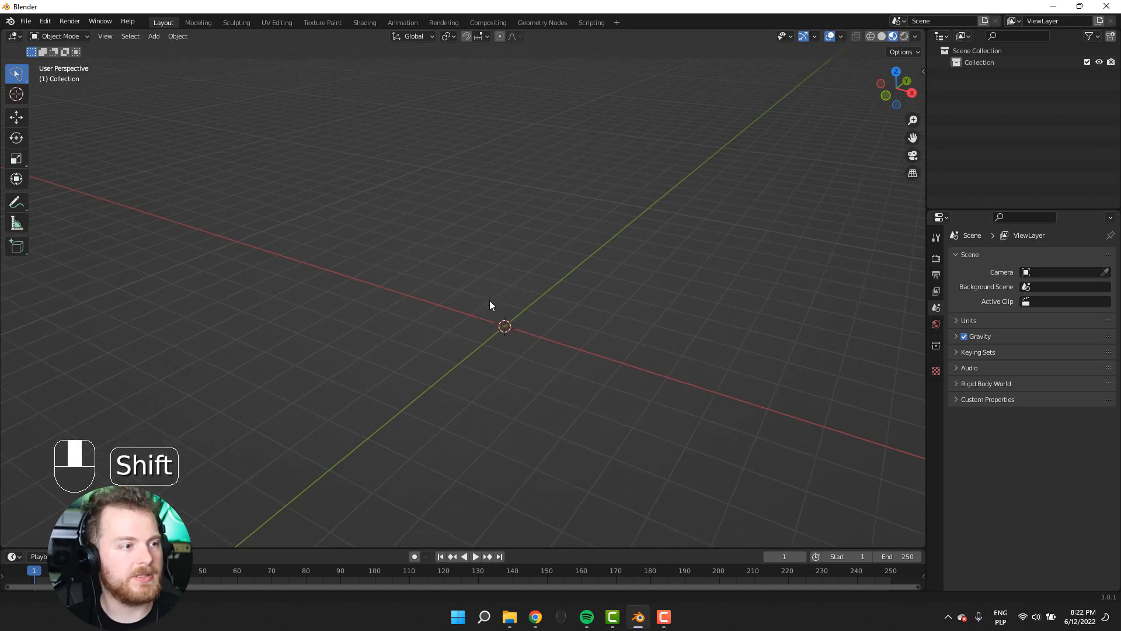
- Add a cube mesh to the empty scene
key(shift+a)
mouse_move(411, 363)
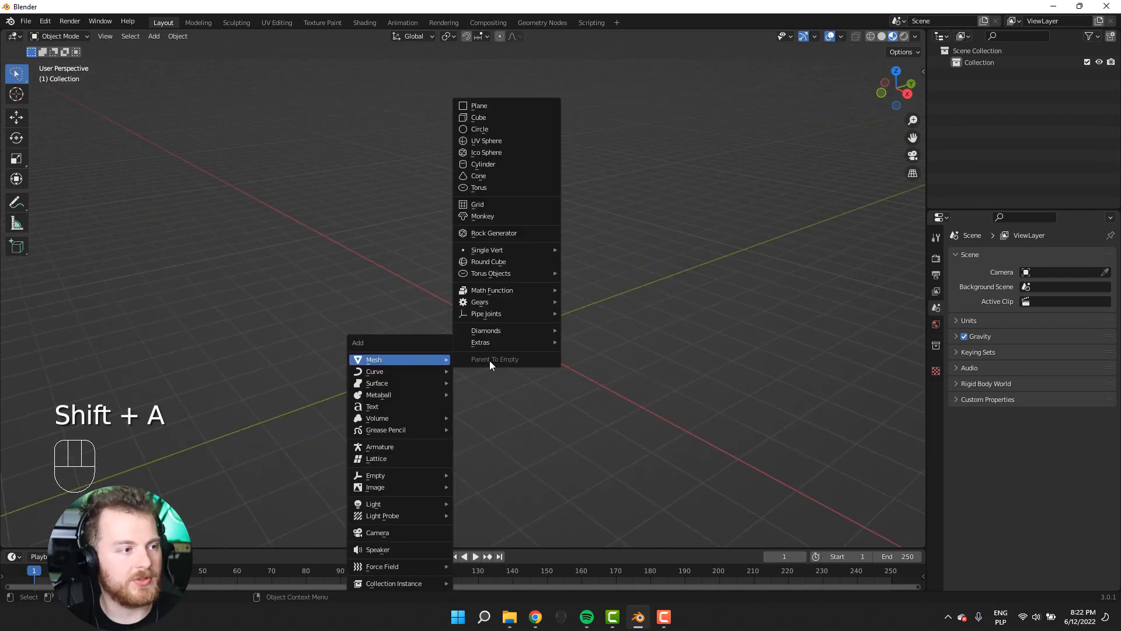
click(485, 118)
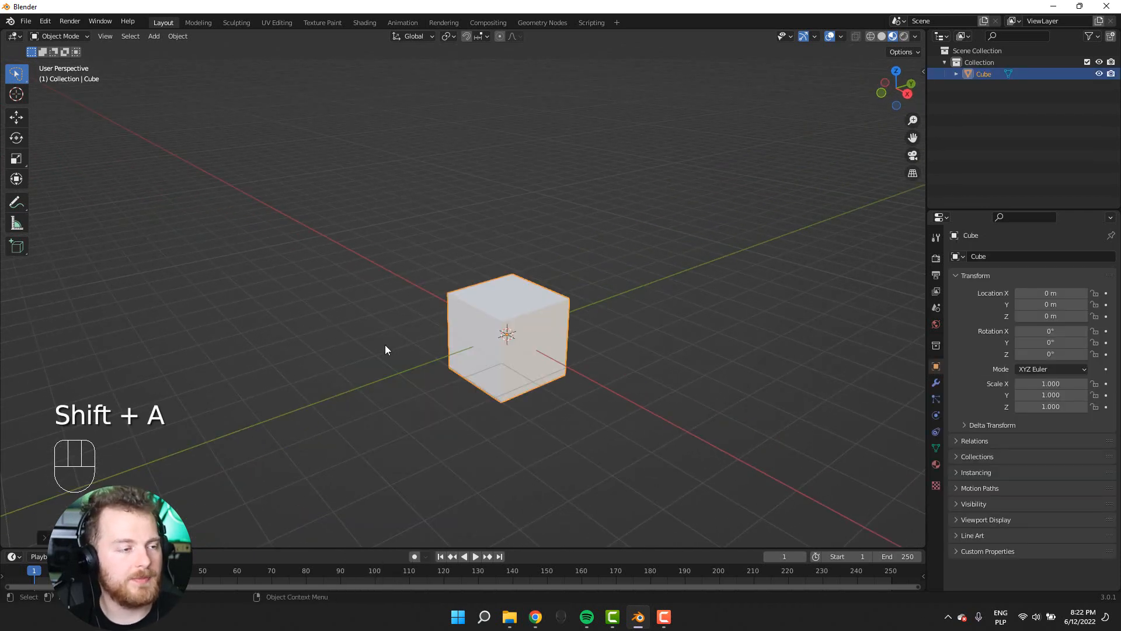
- In Edit Mode, raise the cube's mesh along Z so the object's origin sits near its base
key(Tab)
middle_drag(392, 348, 332, 375)
key(g)
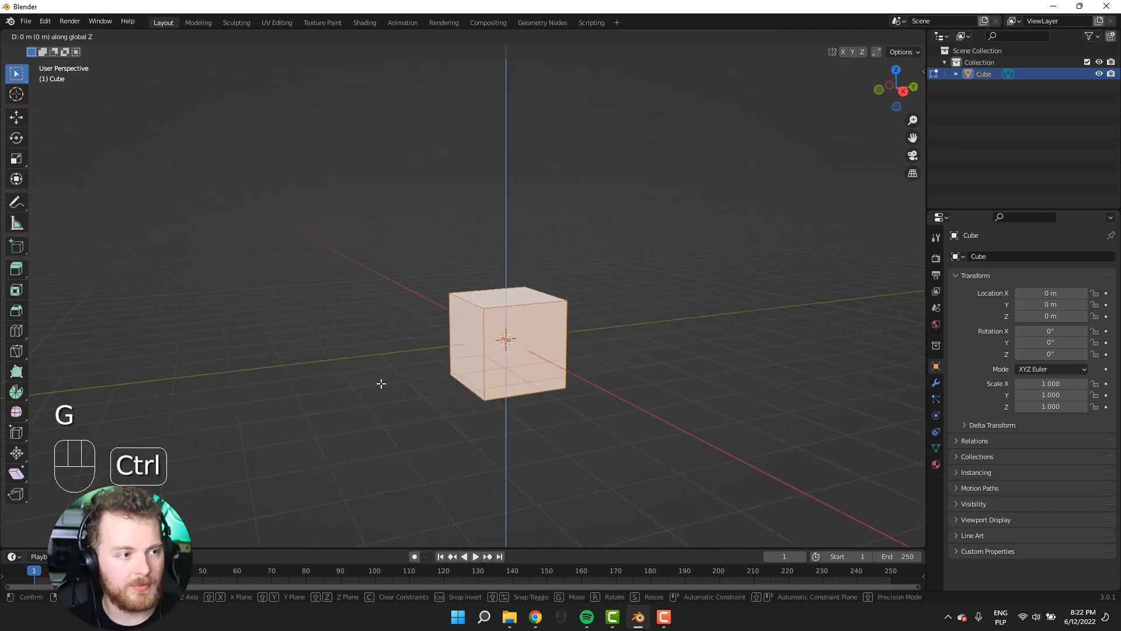
click(385, 338)
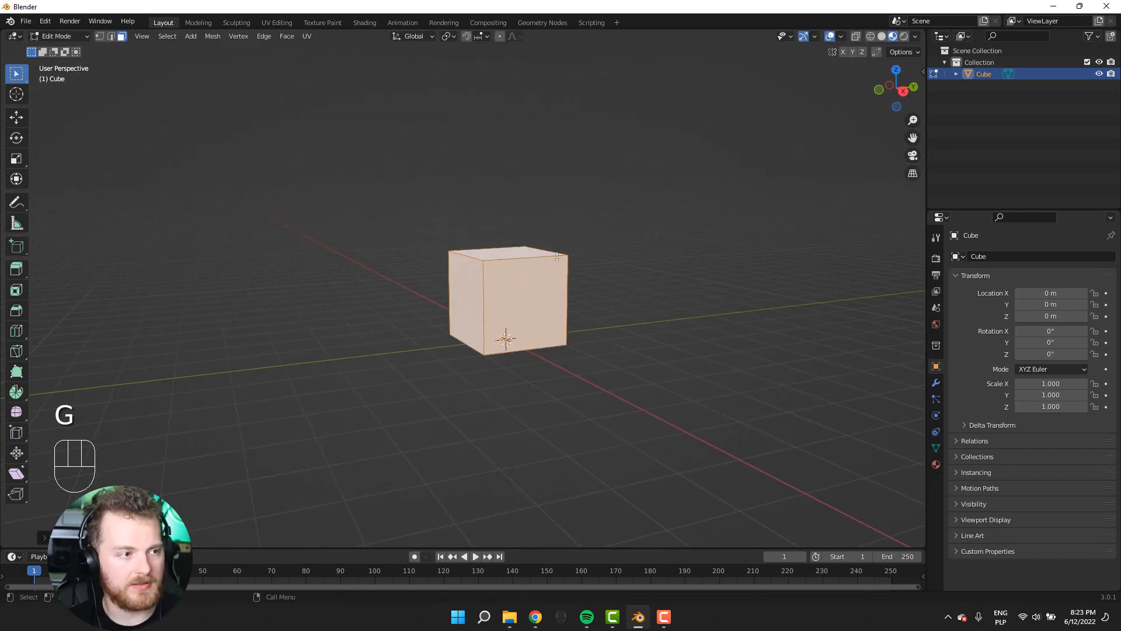
- Scale the whole cube horizontally to about 0.31, locking Z, to make a thin upright column
middle_drag(474, 366, 455, 287)
scroll(535, 304, up, 5)
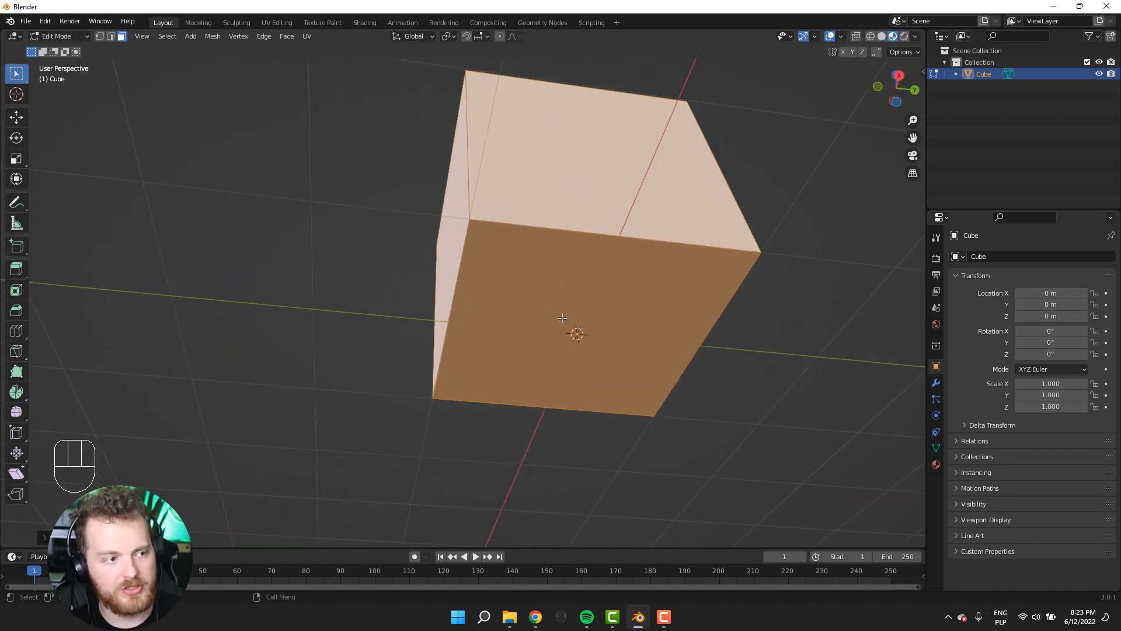
middle_drag(549, 304, 542, 376)
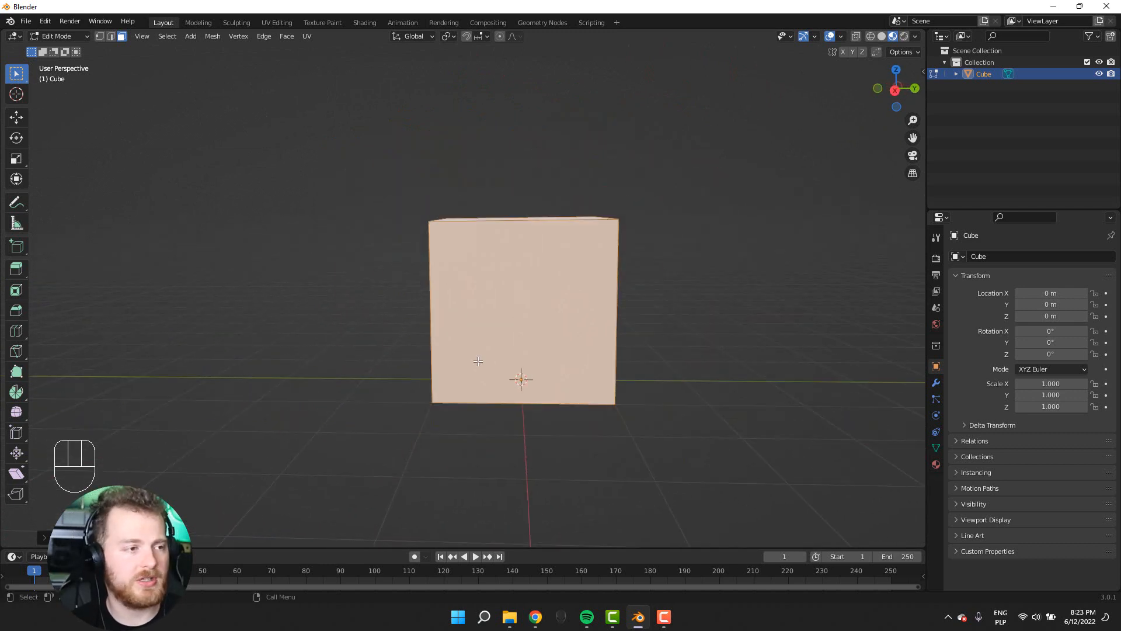
middle_drag(472, 361, 514, 247)
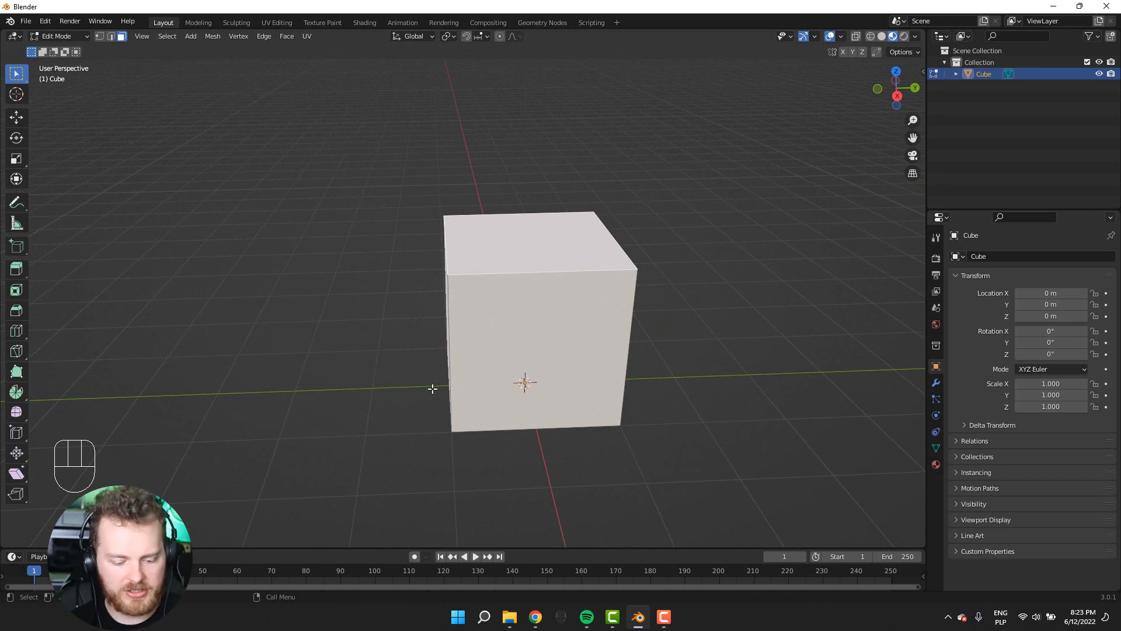
scroll(307, 401, down, 3)
mouse_move(330, 389)
middle_down()
mouse_move(431, 378)
mouse_move(384, 390)
mouse_move(334, 376)
middle_up()
key(s)
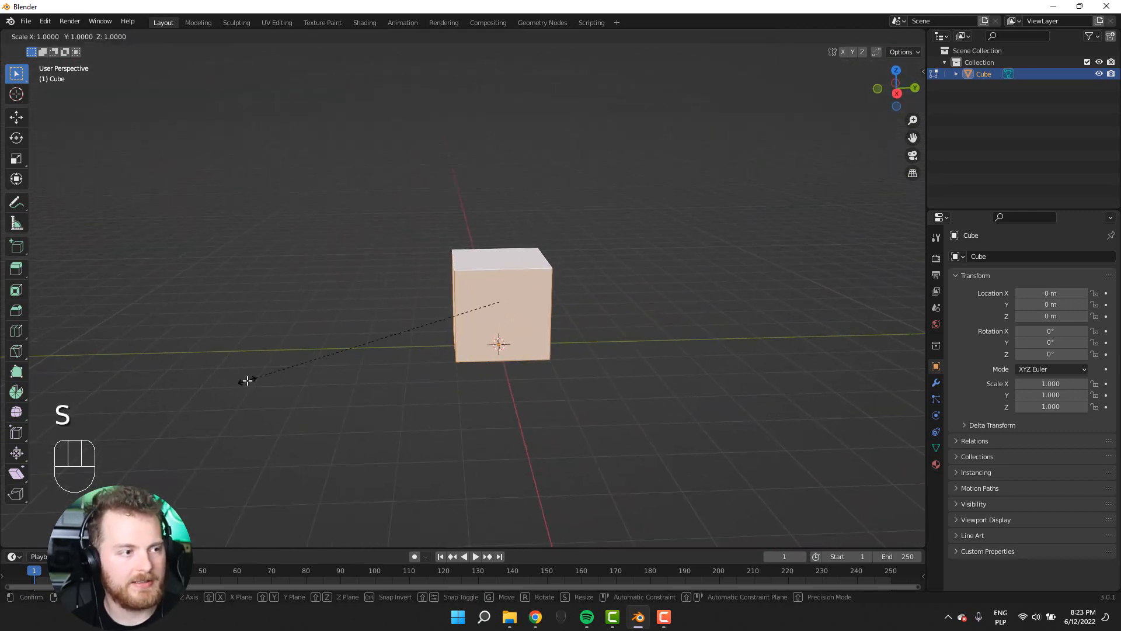
key(shift+z)
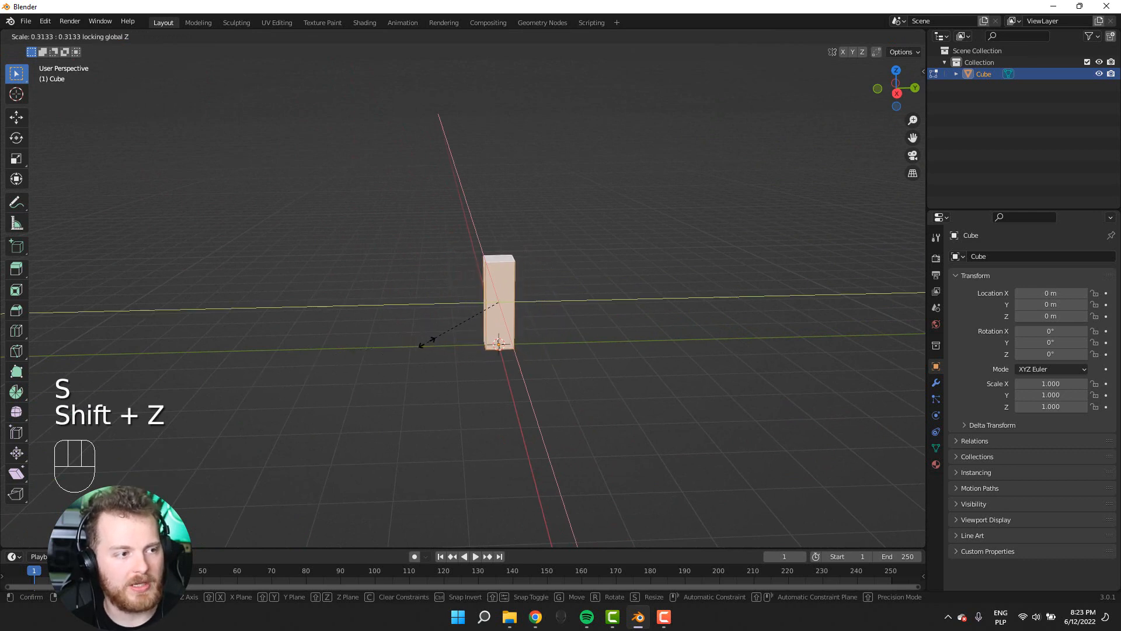
click(421, 345)
- Scale down the column's top face to taper it toward the top
middle_drag(466, 328, 465, 305)
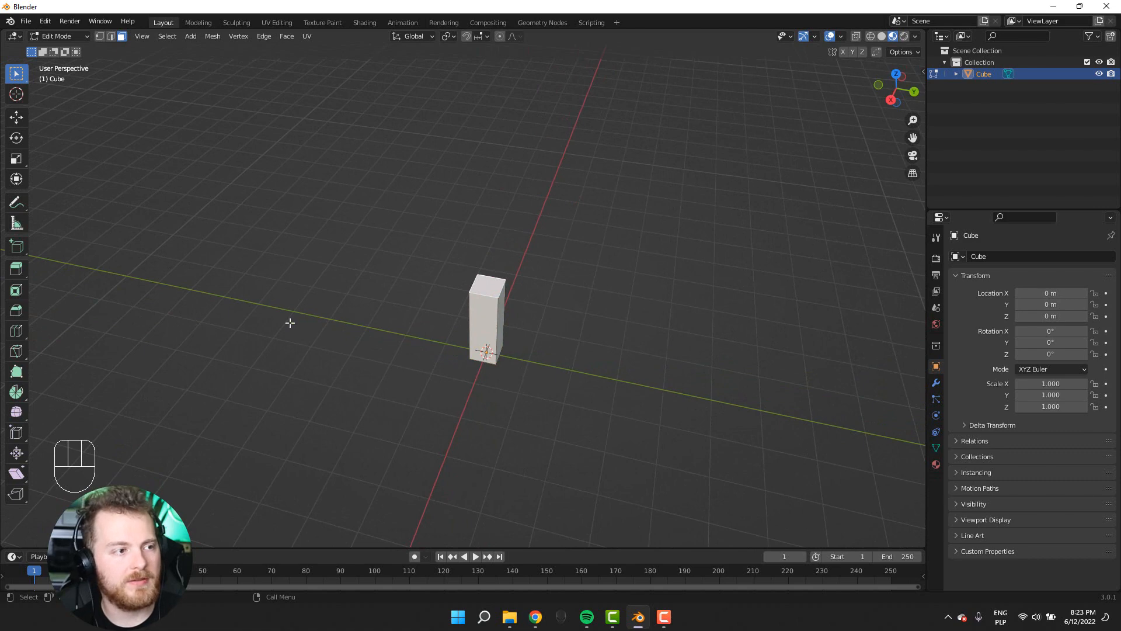
key(s)
click(410, 300)
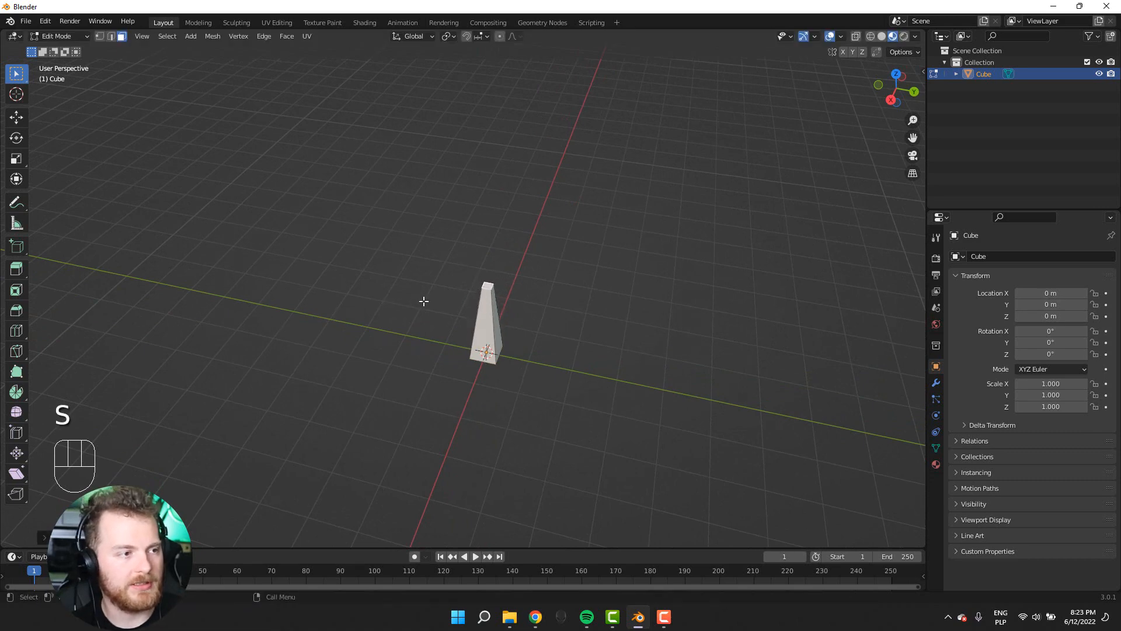
- Scale down the column's bottom face and readjust the size of its top face for a slimmer taper
middle_drag(422, 303, 478, 284)
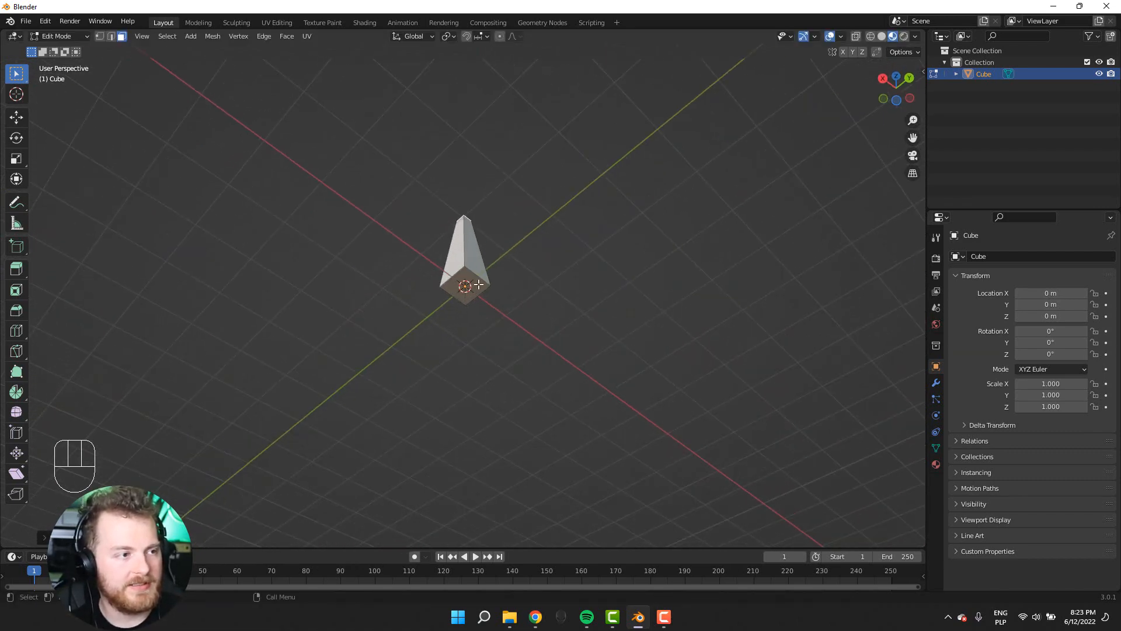
click(456, 287)
middle_drag(335, 293, 251, 353)
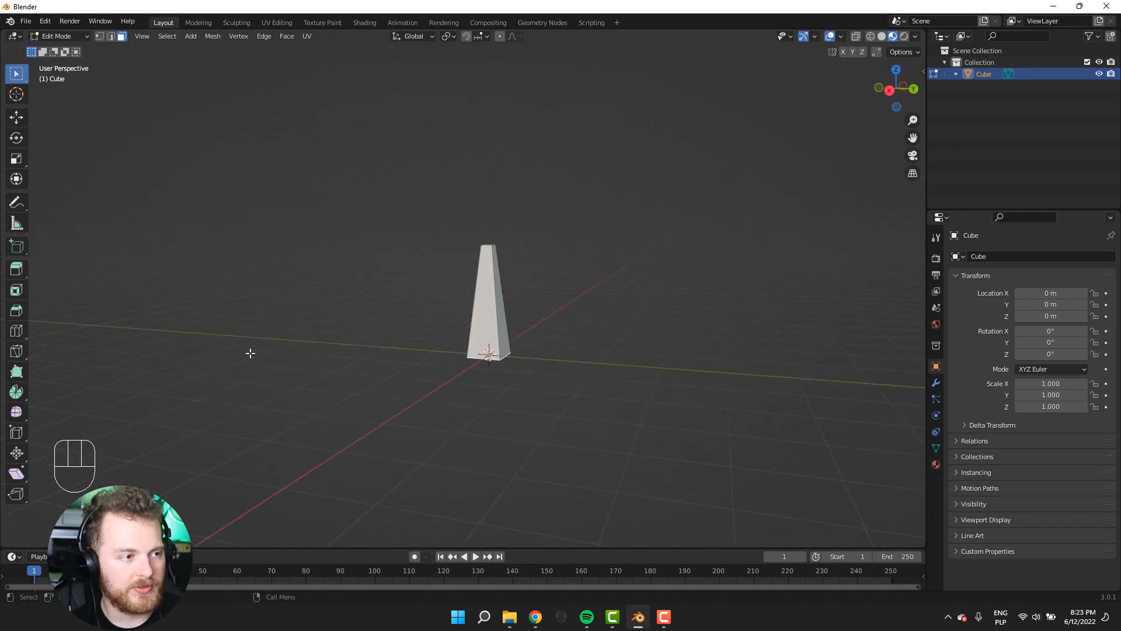
key(s)
click(353, 345)
middle_drag(352, 345, 310, 288)
key(s)
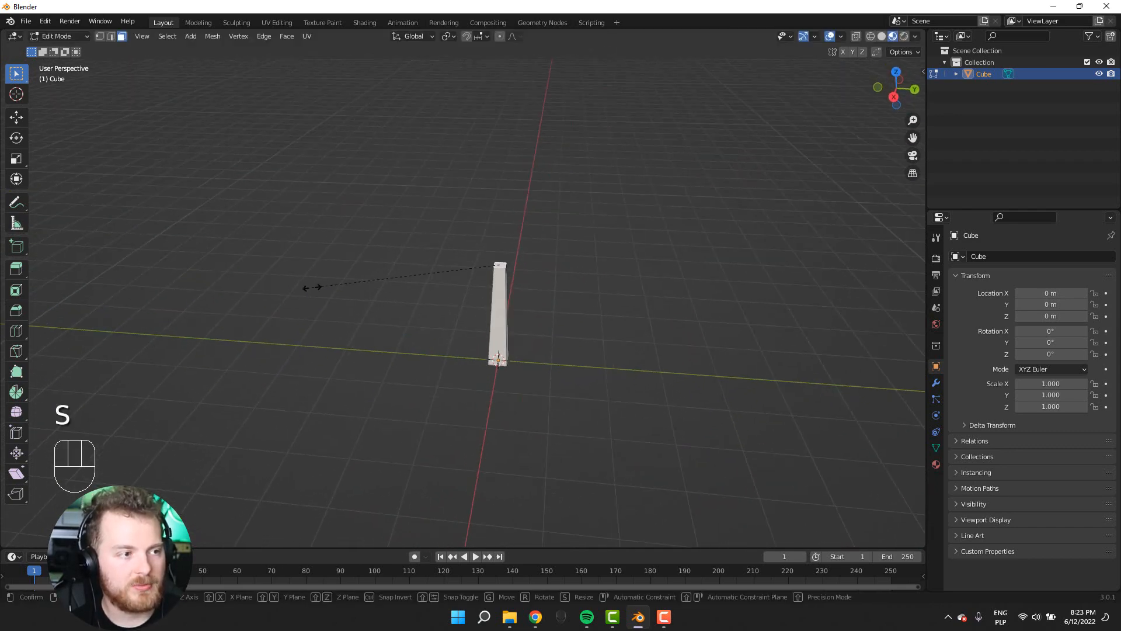
click(380, 276)
- Add two evenly spaced horizontal loop cuts around the column
middle_drag(436, 288, 512, 332)
key(ctrl+r)
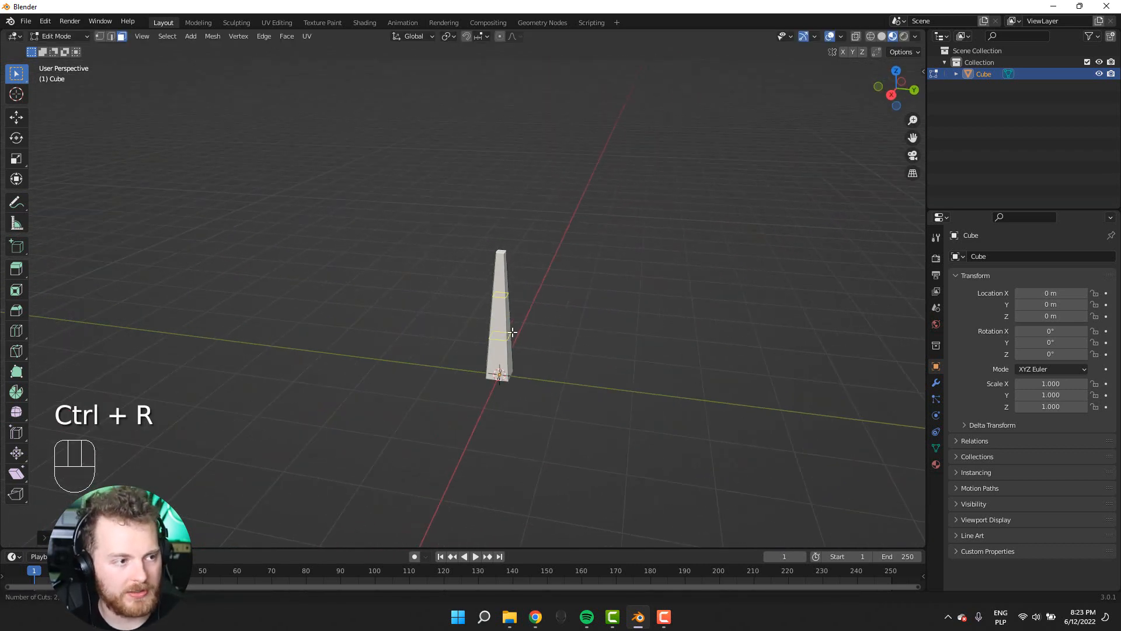
click(513, 333)
right_click(512, 333)
middle_drag(512, 332, 550, 343)
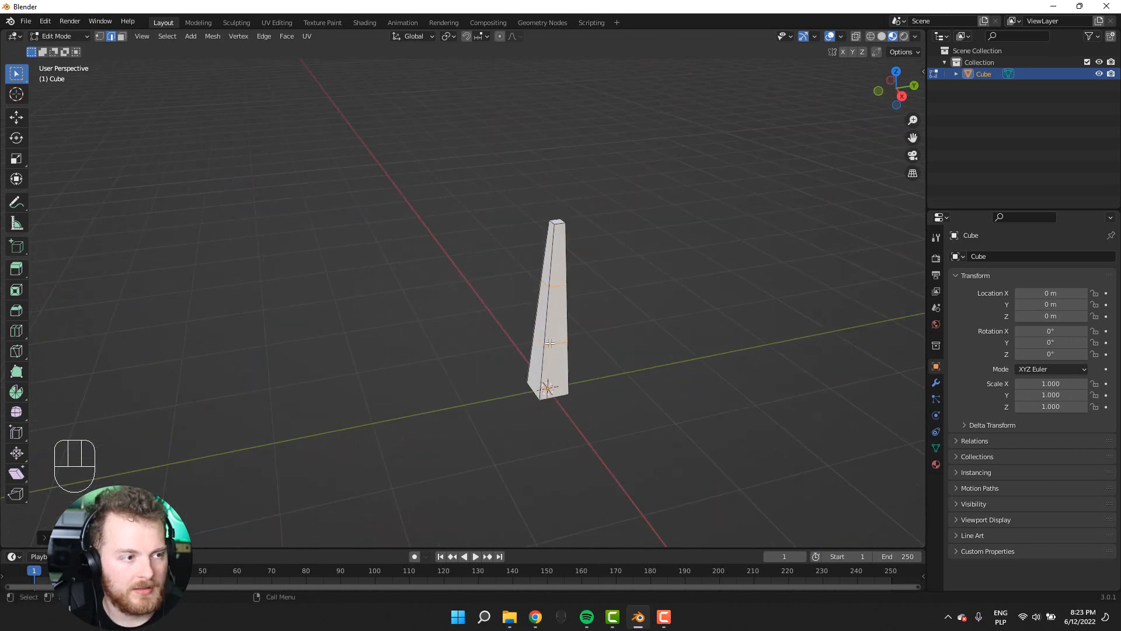
- Rotate the column's lower and upper edge loops about the Z axis to twist its shape
middle_drag(467, 366, 505, 302)
key(r)
key(z)
click(478, 332)
alt+click(513, 301)
key(r)
key(z)
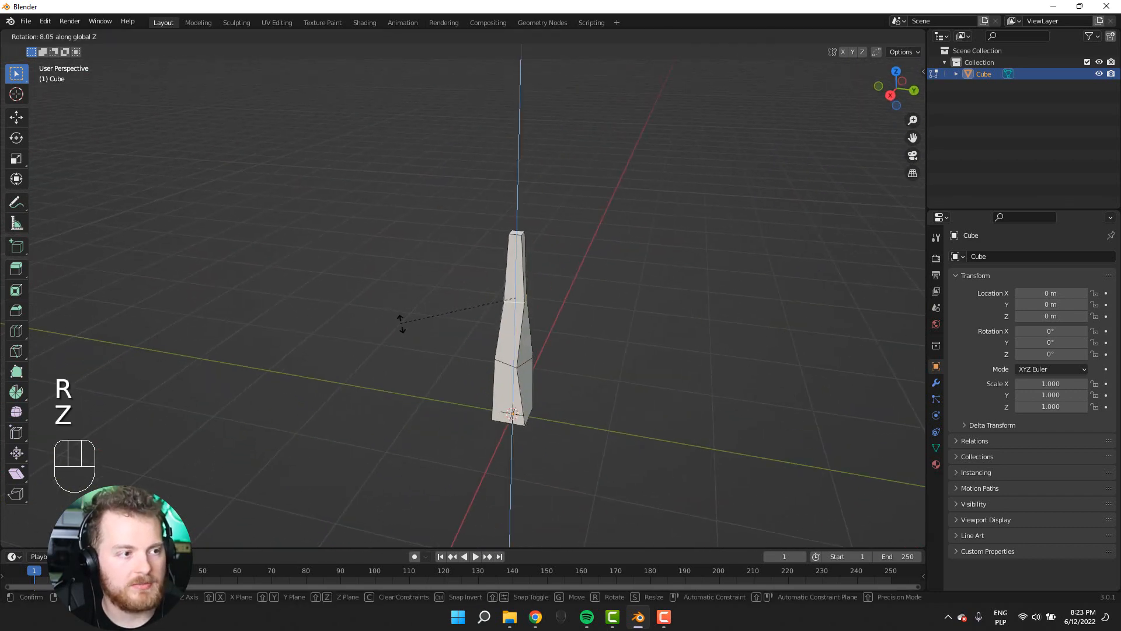
click(438, 336)
- Scale down the upper and lower edge loops slightly and return to Object Mode to check the shape
mouse_move(431, 340)
middle_down()
mouse_move(310, 321)
mouse_move(197, 350)
mouse_move(398, 368)
mouse_move(433, 341)
middle_up()
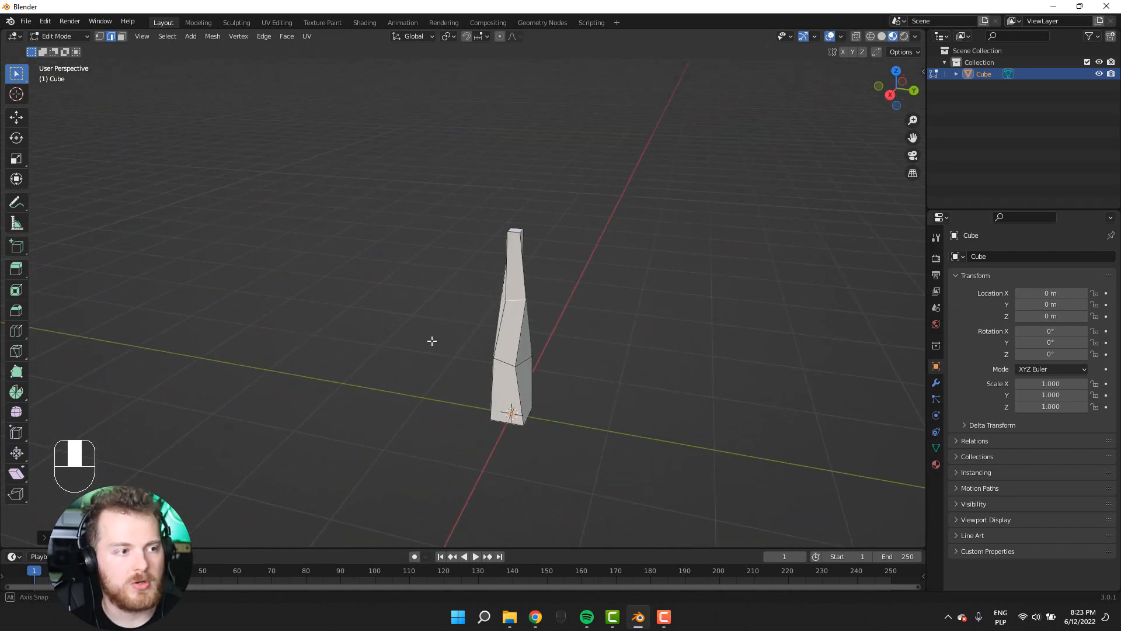
key(s)
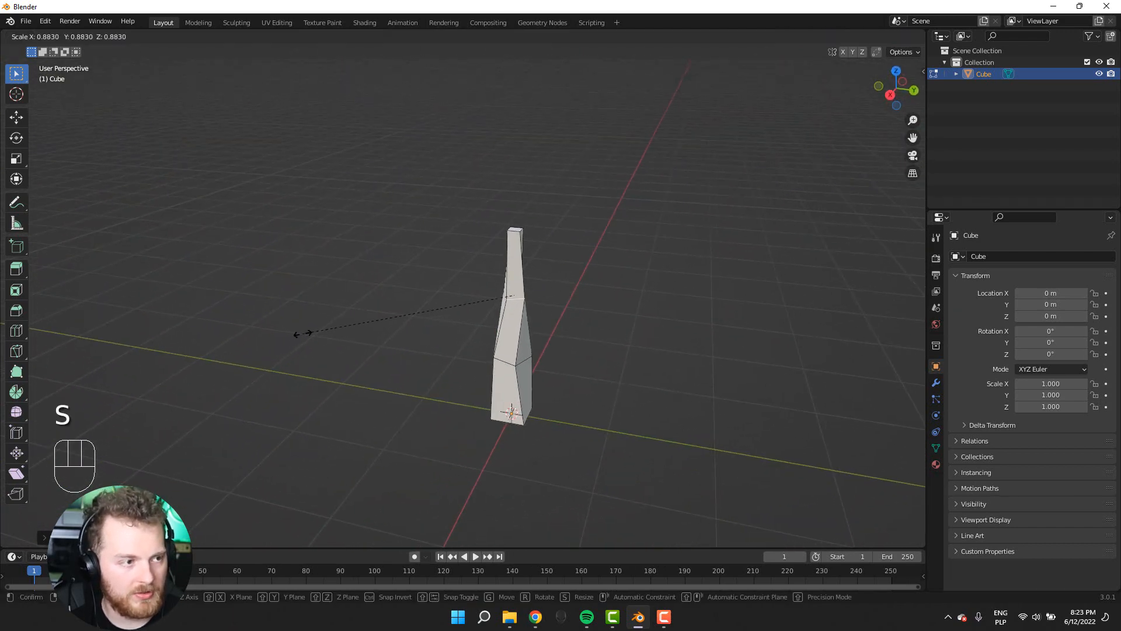
click(310, 328)
key(s)
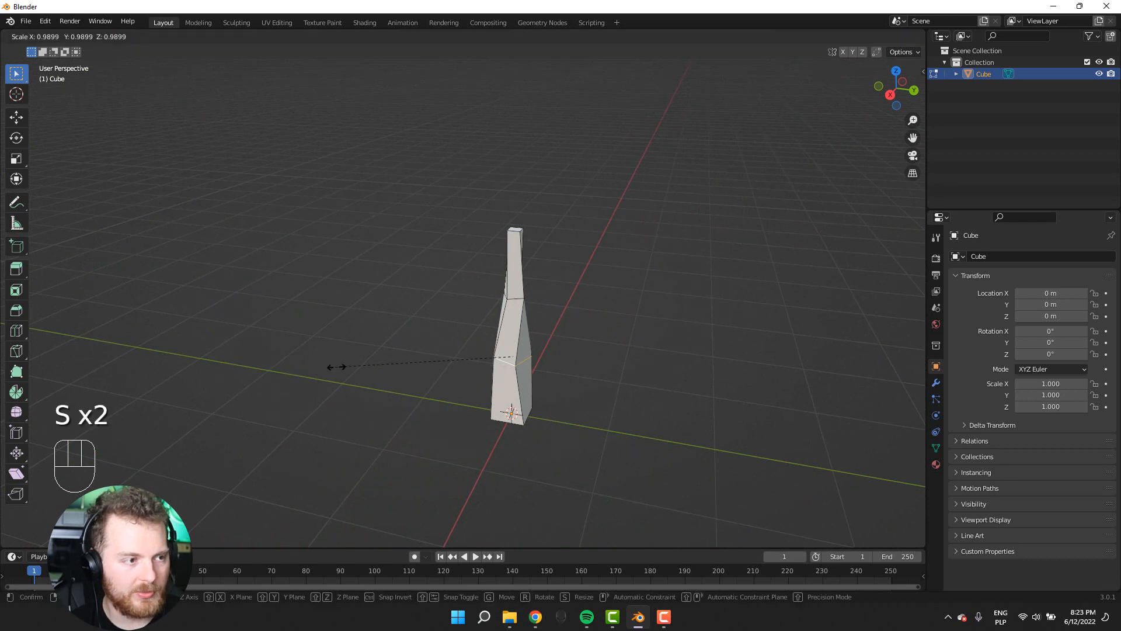
click(356, 365)
middle_drag(401, 376, 201, 353)
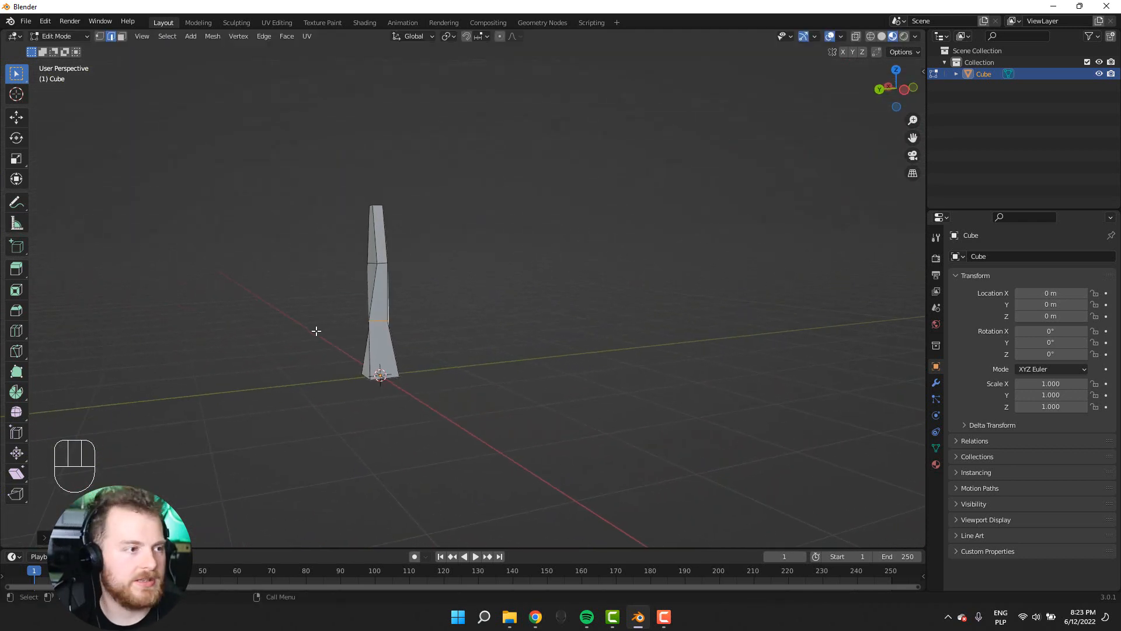
middle_drag(316, 331, 291, 298)
key(Tab)
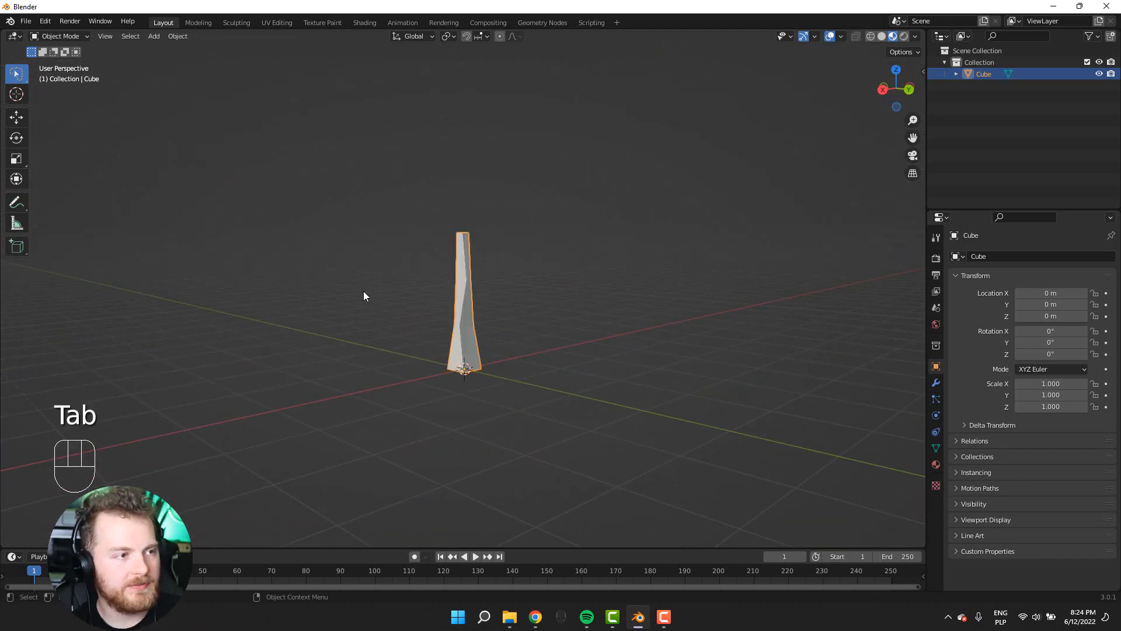
middle_drag(366, 296, 435, 307)
scroll(458, 311, up, 2)
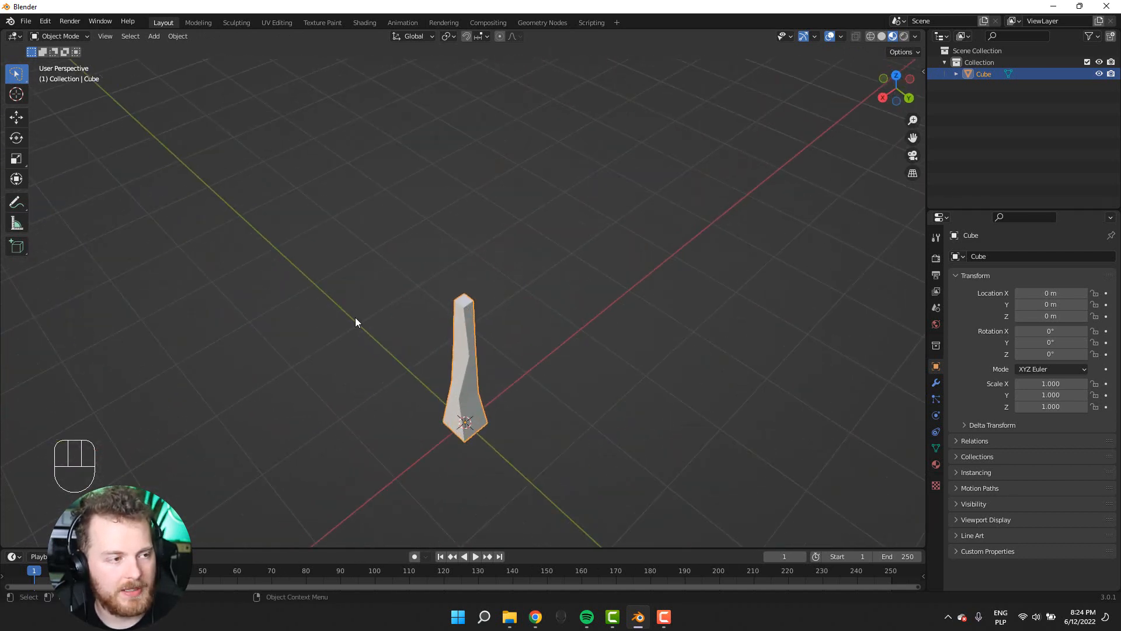
- In Edit Mode with face selection, extrude the column's top face upward by about 0.1 m
key(Tab)
middle_drag(343, 330, 534, 331)
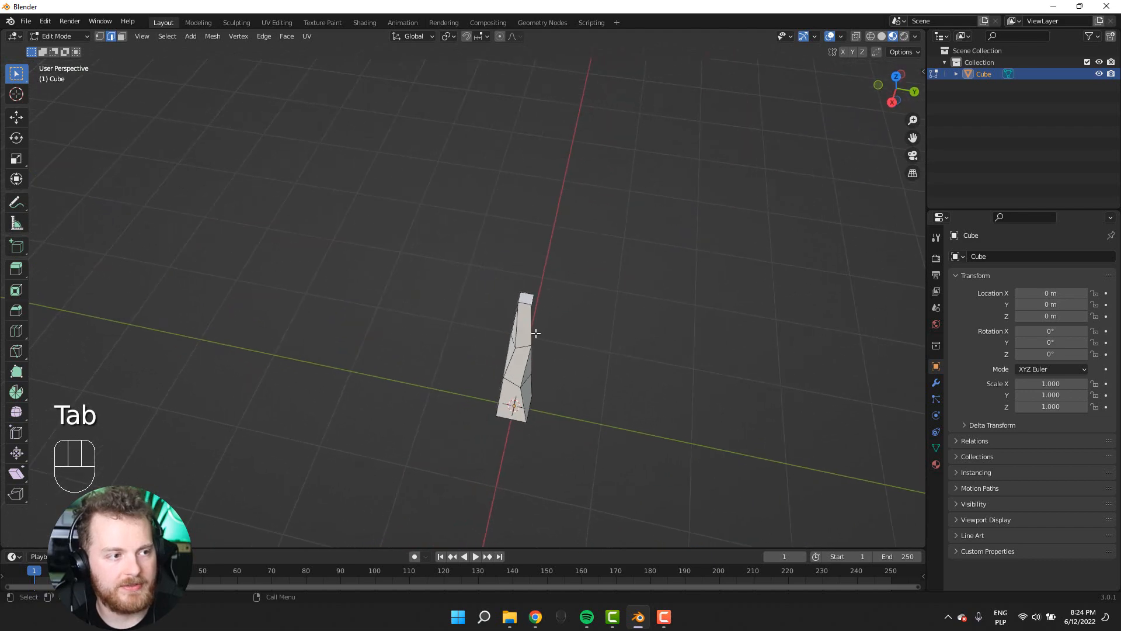
key(3)
middle_drag(387, 310, 392, 271)
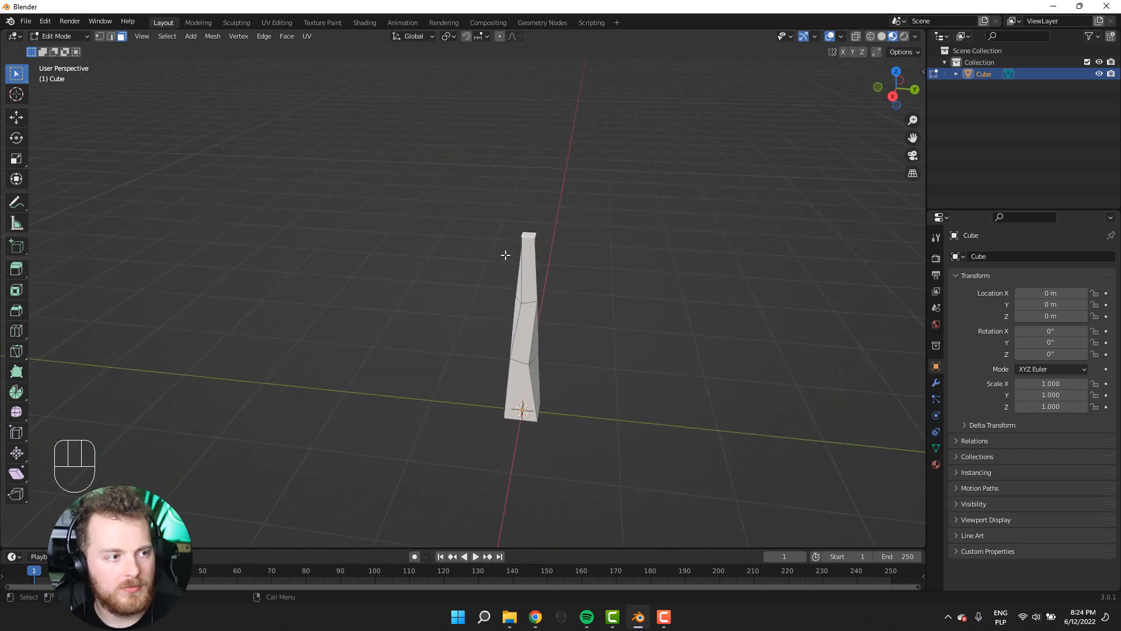
scroll(526, 231, up, 2)
shift+middle_drag(570, 224, 540, 260)
scroll(399, 328, down, 3)
key(e)
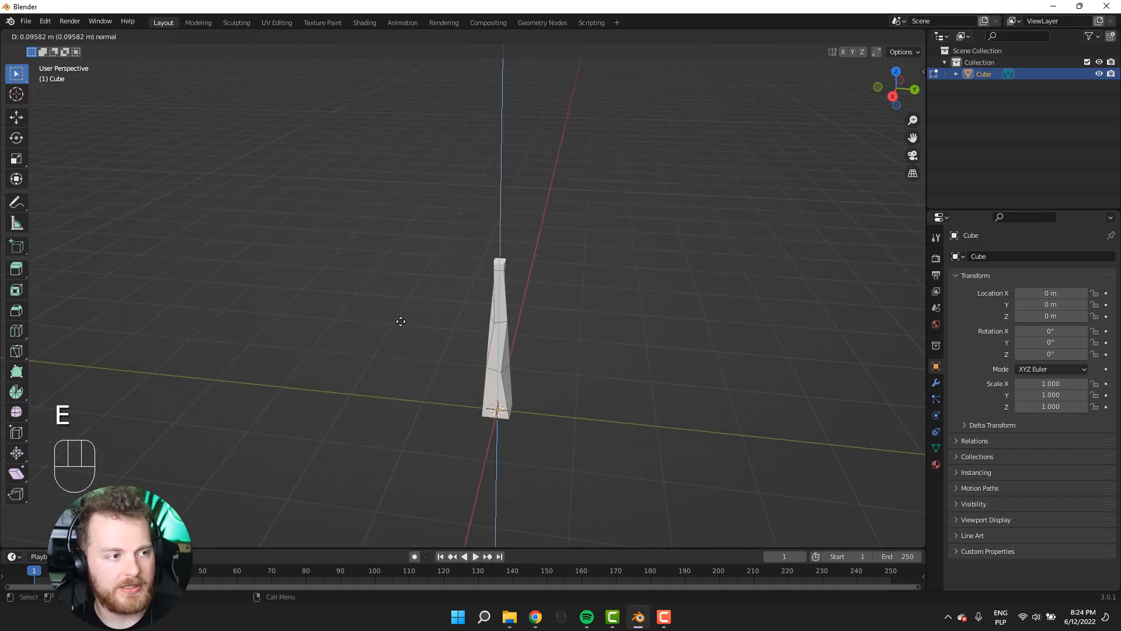
click(401, 321)
- Enlarge the extruded top face into a wide square and move it along Z to about the height of the column's top
key(s)
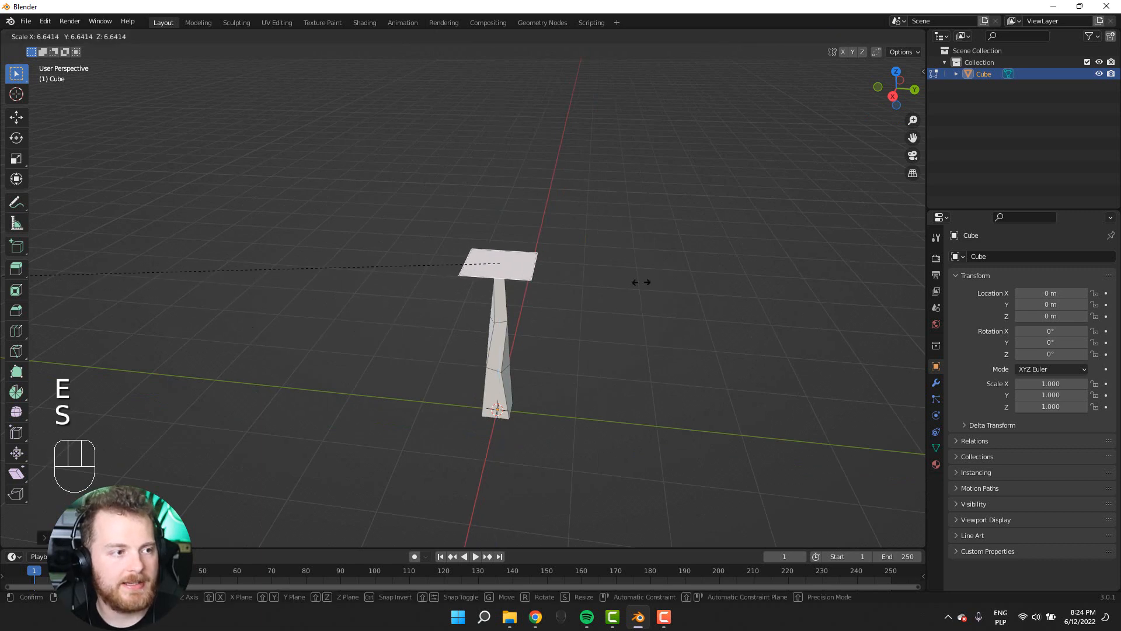
click(221, 243)
middle_drag(366, 288, 538, 212)
key(s)
click(350, 256)
key(g)
key(z)
click(436, 283)
middle_drag(452, 263, 421, 287)
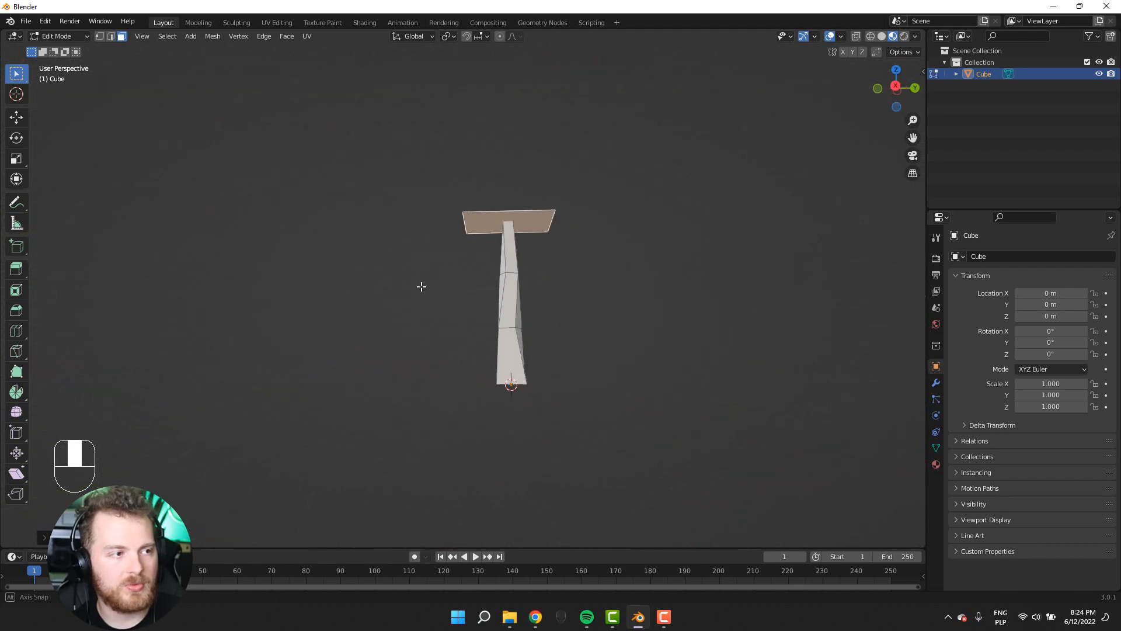
- Delete the wide square face that covers the top of the cap
middle_drag(472, 236, 497, 263)
key(x)
click(439, 280)
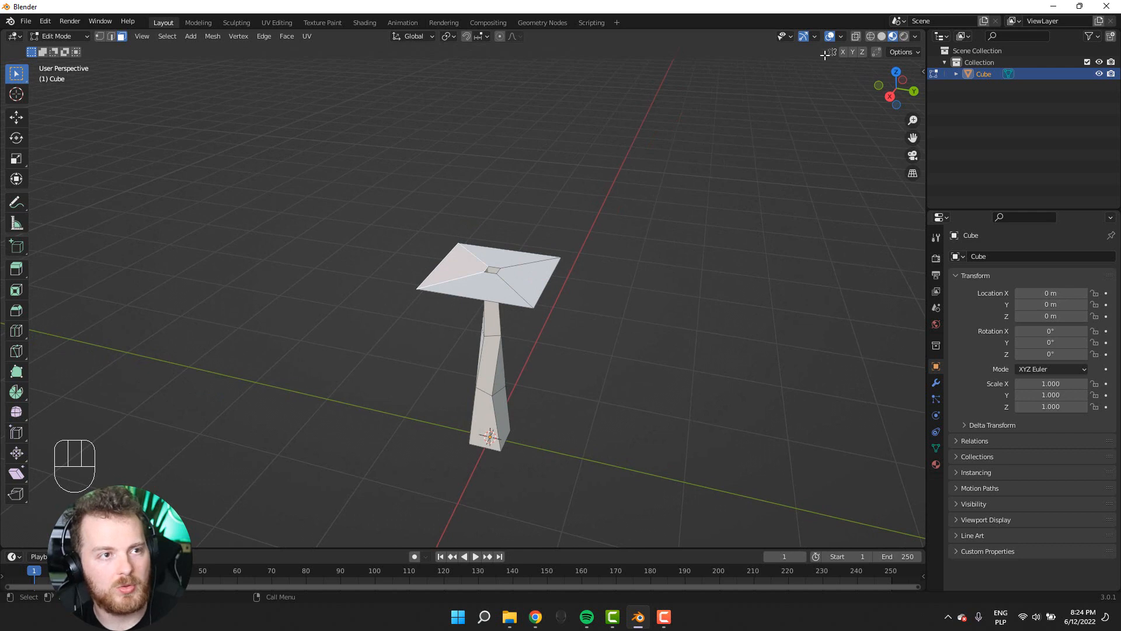
- Turn on the Face Orientation overlay and examine the cap's face directions from above and below
click(791, 39)
click(814, 38)
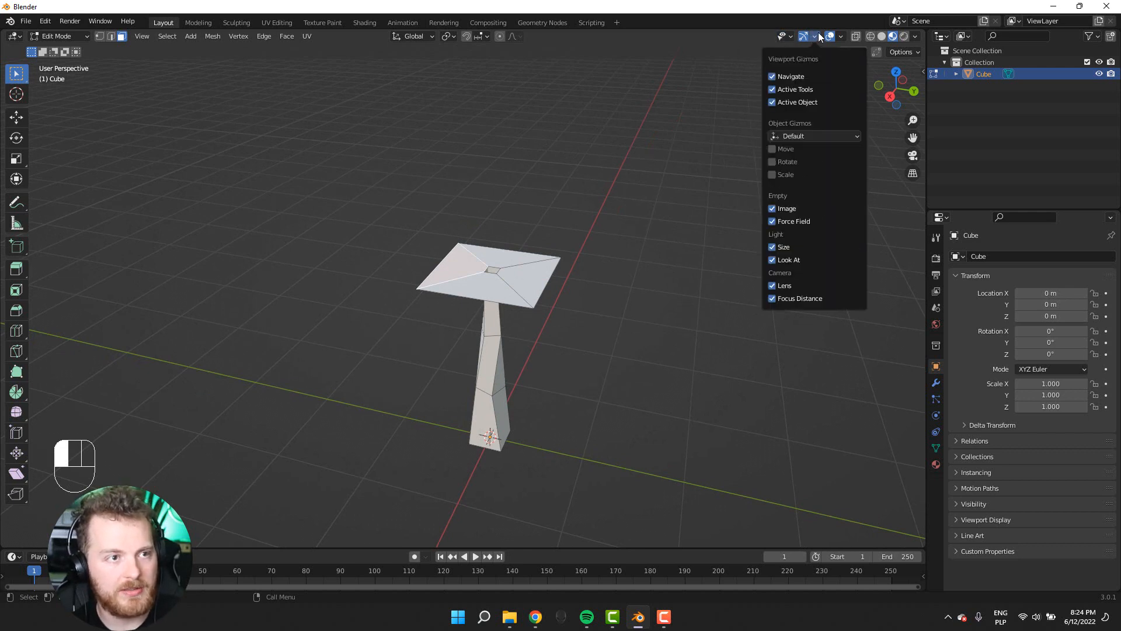
click(841, 36)
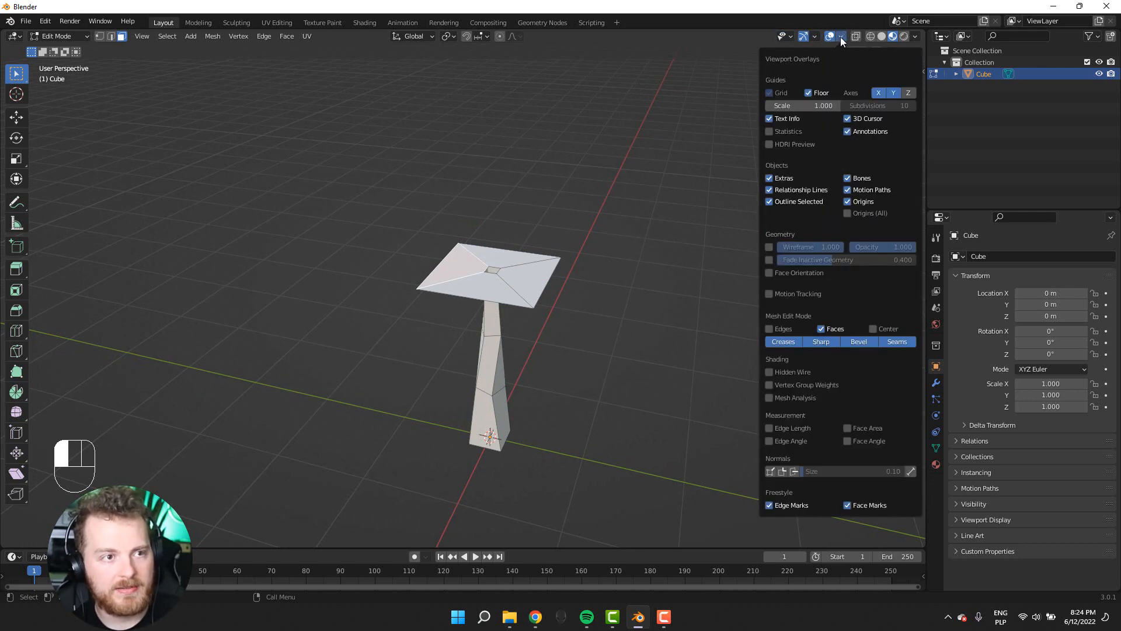
click(768, 274)
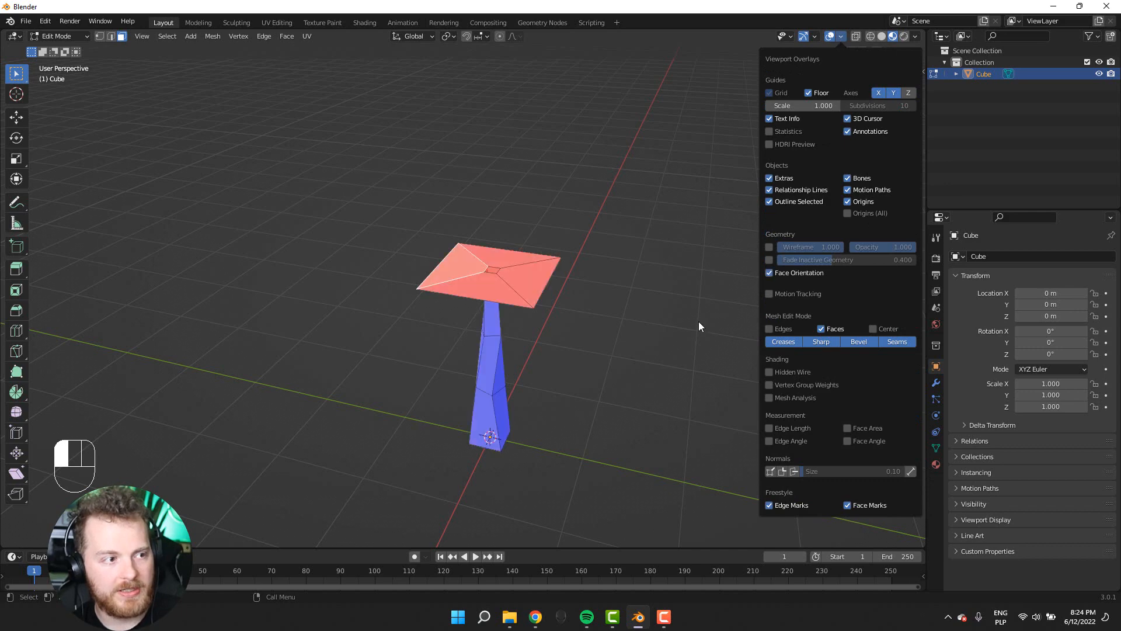
middle_drag(658, 298, 661, 249)
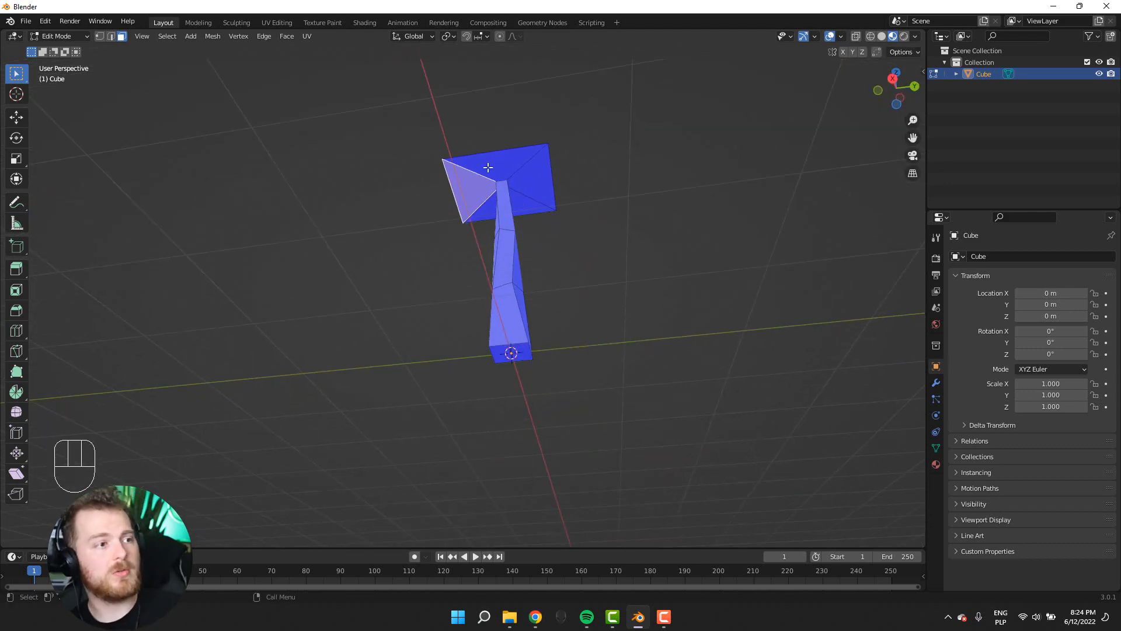
middle_drag(489, 167, 488, 286)
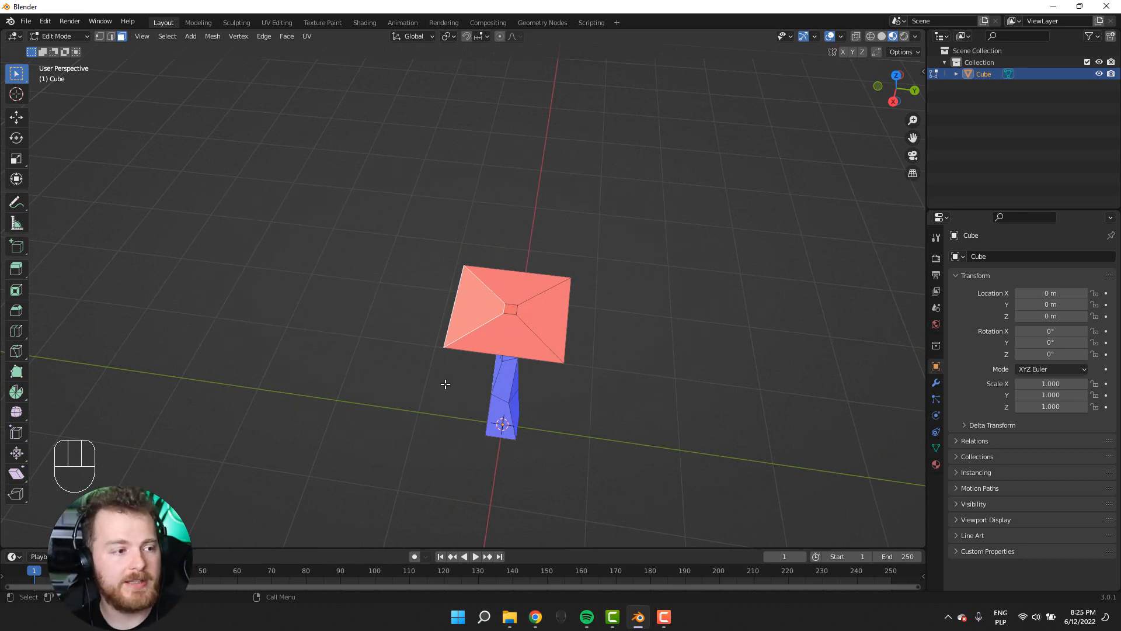
middle_drag(445, 383, 435, 230)
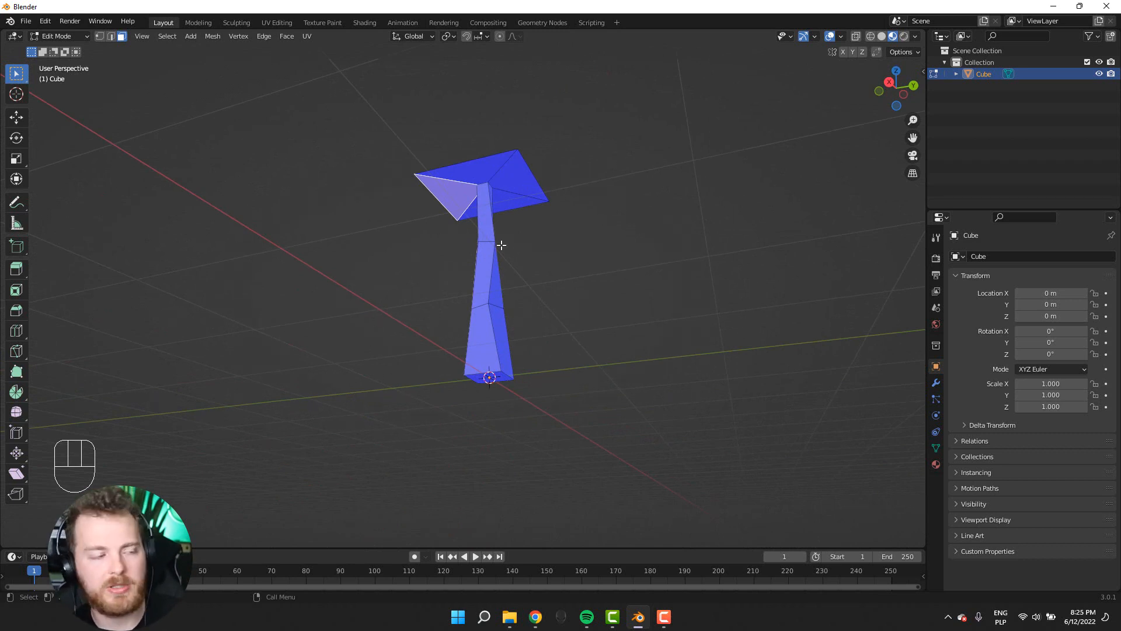
- Turn off the Face Orientation overlay
middle_drag(503, 275, 857, 51)
click(841, 36)
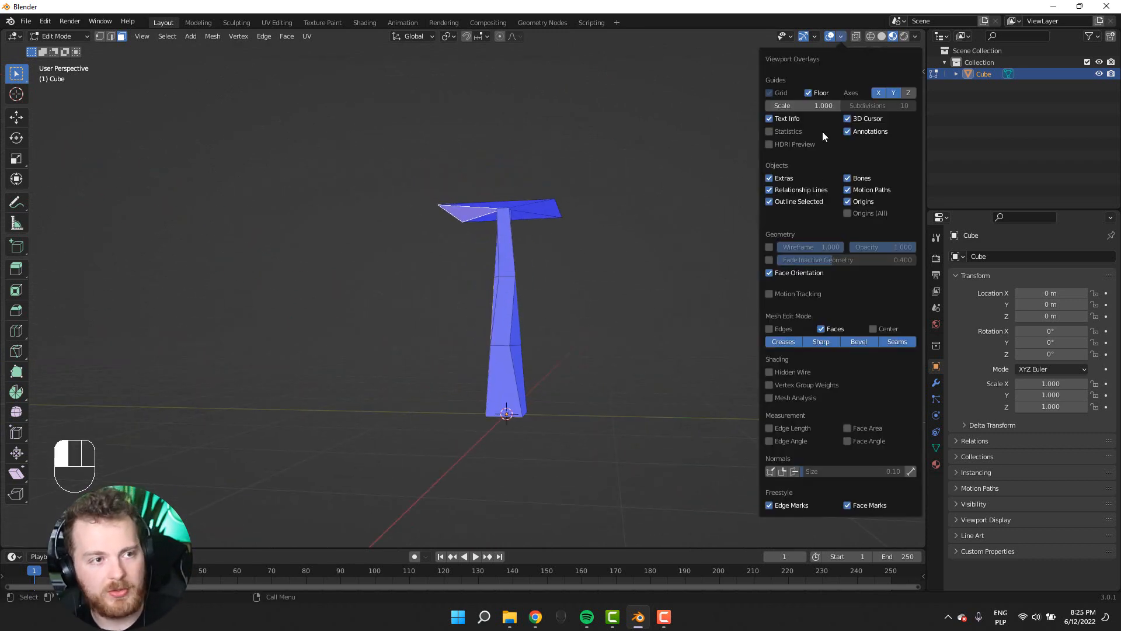
click(769, 273)
middle_drag(661, 265, 448, 242)
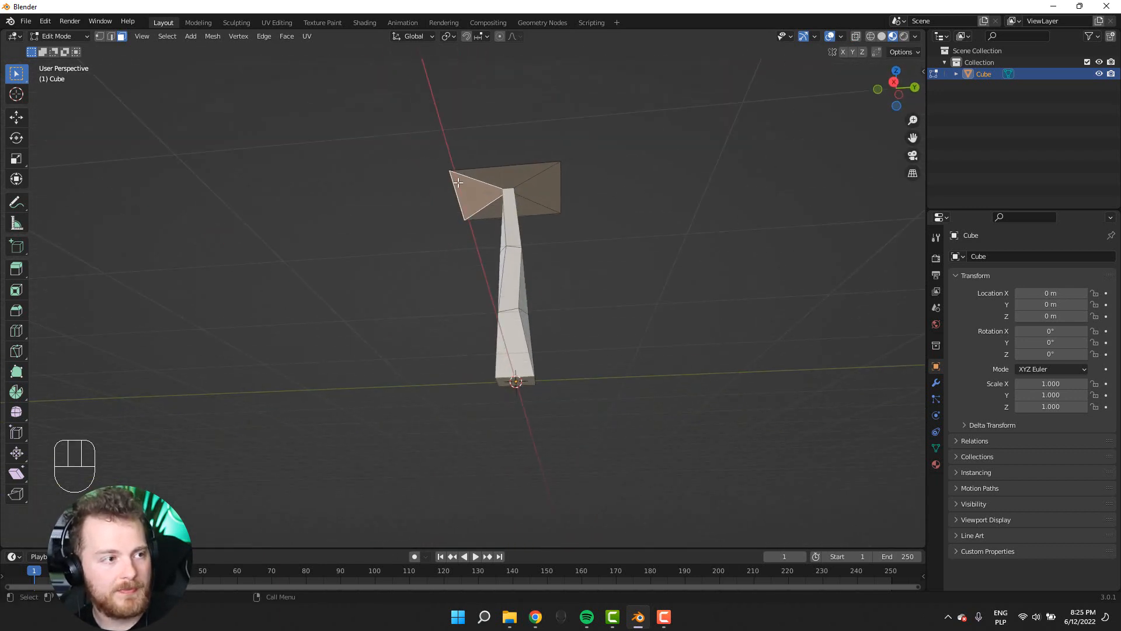
- In edge selection, select the cap's outer edge loop, lower it along Z and rotate it around Z
key(2)
alt+click(487, 170)
mouse_move(378, 170)
middle_down()
mouse_move(425, 250)
mouse_move(385, 188)
middle_up()
key(g)
key(z)
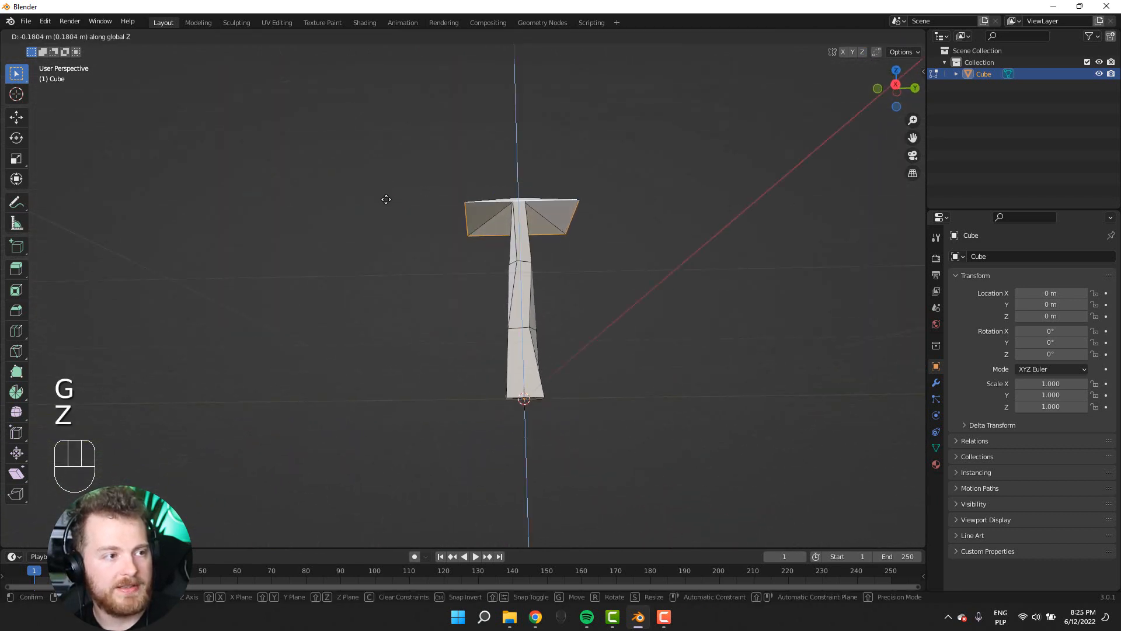
click(400, 226)
middle_drag(401, 225, 411, 349)
key(r)
key(z)
click(390, 228)
- Extrude the cap's outer loop up along Z, scale it inward and rotate it about 15° around Z
key(e)
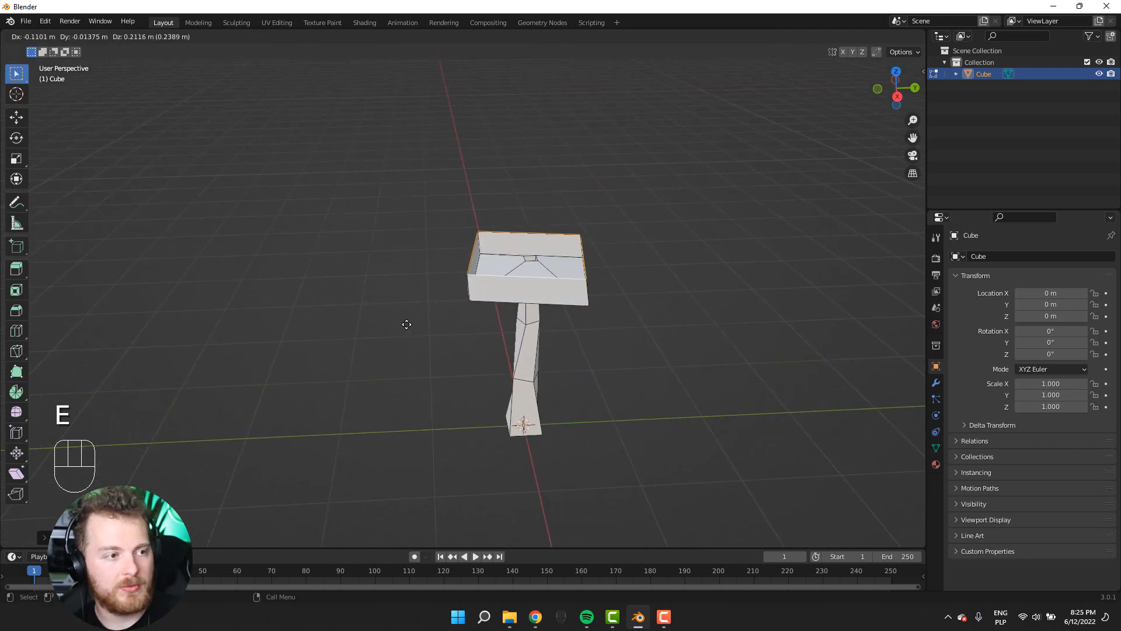
key(z)
click(417, 301)
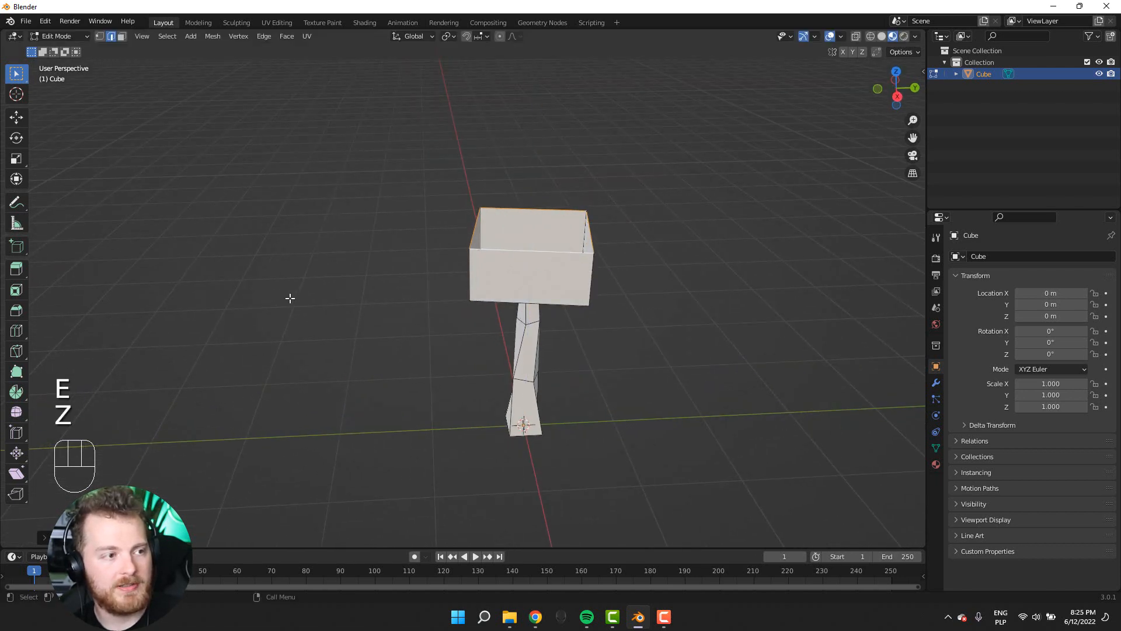
key(s)
click(408, 291)
key(r)
key(z)
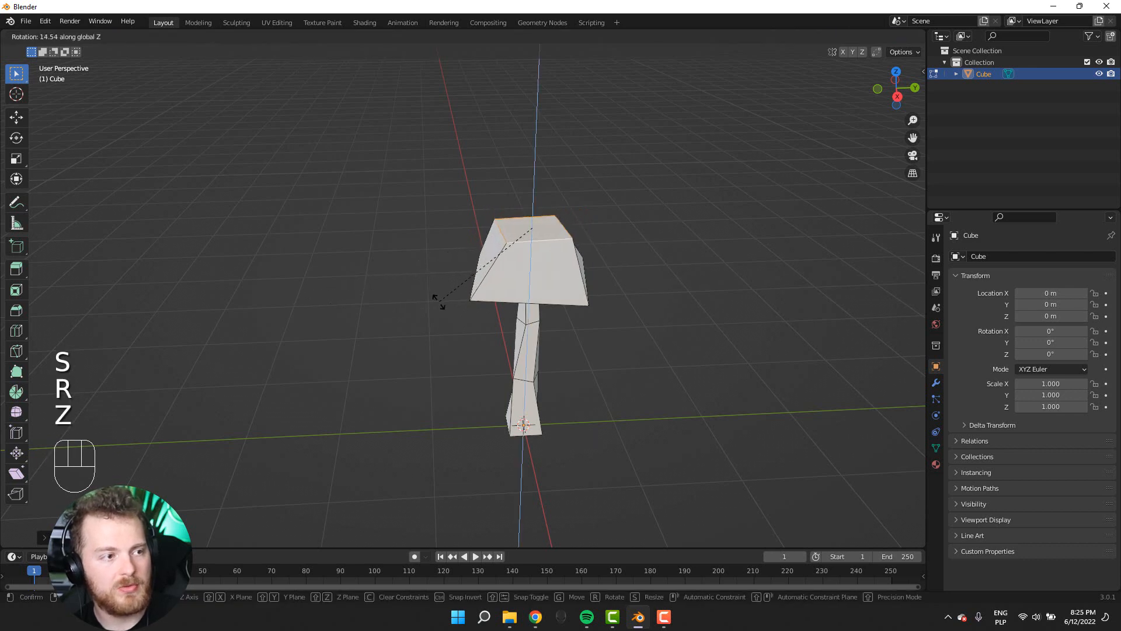
click(435, 304)
- Extrude the loop about 0.3 m further up along Z, then scale it down and rotate it to finish the first foliage tier
middle_drag(410, 303, 402, 308)
key(e)
key(z)
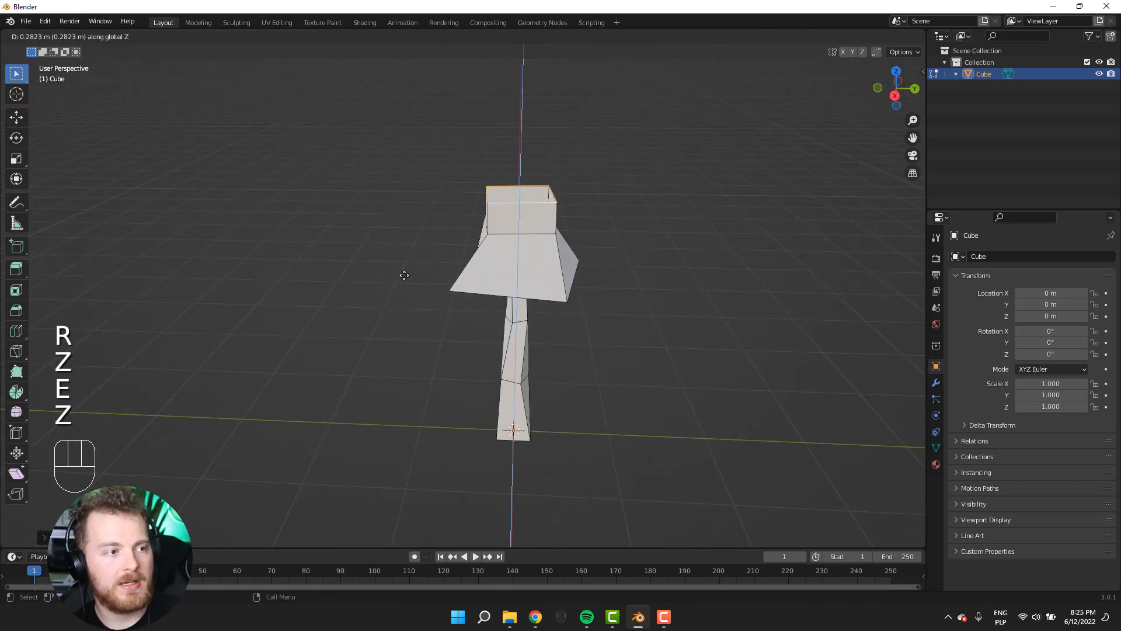
click(400, 266)
key(s)
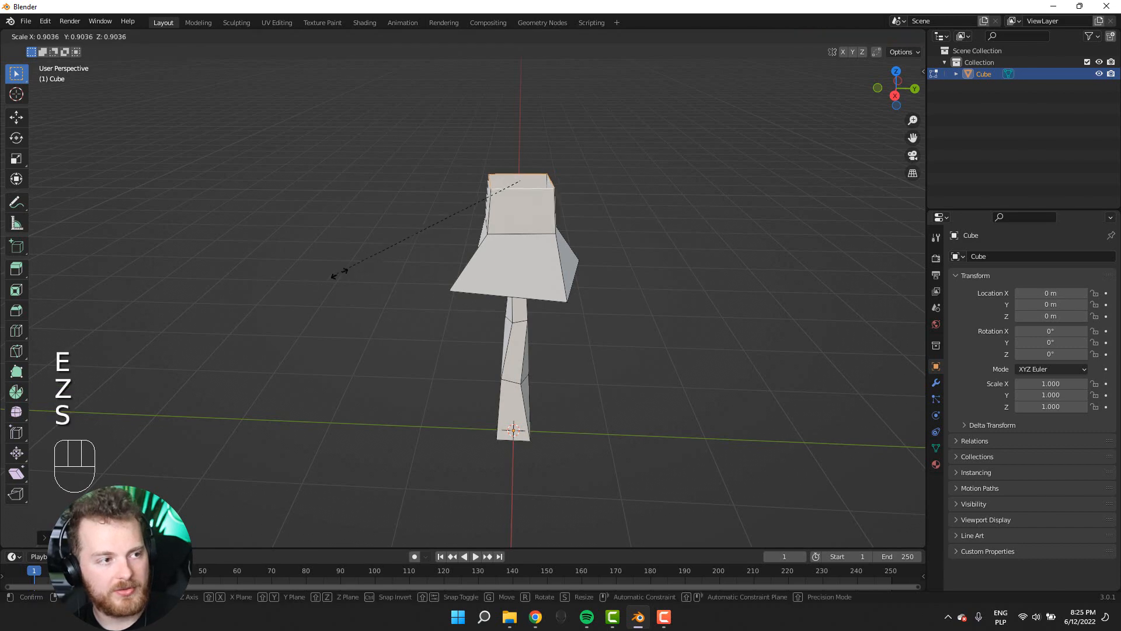
click(423, 246)
middle_drag(423, 246, 456, 173)
key(r)
click(422, 239)
- Extrude the first tier's top loop in place, scale it outward into a wide rim and lower it along Z
key(e)
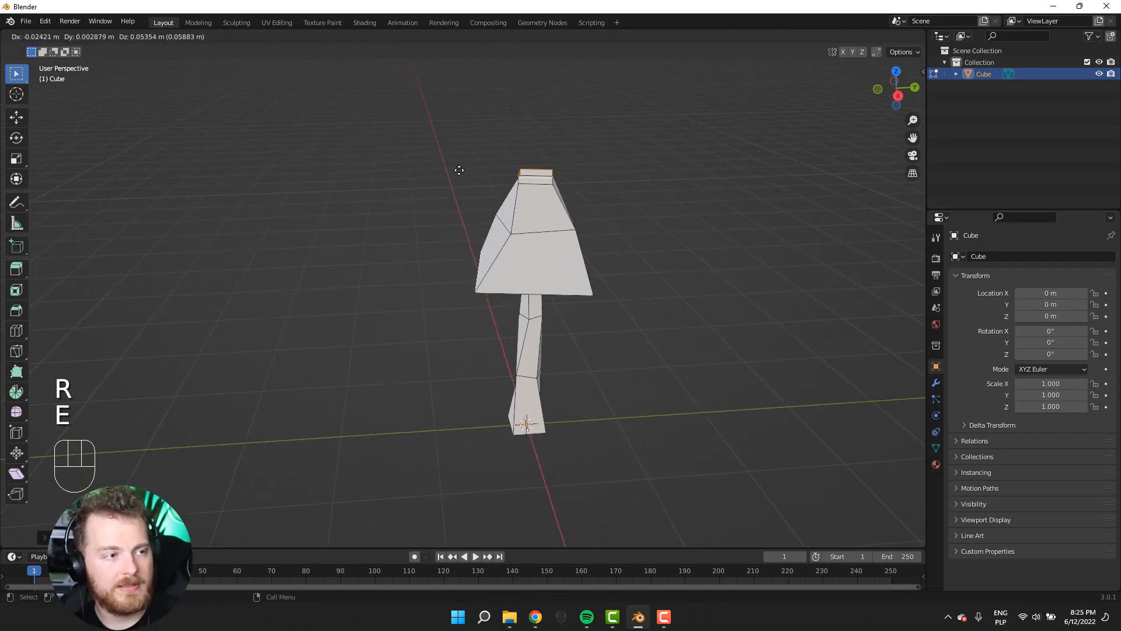
key(z)
right_click(459, 170)
key(s)
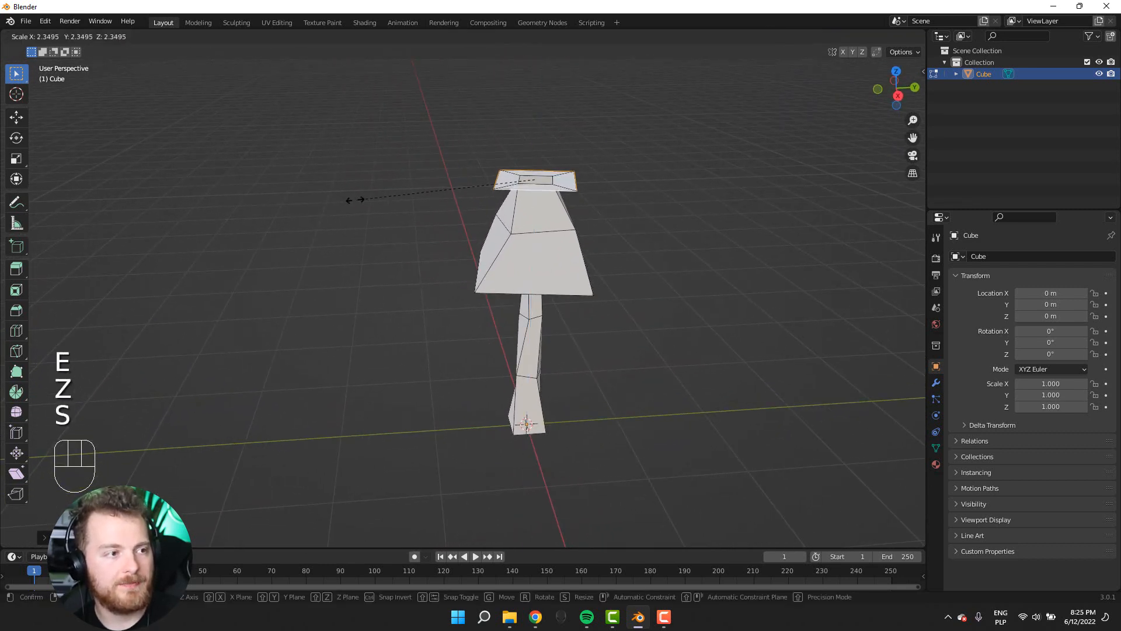
key(g)
key(z)
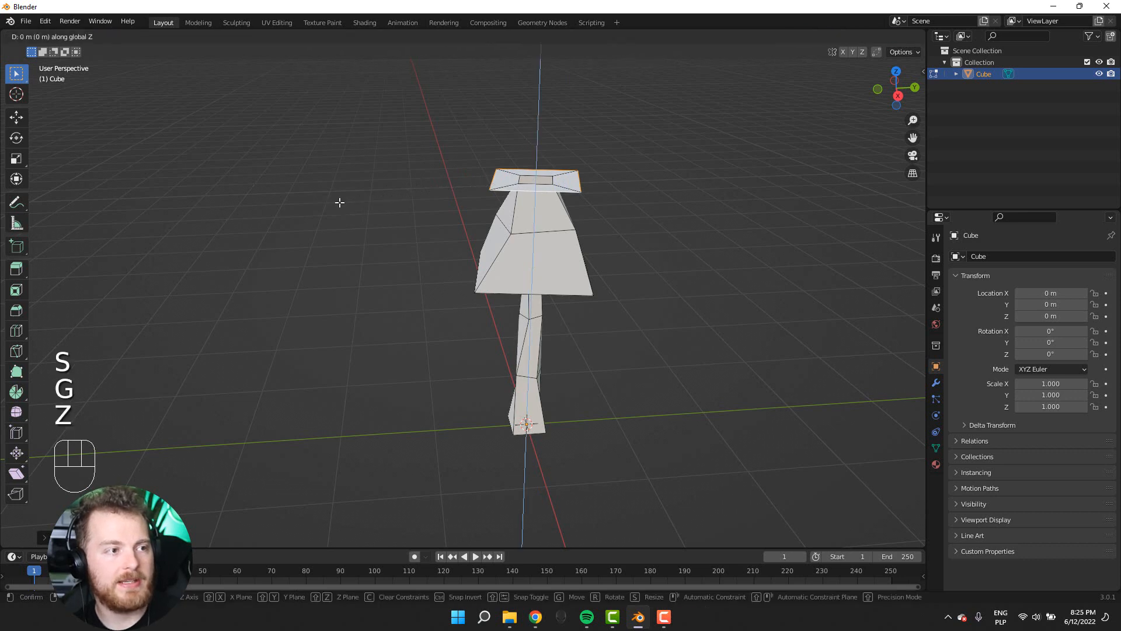
click(344, 210)
- Rotate the second tier's rim about 12° around Z
middle_drag(348, 220, 326, 208)
key(r)
key(z)
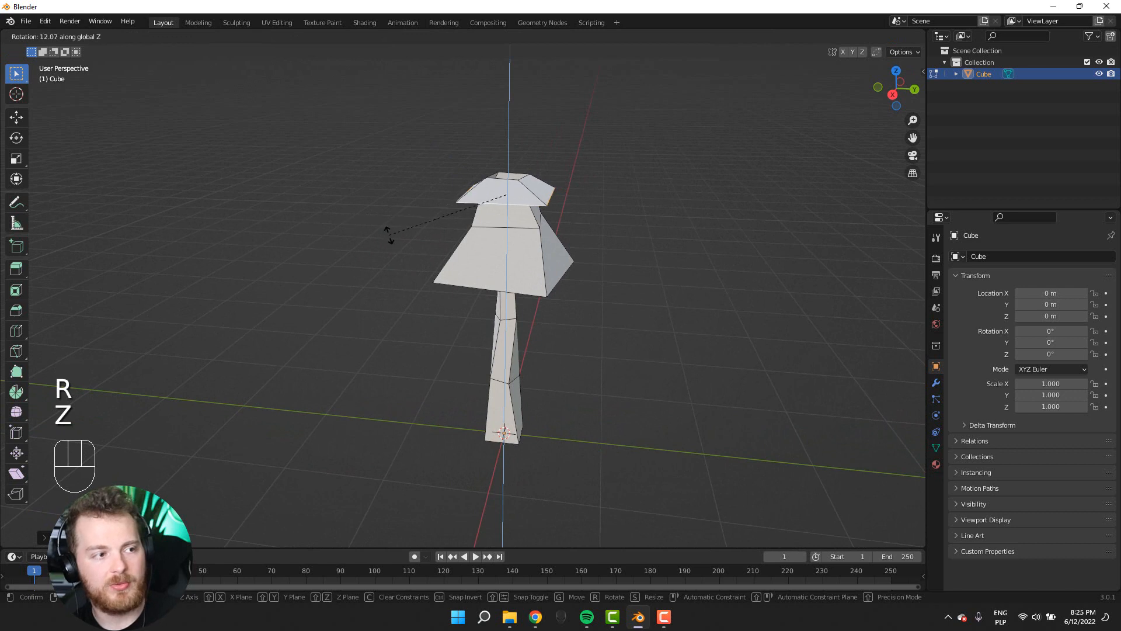
click(403, 233)
- Extrude the second tier's rim up along Z and scale the new loop inward
middle_drag(403, 233, 409, 255)
key(e)
key(z)
click(409, 218)
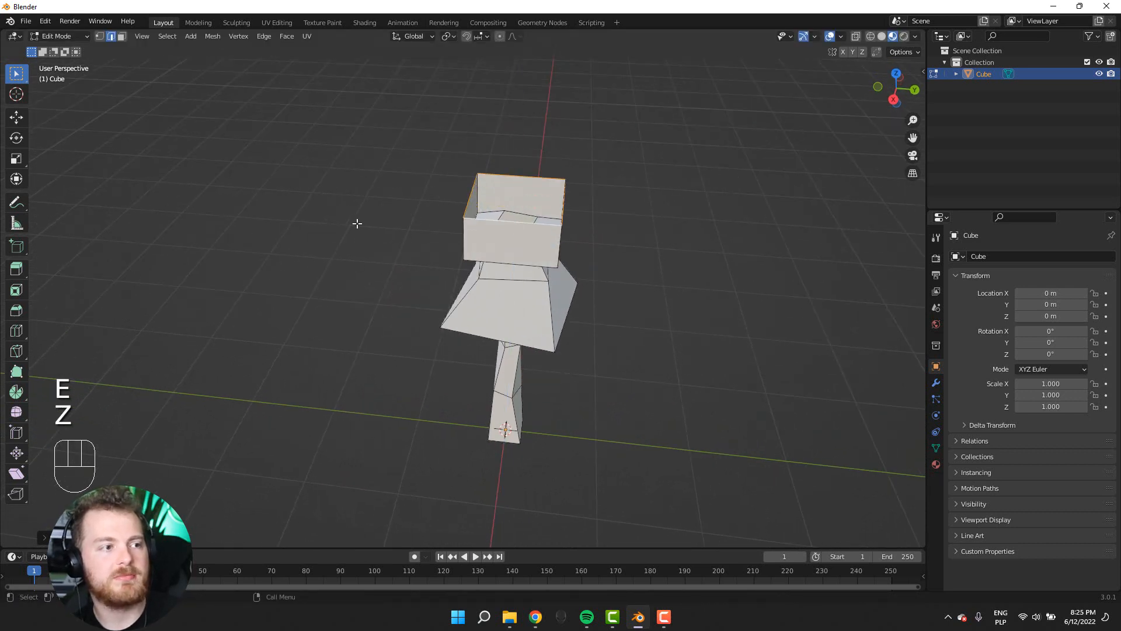
key(s)
click(435, 208)
- Extrude the second tier's upper loop about 0.3 m along Z, narrow it and rotate it about 25° around Z
key(e)
key(z)
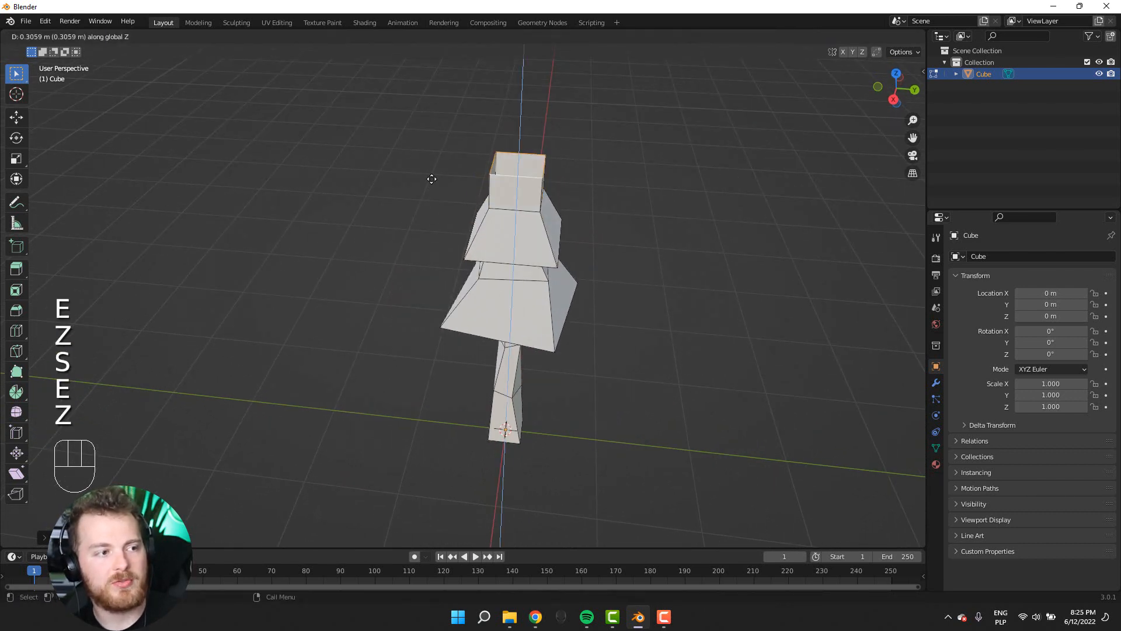
click(431, 179)
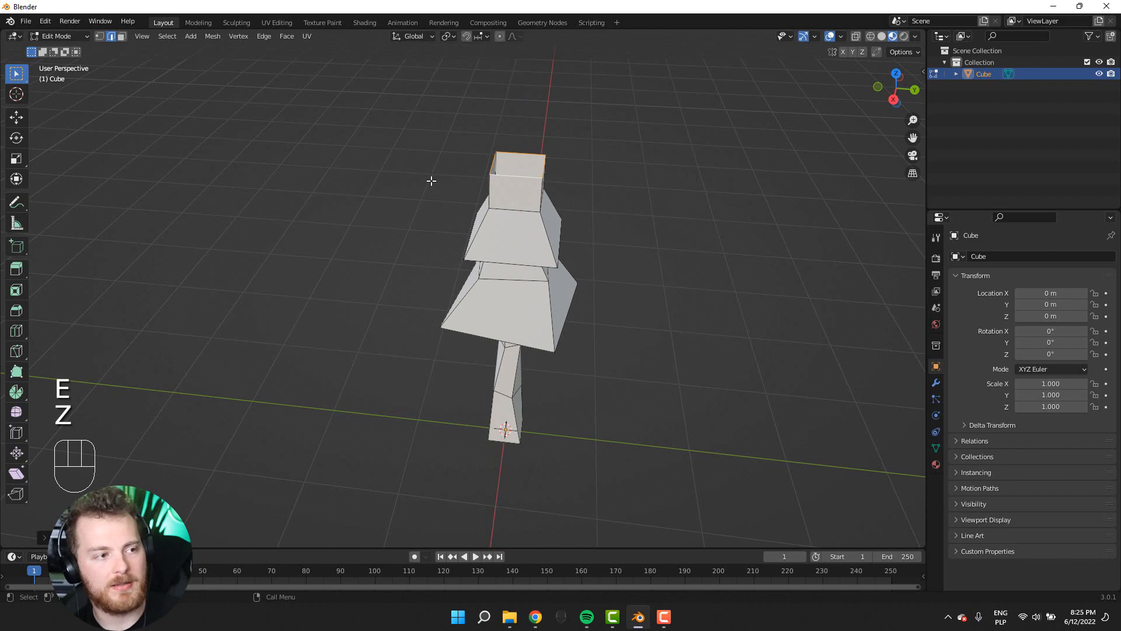
key(s)
click(480, 174)
key(r)
key(z)
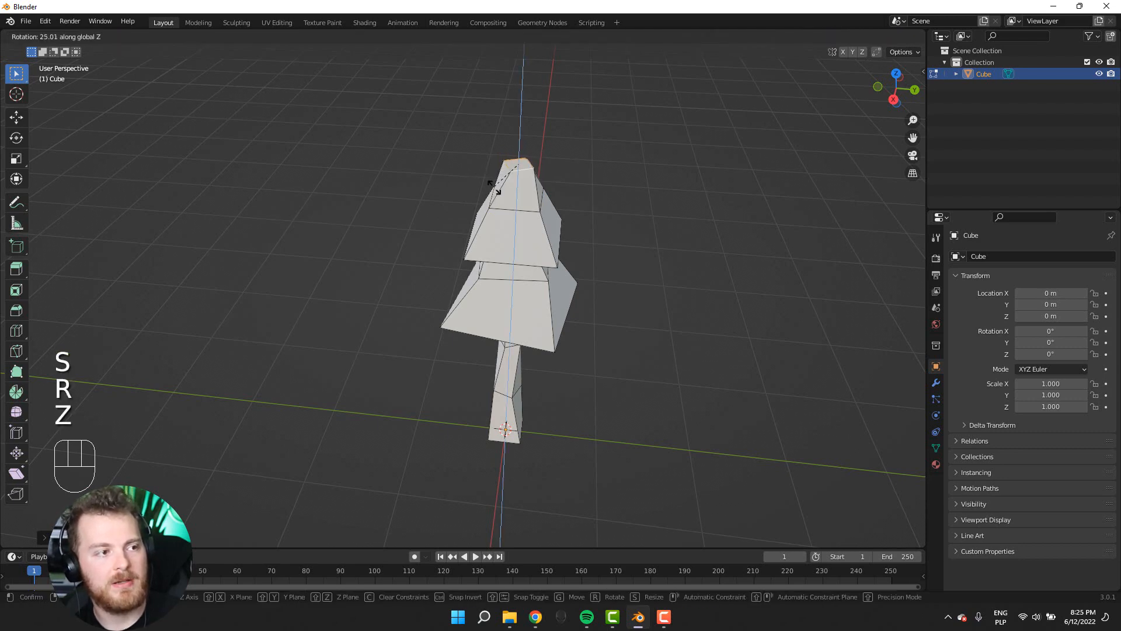
click(493, 186)
- Rotate the edge loop midway up the second tier slightly around Z
middle_drag(494, 185, 469, 169)
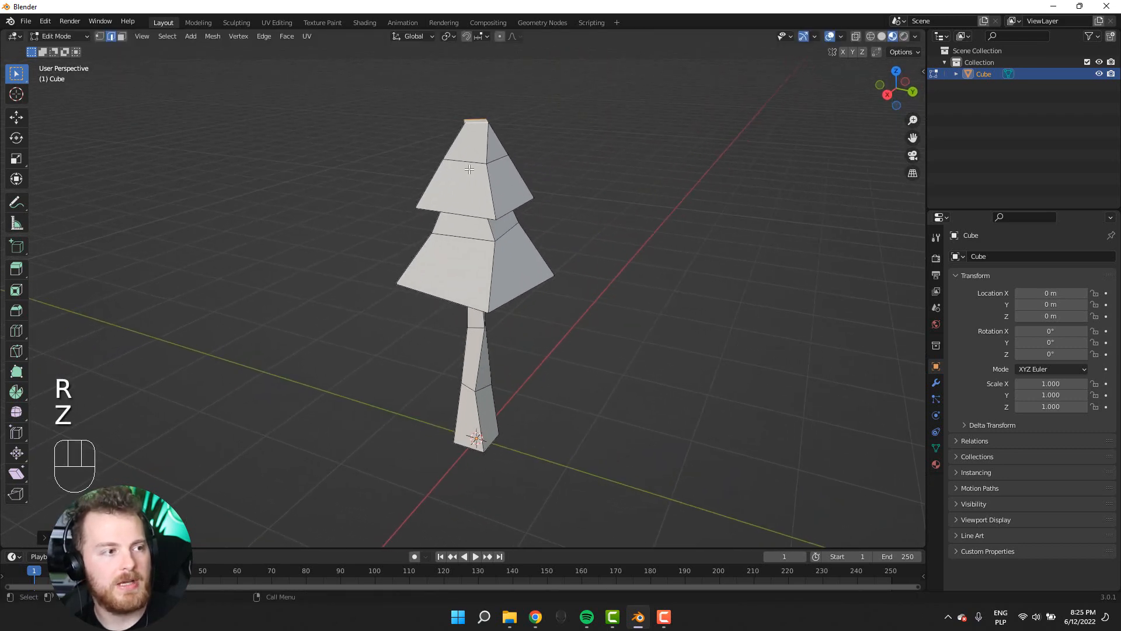
key(r)
key(z)
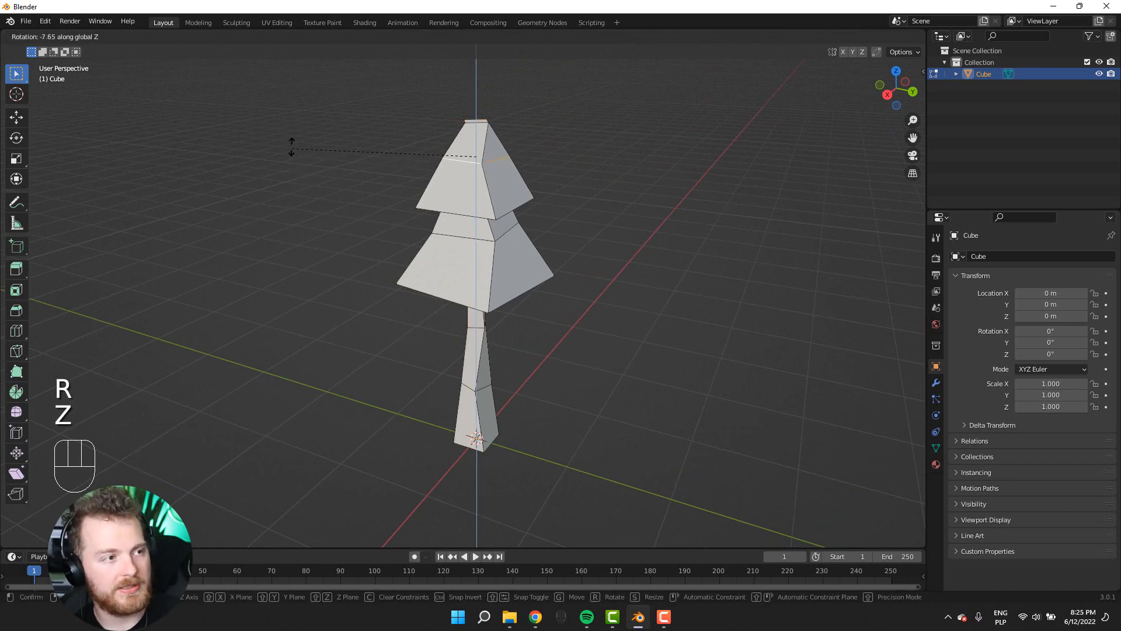
click(340, 143)
- Select the edge loop around the second tier's top opening and extrude it
middle_drag(340, 143, 426, 208)
key(3)
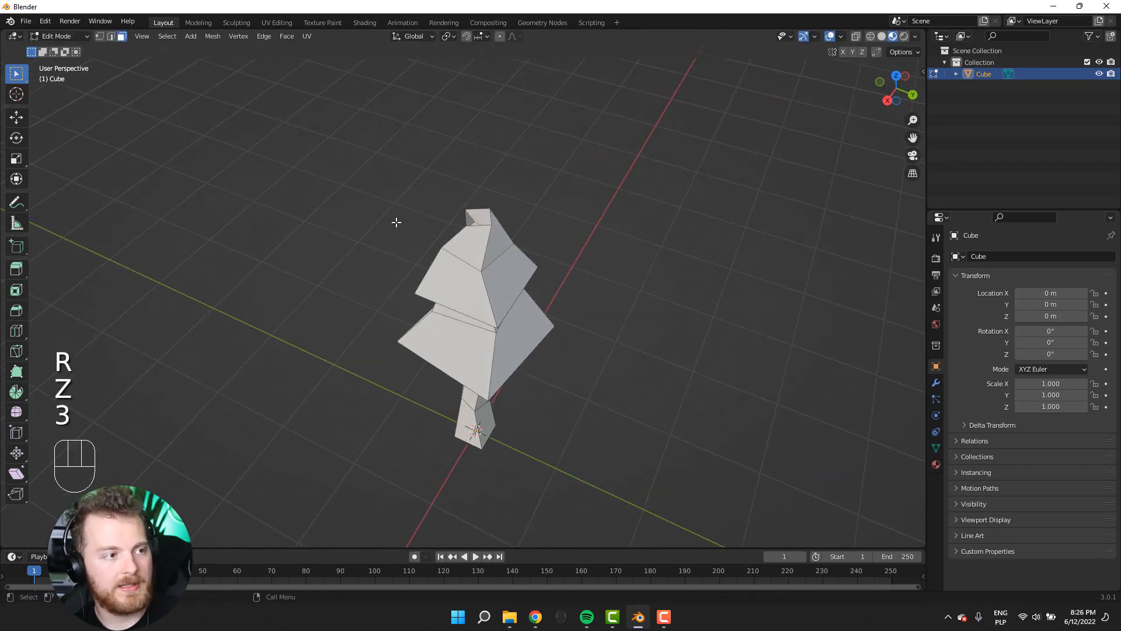
key(2)
key(3)
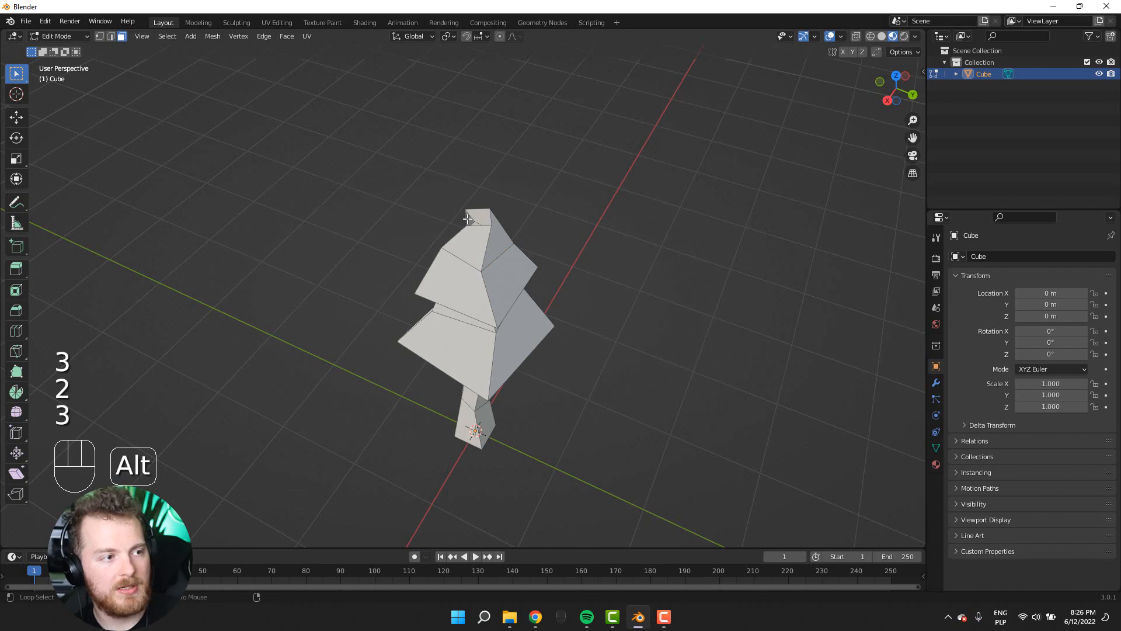
key(2)
middle_drag(379, 224, 401, 194)
key(e)
click(424, 203)
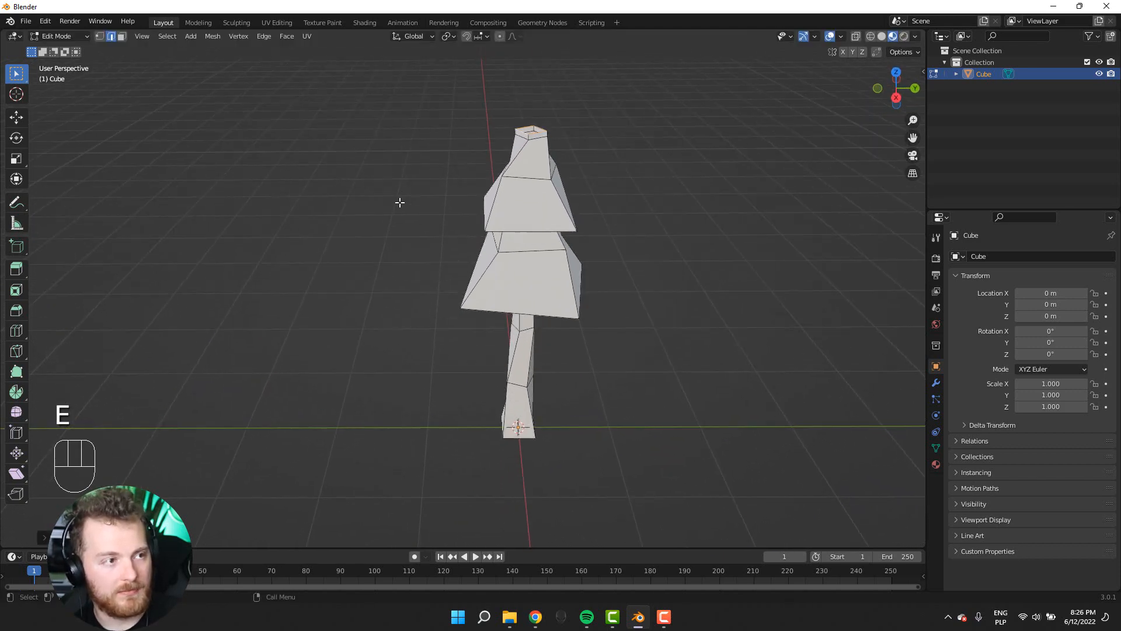
- Rotate the extruded loop around Z, scale it outward into the third tier's rim and lower it along Z
key(r)
key(z)
click(373, 163)
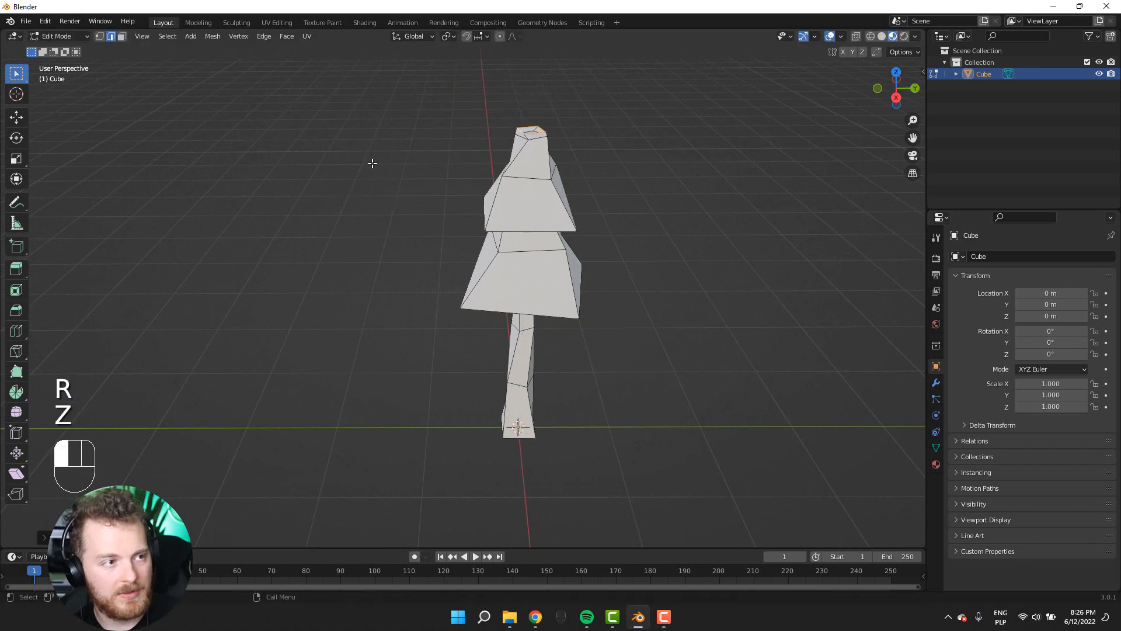
key(s)
click(806, 197)
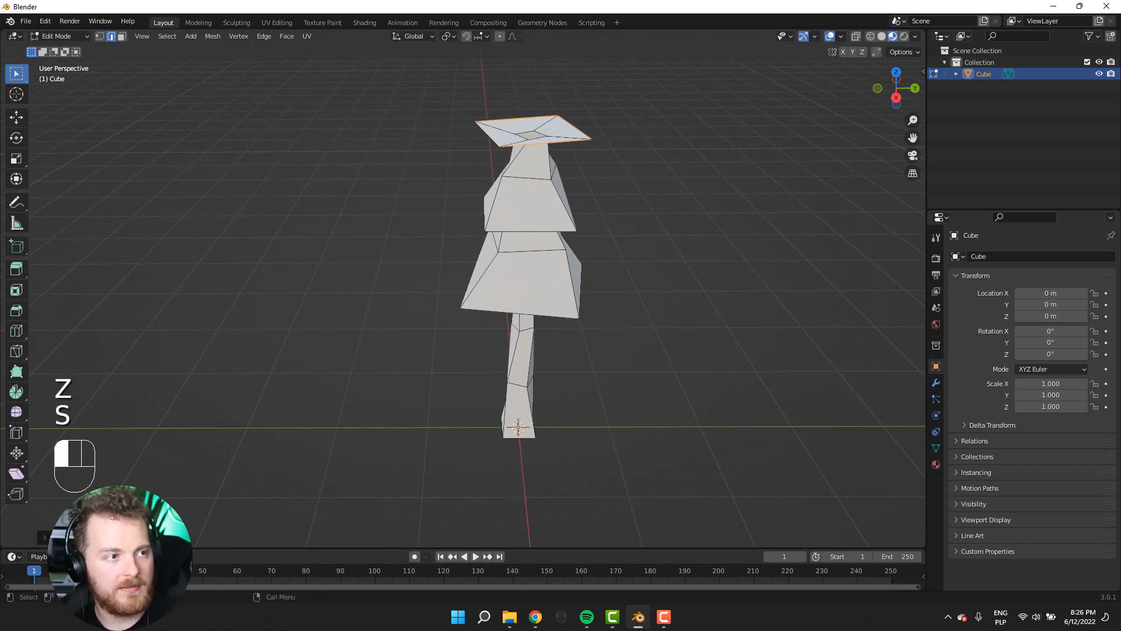
key(g)
key(z)
click(802, 203)
- Extrude the third tier's rim, raise the new loop along Z and scale it inward
mouse_move(801, 203)
middle_down()
mouse_move(804, 167)
mouse_move(789, 198)
middle_up()
key(e)
key(s)
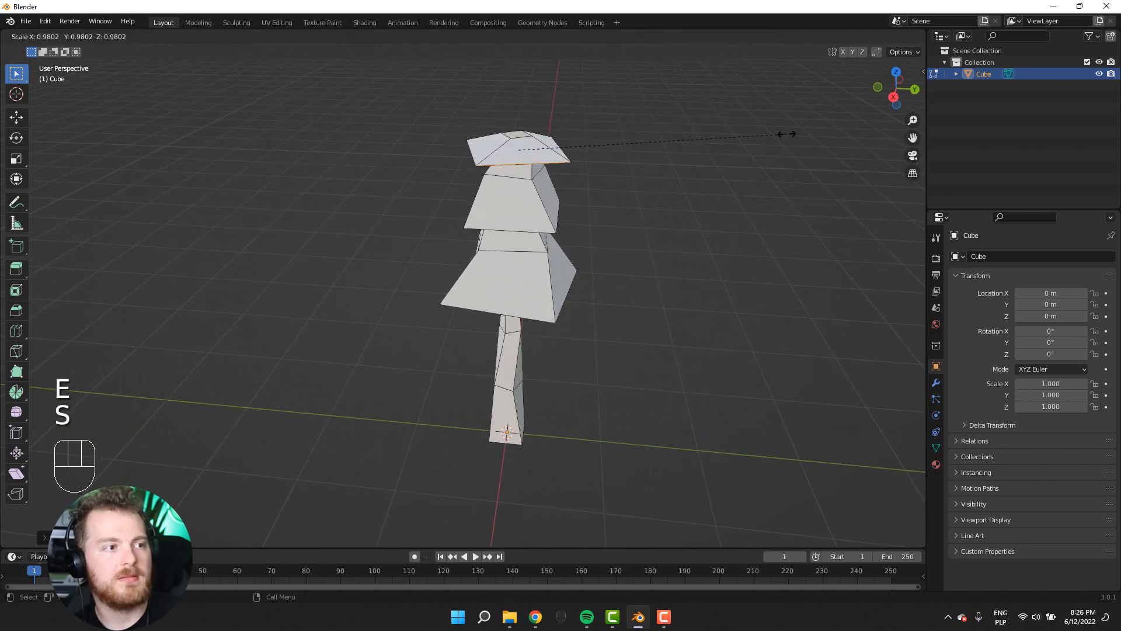
click(771, 161)
key(g)
key(z)
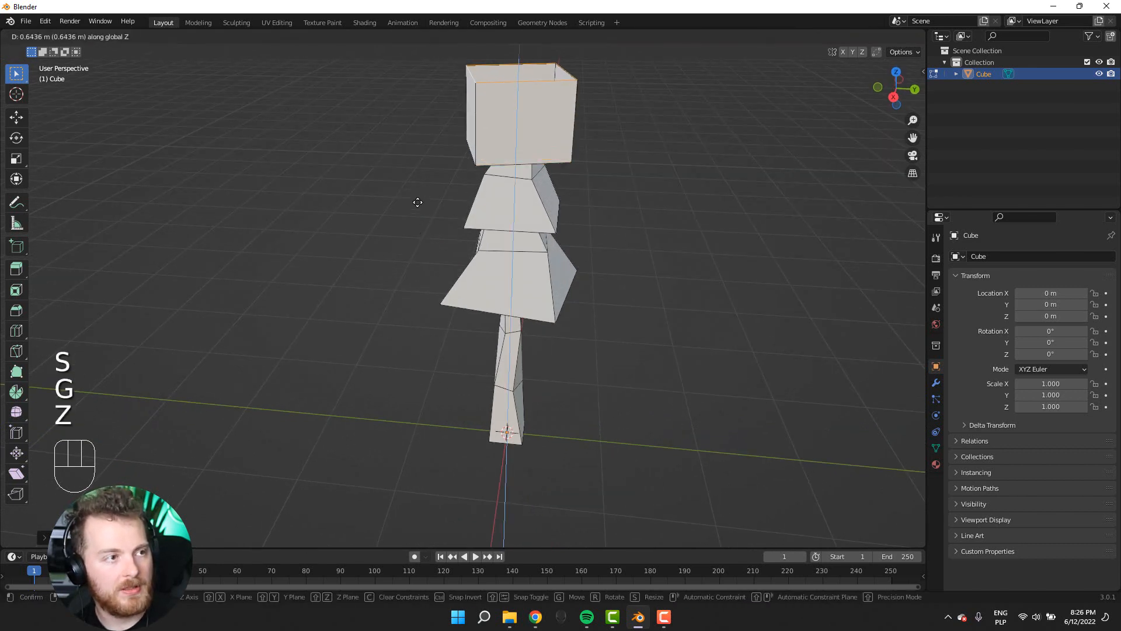
click(413, 231)
key(s)
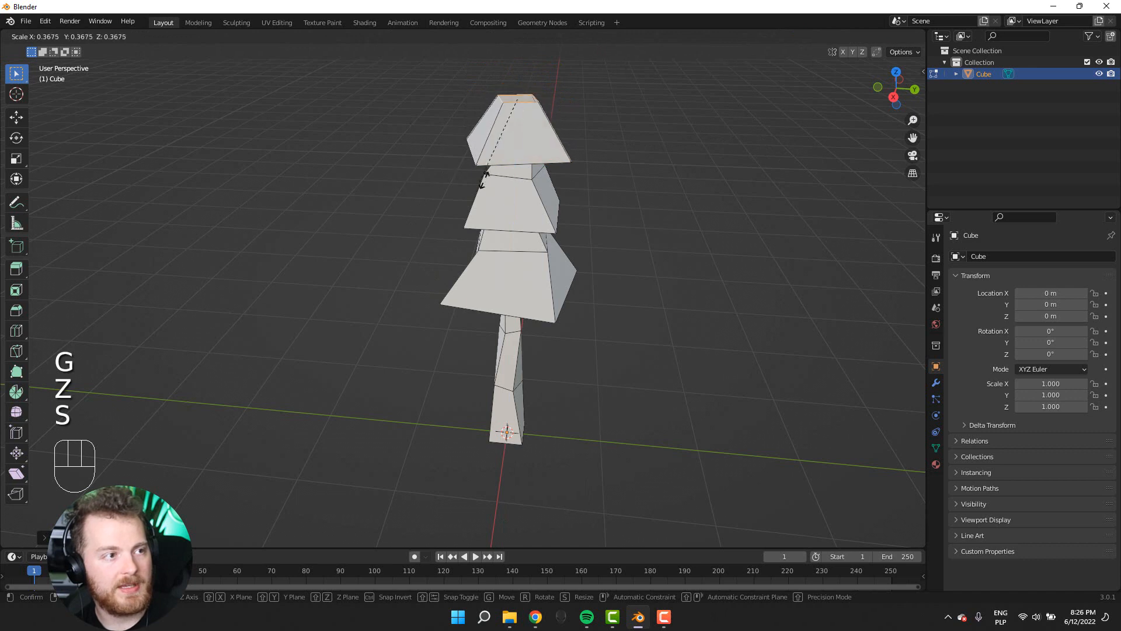
click(396, 212)
- Extrude the third tier's upper loop about 0.7 m along Z and shrink it into a narrow treetop
shift+middle_drag(397, 211, 358, 323)
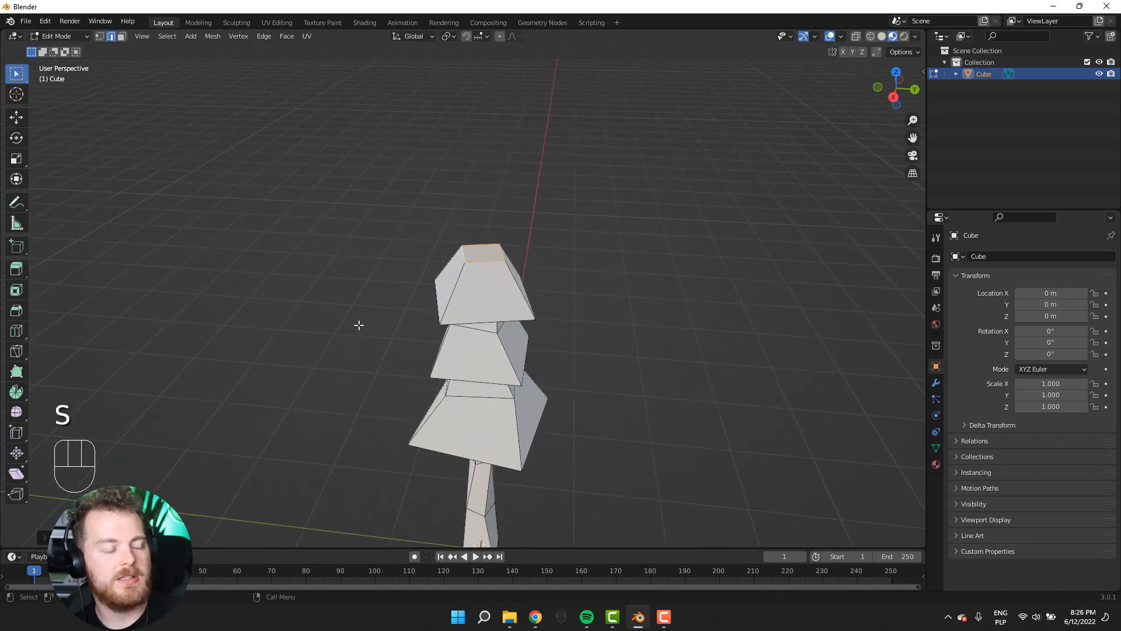
key(e)
key(z)
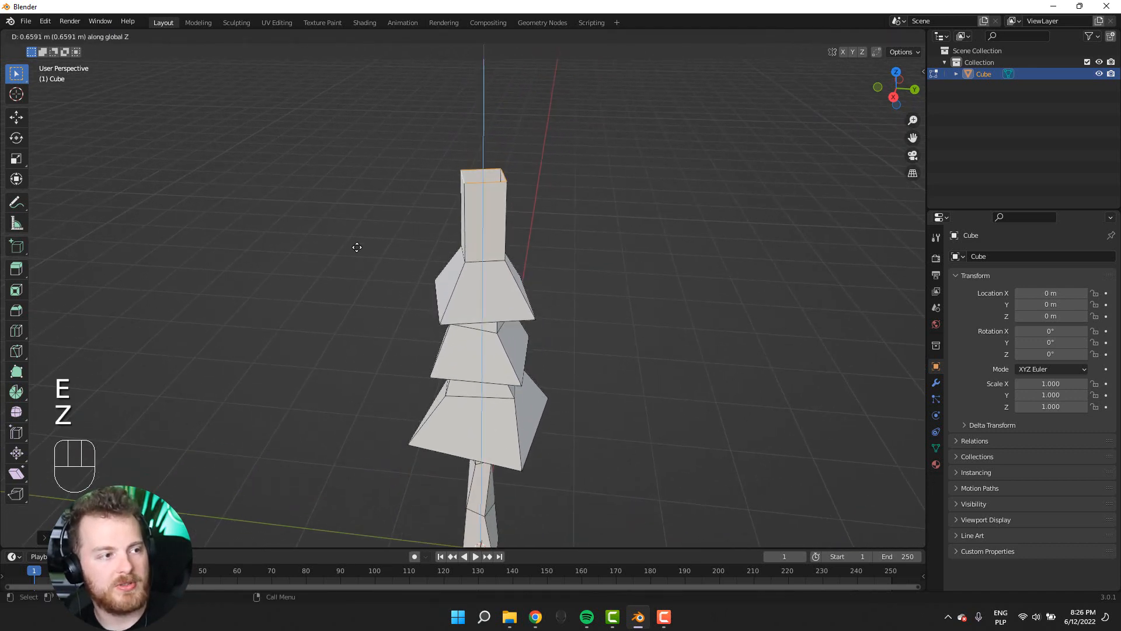
click(357, 242)
key(s)
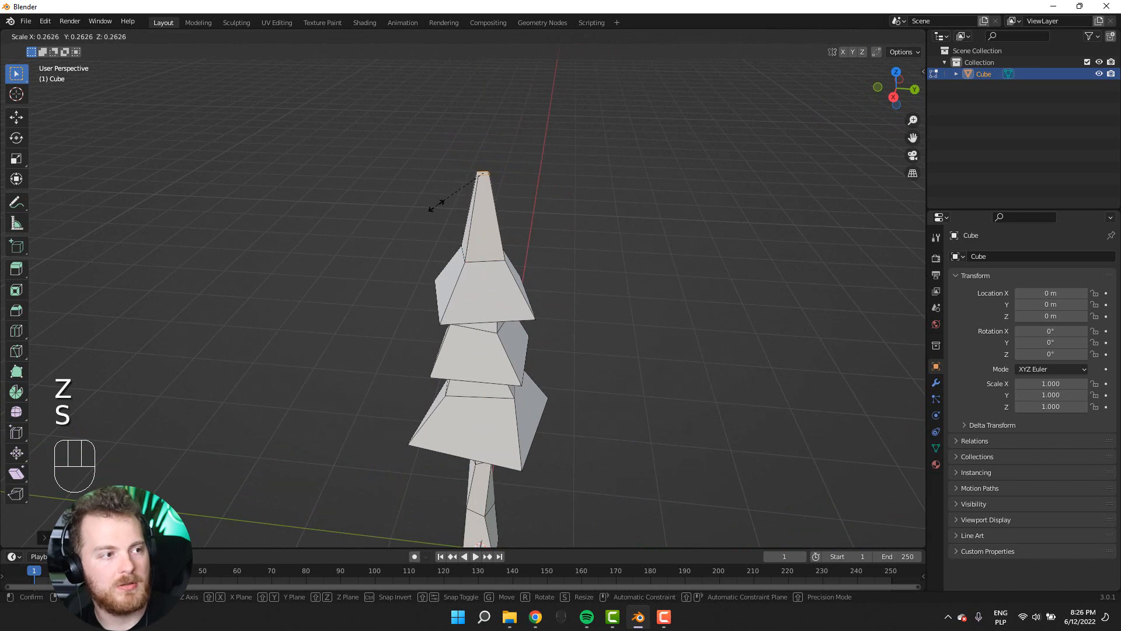
click(467, 202)
- Fill the small opening at the treetop with a face
middle_drag(502, 205, 482, 284)
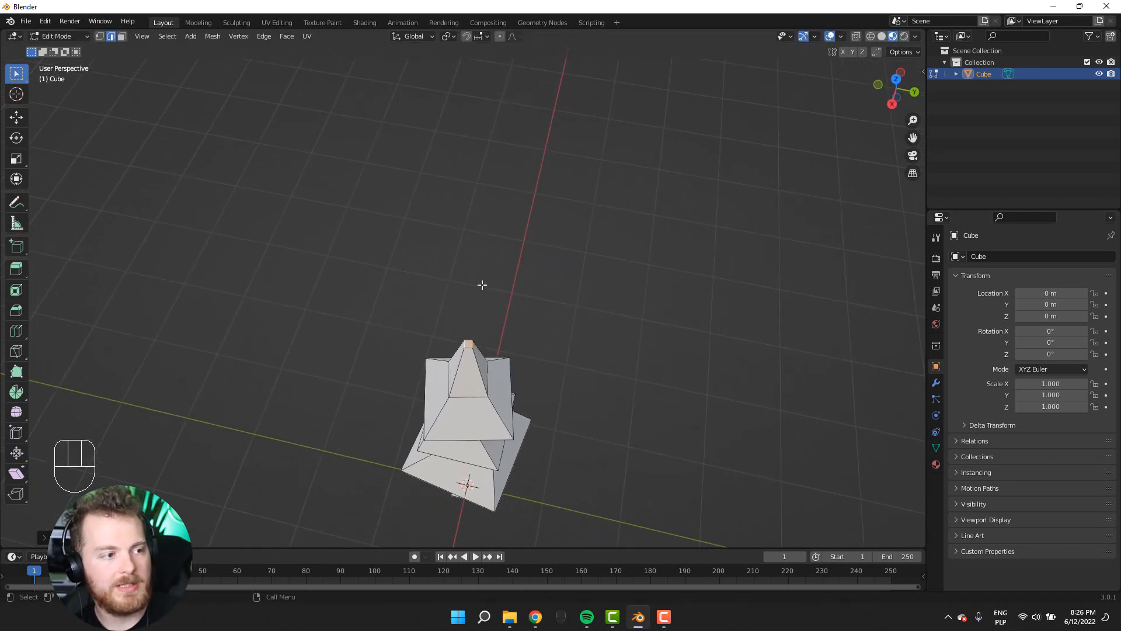
shift+middle_drag(468, 344, 468, 375)
scroll(467, 376, up, 3)
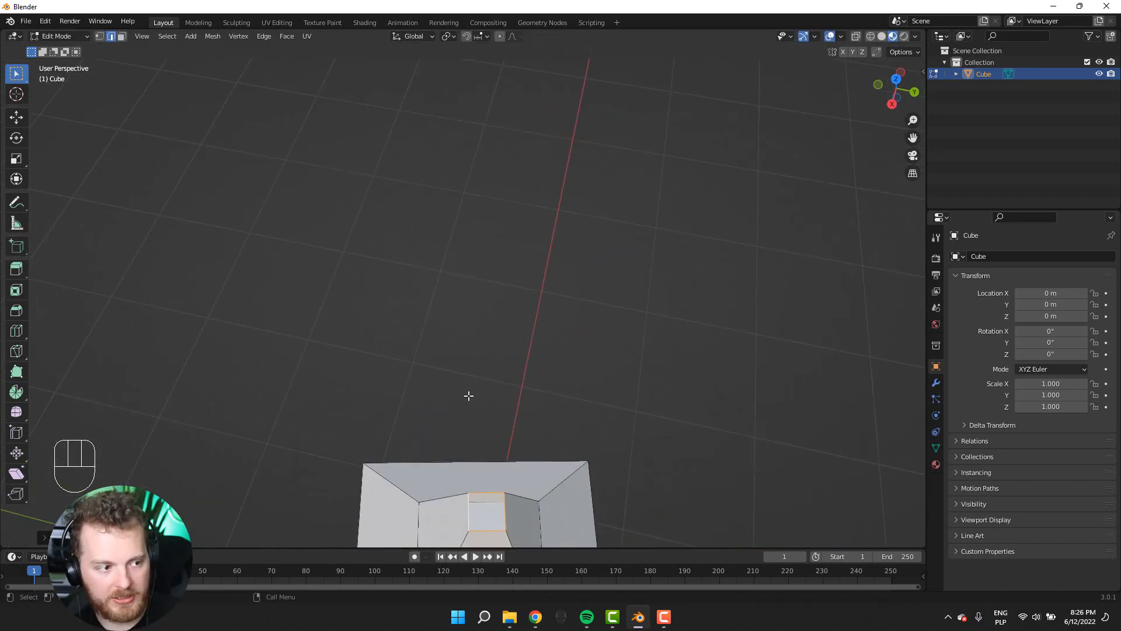
shift+middle_drag(466, 426, 483, 363)
key(f)
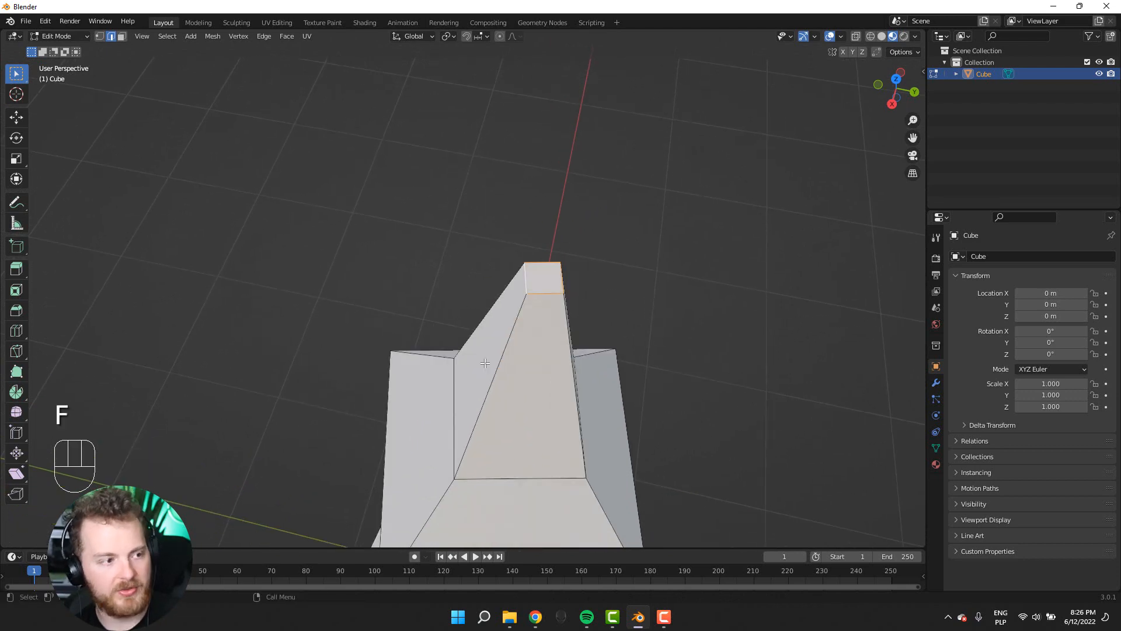
- Select the lower rim loop of the topmost tier and scale it down slightly
scroll(373, 341, down, 5)
middle_drag(343, 371, 361, 353)
key(2)
click(474, 260)
middle_drag(372, 291, 379, 258)
alt+click(507, 258)
key(s)
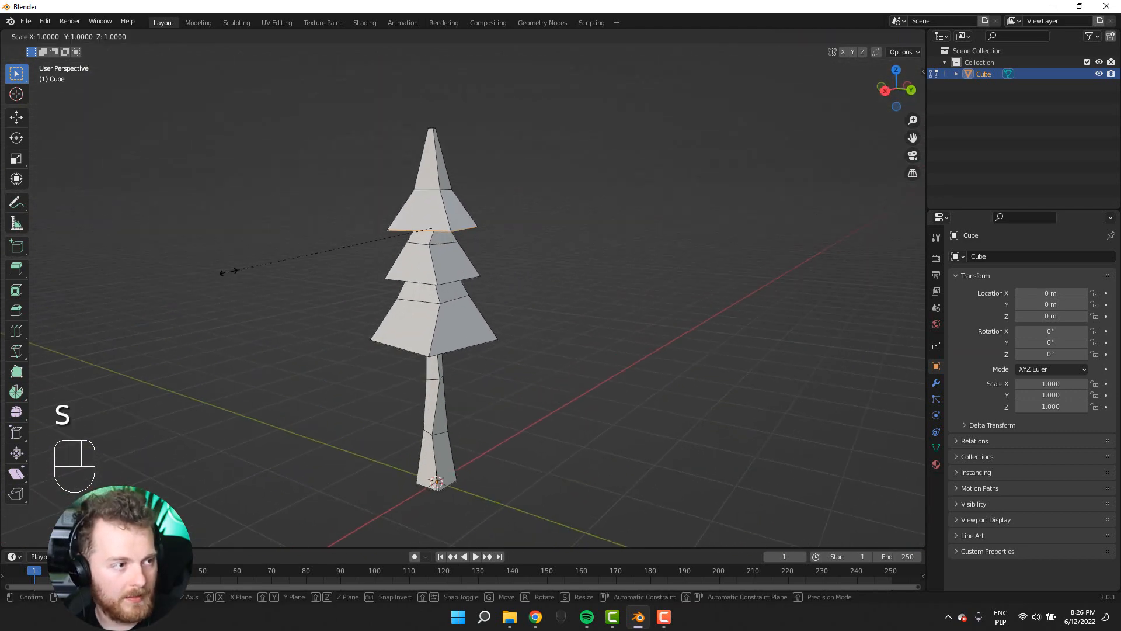
click(261, 260)
- Examine the finished tree from several angles and distances in Object Mode and Edit Mode
middle_drag(310, 228, 307, 275)
scroll(307, 275, down, 3)
key(Tab)
mouse_move(329, 358)
middle_down()
mouse_move(384, 316)
mouse_move(458, 307)
mouse_move(566, 337)
mouse_move(603, 395)
mouse_move(430, 358)
mouse_move(356, 328)
mouse_move(340, 346)
middle_up()
scroll(340, 346, down, 2)
key(Tab)
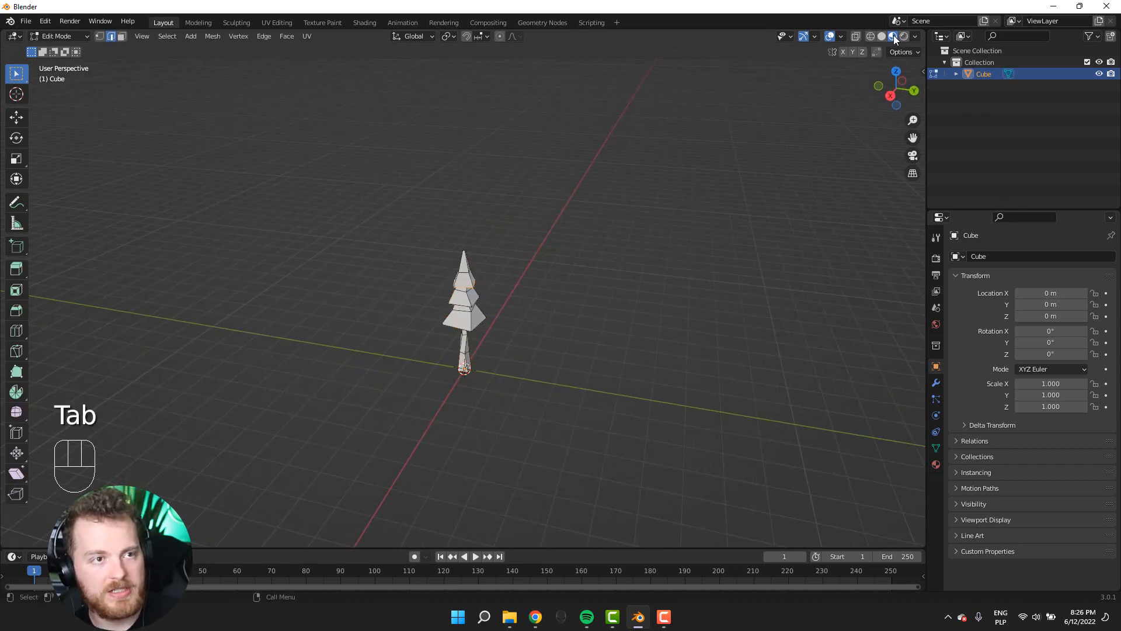
middle_drag(546, 256, 587, 350)
scroll(383, 343, up, 4)
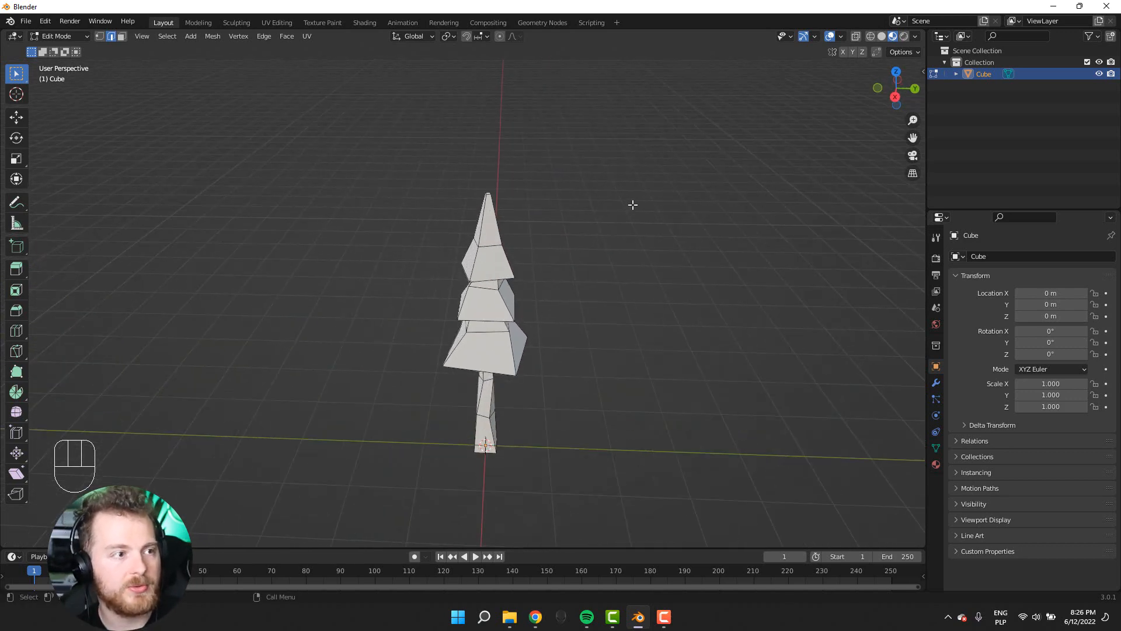
- Return to Object Mode and give the tree the existing material named Material
key(Tab)
middle_drag(411, 308, 882, 309)
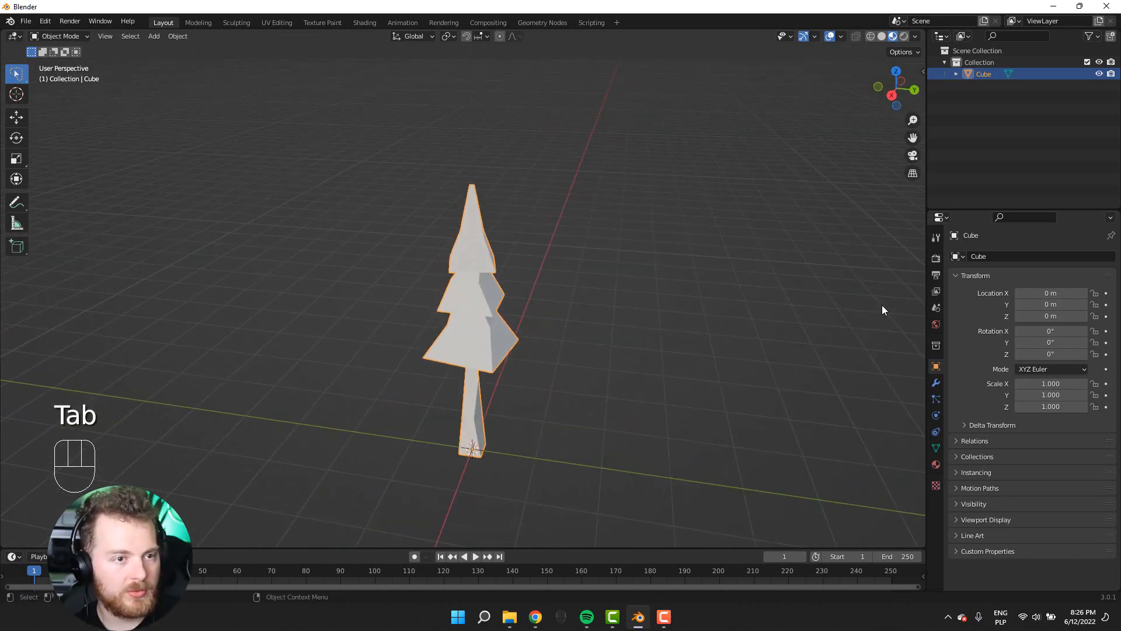
click(936, 465)
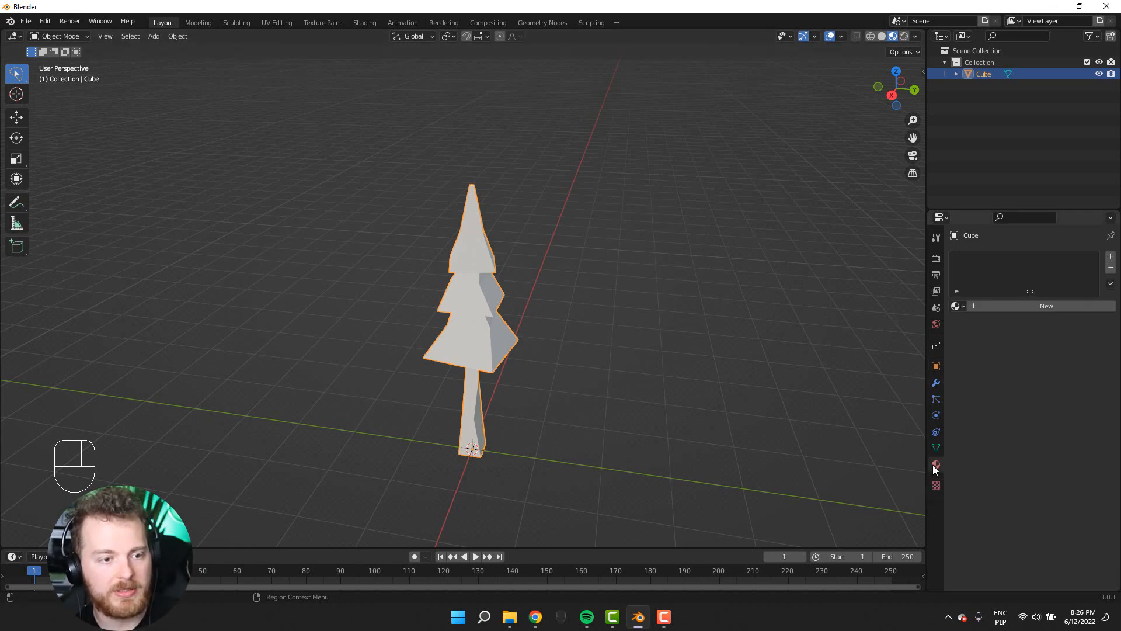
middle_drag(627, 384, 651, 351)
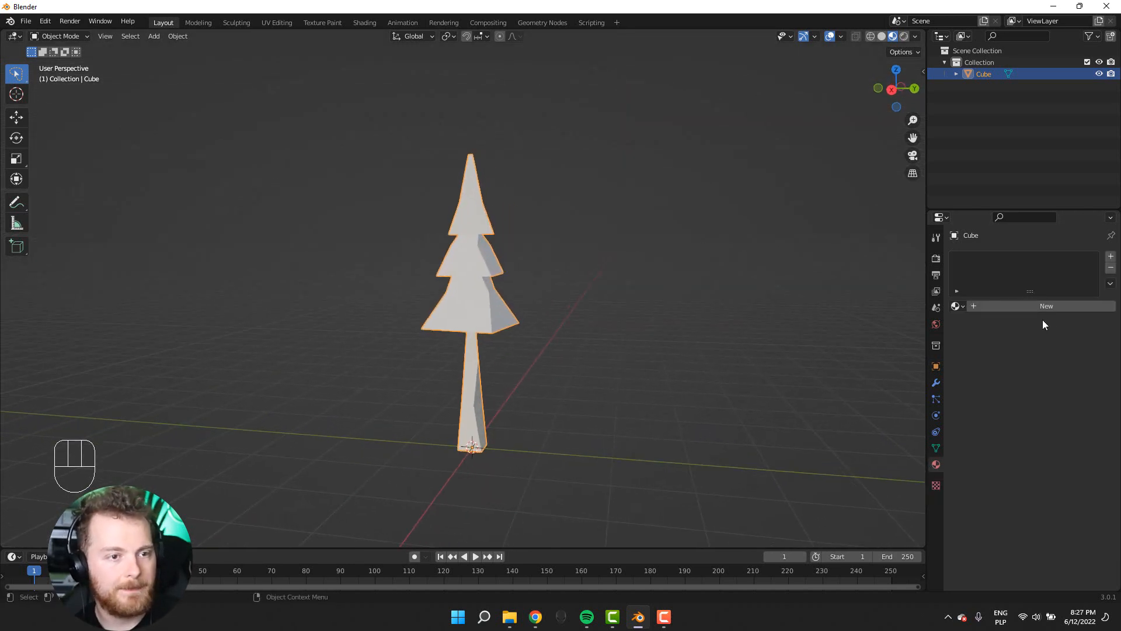
click(958, 306)
click(970, 321)
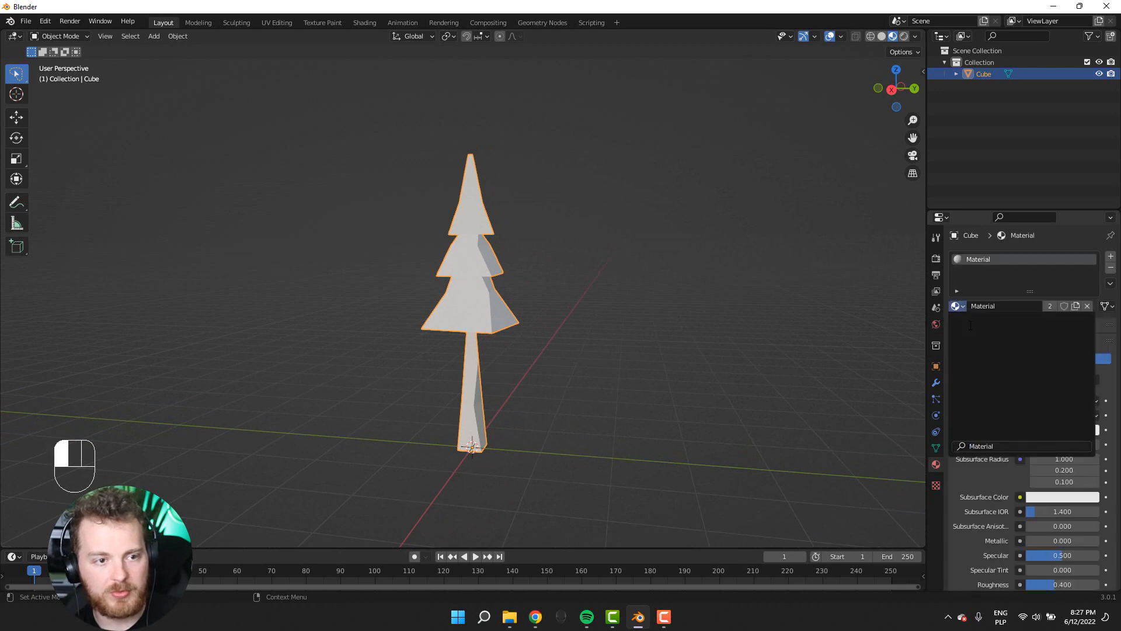
- Rename the tree's material to TreeTrunk
double_click(975, 259)
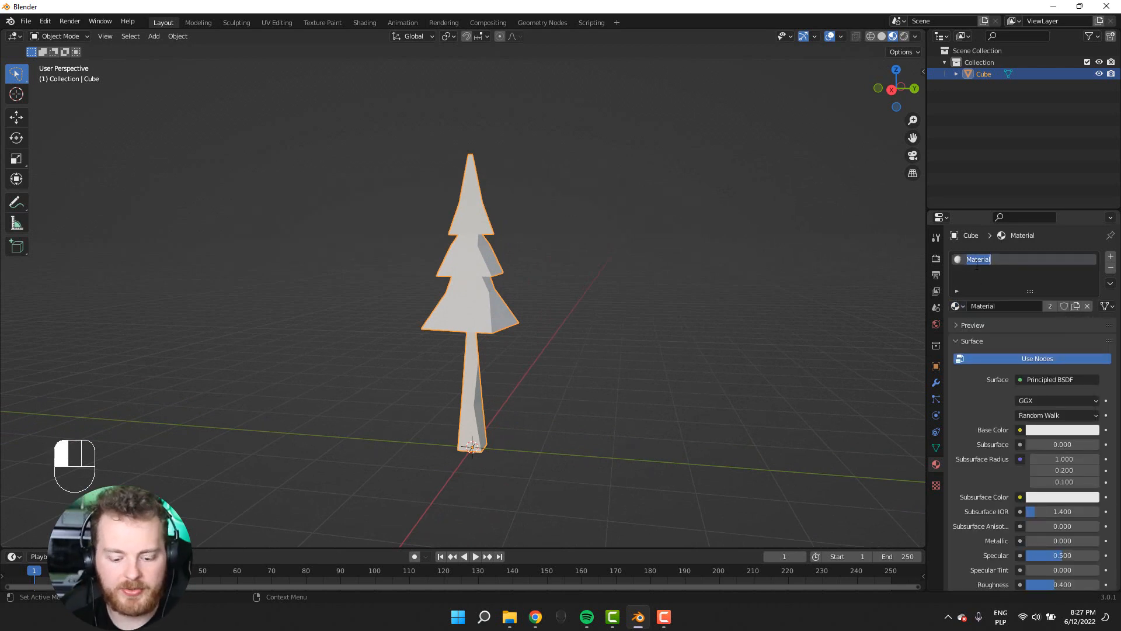
text(TreeTruns)
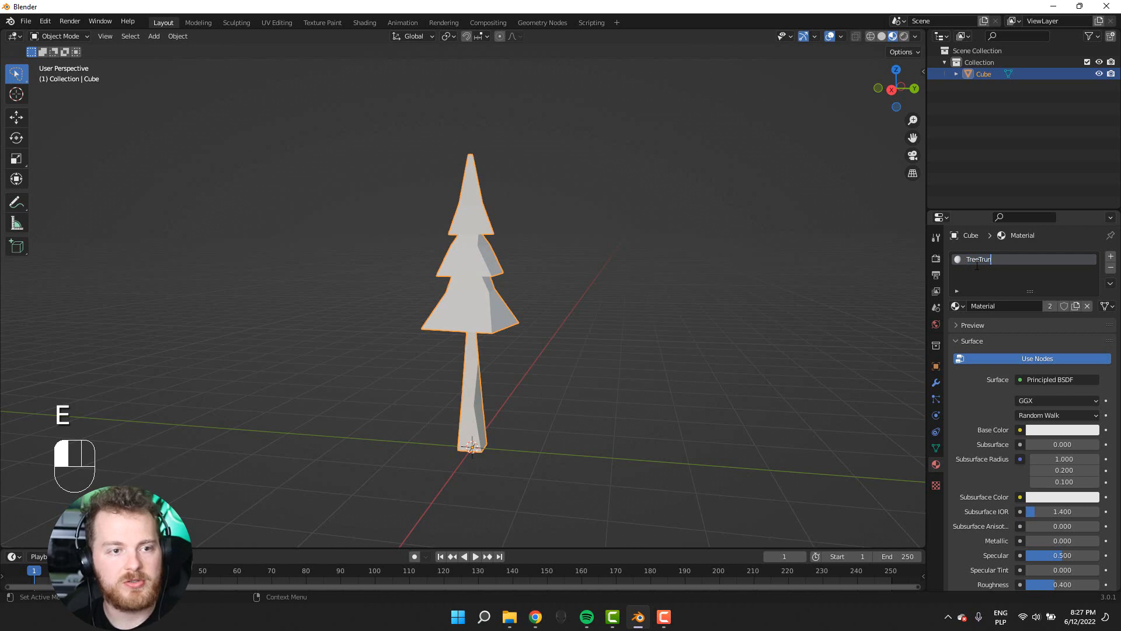
key(Return)
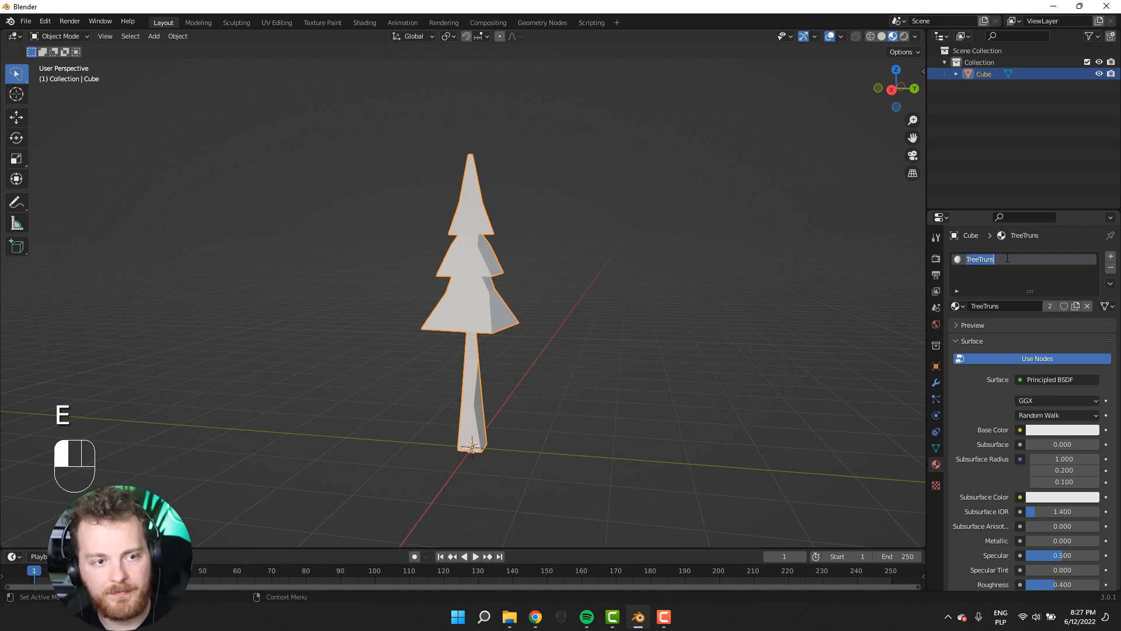
text(TreeTrunk)
key(Return)
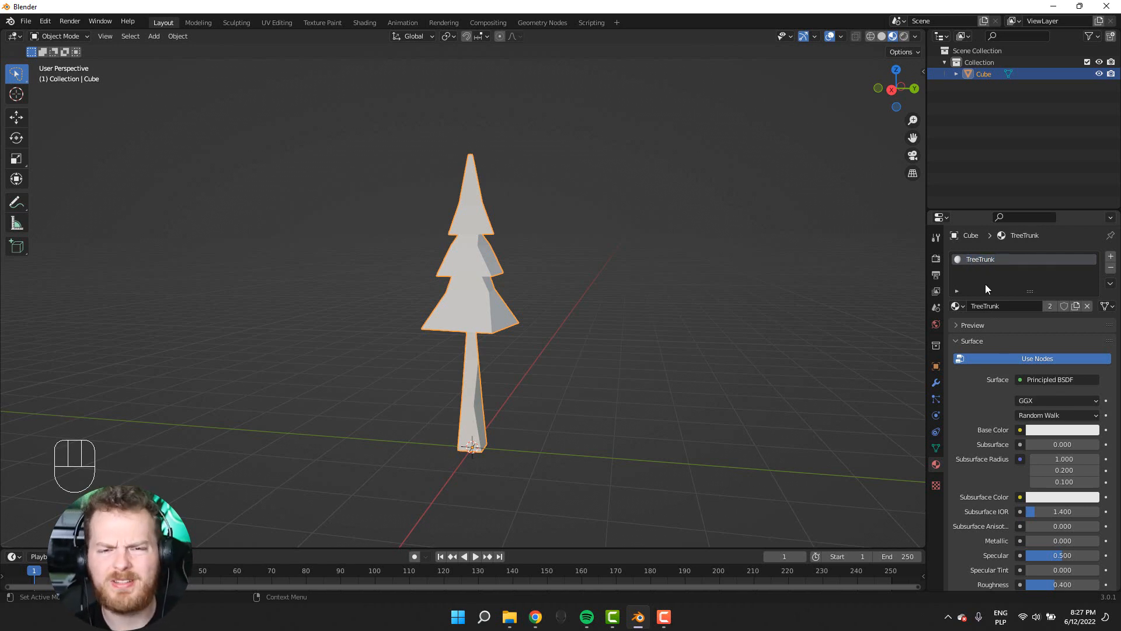
- Set the TreeTrunk base color to a dark brown with hue 0.057, saturation 0.729 and value 0.091
click(1032, 429)
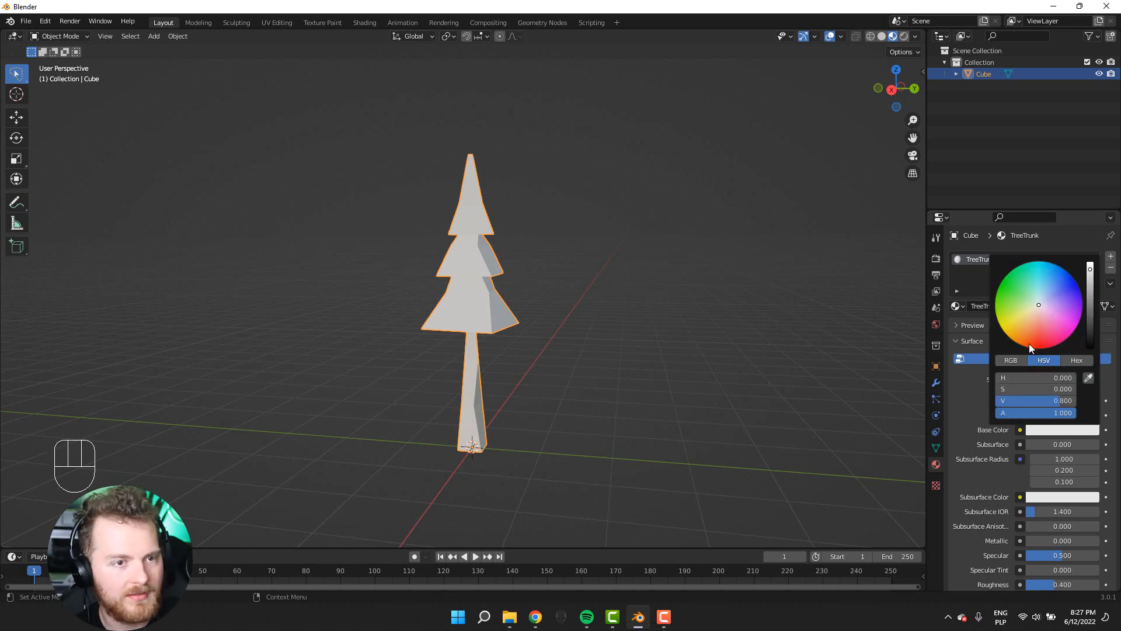
click(1030, 328)
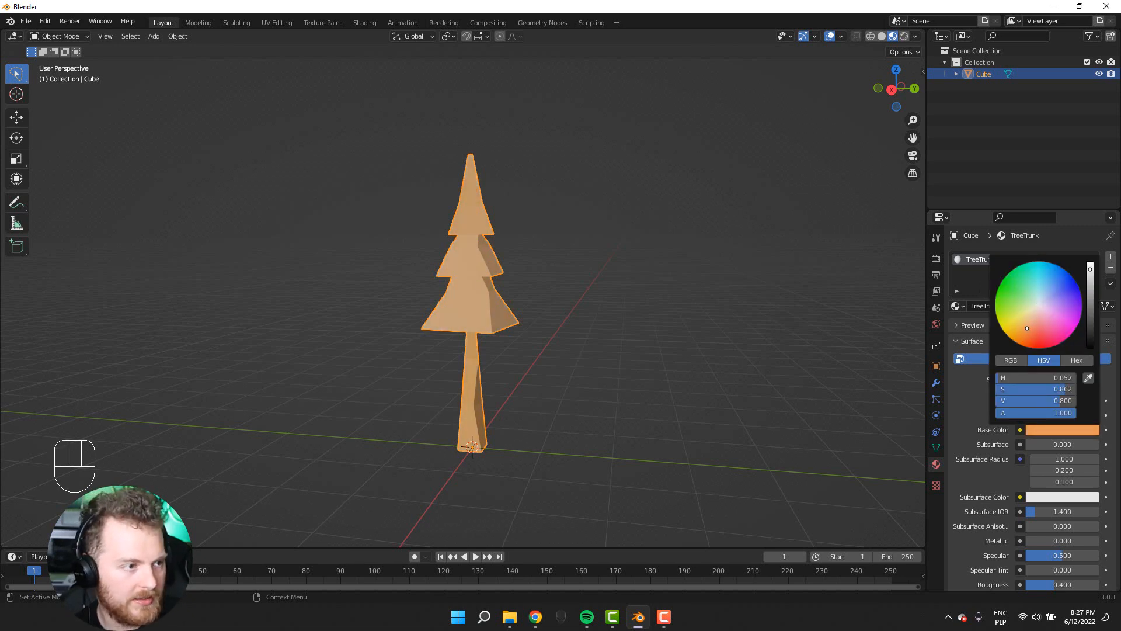
drag(1027, 330, 1033, 328)
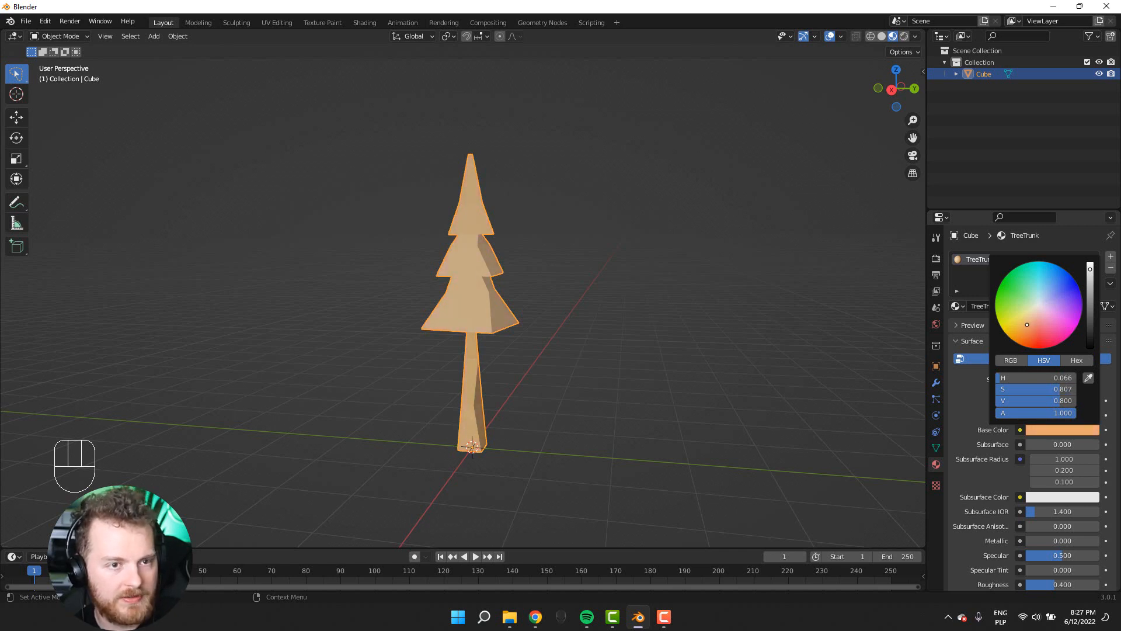
mouse_move(1090, 271)
mouse_down()
mouse_move(1086, 300)
mouse_move(1030, 327)
mouse_up()
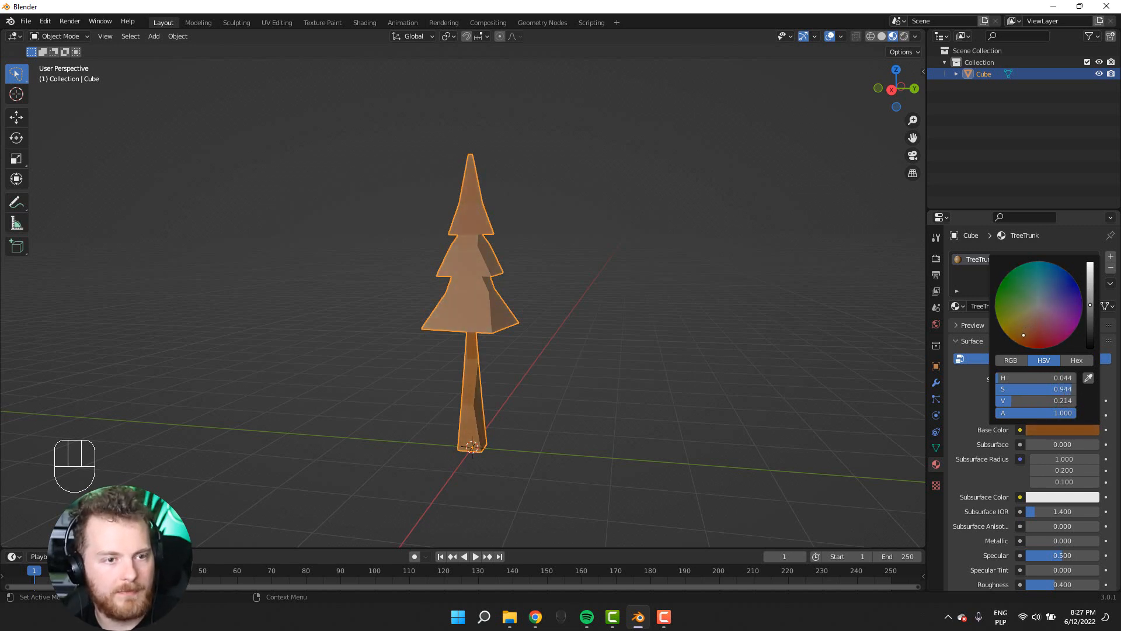
mouse_move(1029, 334)
mouse_down()
mouse_move(1030, 319)
mouse_move(1090, 317)
mouse_up()
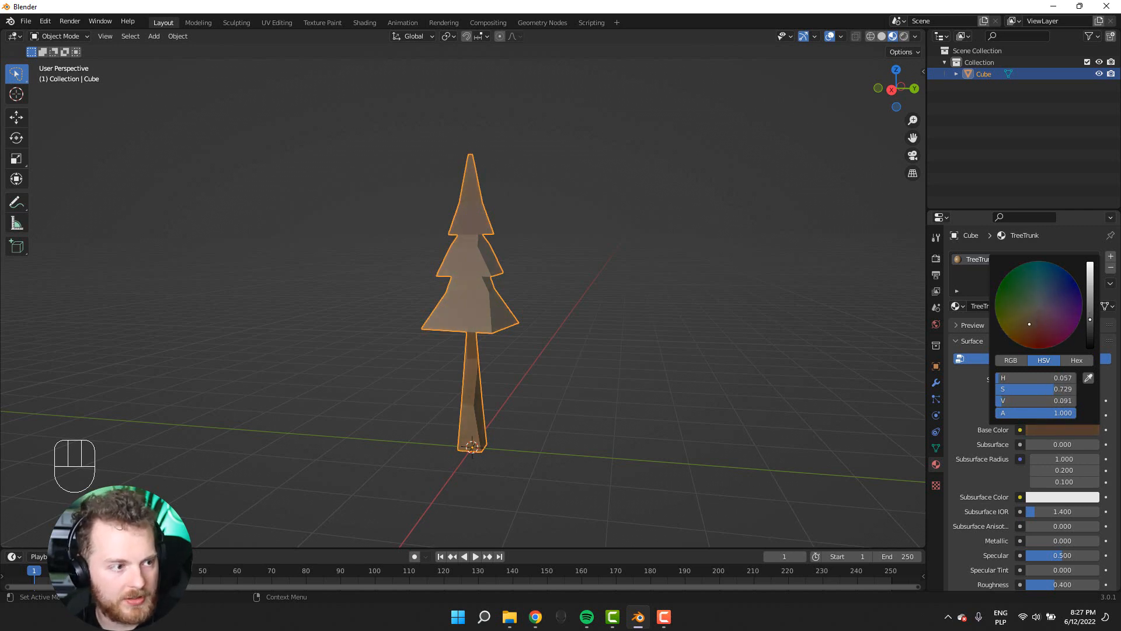
click(739, 366)
- Make the TreeTrunk material fully matte with Specular 0.000 and Roughness 1.000
middle_drag(739, 365, 322, 295)
click(461, 239)
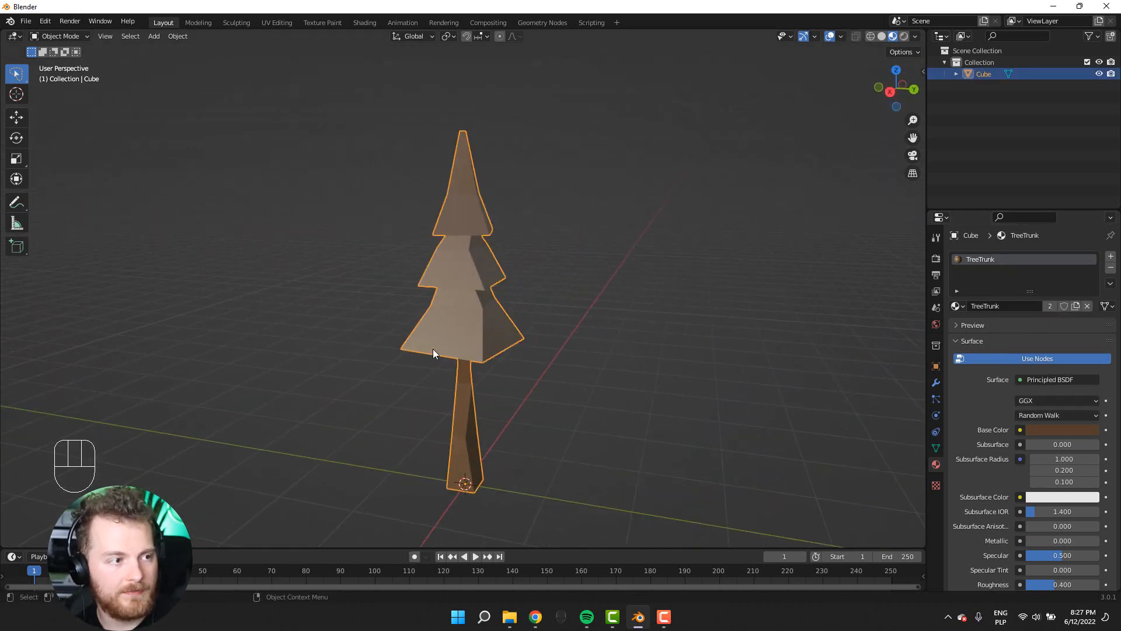
scroll(433, 349, down, 2)
scroll(1086, 562, down, 1)
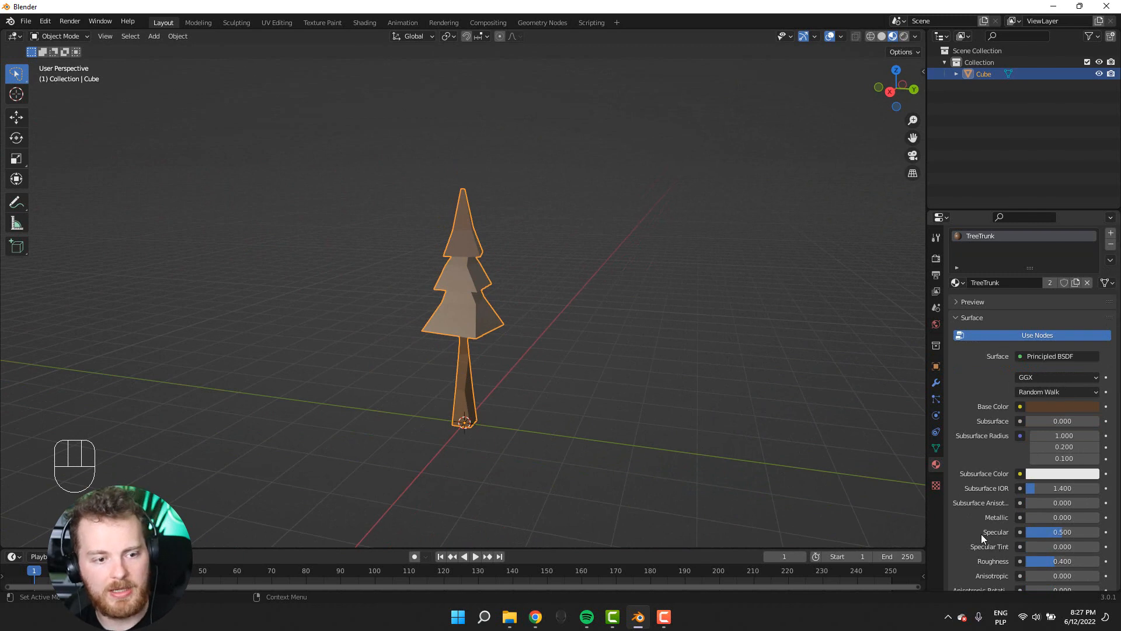
drag(1054, 533, 1098, 564)
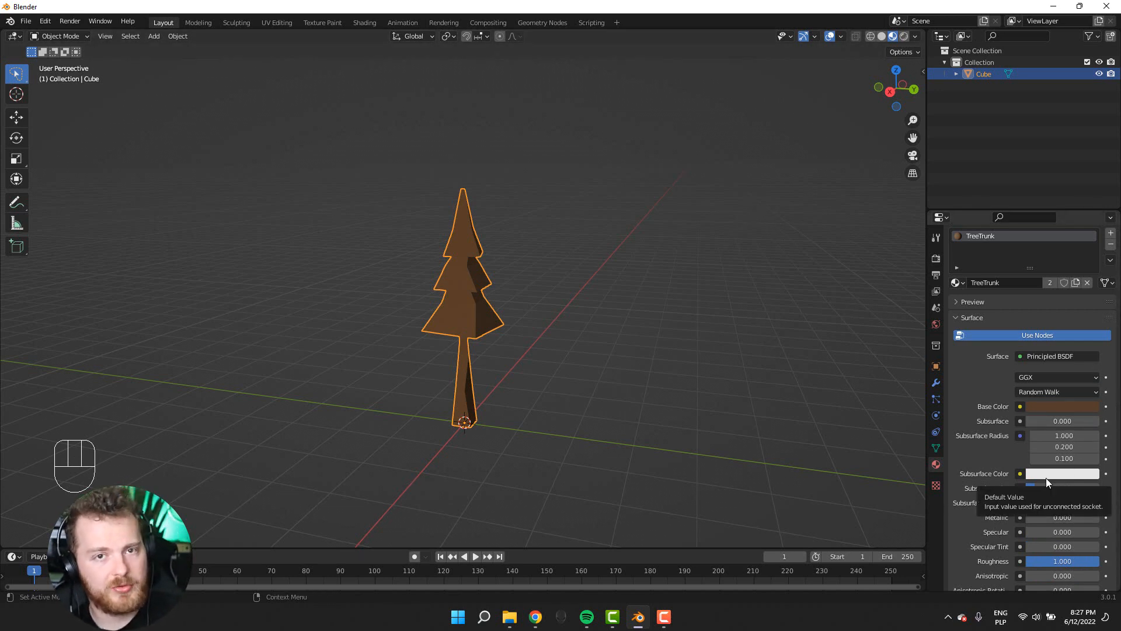
- Reselect the tree, enter Edit Mode and show its mesh as a wireframe
click(325, 385)
middle_drag(325, 337, 401, 316)
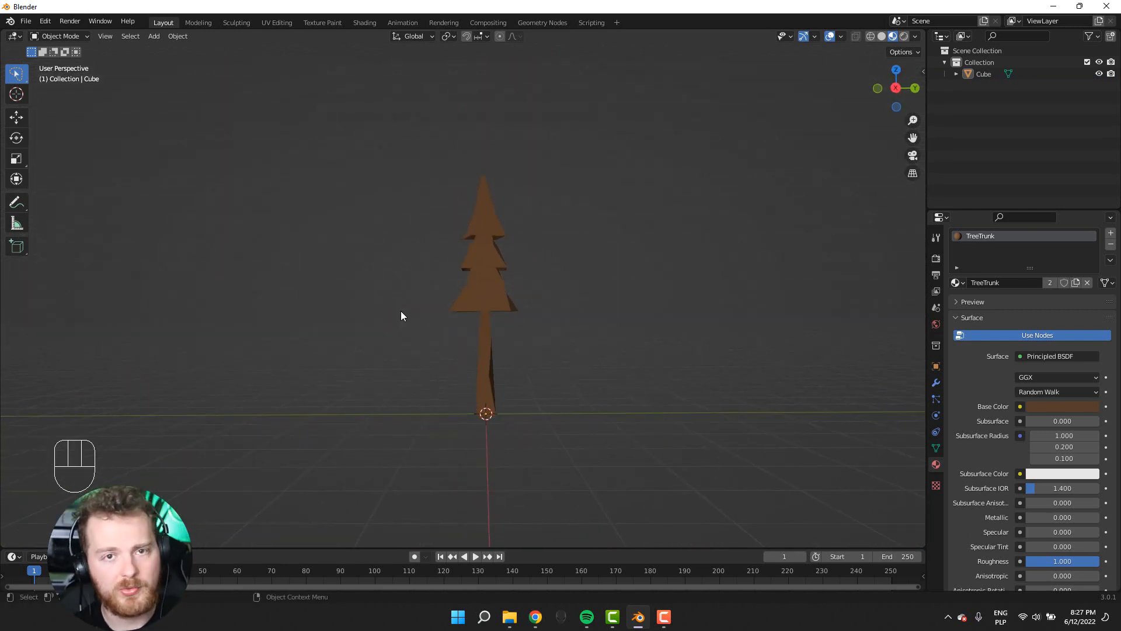
middle_drag(400, 316, 451, 313)
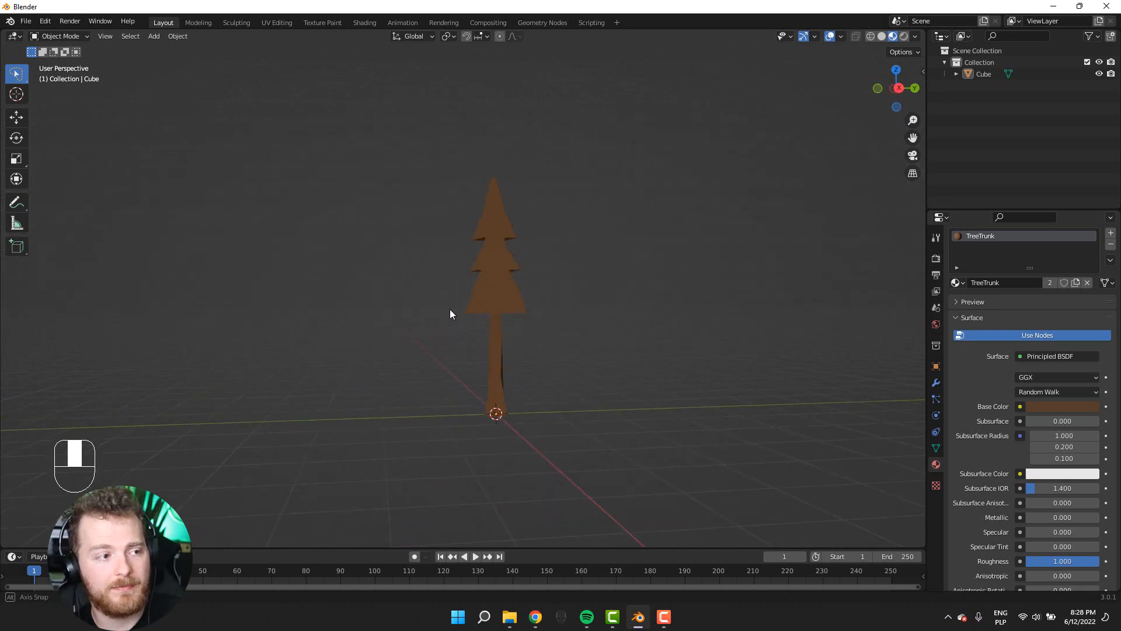
middle_drag(485, 275, 440, 293)
click(473, 302)
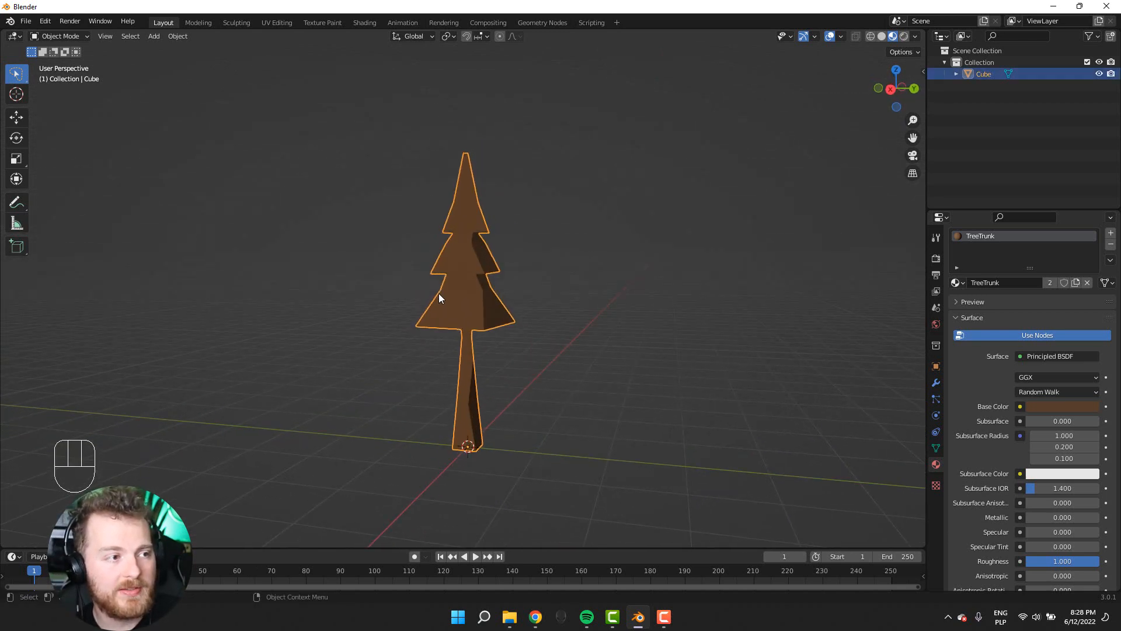
key(Tab)
middle_drag(356, 201, 353, 188)
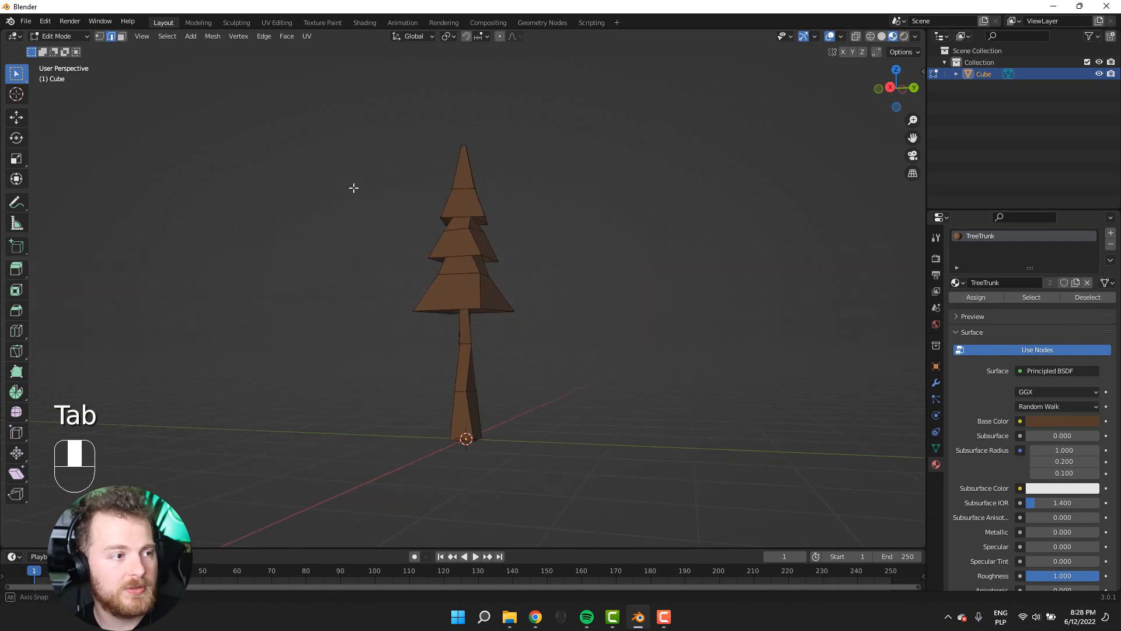
key(shift+z)
middle_drag(320, 247, 345, 296)
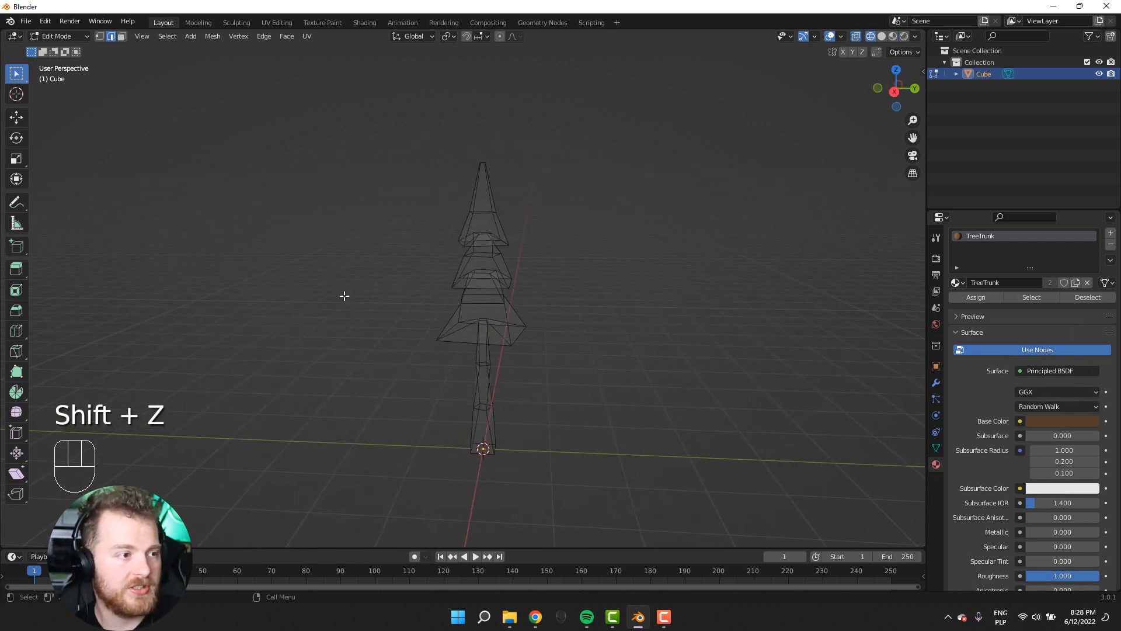
- Switch to face selection and select only the small cap face at the treetop
shift+drag(374, 143, 528, 251)
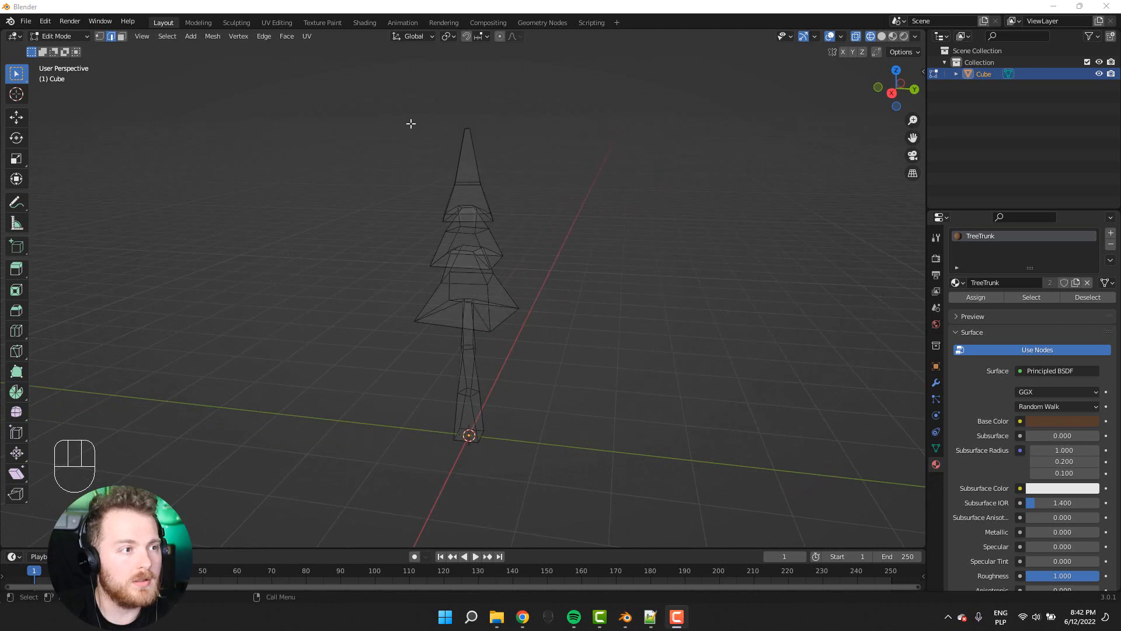
middle_drag(411, 123, 471, 346)
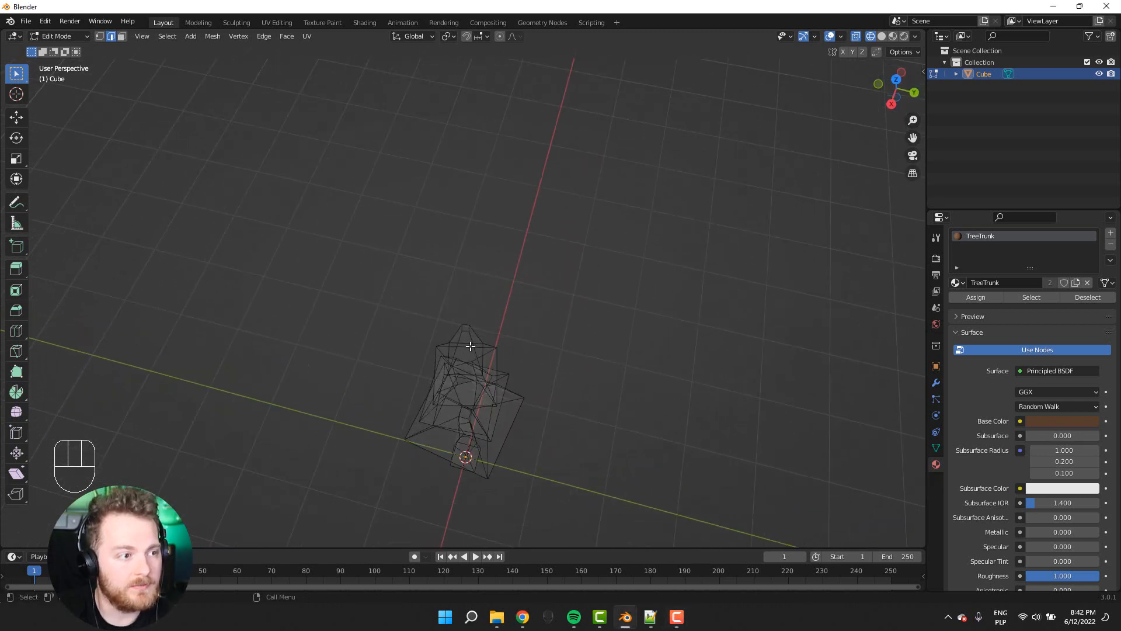
key(F2)
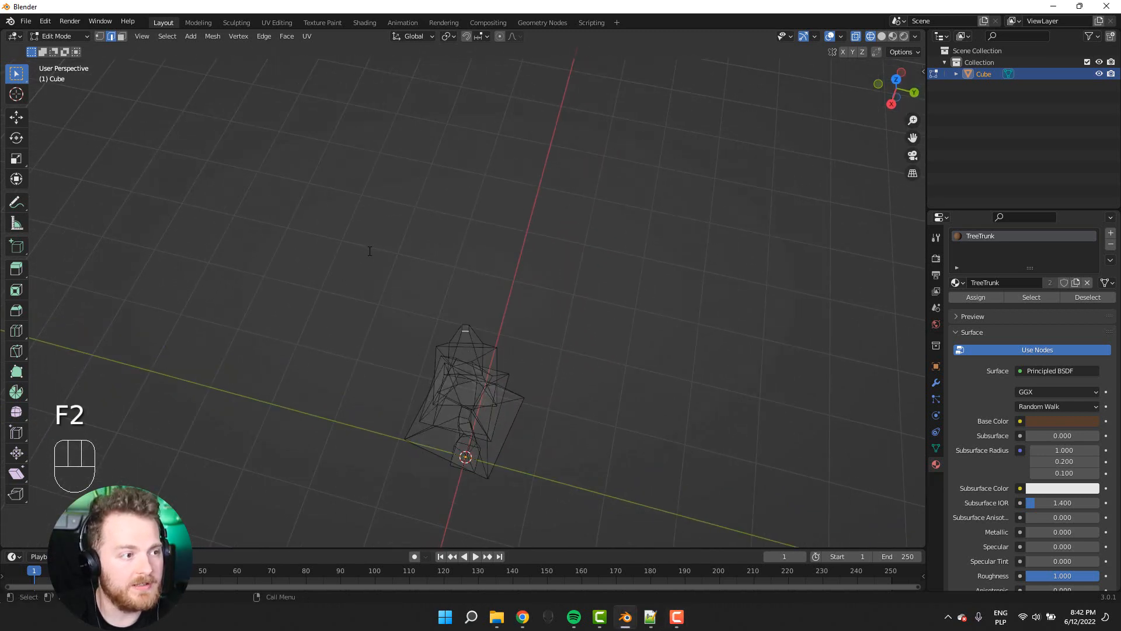
key(2)
key(3)
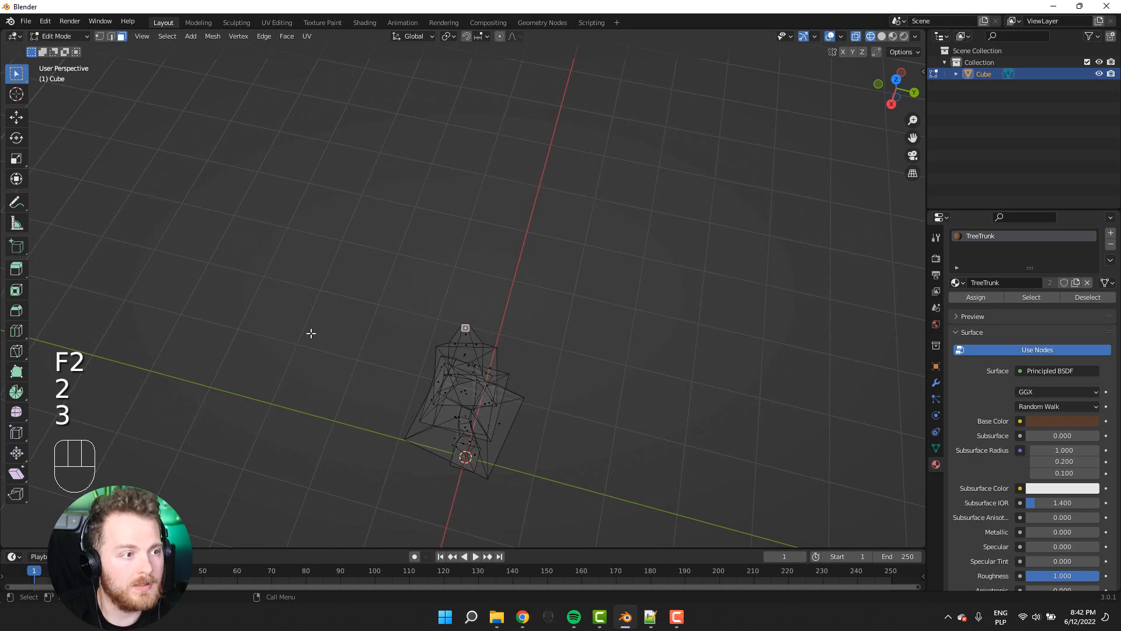
middle_drag(311, 333, 432, 356)
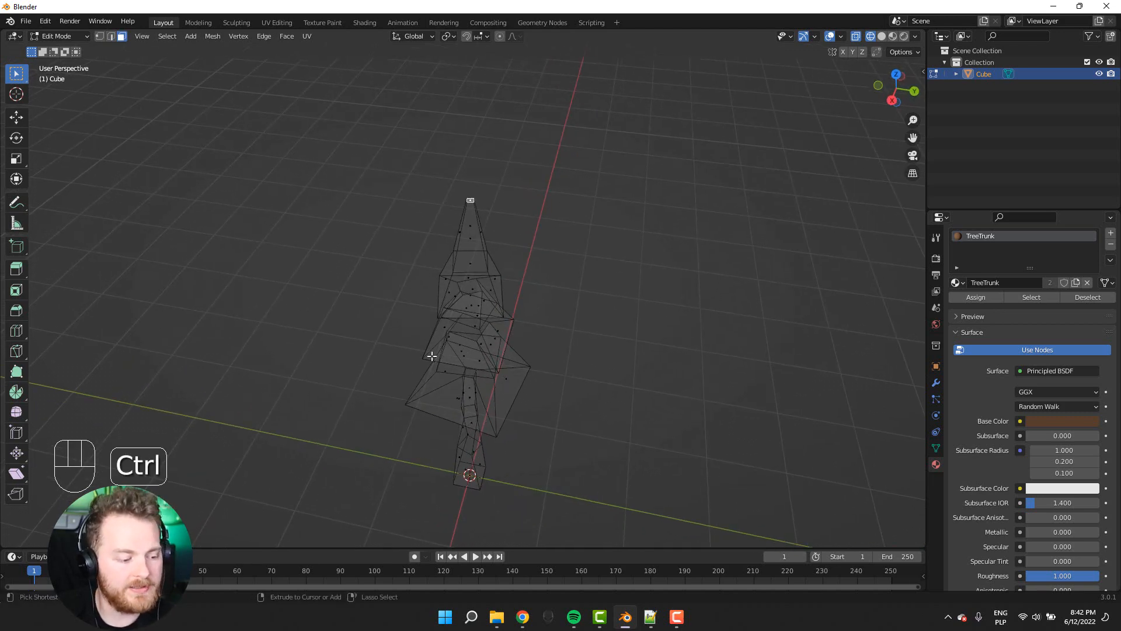
- Grow the selection nine times from the treetop face to cover all three foliage tiers, leaving the trunk unselected
key(ctrl+KP_Add)
key(ctrl+KP_Add)
key(ctrl+KP_Add)
key(ctrl+KP_Add)
key(ctrl+KP_Add)
key(ctrl+KP_Add)
key(ctrl+KP_Add)
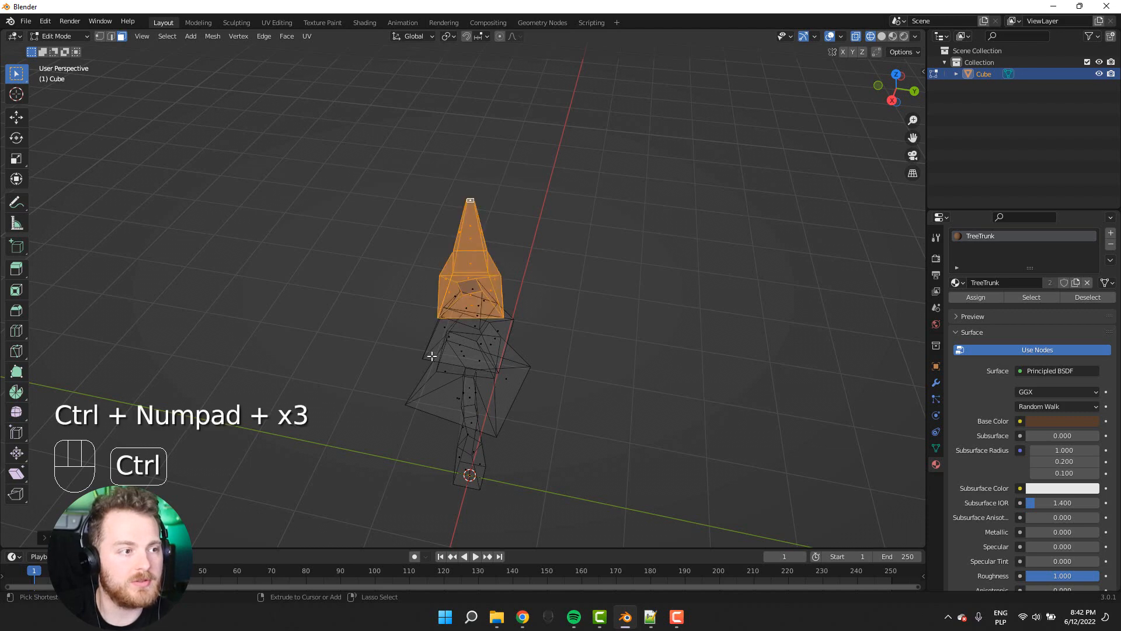
key(ctrl+KP_Add)
key(ctrl+KP_Add)
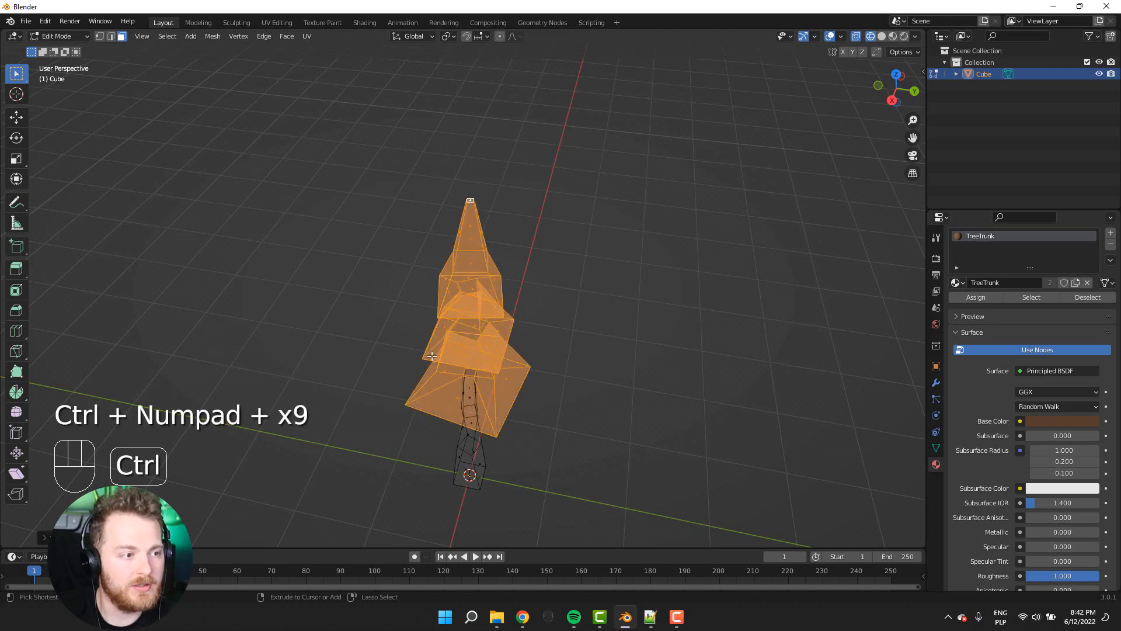
middle_drag(395, 373, 382, 341)
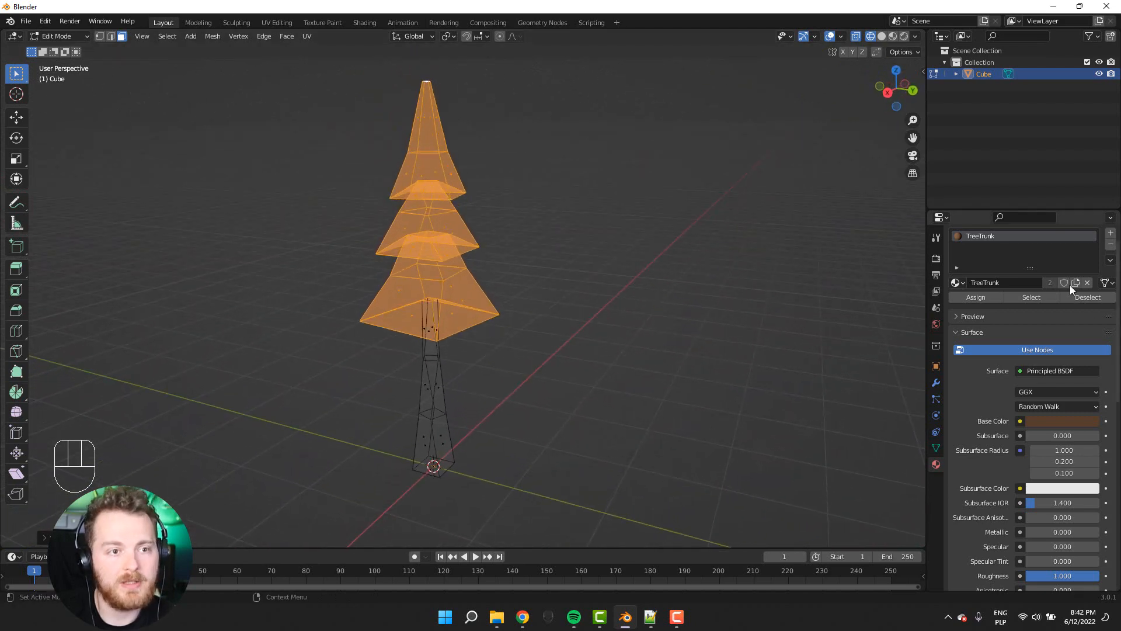
- Add a second material slot to the tree and create a new material in it
click(1111, 232)
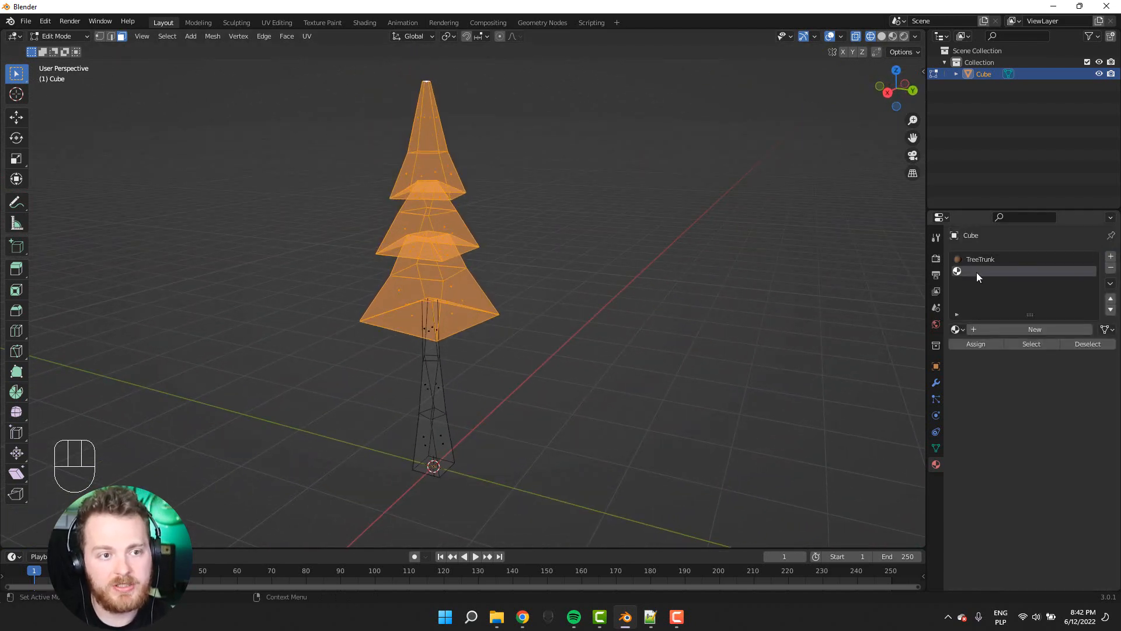
click(958, 329)
click(999, 330)
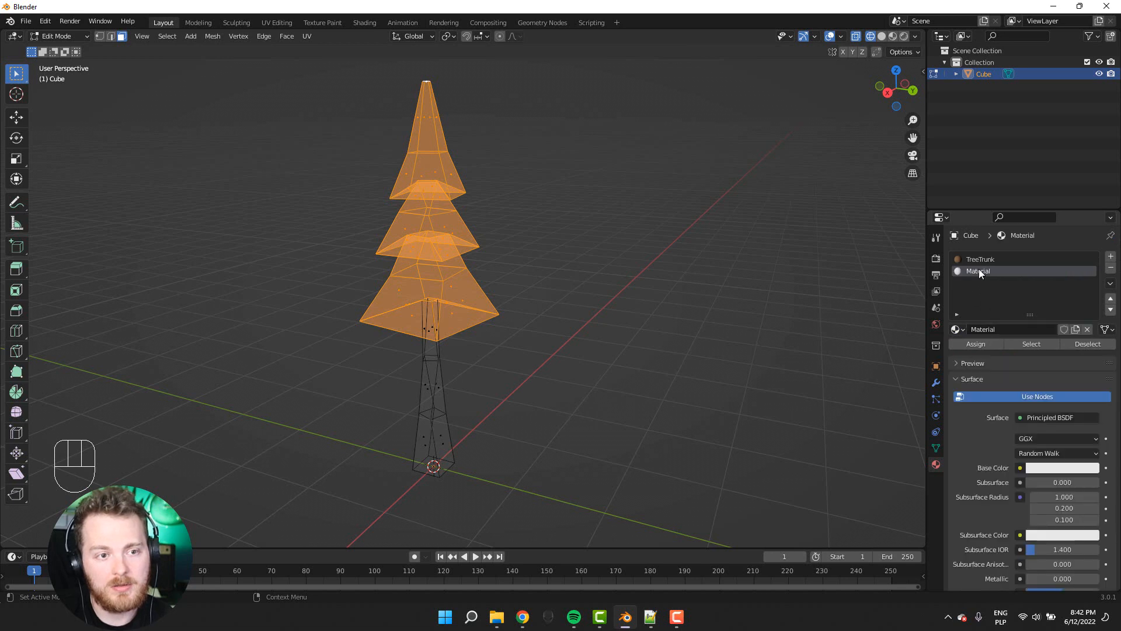
- Rename the new material to PineTreeLeaves
double_click(979, 270)
text(ee)
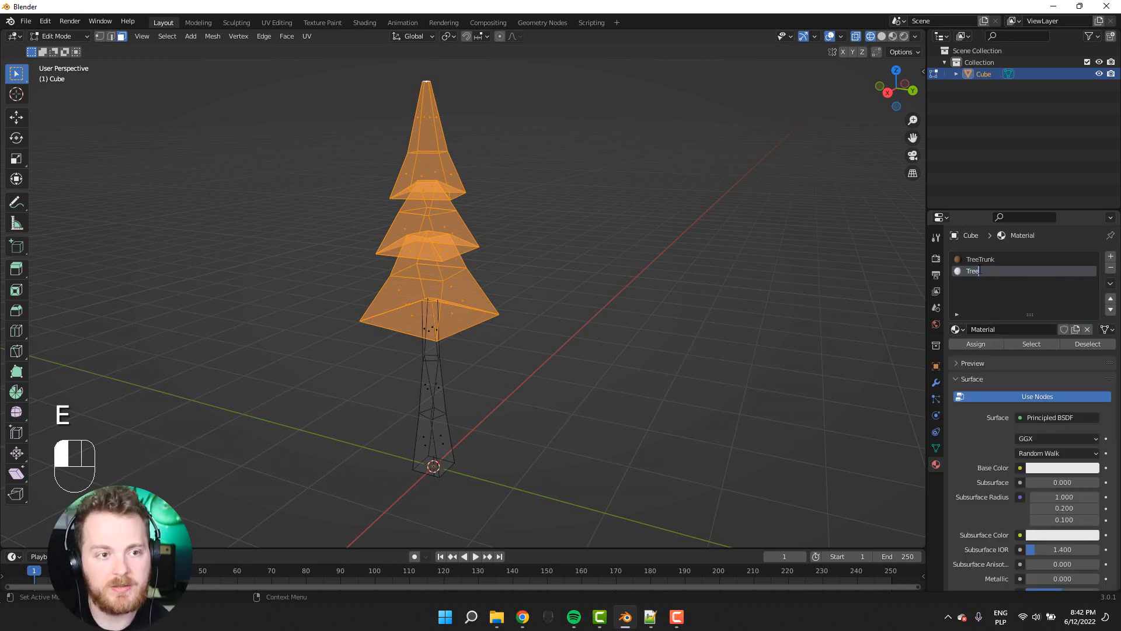
key(BackSpace)
key(BackSpace)
text(PineT)
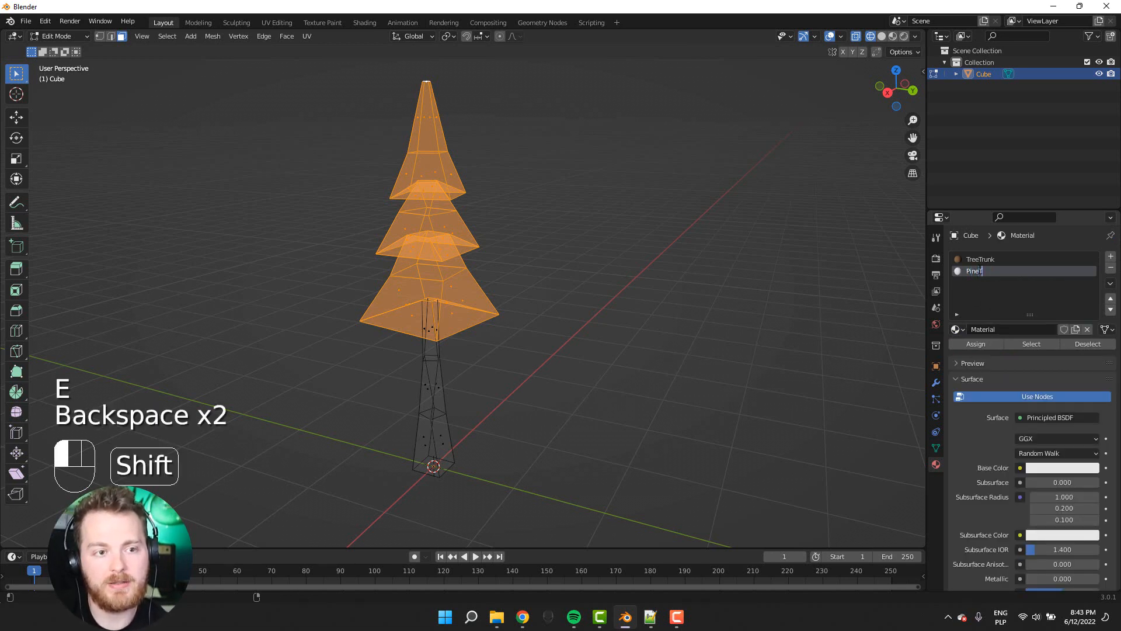
text(reeLeaves)
key(Return)
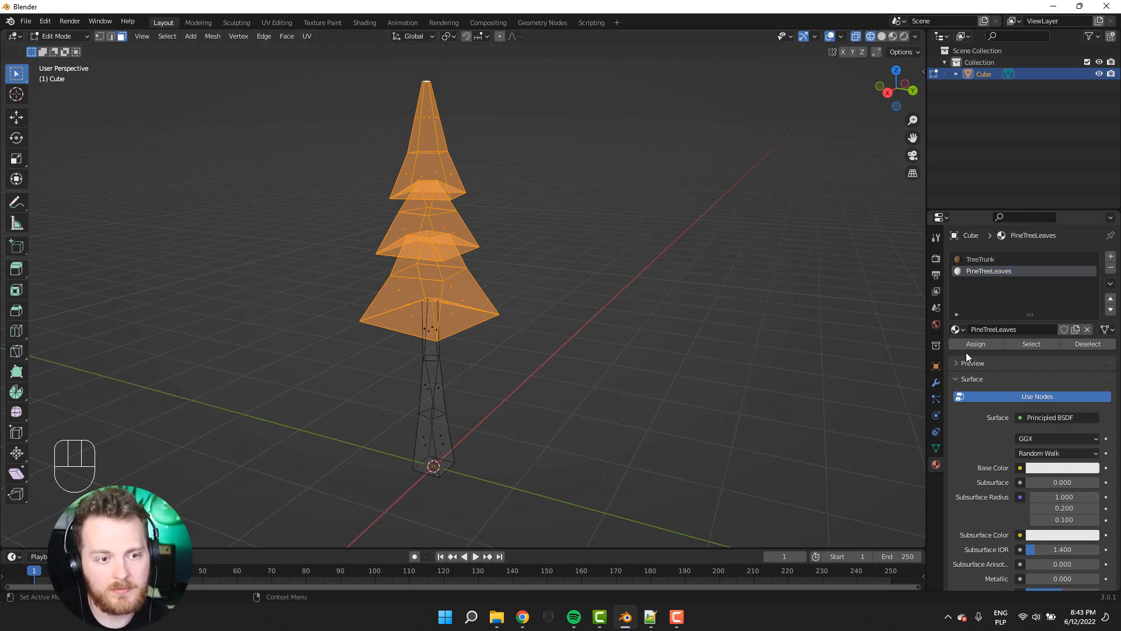
- Assign PineTreeLeaves to the selected foliage faces and switch from wireframe back to the shaded material display
key(shift+z)
middle_drag(639, 317, 641, 330)
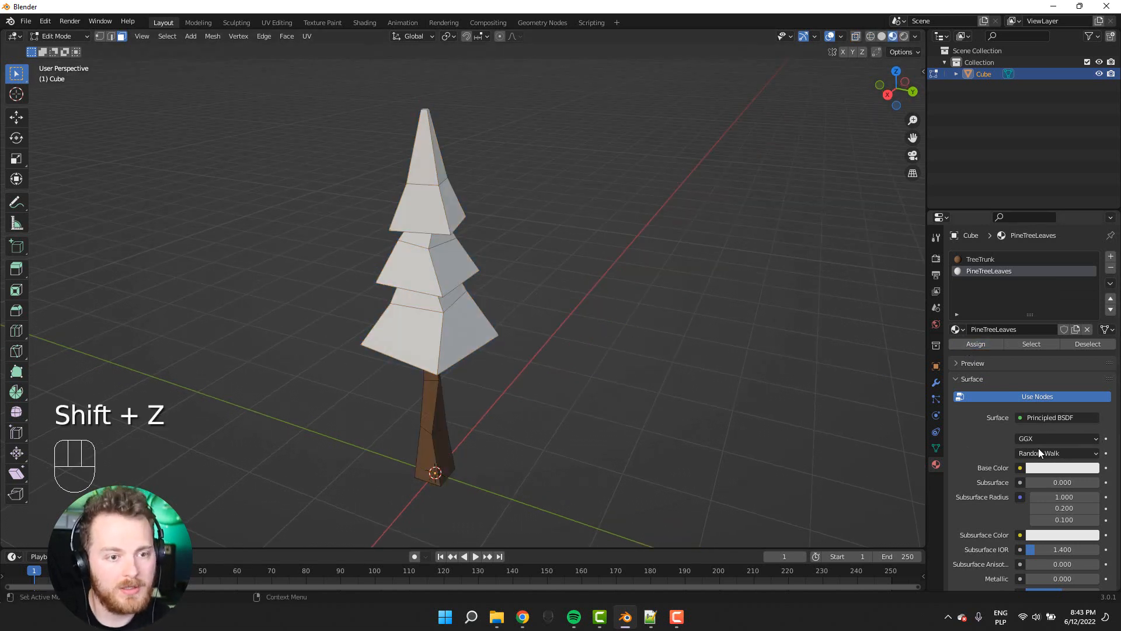
- Set the PineTreeLeaves base color to a soft green with hue 0.340, saturation 0.716 and value 0.800
click(1043, 469)
mouse_move(1027, 342)
mouse_down()
mouse_move(1003, 339)
mouse_move(1017, 336)
mouse_up()
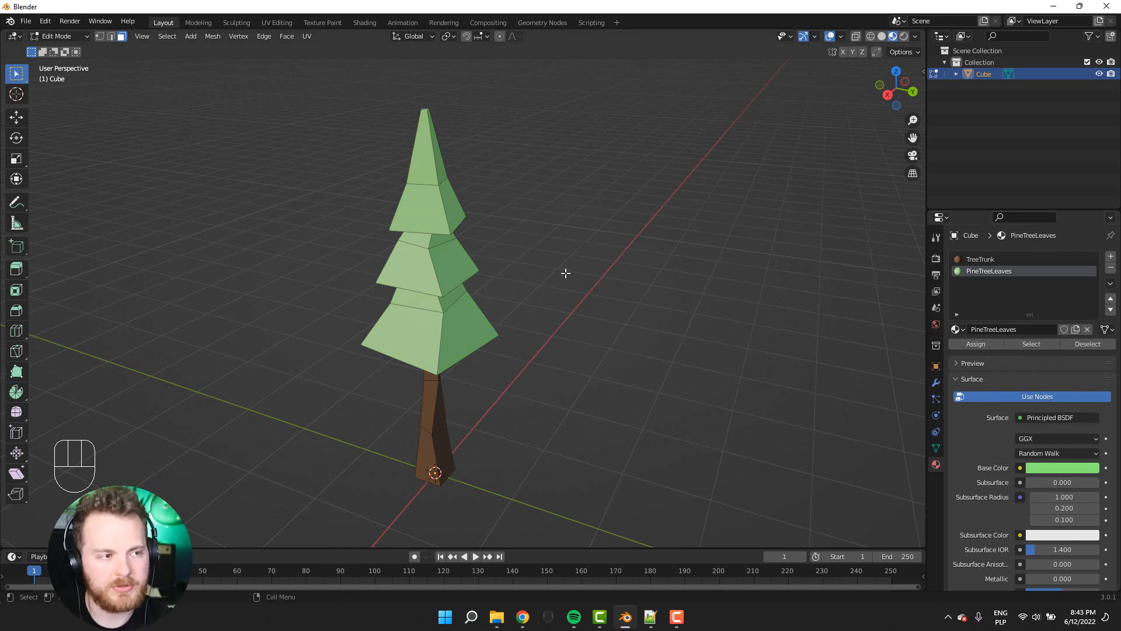
middle_drag(536, 296, 525, 302)
click(1068, 468)
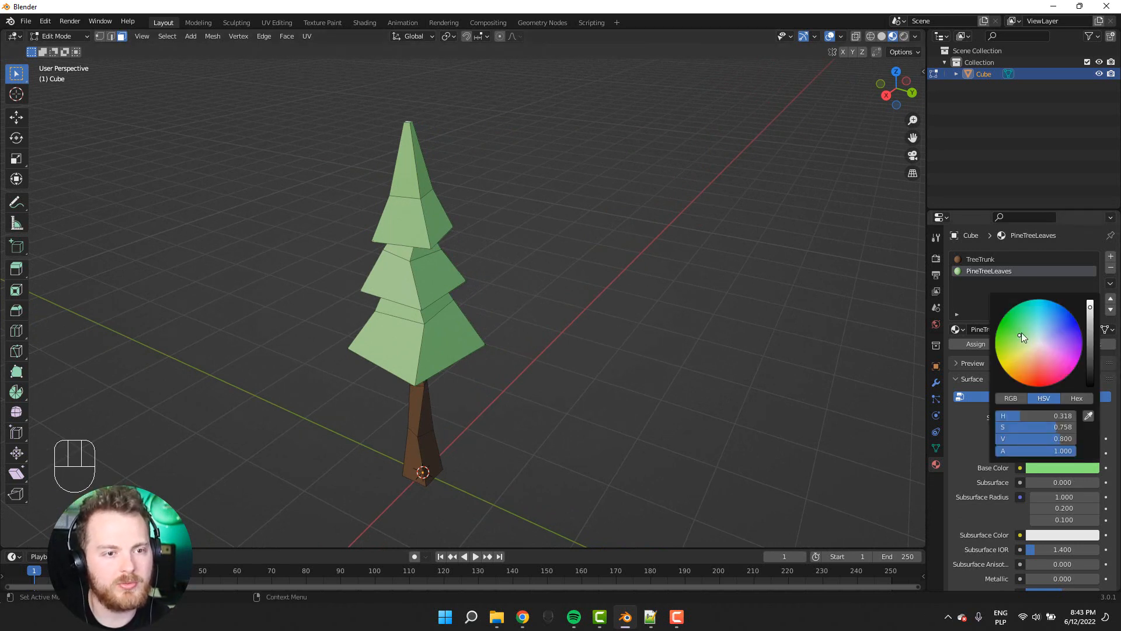
mouse_move(1018, 333)
mouse_down()
mouse_move(1007, 348)
mouse_move(1022, 332)
mouse_up()
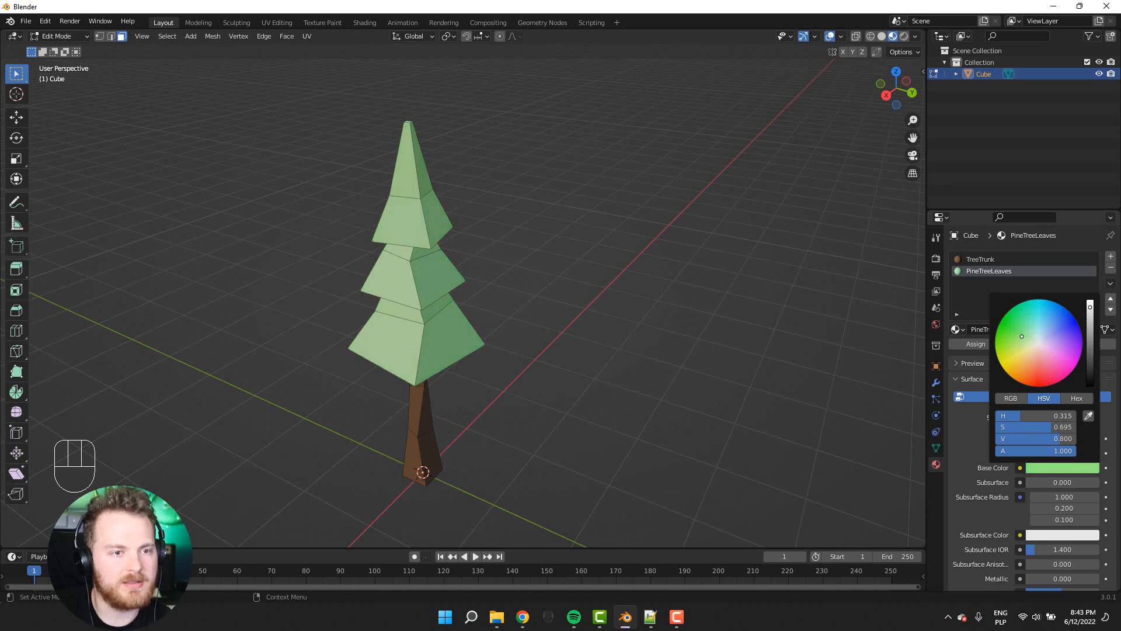
drag(1024, 336, 1022, 329)
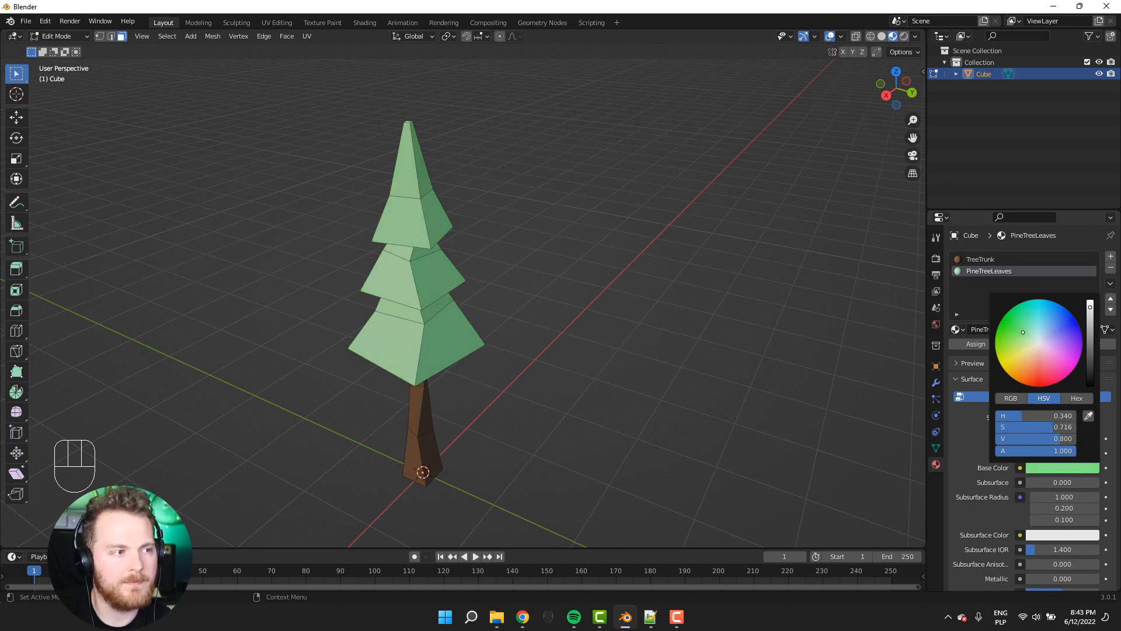
middle_drag(708, 340, 736, 359)
- Set the foliage material's specular to 0 and roughness to 1, return to Object Mode and deselect the tree
scroll(1032, 468, down, 6)
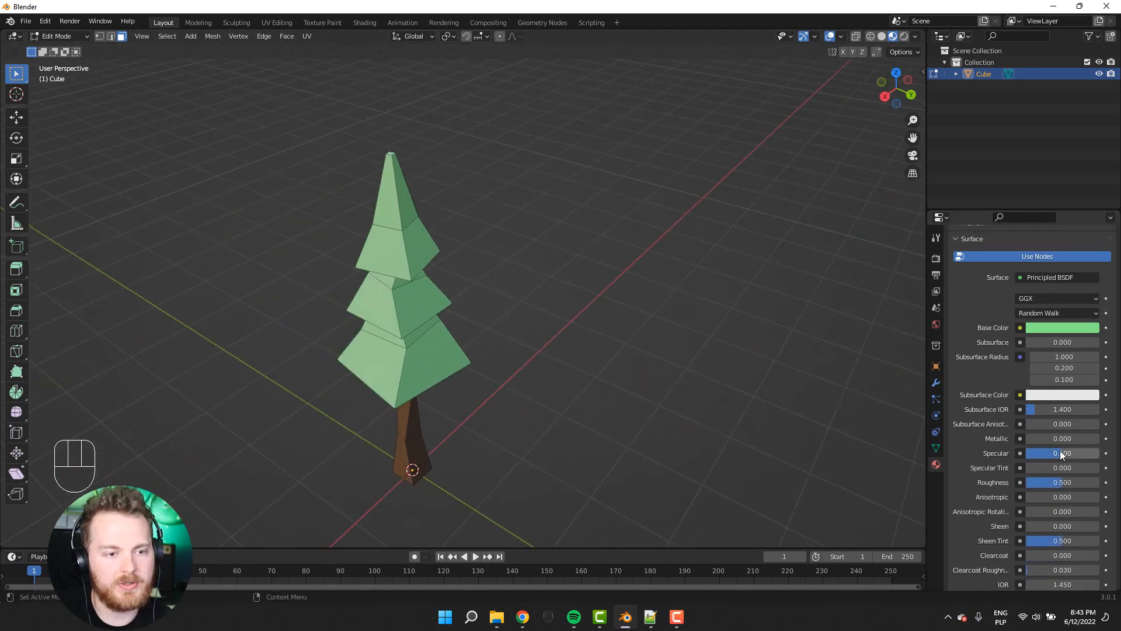
drag(1060, 451, 1028, 452)
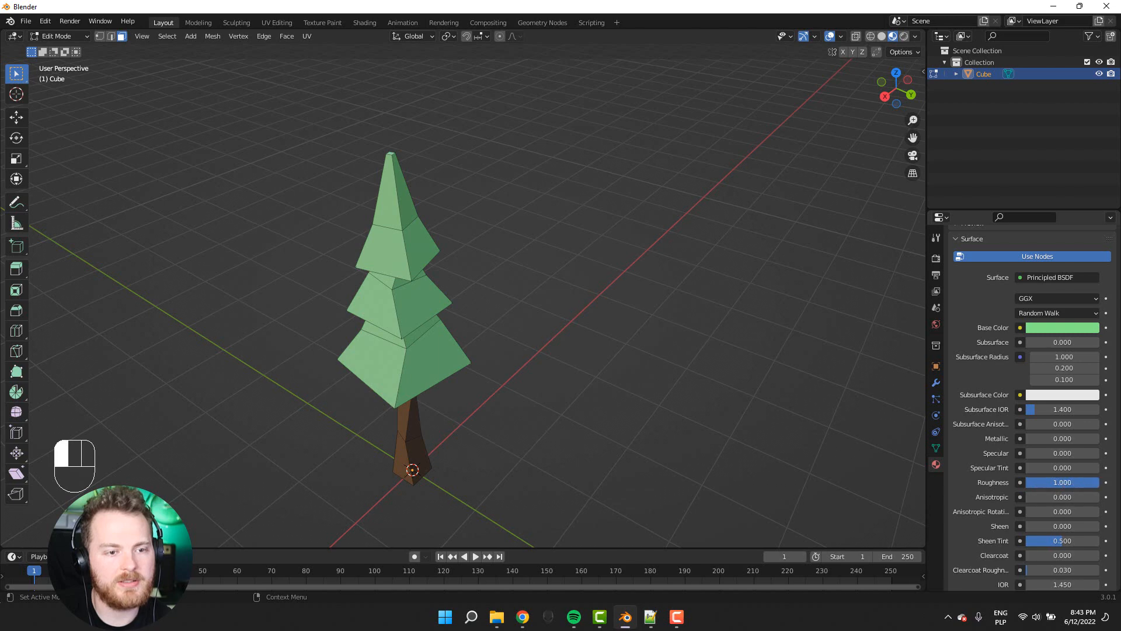
middle_drag(594, 408, 555, 373)
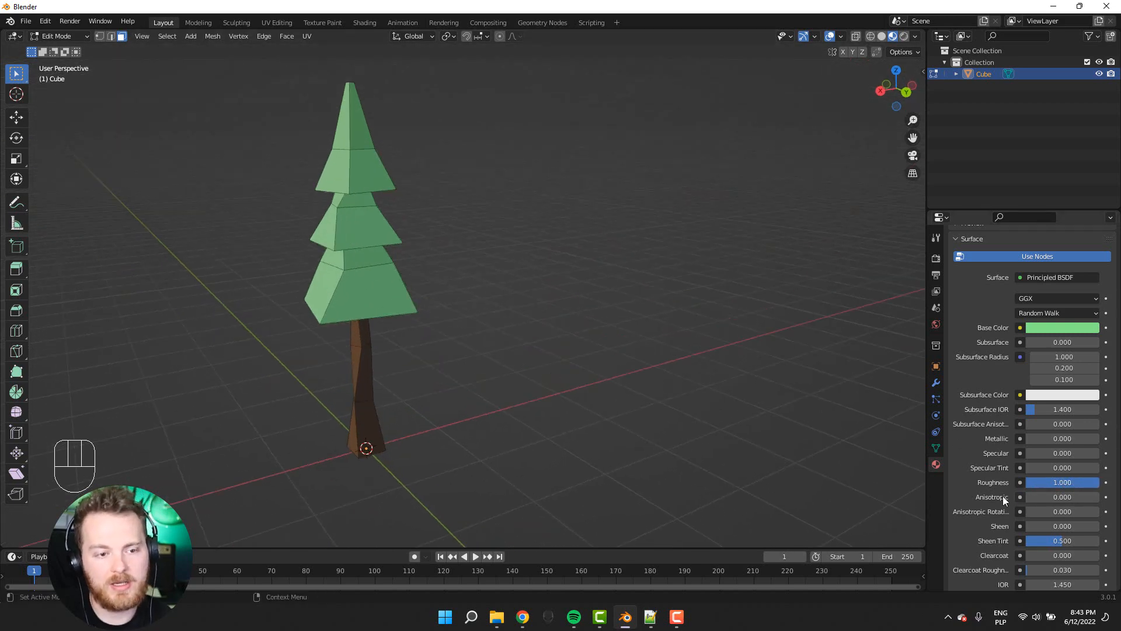
middle_drag(489, 337, 450, 360)
key(Tab)
click(671, 408)
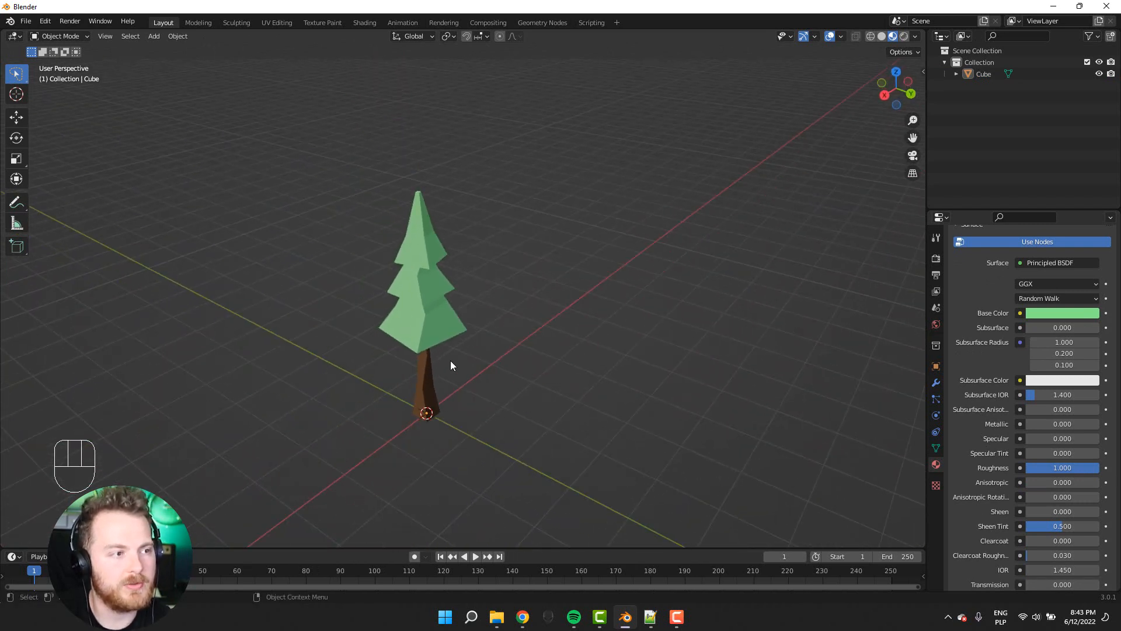
- Try smooth shading on the whole tree and switch it back to flat shading
click(429, 330)
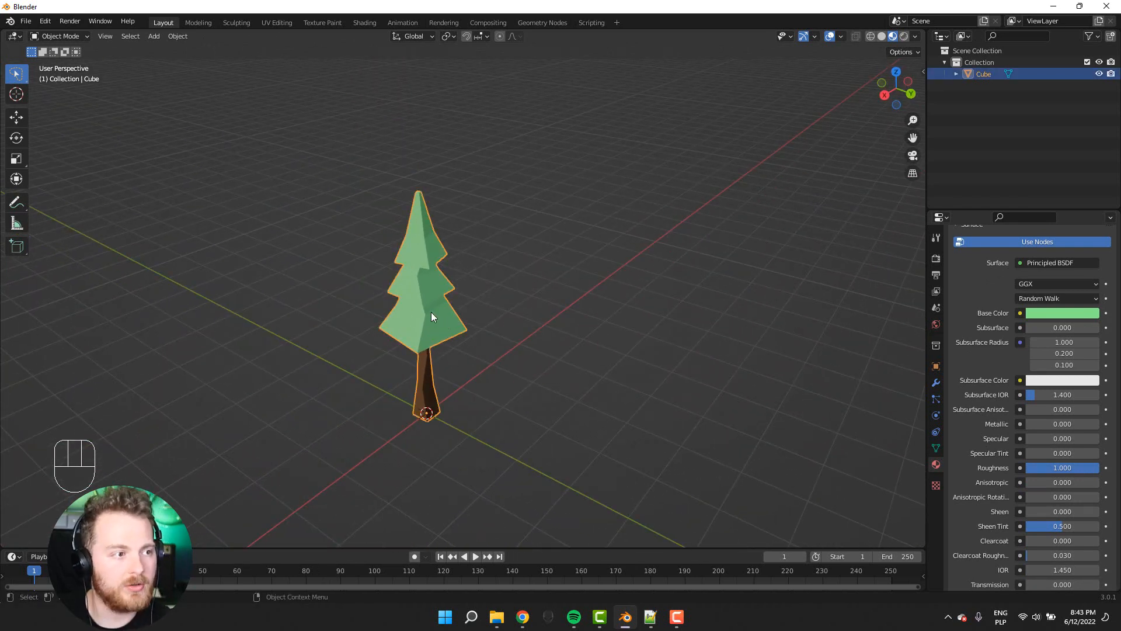
right_click(431, 315)
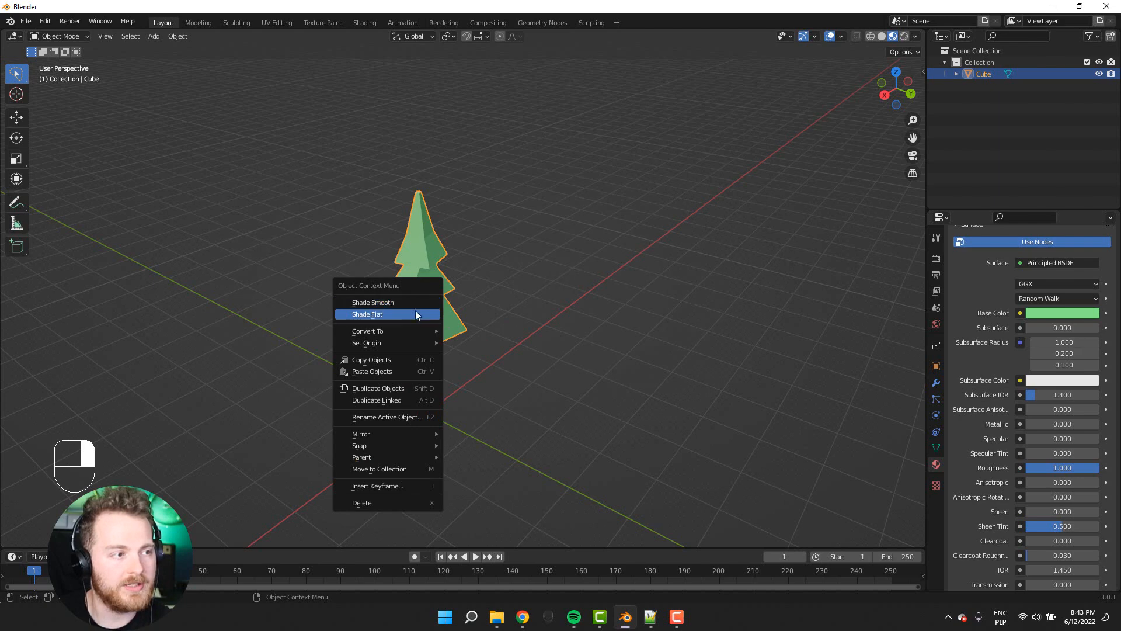
click(360, 303)
middle_drag(293, 303, 344, 316)
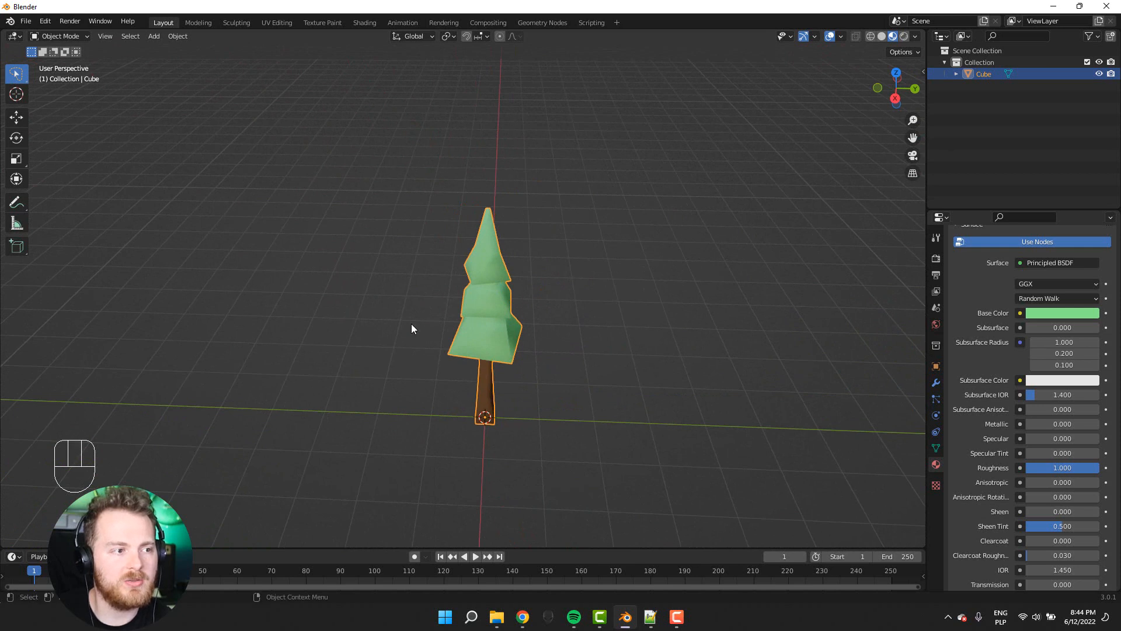
right_click(461, 326)
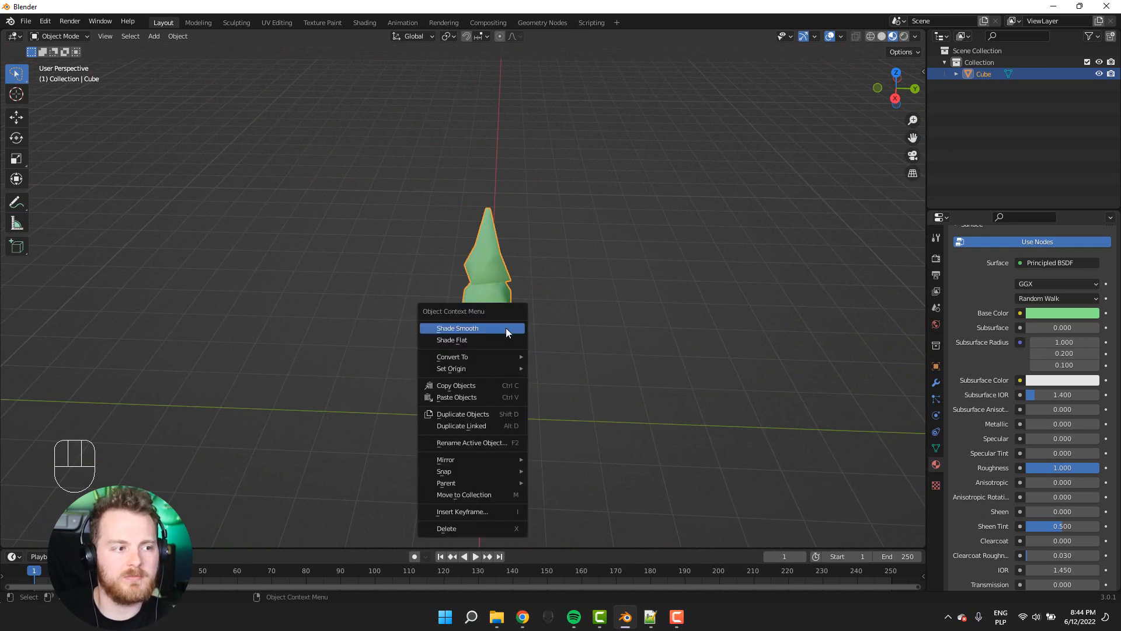
click(479, 341)
mouse_move(479, 341)
middle_down()
mouse_move(399, 310)
mouse_move(458, 320)
mouse_move(454, 302)
mouse_move(456, 316)
middle_up()
- Duplicate the tree and place the copy beside the original along the Y axis
key(shift+d)
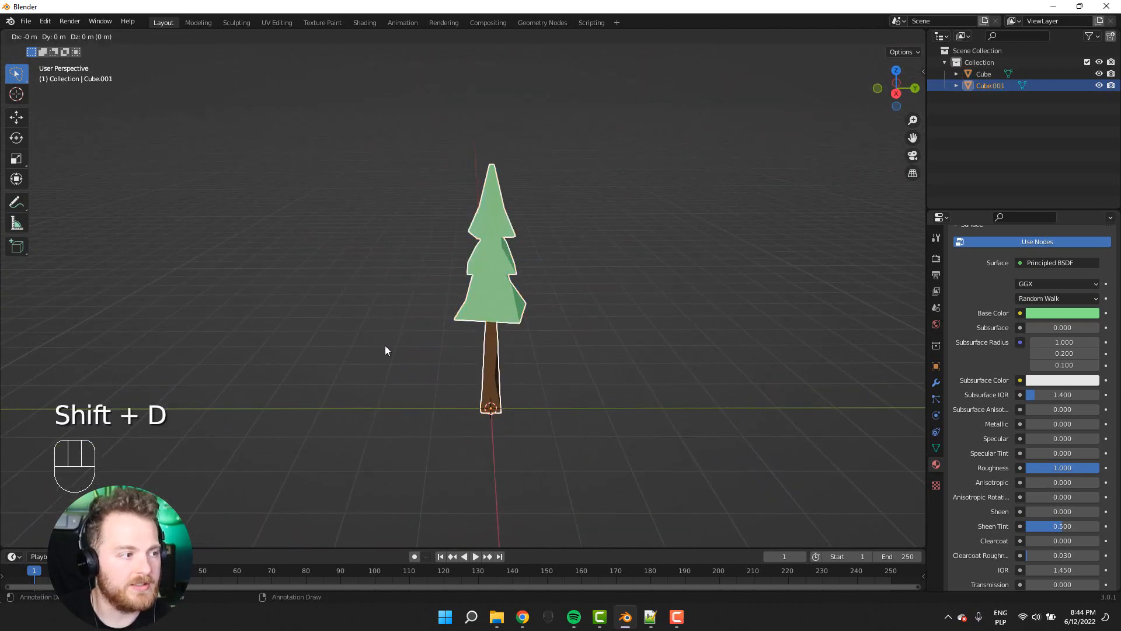
key(x)
key(z)
key(y)
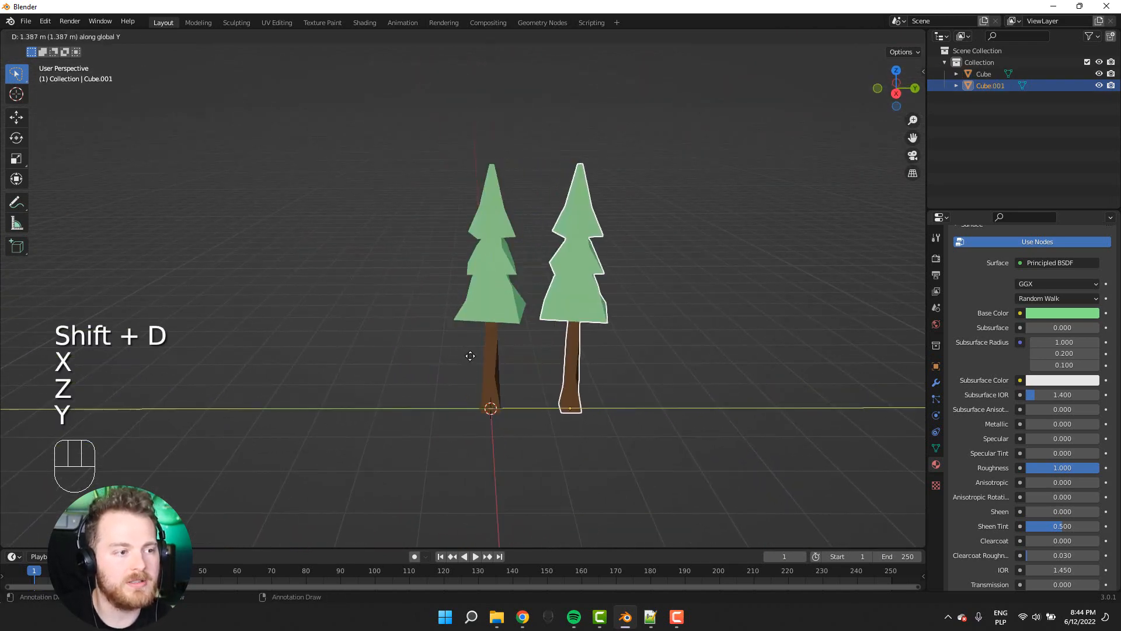
click(499, 356)
- Add two horizontal loop cuts to the upper trunk of the copied tree, one above and one below the existing upper trunk edge
shift+middle_drag(585, 361, 522, 345)
scroll(531, 373, up, 3)
key(Tab)
shift+middle_drag(505, 345, 480, 352)
scroll(491, 348, up, 2)
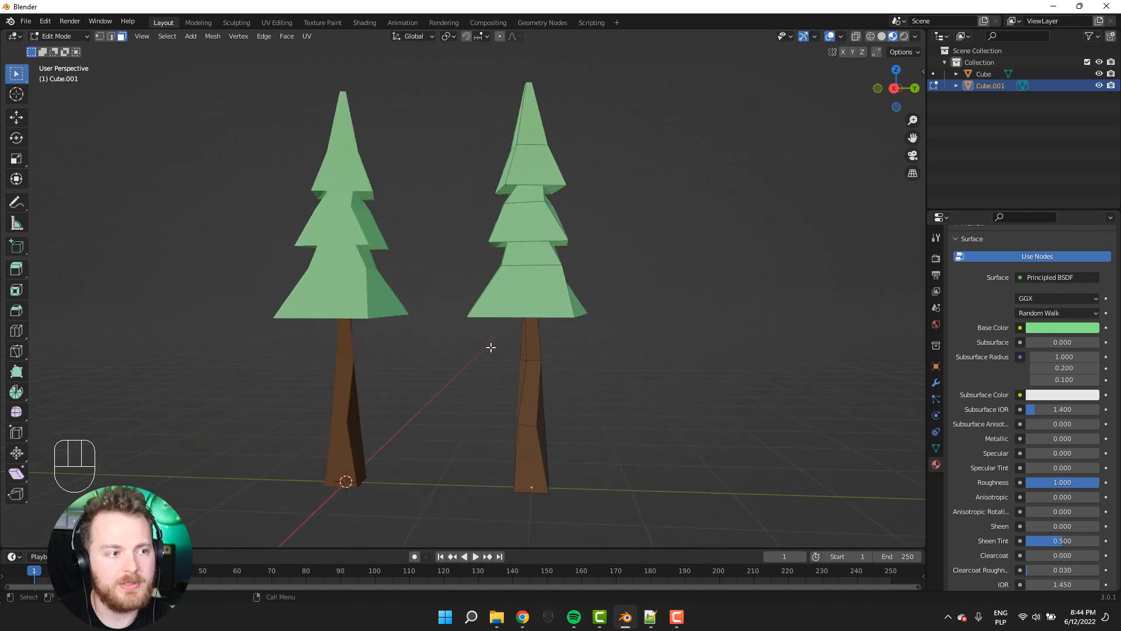
click(561, 360)
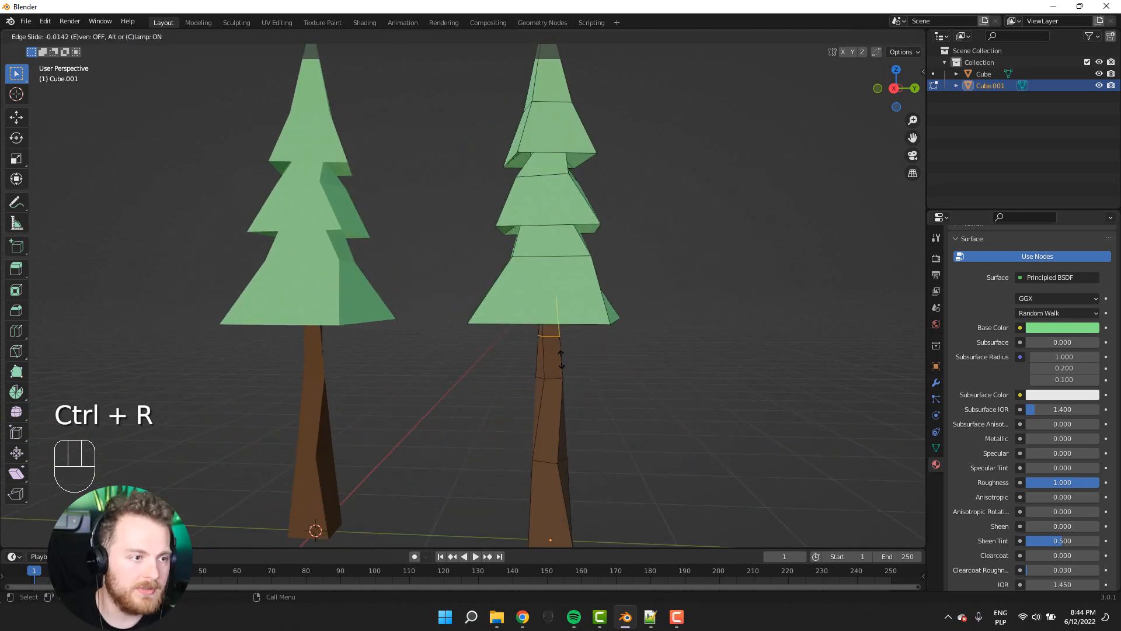
click(558, 378)
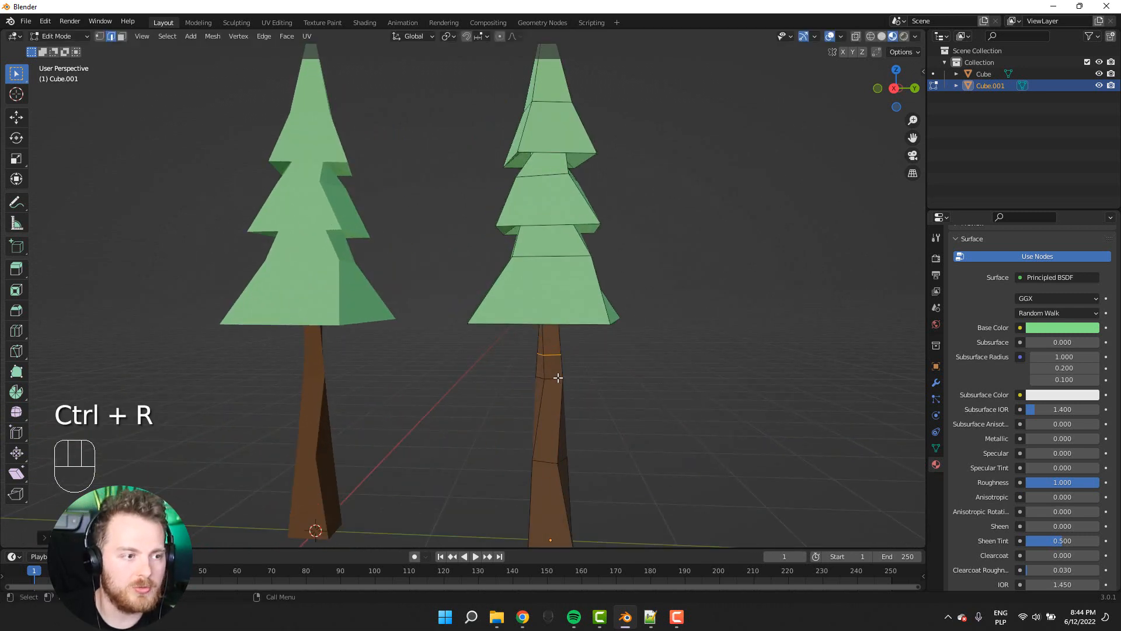
click(549, 418)
click(549, 399)
- Extrude a small upper trunk face into a branch, shrink its end face and shift it along the Z axis to angle the branch
middle_drag(584, 426, 419, 395)
key(3)
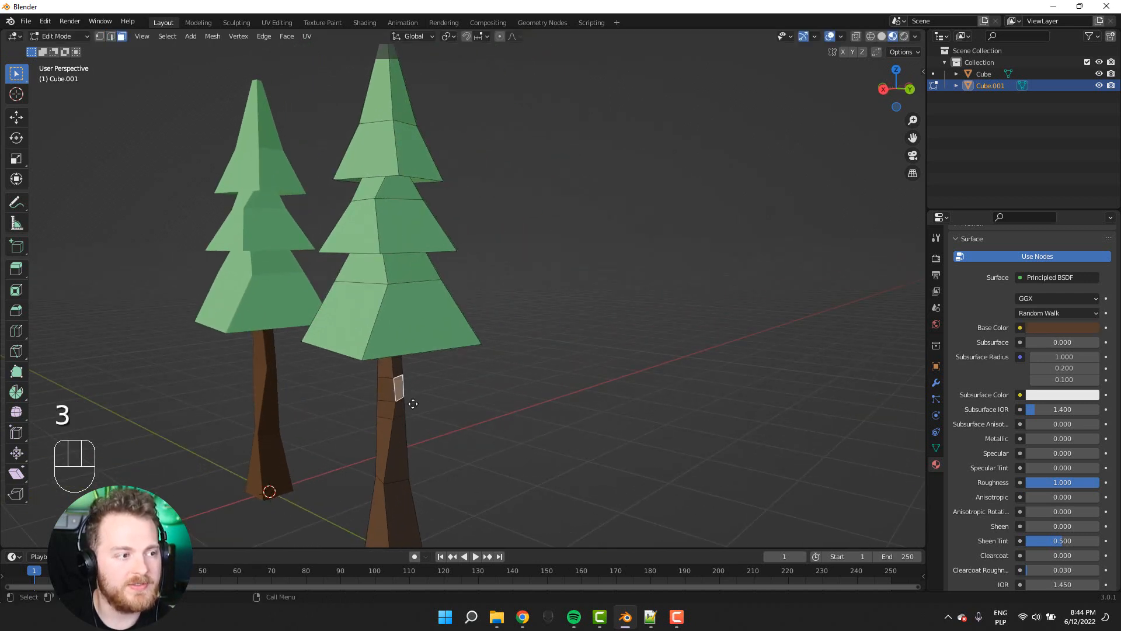
key(e)
click(435, 390)
key(s)
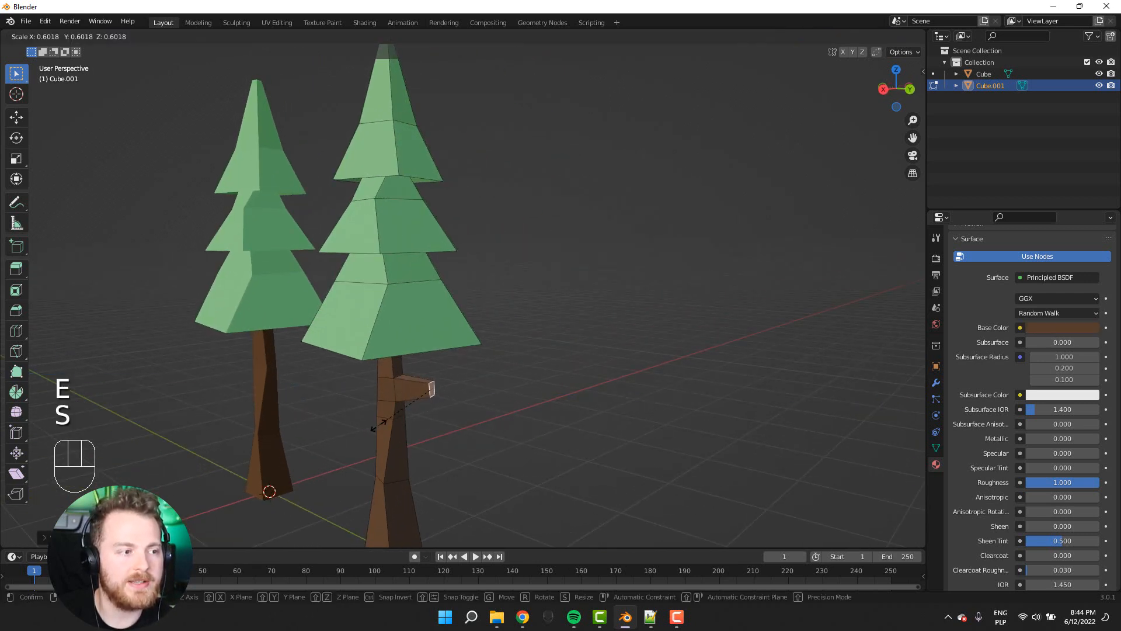
click(379, 425)
key(g)
key(z)
click(378, 413)
- Extrude a second tapered, angled branch from the other side of the trunk, return to Object Mode and deselect the tree
middle_drag(378, 413, 430, 438)
key(e)
click(524, 418)
key(s)
click(453, 421)
key(g)
key(z)
click(460, 410)
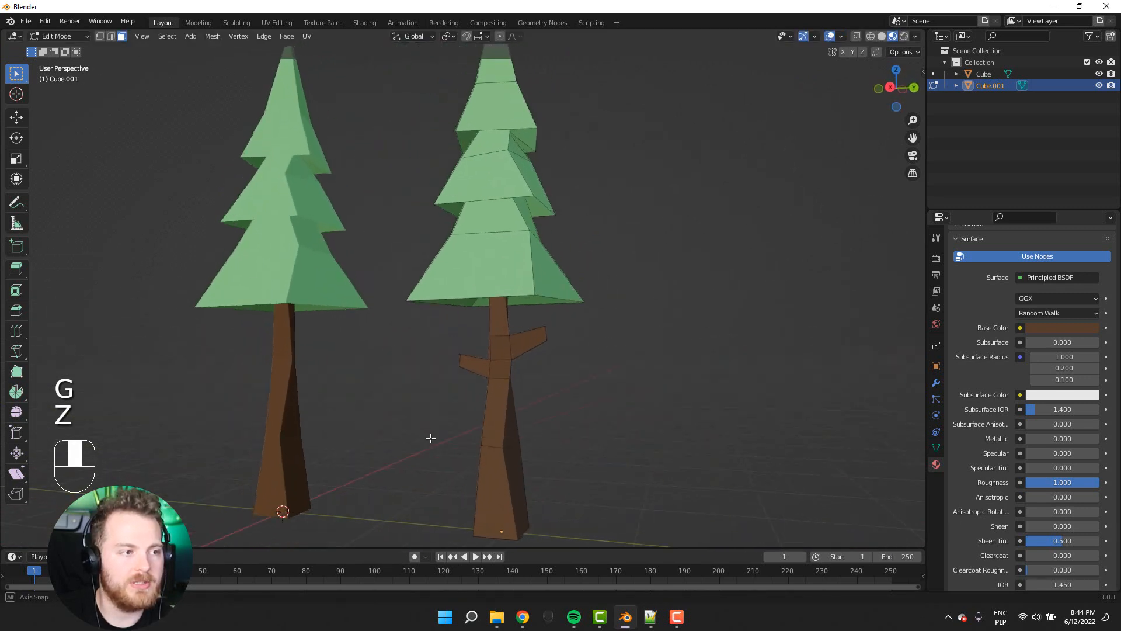
scroll(444, 432, down, 6)
key(Tab)
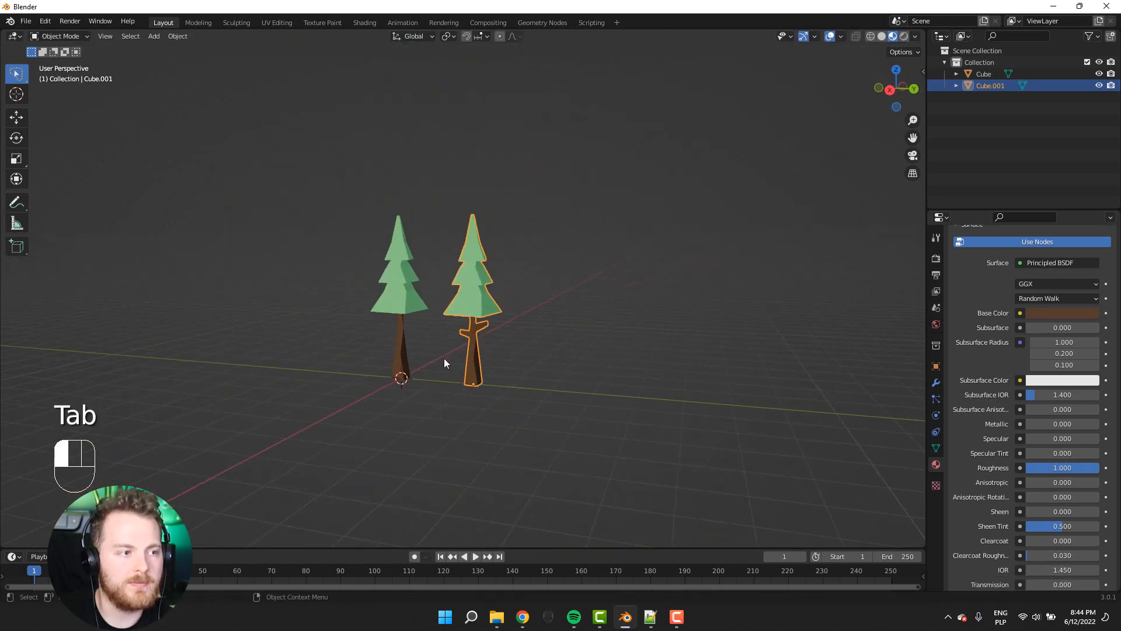
click(444, 359)
- With proportional editing on, scale the bottom edge loops of the copy's top and lowest foliage tiers up to about 1.1 times
middle_drag(444, 358, 509, 368)
scroll(478, 360, up, 5)
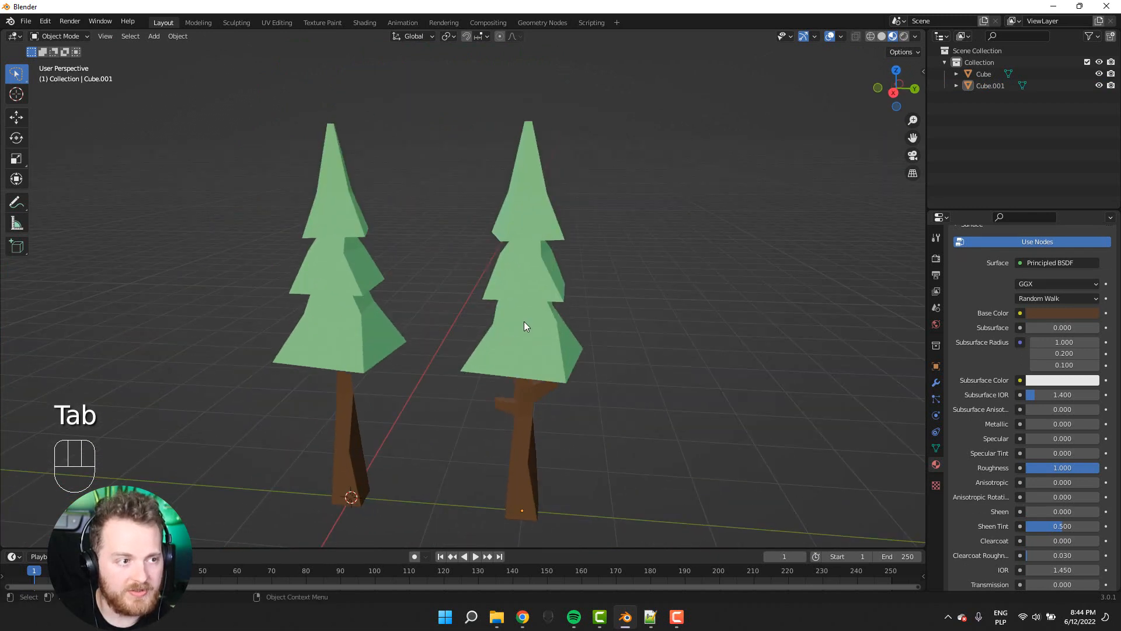
key(Tab)
middle_drag(524, 291, 501, 311)
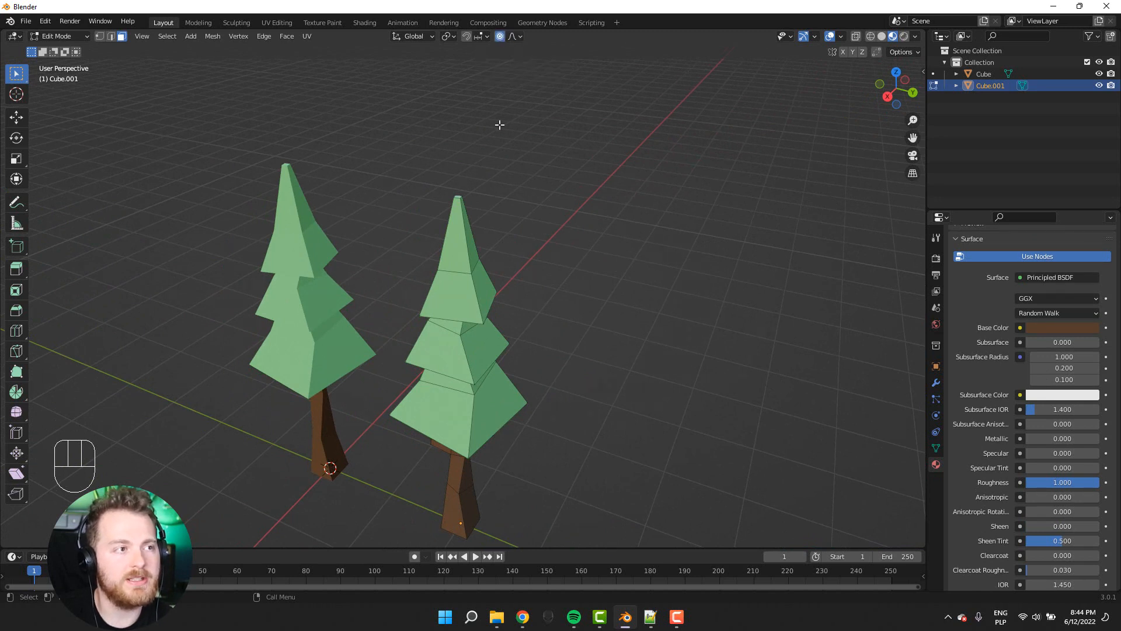
middle_drag(469, 232, 451, 281)
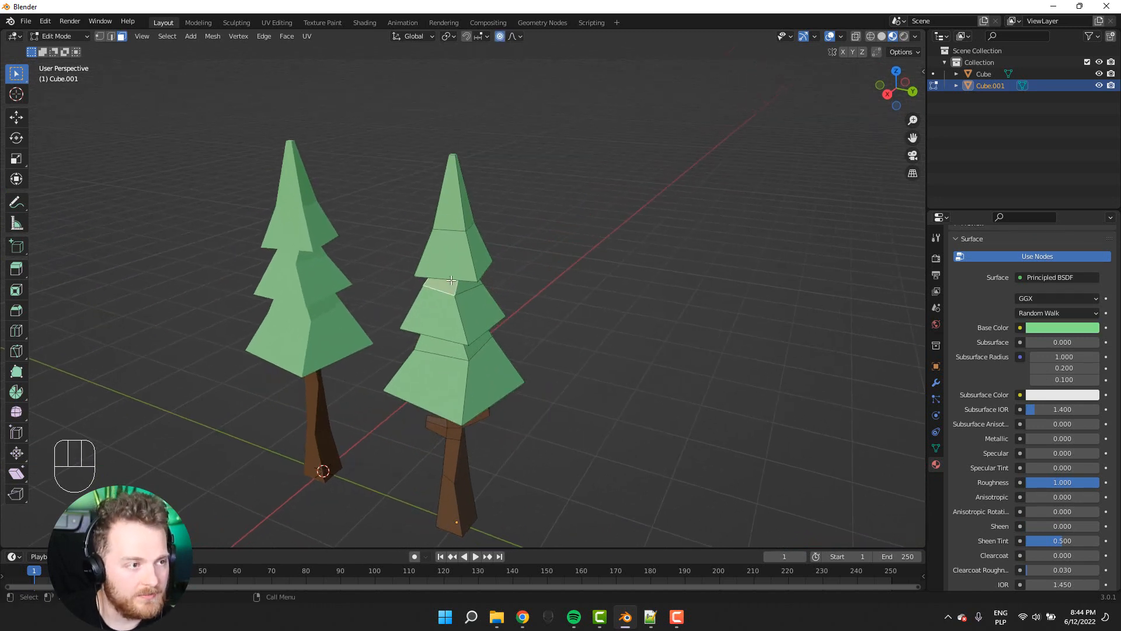
click(452, 278)
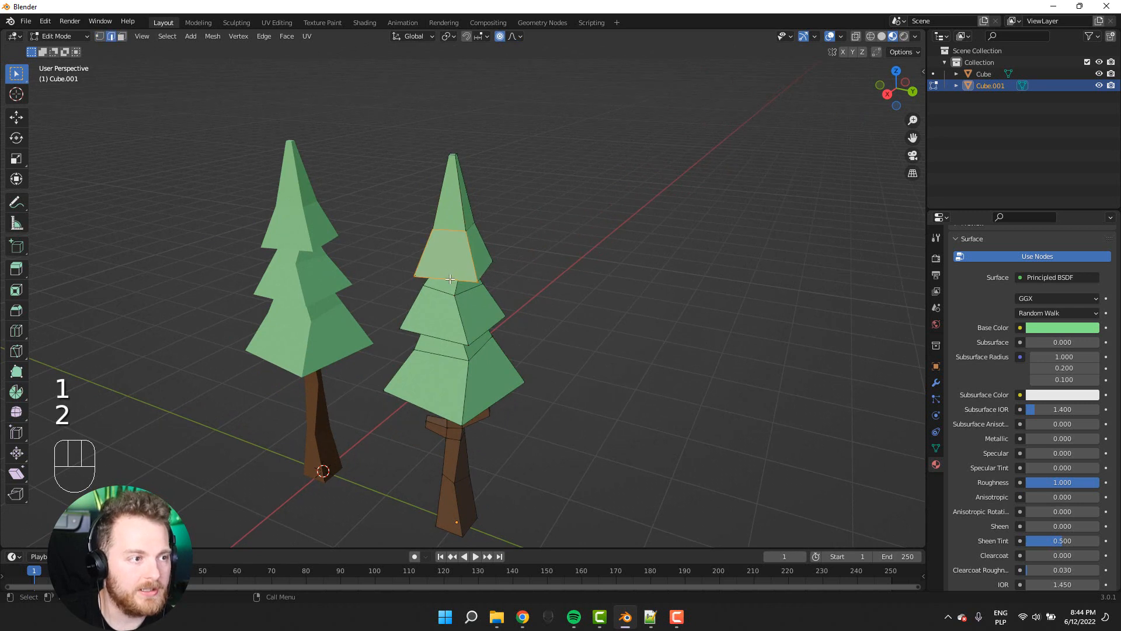
key(s)
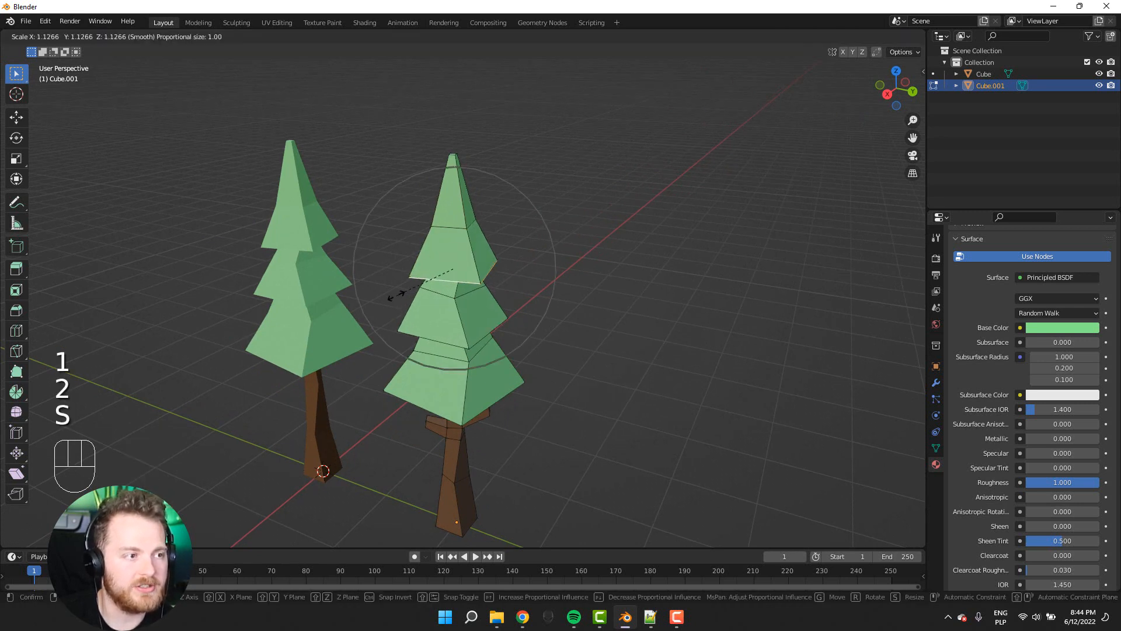
click(400, 301)
key(s)
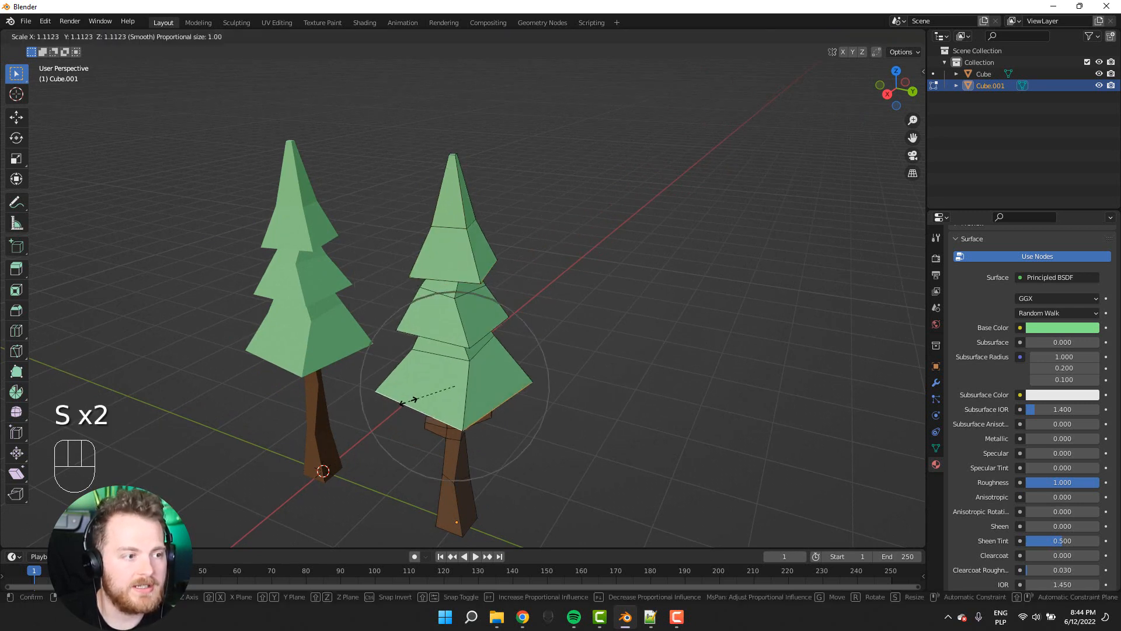
click(409, 401)
- Rotate the bottom edge loops of the copy's middle and top foliage tiers around the Z axis
middle_drag(453, 338, 432, 326)
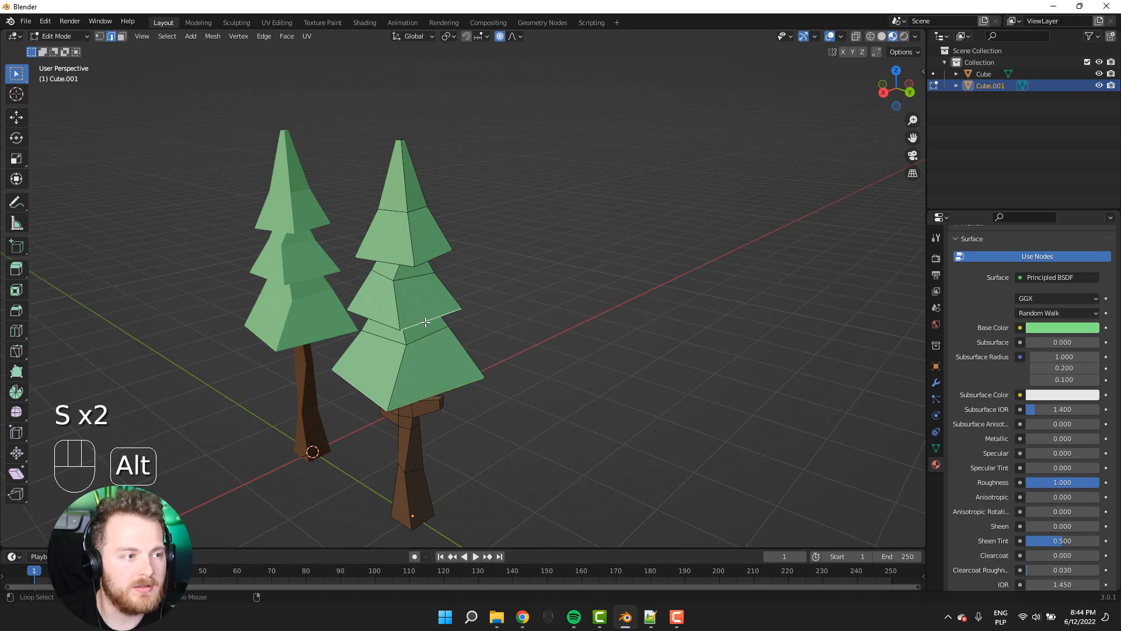
alt+click(426, 322)
key(r)
key(z)
click(318, 332)
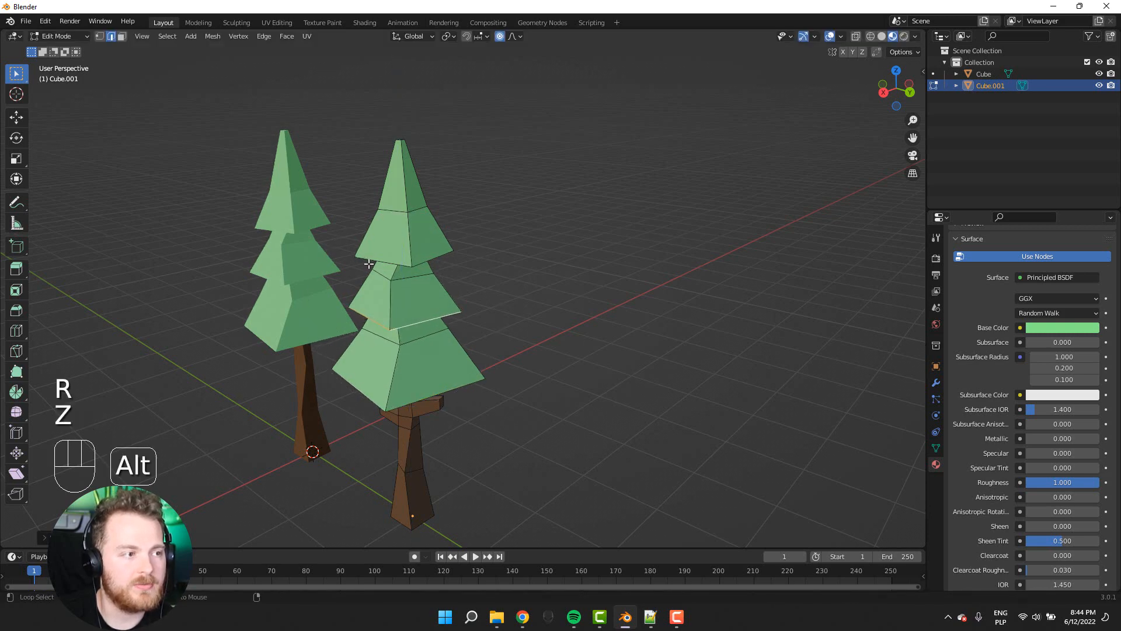
alt+click(370, 263)
key(r)
key(z)
click(375, 266)
- Move the copy's treetop face along the Z axis with proportional editing to change the tree's height
middle_drag(379, 229, 402, 246)
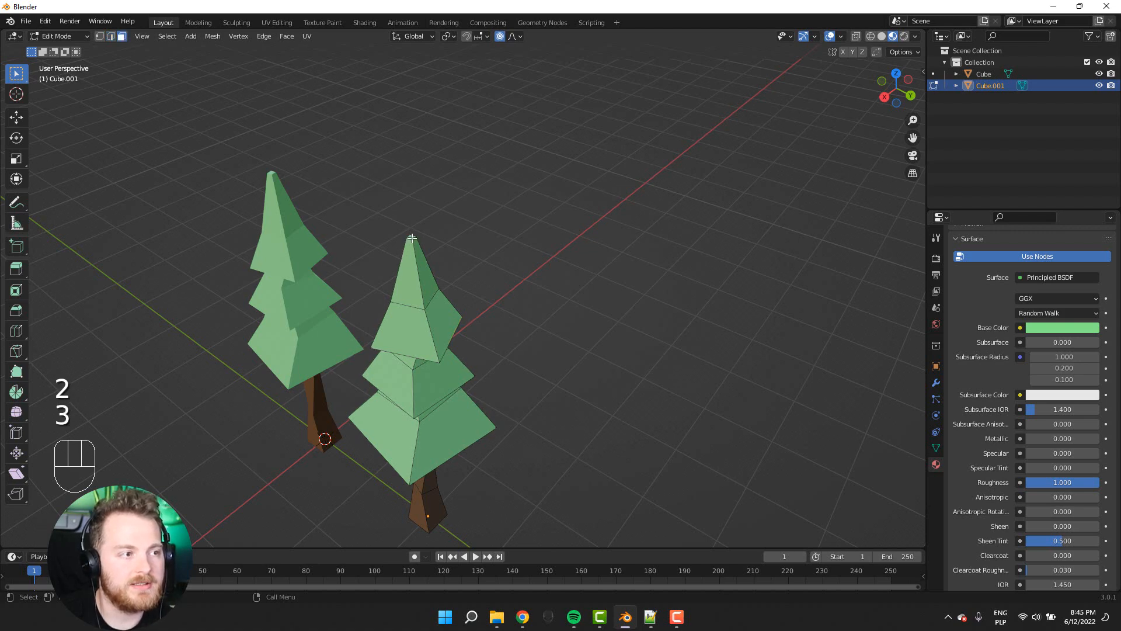
key(g)
key(z)
click(388, 295)
- Rotate the bottom edge loop of the copy's lowest foliage tier around the Z axis and return to Object Mode
middle_drag(388, 295, 367, 324)
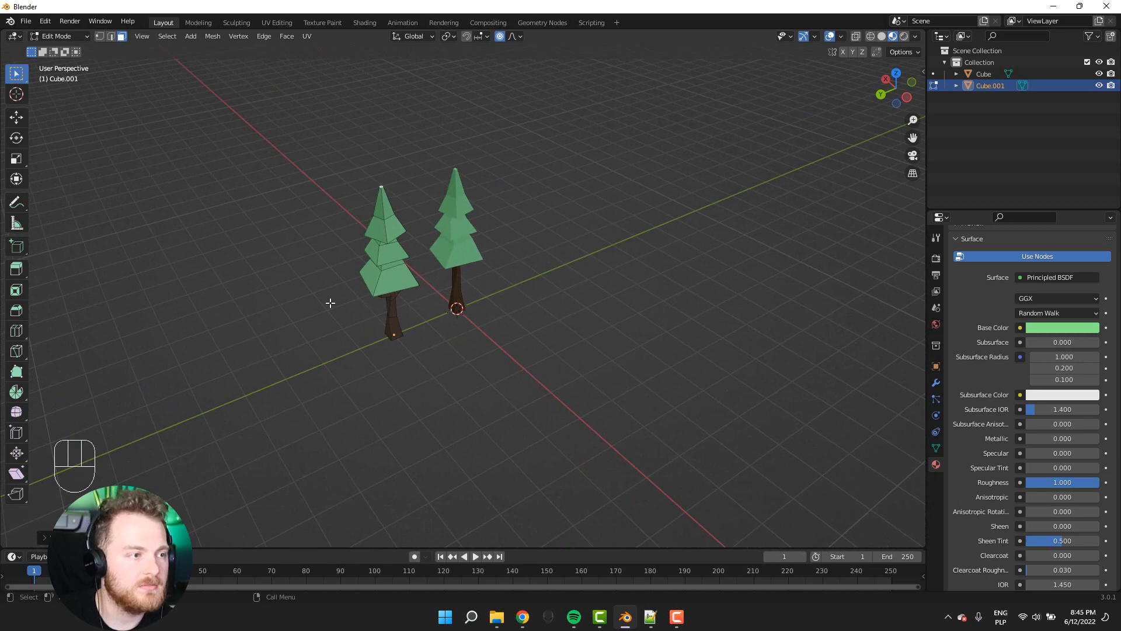
scroll(331, 302, up, 3)
key(2)
key(r)
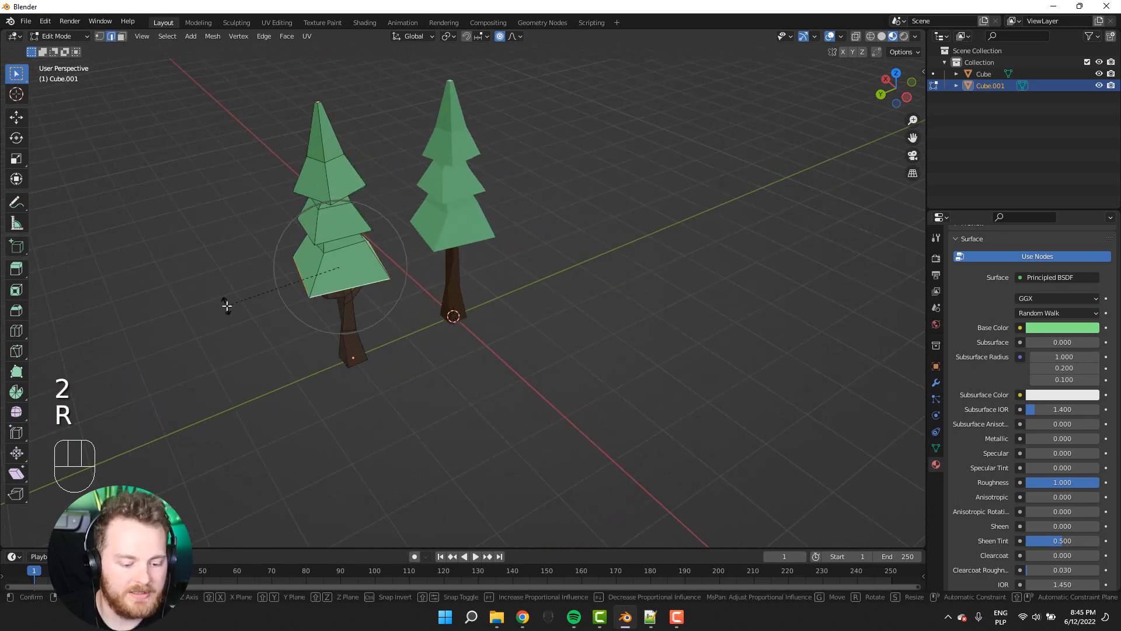
key(z)
click(232, 309)
key(Tab)
- Add two vertical loop cuts running through the copied tree's adjacent sides and switch to vertex selection
middle_drag(219, 304, 368, 239)
key(Tab)
key(ctrl+r)
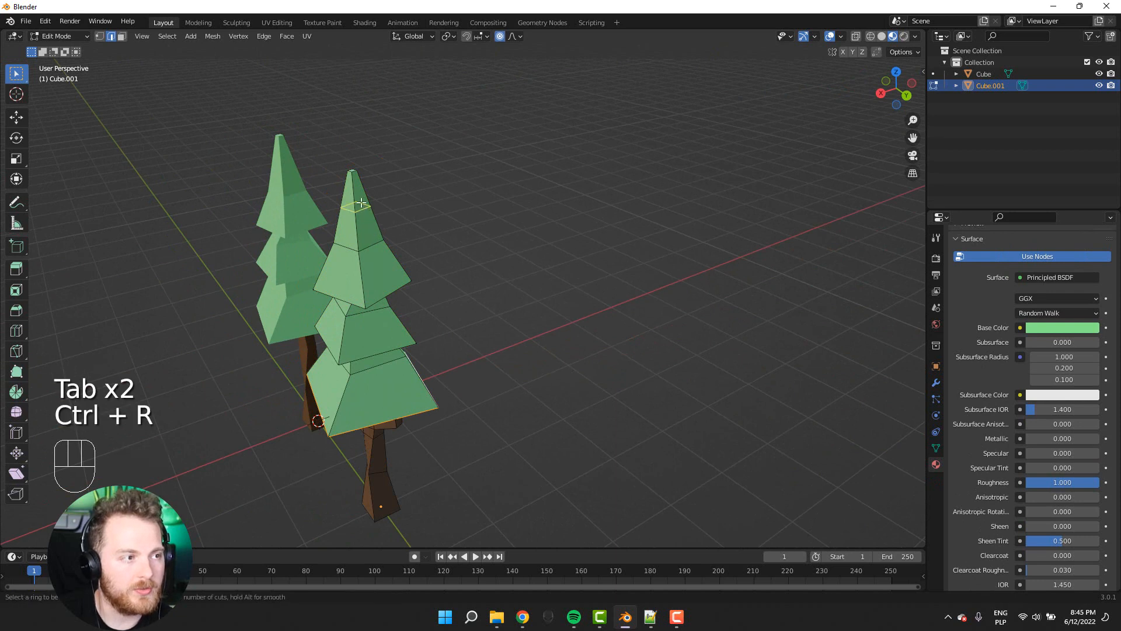
key(ctrl+r)
click(353, 170)
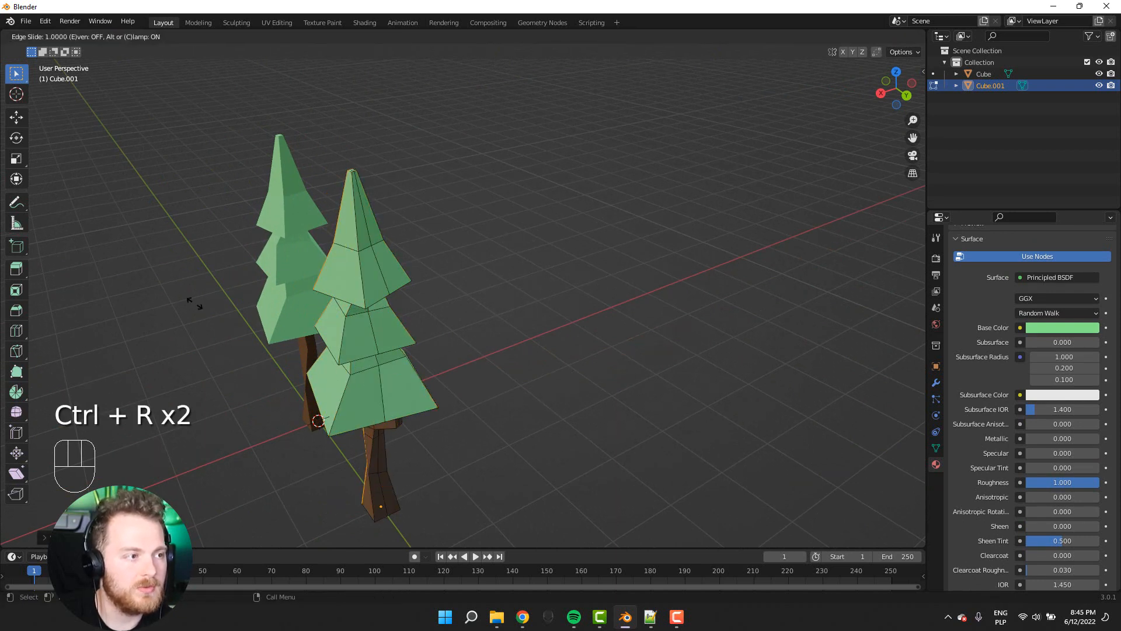
click(253, 302)
middle_drag(253, 302, 368, 313)
key(1)
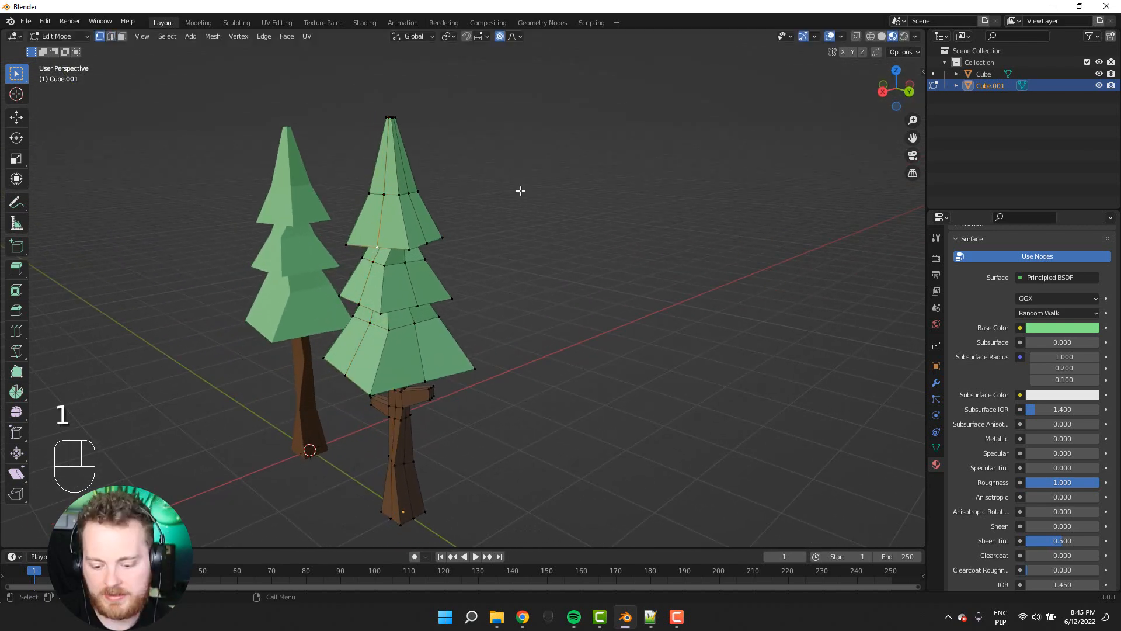
- Raise the midpoint vertices on the bottom edges of the copied tree's top foliage tier along the Z axis
middle_drag(380, 250, 523, 219)
mouse_move(527, 323)
middle_down()
mouse_move(440, 321)
mouse_move(440, 310)
middle_up()
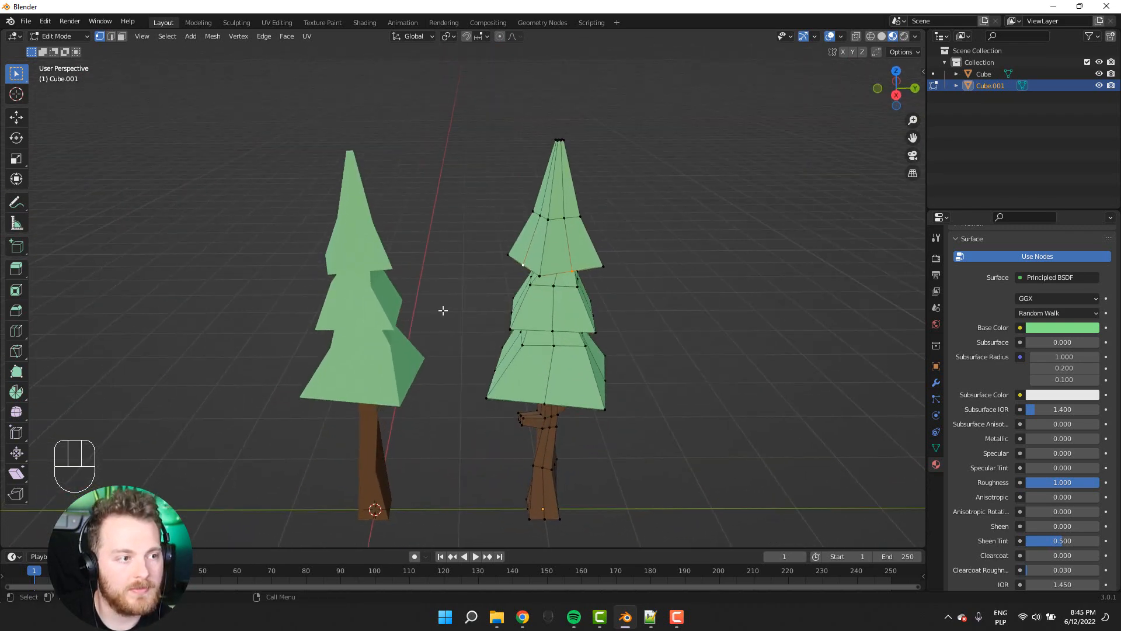
key(h)
key(z)
key(ctrl+z)
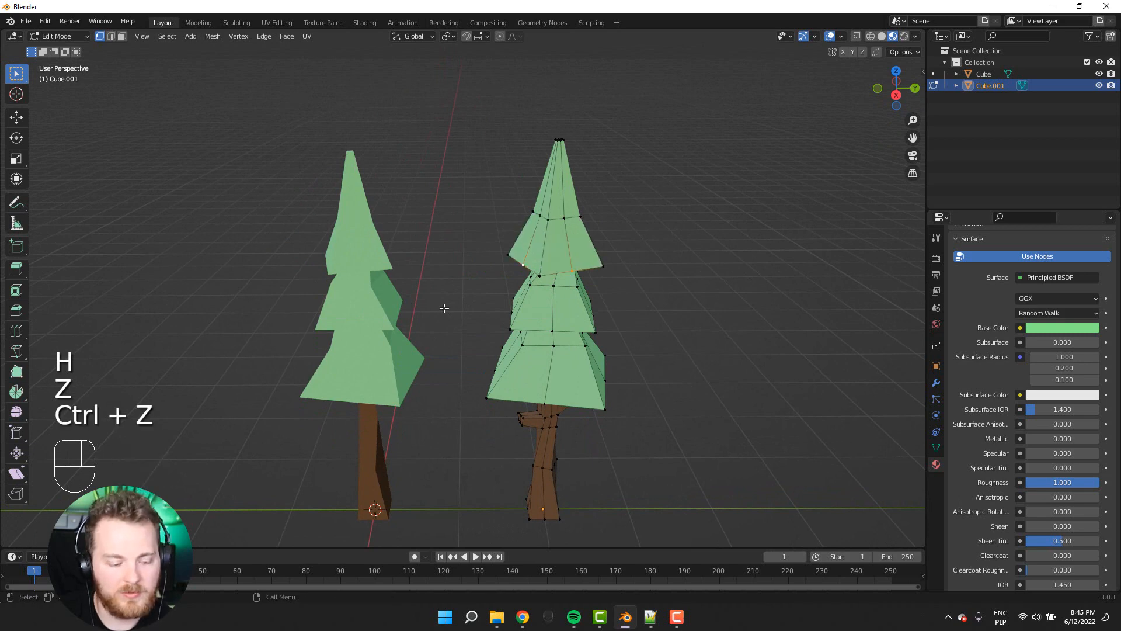
key(g)
key(z)
click(453, 298)
middle_drag(453, 297, 414, 287)
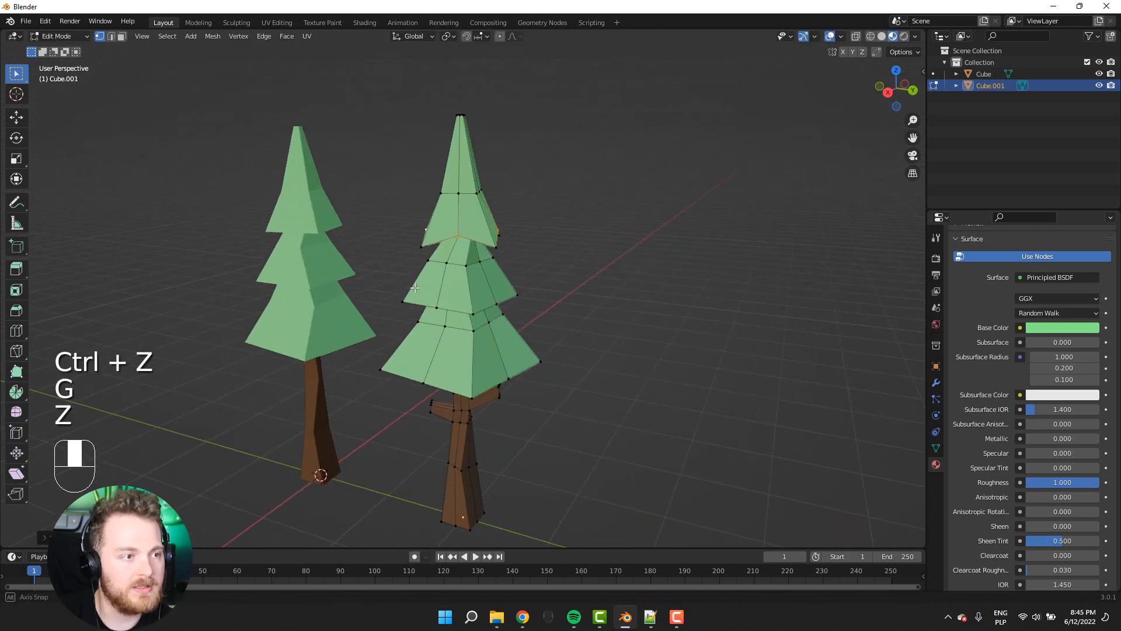
- Raise the midpoint vertices on the bottom edges of the copied tree's middle foliage tier along the Z axis
middle_drag(481, 307, 350, 325)
alt+click(442, 311)
key(ctrl+z)
middle_drag(257, 307, 399, 355)
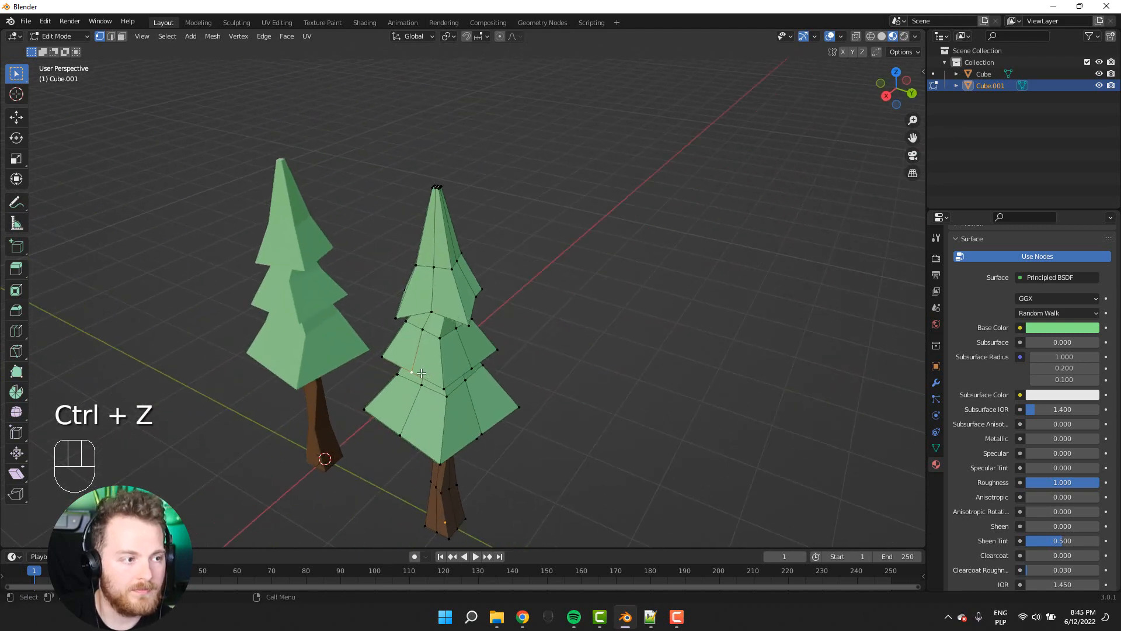
middle_drag(466, 366, 330, 317)
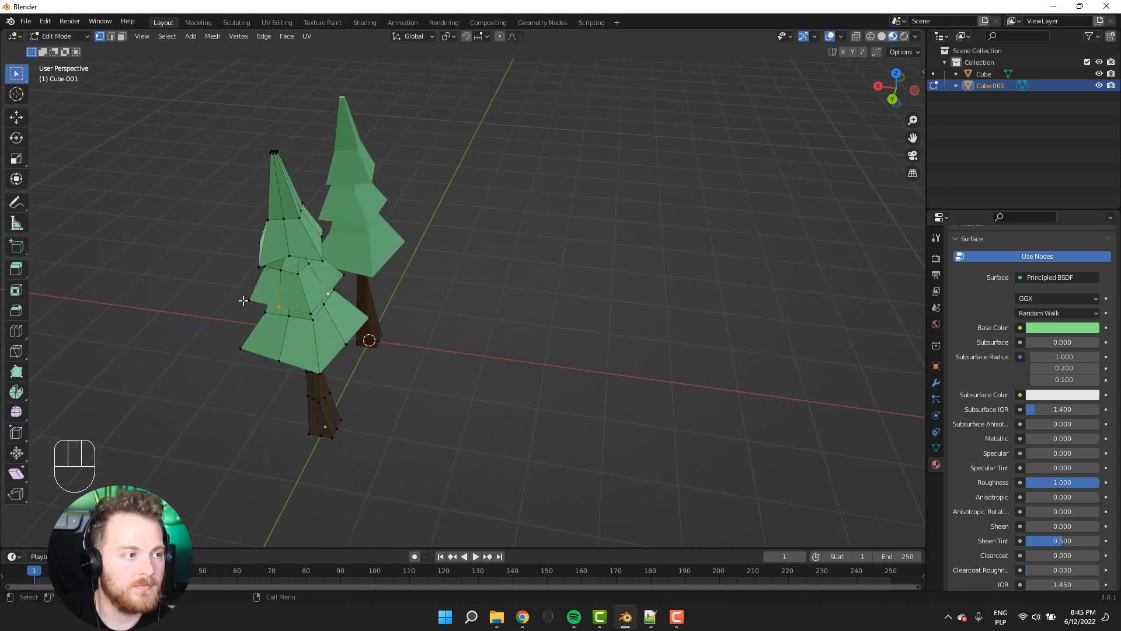
middle_drag(244, 300, 585, 337)
middle_drag(524, 365, 502, 337)
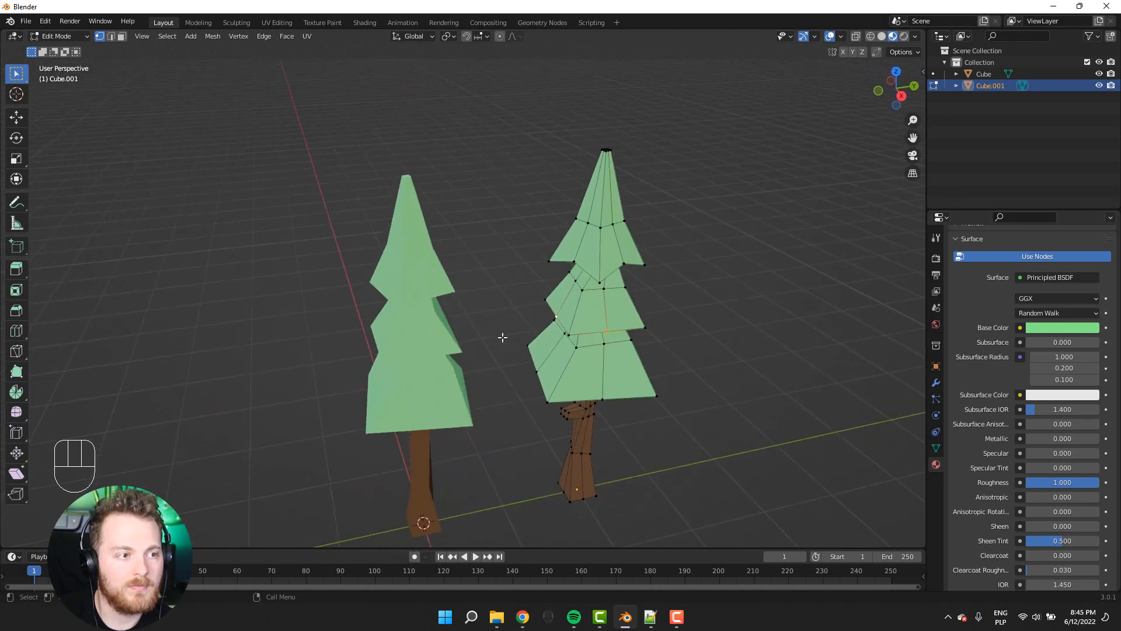
key(g)
key(z)
click(505, 326)
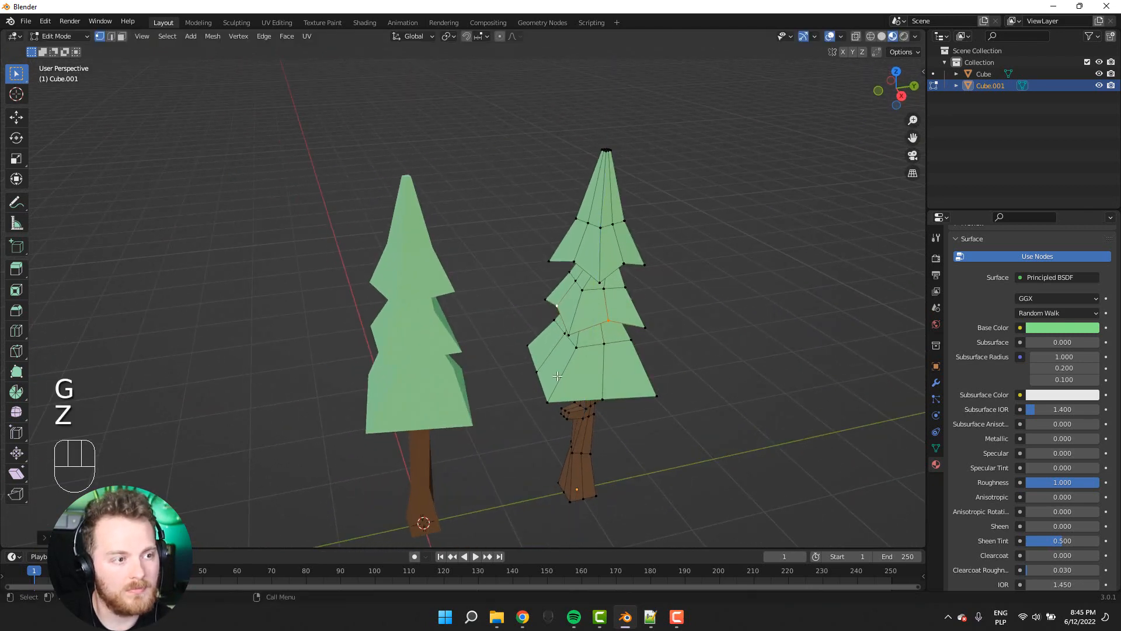
- Raise the lowest foliage tier's bottom-edge midpoint vertices about 0.2 m along the Z axis and return to Object Mode
middle_drag(626, 401, 338, 402)
key(g)
key(z)
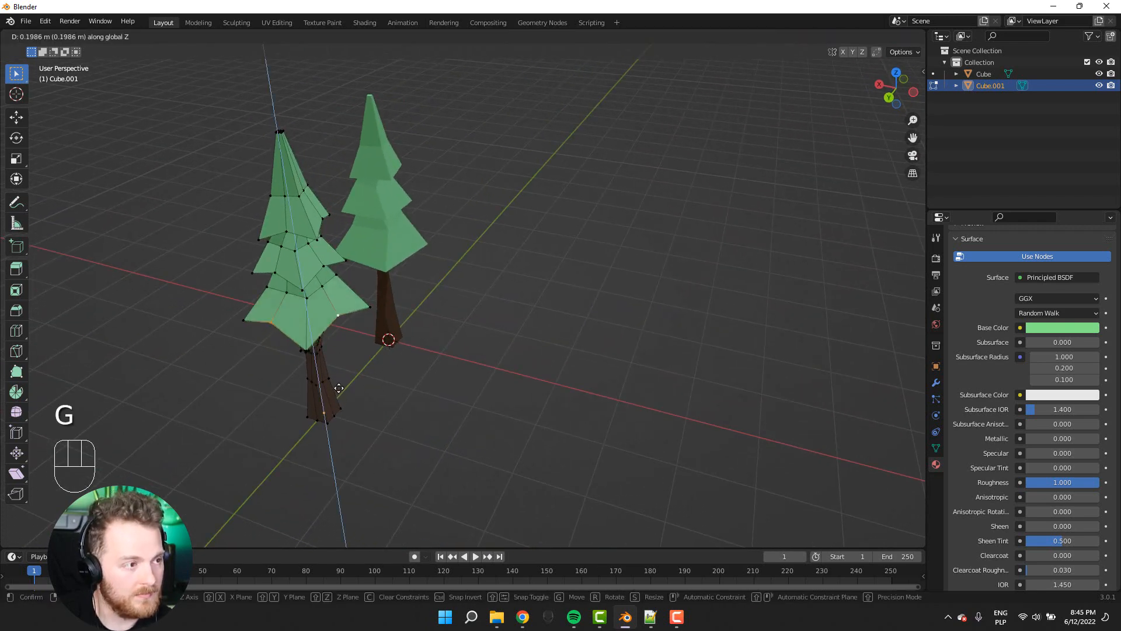
click(338, 387)
key(Tab)
- Duplicate the branched tree and place the copy beside it along the Y axis as a third tree
click(409, 405)
middle_drag(409, 405, 491, 301)
click(491, 302)
key(shift+d)
key(x)
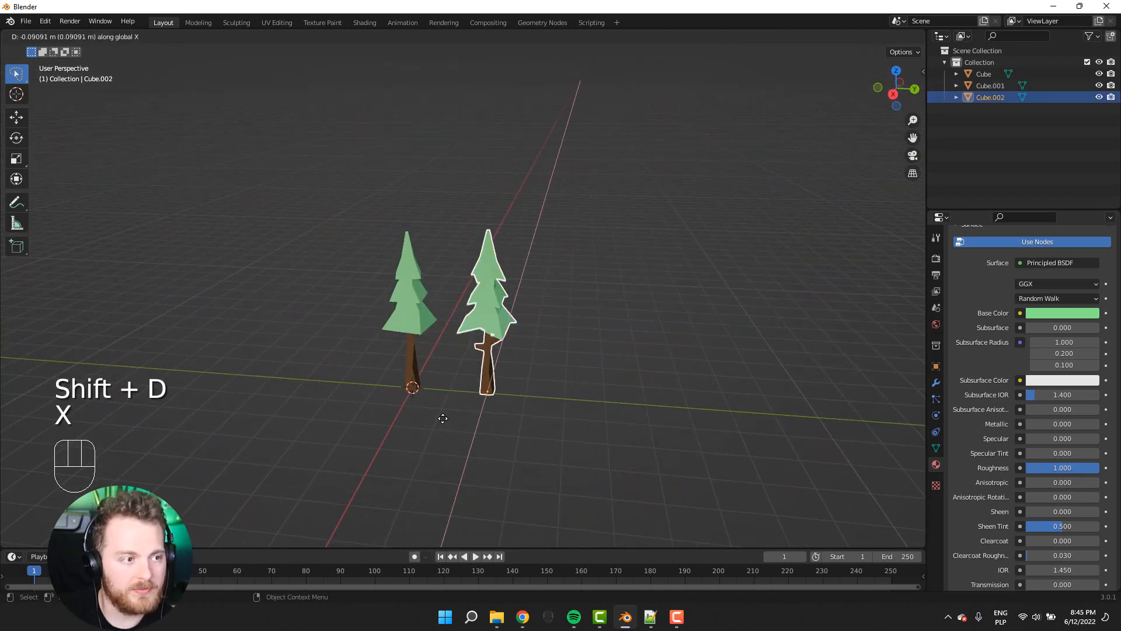
key(y)
click(517, 427)
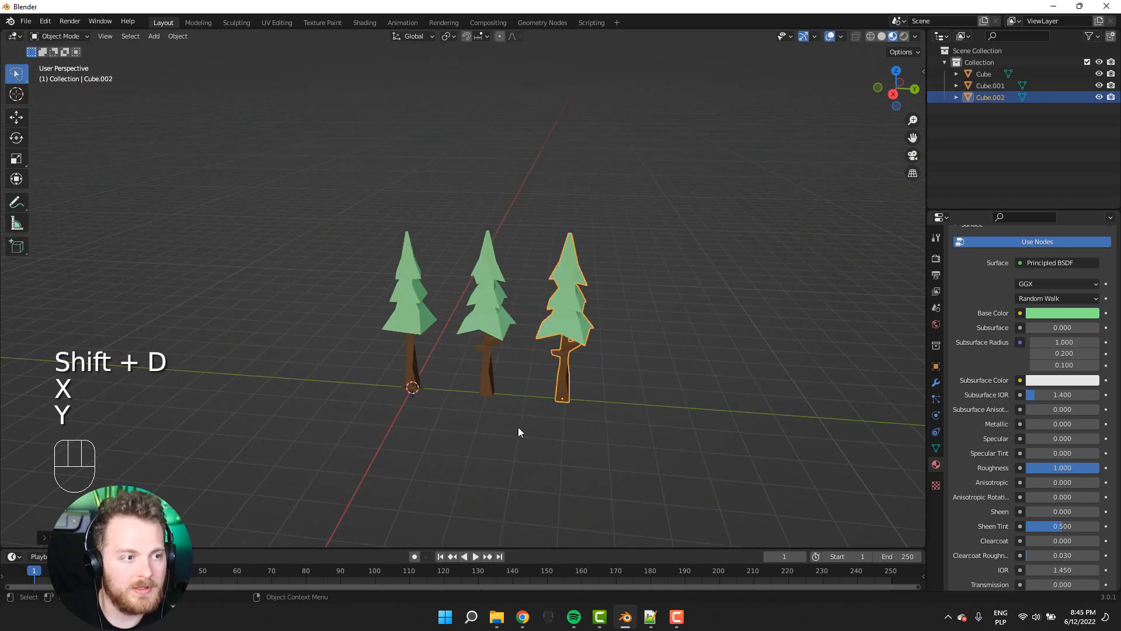
- Enter Edit Mode on the third tree and add horizontal loop cuts around its treetop cone and top foliage tier
middle_drag(518, 430, 412, 231)
scroll(629, 404, up, 3)
key(Tab)
key(3)
scroll(424, 152, up, 1)
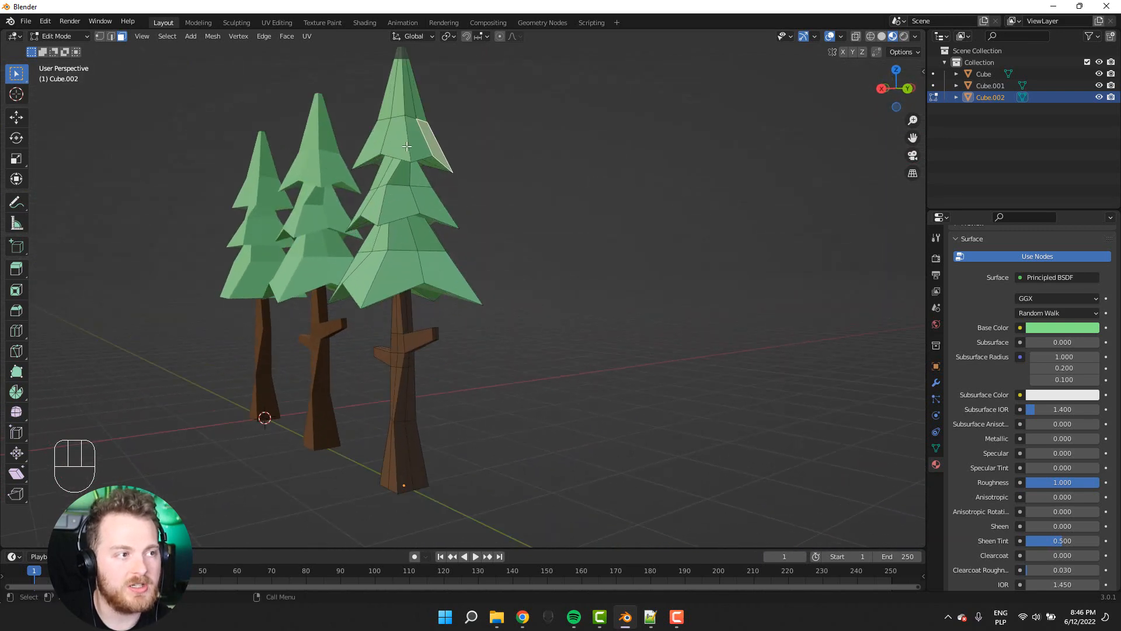
middle_drag(407, 147, 453, 163)
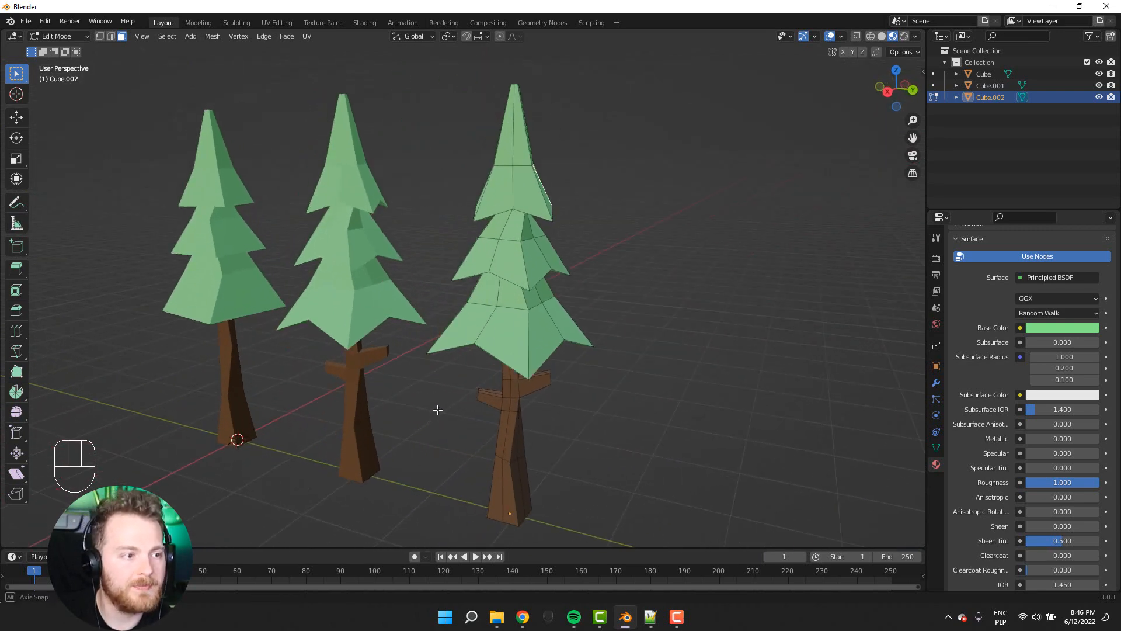
middle_drag(438, 410, 439, 460)
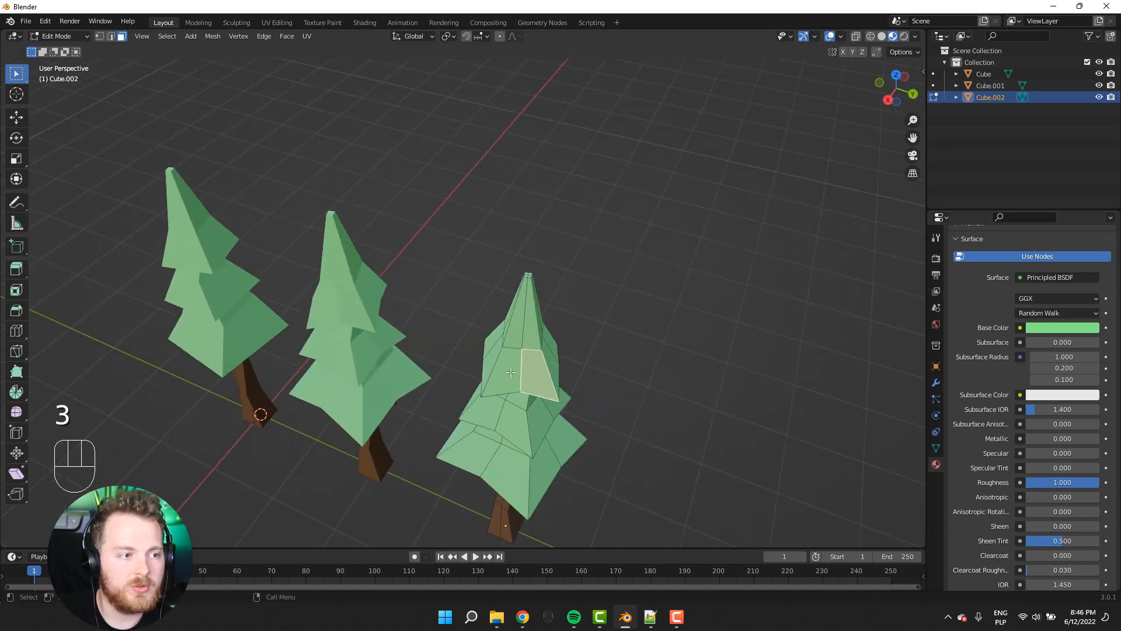
middle_drag(490, 355, 532, 366)
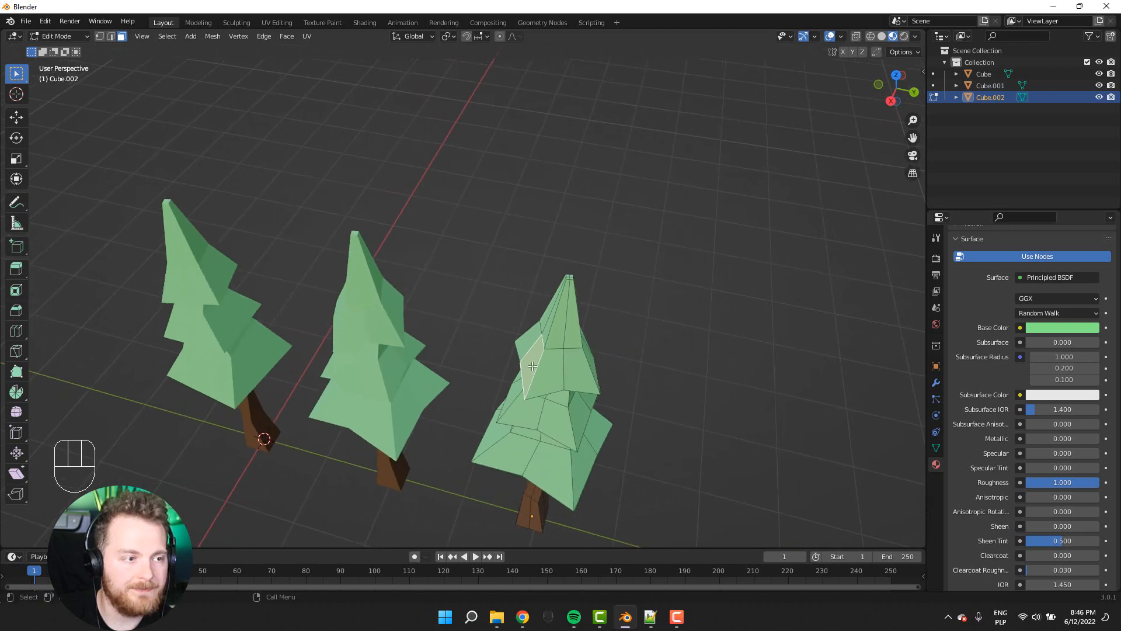
click(567, 311)
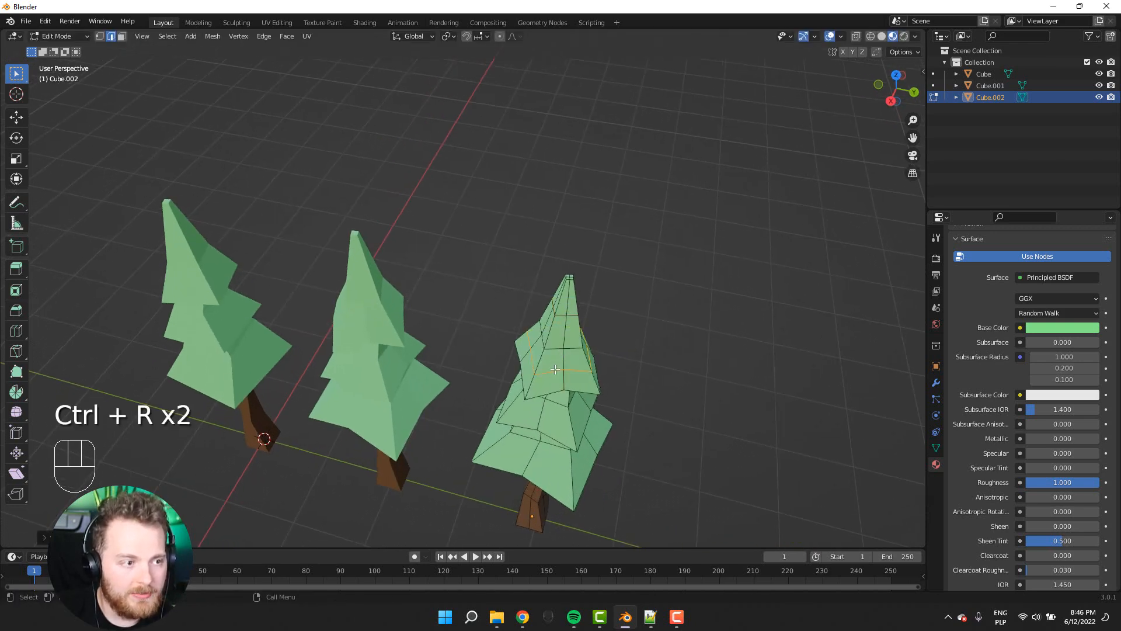
- Add one horizontal loop cut around each of the third tree's middle and lowest foliage tiers
middle_drag(555, 369, 601, 304)
key(ctrl+r)
click(606, 302)
click(606, 301)
key(ctrl+r)
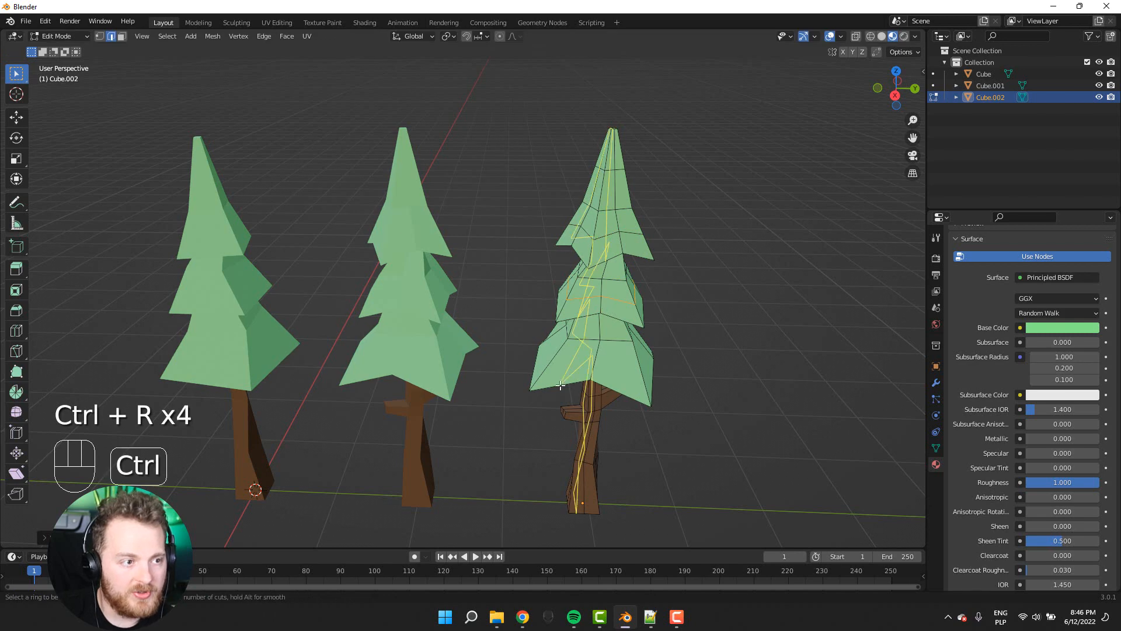
click(593, 367)
click(593, 367)
middle_drag(593, 367, 598, 368)
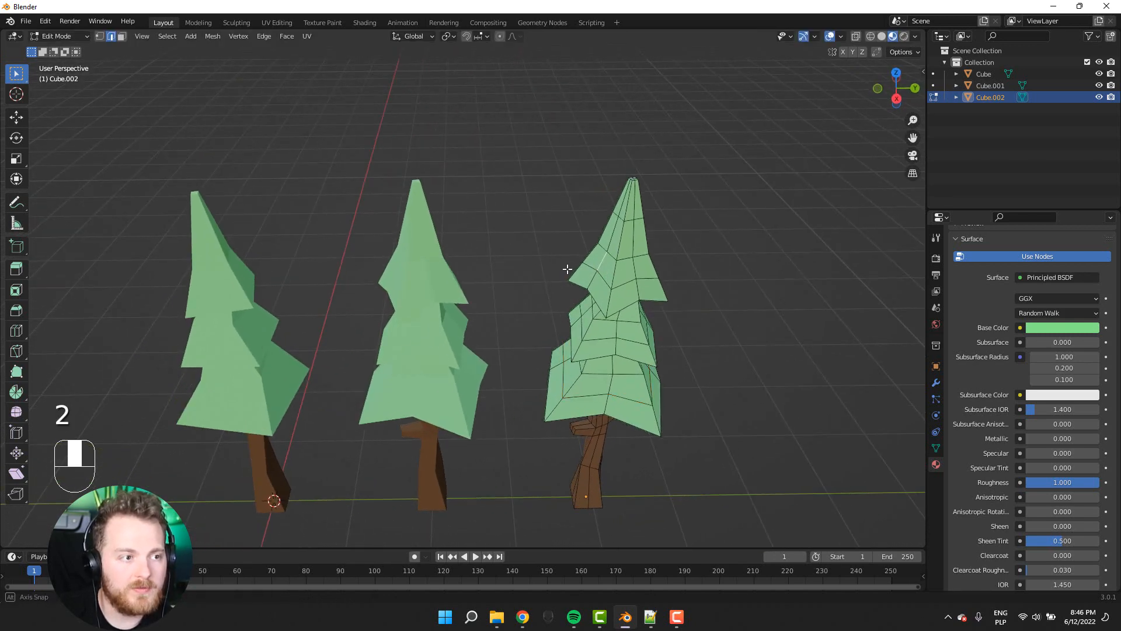
- Switch to vertex selection and move vertices on the new loop of the third tree's top foliage tier to reshape it
key(1)
middle_drag(568, 268, 448, 296)
key(g)
click(440, 292)
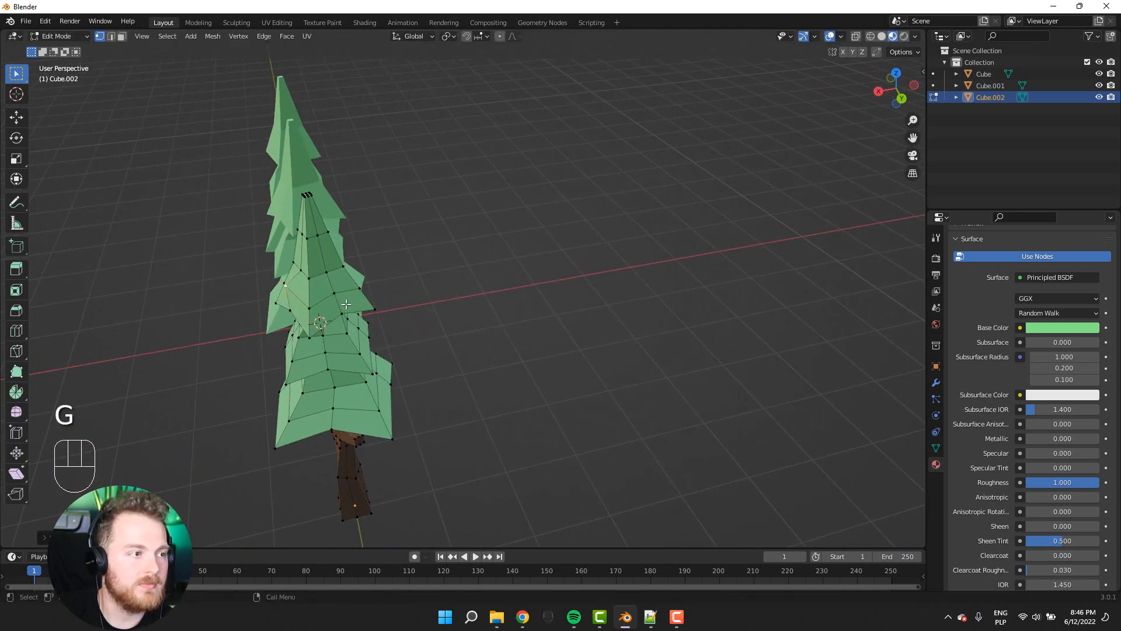
middle_drag(263, 321, 288, 255)
key(g)
click(335, 281)
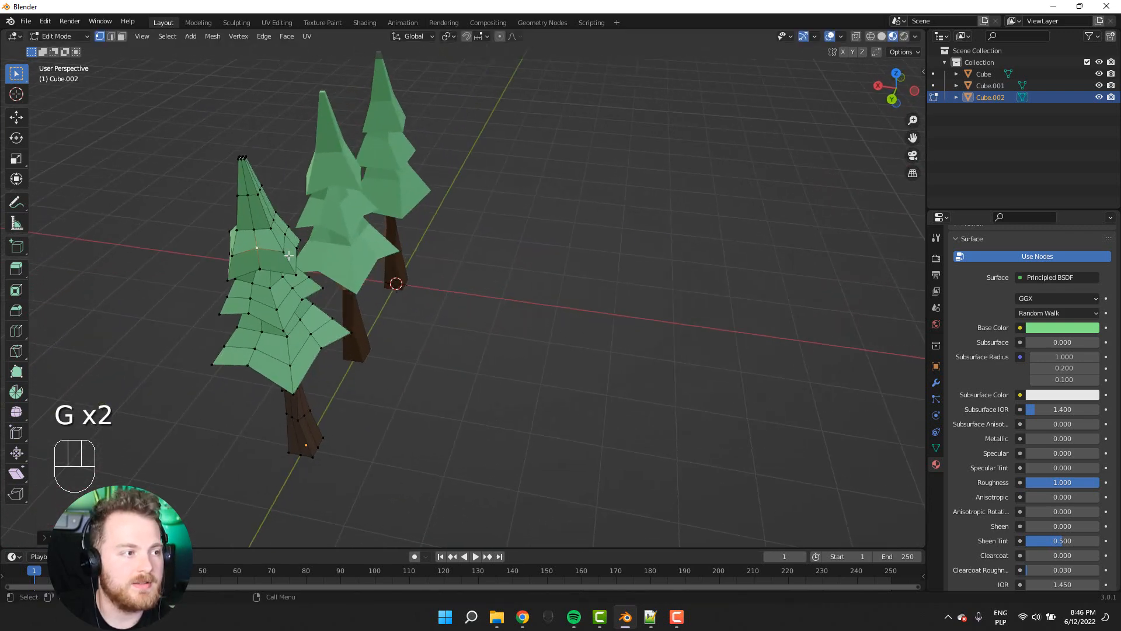
middle_drag(258, 293, 234, 285)
key(g)
click(229, 282)
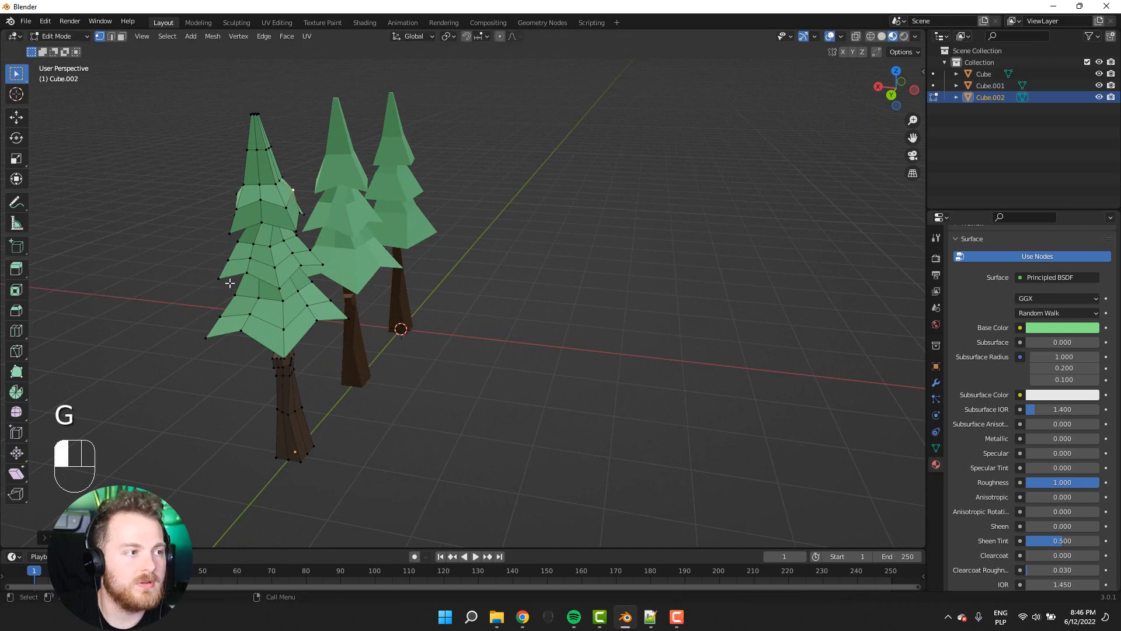
- Shift more individual vertices on the third tree's top and middle foliage tiers to make their surfaces irregular
middle_drag(258, 184, 444, 240)
key(g)
click(302, 189)
click(281, 192)
key(g)
click(285, 227)
key(g)
click(359, 228)
key(g)
key(g)
click(328, 225)
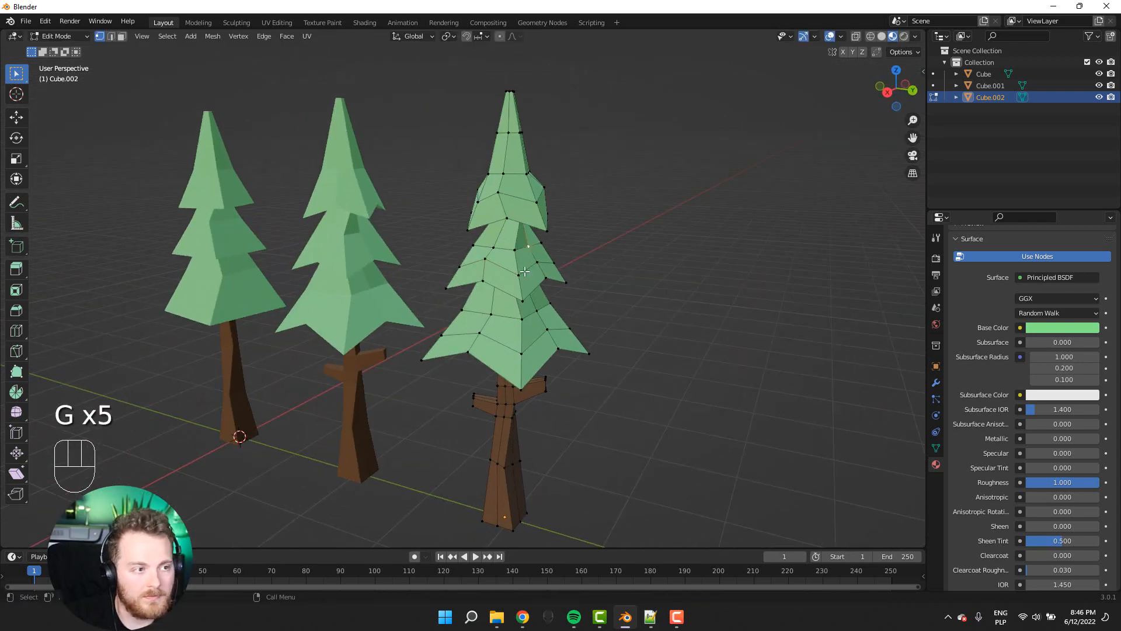
- Reposition individual vertices around the third tree's middle and lowest foliage tiers to vary their shape
key(g)
middle_drag(526, 271, 195, 345)
click(543, 237)
key(g)
key(g)
click(297, 310)
click(338, 266)
key(g)
key(g)
click(330, 273)
middle_drag(321, 278, 403, 284)
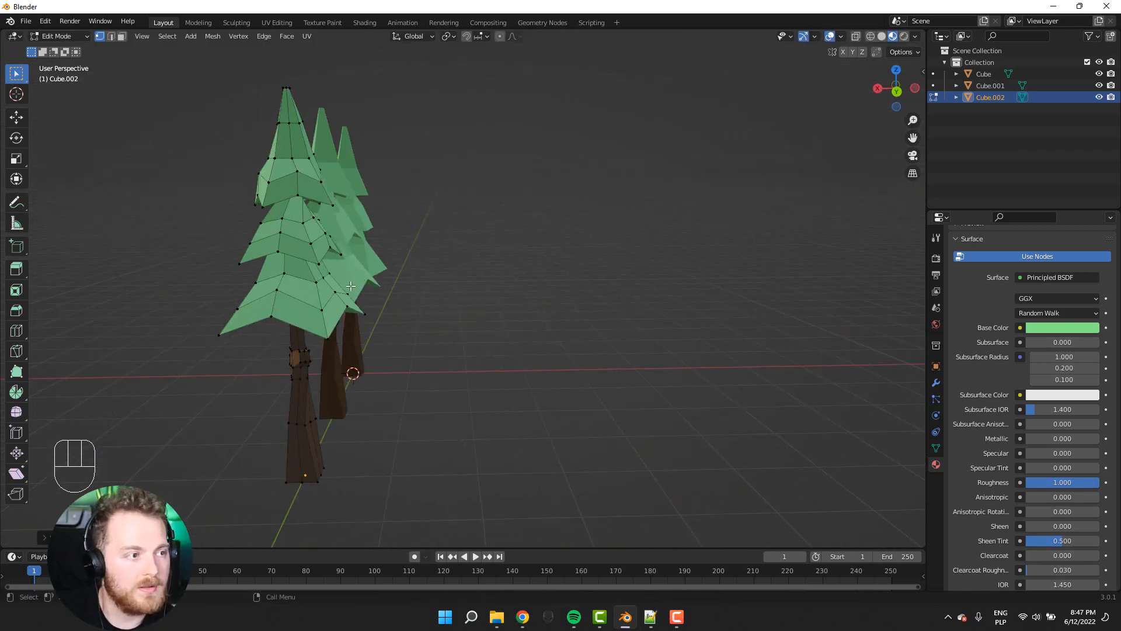
key(g)
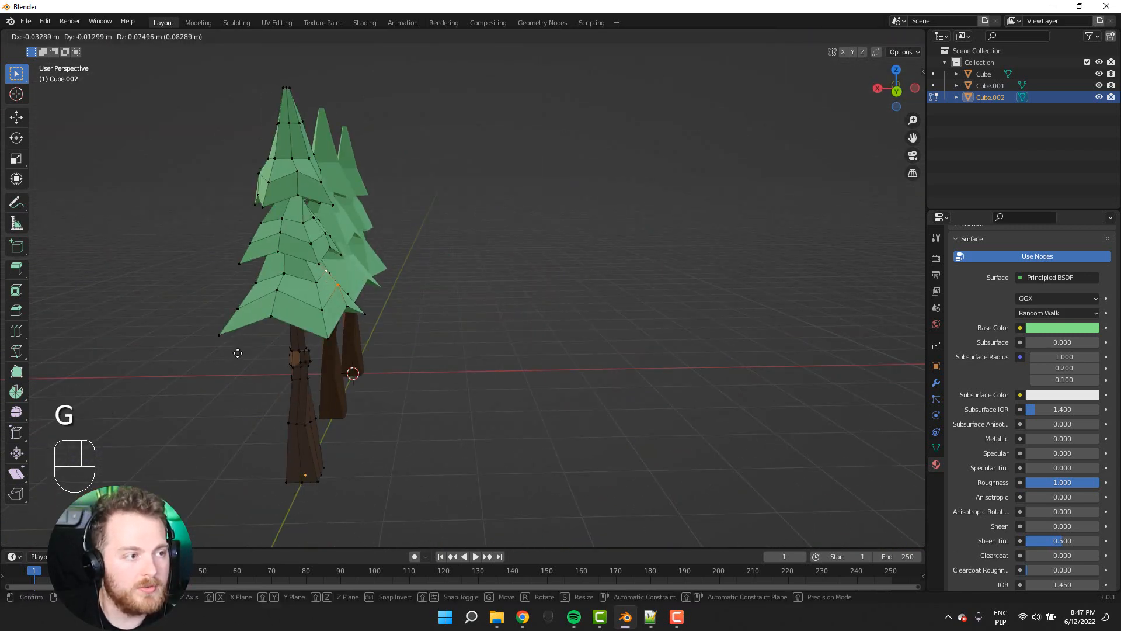
click(238, 353)
- Select the third tree's treetop faces in face mode and grow the selection down over all the foliage
middle_drag(238, 352, 302, 396)
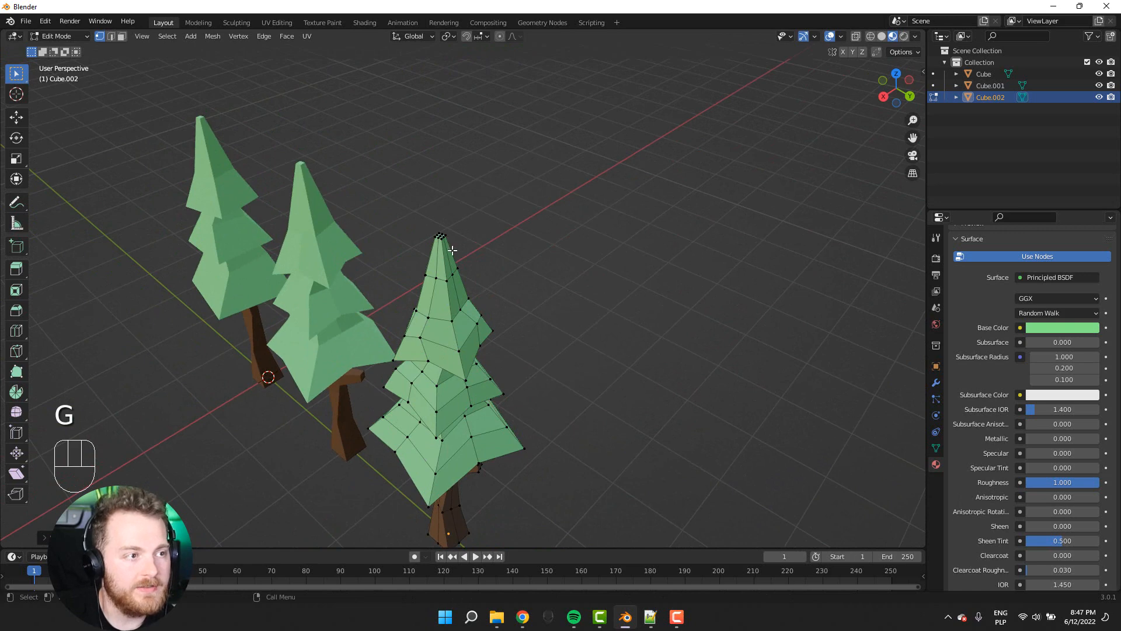
scroll(453, 251, up, 3)
middle_drag(417, 238, 412, 257)
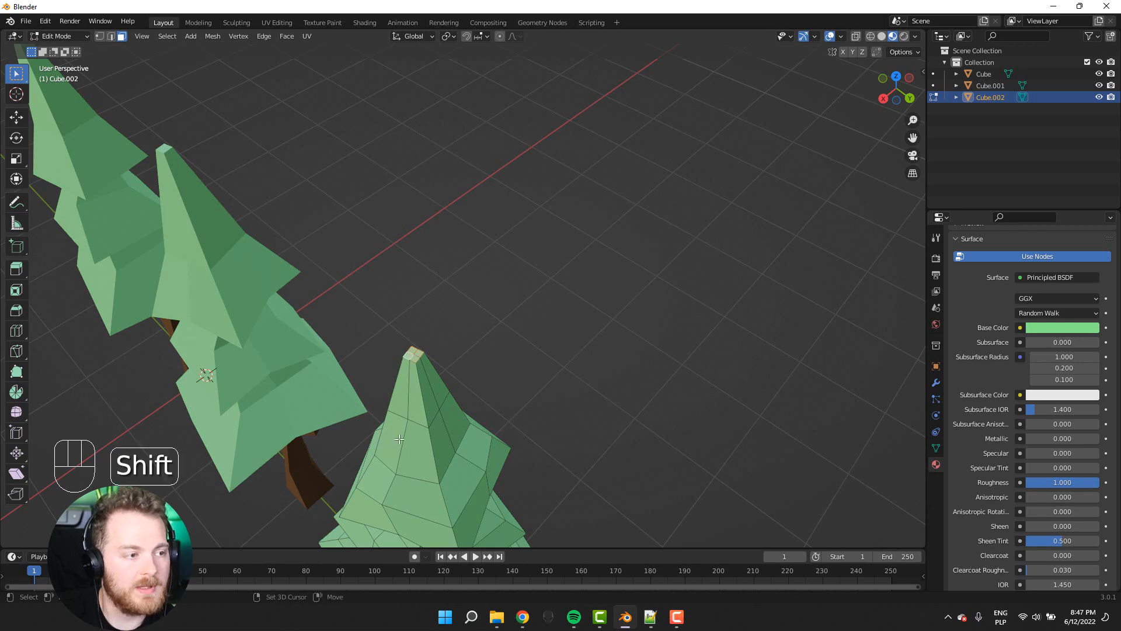
scroll(399, 438, down, 6)
key(shift+KP_Add)
key(shift+KP_Add)
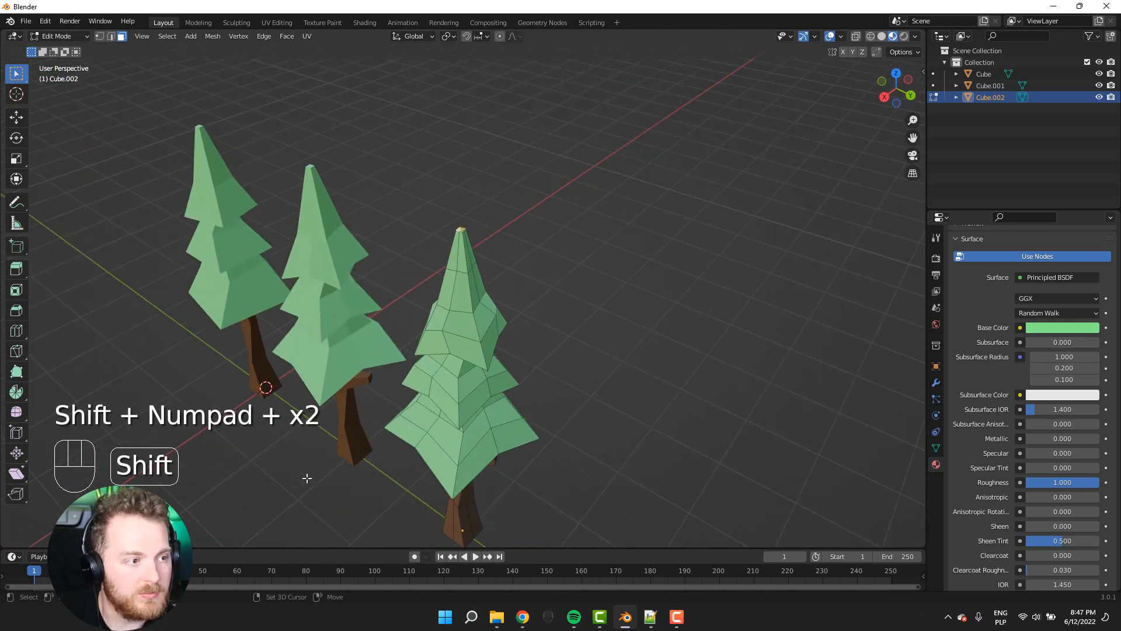
scroll(389, 400, down, 2)
mouse_move(433, 351)
middle_down()
mouse_move(417, 331)
mouse_move(430, 331)
middle_up()
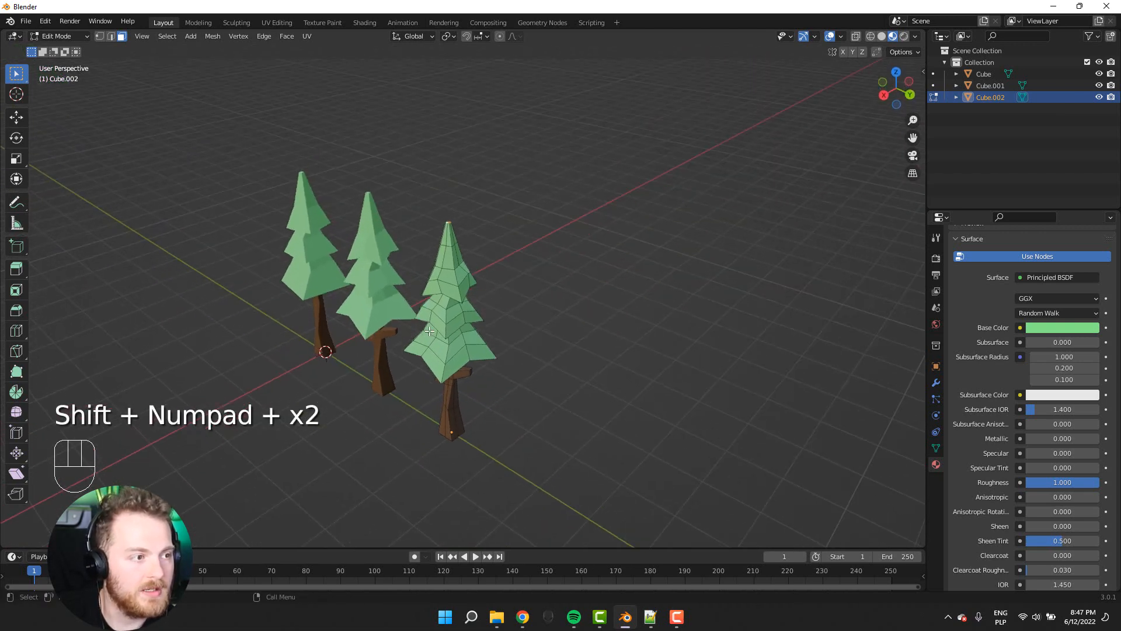
key(ctrl+KP_Add)
key(ctrl+KP_Add)
key(ctrl+KP_Add)
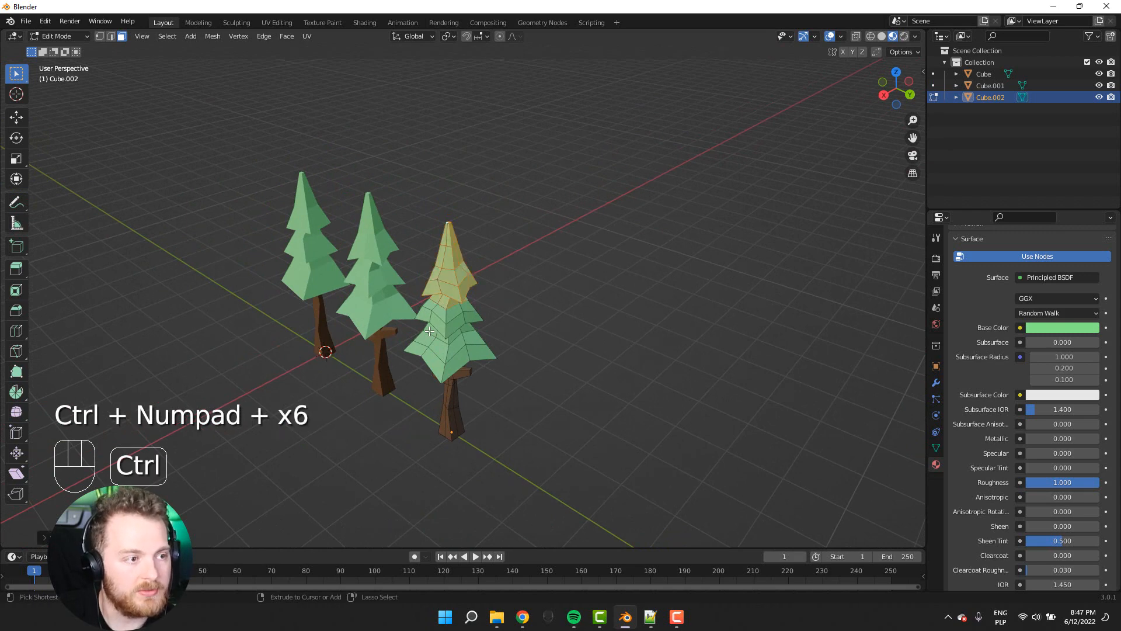
key(ctrl+KP_Add)
key(ctrl+KP_Add)
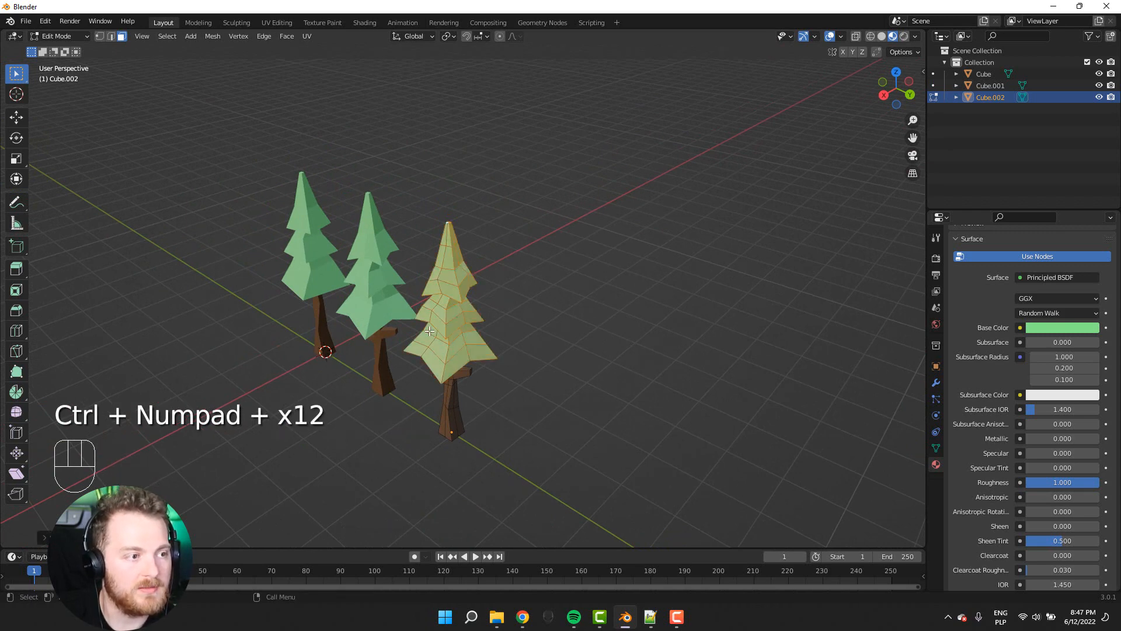
middle_drag(430, 331, 528, 378)
shift+middle_drag(514, 228, 440, 328)
scroll(462, 385, up, 3)
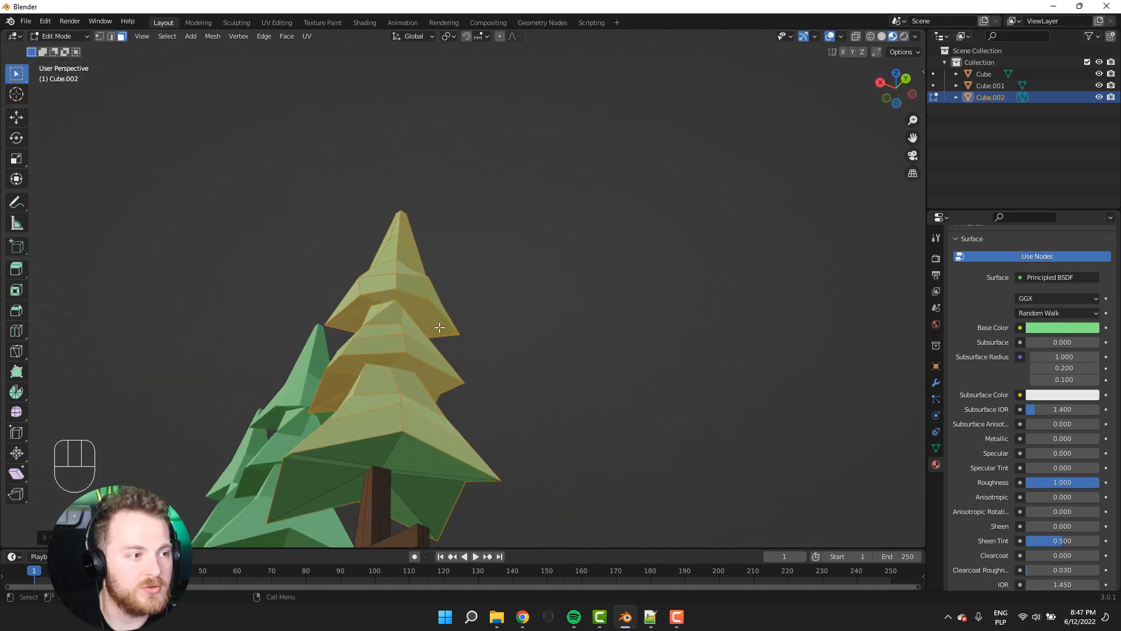
ctrl+shift+click(411, 304)
key(ctrl+z)
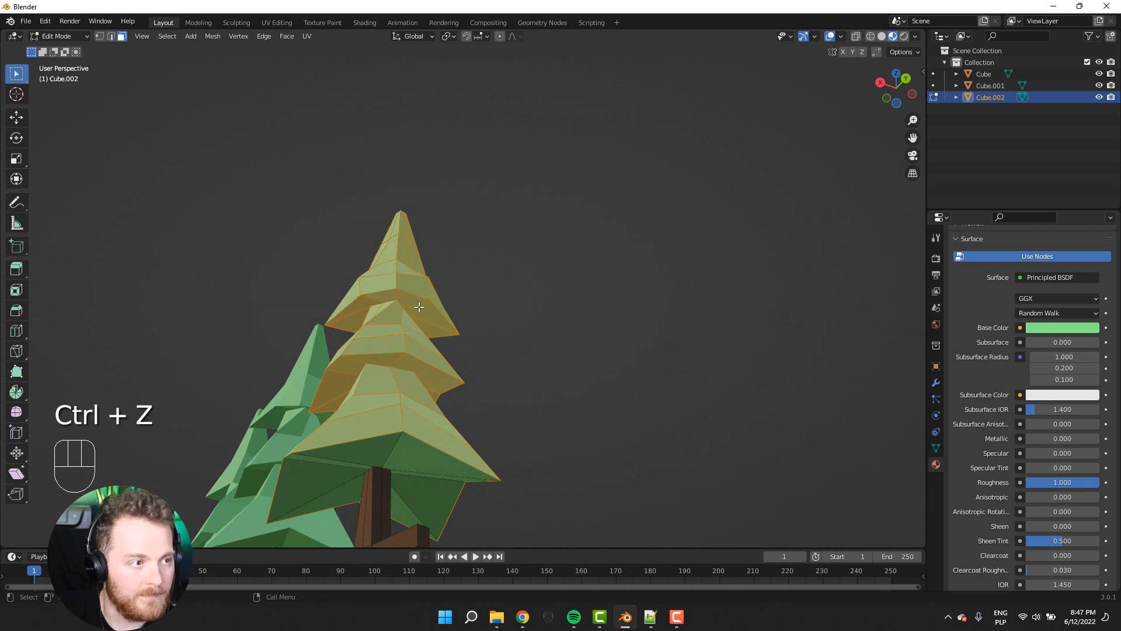
ctrl+shift+click(410, 322)
key(ctrl+z)
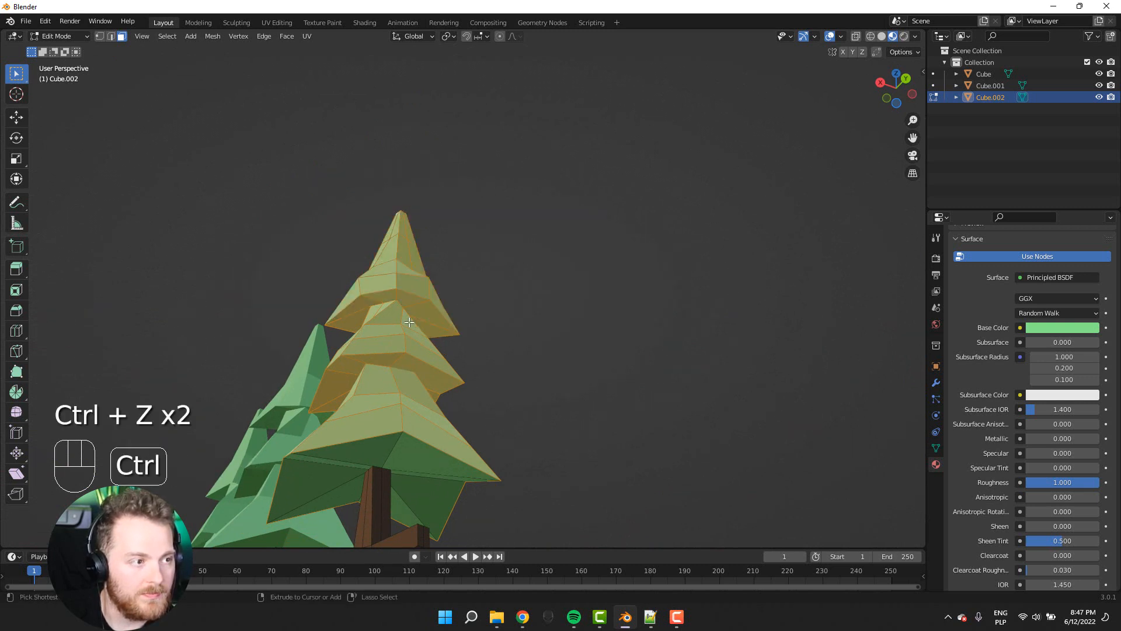
- Deselect the underside face loops of the third tree's top and middle foliage tiers
alt+shift+click(416, 307)
middle_drag(416, 325, 413, 305)
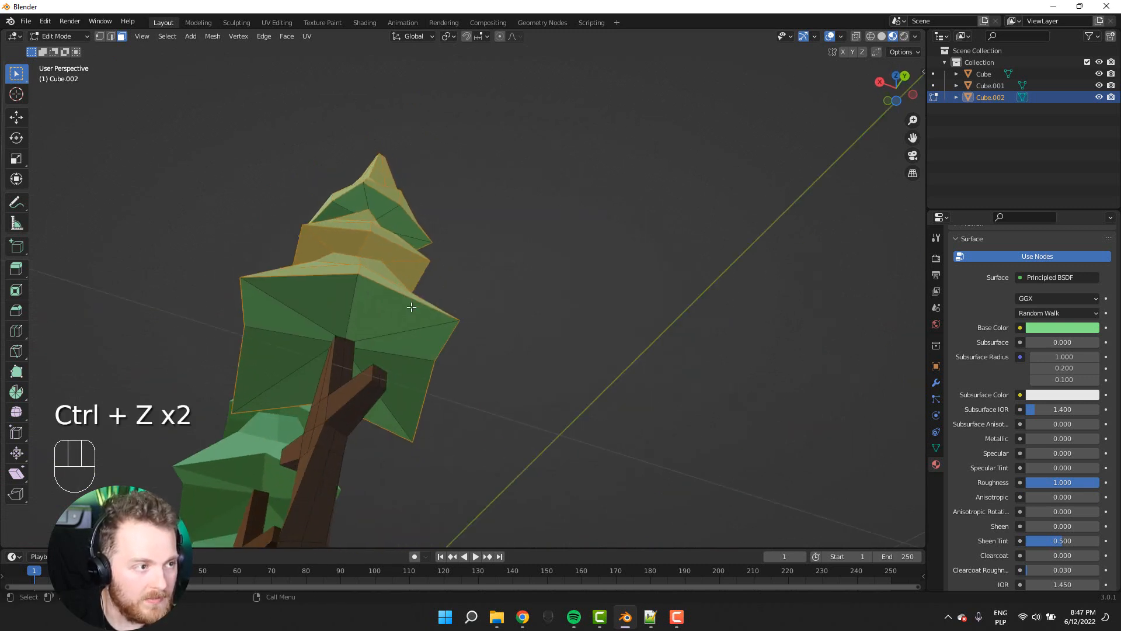
alt+shift+click(401, 264)
- Add a new empty material slot to the third tree
middle_drag(405, 264, 420, 374)
scroll(405, 365, down, 2)
scroll(992, 320, up, 6)
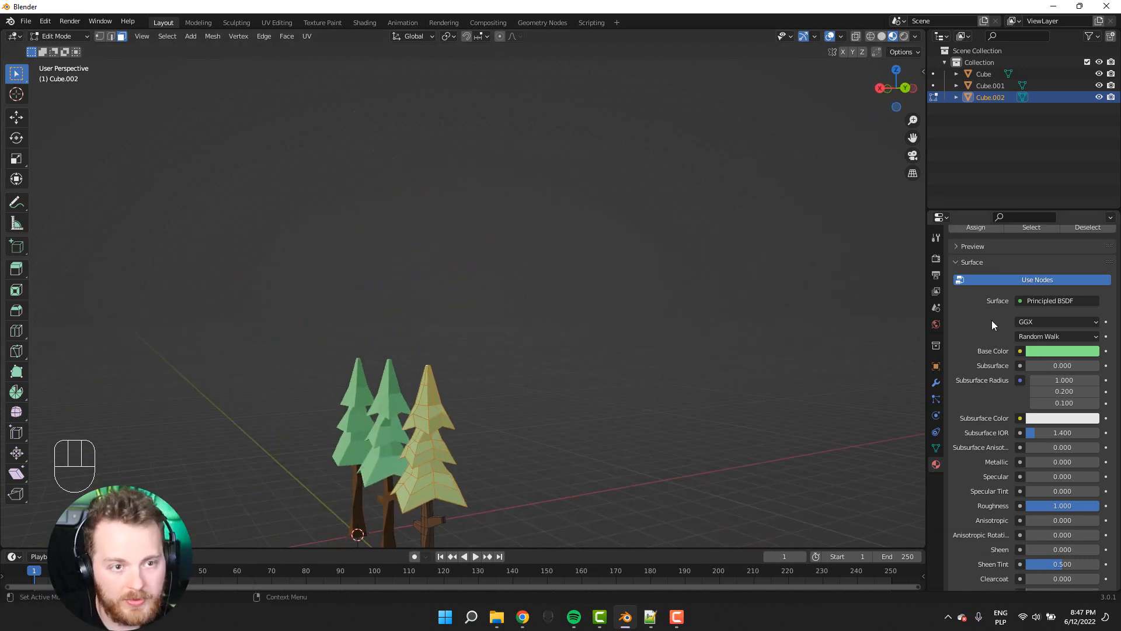
click(1111, 256)
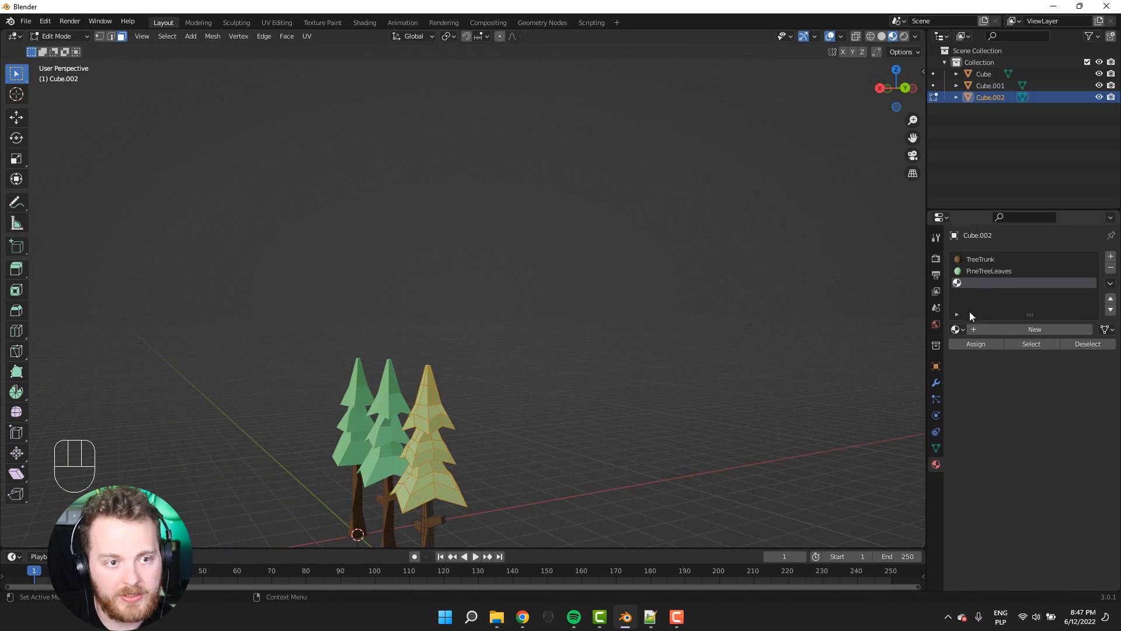
- Create a new material named Snow in the third tree's empty slot and assign it to the selected foliage faces
click(972, 327)
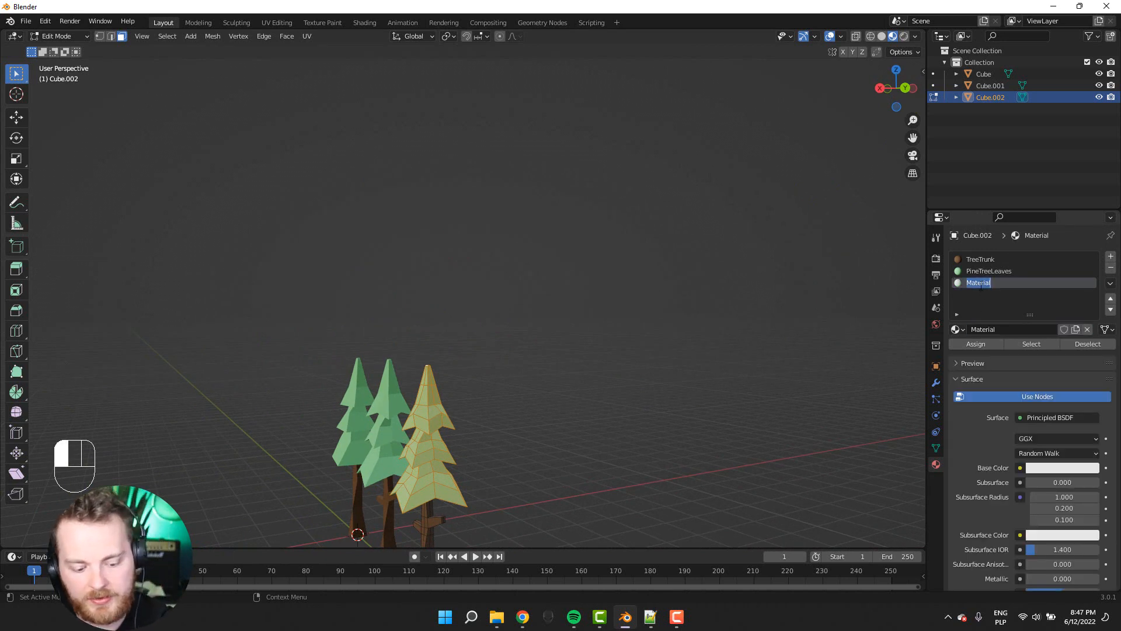
click(974, 344)
middle_drag(646, 422, 594, 412)
key(Tab)
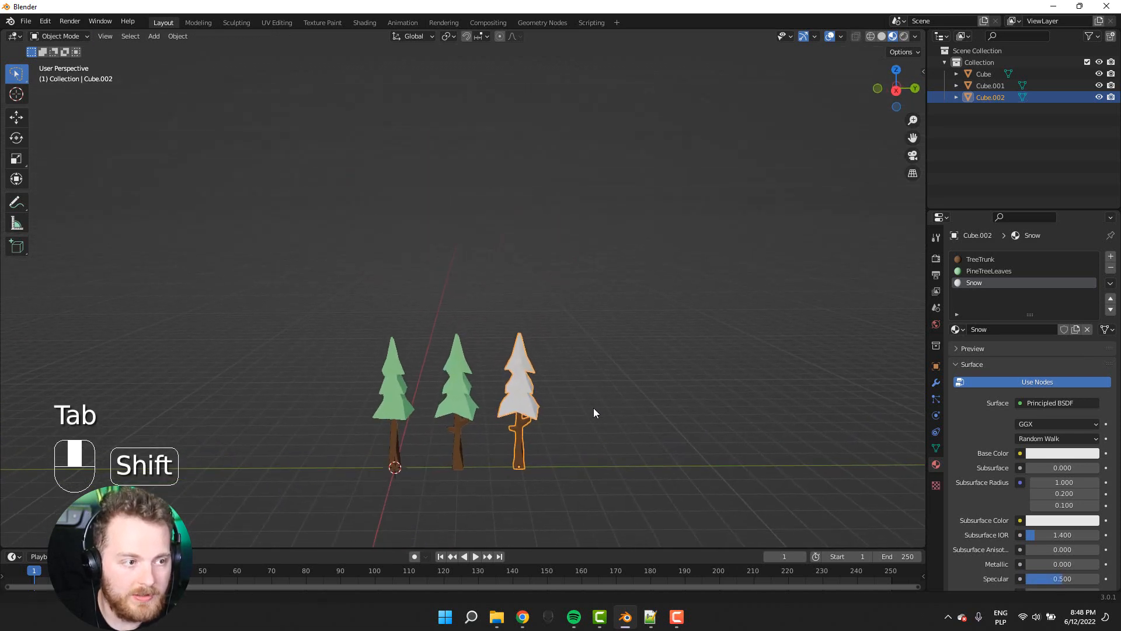
scroll(593, 407, up, 2)
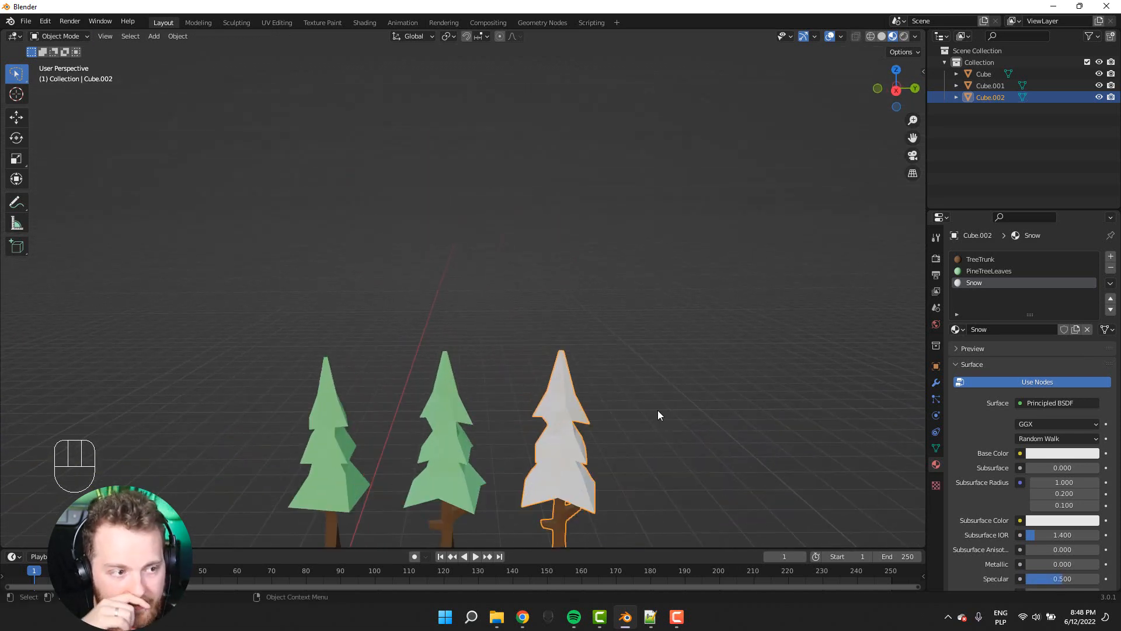
- Set the Snow material's base color to a pale blue
click(1070, 455)
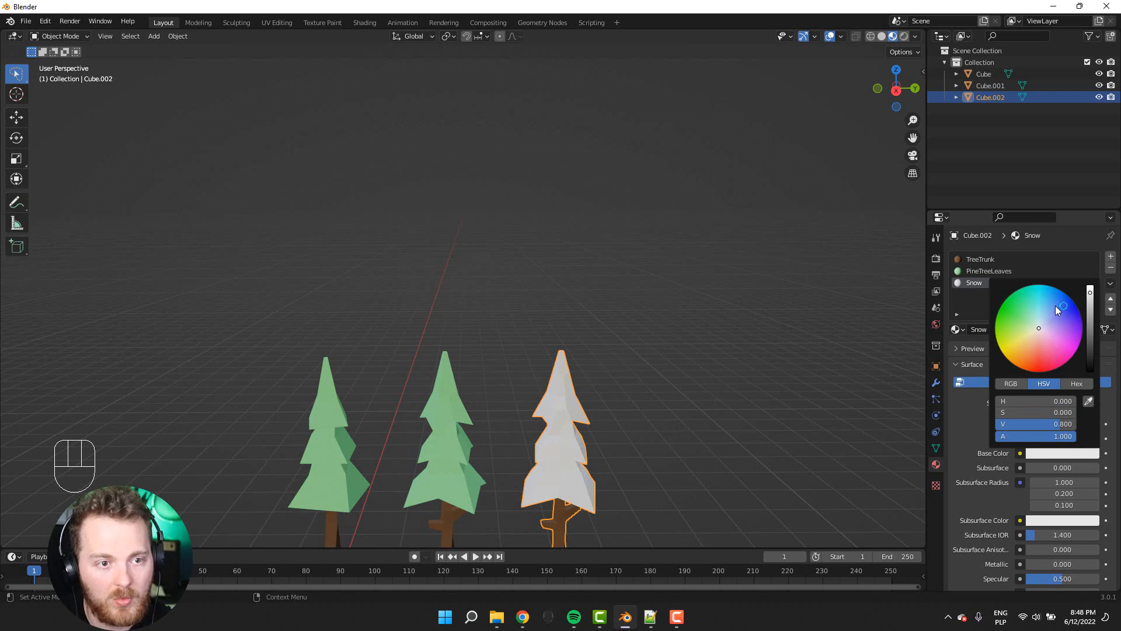
click(1043, 325)
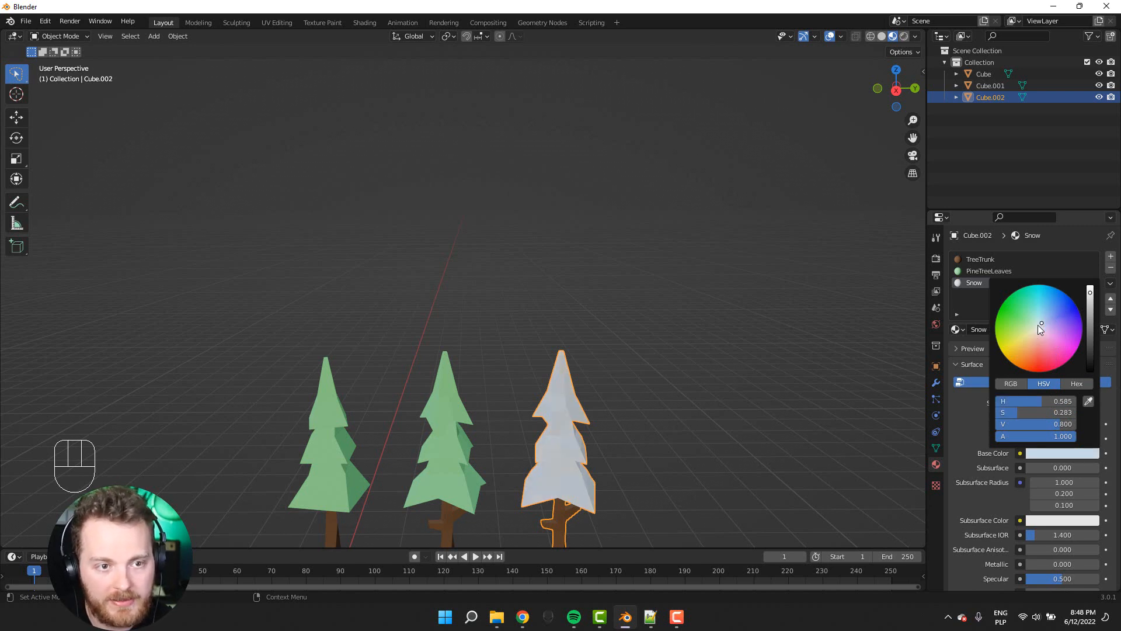
drag(1043, 321, 1042, 321)
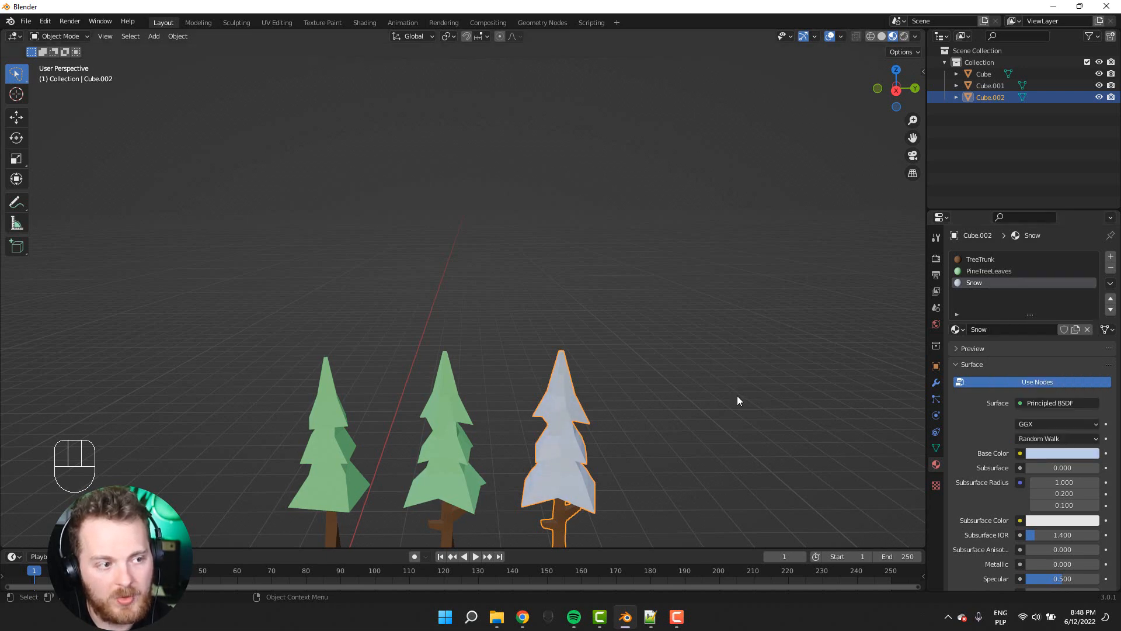
- Duplicate the first green tree along the Y axis and place the copy beyond the snowy tree as a fourth tree
middle_drag(738, 400, 550, 391)
scroll(759, 387, down, 2)
click(759, 387)
scroll(550, 391, up, 2)
click(394, 420)
key(shift+d)
key(x)
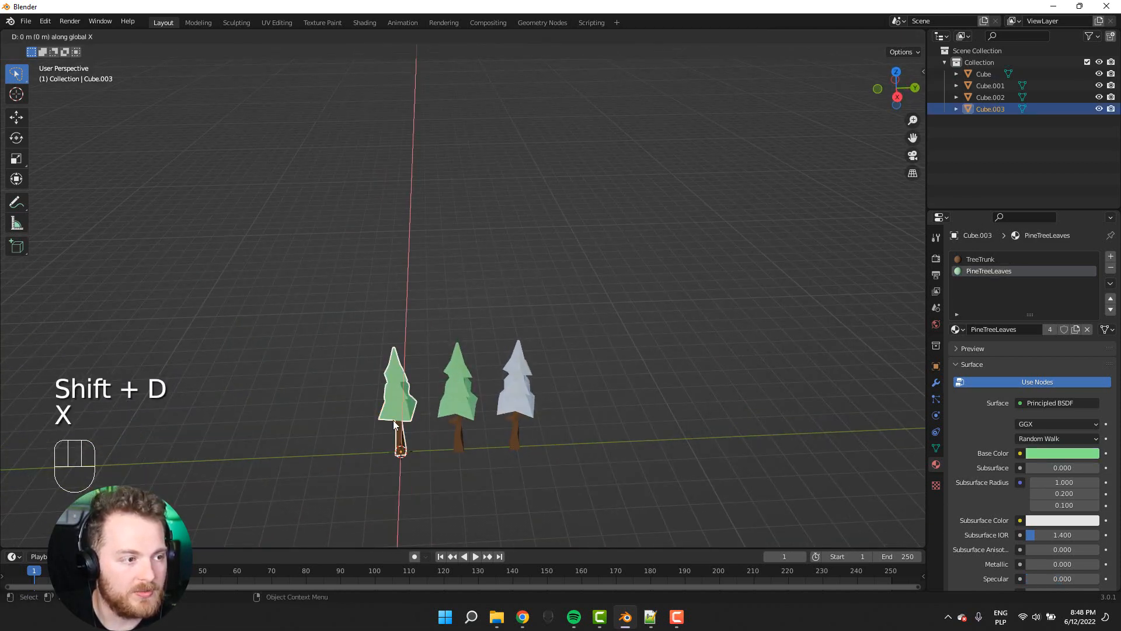
key(y)
ctrl+click(555, 416)
- Select all PineTreeLeaves faces of the fourth tree in its mesh and triangulate them
middle_drag(572, 442, 551, 425)
scroll(555, 432, up, 4)
key(Tab)
shift+middle_drag(638, 463, 588, 430)
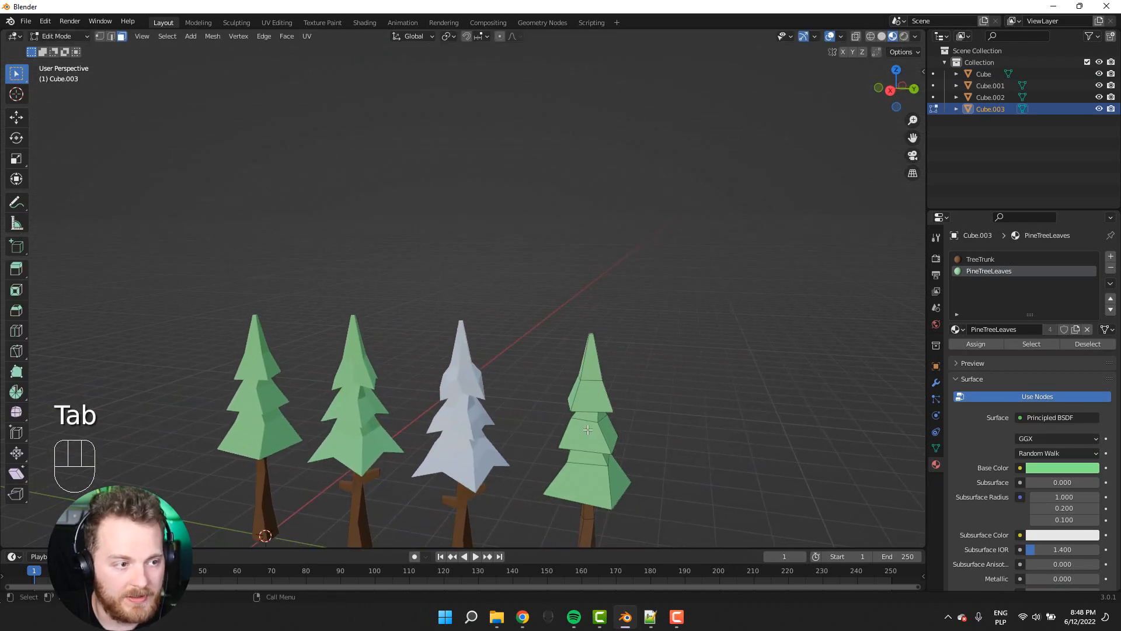
key(3)
scroll(588, 384, up, 3)
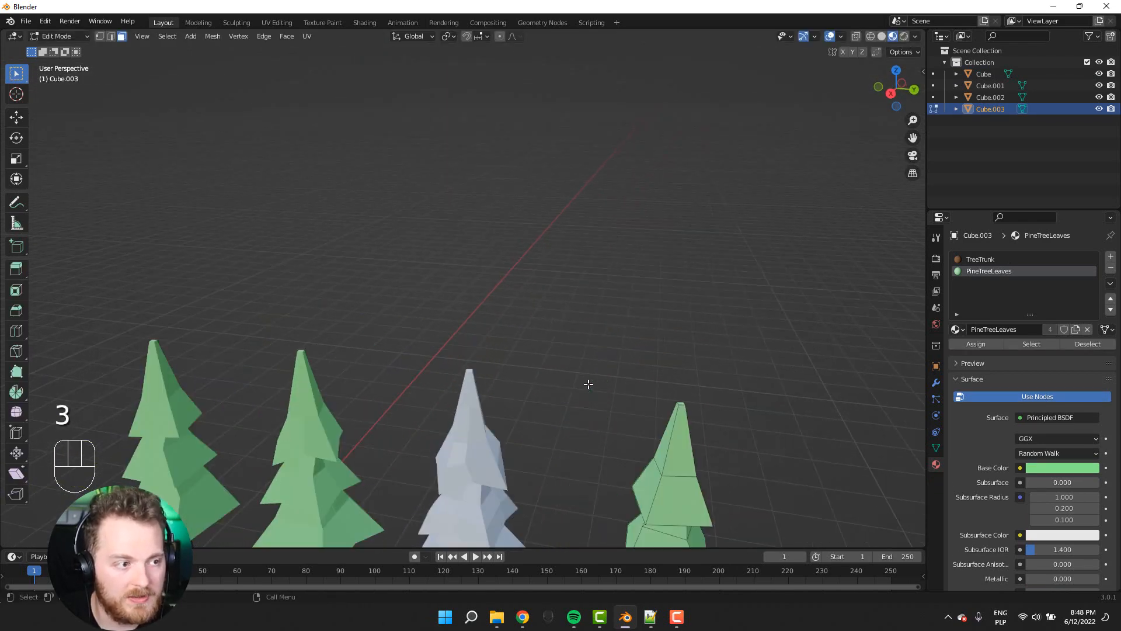
middle_drag(627, 451, 605, 409)
scroll(613, 438, down, 4)
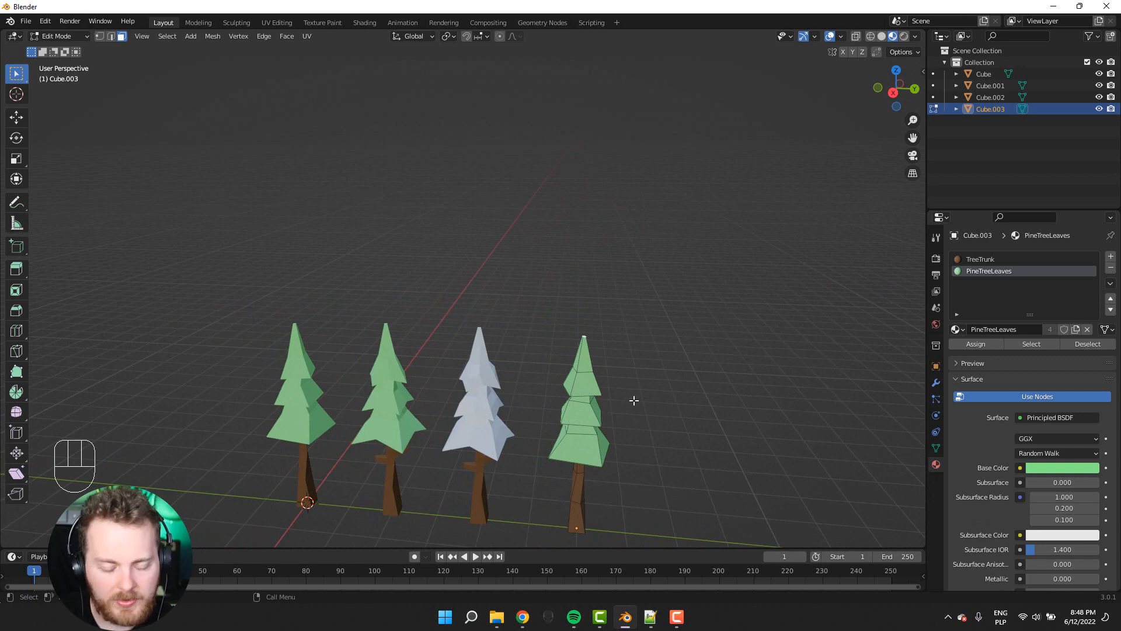
scroll(613, 397, up, 3)
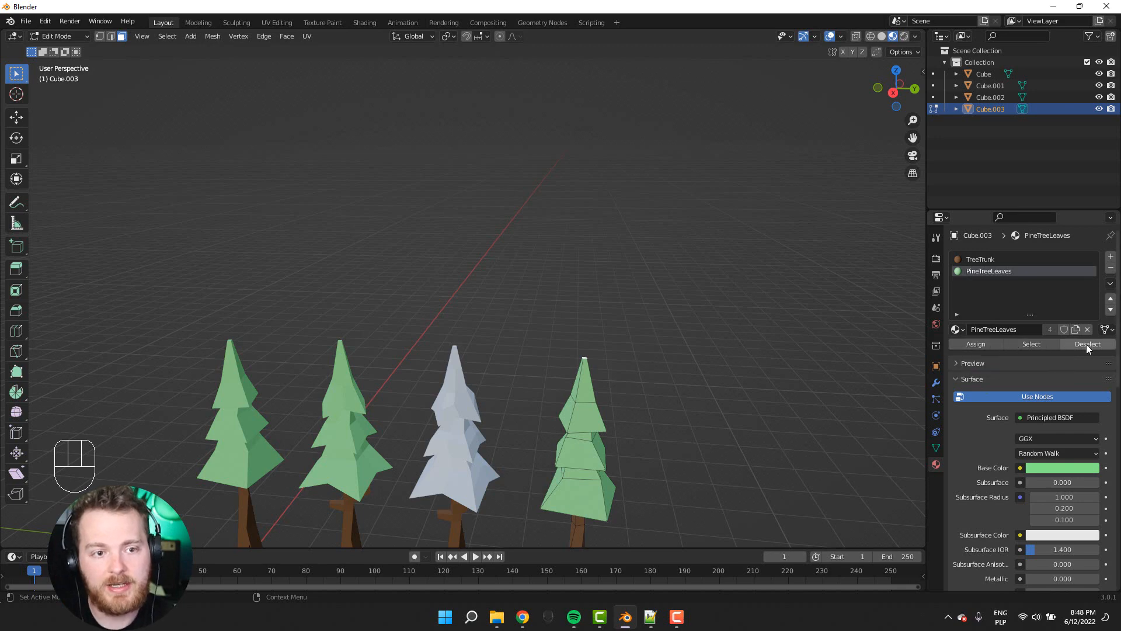
click(1026, 348)
middle_drag(734, 422, 737, 379)
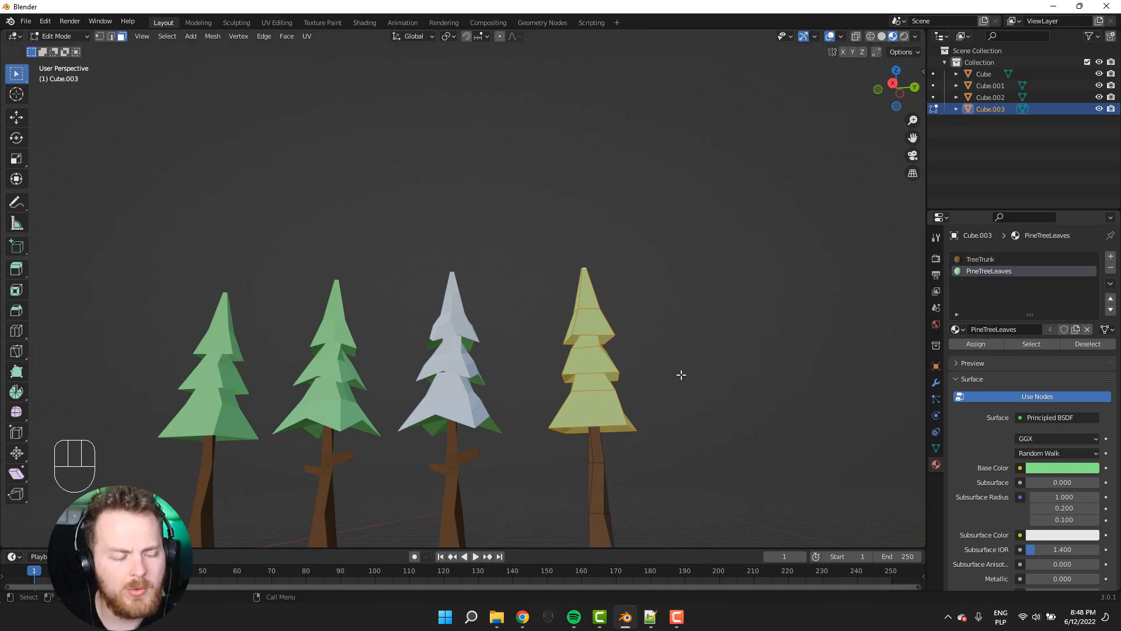
middle_drag(677, 353, 760, 374)
key(ctrl+t)
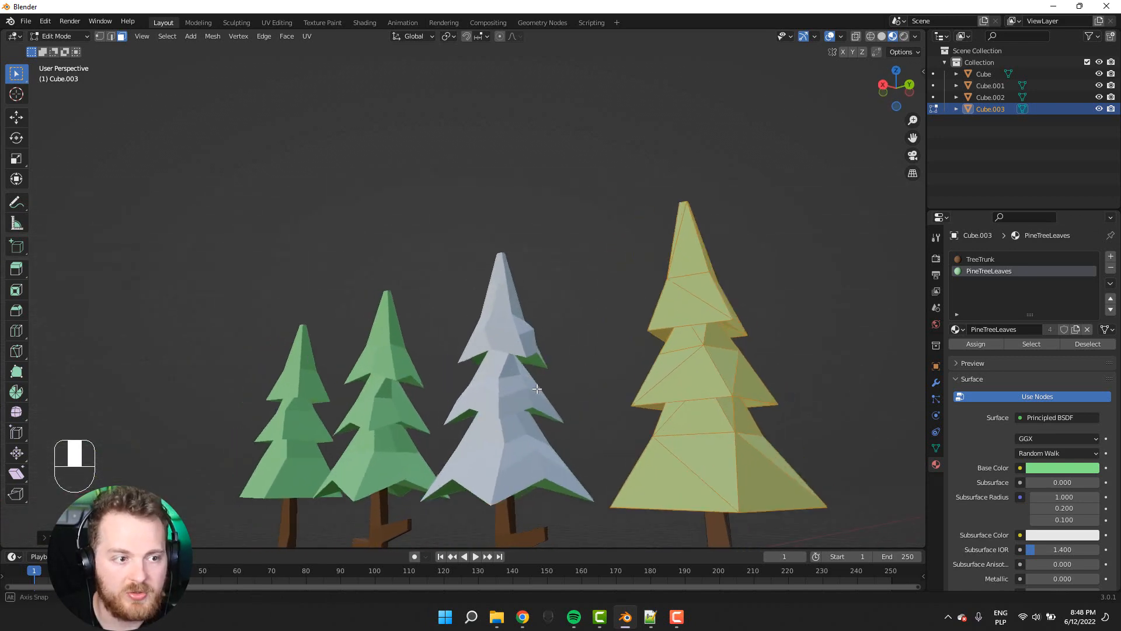
- Move individual vertices on the fourth tree's top and middle foliage tiers in vertex mode
key(1)
click(660, 354)
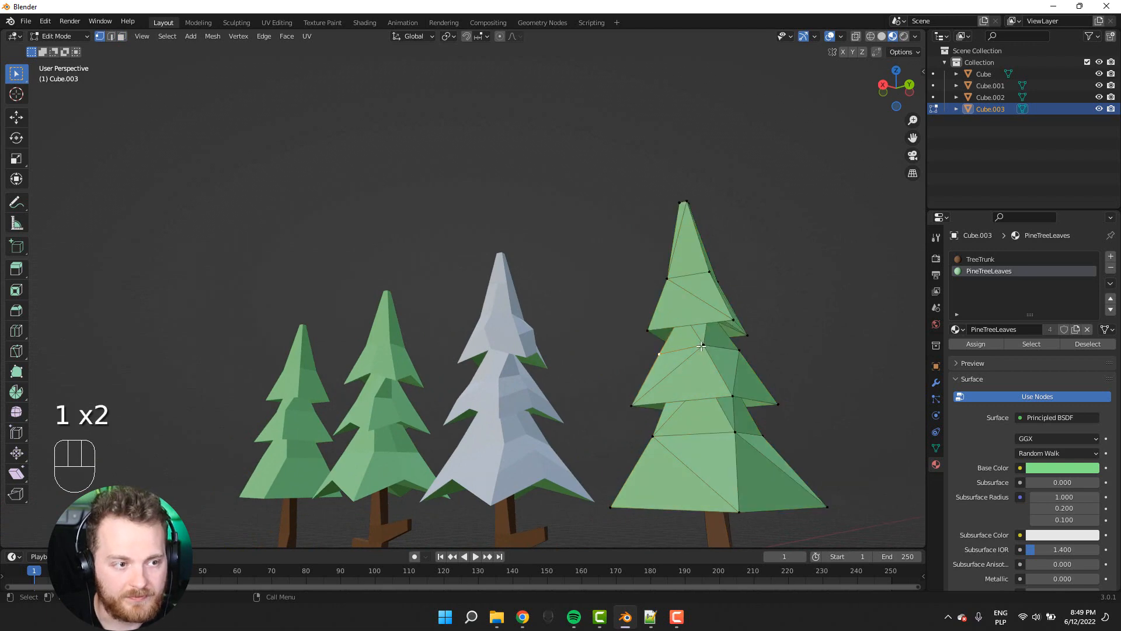
click(702, 346)
middle_drag(619, 374, 606, 406)
key(g)
click(671, 393)
click(633, 403)
key(g)
click(602, 387)
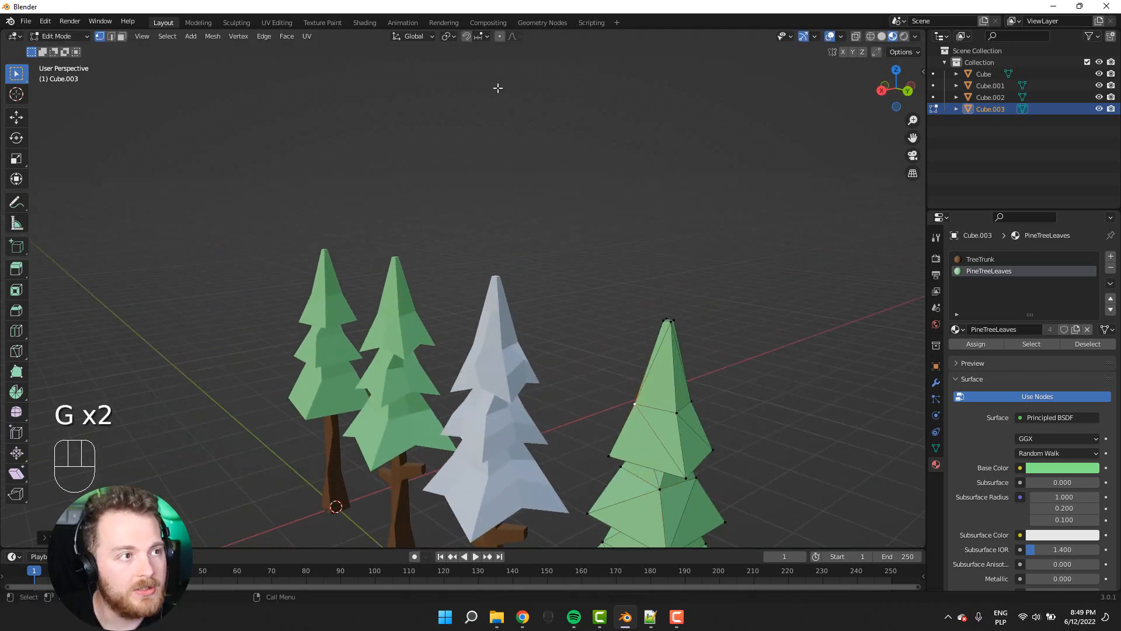
- Enable proportional editing with Random falloff and move the upper foliage vertex with an influence size of about 1.6 m
click(515, 36)
click(486, 170)
scroll(593, 300, down, 3)
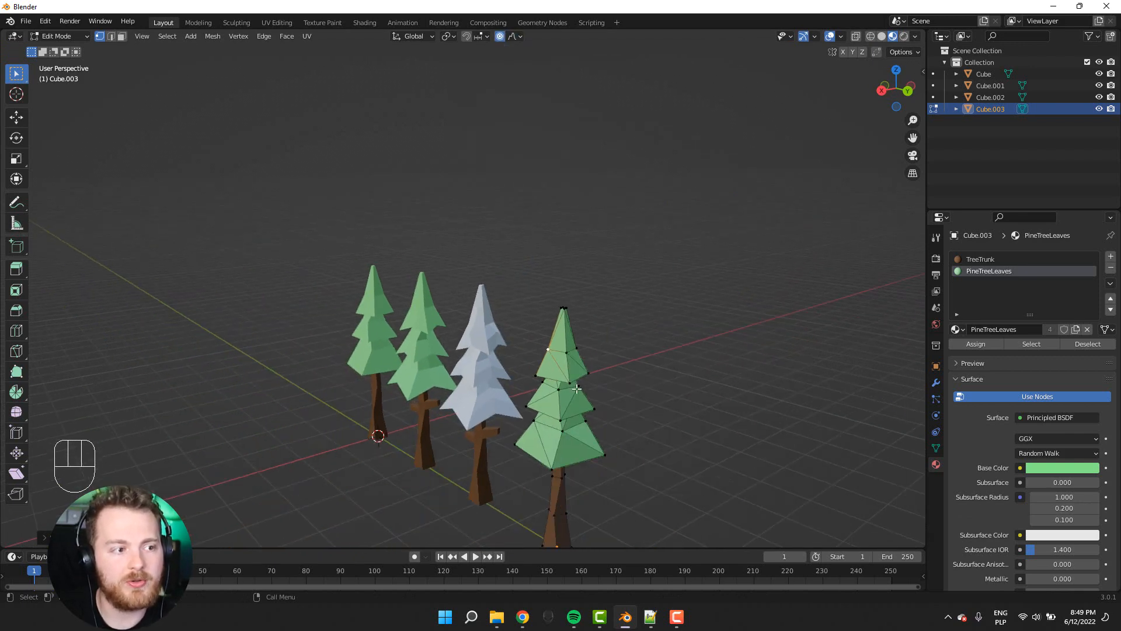
scroll(577, 388, down, 1)
key(g)
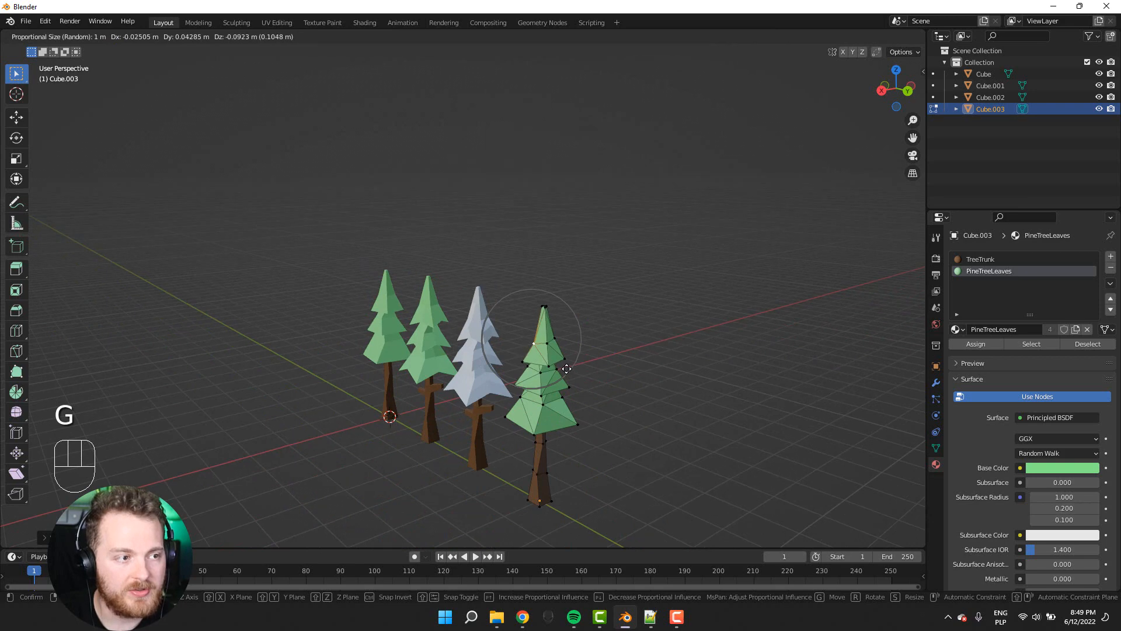
scroll(567, 369, down, 5)
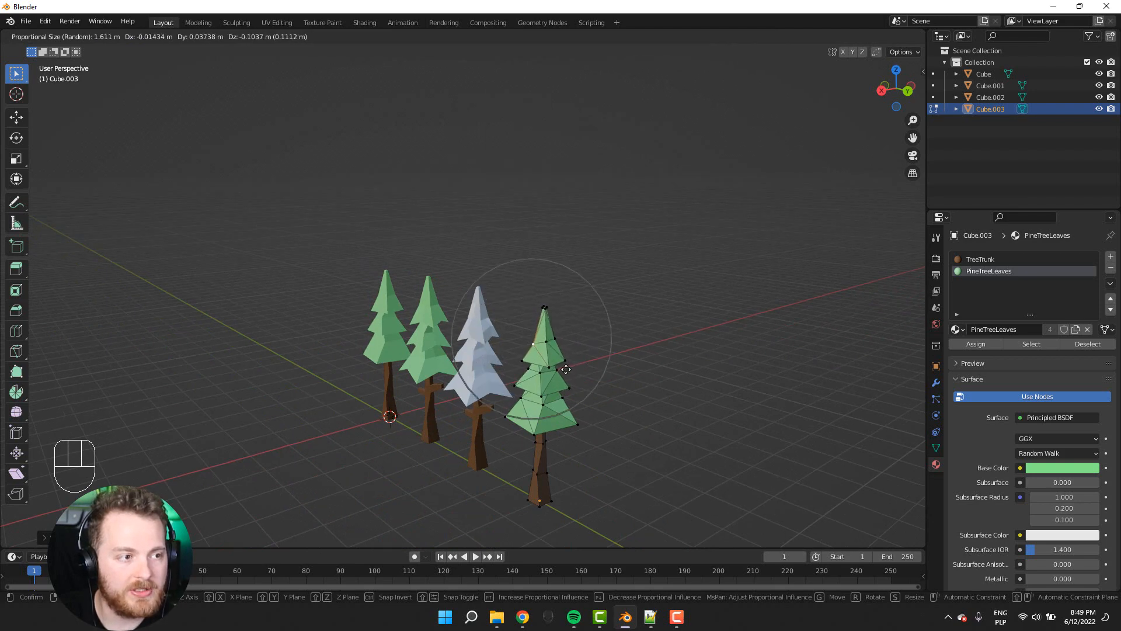
click(565, 371)
- Move outer vertices of the fourth tree's upper foliage with random proportional falloff to make its shape irregular
middle_drag(564, 371, 478, 392)
scroll(456, 398, up, 2)
shift+middle_drag(400, 391, 473, 299)
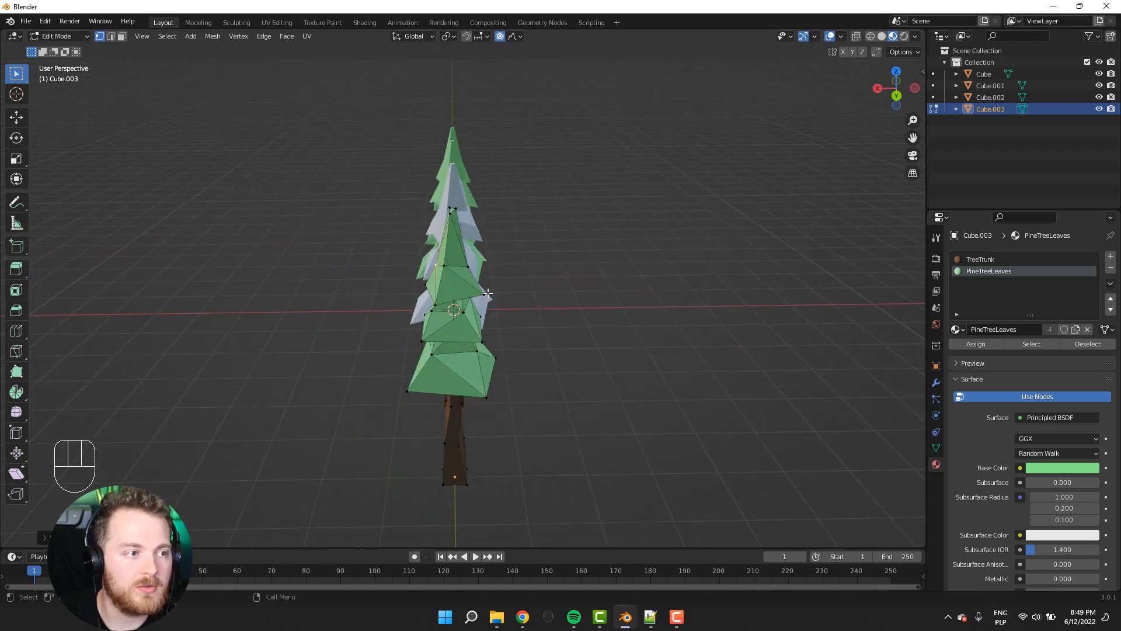
middle_drag(292, 327, 308, 315)
key(g)
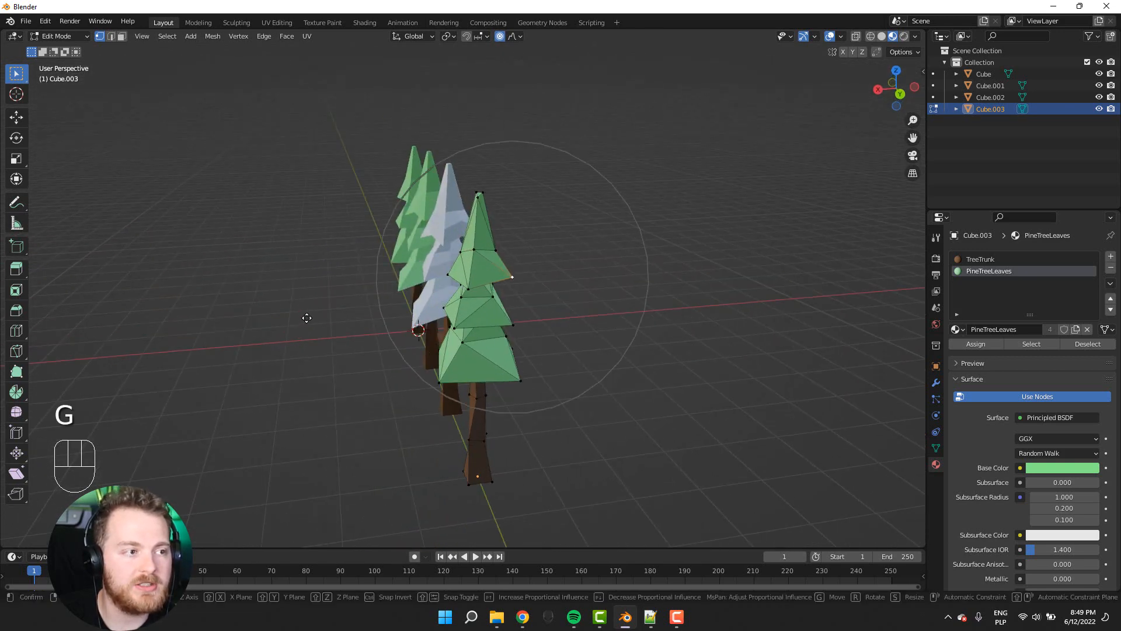
click(301, 313)
scroll(446, 351, up, 1)
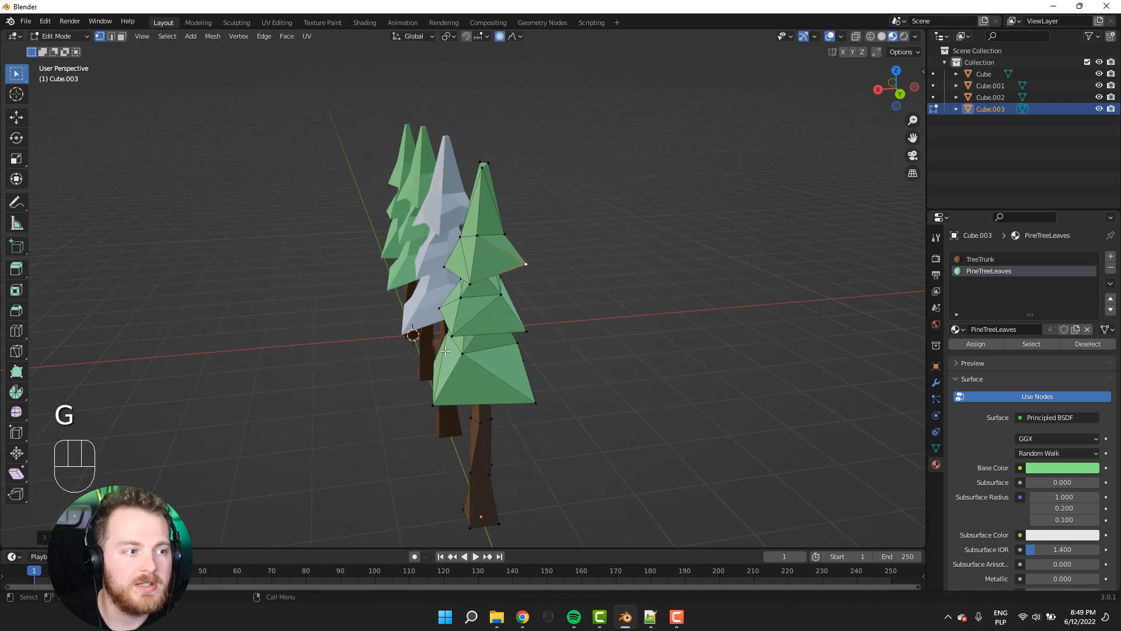
key(g)
middle_drag(299, 400, 345, 362)
click(315, 376)
key(g)
click(119, 355)
- Reposition more foliage vertices down to the lowest tier's corner, keeping the random proportional falloff
shift+middle_drag(533, 293, 516, 447)
key(g)
click(479, 305)
scroll(486, 361, up, 1)
key(g)
click(300, 352)
click(564, 388)
key(g)
click(564, 391)
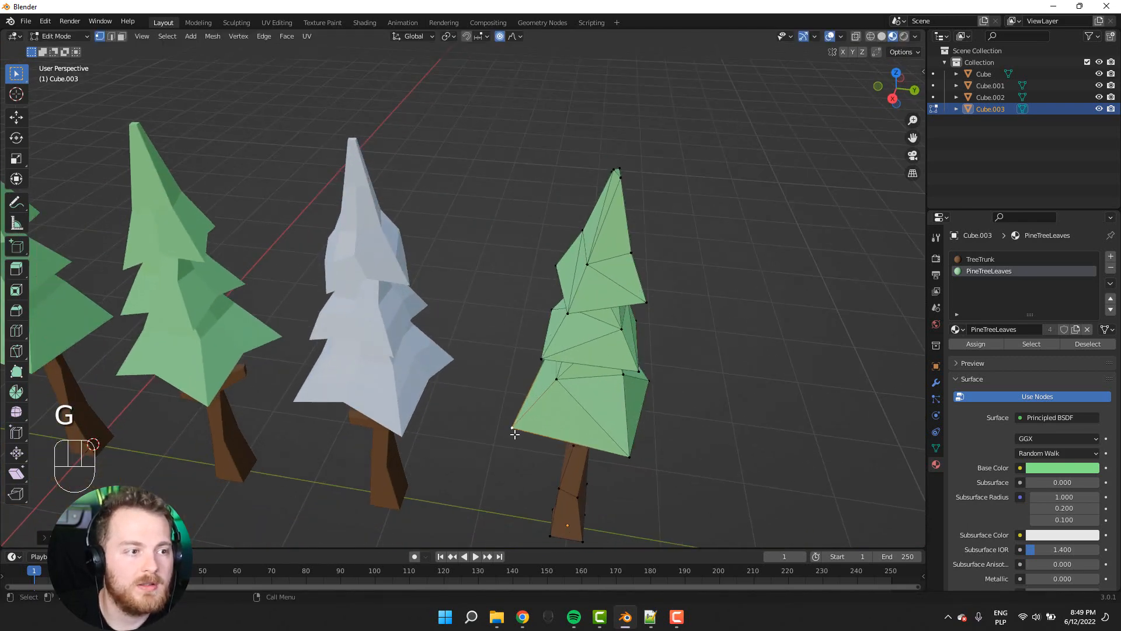
- Examine the reshaped fourth tree from several sides beside the other trees
key(Tab)
middle_drag(500, 374, 528, 287)
key(Tab)
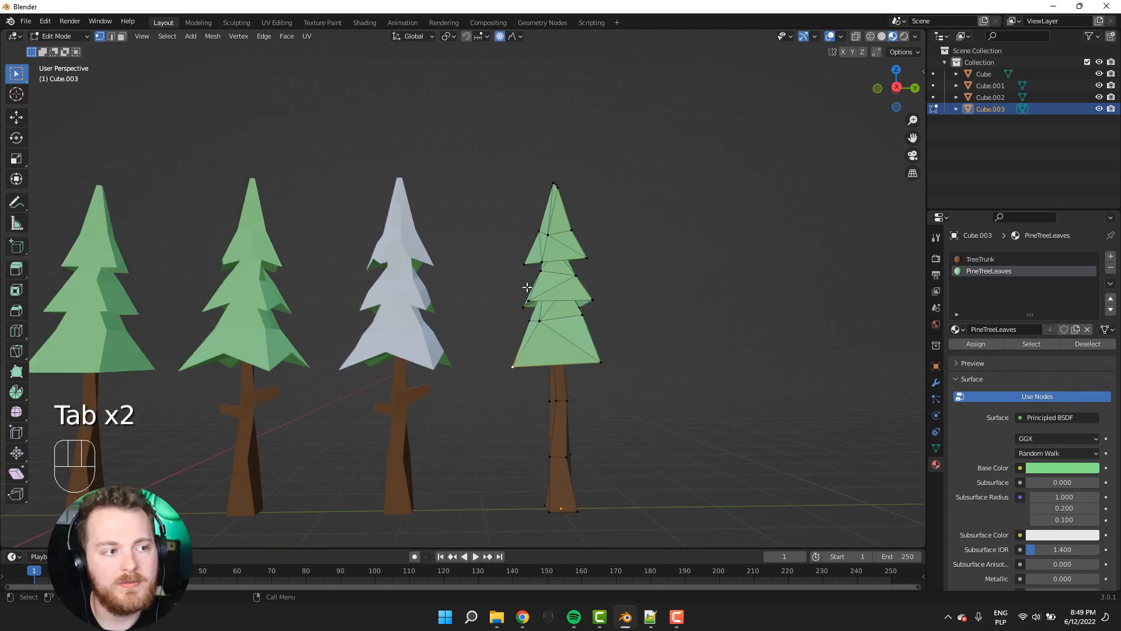
middle_drag(508, 328, 485, 339)
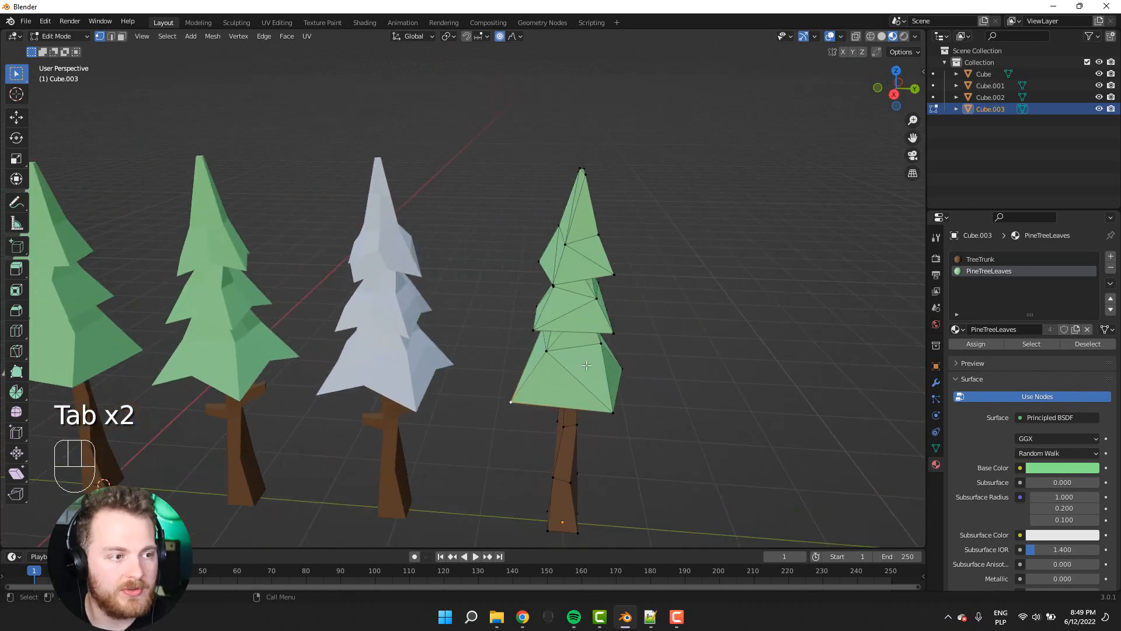
middle_drag(587, 366, 605, 429)
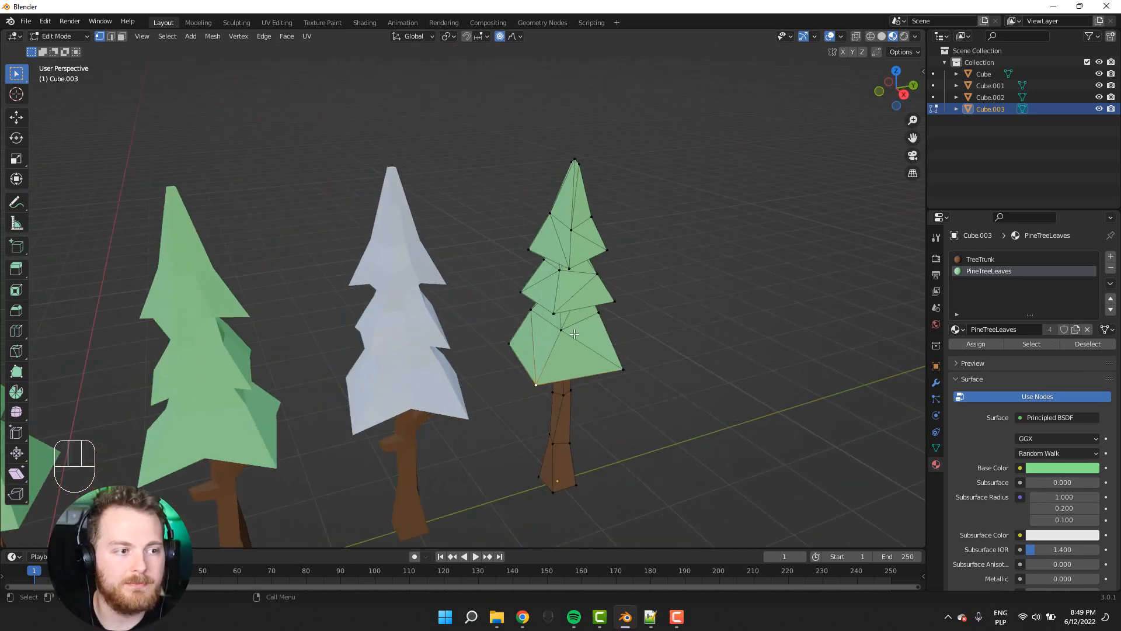
middle_drag(575, 334, 272, 368)
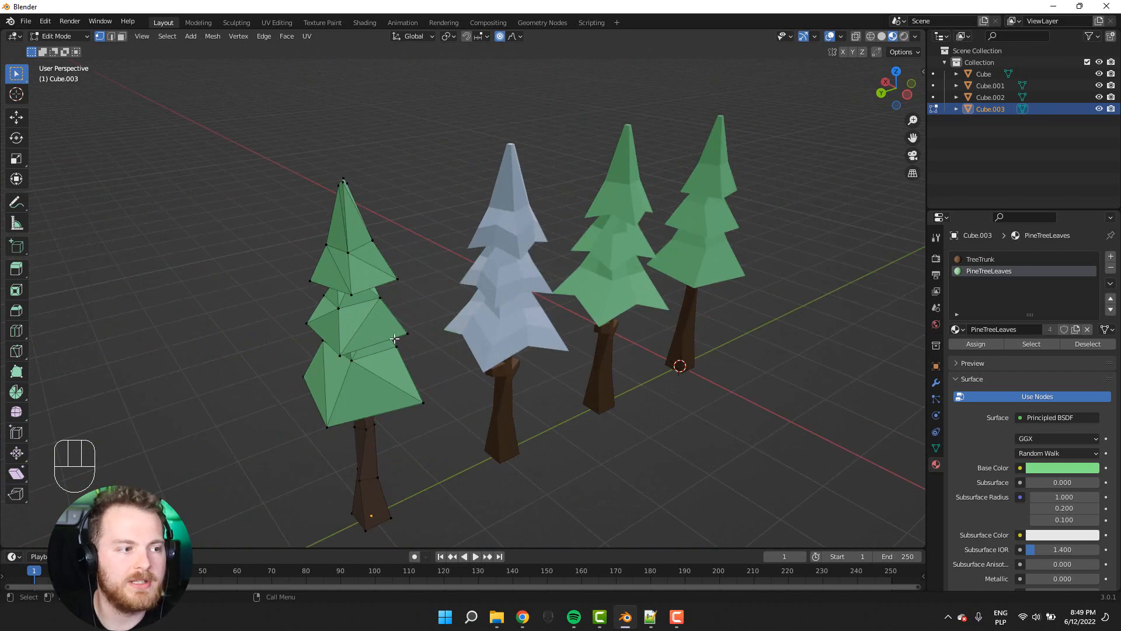
middle_drag(395, 339, 515, 444)
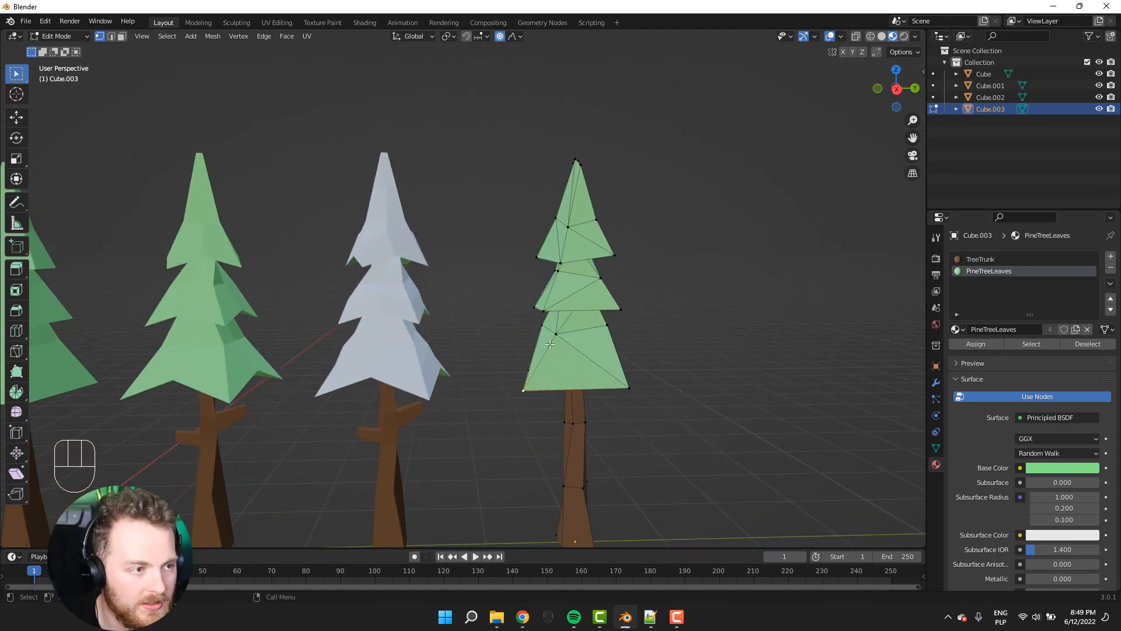
- Knife-cut vertical edges down the middle of the side faces of the fourth tree's lowest foliage tier
middle_drag(574, 366, 543, 378)
key(k)
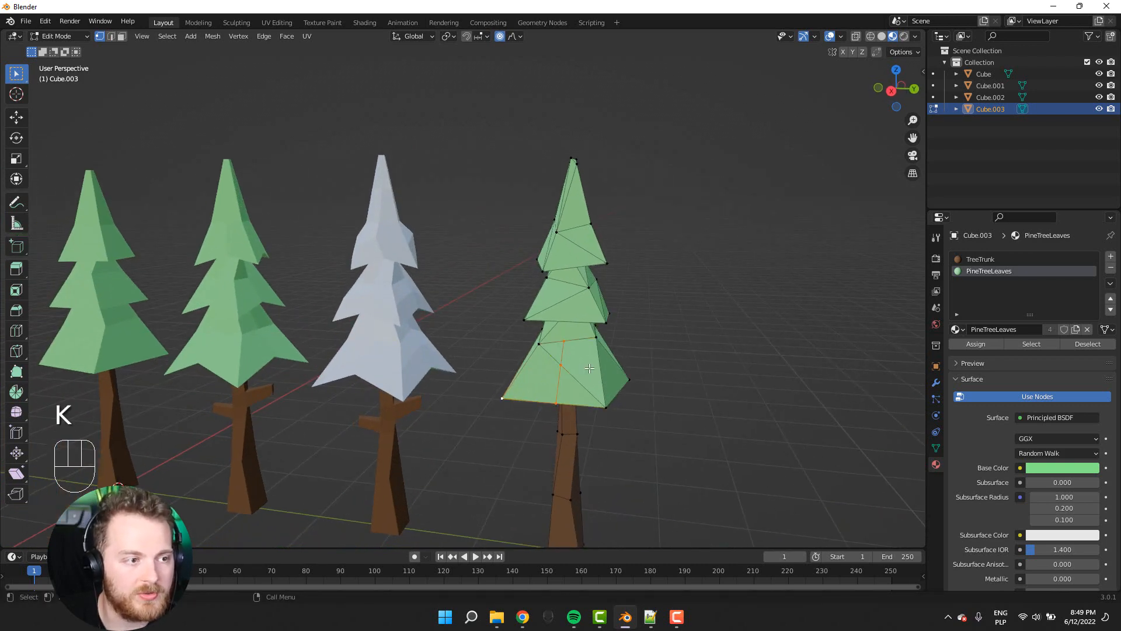
middle_drag(569, 332, 512, 403)
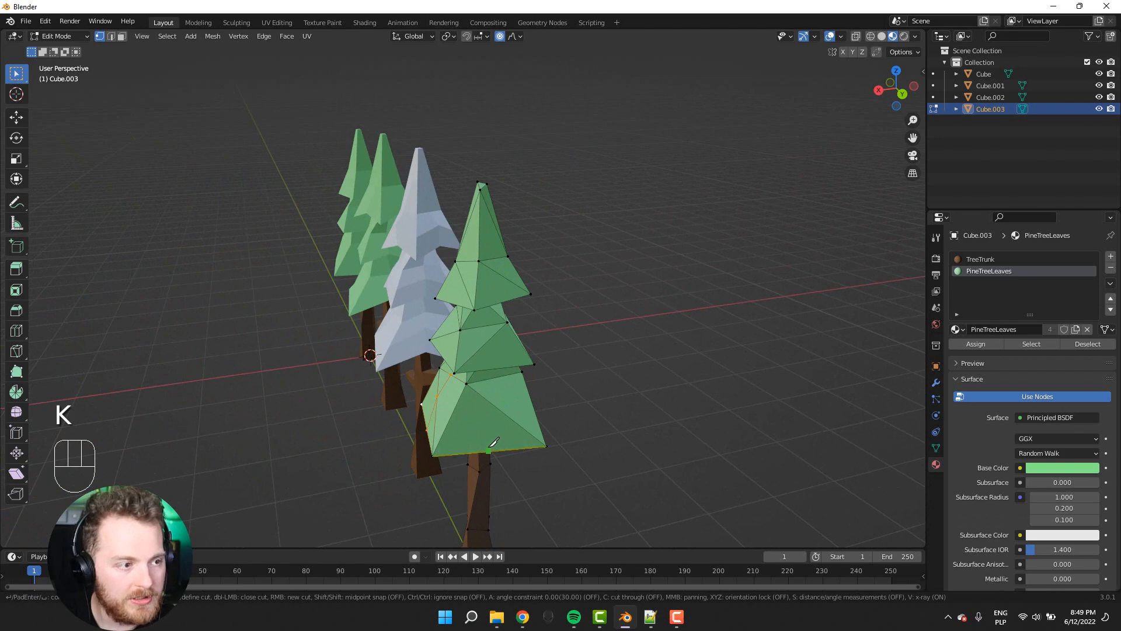
middle_drag(541, 398, 292, 355)
click(361, 329)
key(Return)
key(k)
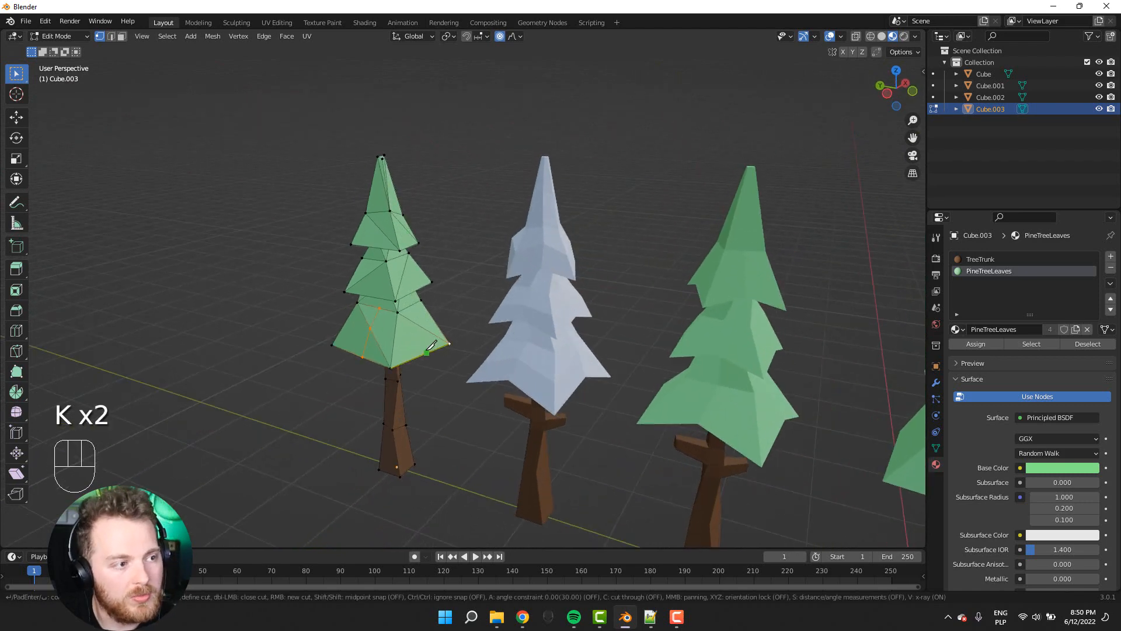
middle_drag(415, 303, 553, 413)
- Turn off proportional editing and raise the cut vertices on the lowest tier's front bottom edges along Z
key(1)
key(g)
key(z)
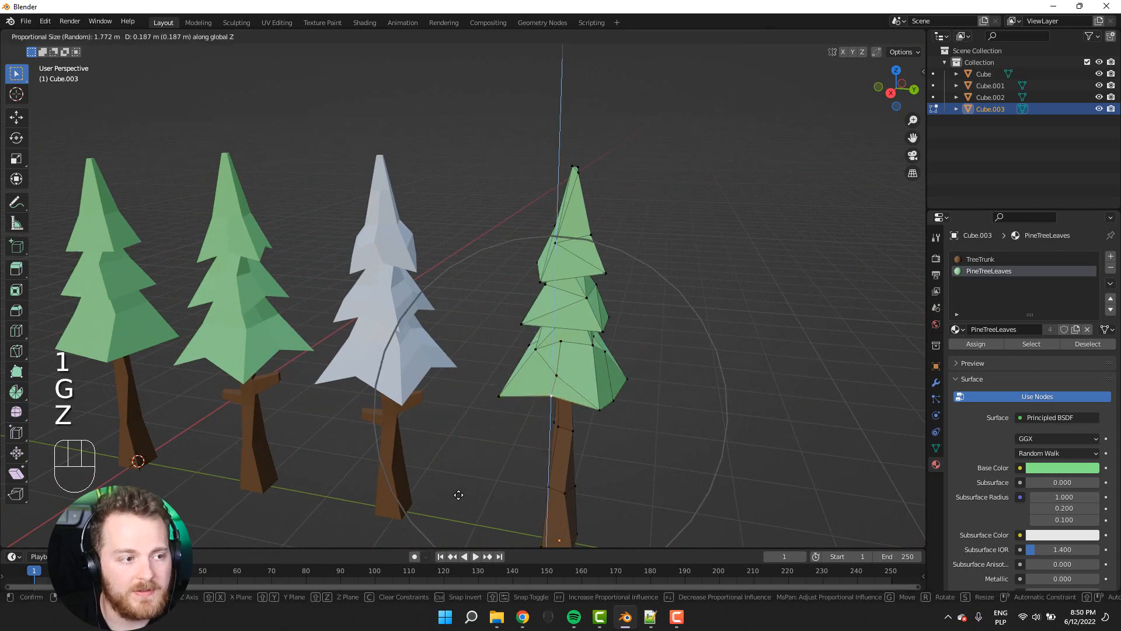
click(466, 495)
key(o)
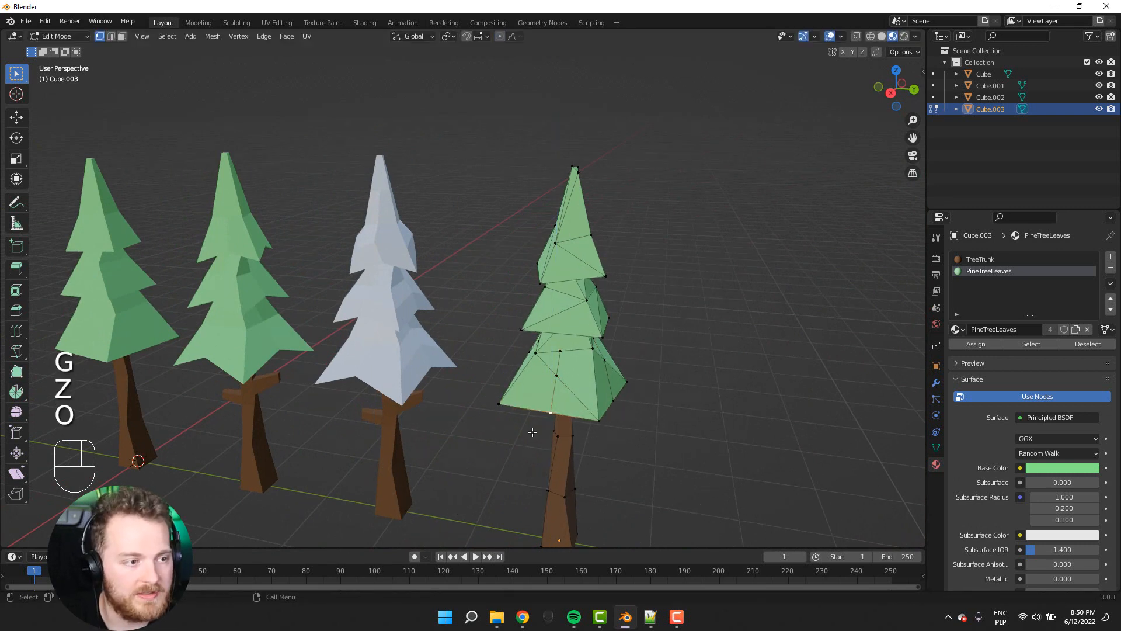
key(g)
key(z)
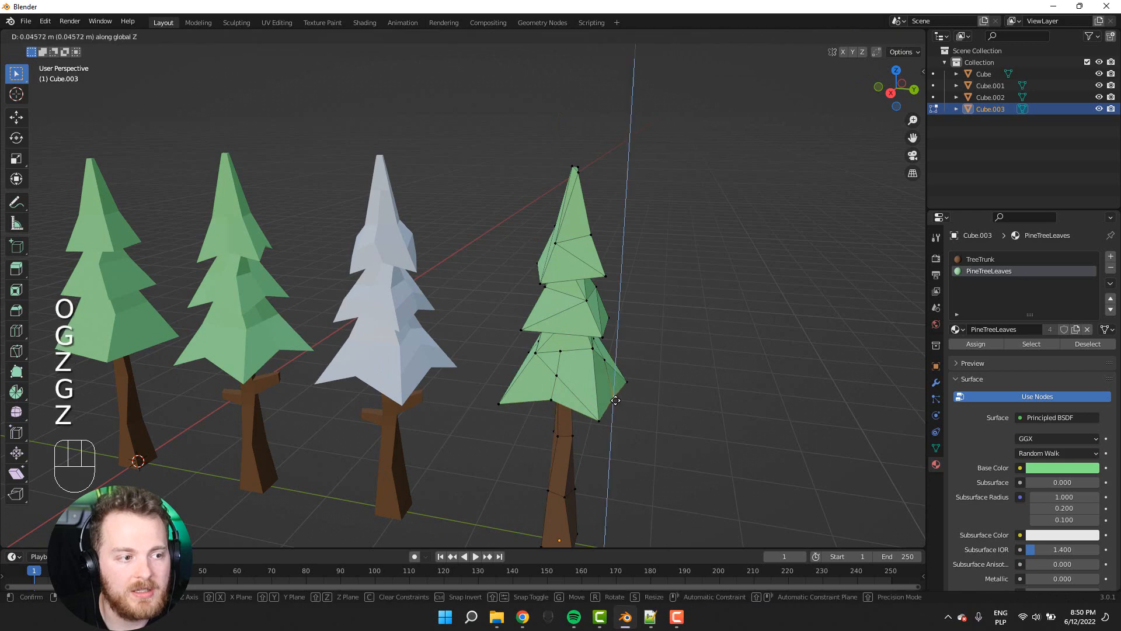
click(619, 400)
- Raise the cut vertices on the bottom edges of the lowest tier's rear sides along Z
middle_drag(621, 400, 348, 350)
click(363, 394)
key(g)
key(z)
click(368, 386)
key(g)
key(z)
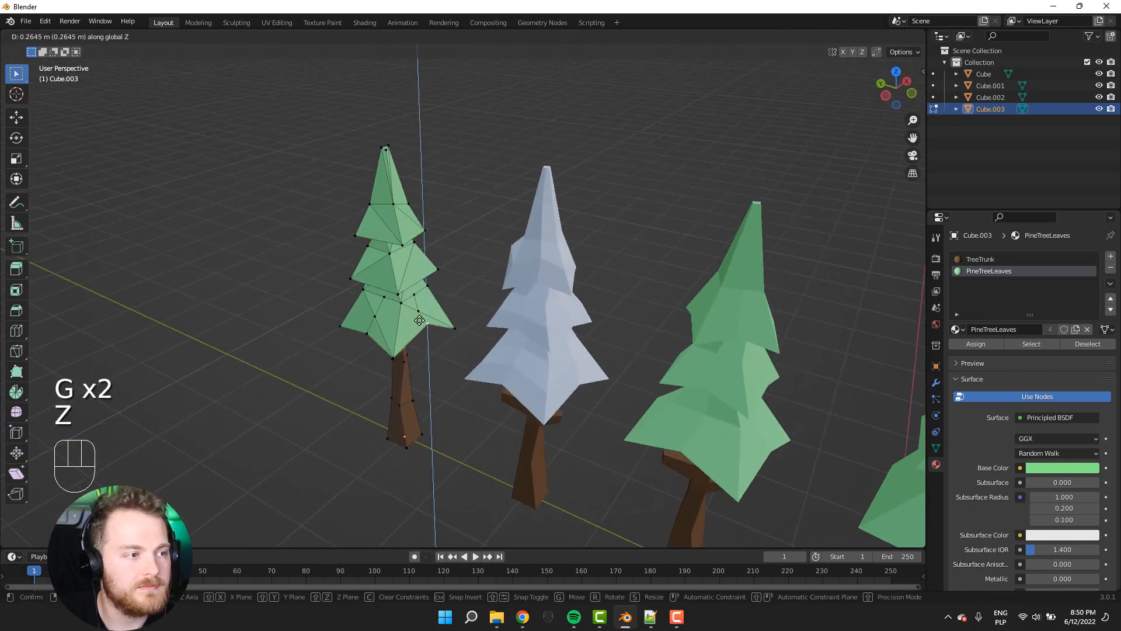
click(421, 339)
- Select all of the fourth tree's foliage faces by growing the selection from its top face down to the lowest tier's underside
key(Tab)
middle_drag(421, 338, 707, 367)
key(Tab)
key(2)
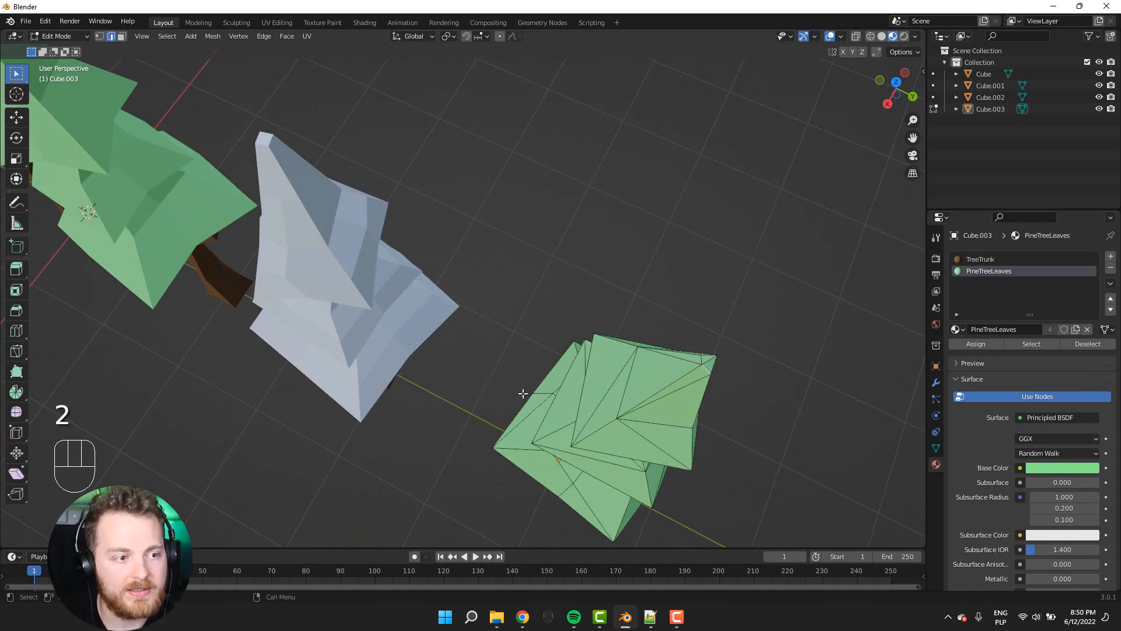
middle_drag(523, 394, 705, 293)
key(3)
middle_drag(507, 330, 525, 346)
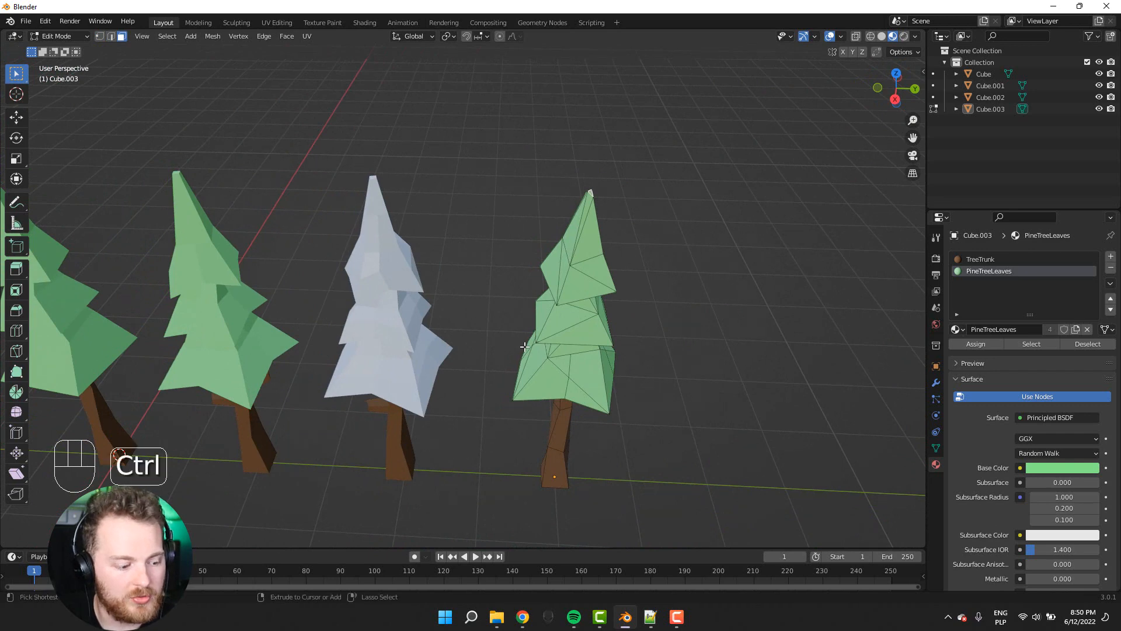
key(ctrl+KP_Add)
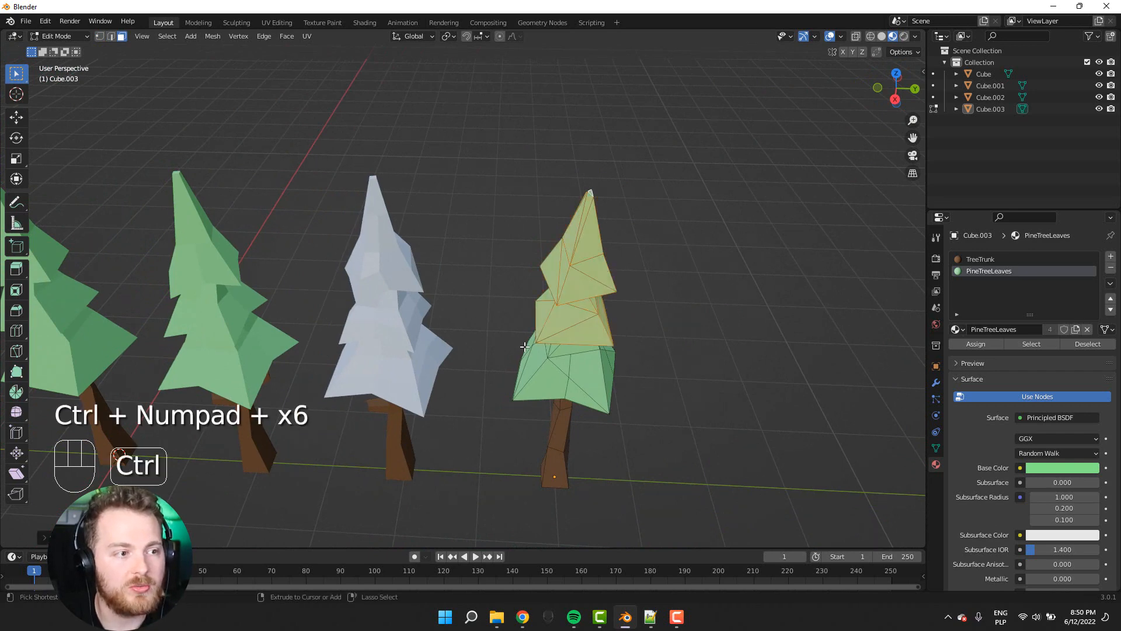
middle_drag(519, 343, 468, 230)
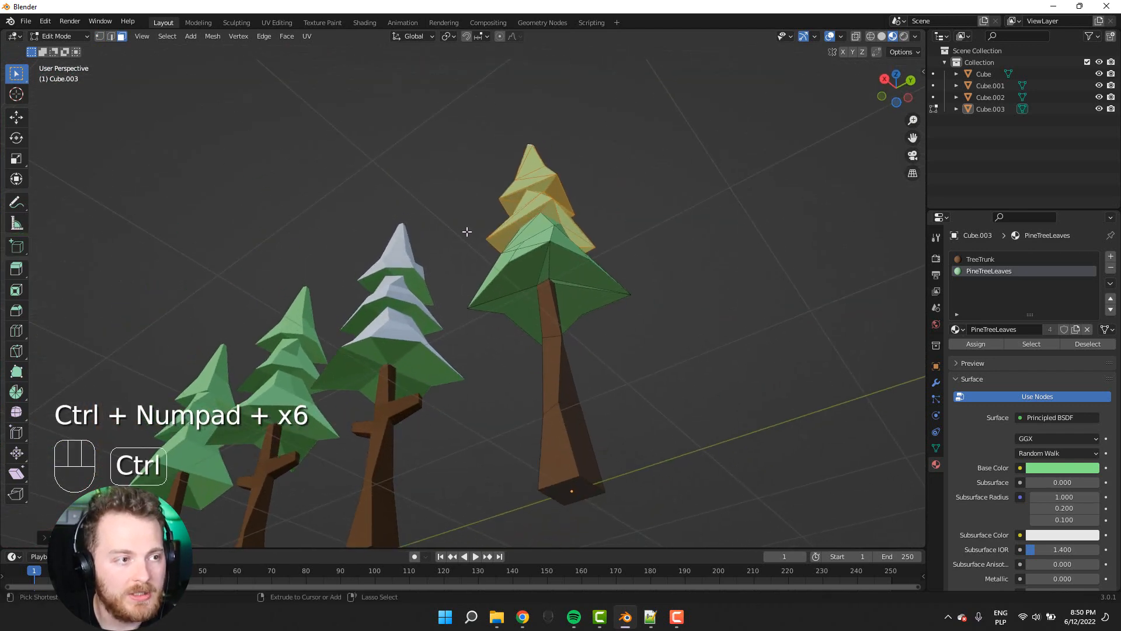
key(ctrl+KP_Add)
key(ctrl+KP_Add)
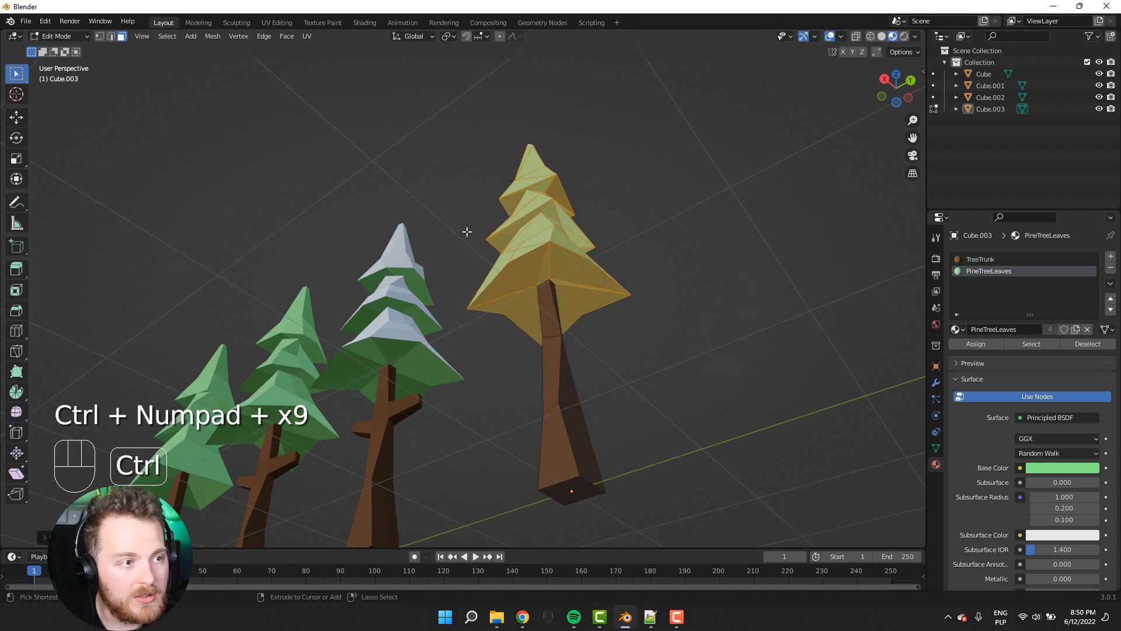
middle_drag(467, 232, 559, 326)
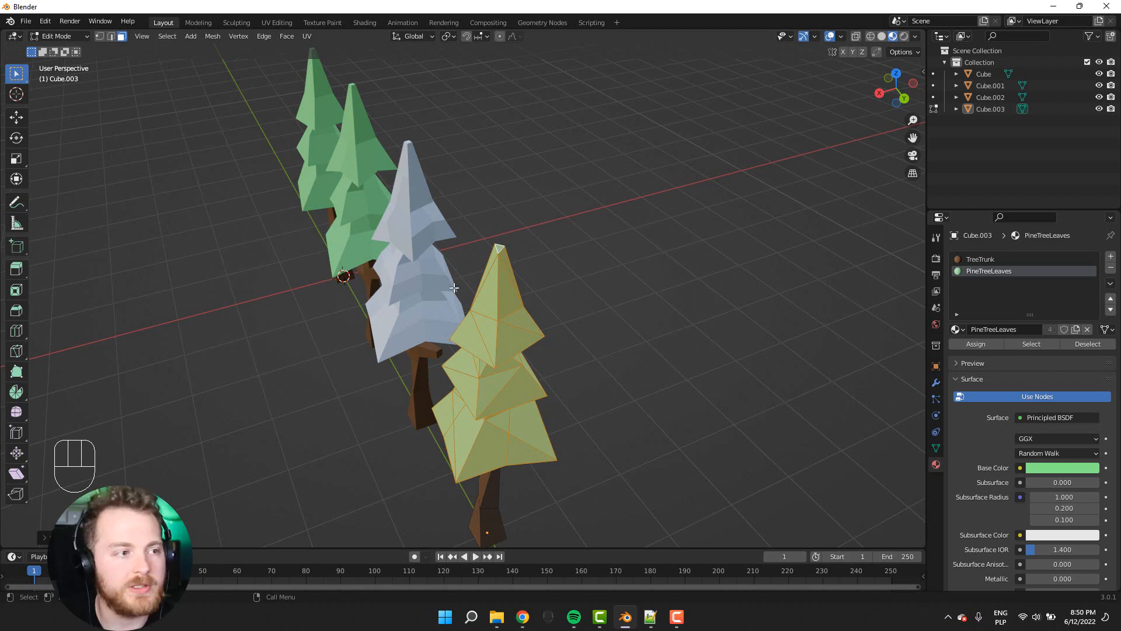
middle_drag(291, 387, 186, 346)
click(187, 345)
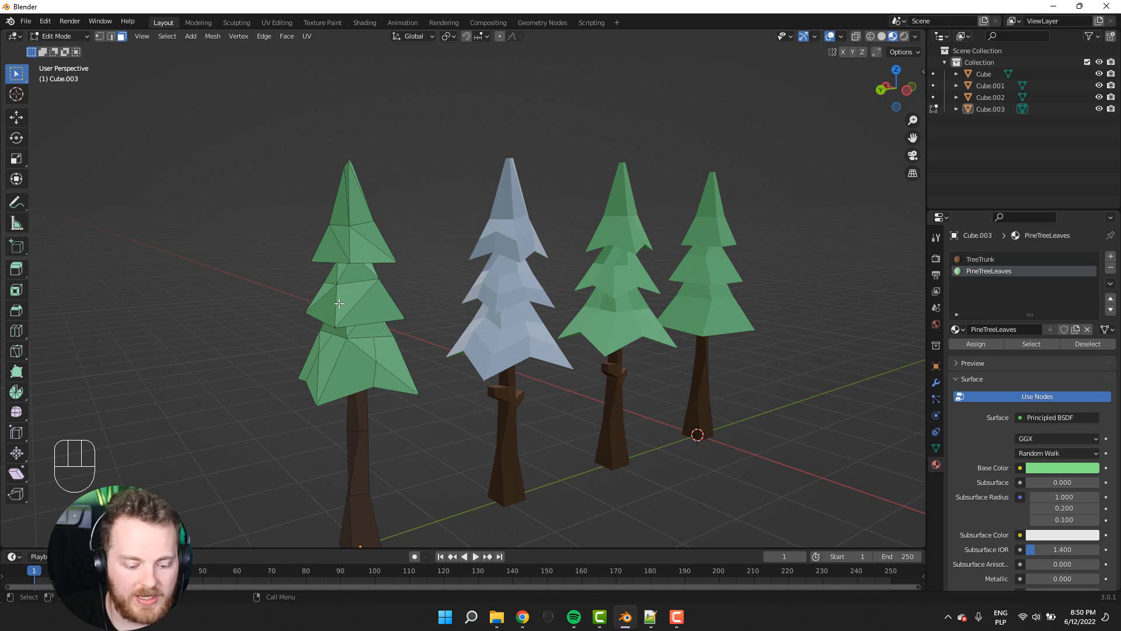
alt+middle_drag(310, 306, 466, 299)
alt+click(532, 324)
middle_drag(358, 308, 467, 250)
key(ctrl+z)
key(ctrl+z)
key(ctrl+z)
key(ctrl+z)
key(ctrl+z)
key(ctrl+z)
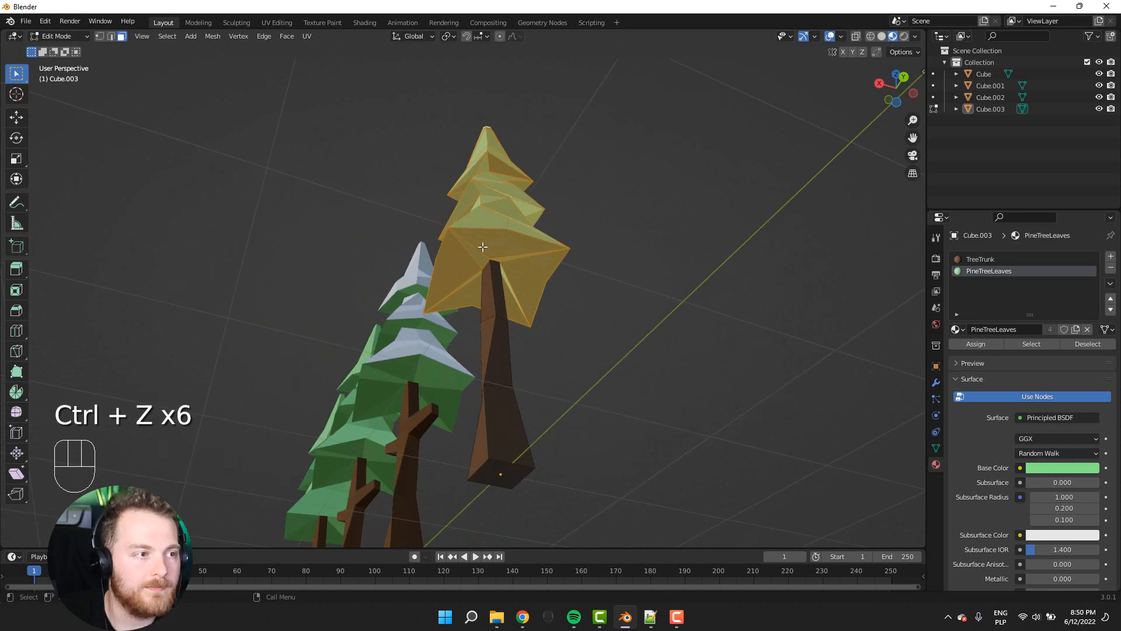
- Deselect the underside faces of the fourth tree's lowest foliage tier, keeping the rest of the foliage selected
middle_click(513, 242)
key(3)
scroll(513, 242, up, 2)
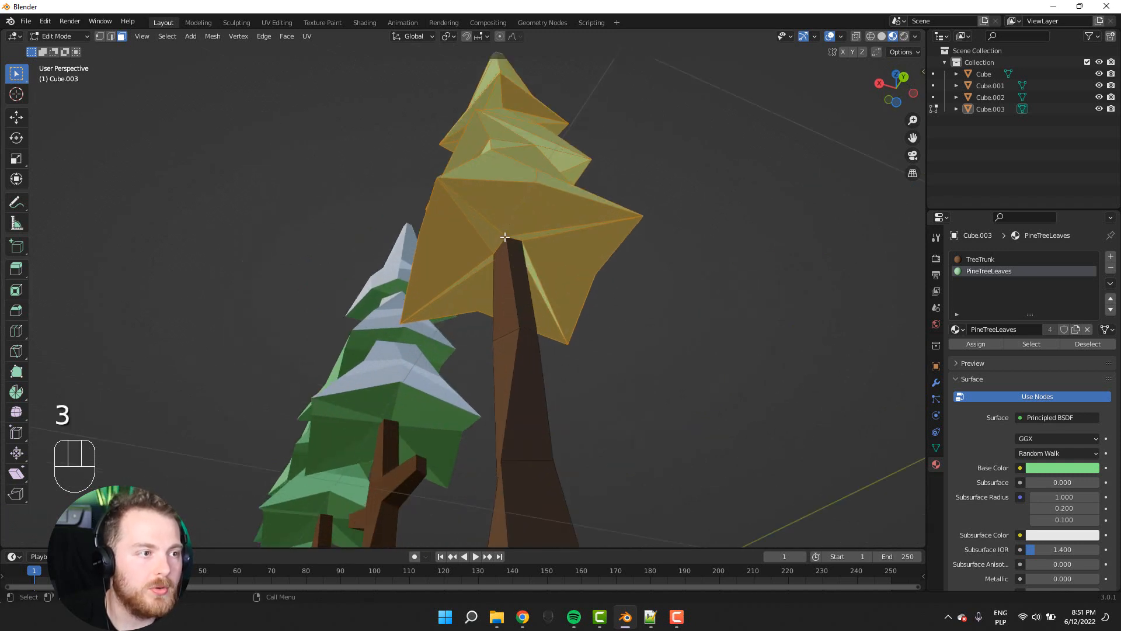
shift+click(509, 210)
shift+click(536, 225)
shift+click(538, 227)
shift+click(549, 245)
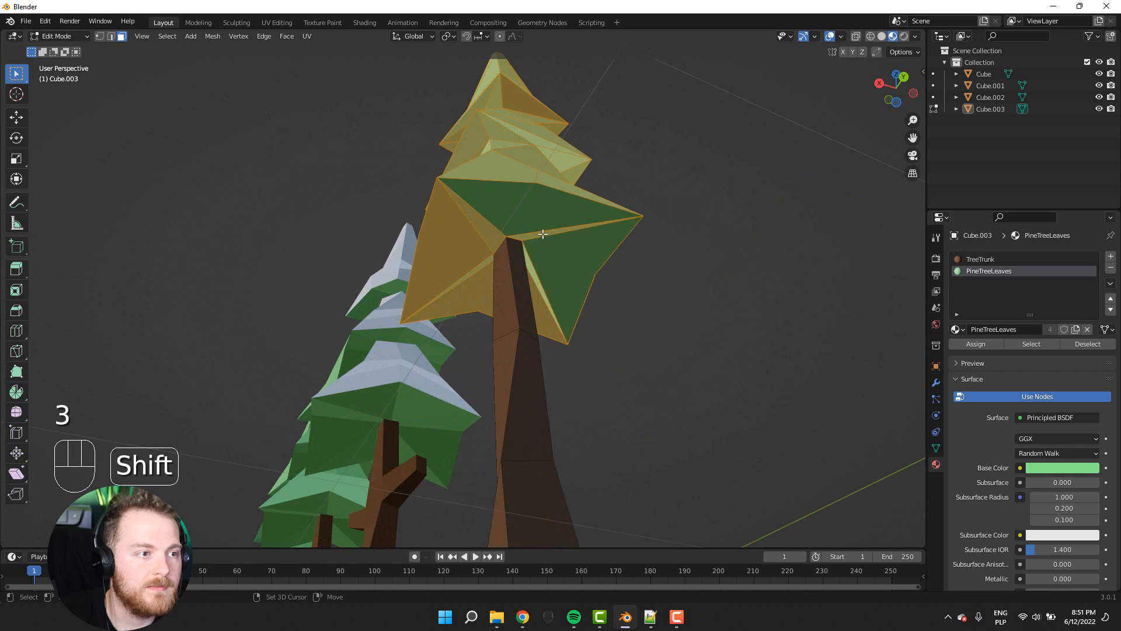
shift+click(544, 234)
shift+click(534, 273)
shift+click(532, 289)
shift+click(458, 292)
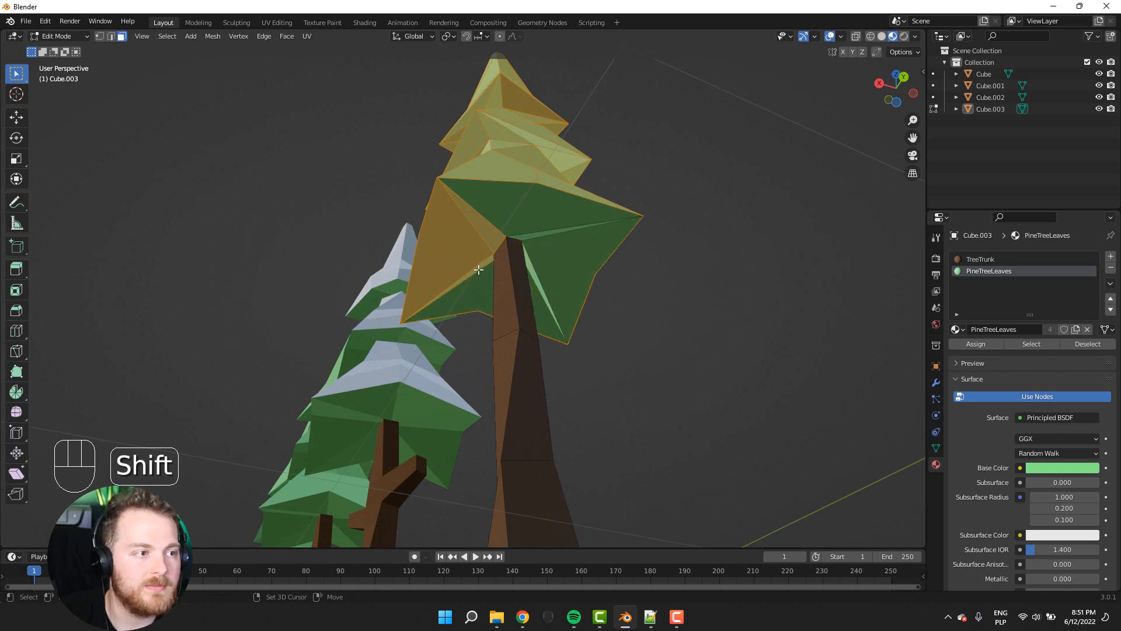
shift+click(478, 269)
shift+click(457, 252)
shift+click(479, 230)
- Deselect the underside faces around the fourth tree's middle foliage tier
middle_drag(479, 230, 500, 124)
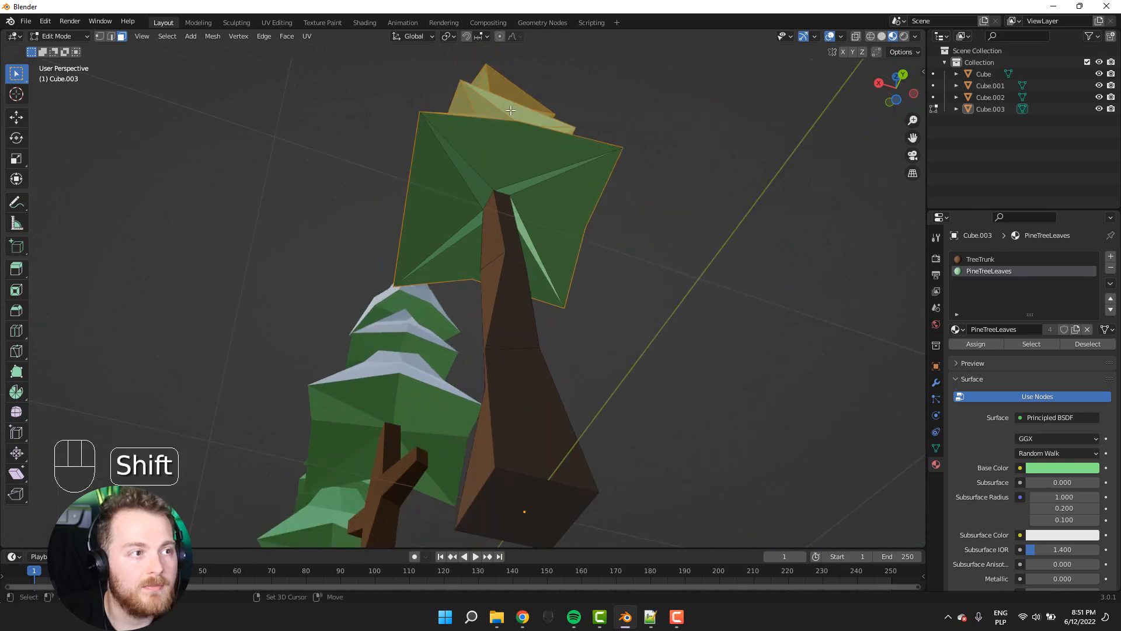
shift+click(511, 111)
shift+click(486, 108)
shift+click(463, 105)
middle_drag(415, 108, 496, 121)
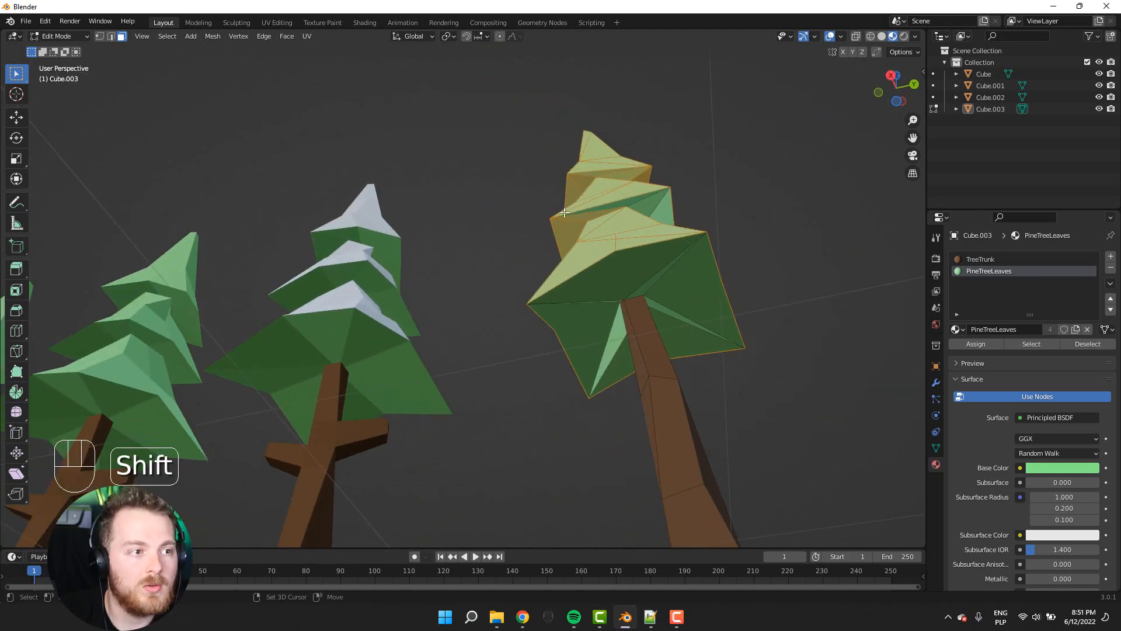
shift+click(570, 215)
shift+click(568, 231)
middle_drag(517, 232, 739, 214)
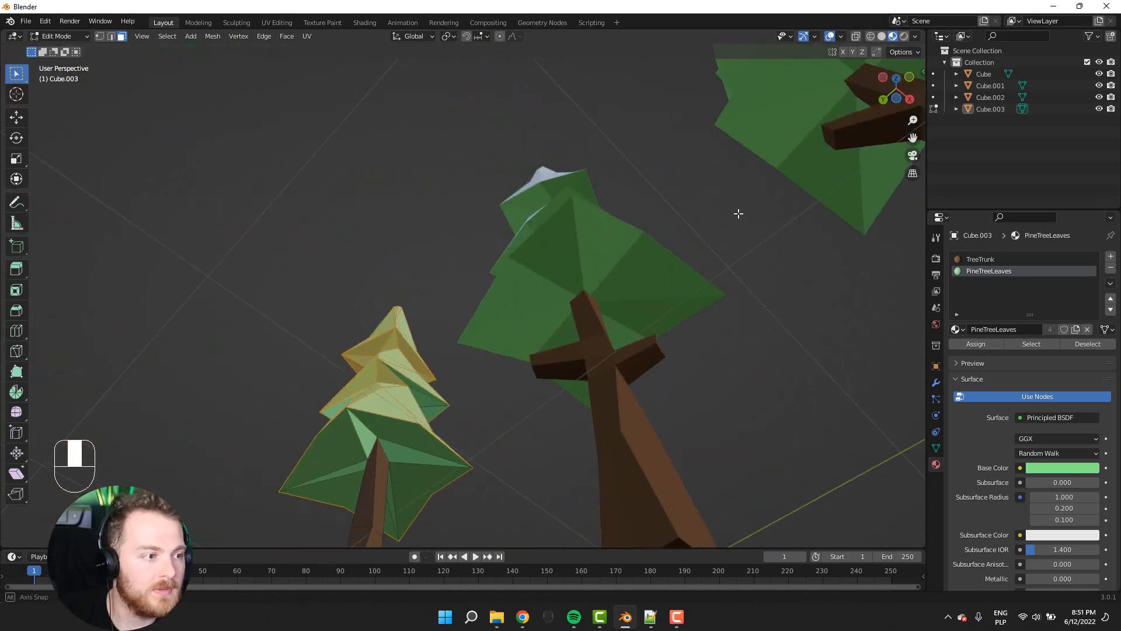
shift+click(379, 376)
shift+click(357, 384)
- Deselect the underside faces around the fourth tree's top foliage tier
middle_drag(313, 371, 432, 396)
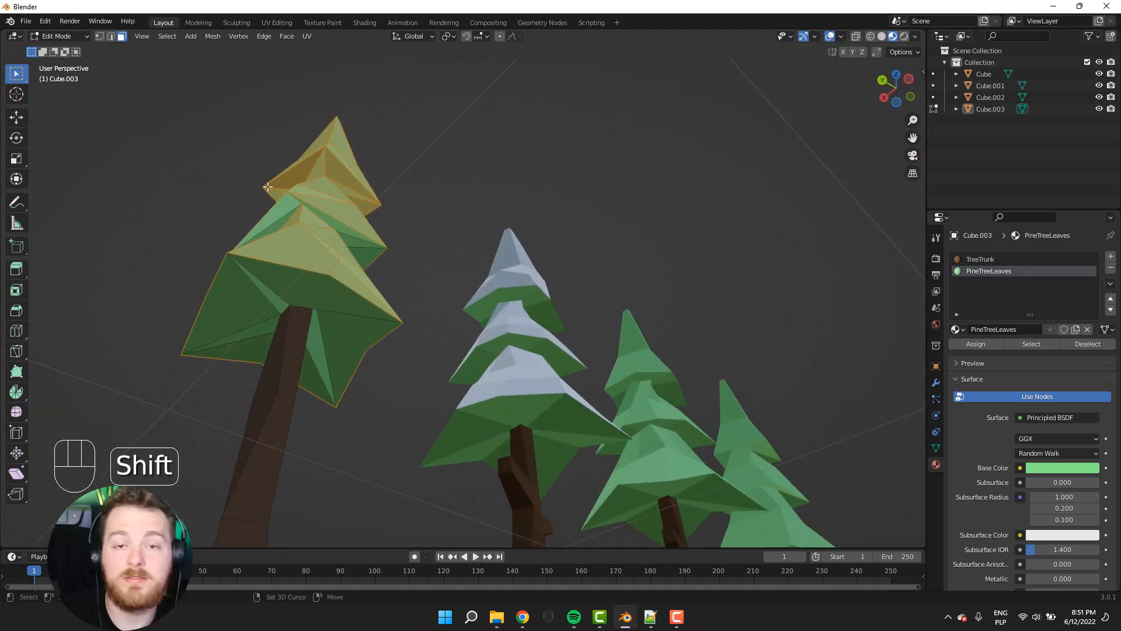
middle_drag(268, 187, 280, 236)
shift+click(326, 208)
shift+click(309, 213)
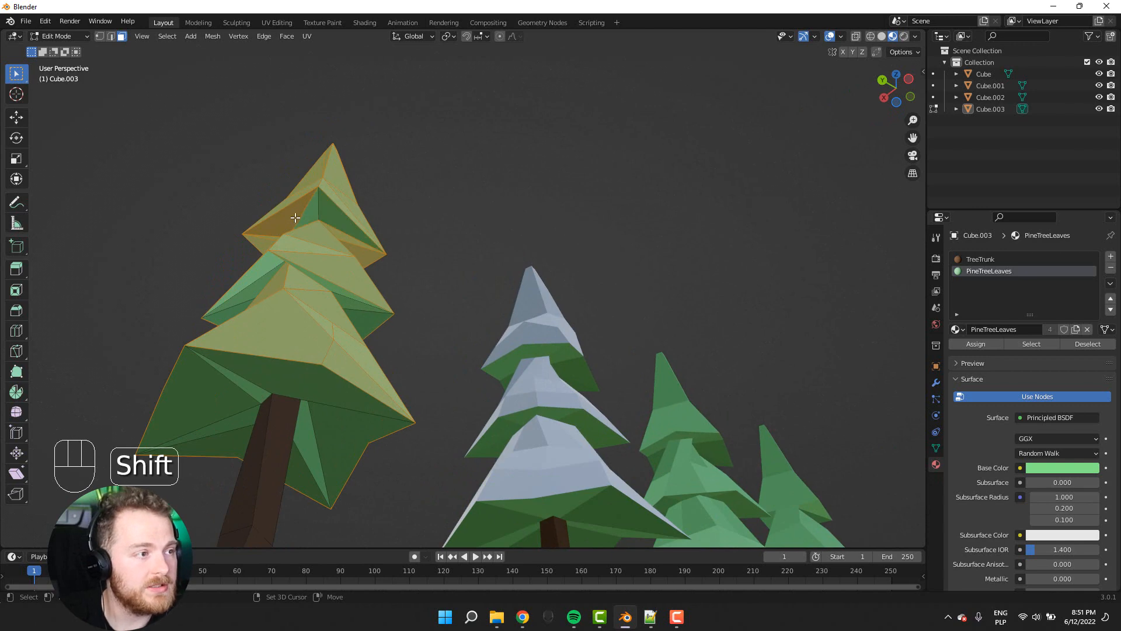
shift+click(262, 241)
shift+click(282, 225)
middle_drag(283, 223, 152, 190)
shift+click(441, 344)
middle_drag(442, 345, 447, 321)
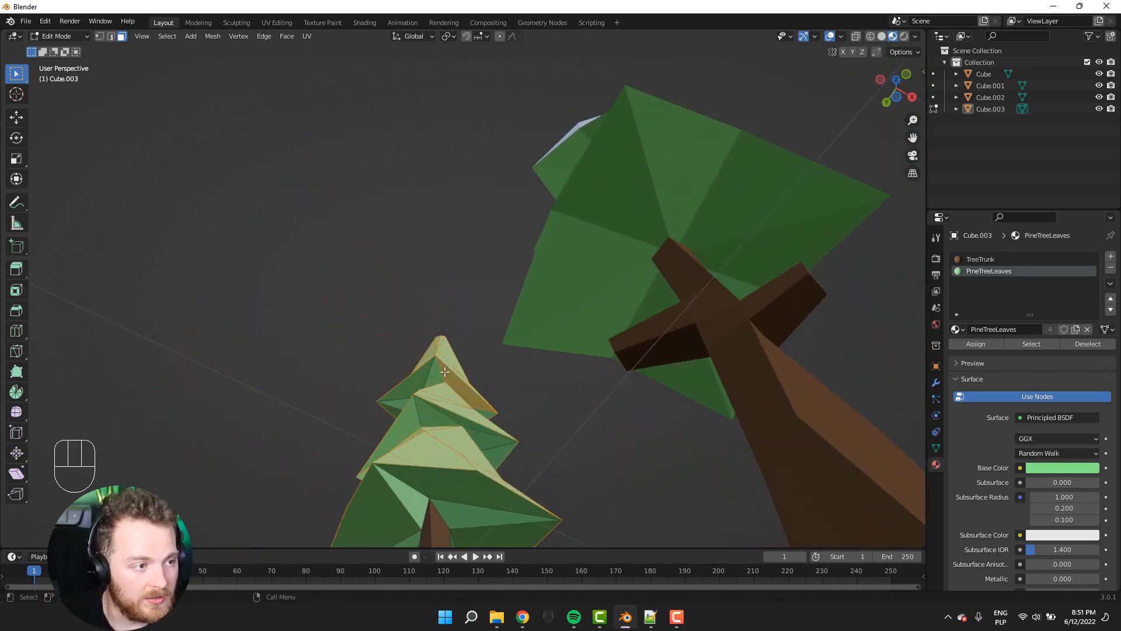
shift+click(462, 392)
shift+click(467, 398)
- Add a material slot with the Snow material to the fourth tree, assign it to the selected foliage faces and leave Edit Mode
middle_drag(467, 398, 1070, 259)
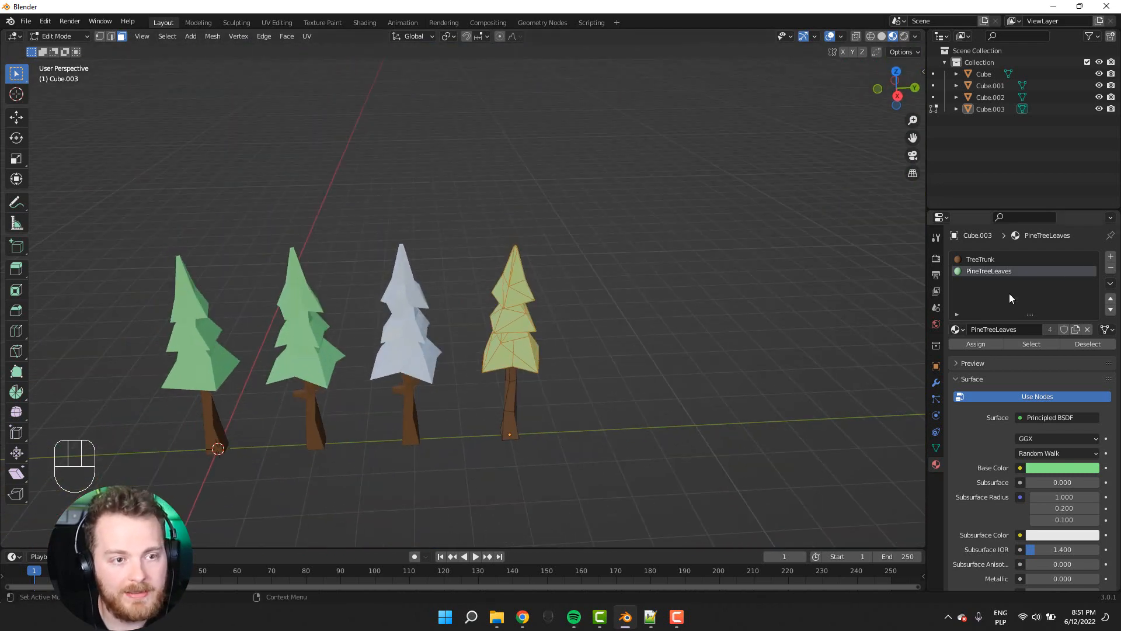
click(1111, 256)
click(959, 329)
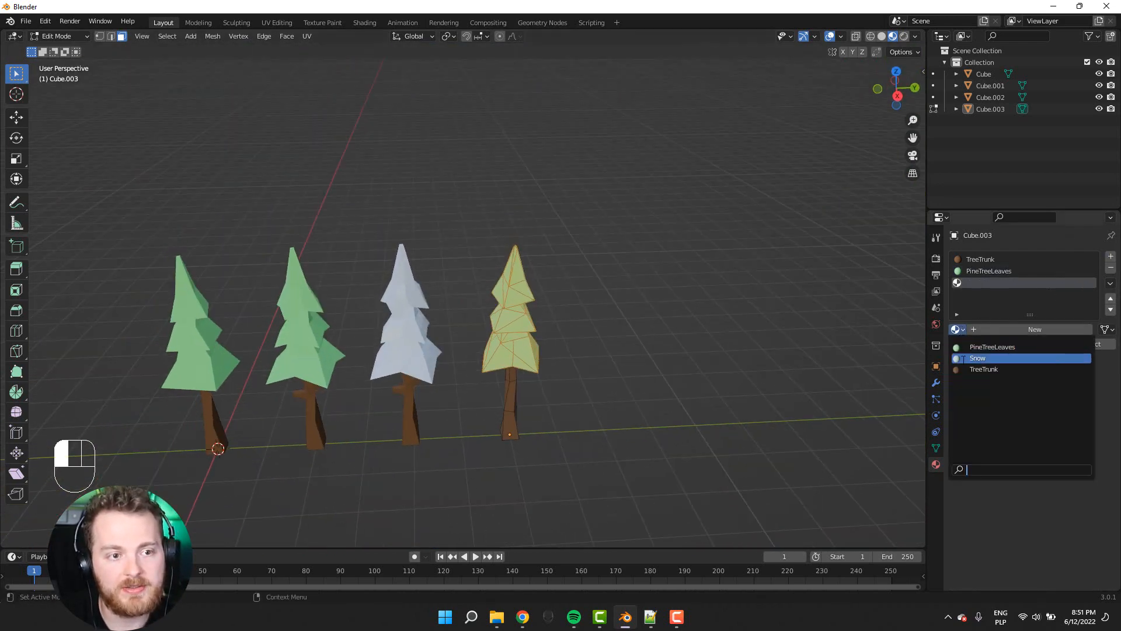
click(962, 358)
click(972, 346)
key(Tab)
middle_drag(698, 371, 717, 288)
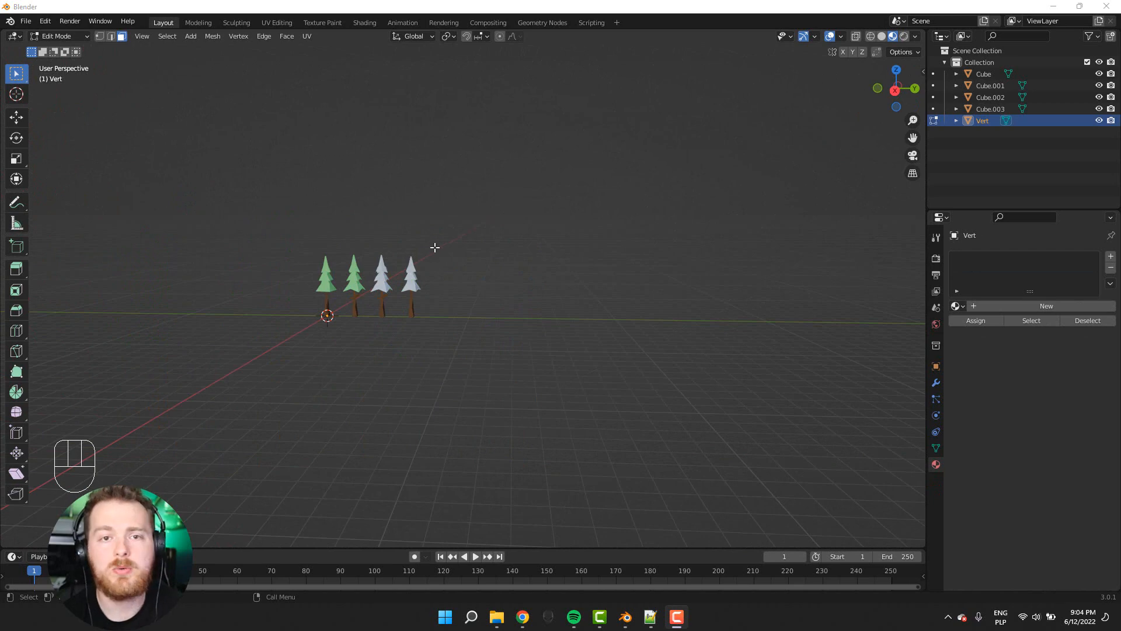
- Try to add a cube inside the Vert mesh and place it beside the fourth tree in the right orthographic view
middle_drag(479, 300, 551, 370)
scroll(546, 366, up, 4)
key(KP_3)
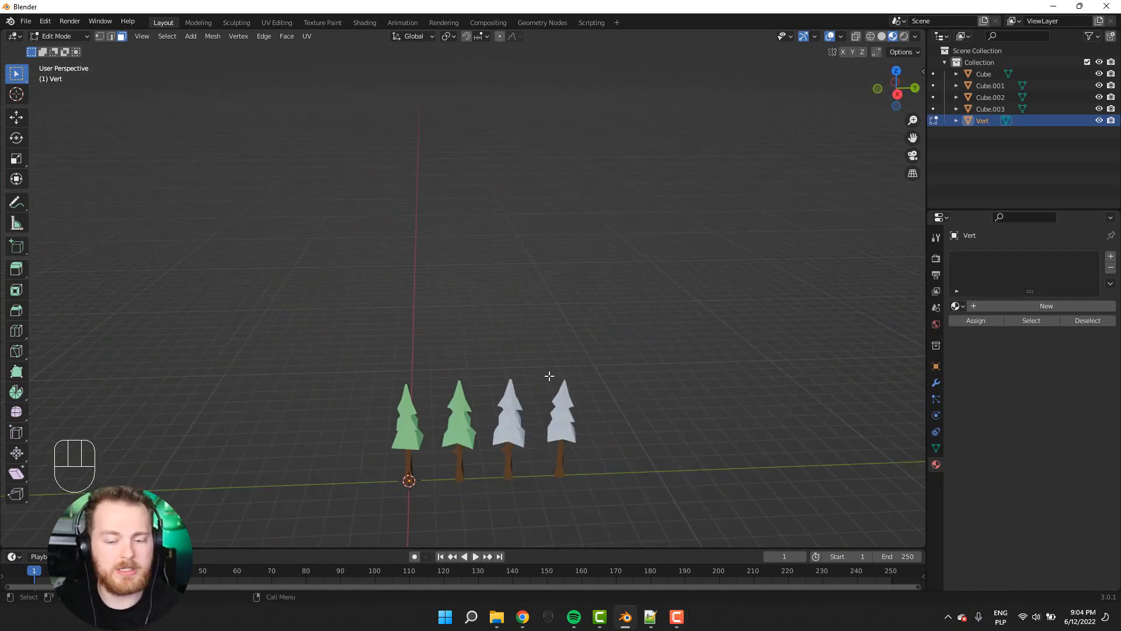
shift+middle_drag(654, 417, 591, 342)
key(shift+a)
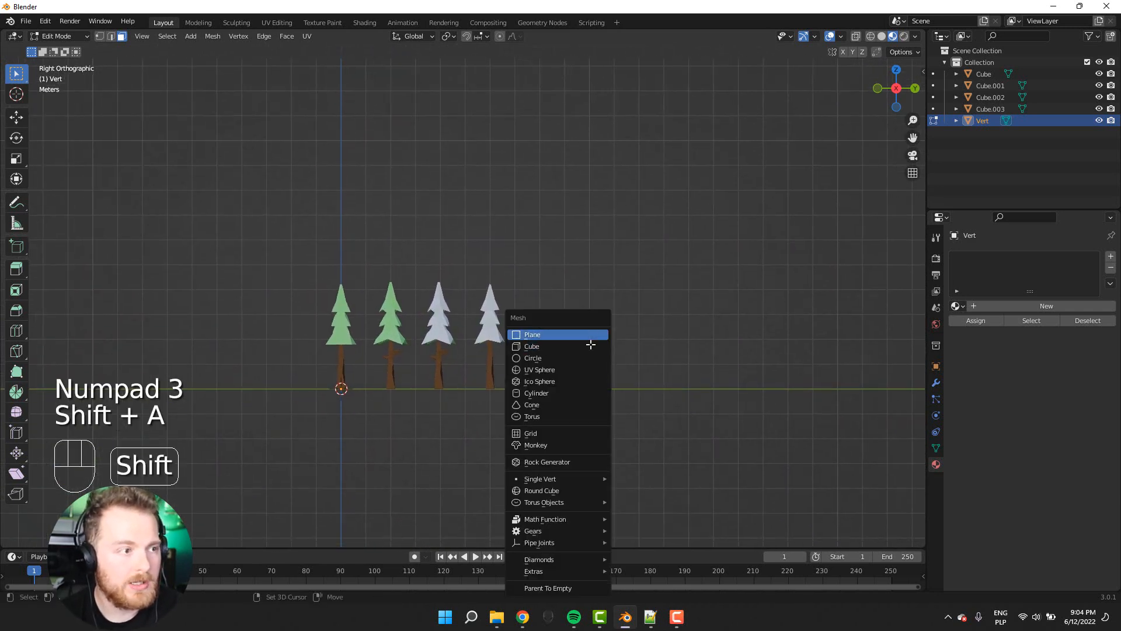
click(555, 348)
key(g)
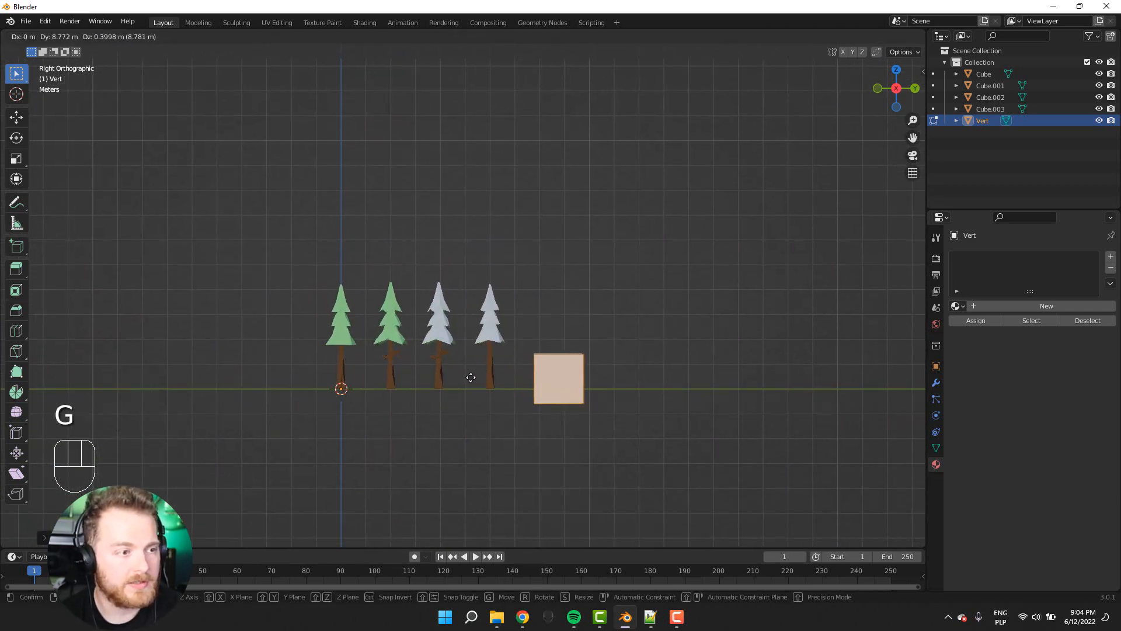
click(470, 384)
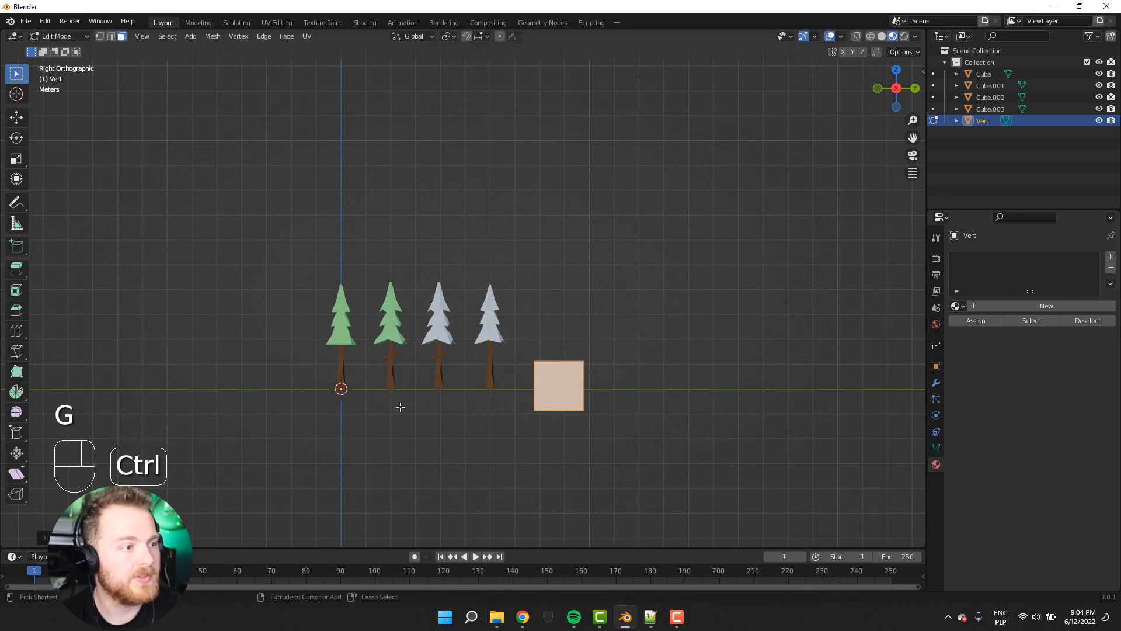
key(ctrl+z)
key(ctrl+z)
key(ctrl+z)
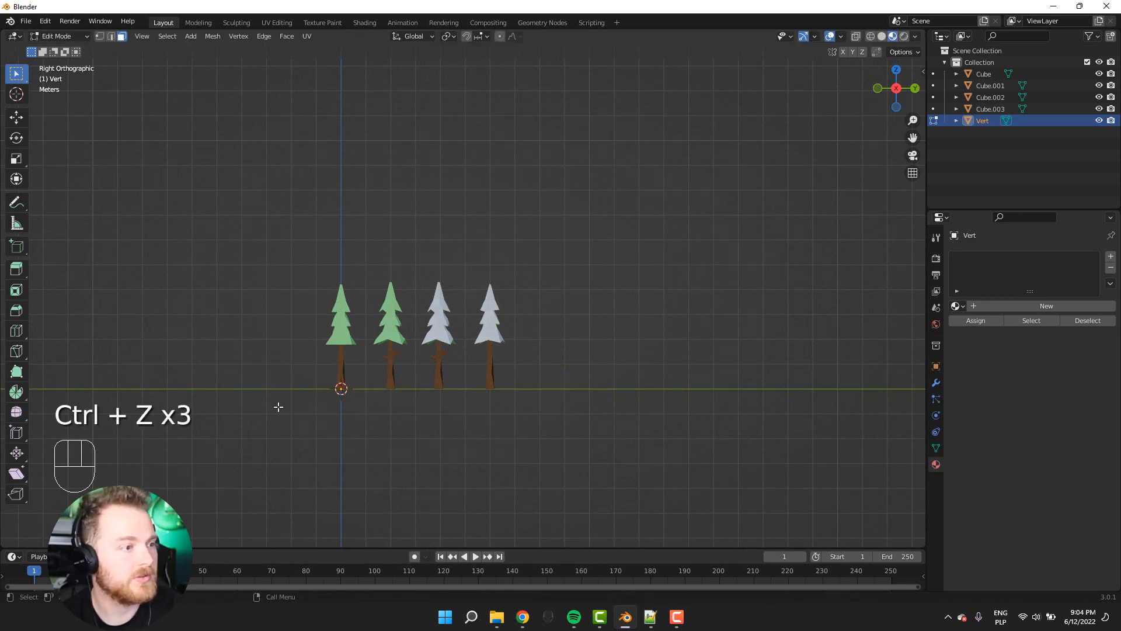
- Leave Edit Mode and delete the Vert object
key(Tab)
click(507, 400)
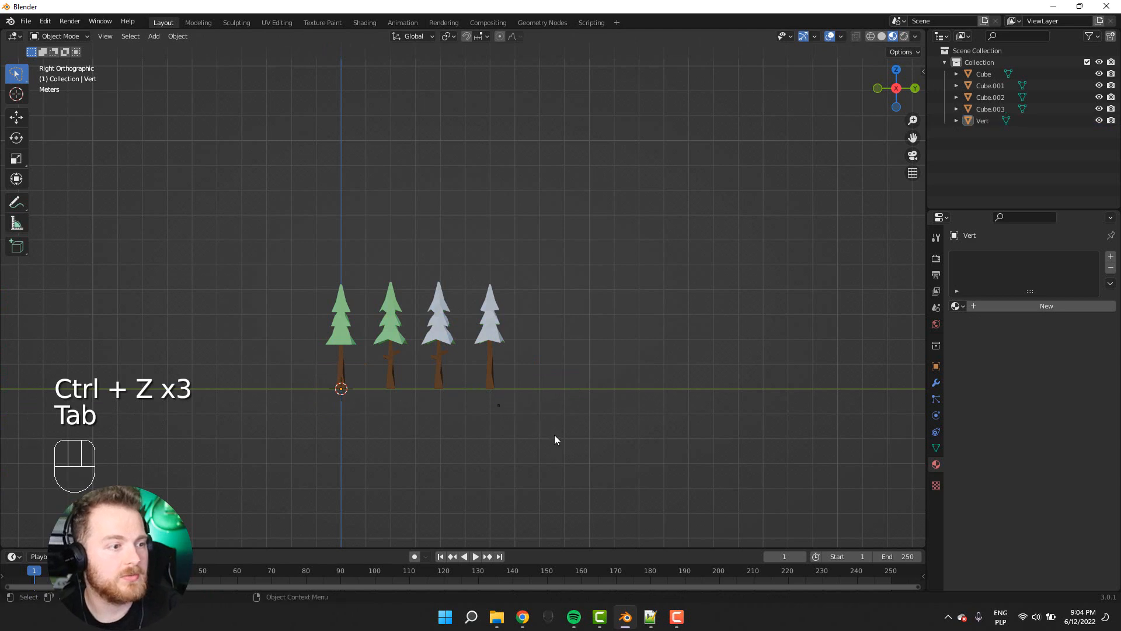
click(994, 122)
key(Delete)
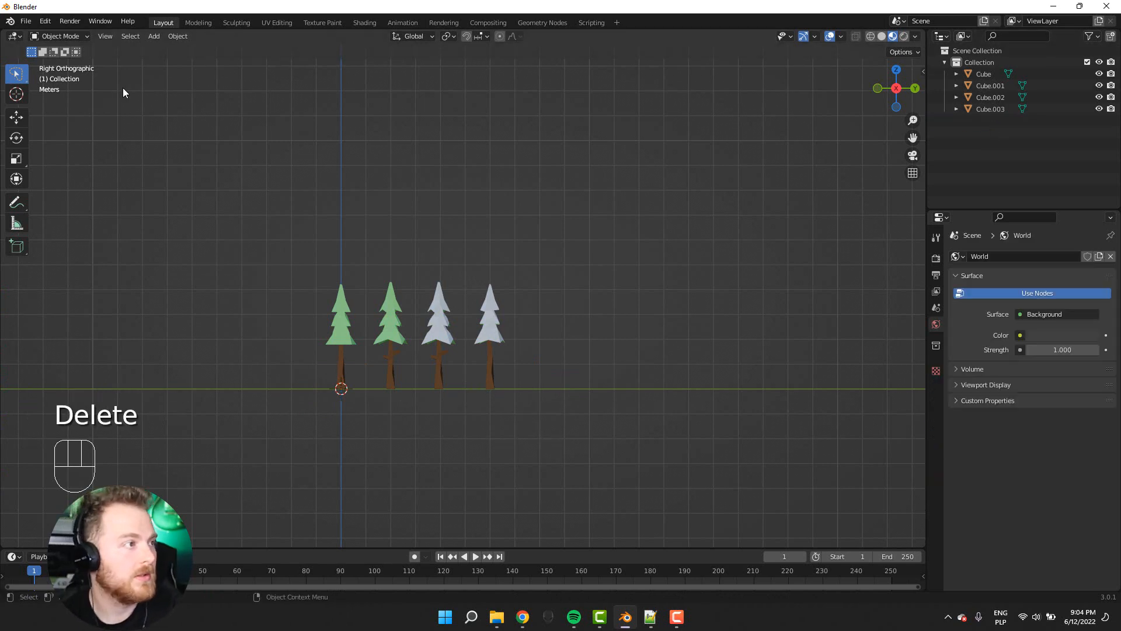
- Add a cube as a separate object and move it along the ground line to just beyond the fourth tree
key(shift+a)
key(w)
key(w)
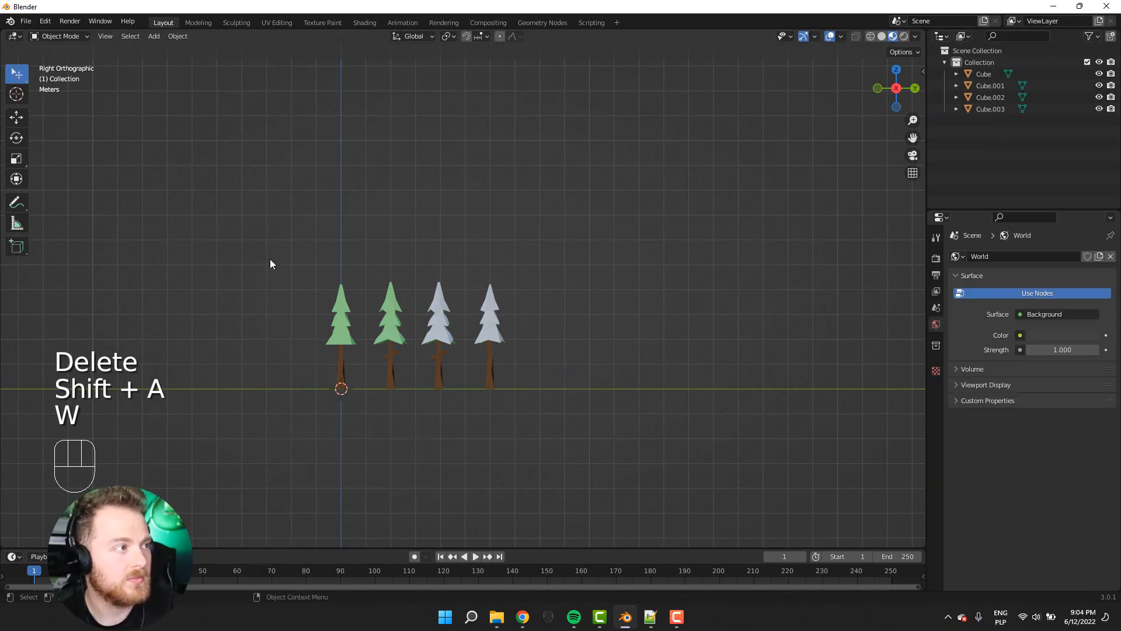
key(shift+a)
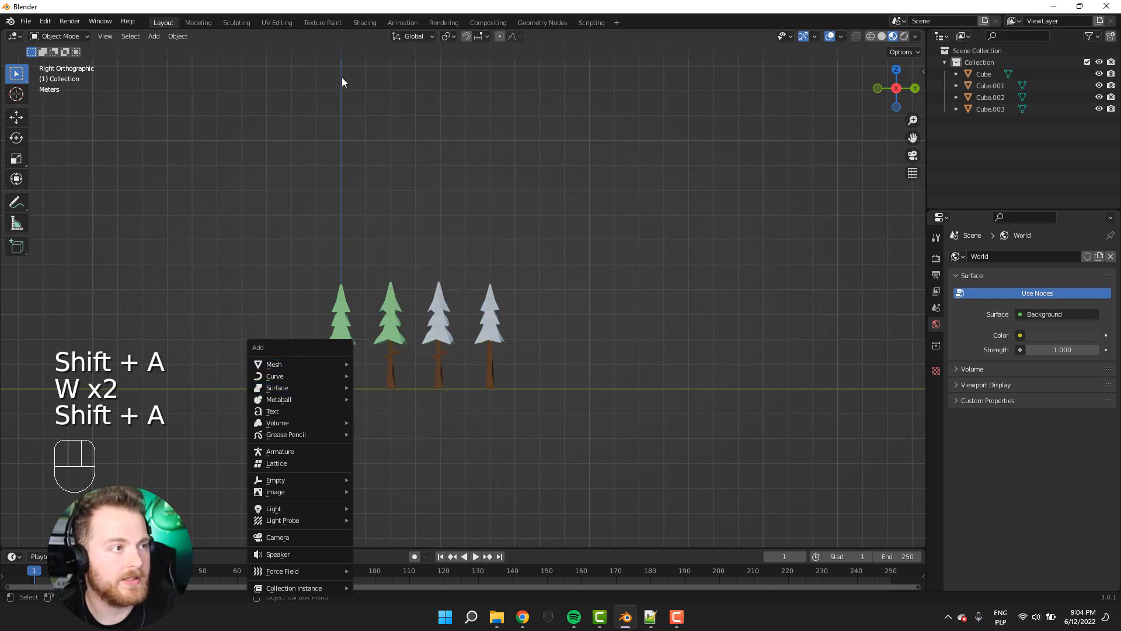
key(shift+a)
mouse_move(321, 363)
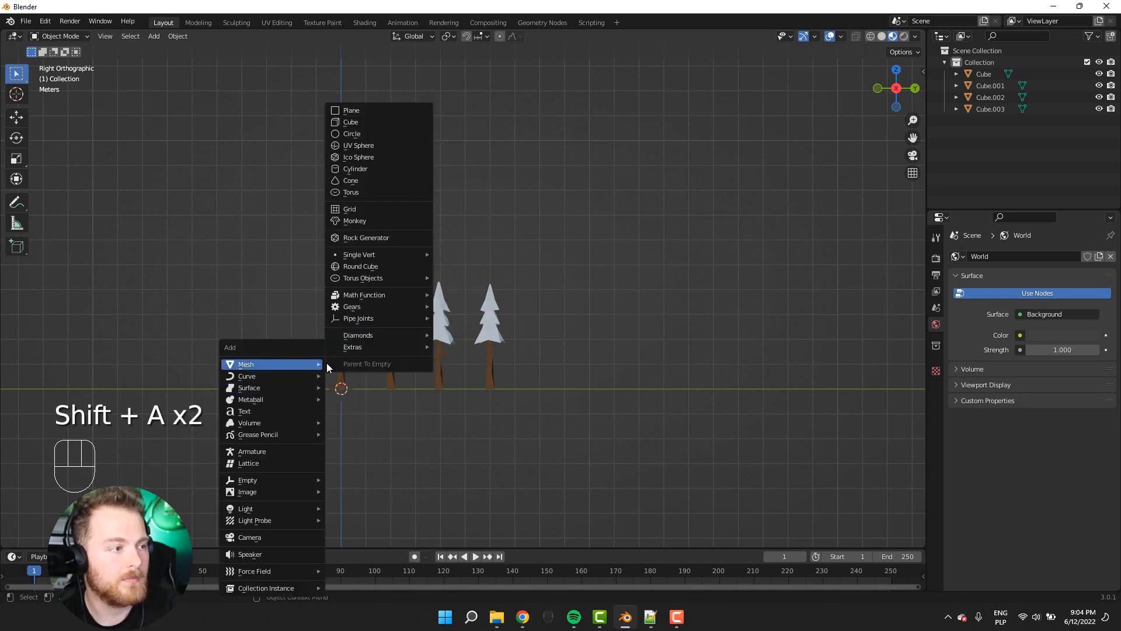
click(353, 121)
key(g)
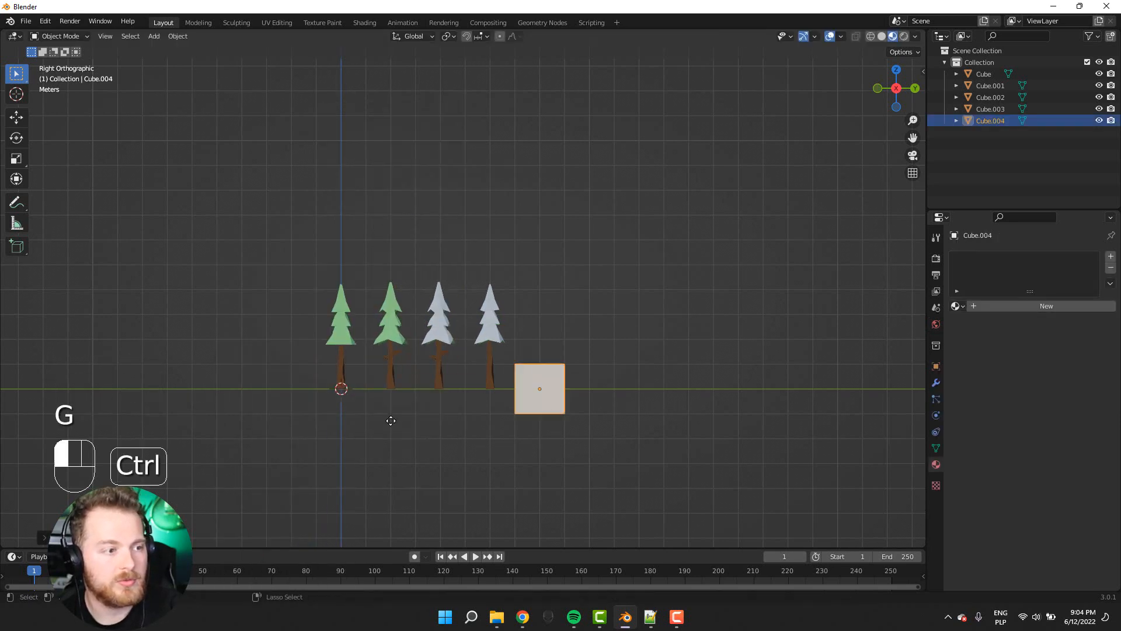
key(g)
click(490, 430)
- Enter Edit Mode on the new cube and merge all its vertices at the center into a single vertex
scroll(573, 430, up, 2)
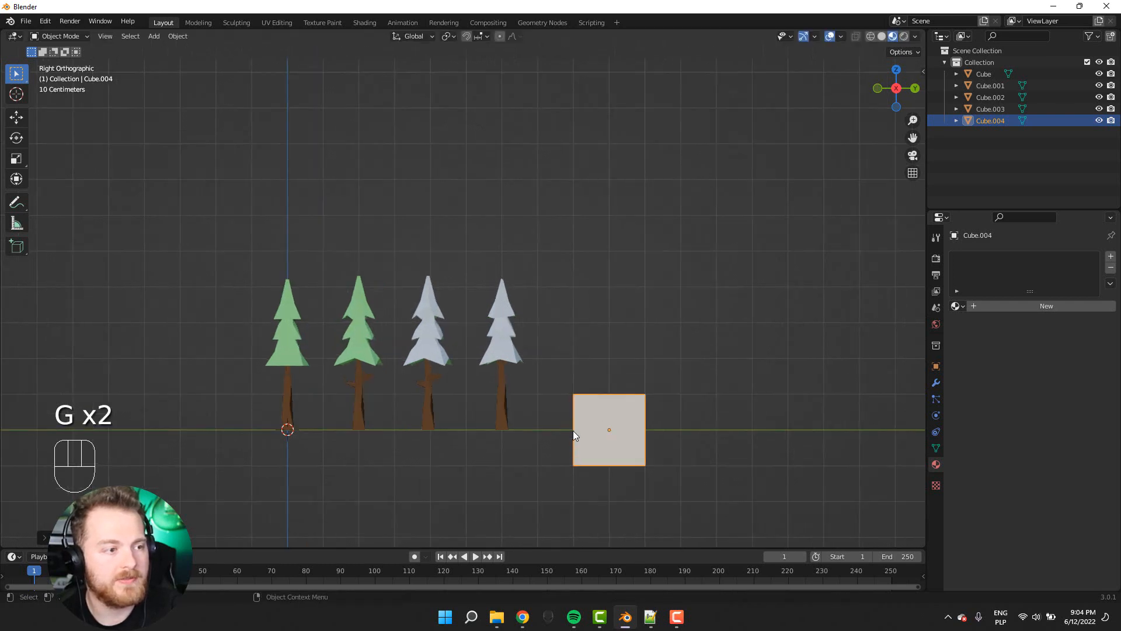
scroll(542, 415, up, 1)
shift+middle_drag(542, 415, 441, 341)
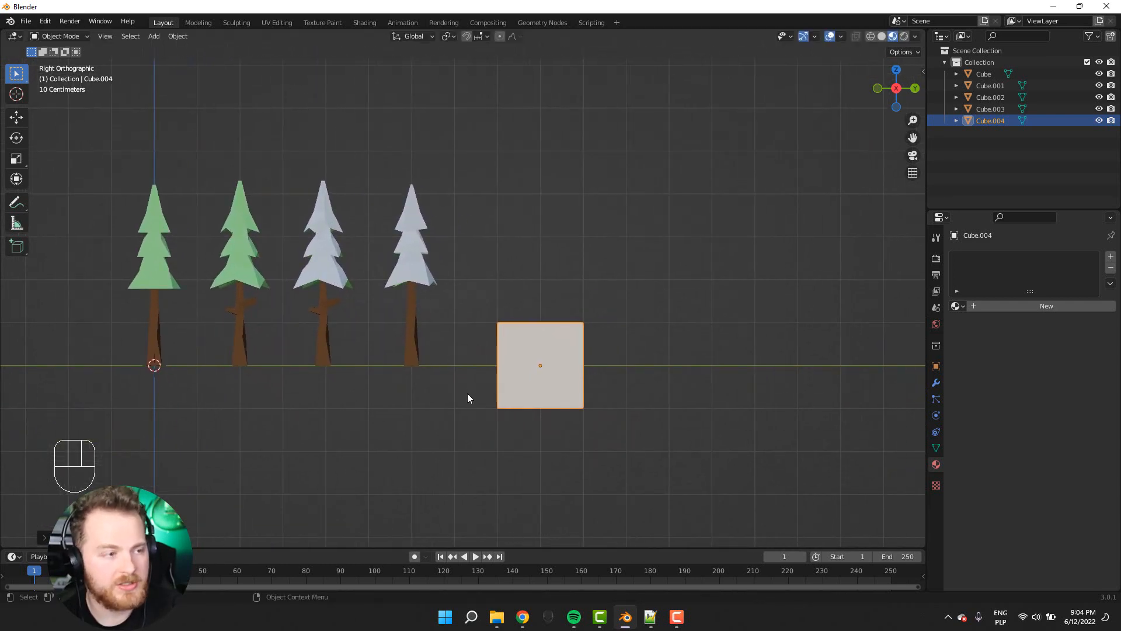
key(Tab)
key(a)
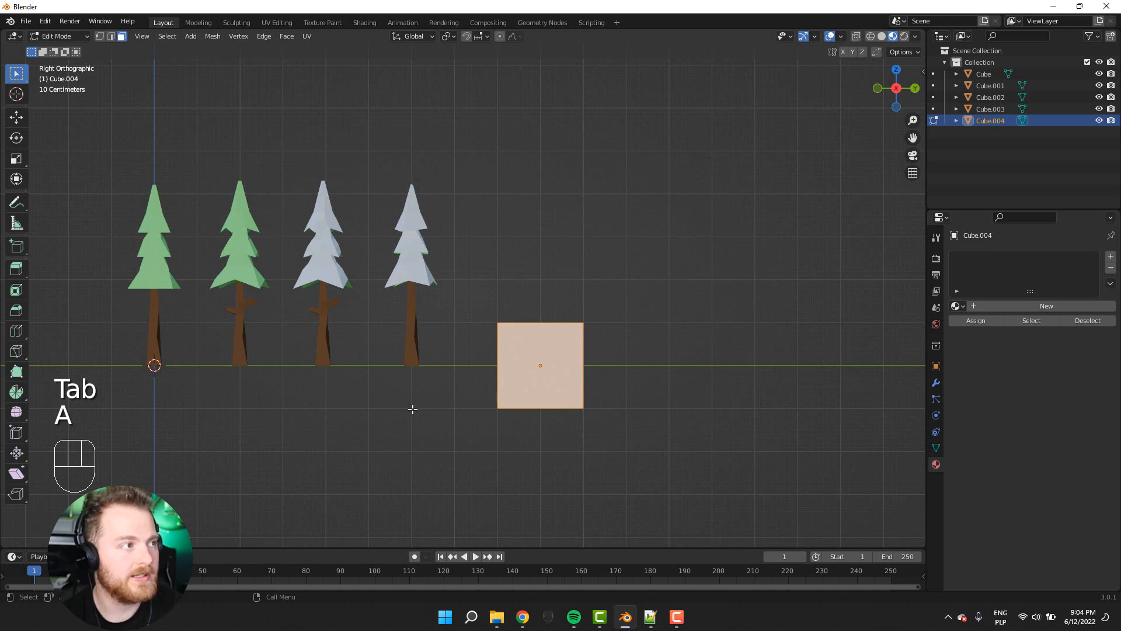
key(m)
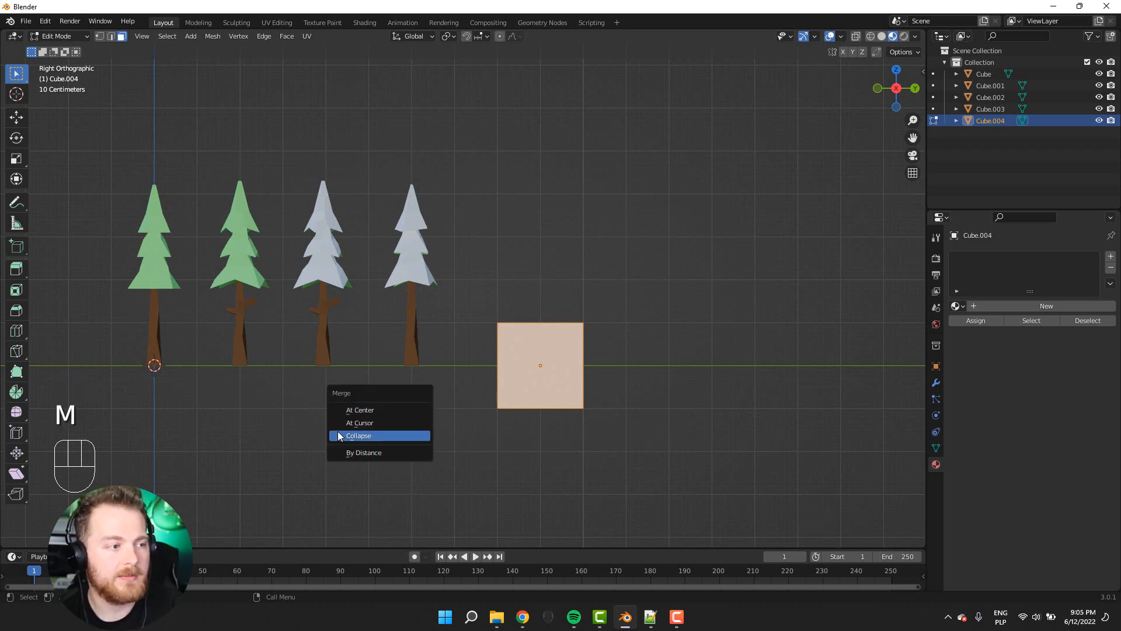
click(345, 411)
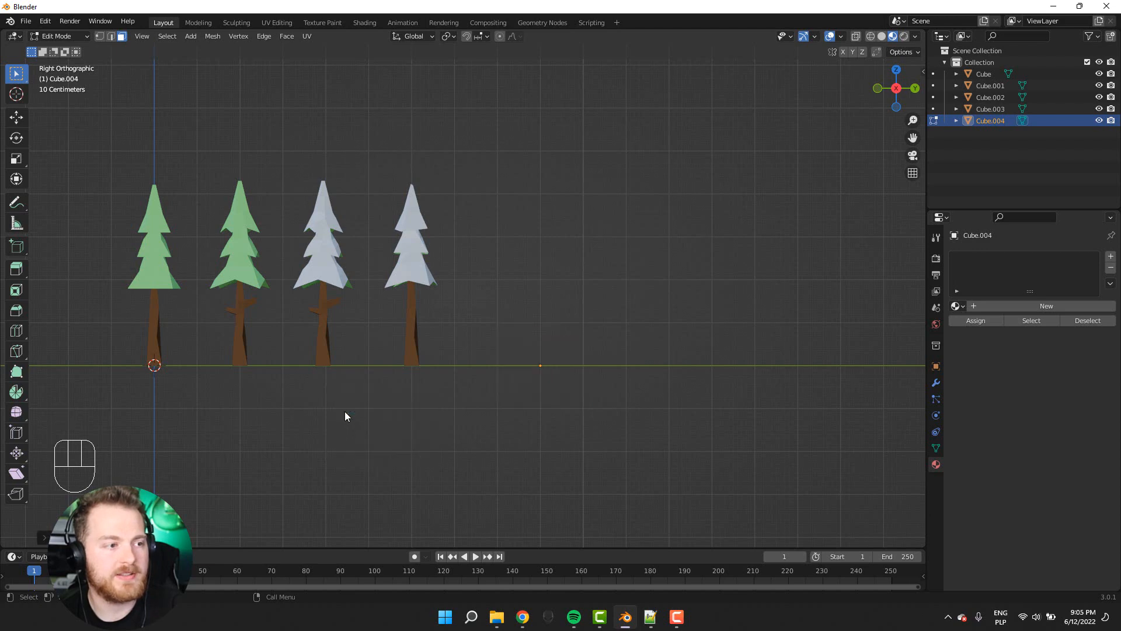
scroll(541, 406, up, 3)
middle_drag(573, 419, 474, 424)
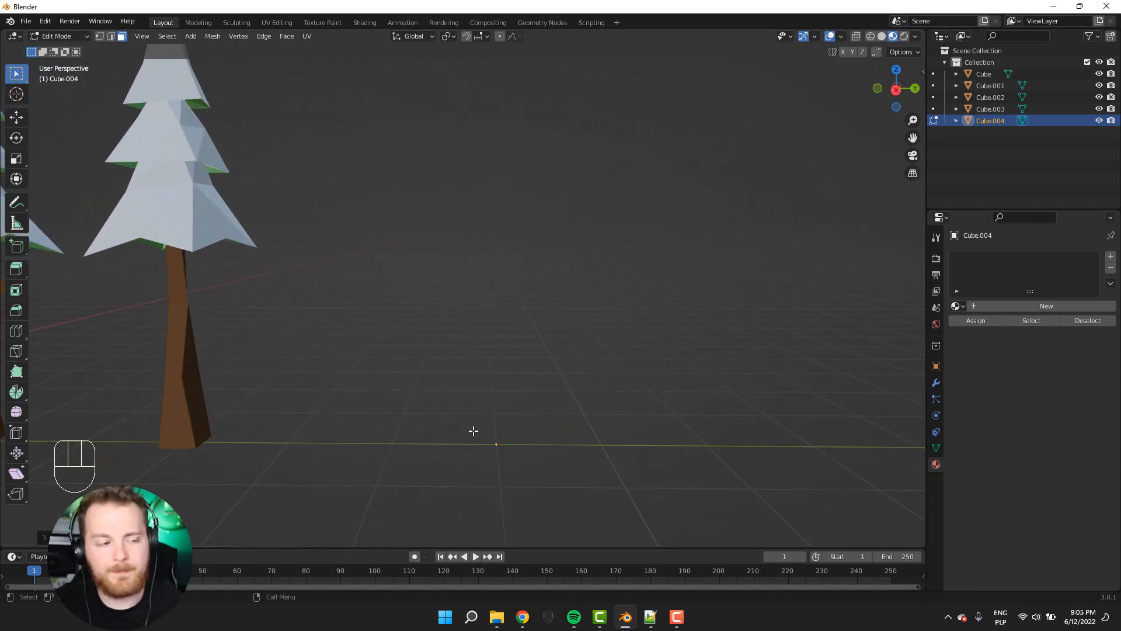
key(KP_3)
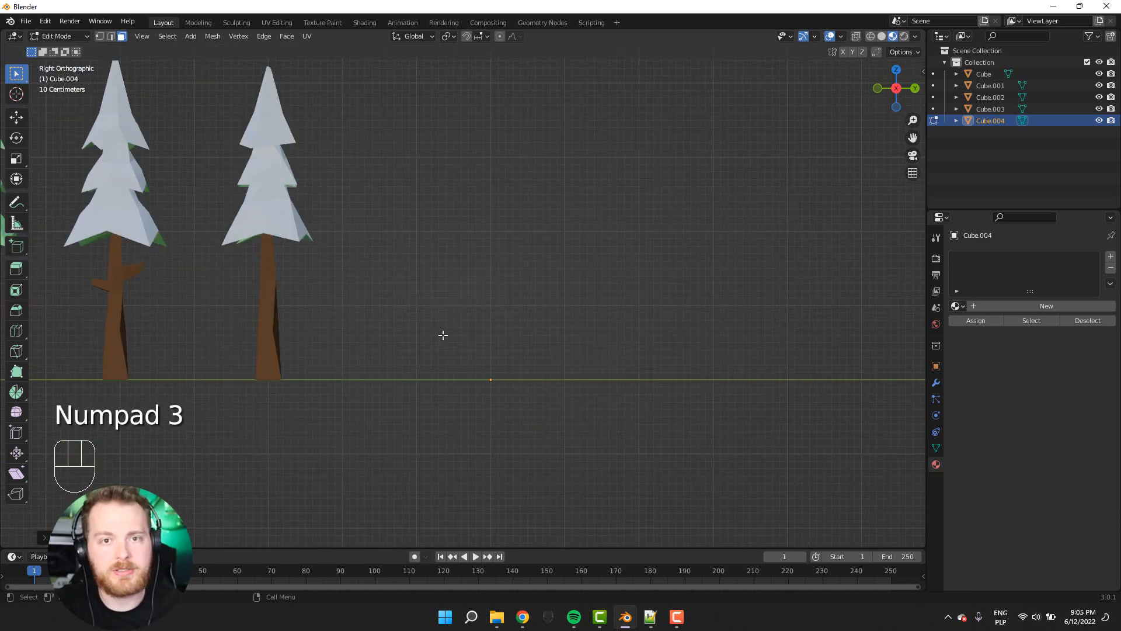
right_click(489, 310)
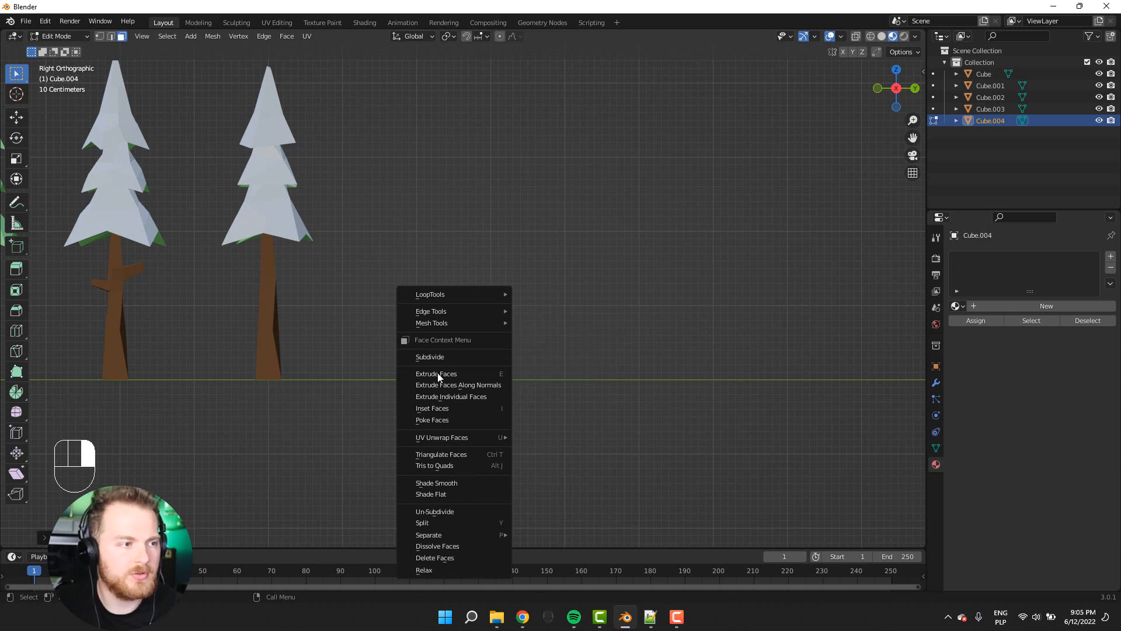
key(shift+a)
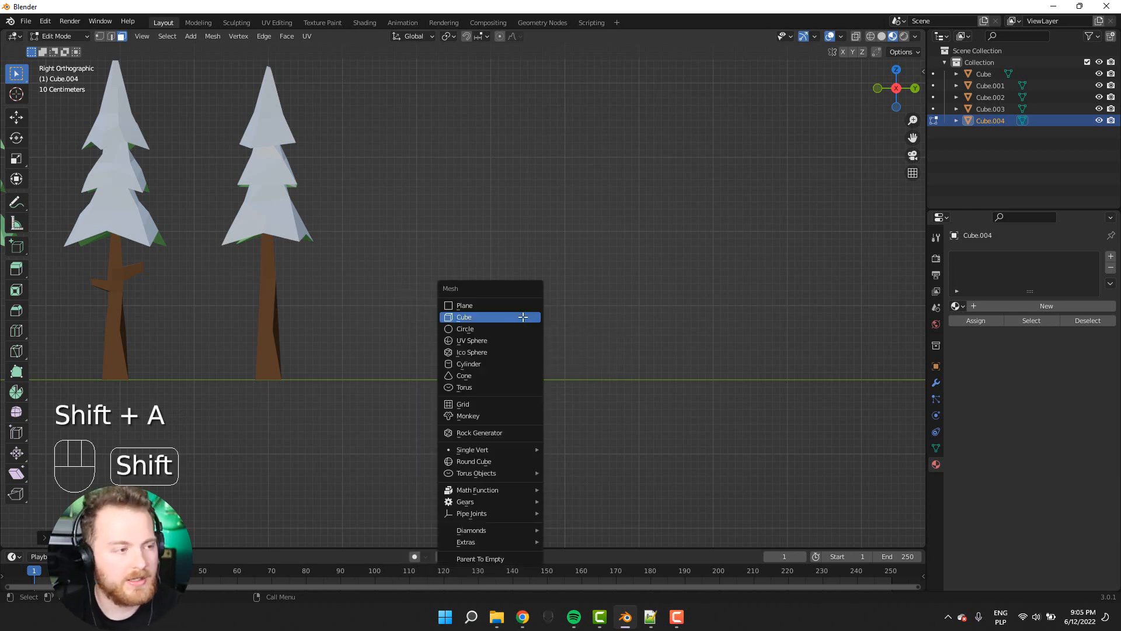
mouse_move(465, 449)
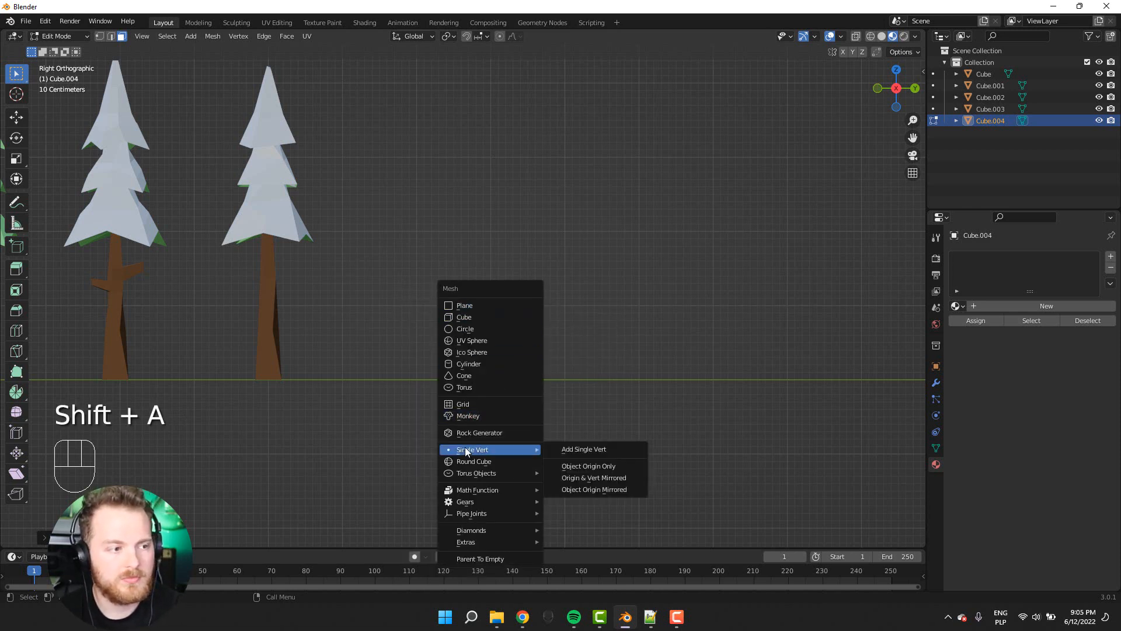
click(551, 448)
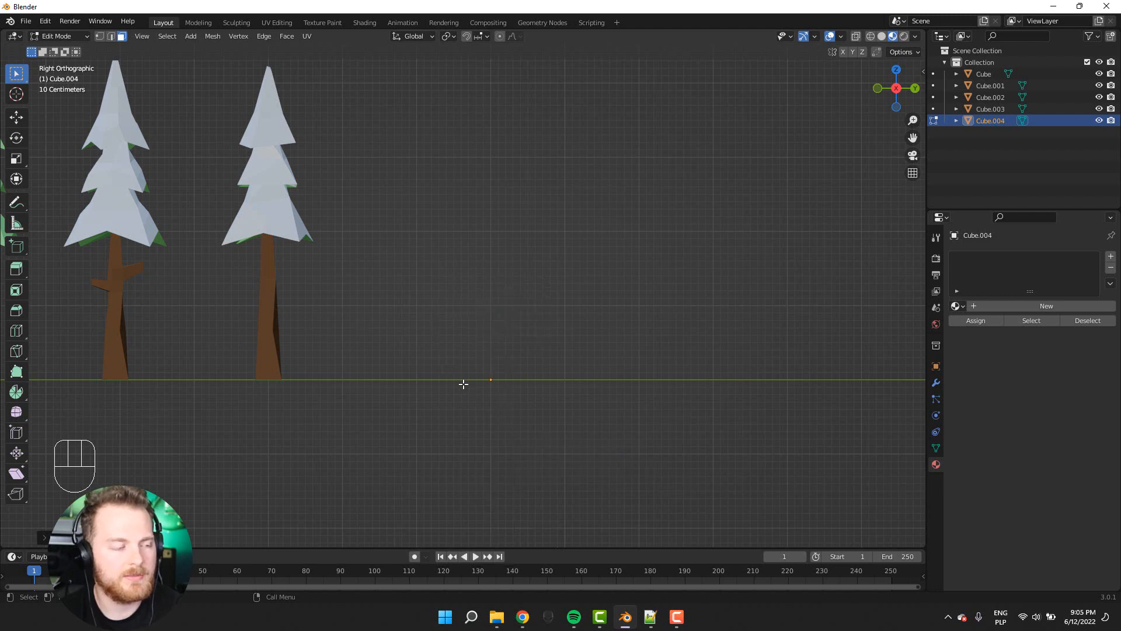
- In vertex select mode, extrude the single vertex 1 m straight up twice, then lower the top vertex 0.5 m along Z
scroll(494, 393, up, 1)
shift+middle_drag(449, 336, 441, 350)
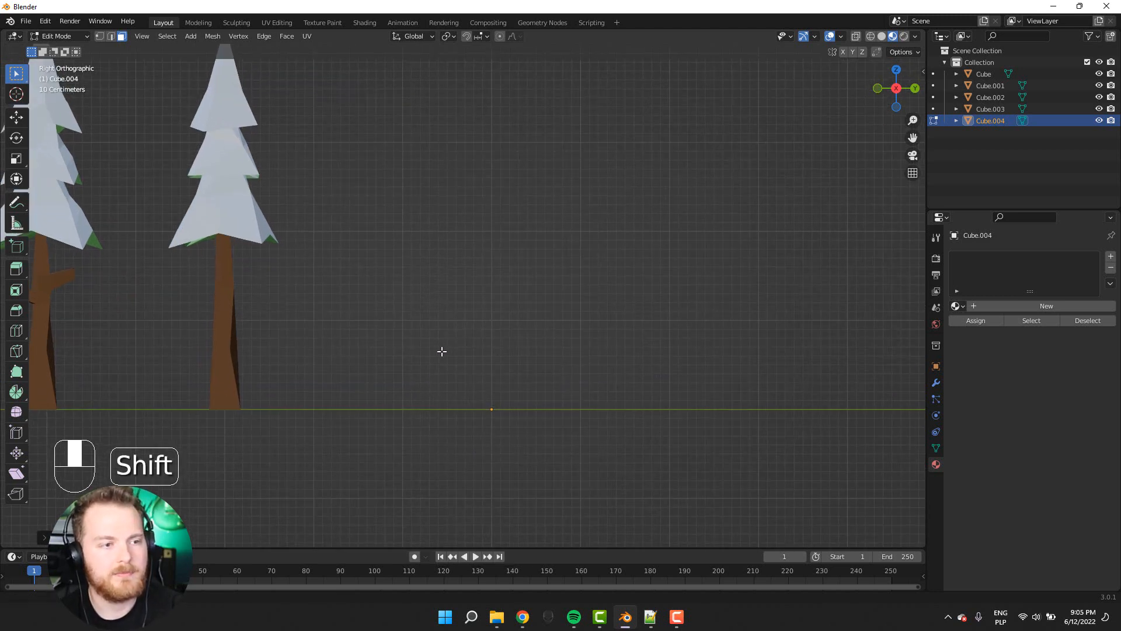
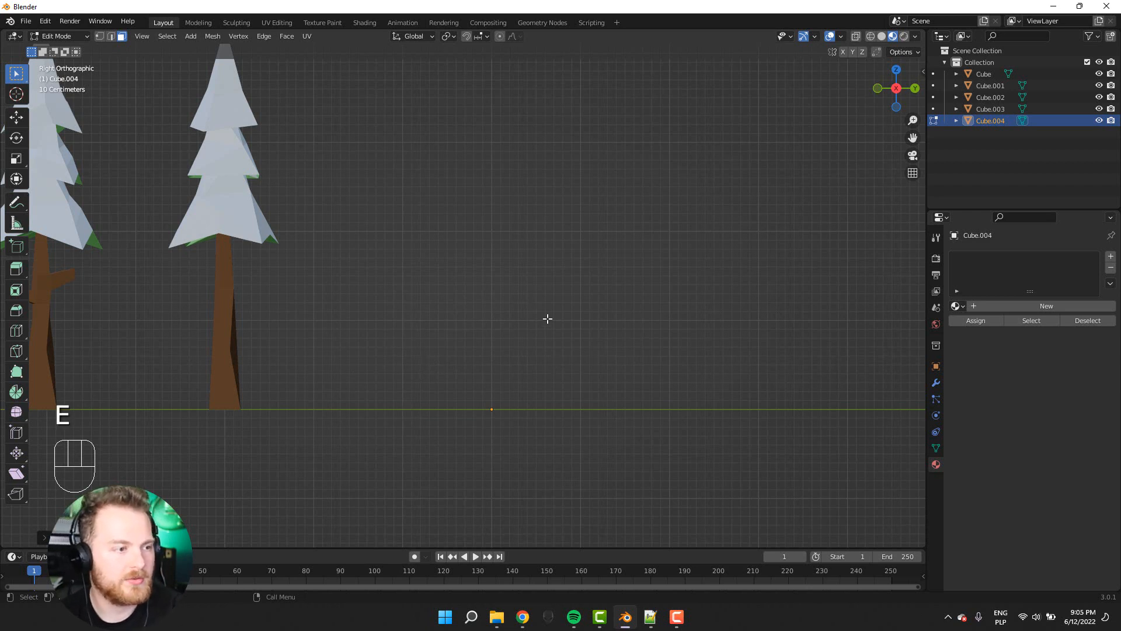
drag(447, 374, 559, 468)
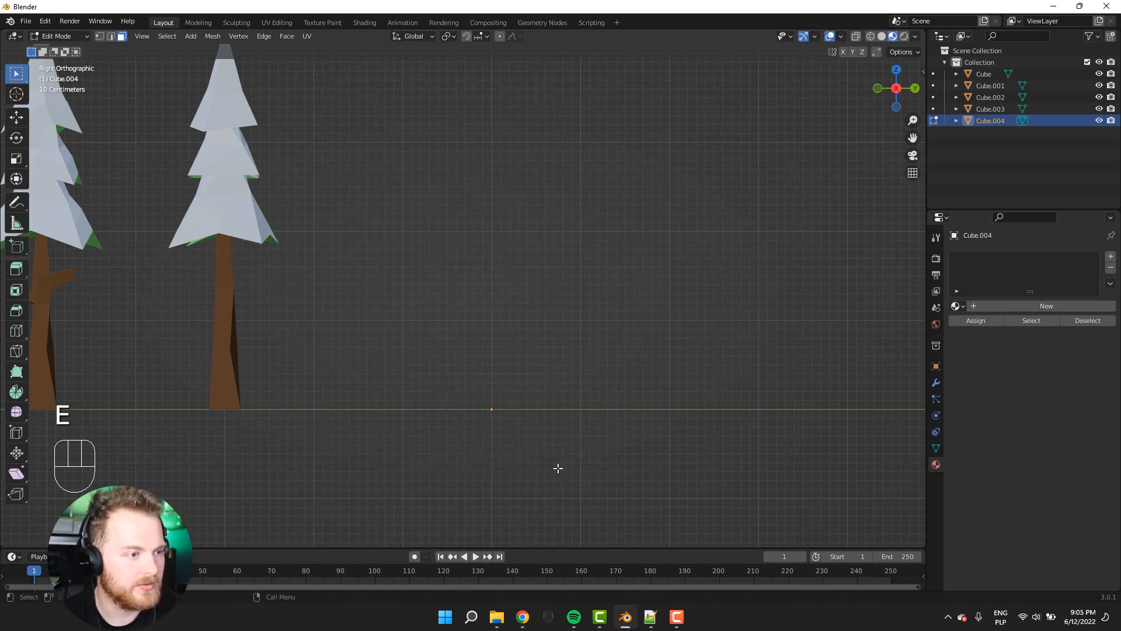
key(1)
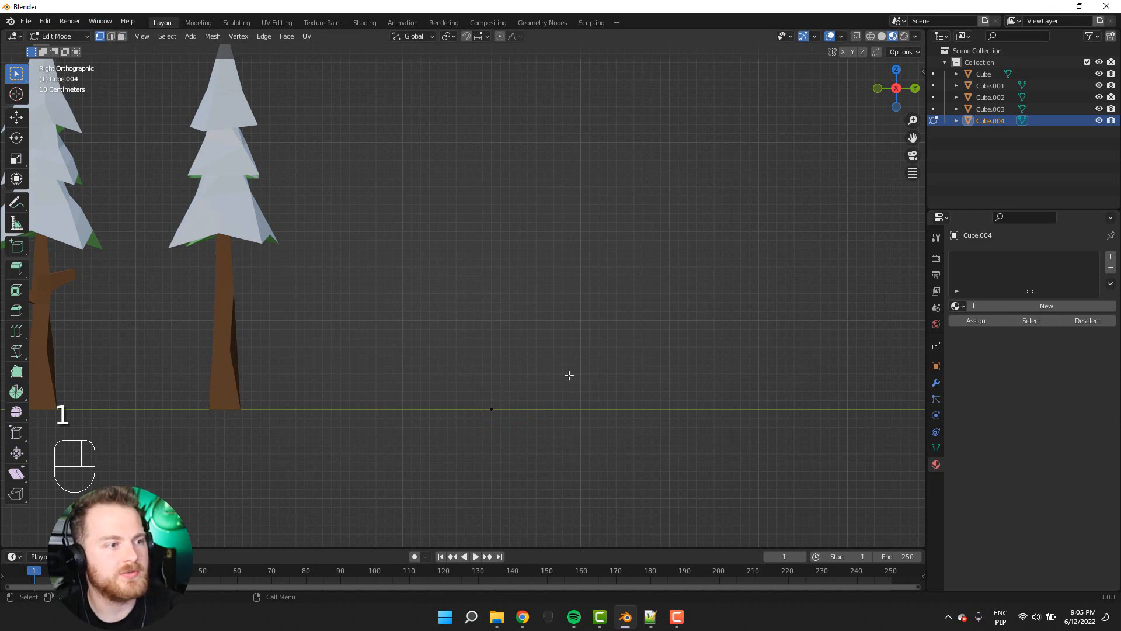
key(e)
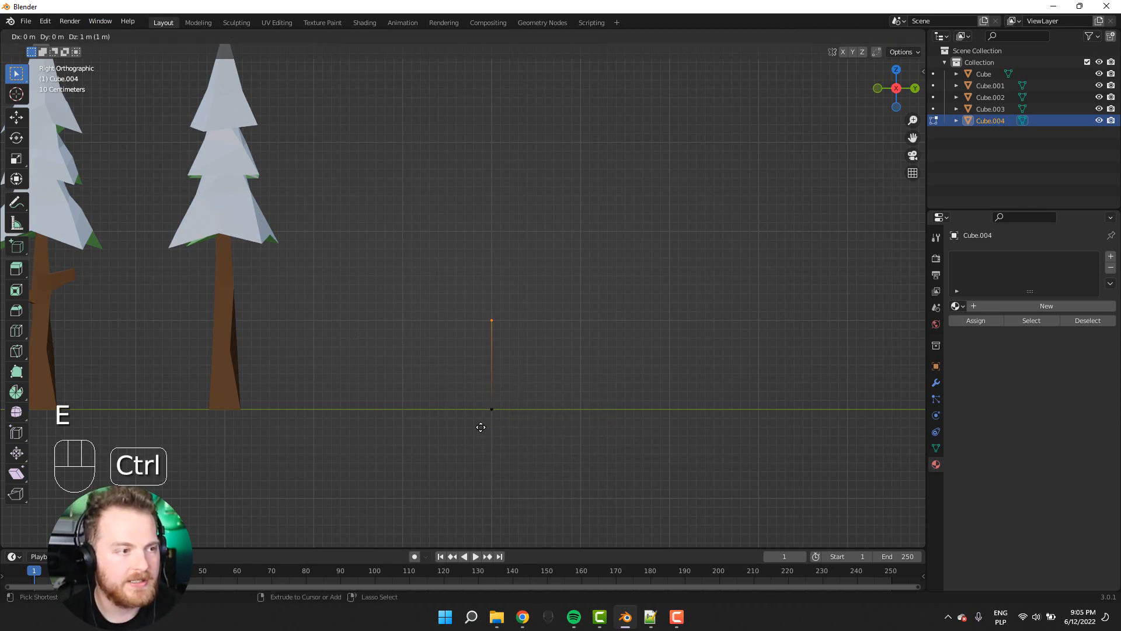
click(480, 426)
key(e)
click(479, 346)
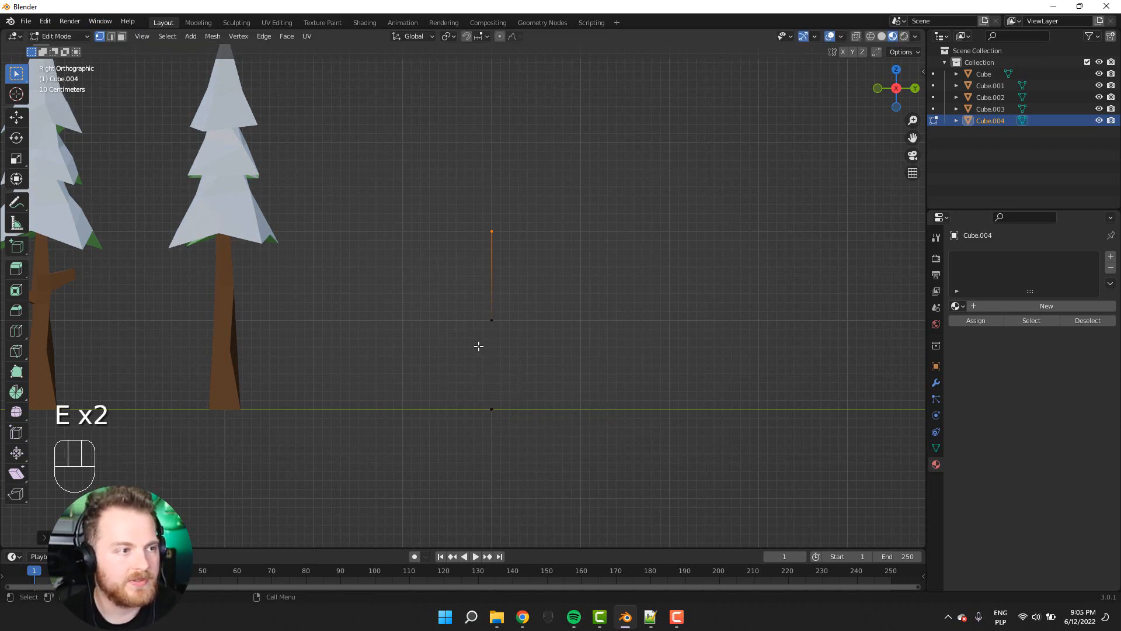
key(g)
key(z)
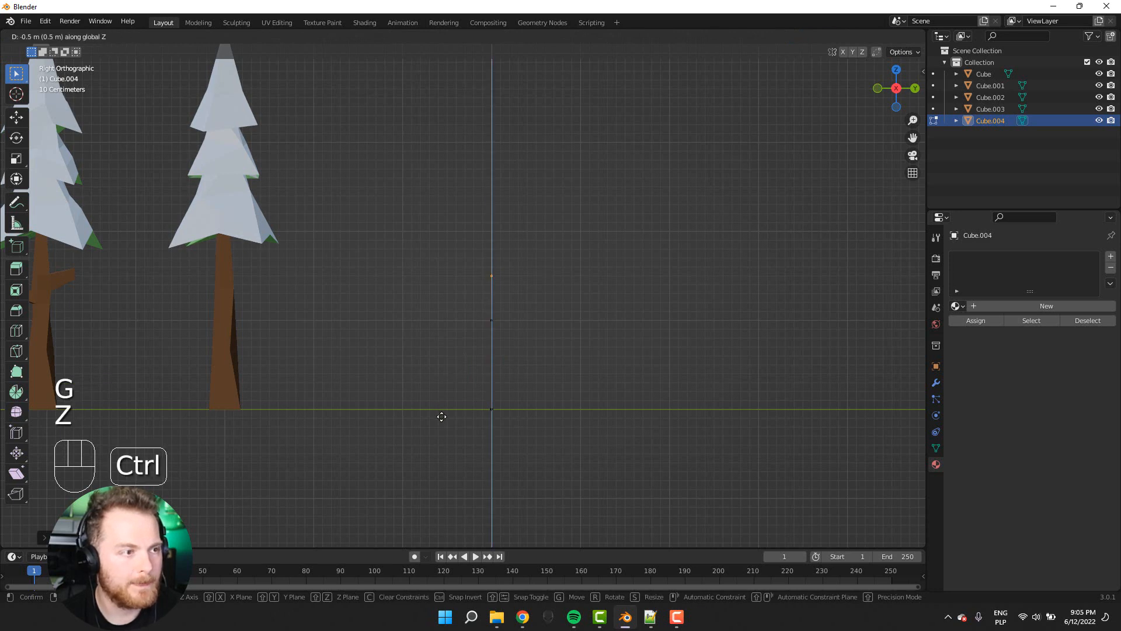
ctrl+click(441, 414)
- Extrude the trunk line upward by four more segments, the first 0.5 m and the other three about 0.4 m each
key(e)
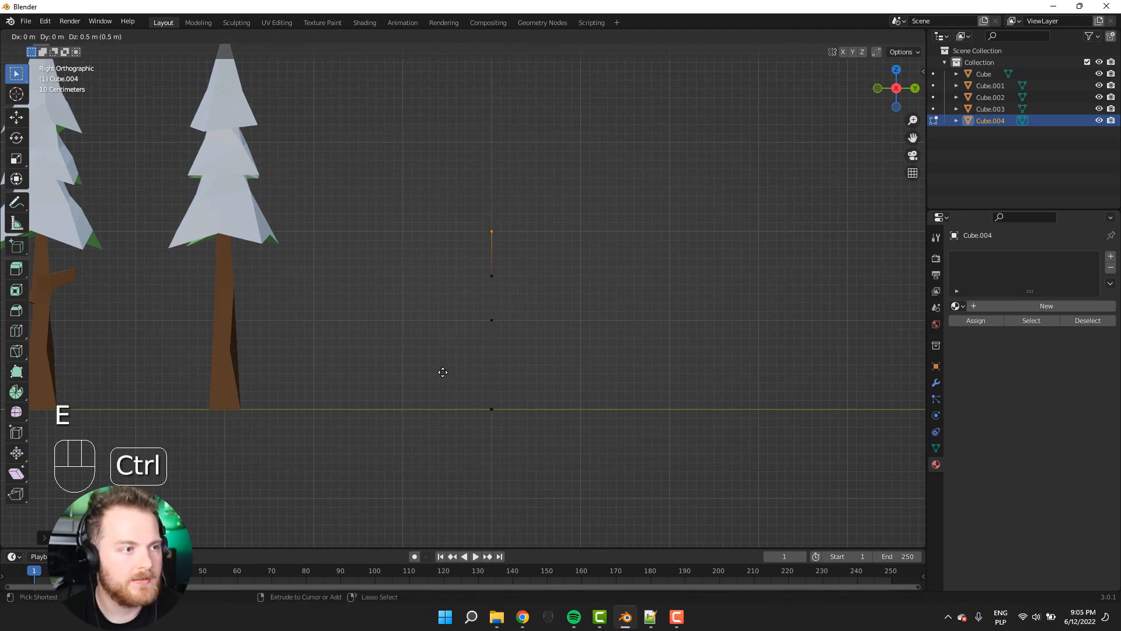
ctrl+click(442, 372)
key(e)
ctrl+click(442, 337)
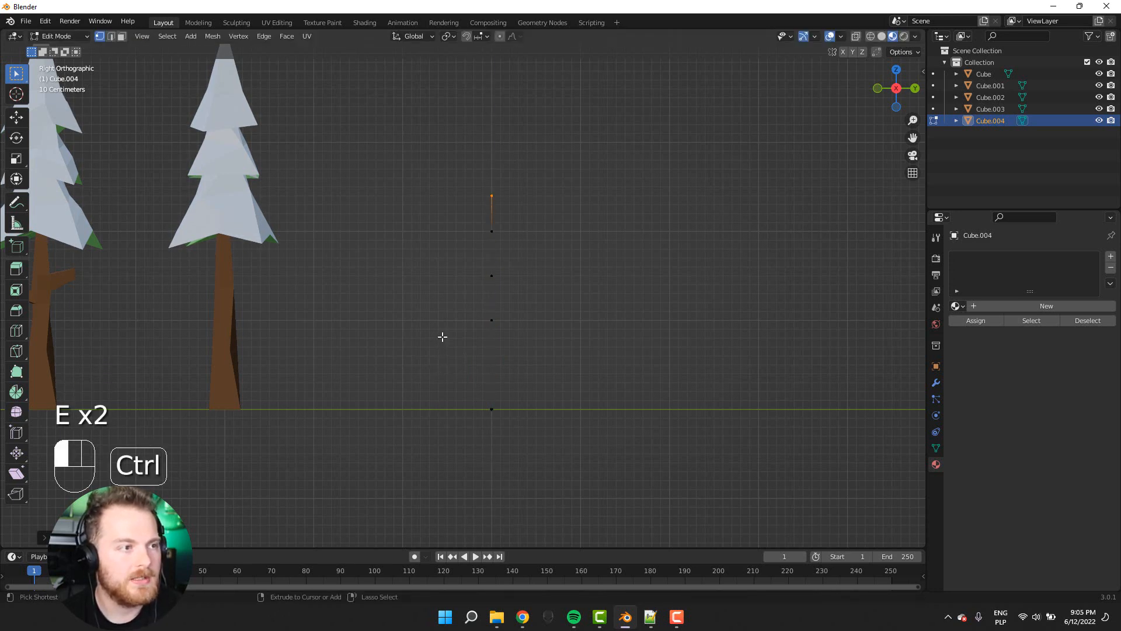
key(e)
ctrl+click(443, 303)
key(e)
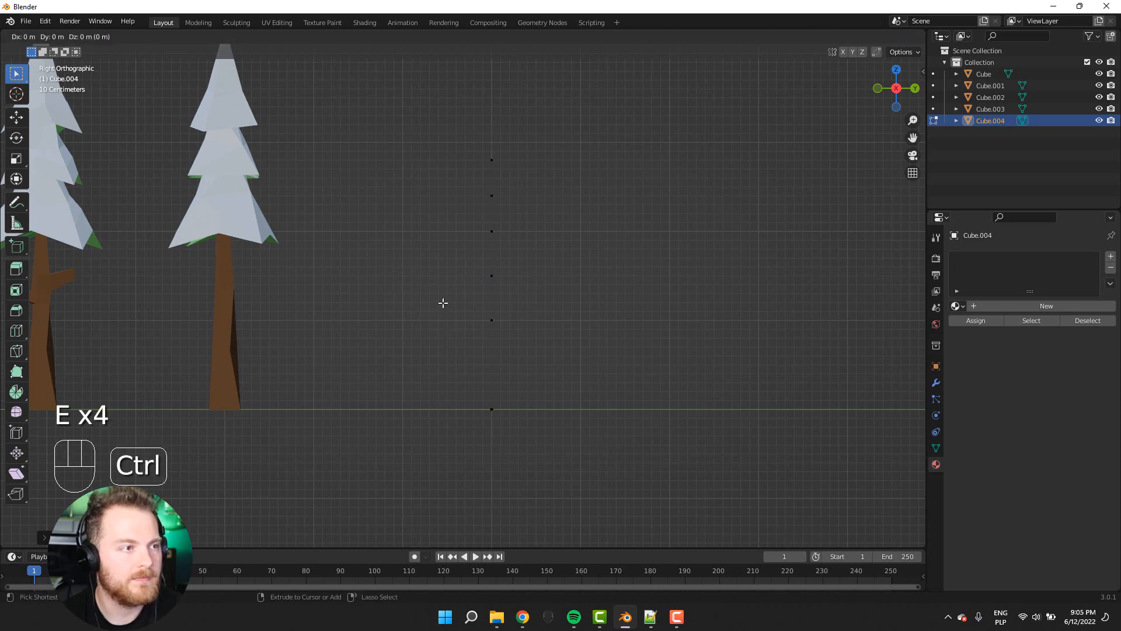
ctrl+click(444, 268)
- Extrude a two-segment upward-curving branch to the left from the lowest trunk joint and another to the right from the joint above
mouse_move(435, 308)
middle_down()
mouse_move(425, 323)
mouse_move(449, 317)
mouse_move(431, 294)
middle_up()
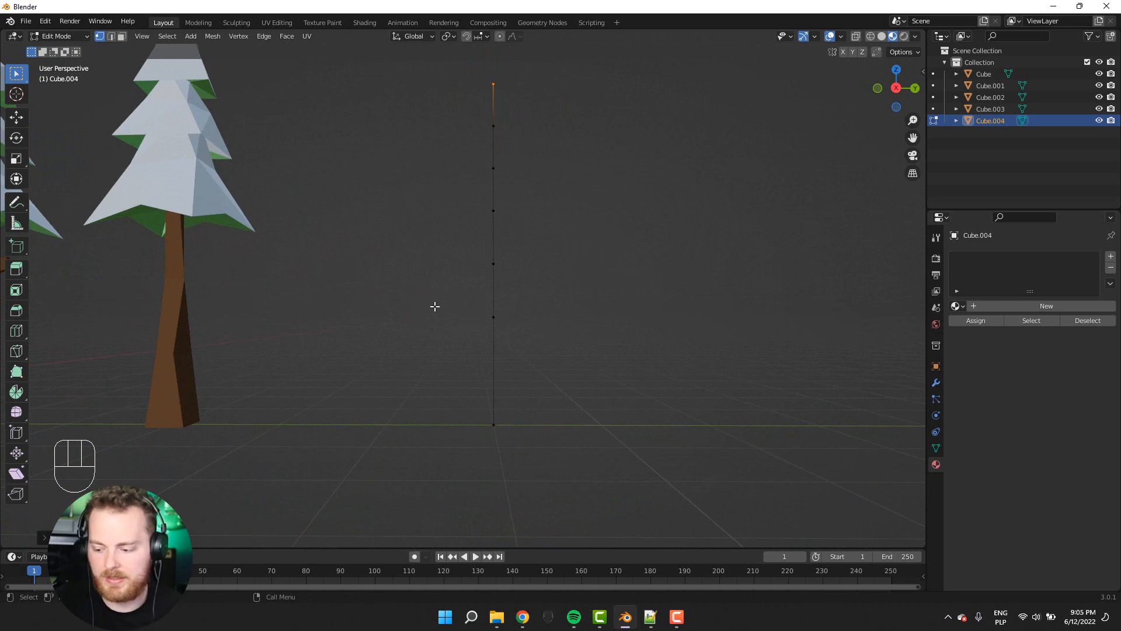
key(KP_3)
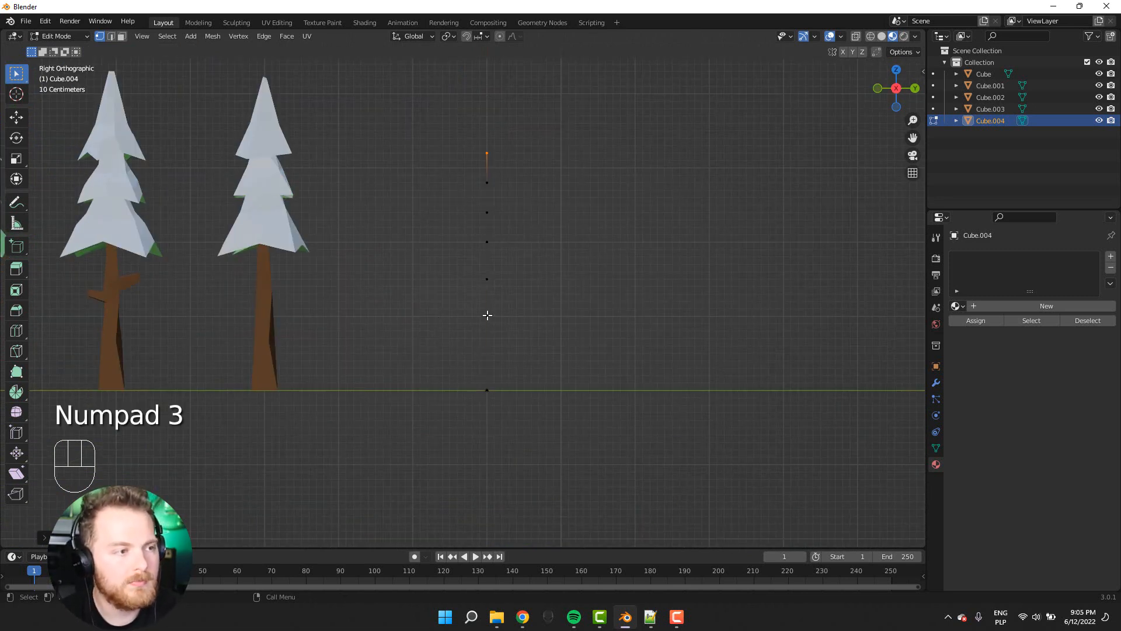
key(e)
click(405, 358)
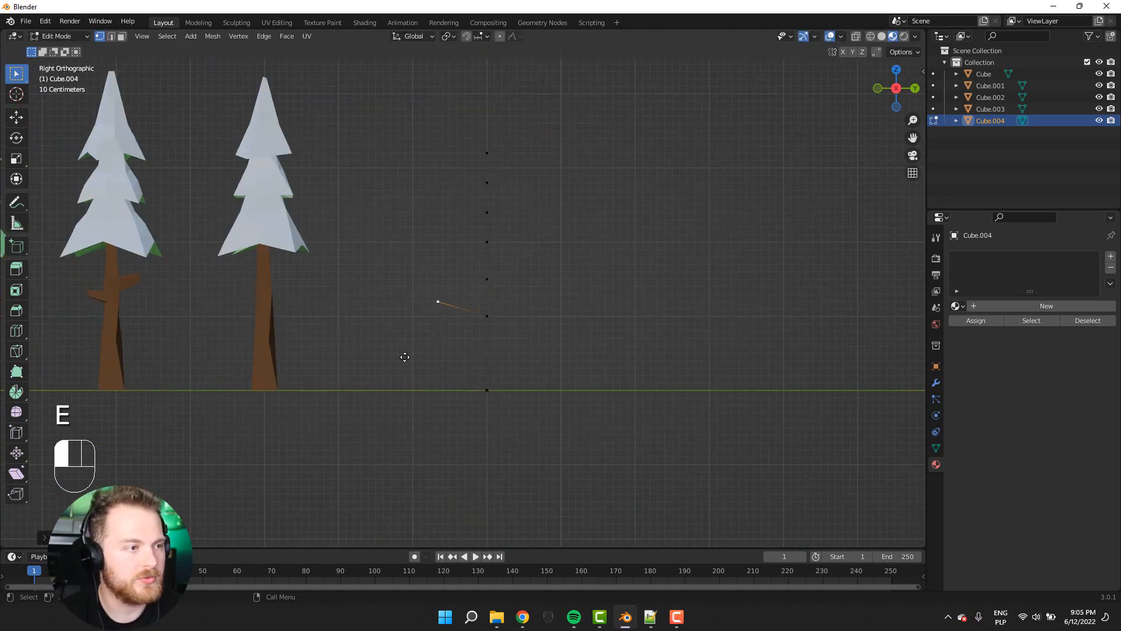
key(e)
click(381, 339)
key(e)
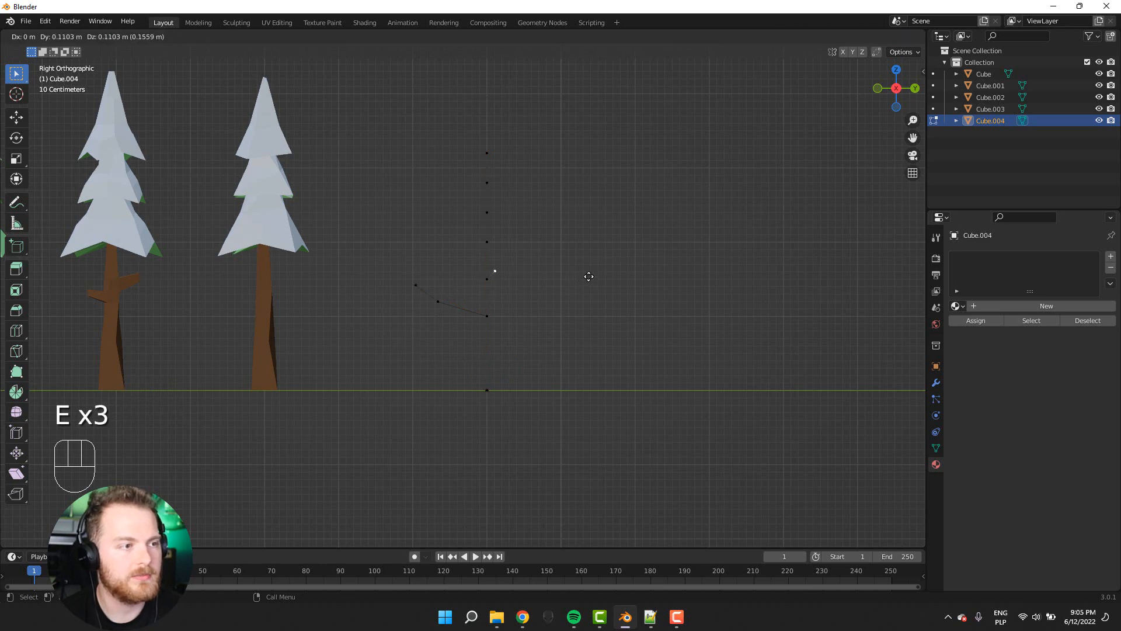
click(613, 278)
key(e)
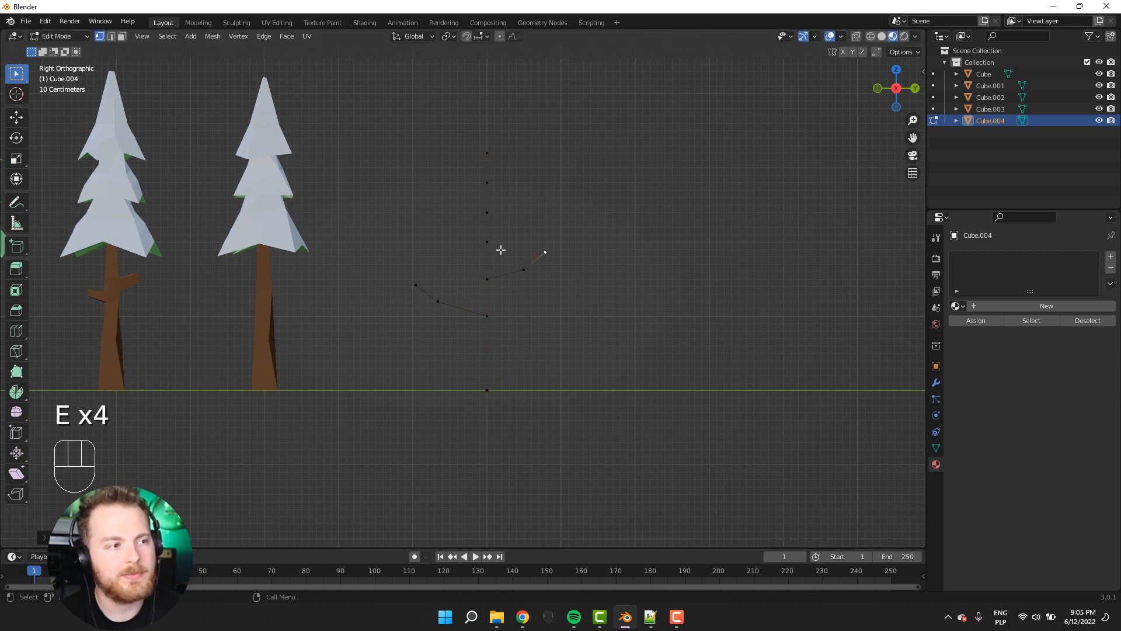
- Extrude a smaller two-segment branch to the left from the third trunk joint and one to the right from the fourth
click(488, 245)
click(487, 241)
key(e)
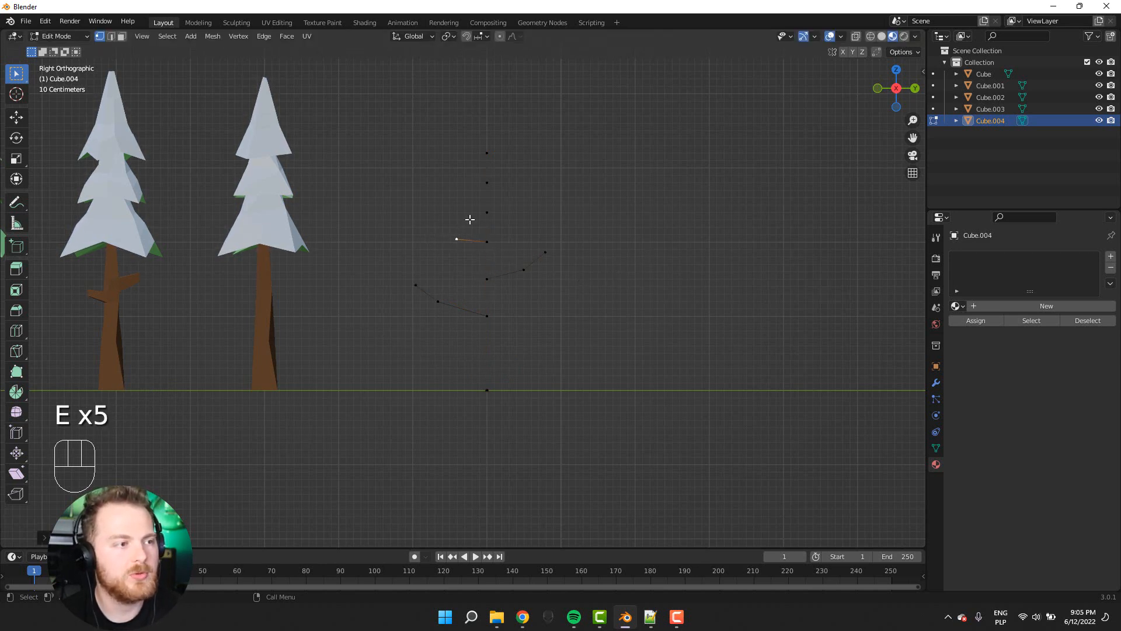
click(489, 211)
key(e)
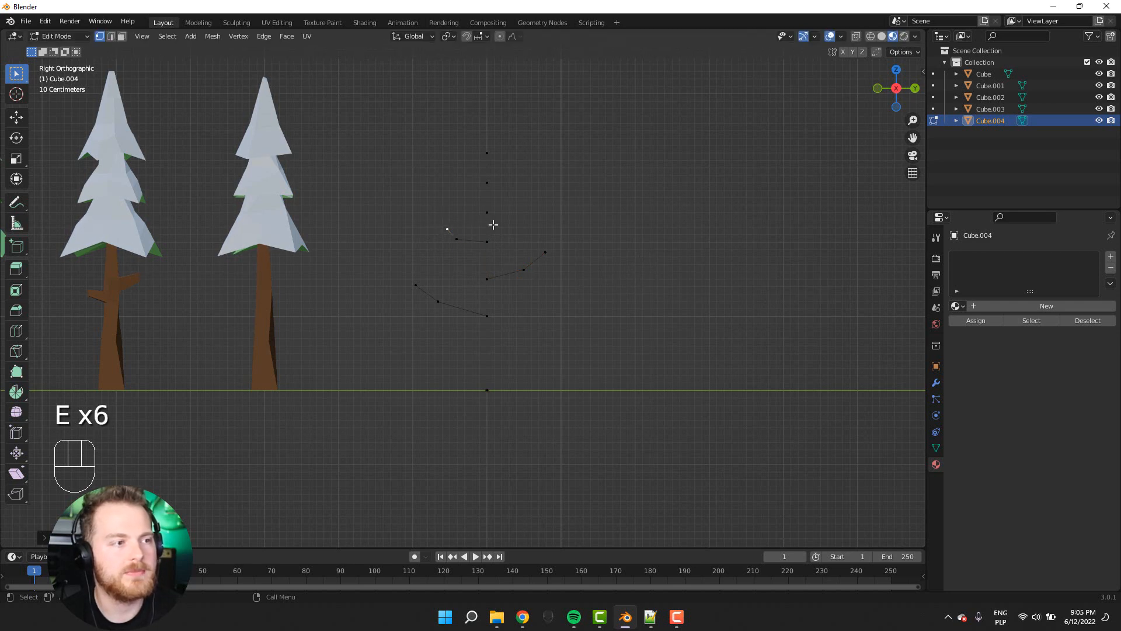
key(e)
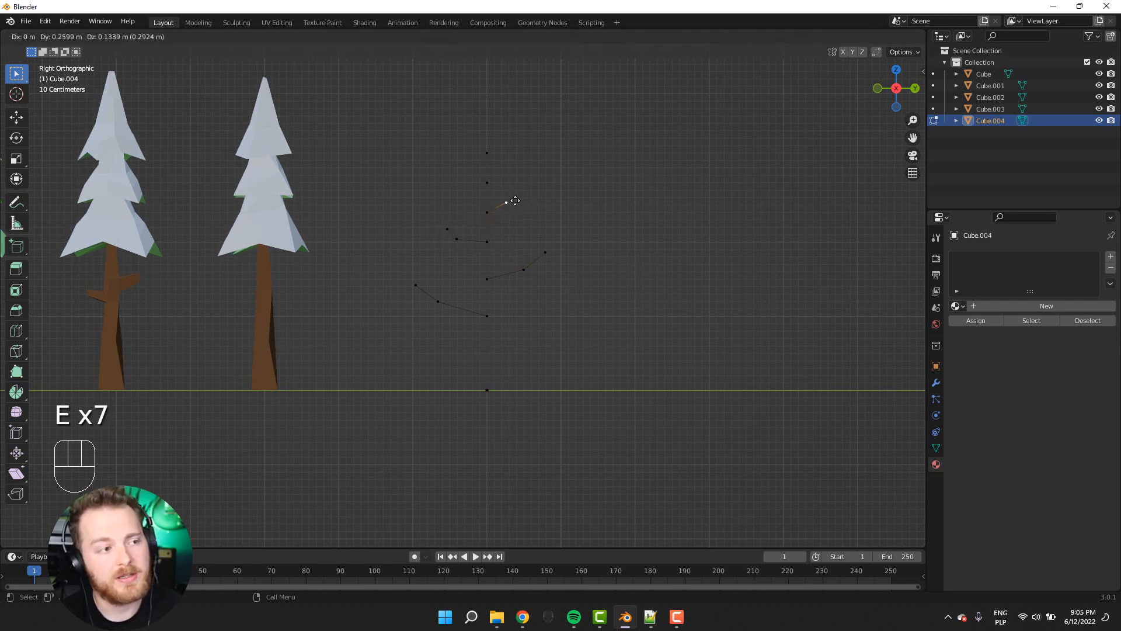
click(522, 197)
key(e)
click(538, 180)
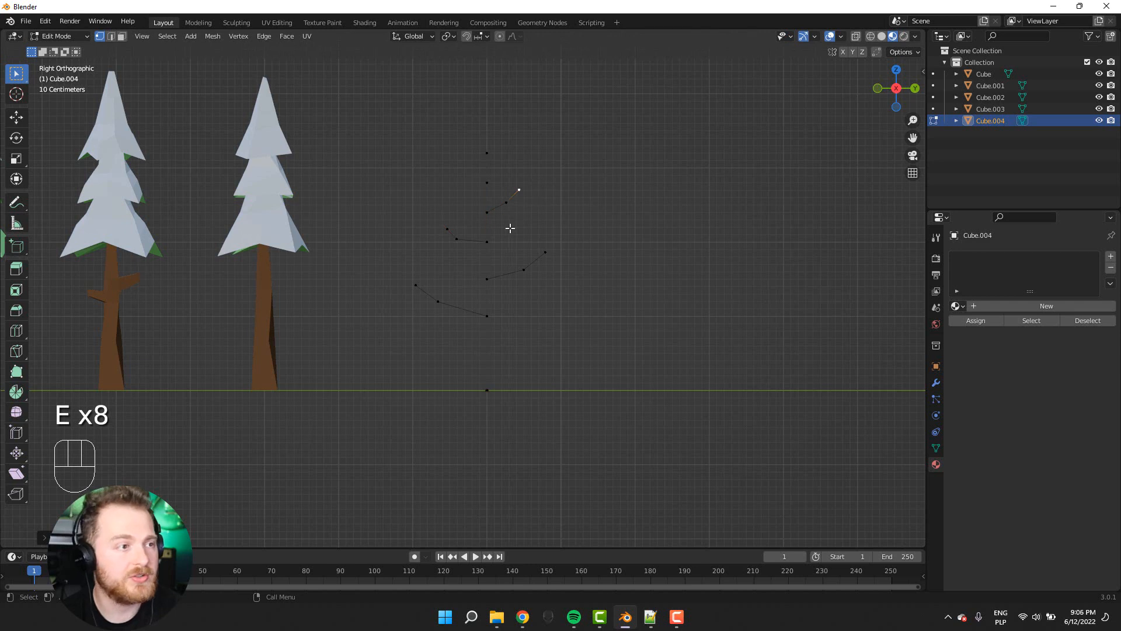
- Extrude a short one-segment branch to the left from the trunk joint just below the top vertex
click(483, 181)
key(e)
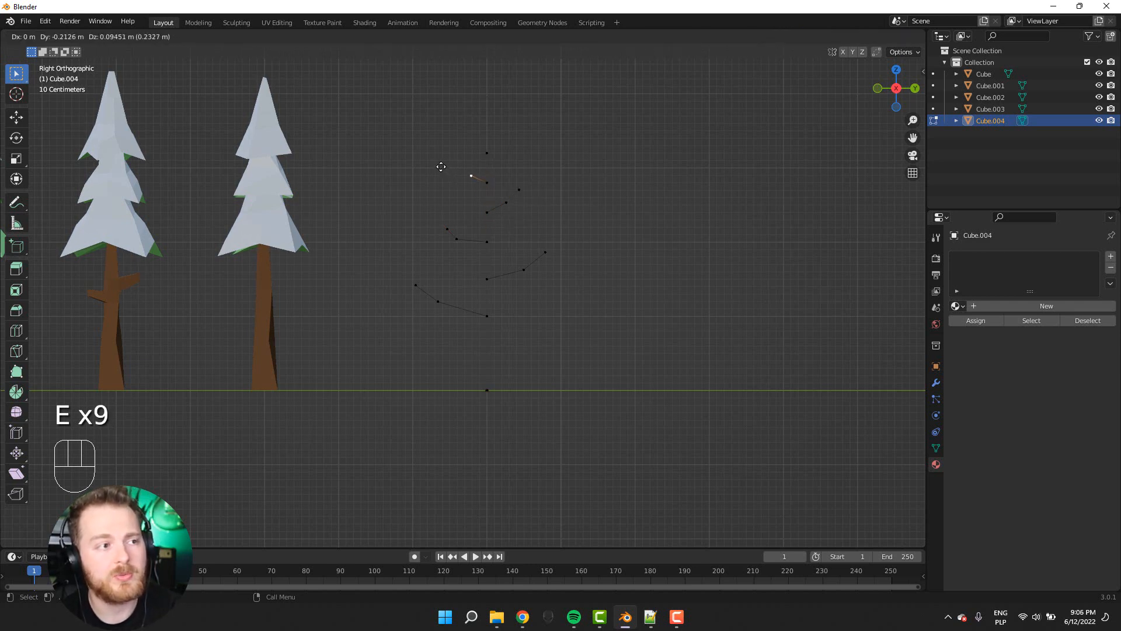
click(441, 167)
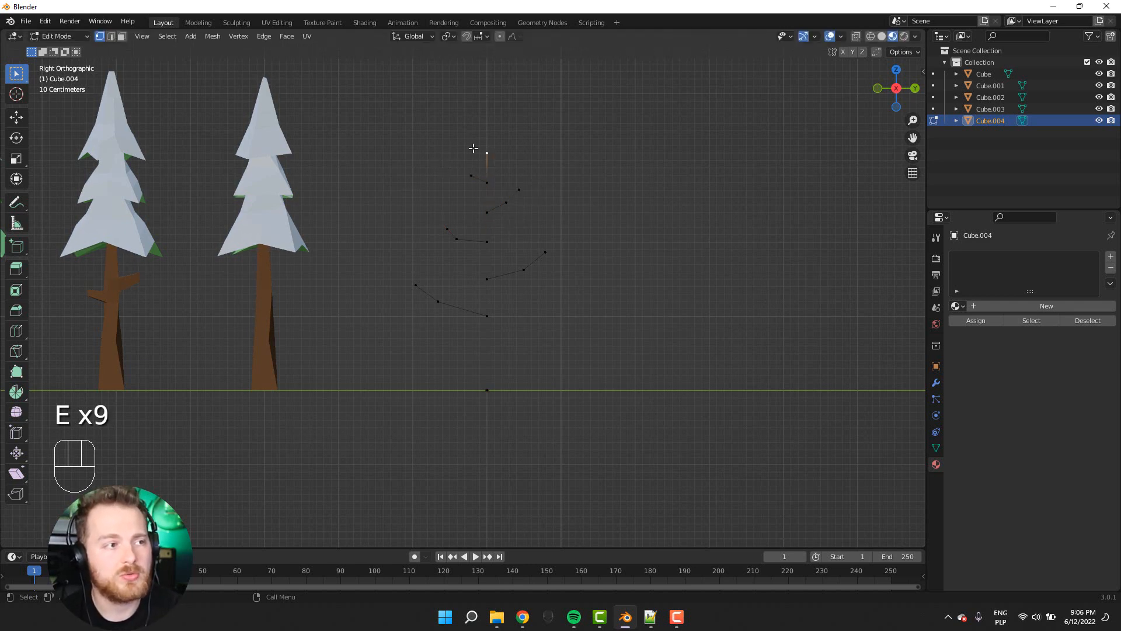
- Extend the trunk's top vertex by two slightly bent segments and extrude a short twig up to the right from its base
key(e)
click(463, 122)
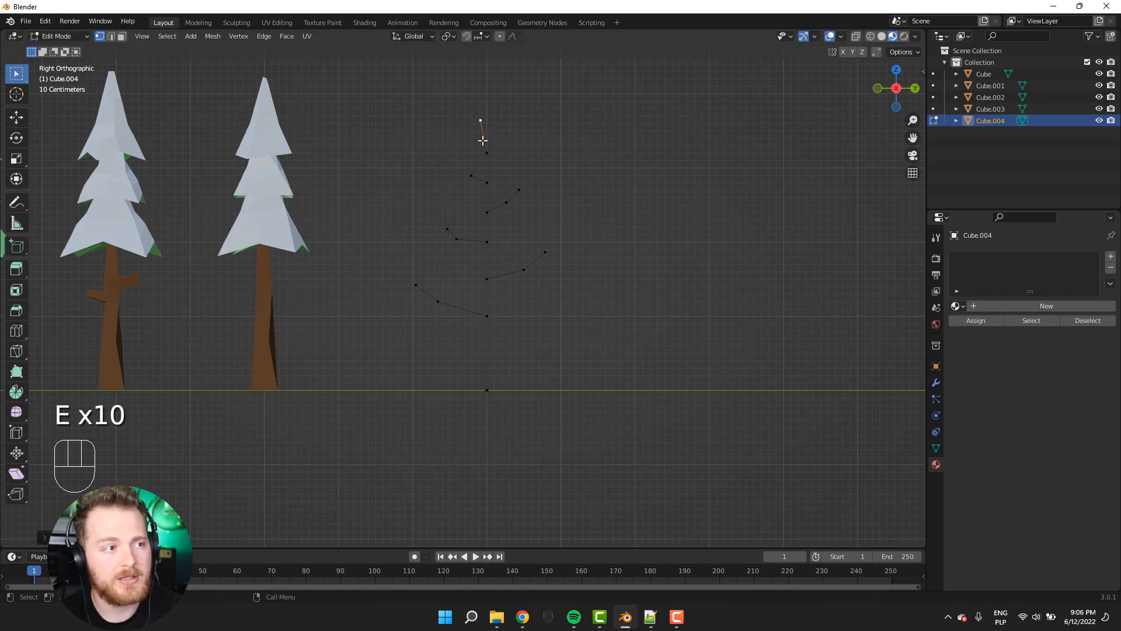
key(e)
click(455, 98)
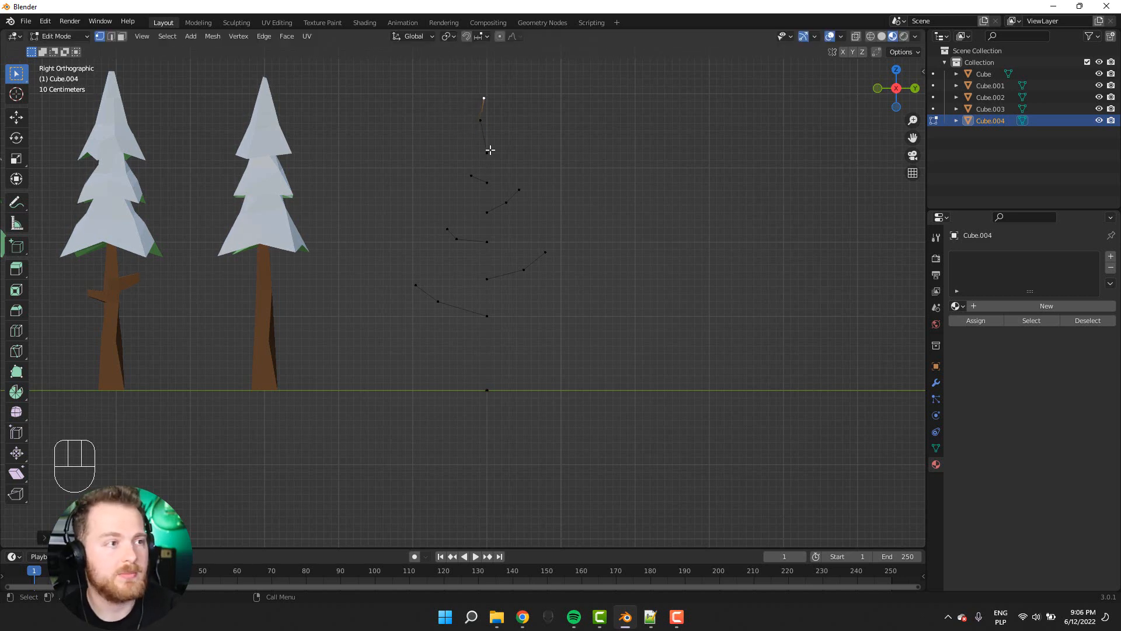
key(e)
click(528, 167)
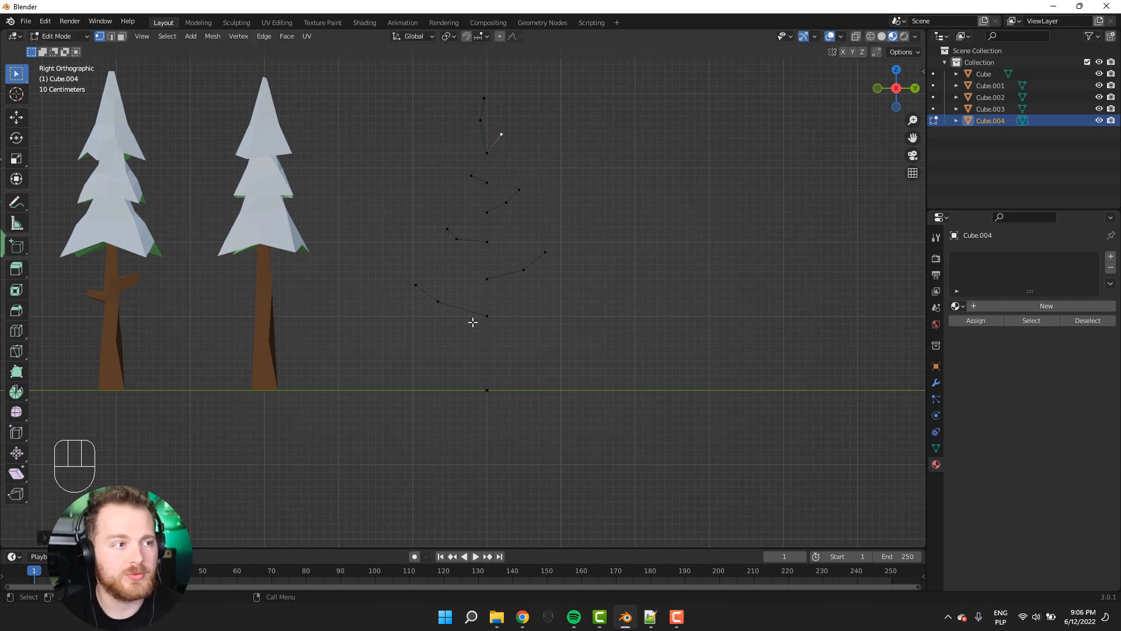
- From a rotated perspective view, extrude a two-segment branch to the right from the third trunk joint
key(KP_6)
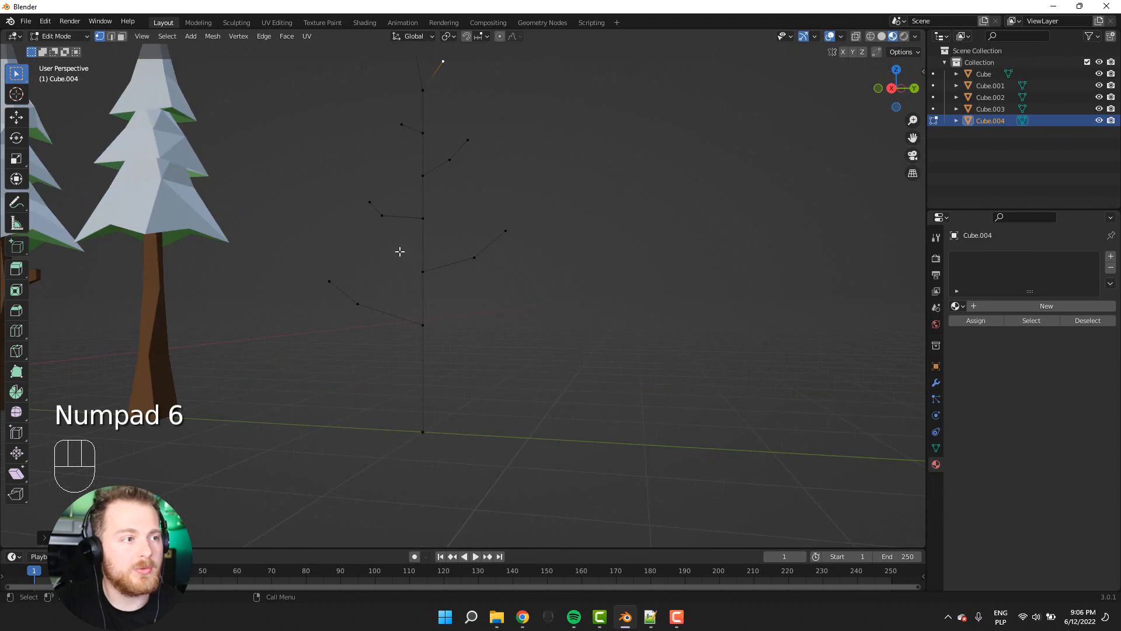
key(KP_6)
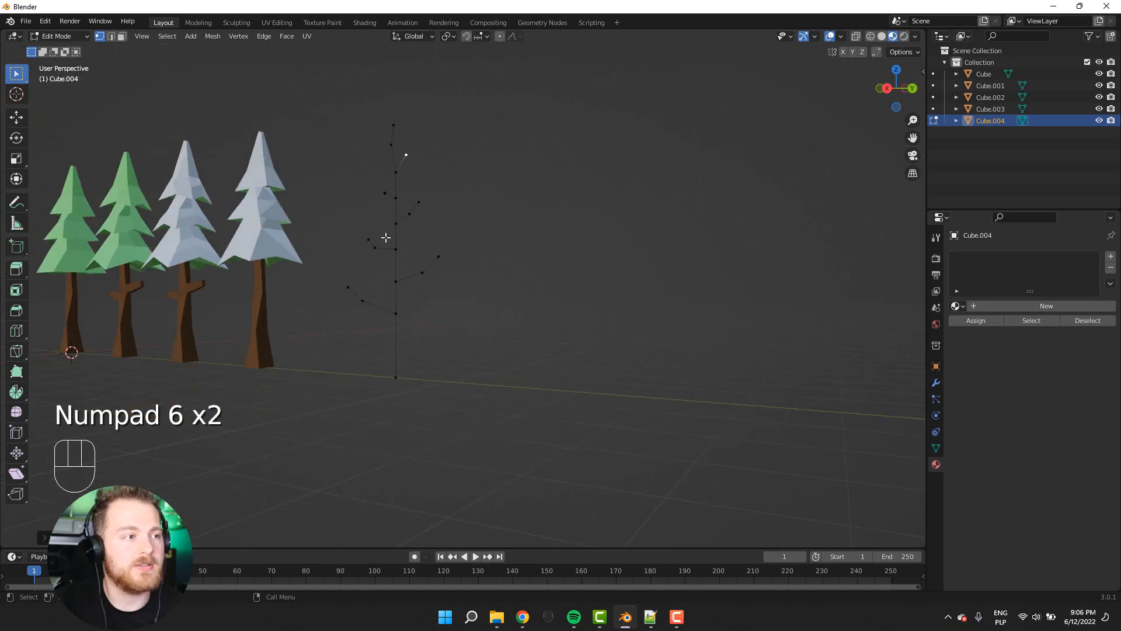
scroll(358, 266, up, 2)
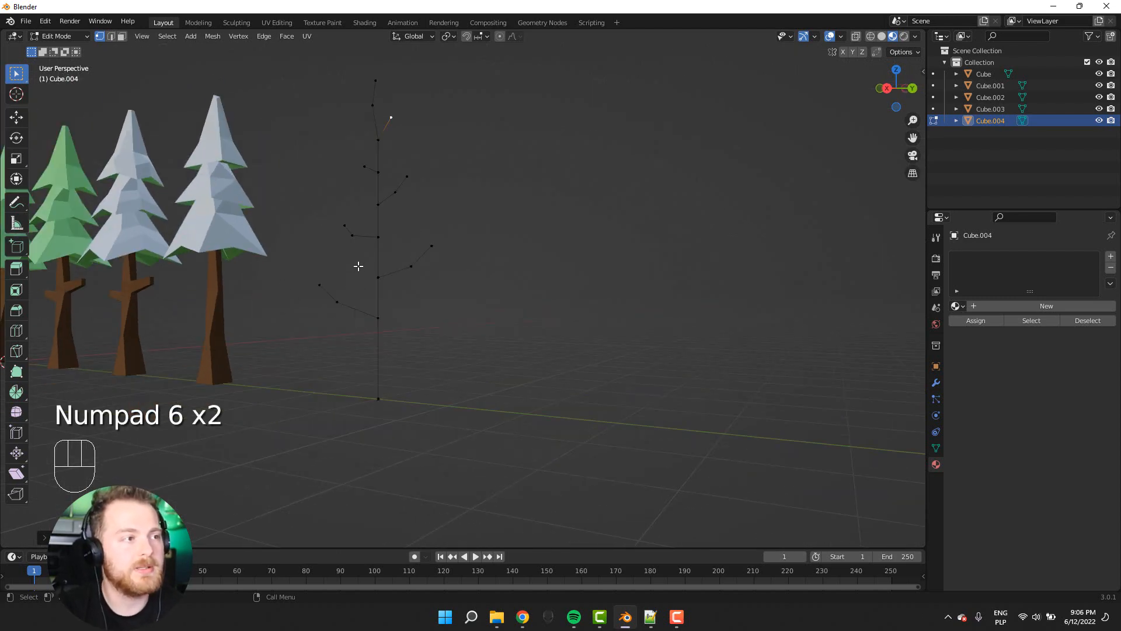
shift+middle_drag(339, 228, 351, 287)
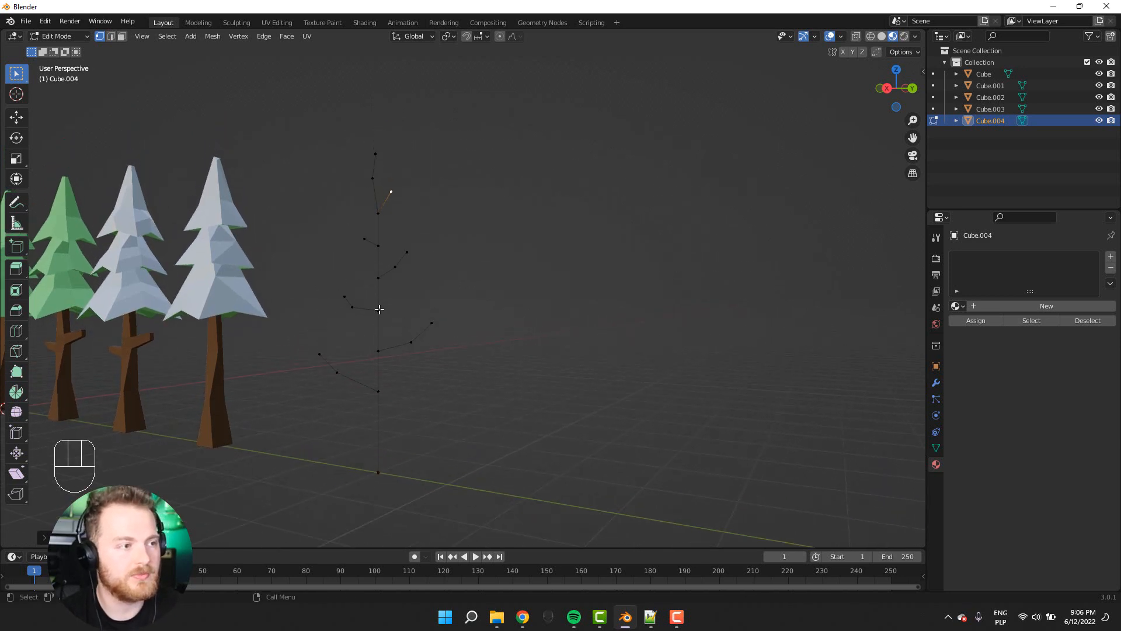
key(e)
click(430, 303)
key(e)
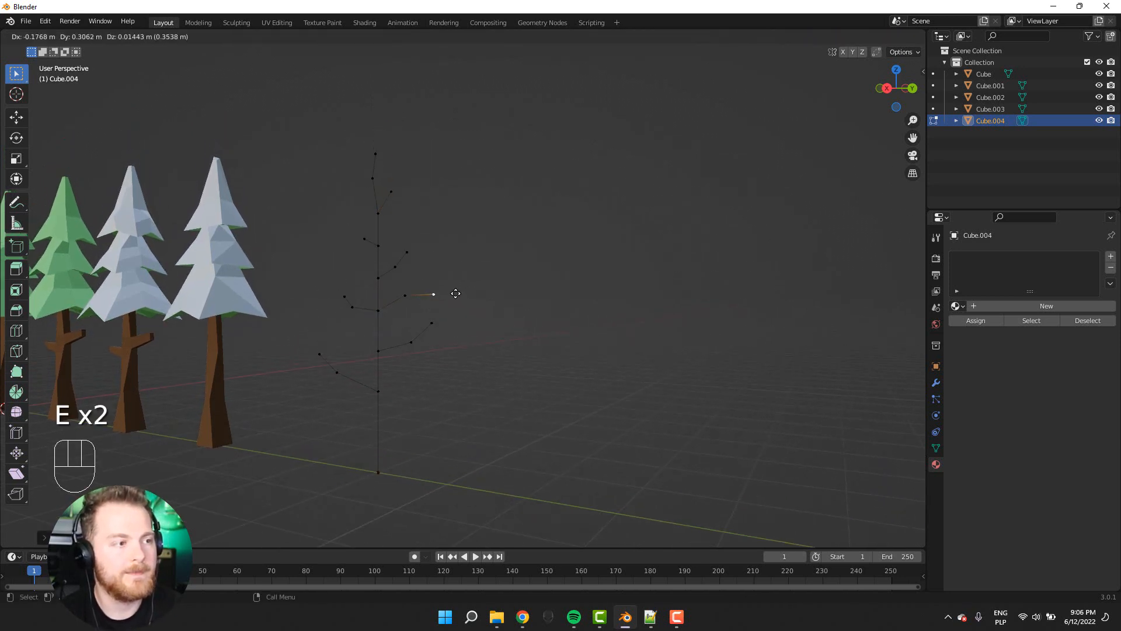
click(452, 290)
- Extrude a two-segment upward-angled branch to the left from the fourth trunk joint
click(380, 275)
key(e)
click(343, 262)
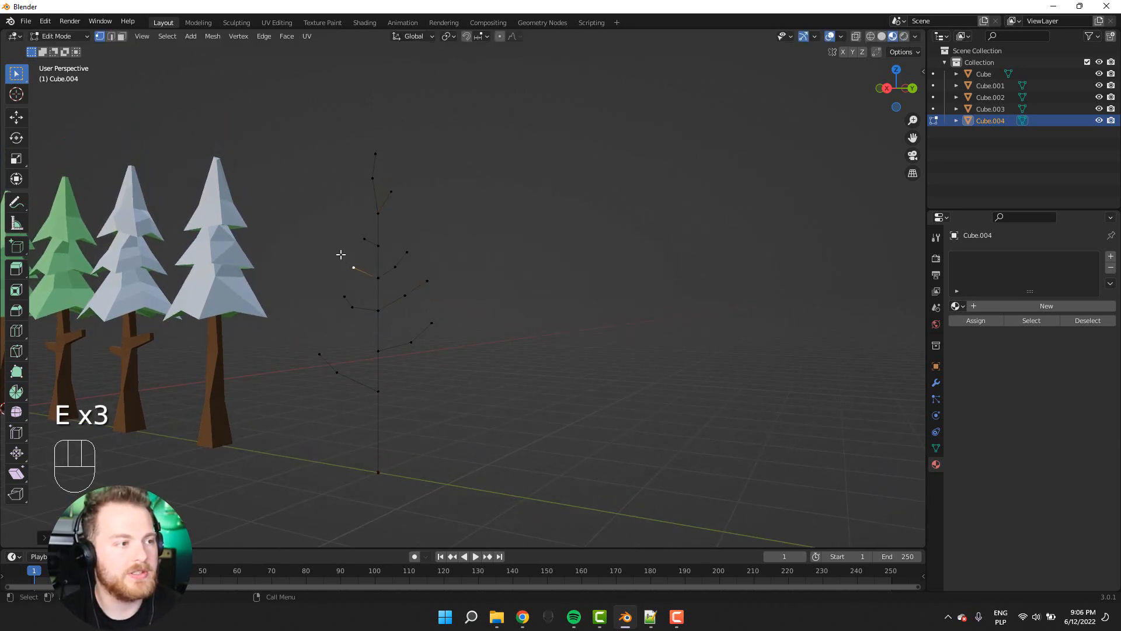
key(e)
click(306, 228)
- Extrude a small two-segment twig to the left from the trunk joint at the base of the top section
click(377, 212)
key(e)
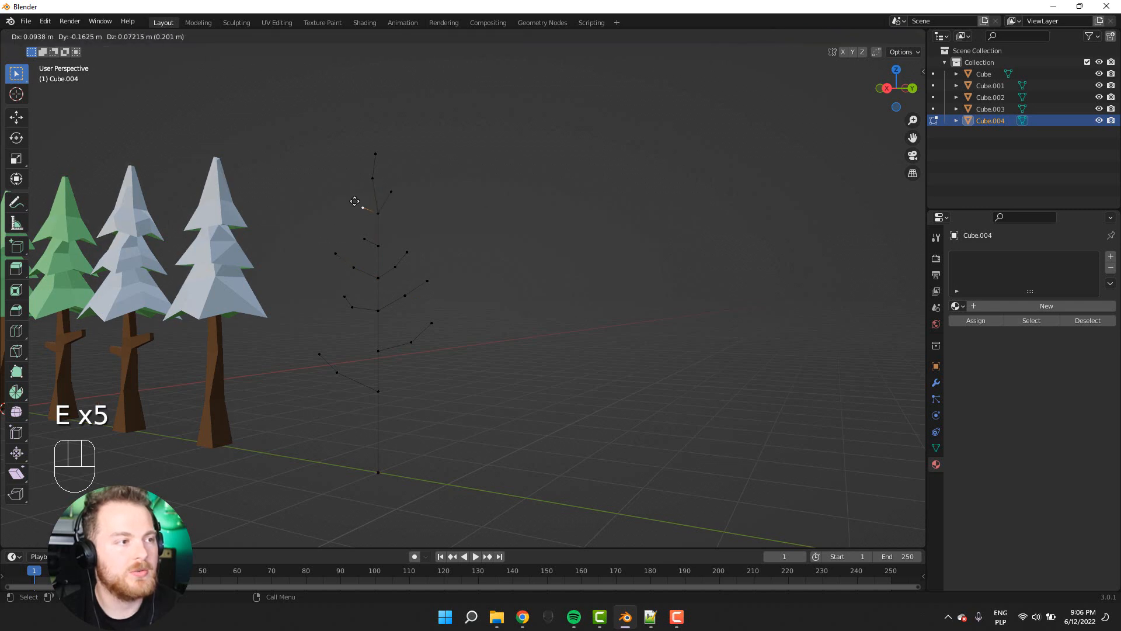
click(351, 201)
key(e)
click(368, 226)
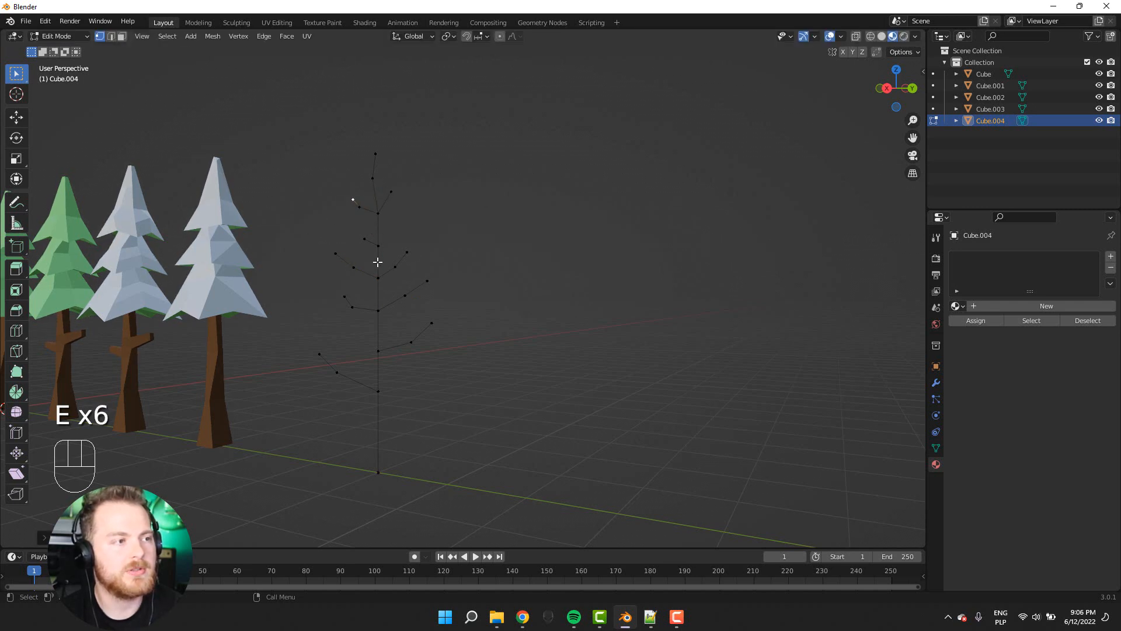
- Extrude a two-segment branch up to the right from the fifth trunk joint and a short segment up to the left from the second
key(KP_6)
key(KP_6)
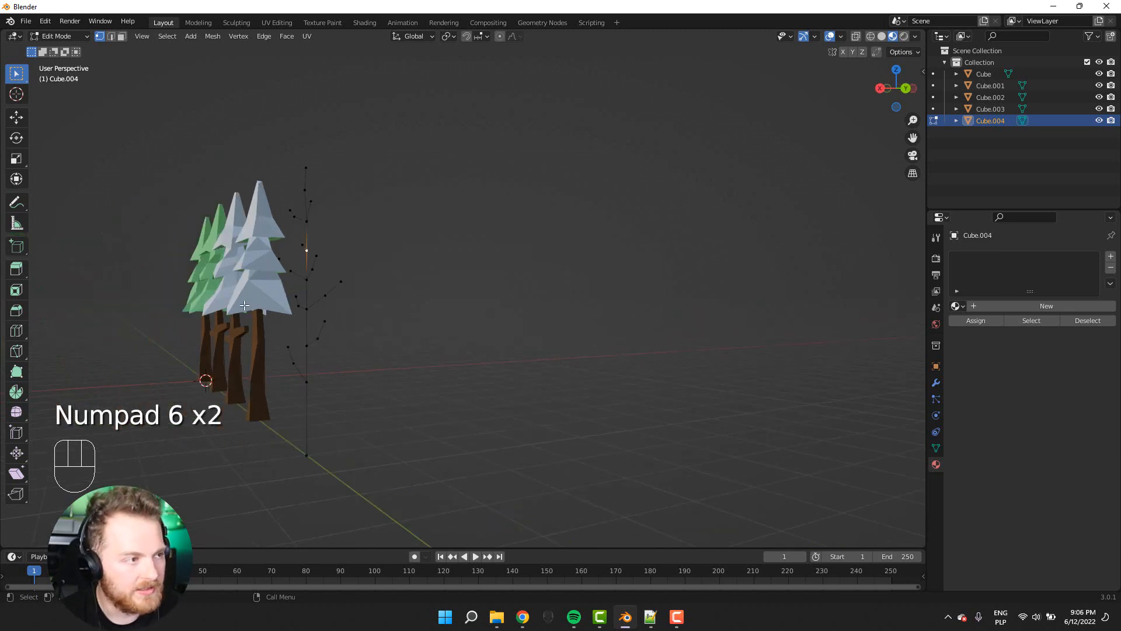
key(e)
click(316, 242)
key(e)
click(329, 228)
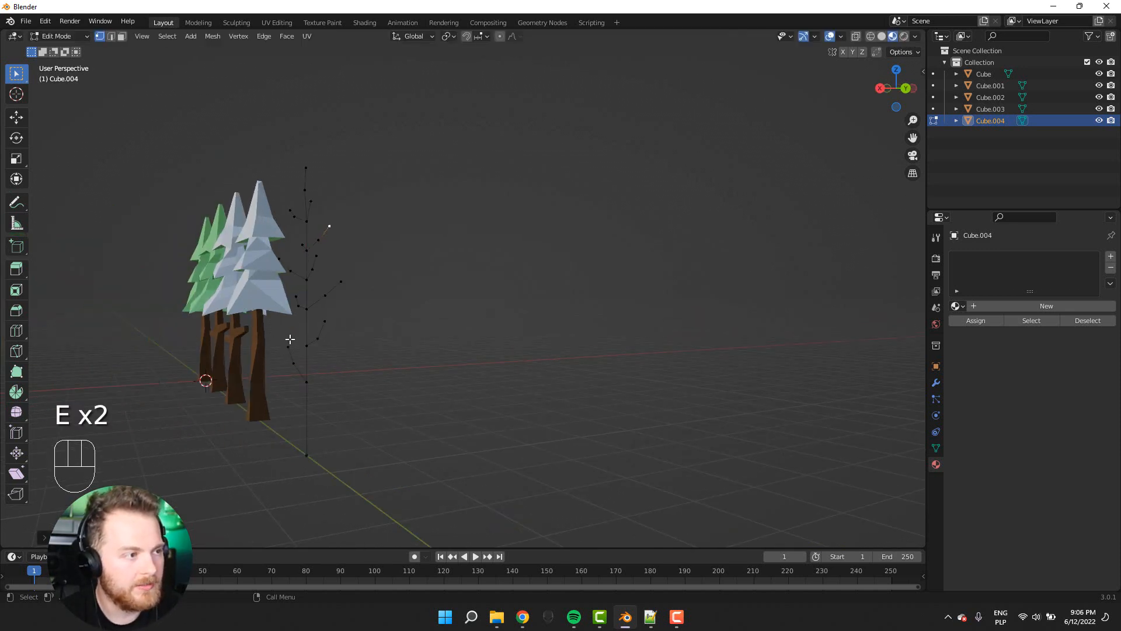
key(e)
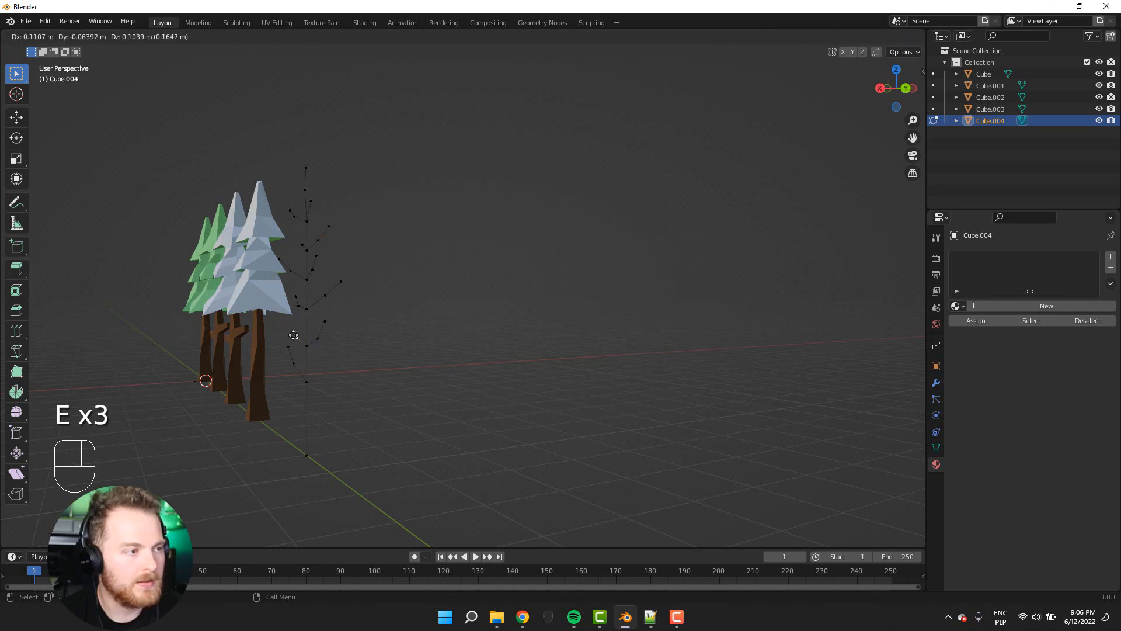
click(294, 335)
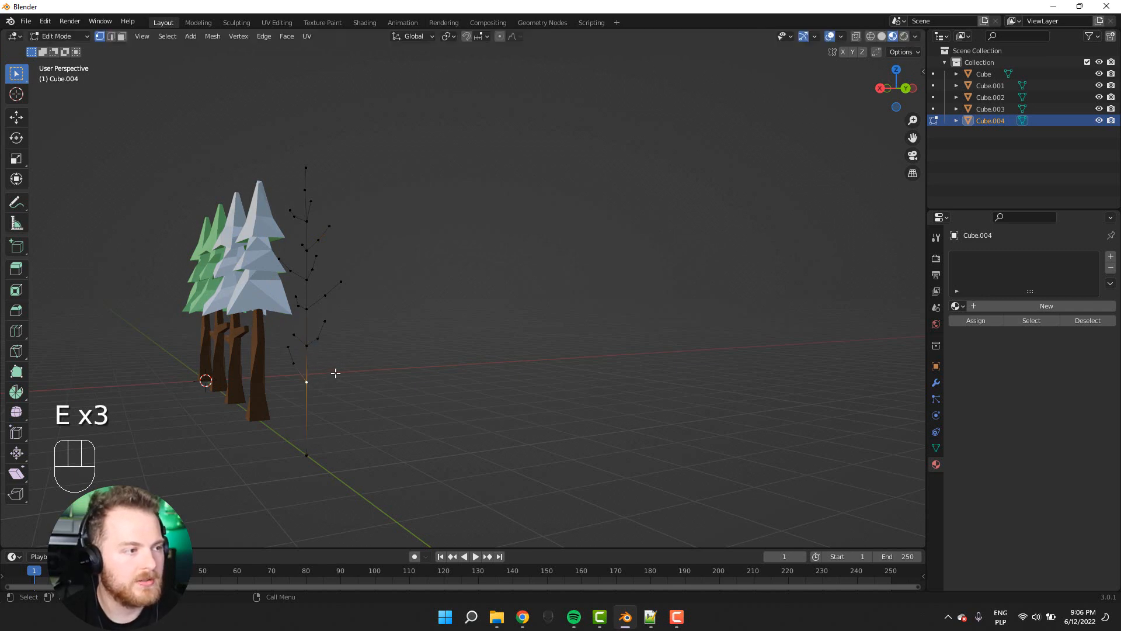
key(KP_6)
key(KP_6)
key(KP_6)
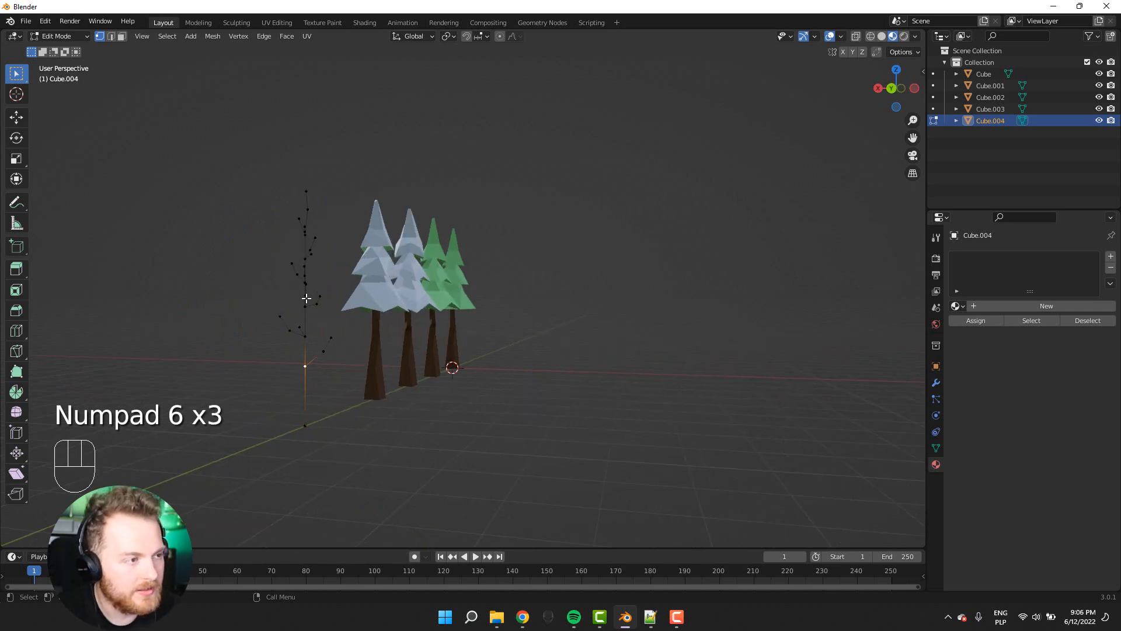
key(e)
click(228, 296)
middle_drag(228, 295, 267, 295)
key(ctrl+z)
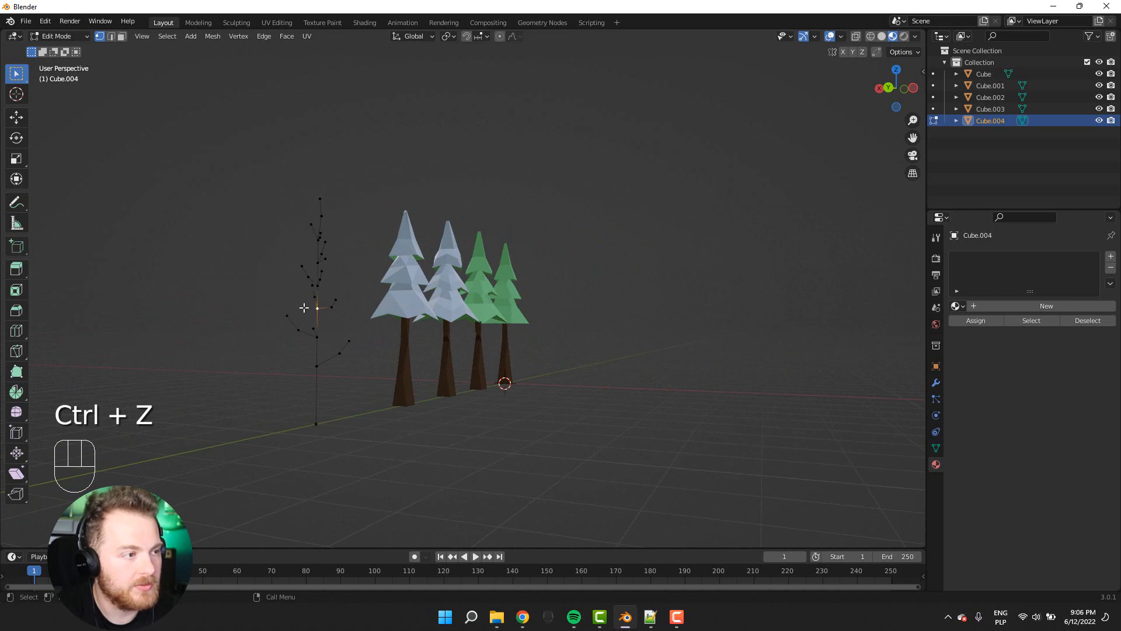
- Viewing the tree from behind, extrude a two-segment branch to the left from the third trunk joint and another from the lowest joint
key(e)
click(267, 303)
key(e)
click(243, 273)
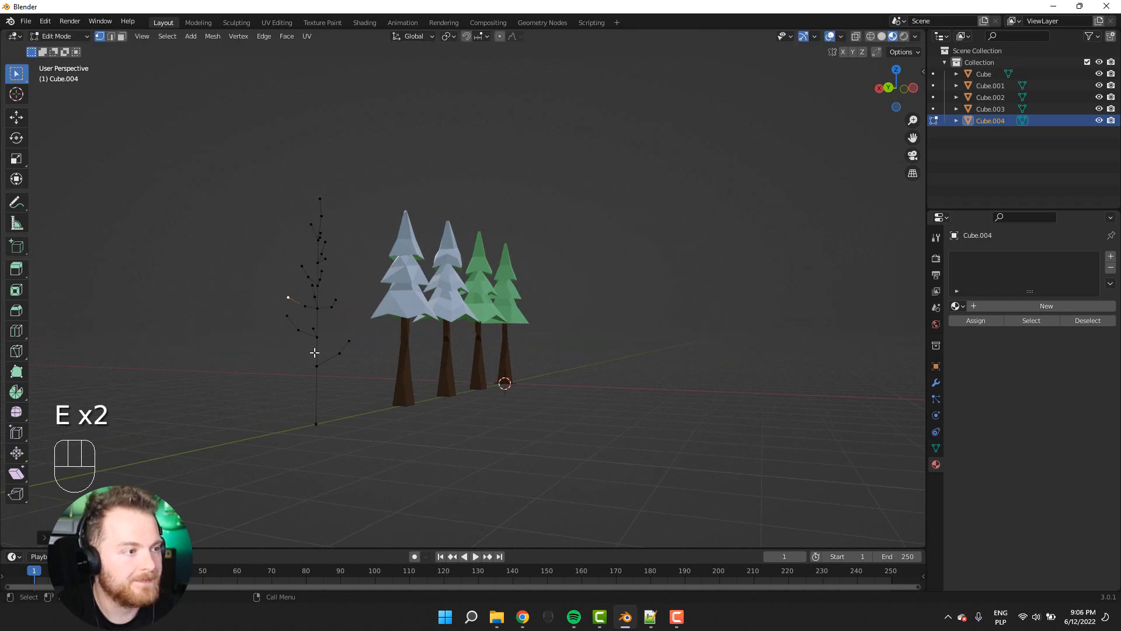
key(e)
click(262, 347)
key(e)
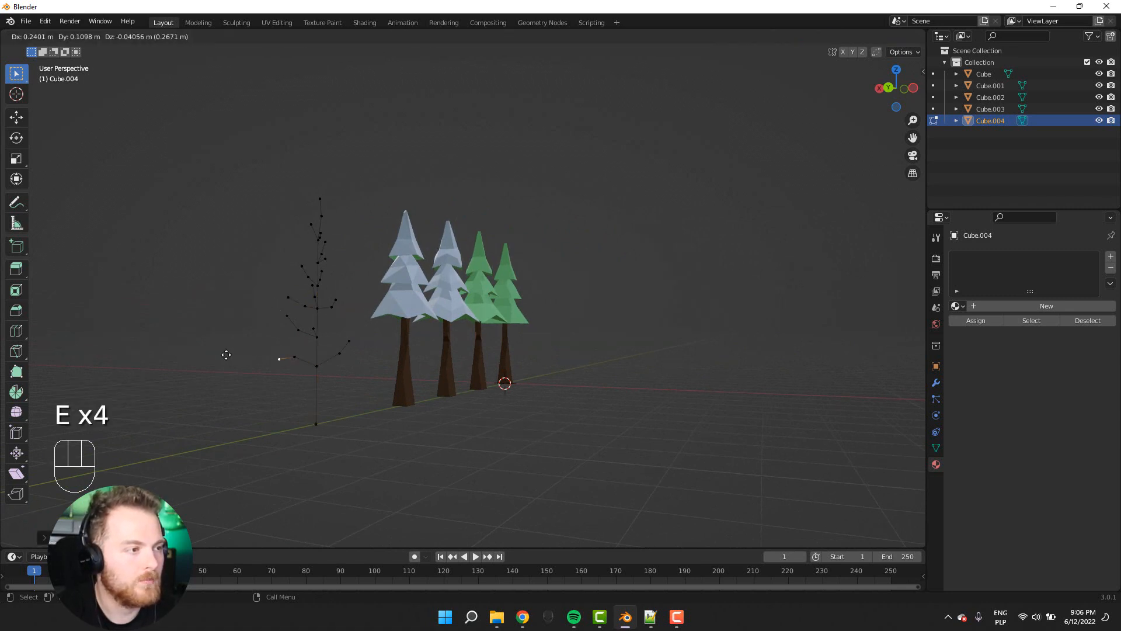
click(221, 339)
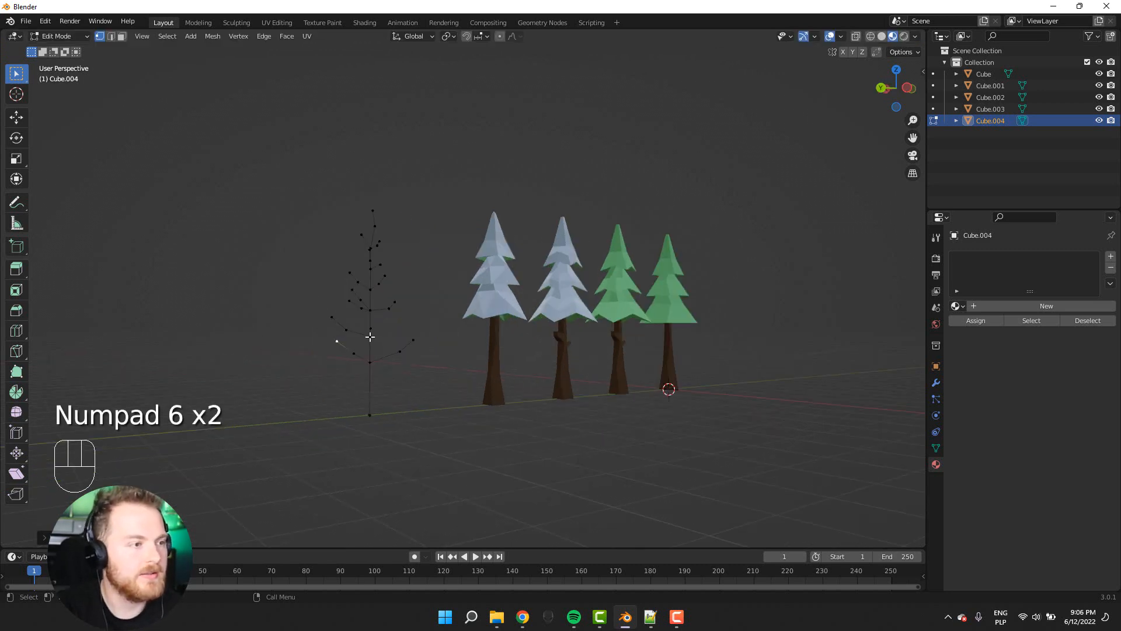
- Extrude a two-segment branch up to the right from the second trunk joint
key(e)
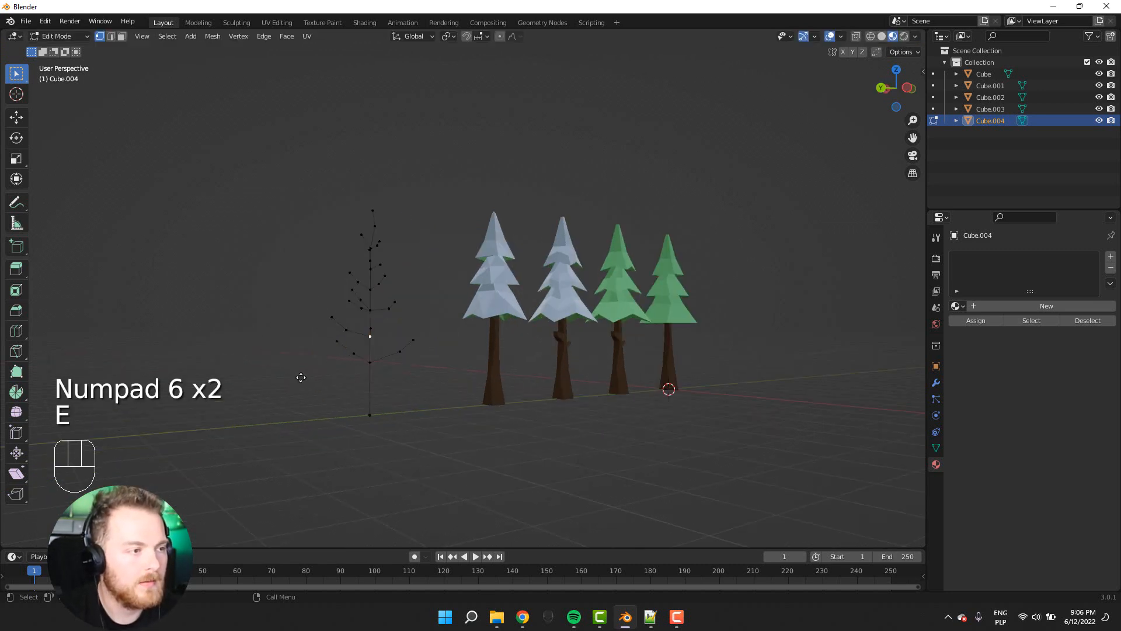
key(e)
click(332, 358)
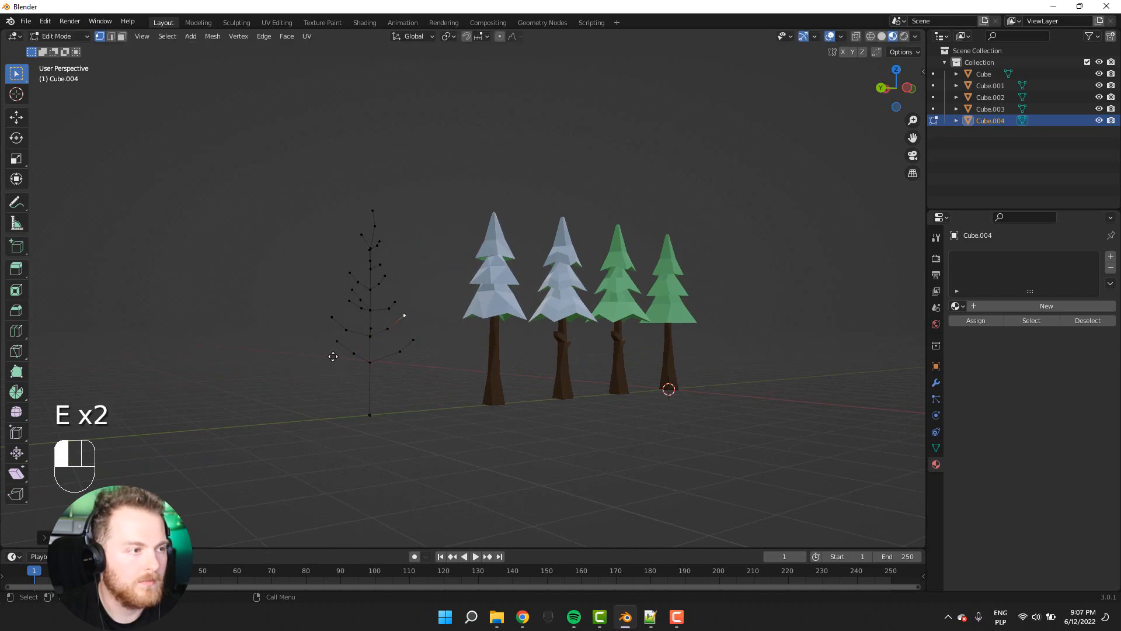
- Add a Skin modifier to the vertex skeleton
middle_drag(331, 350, 963, 431)
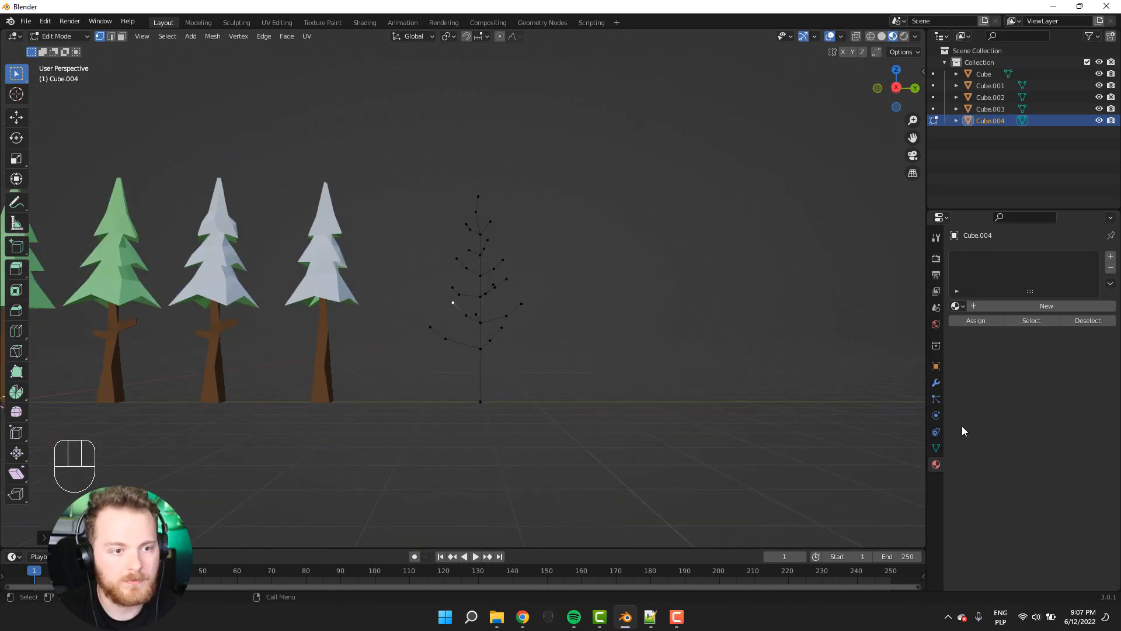
click(936, 384)
click(963, 258)
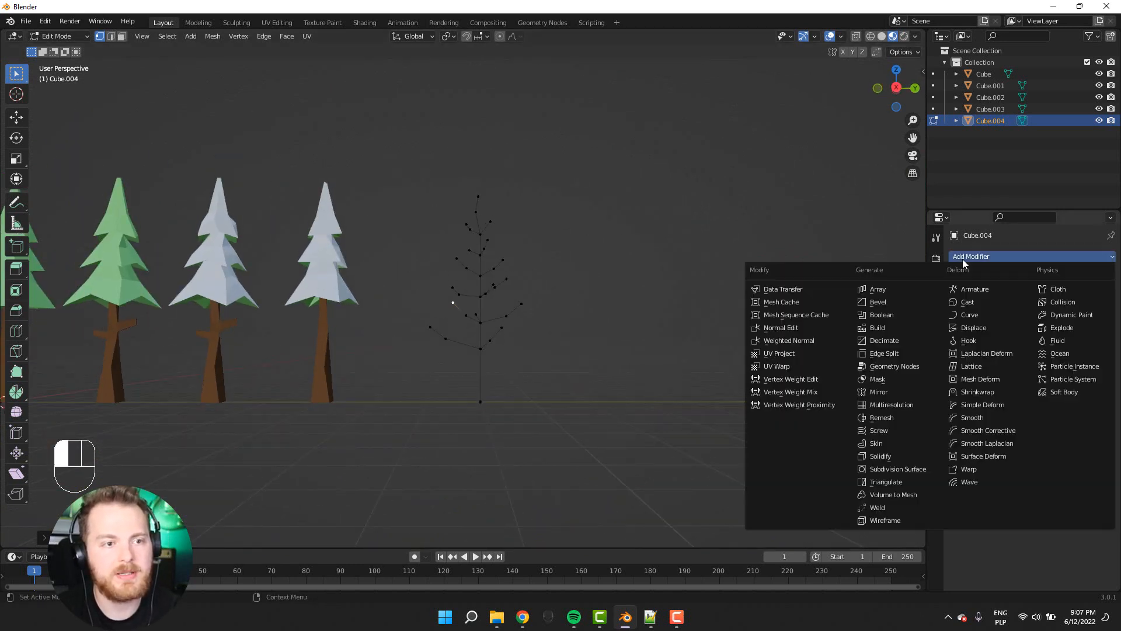
click(888, 444)
- Scale down the skin radius of all skeleton vertices until the trunk and branches are thin and separate
mouse_move(568, 425)
middle_down()
mouse_move(573, 448)
mouse_move(666, 453)
mouse_move(613, 476)
mouse_move(582, 465)
mouse_move(571, 444)
middle_up()
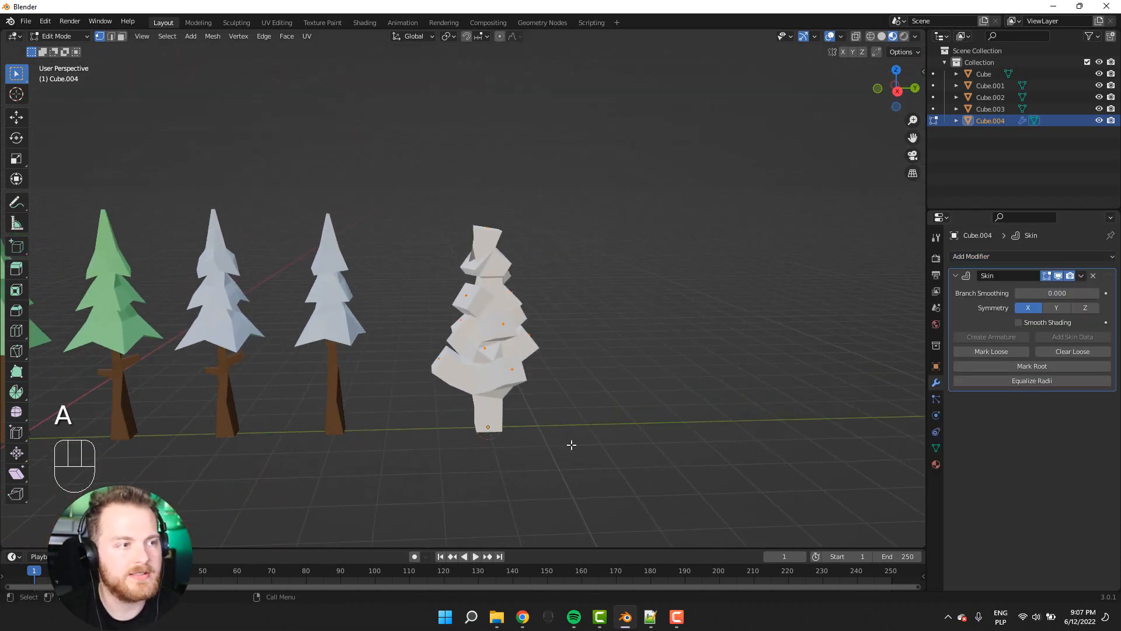
key(ctrl+a)
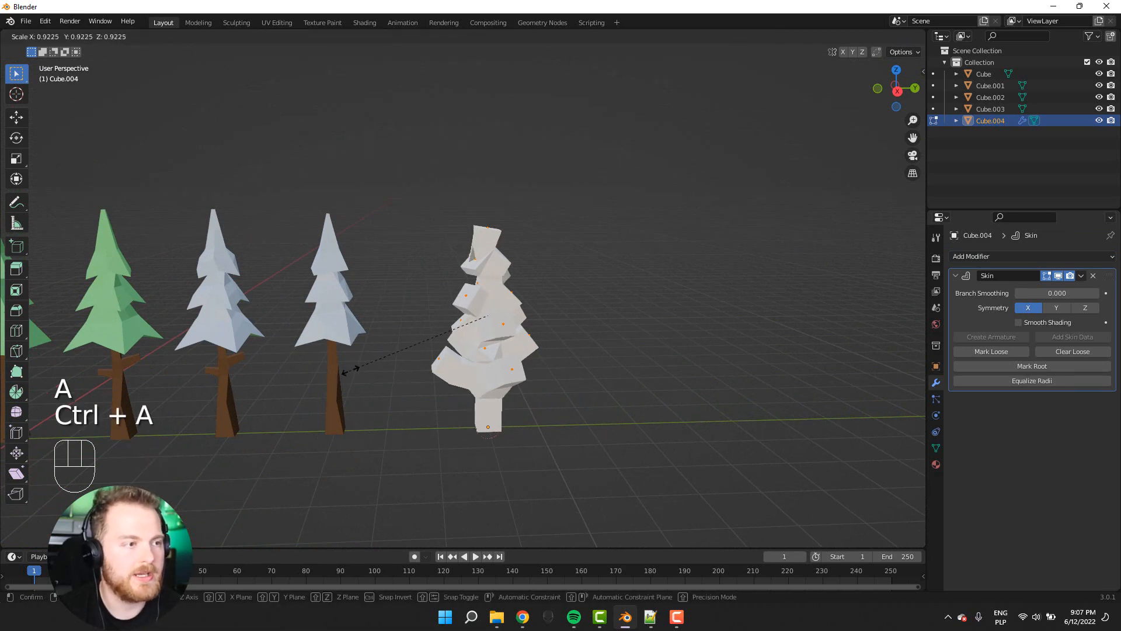
click(450, 316)
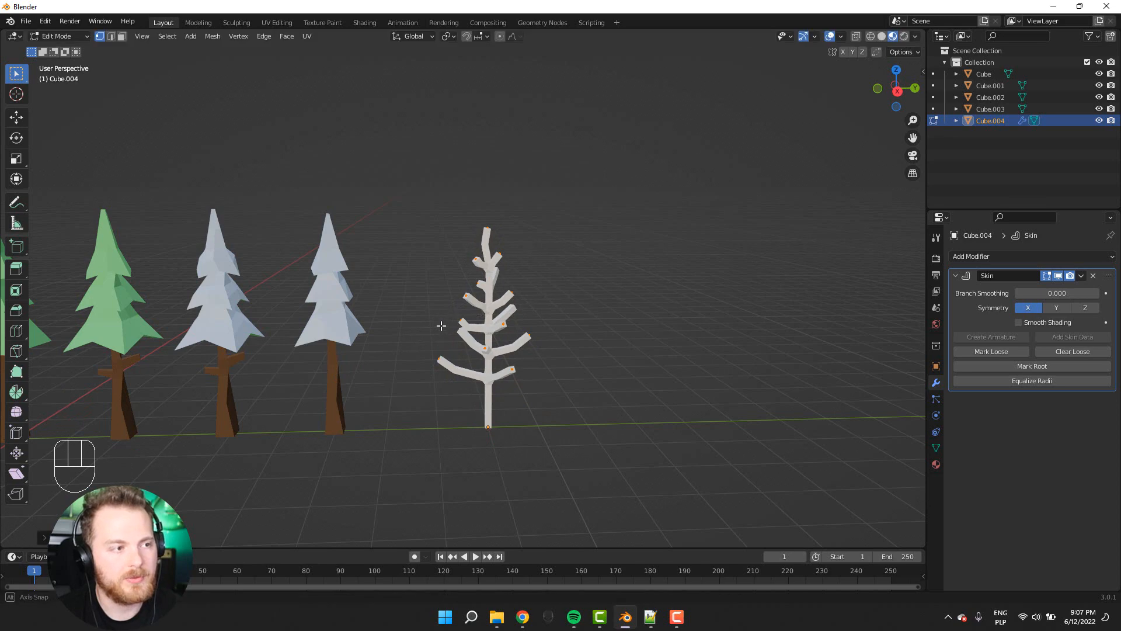
- In wireframe shading, select the trunk's top vertex and the uppermost branch tips
middle_drag(440, 326, 453, 272)
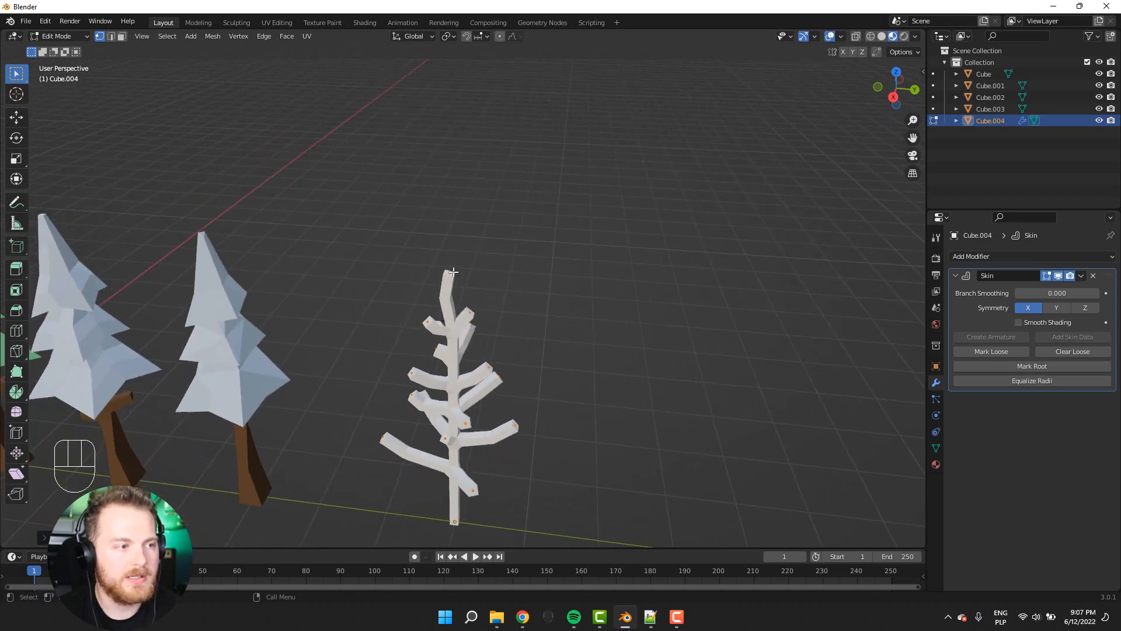
scroll(429, 310, up, 1)
middle_drag(420, 368, 496, 357)
key(shift+z)
click(522, 237)
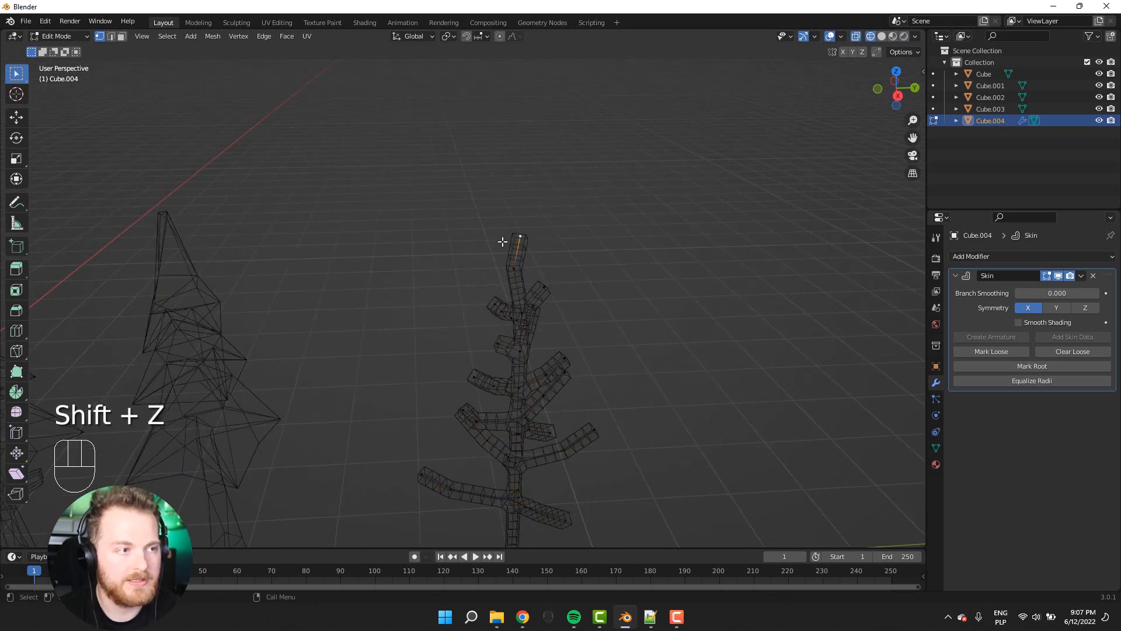
shift+click(488, 305)
middle_drag(479, 311, 383, 278)
shift+click(497, 258)
shift+click(383, 279)
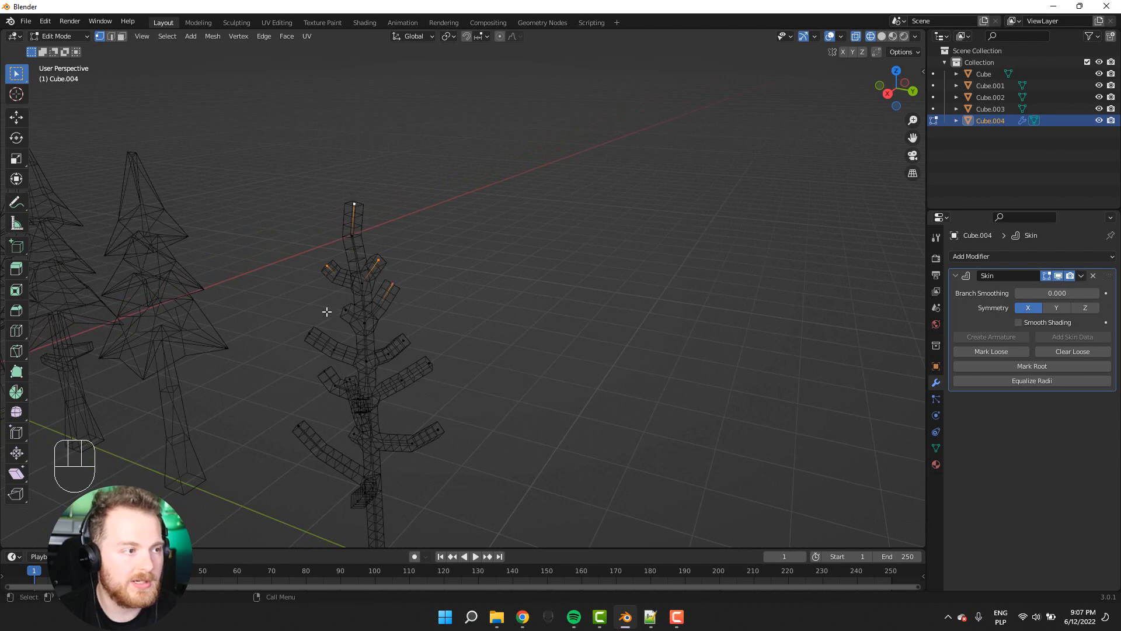
- Add the end vertices of all remaining middle and lower branches to the selection
middle_drag(325, 310, 301, 310)
shift+click(306, 310)
shift+click(273, 330)
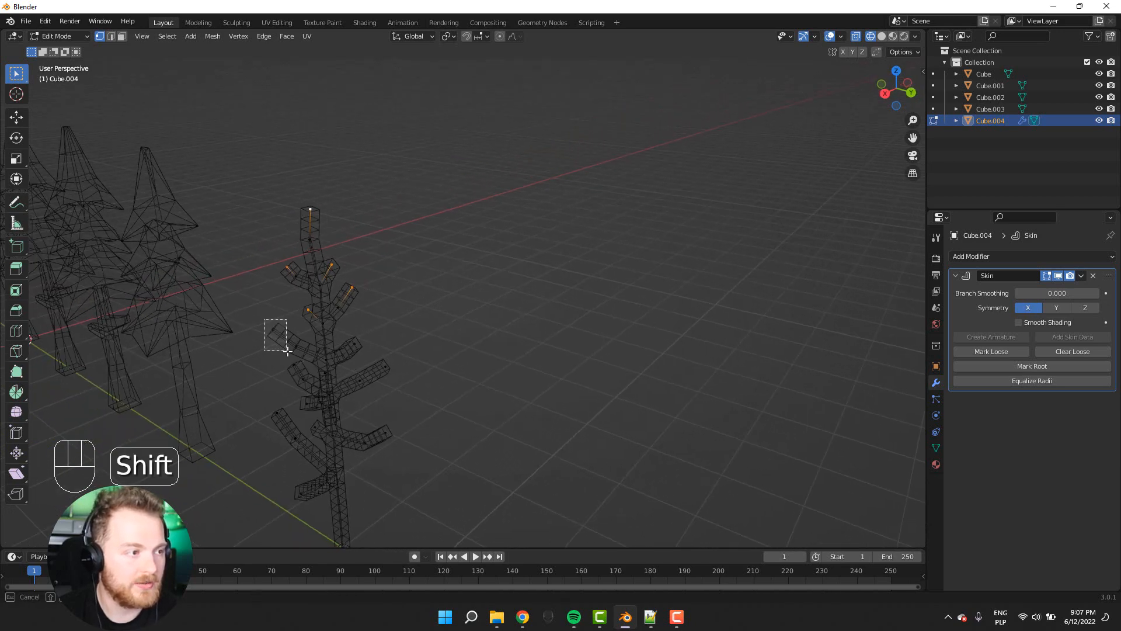
shift+drag(353, 330, 365, 352)
middle_drag(335, 361, 341, 355)
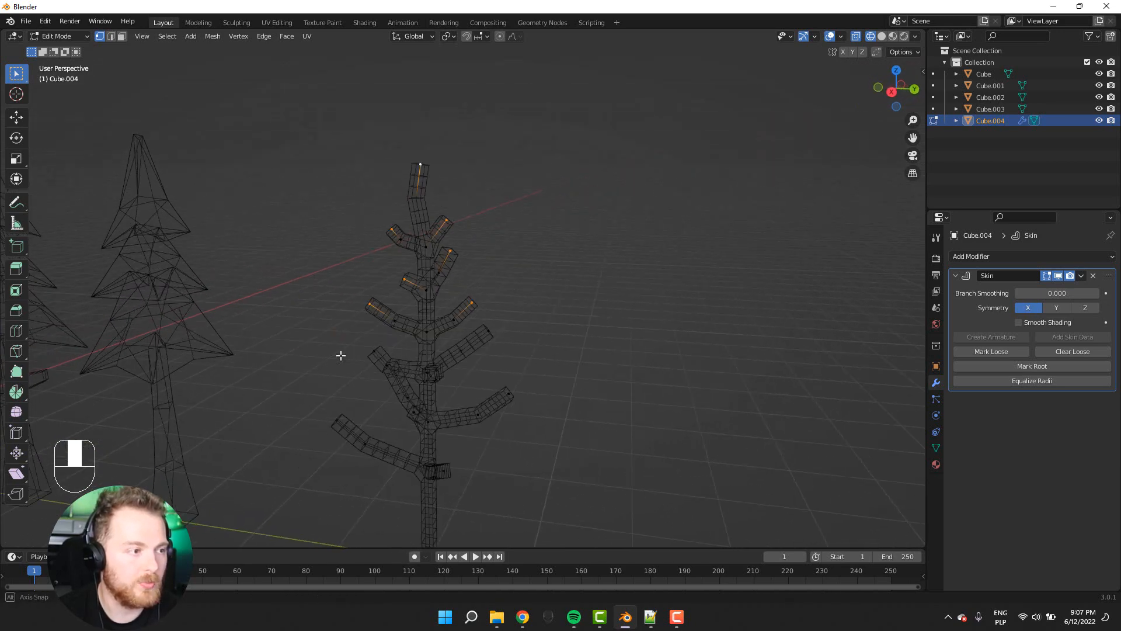
shift+drag(374, 361, 370, 366)
middle_drag(370, 365, 426, 317)
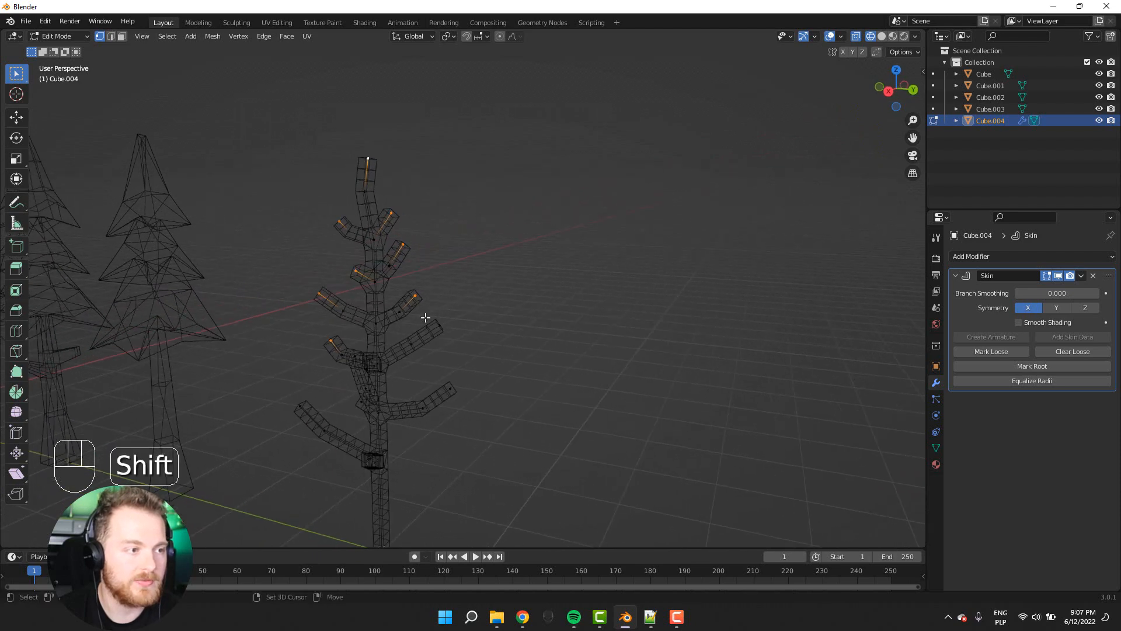
middle_drag(452, 353, 534, 340)
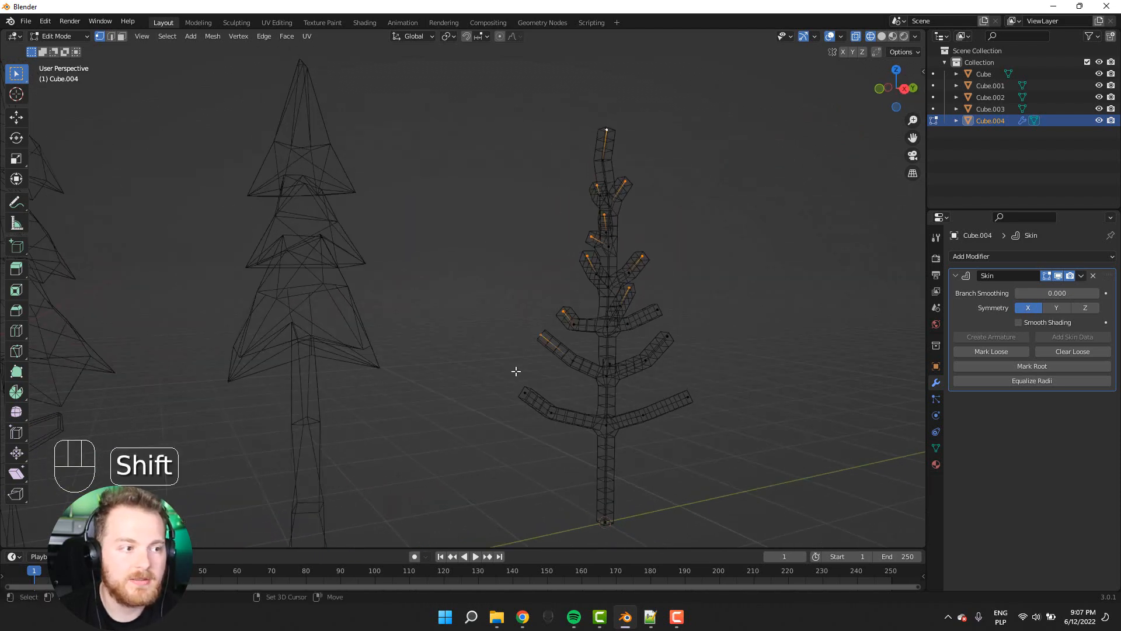
shift+drag(662, 329, 694, 358)
shift+drag(654, 307, 671, 322)
middle_drag(672, 322, 616, 331)
- Enable proportional editing with Smooth falloff and shrink the skin radius of the selected branch tips so they taper
click(496, 37)
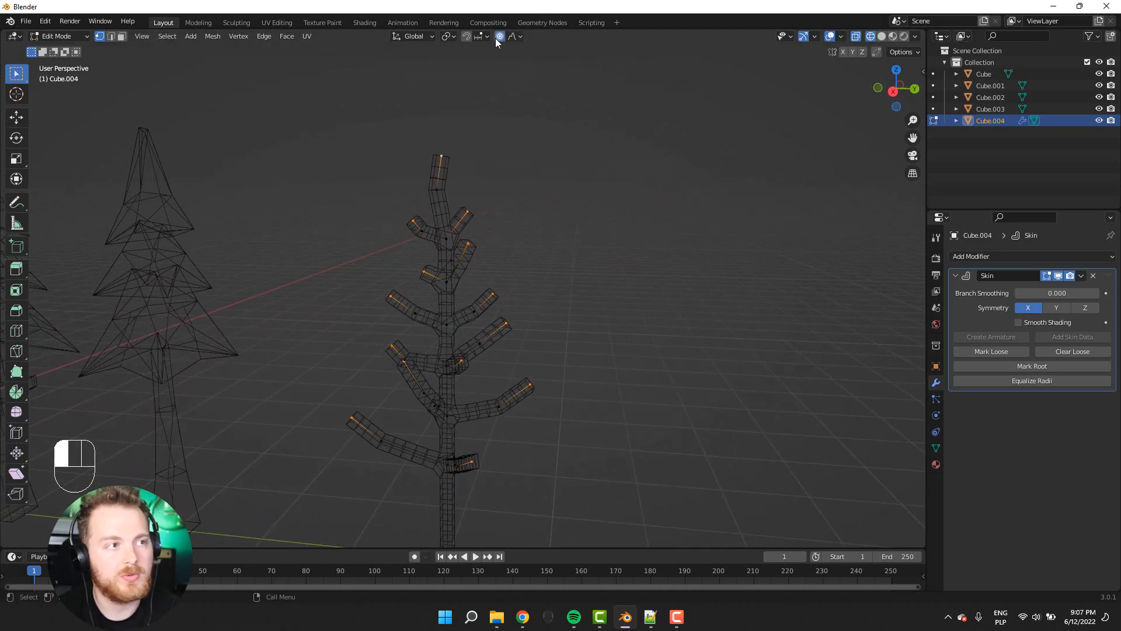
drag(512, 36, 482, 91)
click(482, 91)
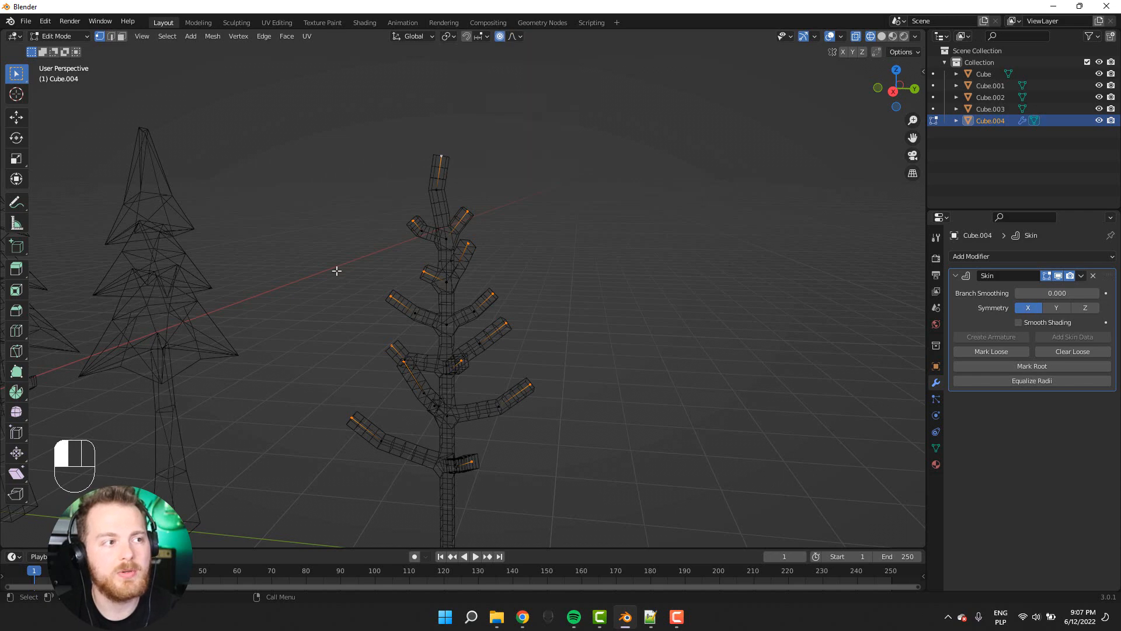
scroll(406, 353, down, 3)
middle_drag(311, 415, 303, 421)
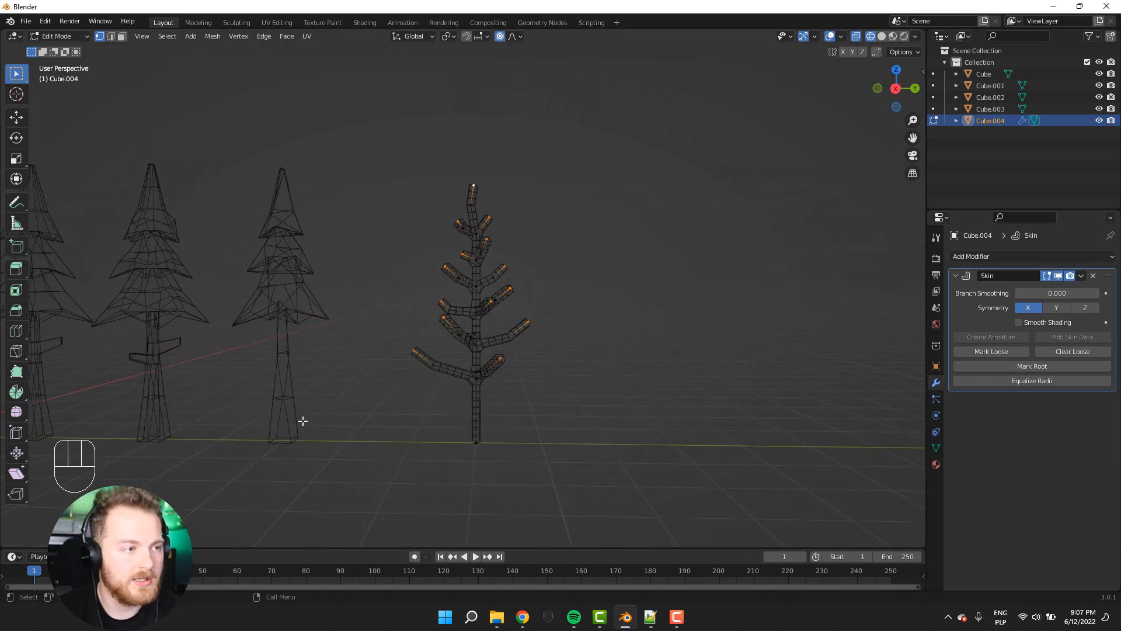
key(ctrl+a)
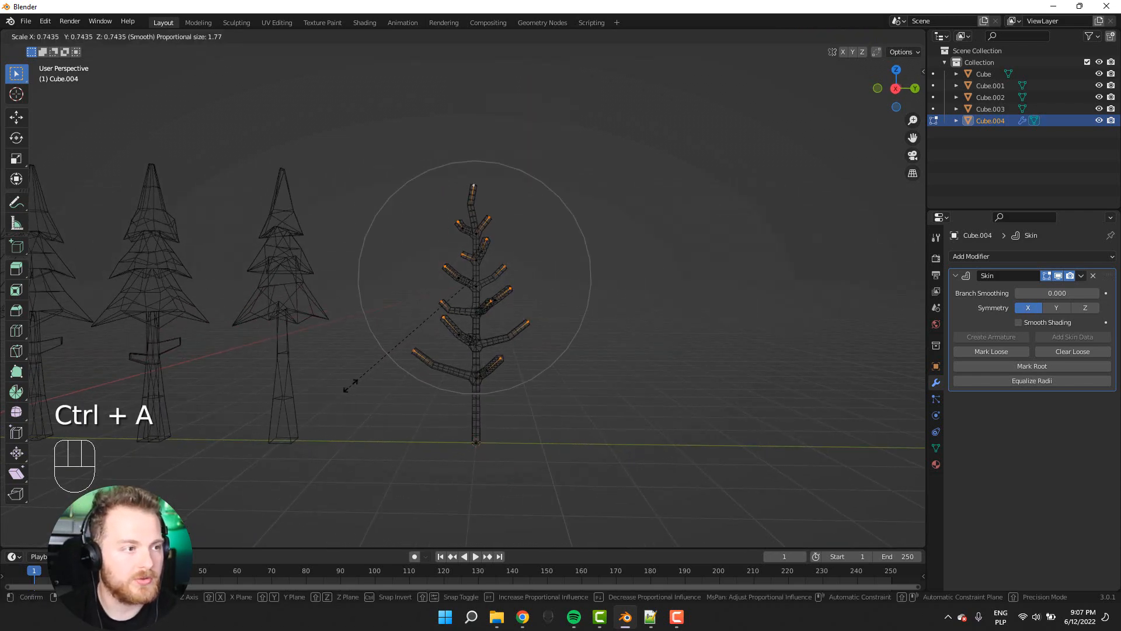
click(410, 338)
- Scale the selected tips slightly outward with proportional editing and raise them along the Z axis
mouse_move(412, 338)
middle_down()
mouse_move(384, 345)
mouse_move(383, 356)
mouse_move(407, 348)
middle_up()
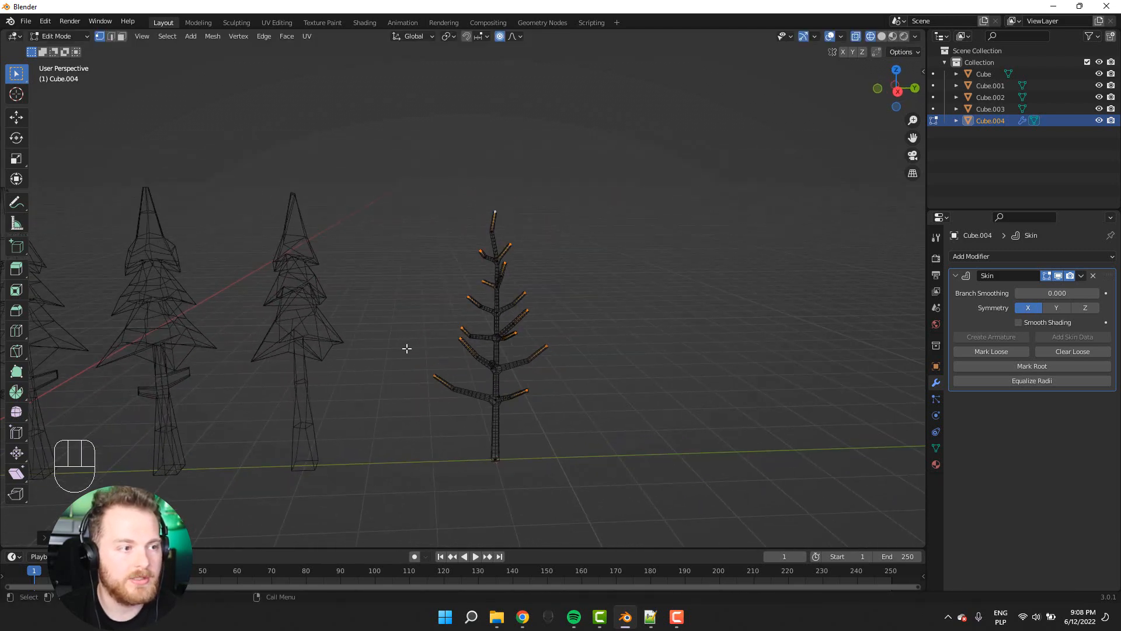
mouse_move(408, 402)
middle_down()
mouse_move(398, 391)
mouse_move(410, 383)
middle_up()
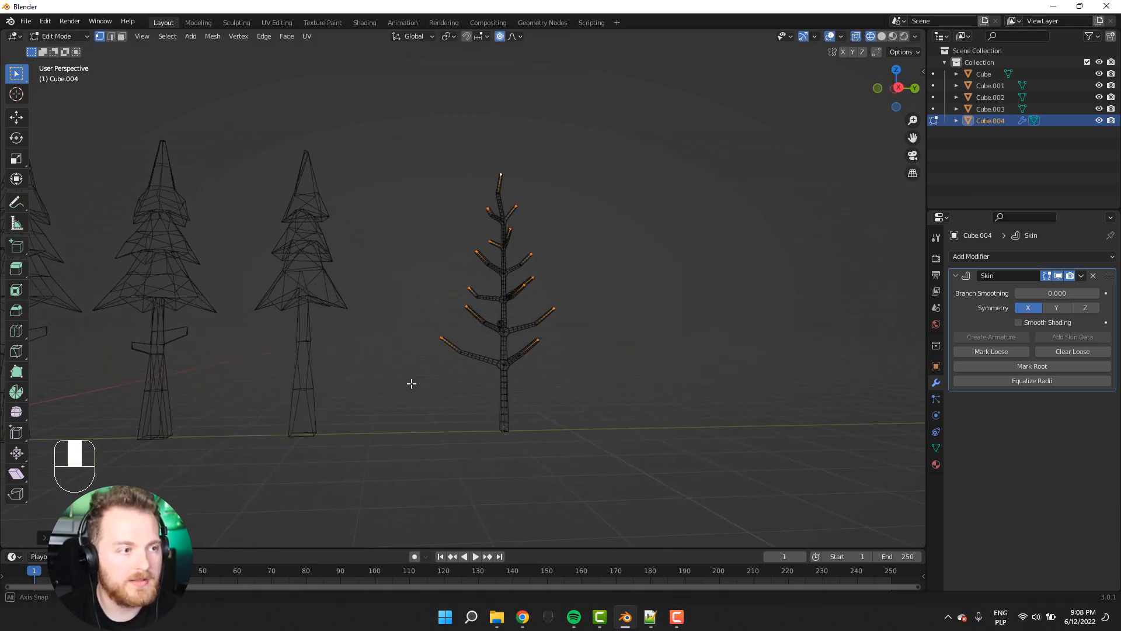
key(s)
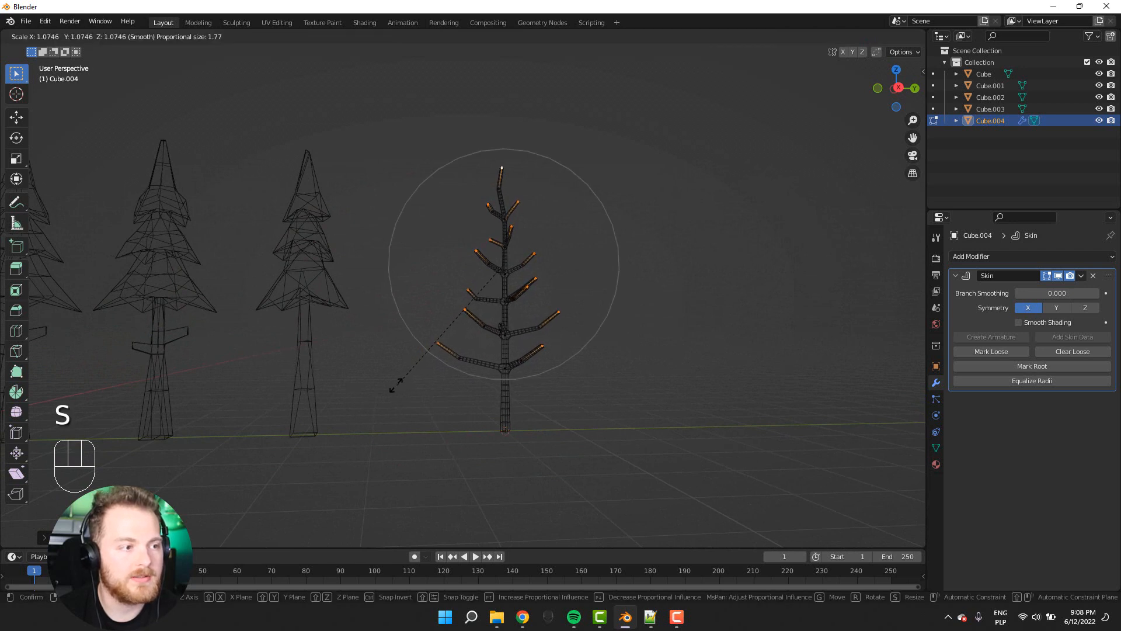
click(390, 388)
key(g)
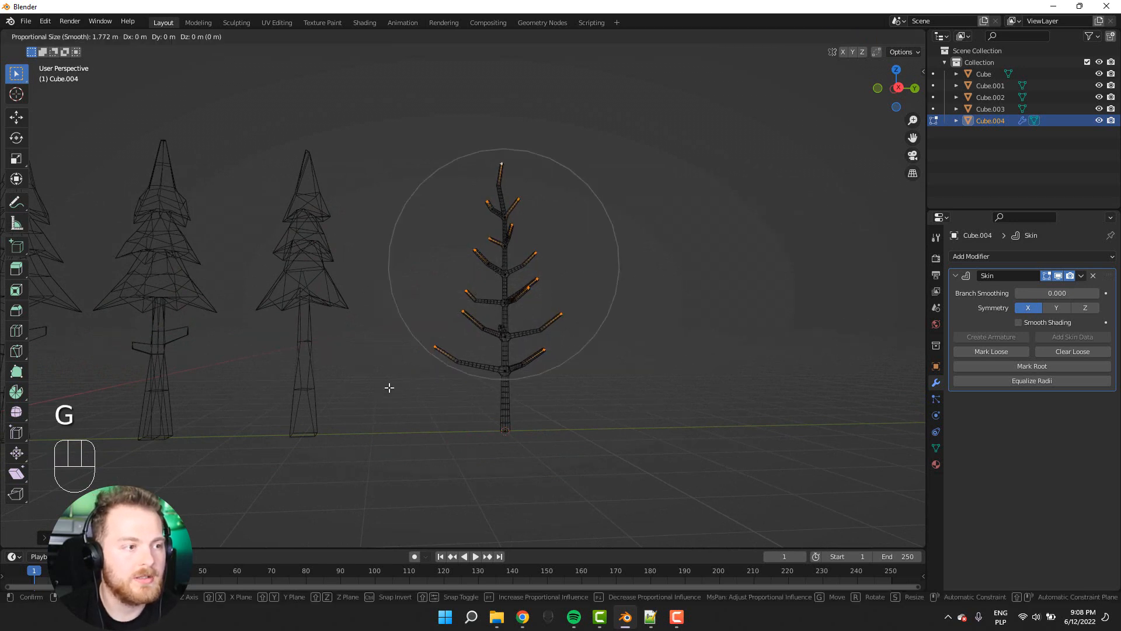
key(z)
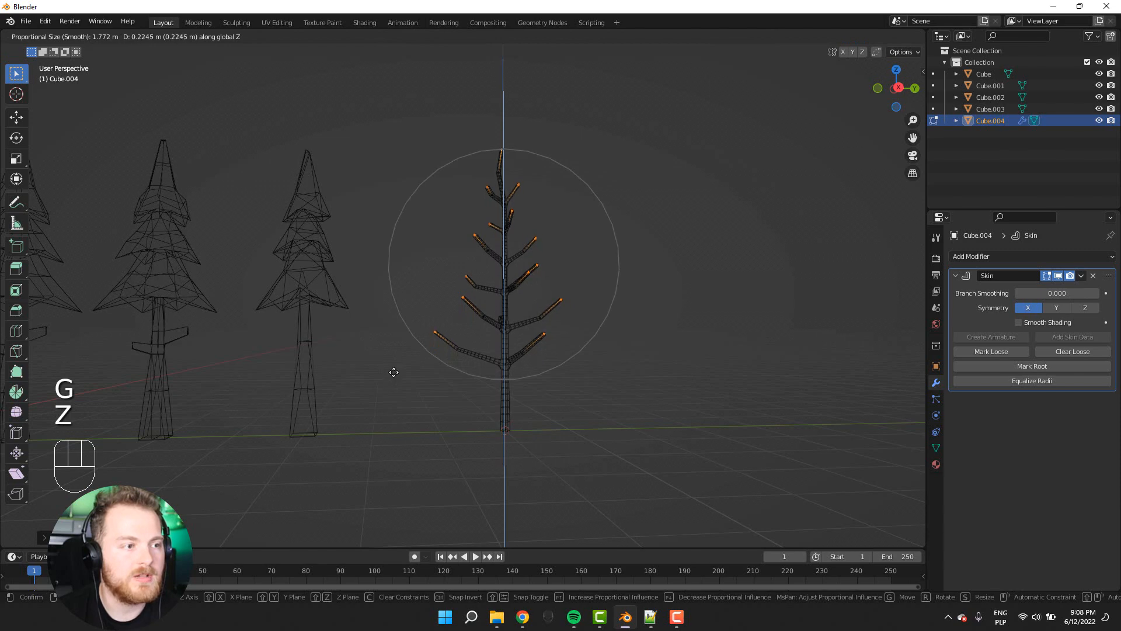
click(403, 367)
- Refine the tree's overall shape by moving and scaling the selected tips further, finishing with a small shift along Z
mouse_move(408, 371)
middle_down()
mouse_move(351, 390)
mouse_move(170, 391)
mouse_move(205, 348)
mouse_move(365, 378)
mouse_move(341, 401)
mouse_move(370, 384)
mouse_move(383, 395)
mouse_move(309, 399)
mouse_move(321, 384)
mouse_move(343, 393)
mouse_move(415, 373)
mouse_move(387, 393)
mouse_move(421, 378)
mouse_move(407, 371)
middle_up()
key(g)
click(343, 387)
key(s)
click(350, 383)
scroll(359, 391, down, 4)
key(s)
click(367, 390)
key(g)
key(z)
click(370, 389)
- Select the vertex at the trunk's base and enlarge its skin radius to thicken the lower trunk
click(443, 383)
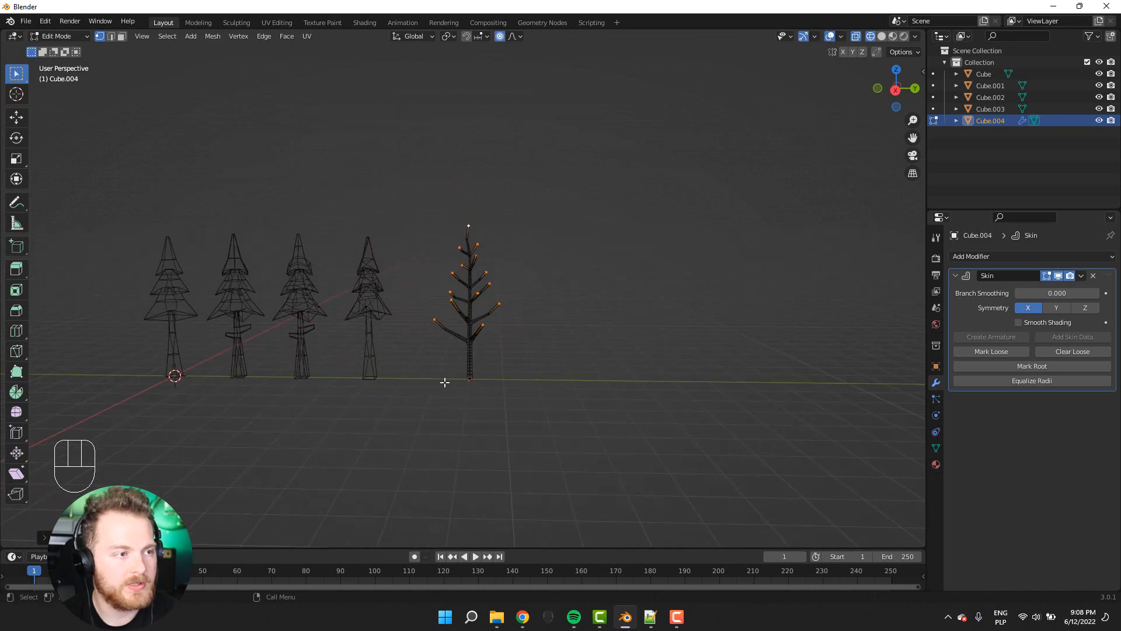
scroll(443, 383, up, 4)
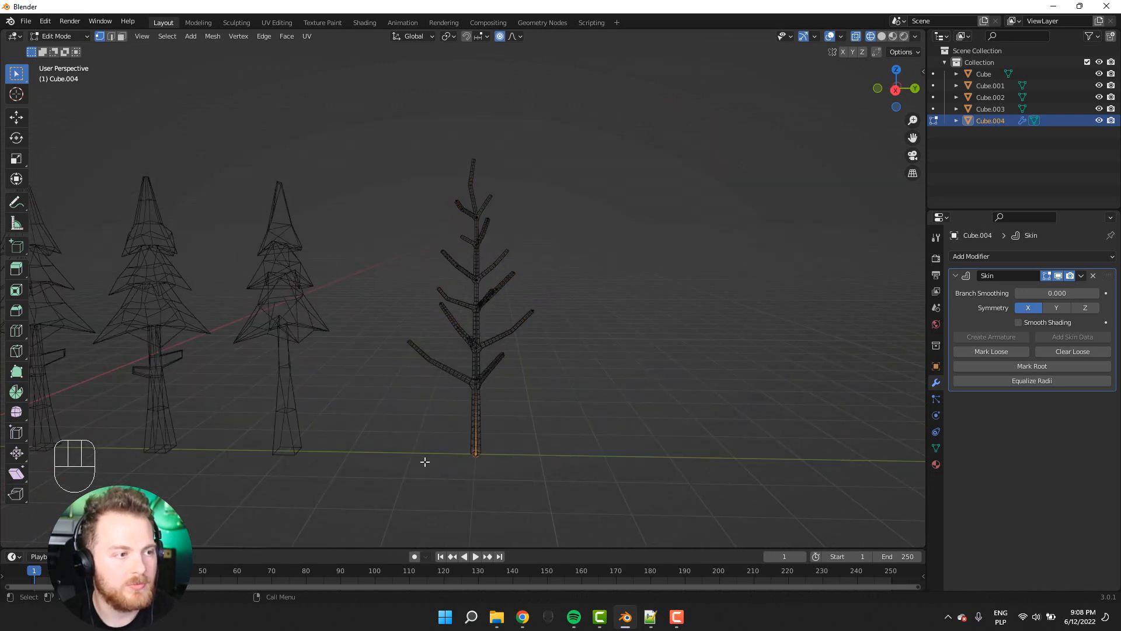
key(ctrl+a)
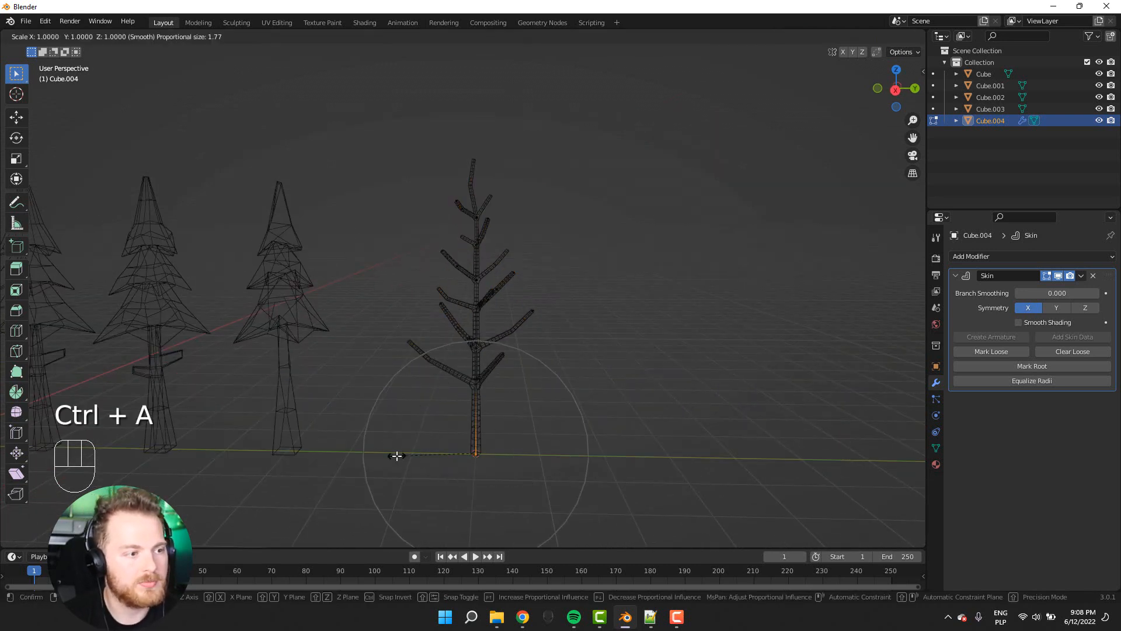
click(343, 464)
scroll(499, 358, up, 3)
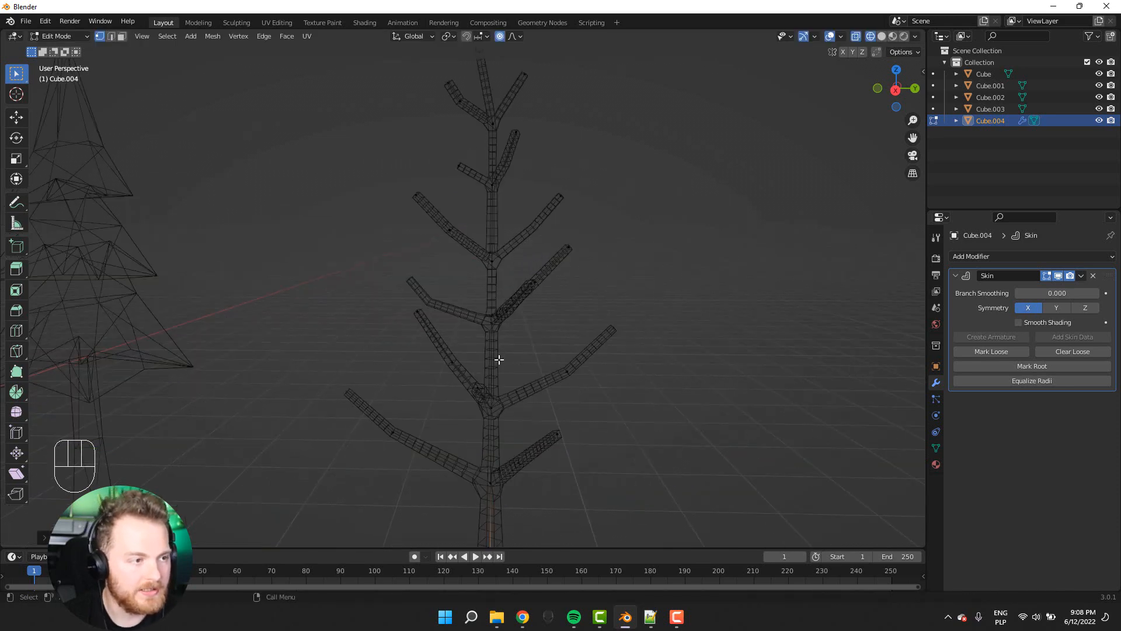
- Return to material preview shading, select a lower trunk joint and adjust its skin radius
key(shift+z)
middle_drag(462, 389, 446, 363)
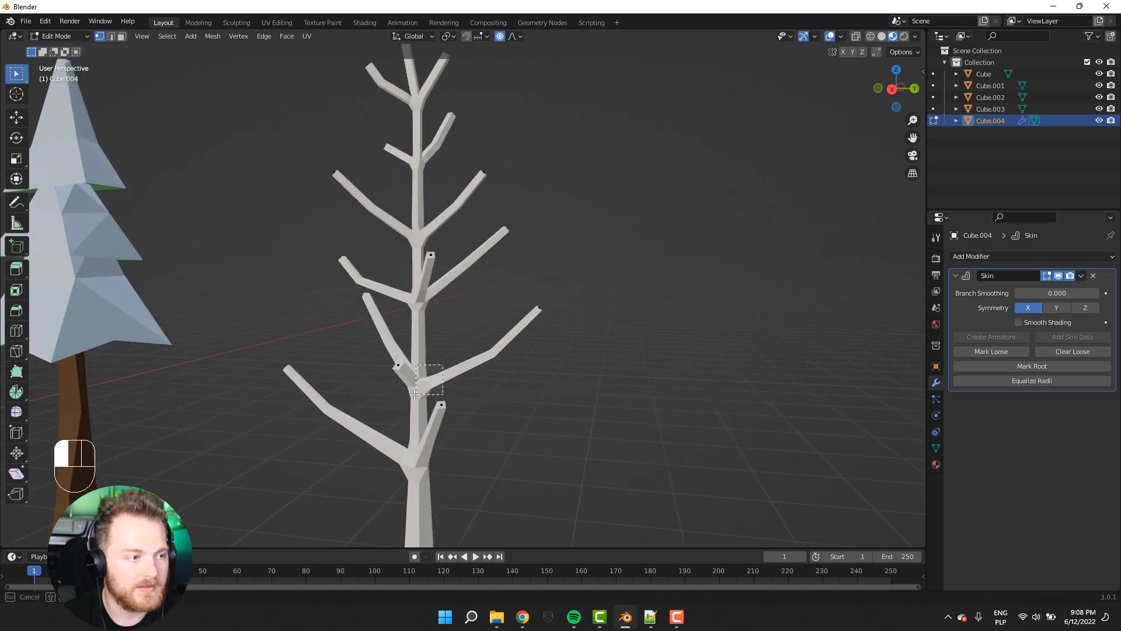
drag(411, 400, 411, 400)
key(ctrl+a)
right_click(383, 375)
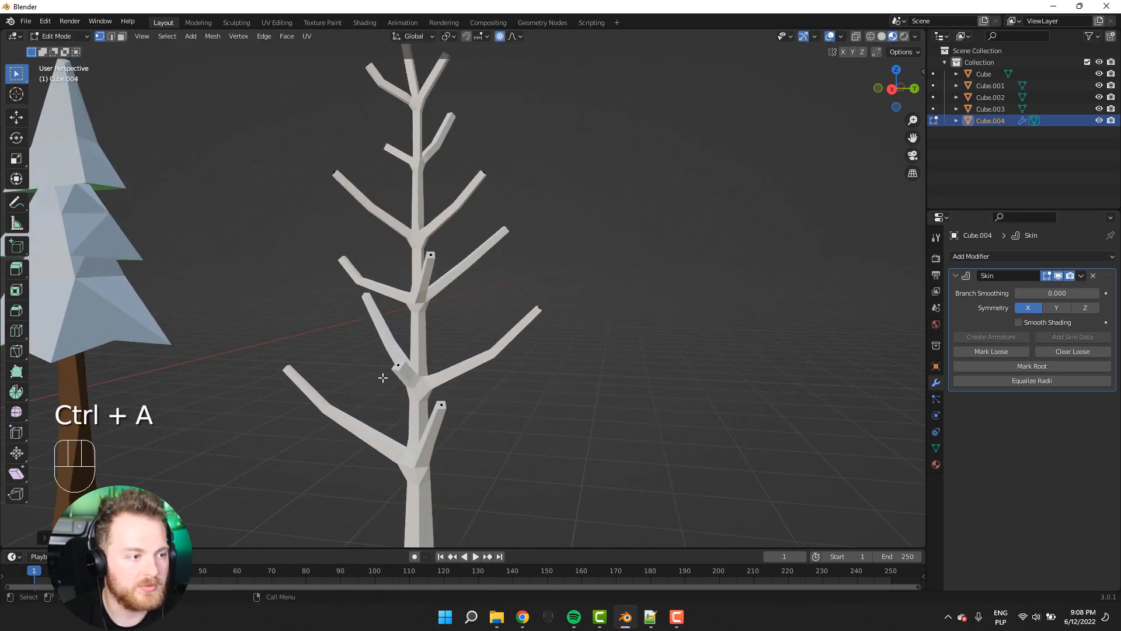
middle_drag(384, 376, 413, 393)
key(ctrl+a)
click(467, 342)
scroll(280, 375, down, 2)
scroll(413, 393, up, 3)
- Scale up the skin radius at the trunk's lowest branch joint by a factor of about 1.1
middle_drag(281, 468, 237, 398)
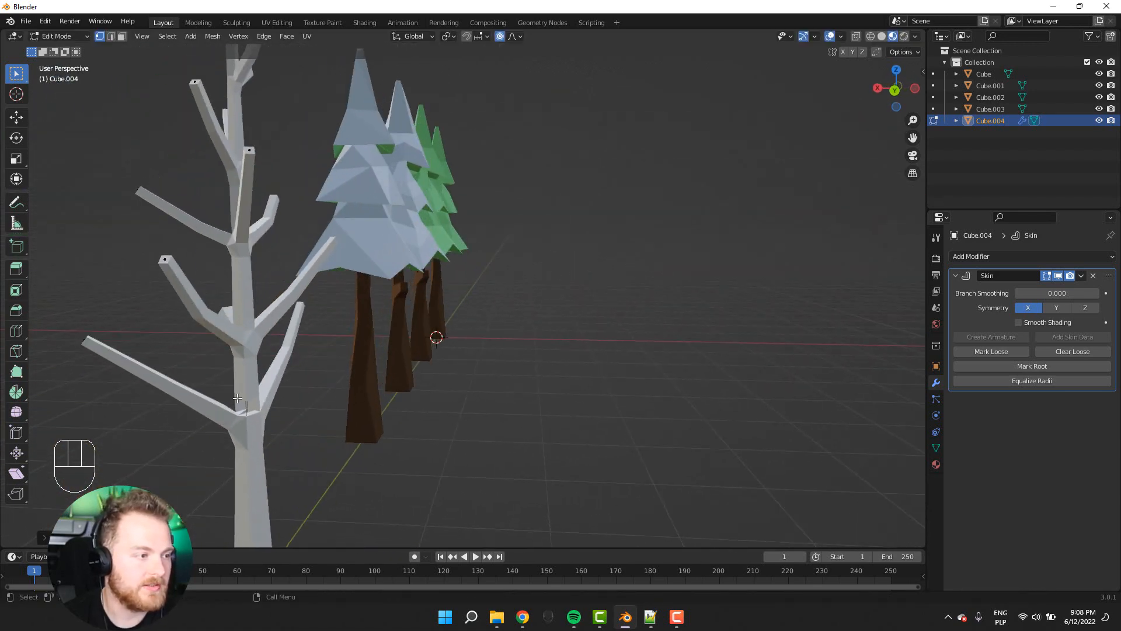
middle_drag(205, 453, 260, 396)
scroll(334, 395, up, 2)
key(ctrl+a)
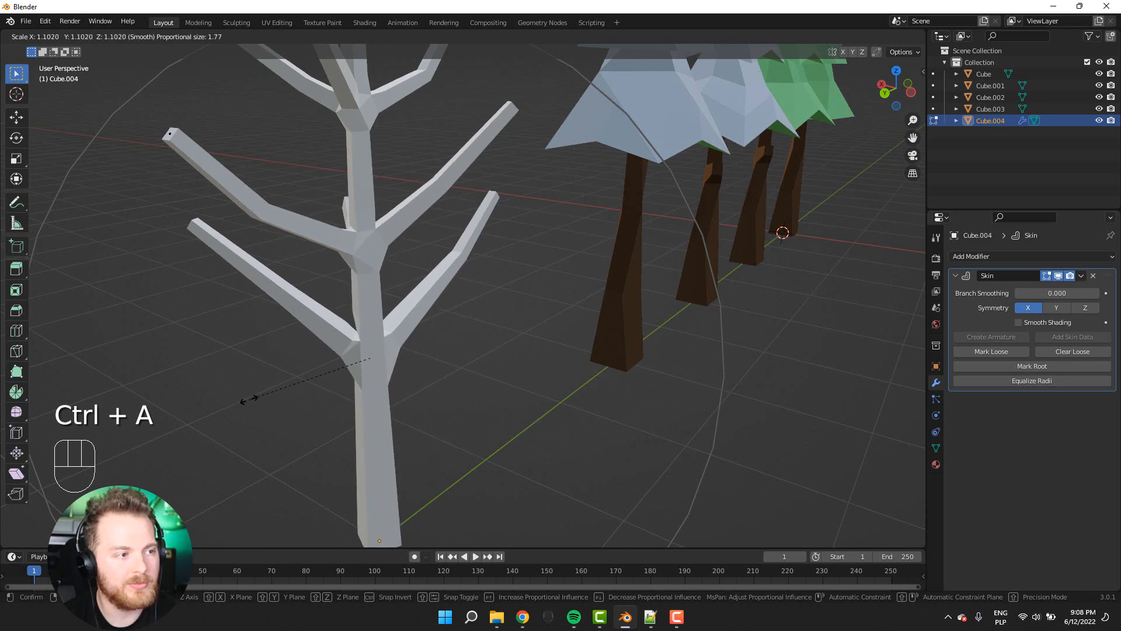
click(253, 399)
key(g)
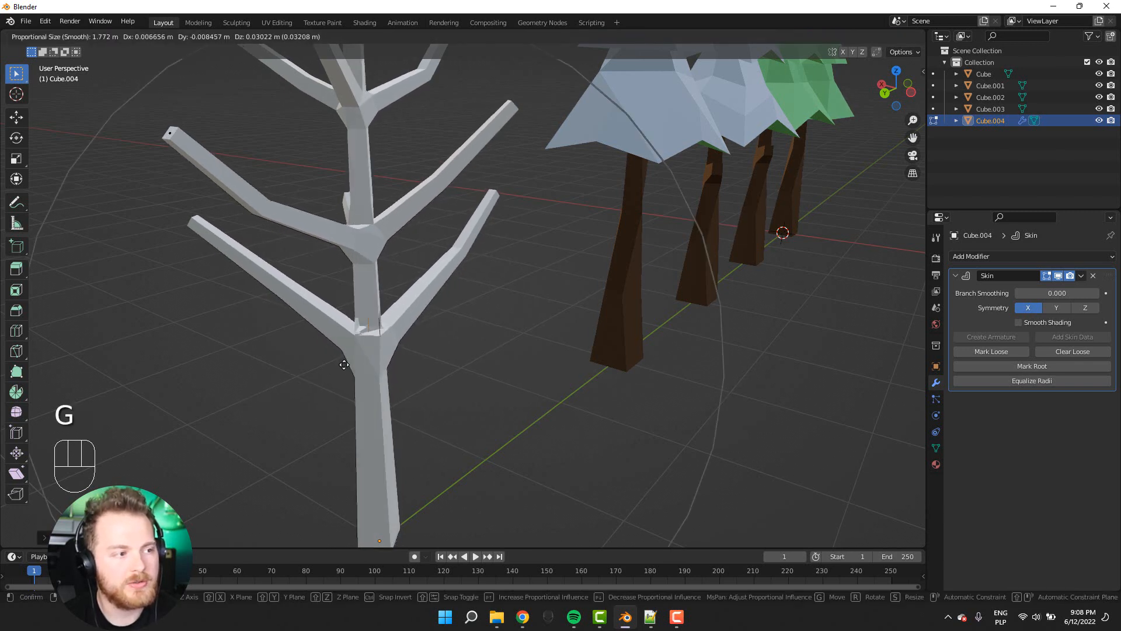
right_click(321, 307)
key(g)
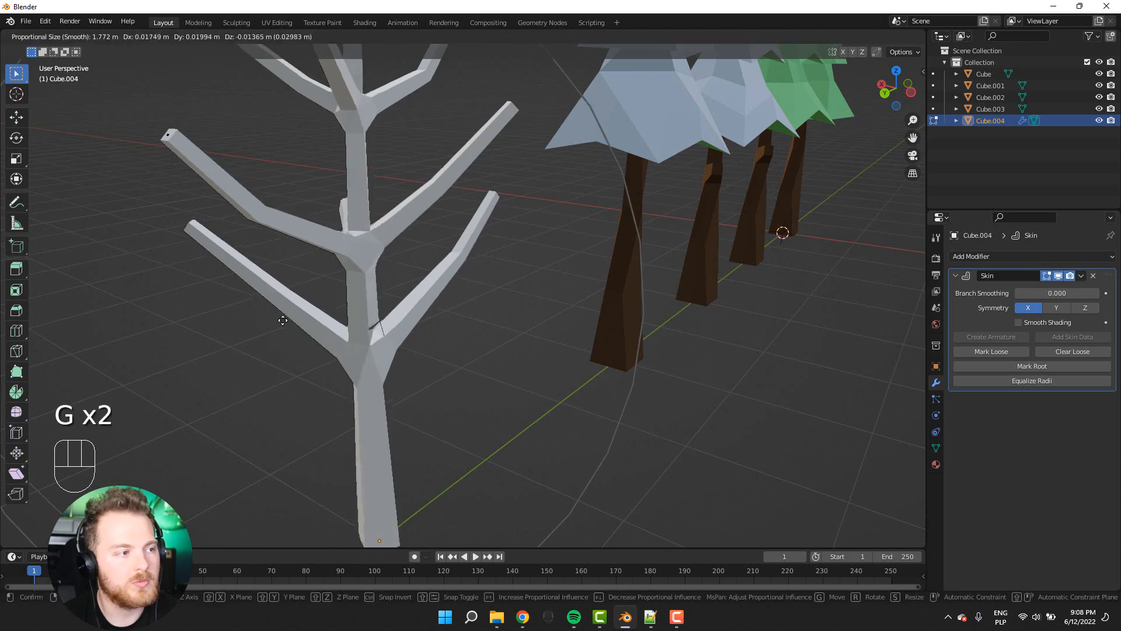
right_click(283, 356)
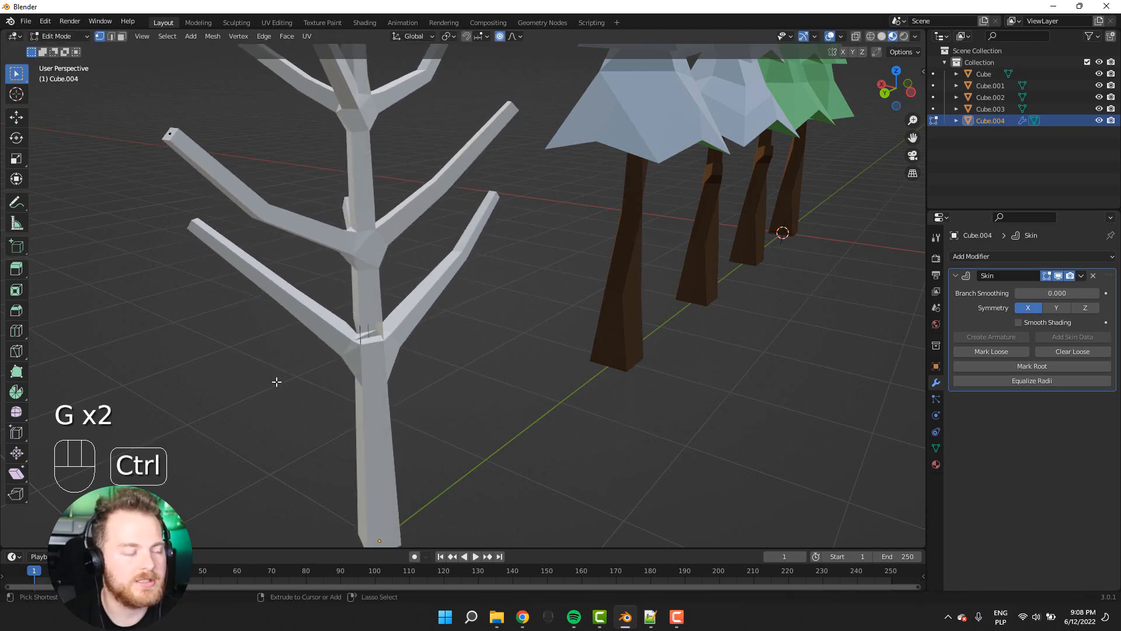
key(ctrl+a)
right_click(275, 378)
middle_drag(312, 329, 350, 311)
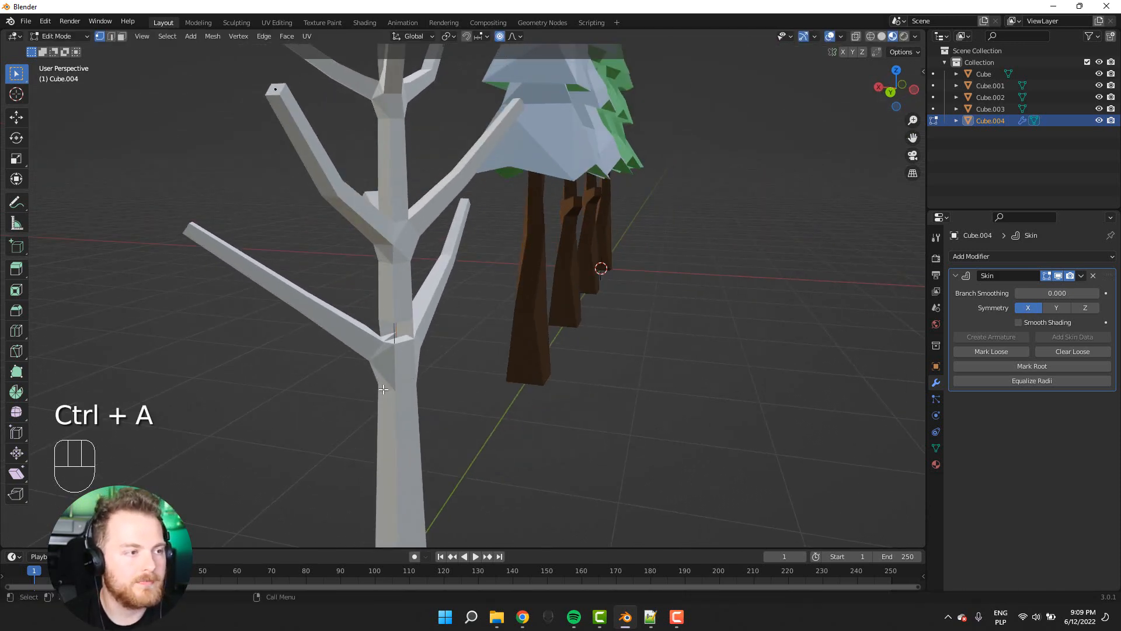
key(ctrl+a)
right_click(311, 394)
middle_drag(311, 392, 388, 476)
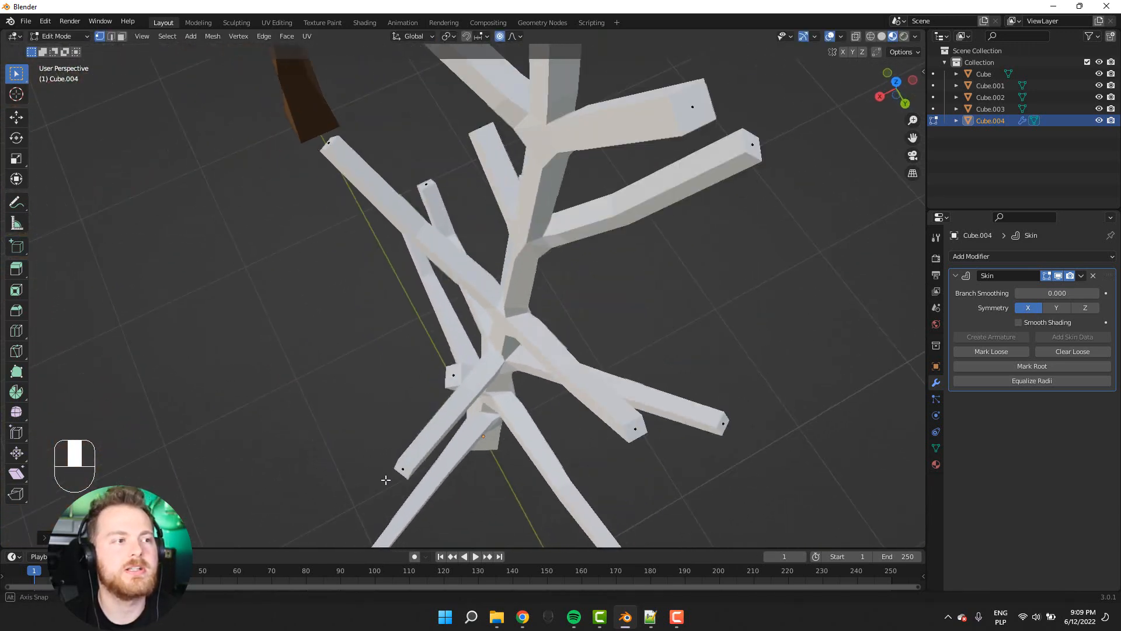
scroll(388, 476, down, 6)
middle_drag(296, 448, 422, 358)
scroll(423, 360, down, 3)
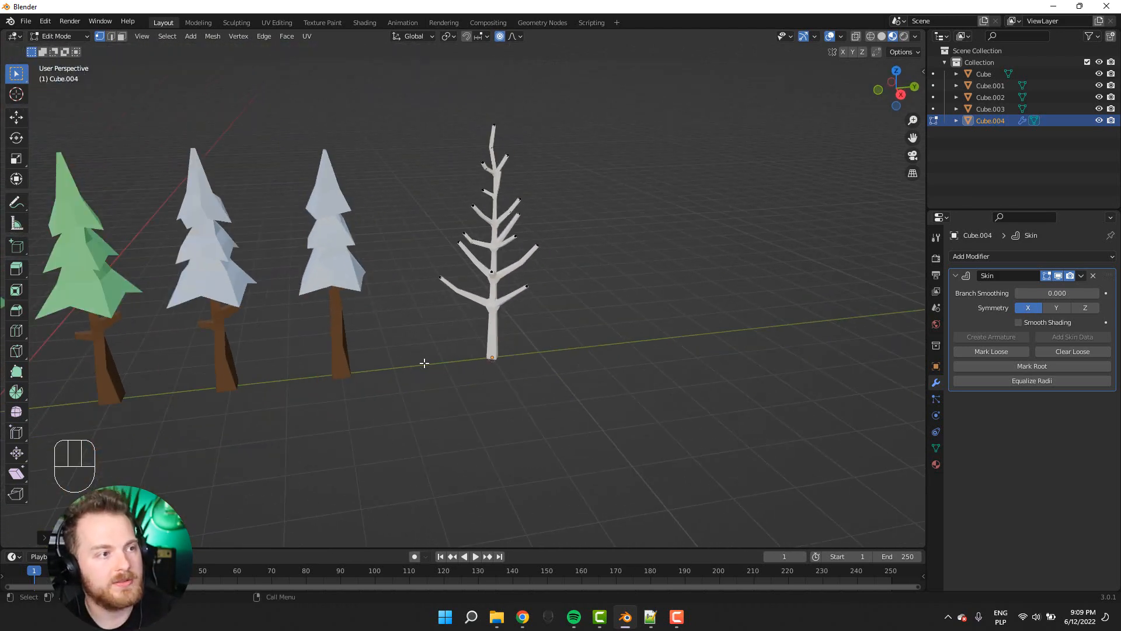
- Undo the last two changes and assign the existing TreeTrunk material to the bare tree in Object Mode
key(Tab)
key(ctrl+z)
key(ctrl+z)
middle_drag(787, 368, 428, 375)
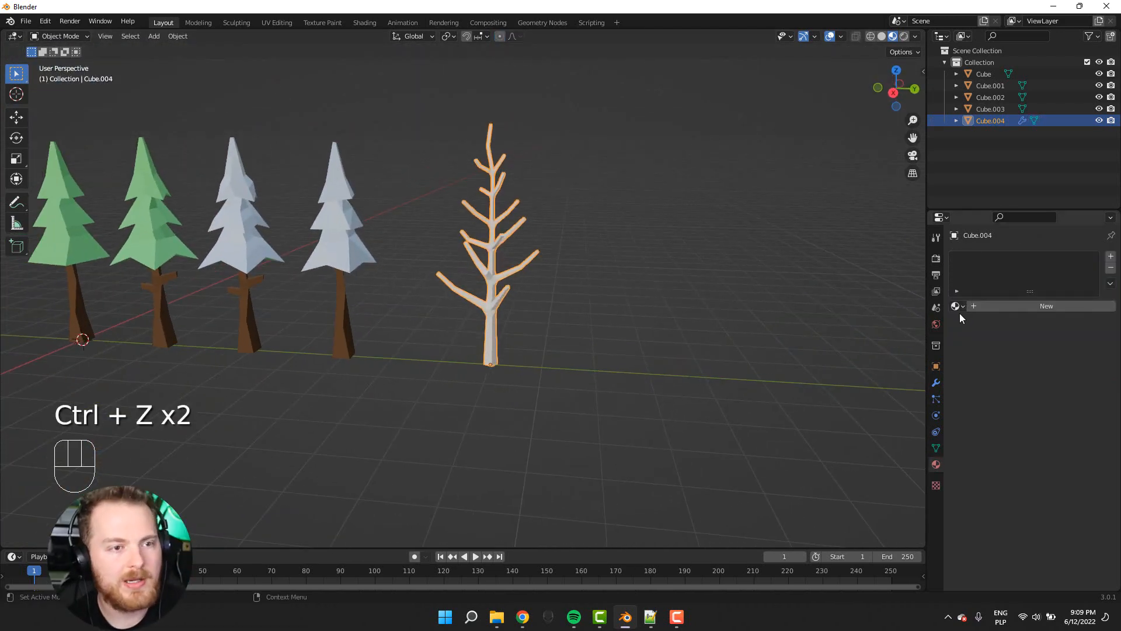
click(958, 306)
click(976, 346)
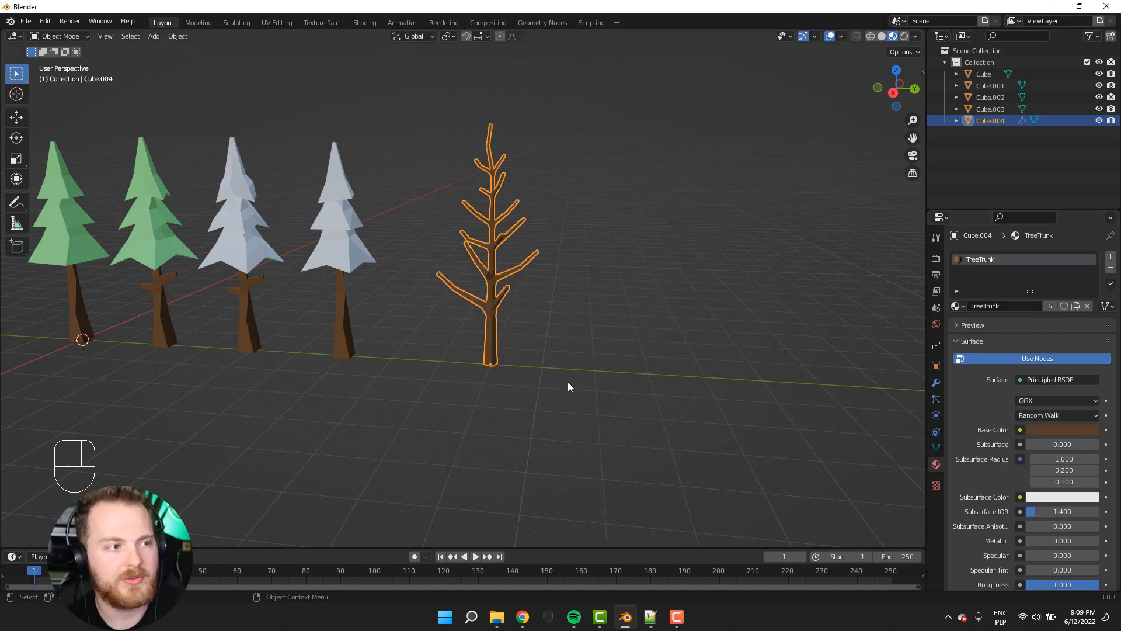
click(551, 382)
- Duplicate the bare tree and place the copy about 2 m away along the Y axis
middle_drag(552, 382, 507, 322)
click(494, 327)
key(shift+d)
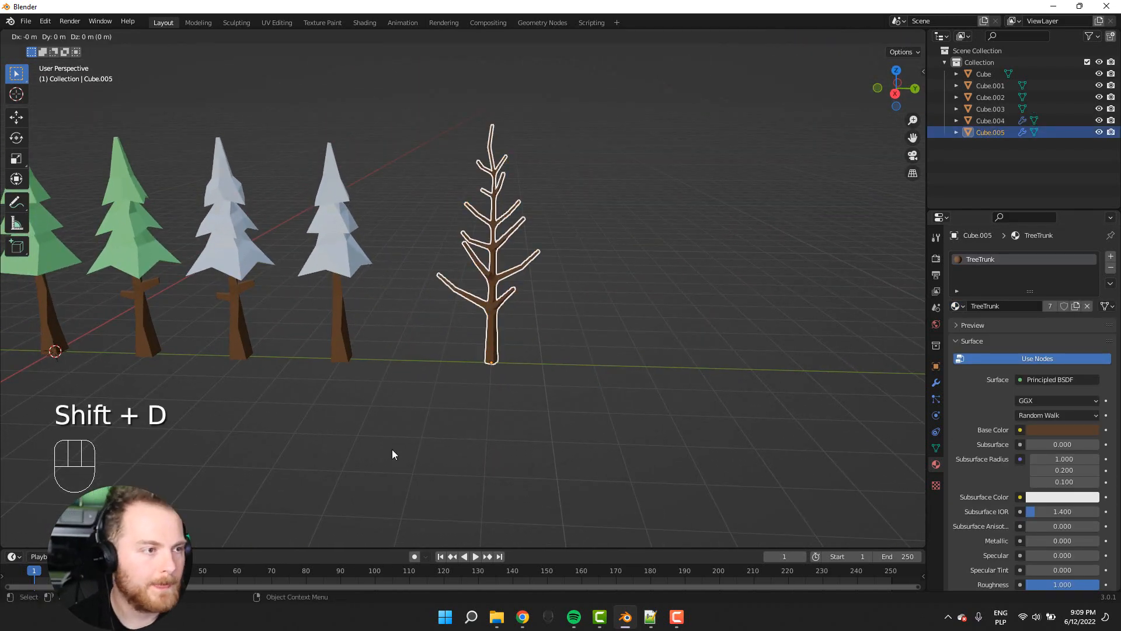
key(x)
key(y)
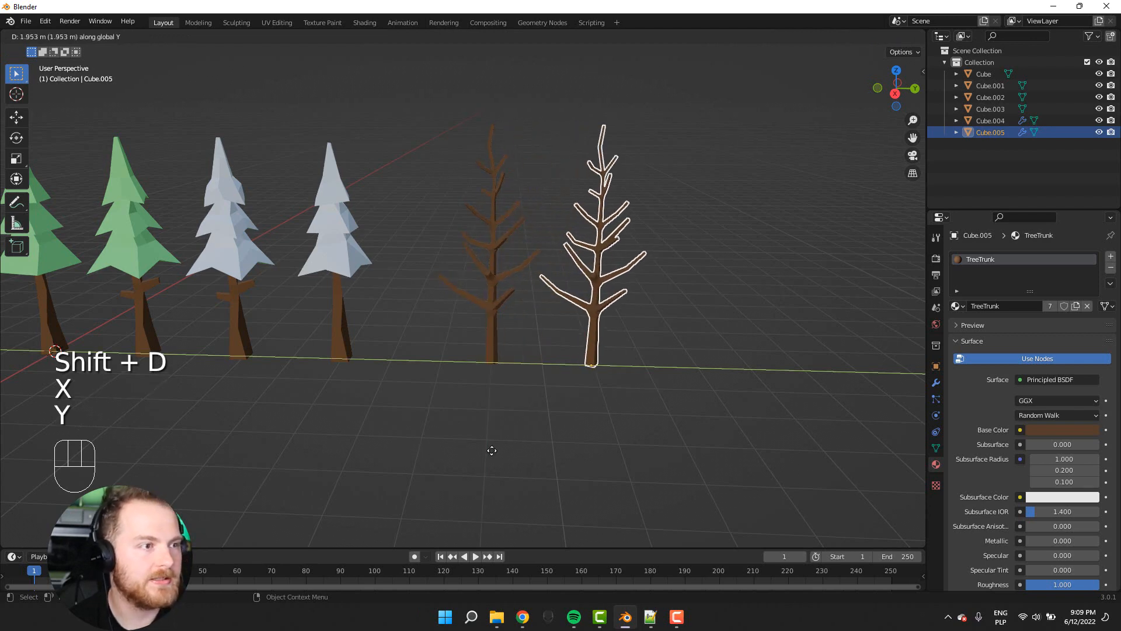
key(ctrl)
ctrl+click(505, 457)
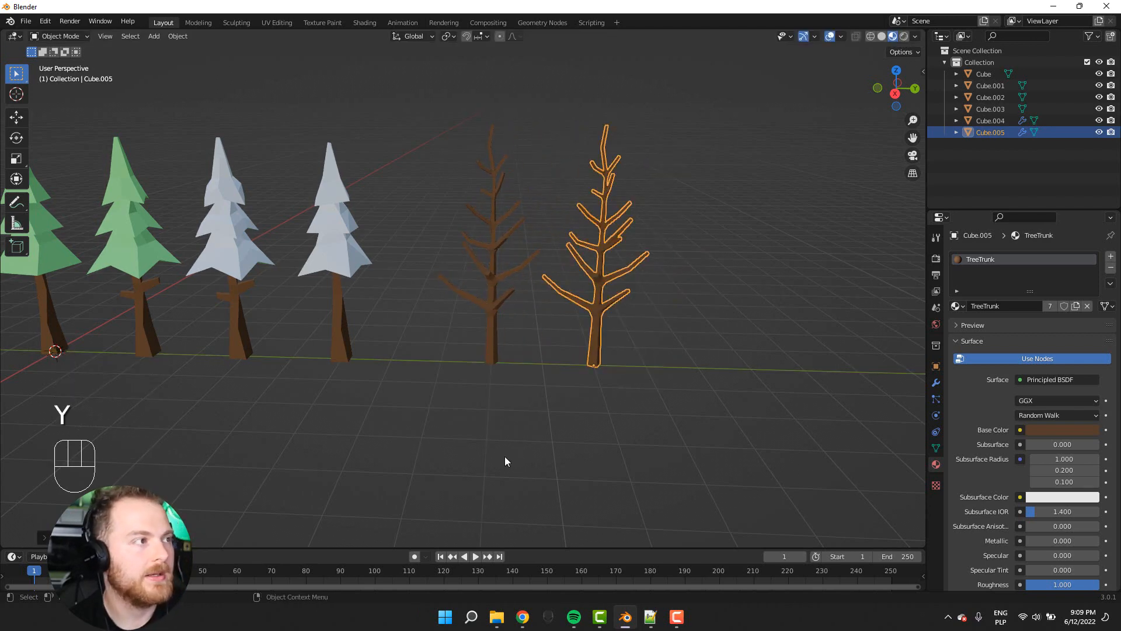
- Enter Edit Mode on the copied bare tree and switch to face selection
scroll(643, 333, up, 1)
key(Tab)
shift+middle_drag(643, 332, 618, 358)
scroll(423, 453, up, 4)
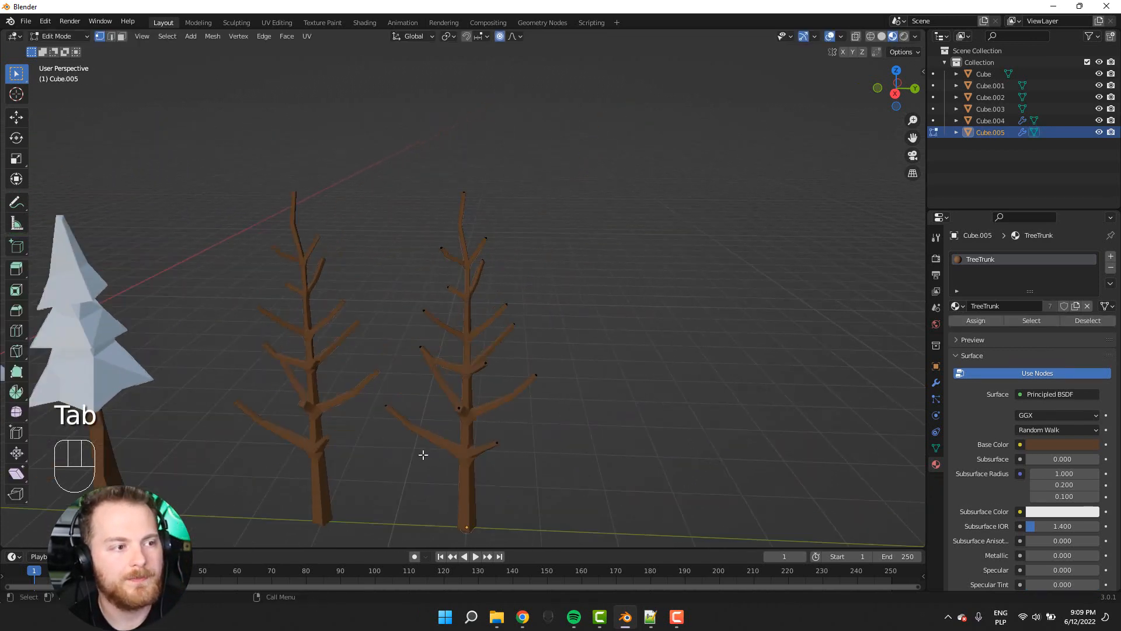
key(Tab)
key(Tab)
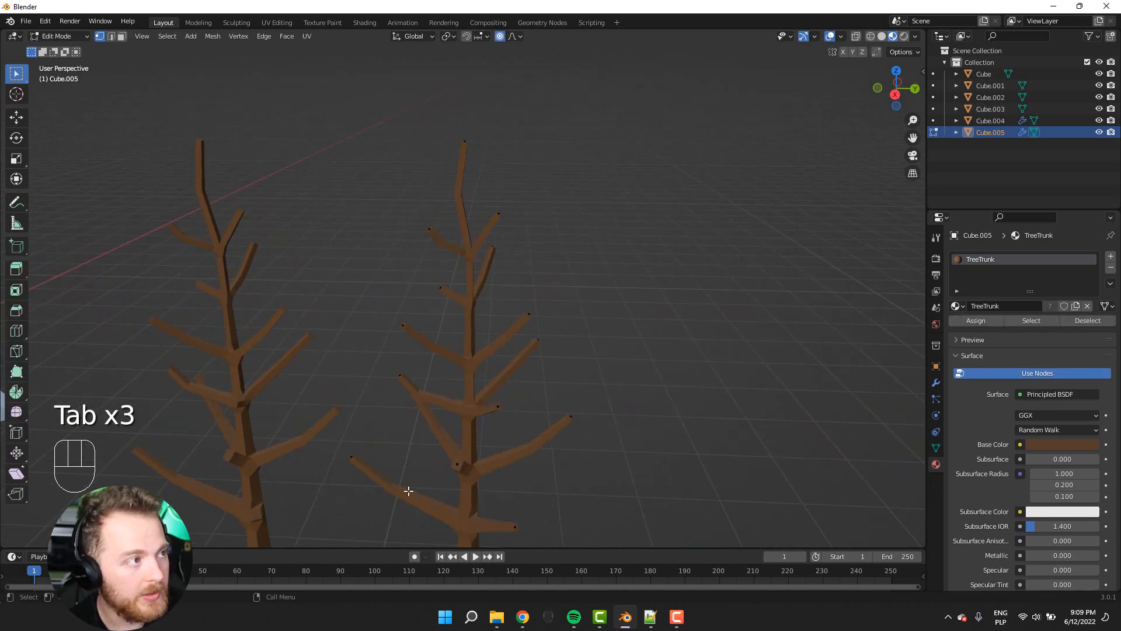
shift+middle_drag(408, 490, 426, 457)
key(3)
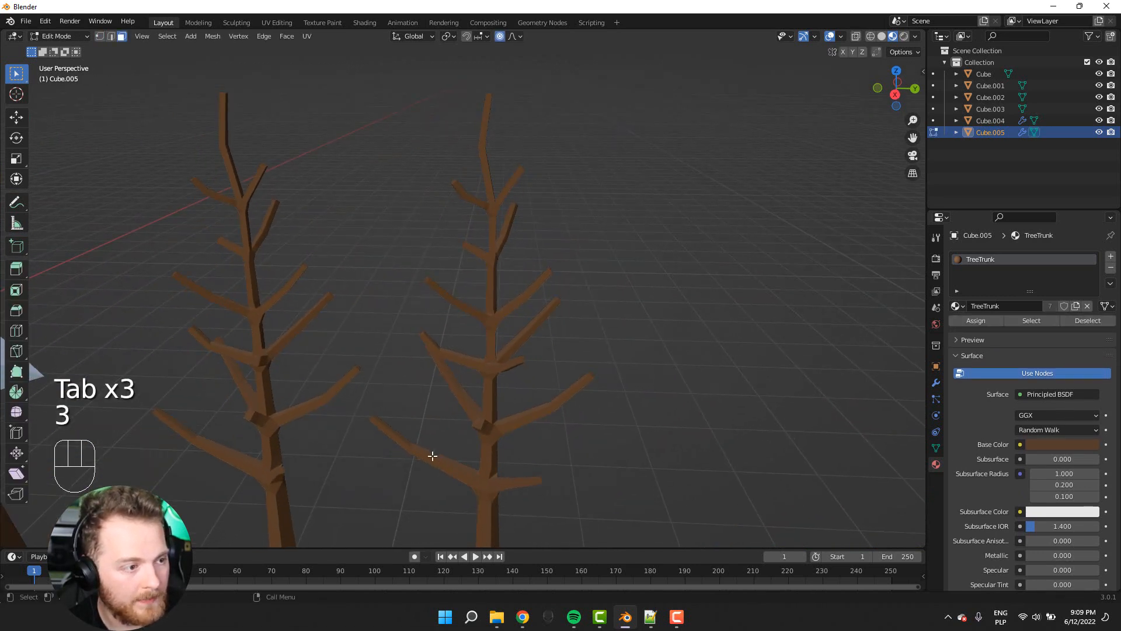
key(Tab)
key(3)
key(Tab)
key(3)
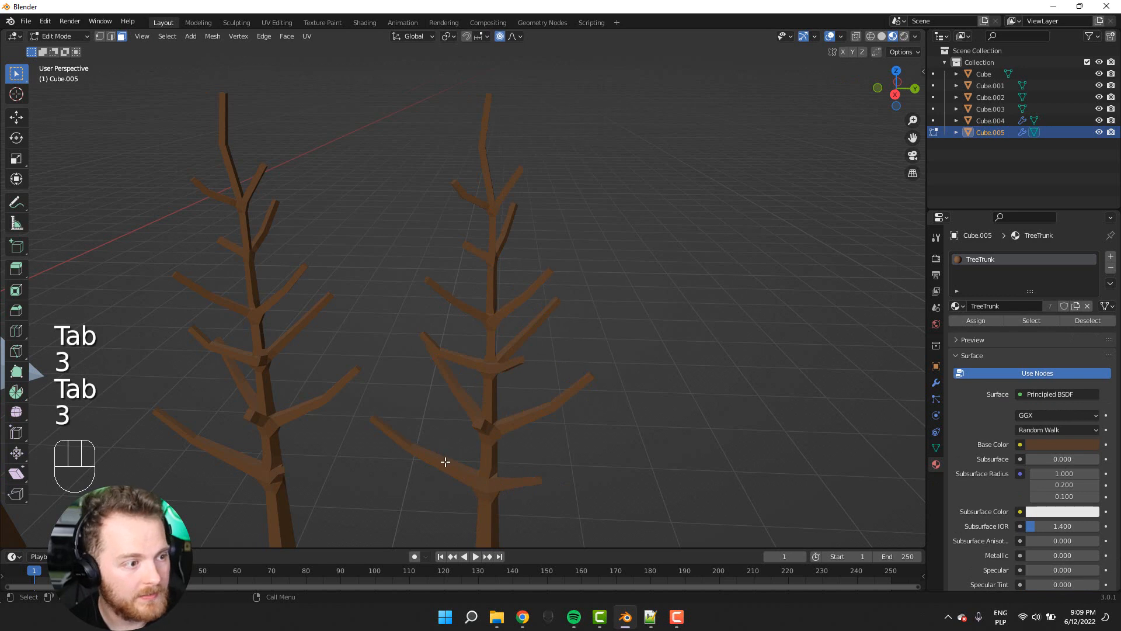
key(shift+z)
key(shift+z)
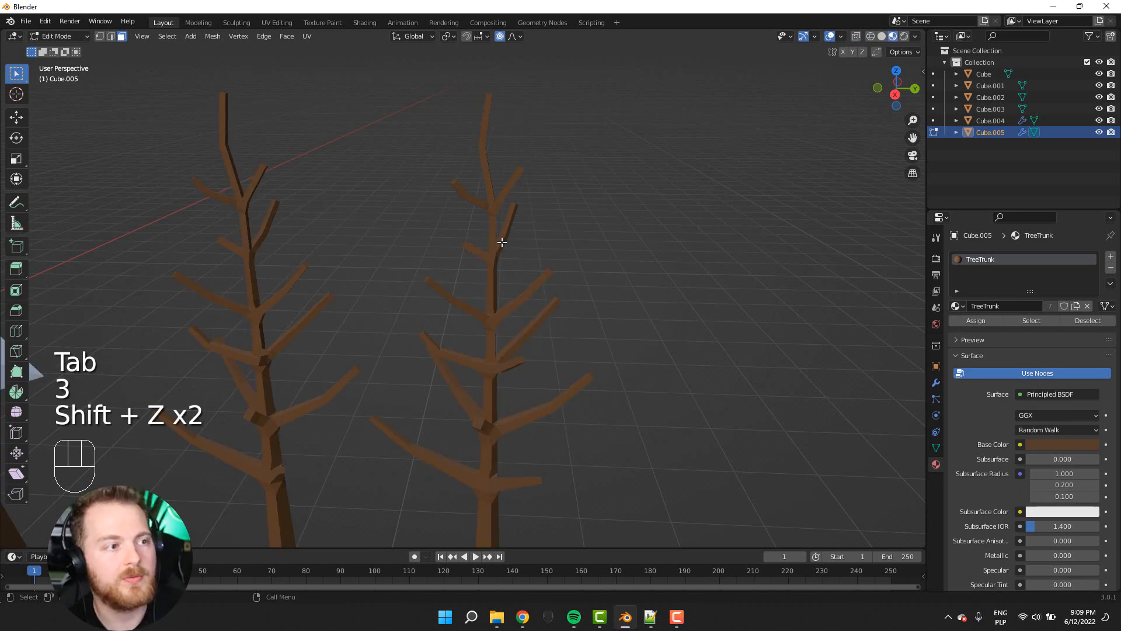
- Apply the Skin modifier on the copied bare tree in Object Mode and inspect its mesh in Edit Mode
key(Tab)
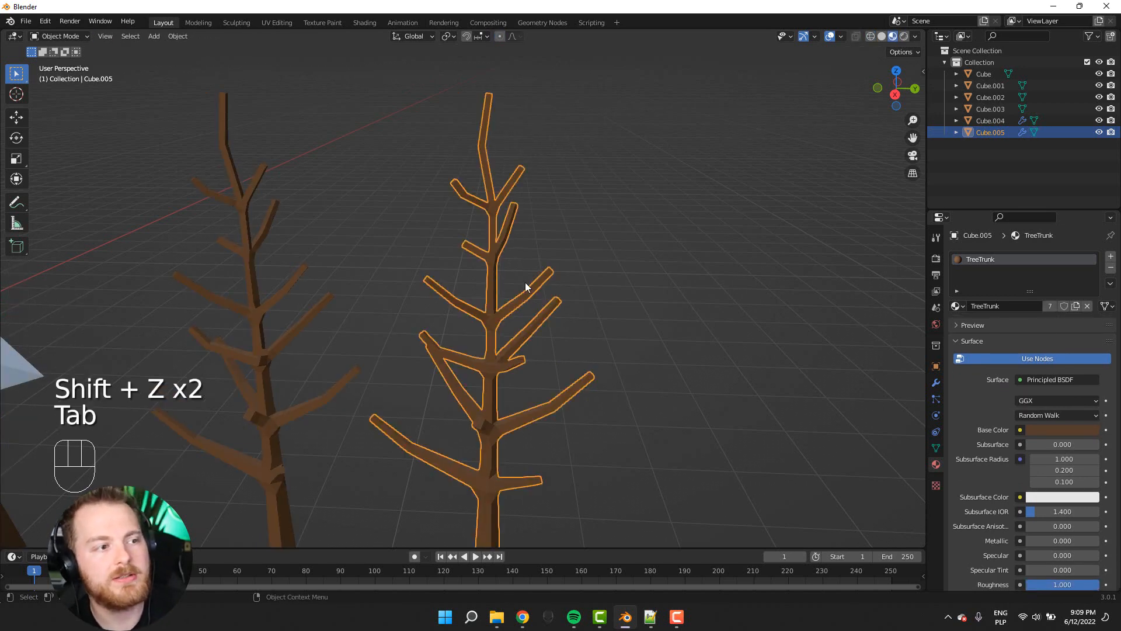
click(937, 385)
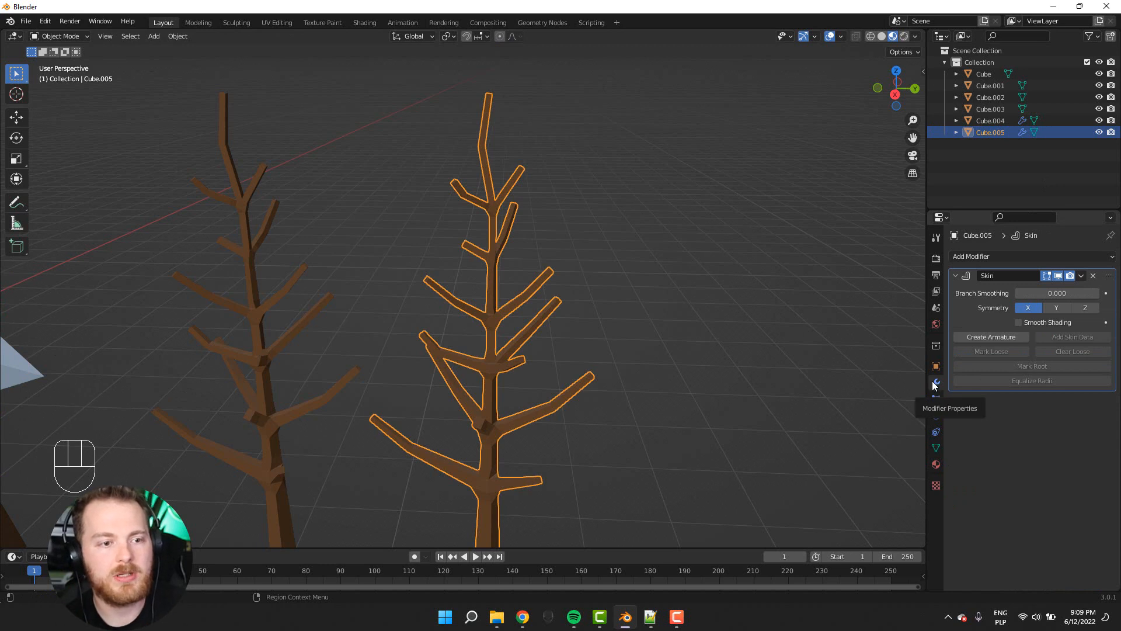
click(1081, 277)
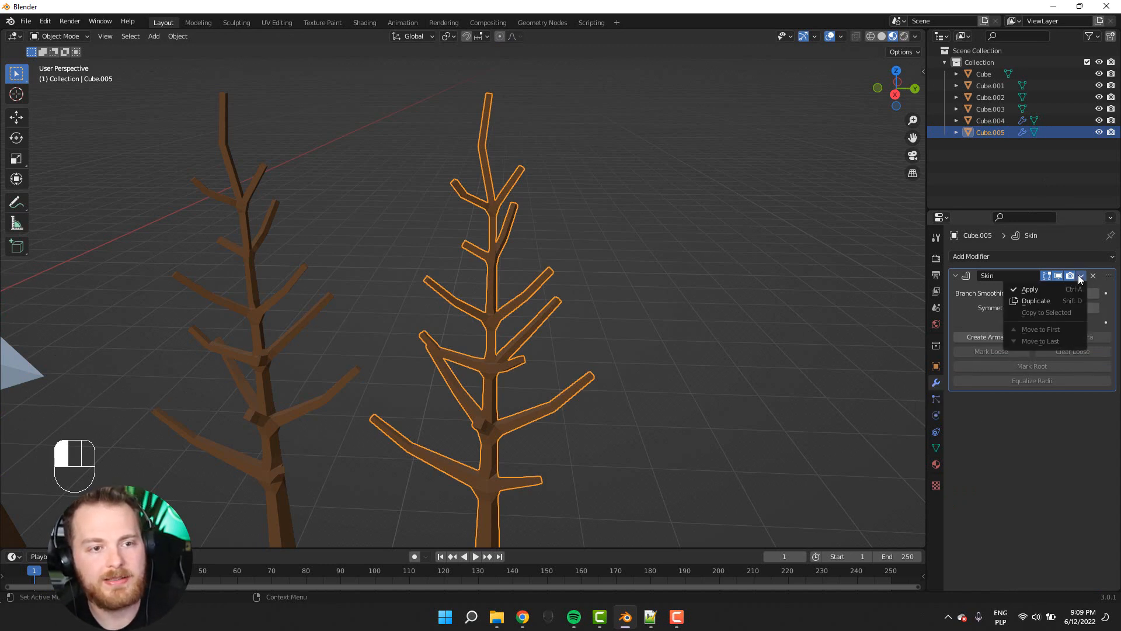
click(1029, 291)
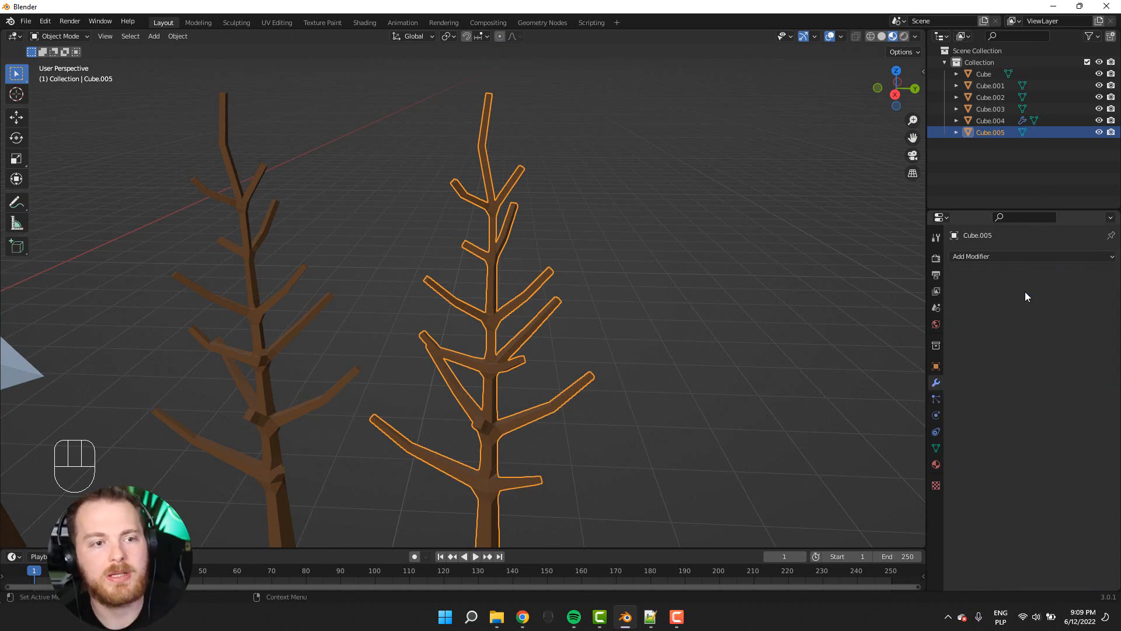
key(Tab)
middle_drag(624, 409, 598, 395)
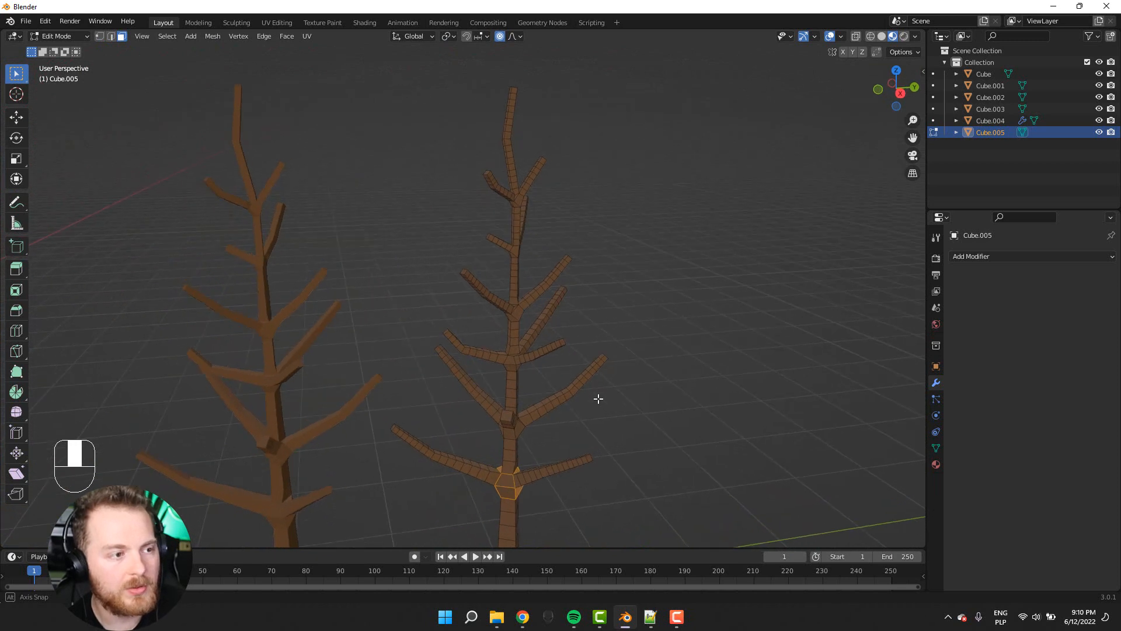
scroll(588, 404, down, 2)
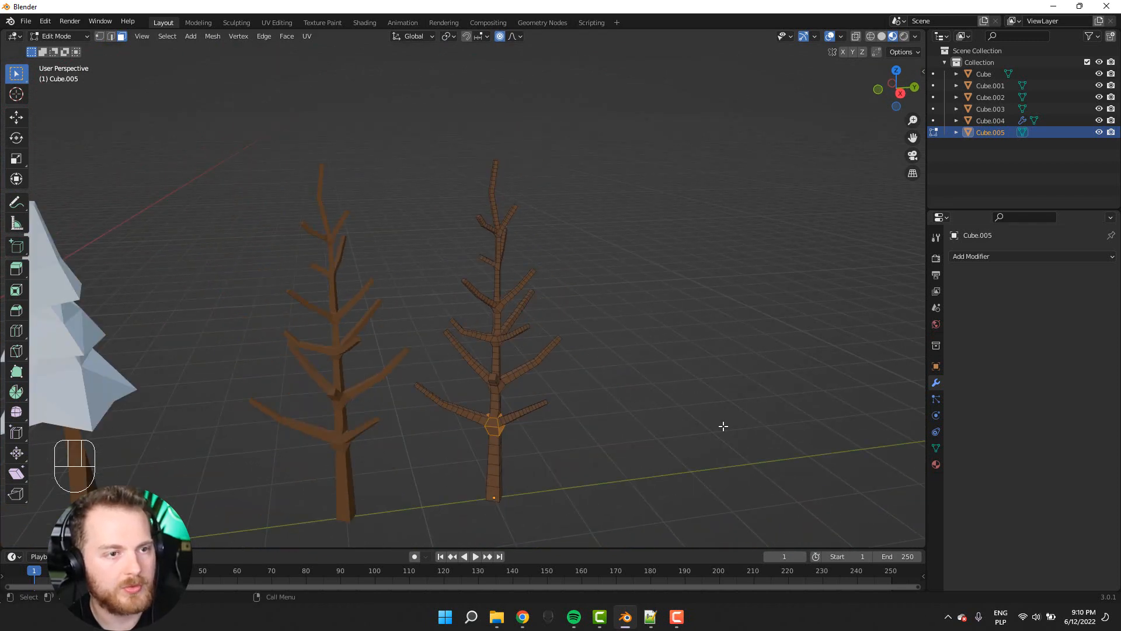
- Return to Object Mode and add a Decimate modifier to the copied bare tree
key(Tab)
click(343, 388)
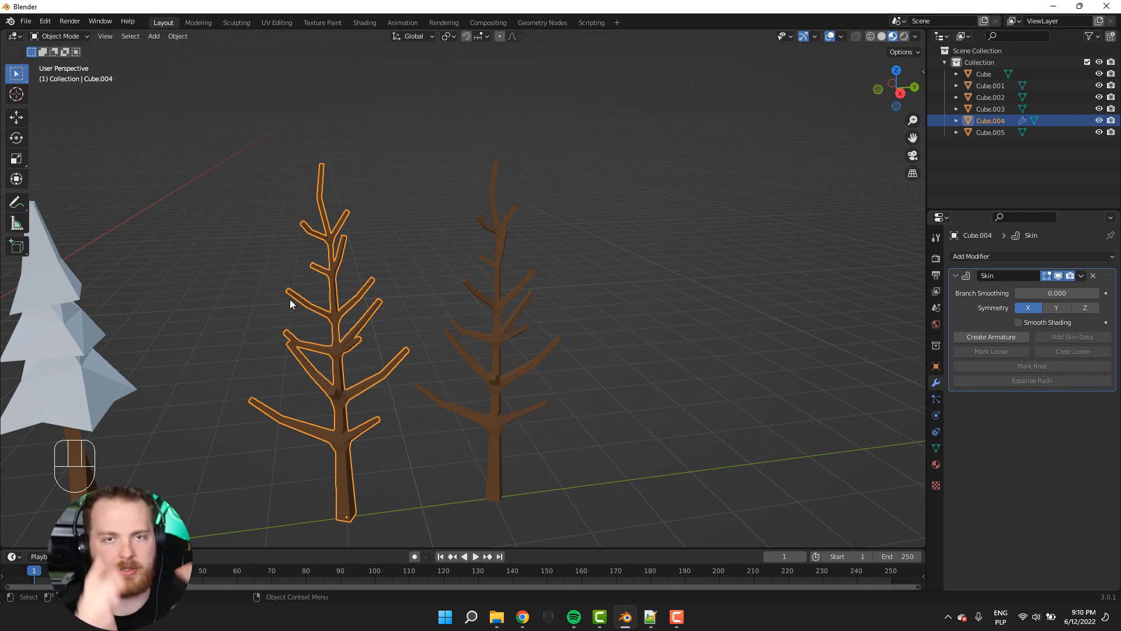
click(434, 306)
click(499, 303)
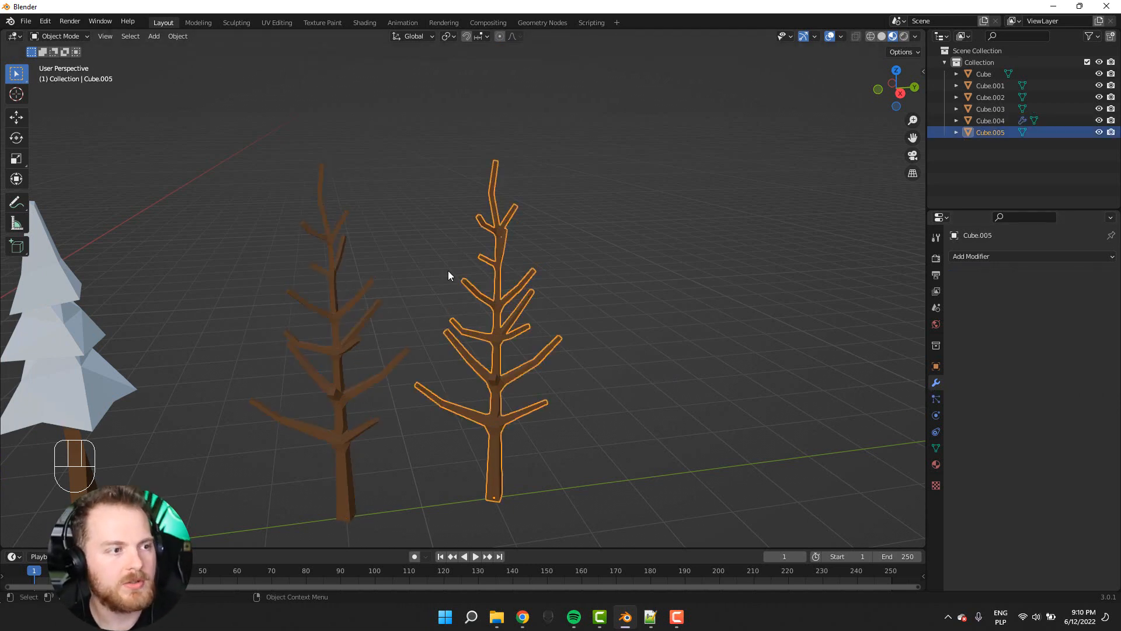
click(957, 258)
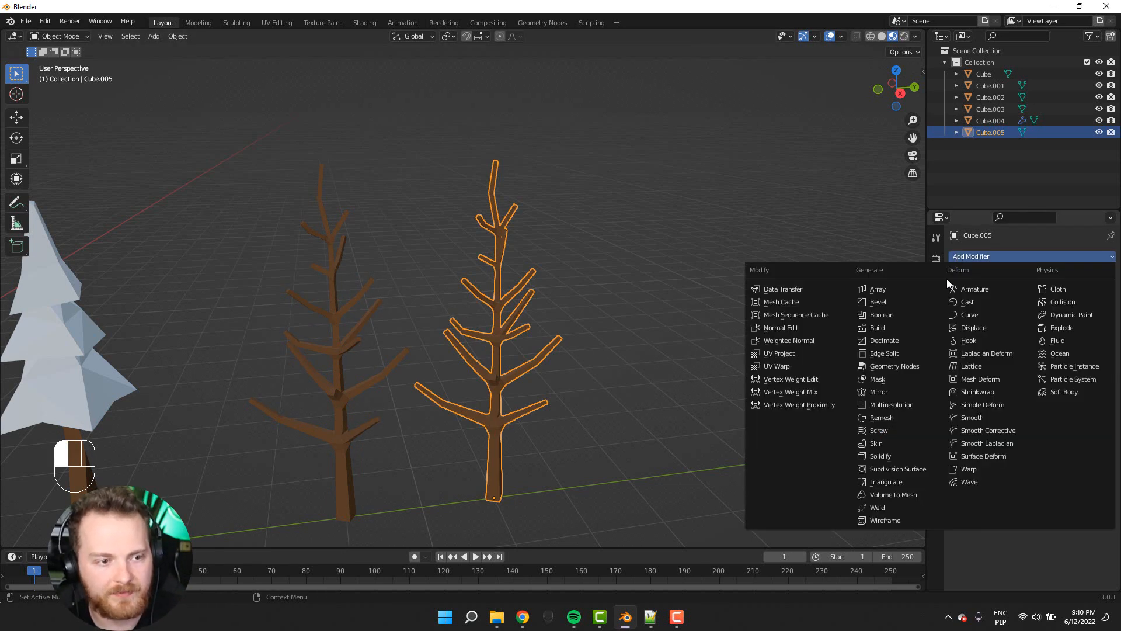
click(870, 341)
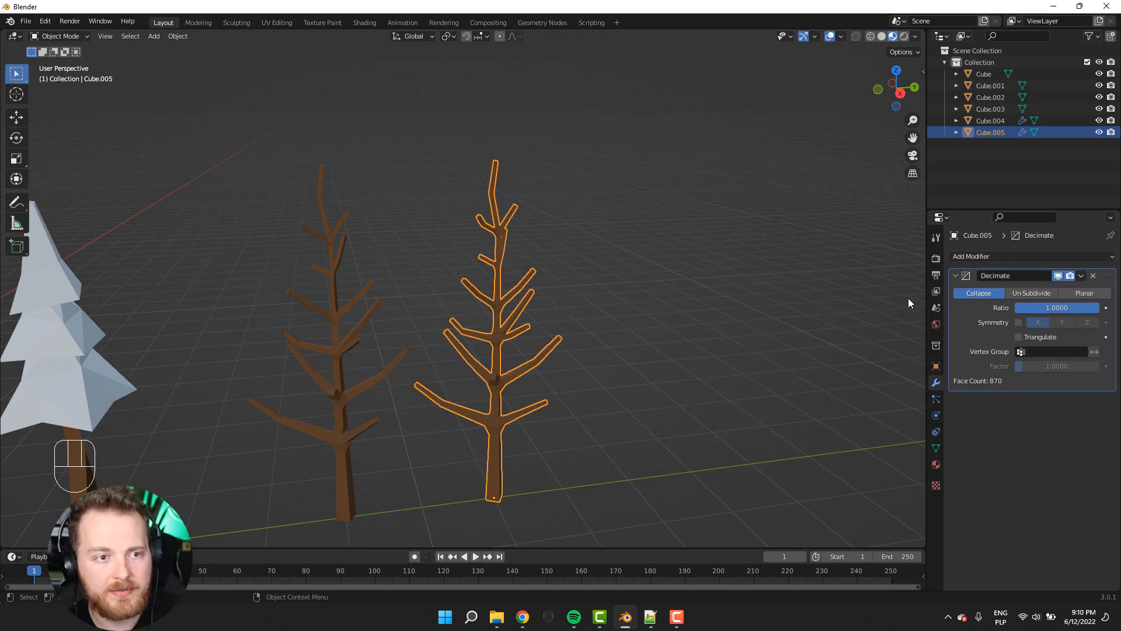
- Try the Decimate modifier's Collapse mode at a ratio of 0.1429 and check the copied tree in wireframe and shaded views
key(shift+z)
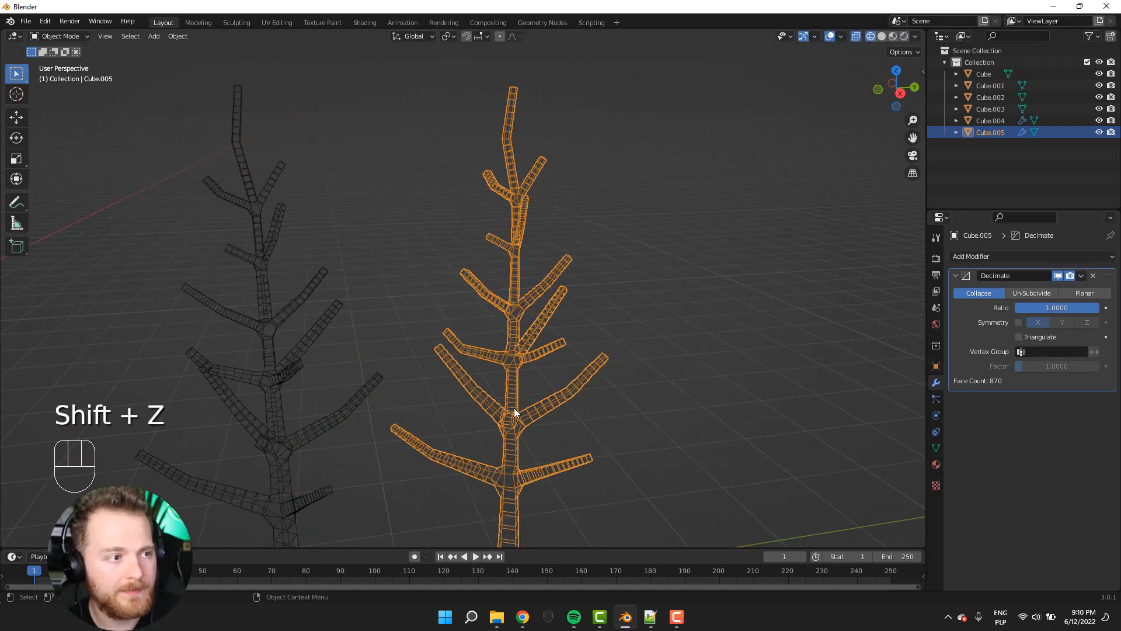
scroll(512, 407, up, 4)
middle_drag(491, 365, 472, 368)
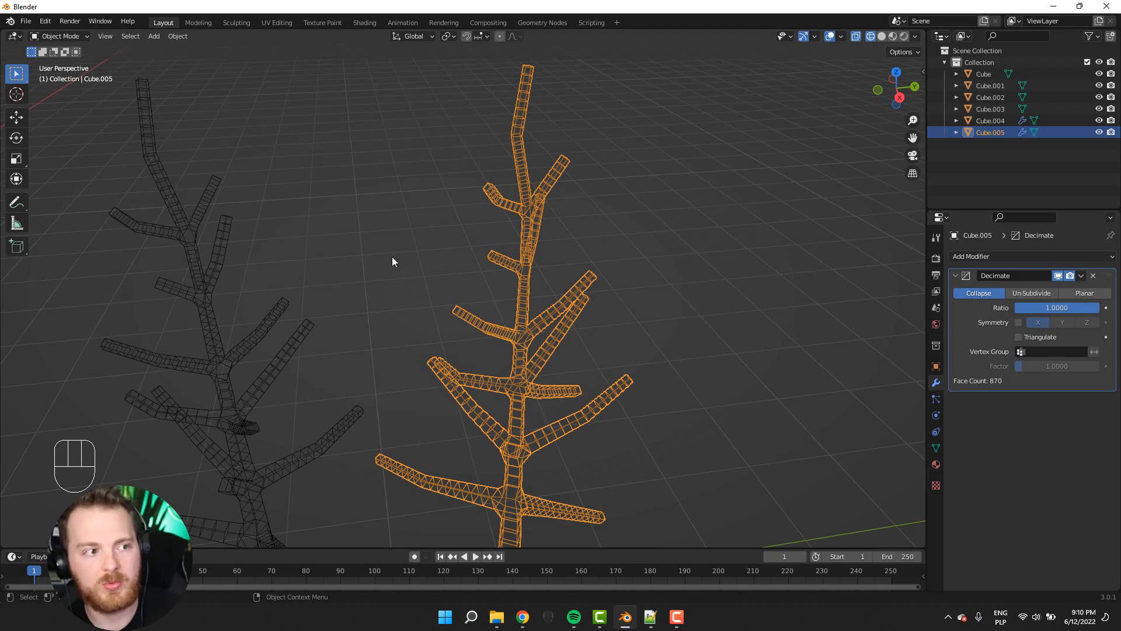
mouse_move(419, 264)
shift+middle_down()
mouse_move(424, 217)
mouse_move(428, 244)
shift+middle_up()
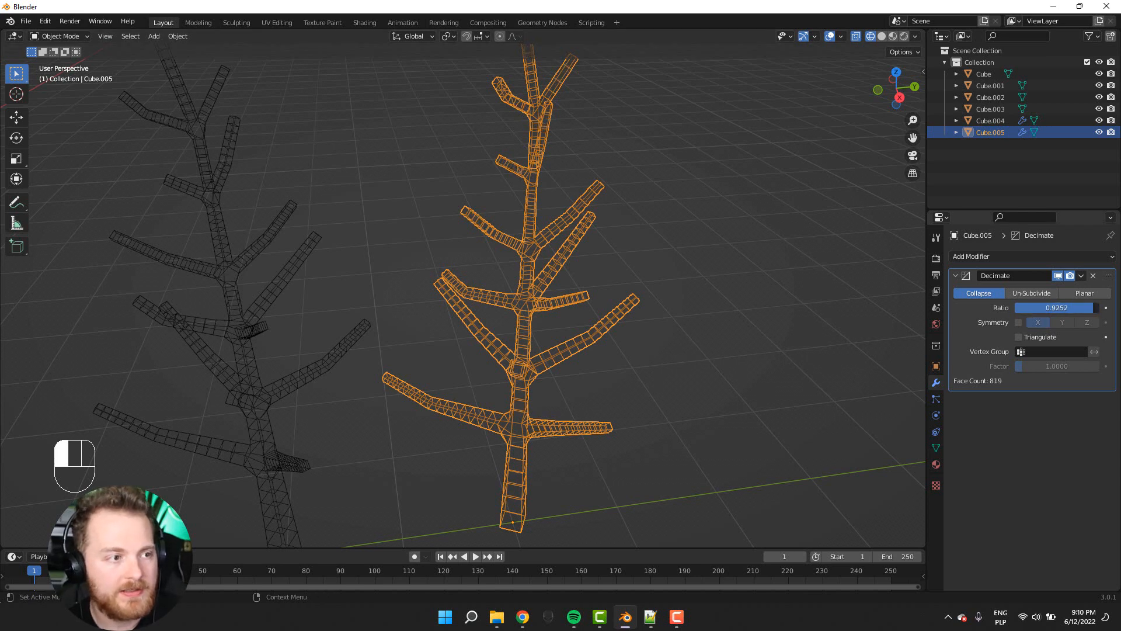
drag(1094, 307, 1033, 308)
drag(1046, 307, 1029, 328)
key(shift+z)
mouse_move(759, 353)
middle_down()
mouse_move(699, 333)
mouse_move(601, 368)
mouse_move(723, 380)
mouse_move(724, 408)
mouse_move(749, 416)
mouse_move(656, 425)
mouse_move(738, 369)
mouse_move(784, 375)
mouse_move(777, 422)
mouse_move(574, 301)
mouse_move(702, 309)
mouse_move(766, 343)
mouse_move(630, 376)
middle_up()
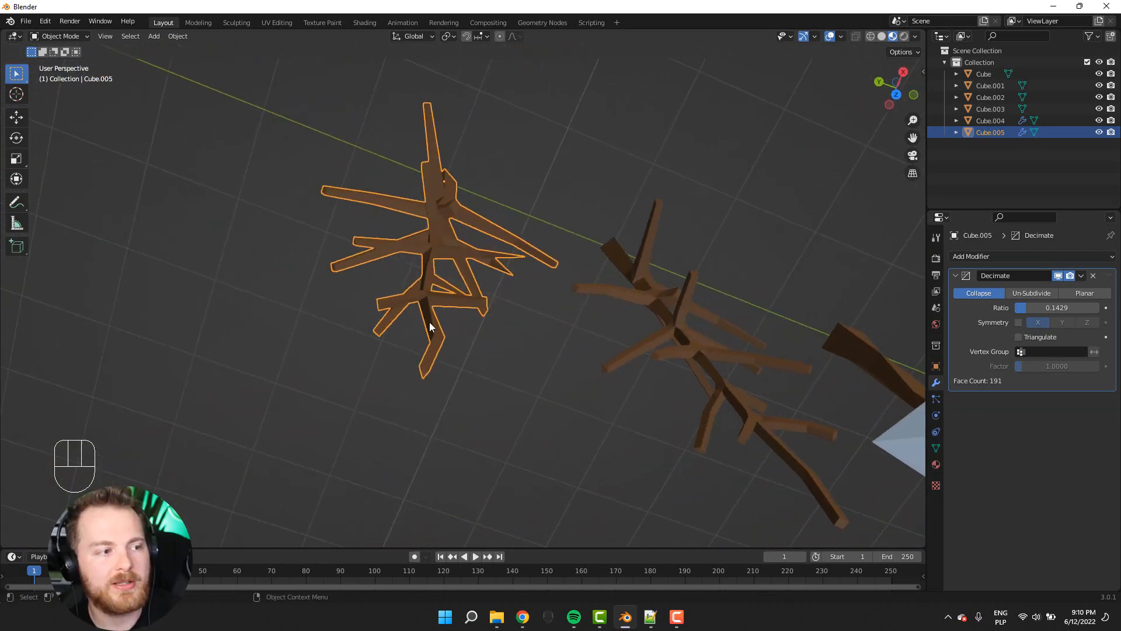
mouse_move(317, 415)
middle_down()
mouse_move(327, 326)
mouse_move(335, 364)
mouse_move(345, 239)
mouse_move(409, 261)
mouse_move(516, 216)
mouse_move(680, 216)
middle_up()
key(shift+z)
middle_drag(440, 278, 316, 233)
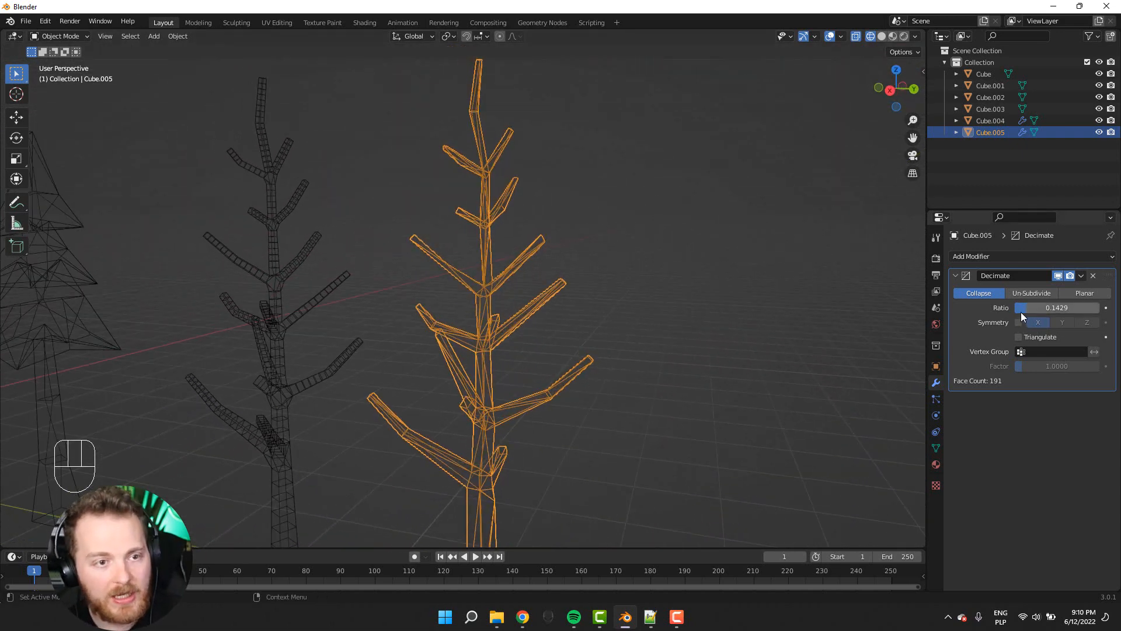
- Try the Decimate modifier's Un-Subdivide mode with 2 iterations and check the shaded shape of the copied tree
click(1031, 293)
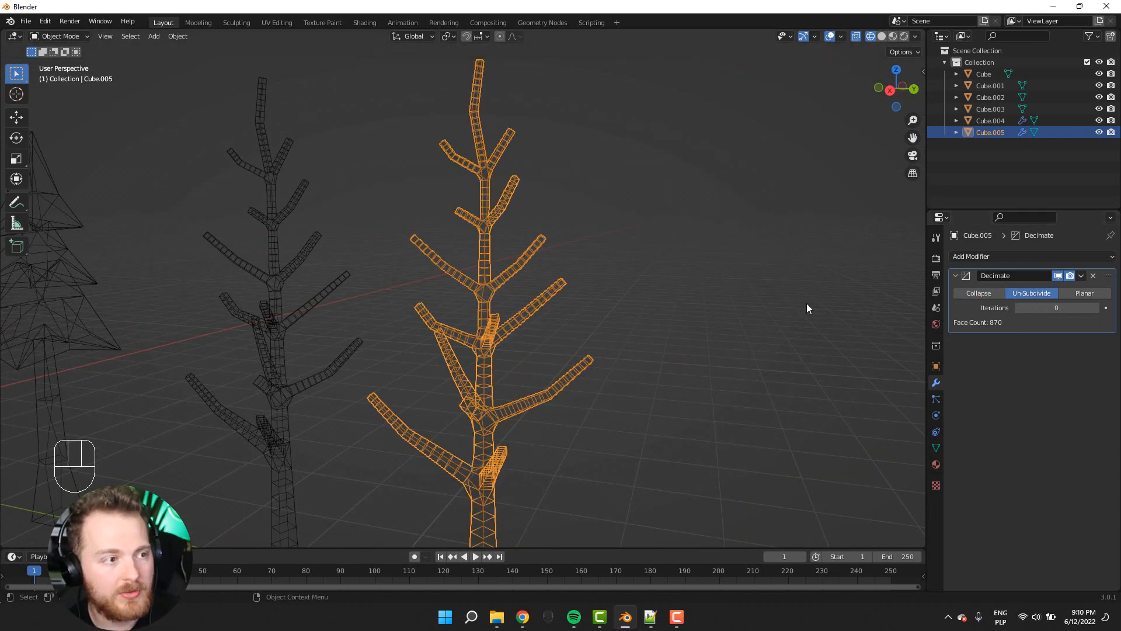
click(1084, 310)
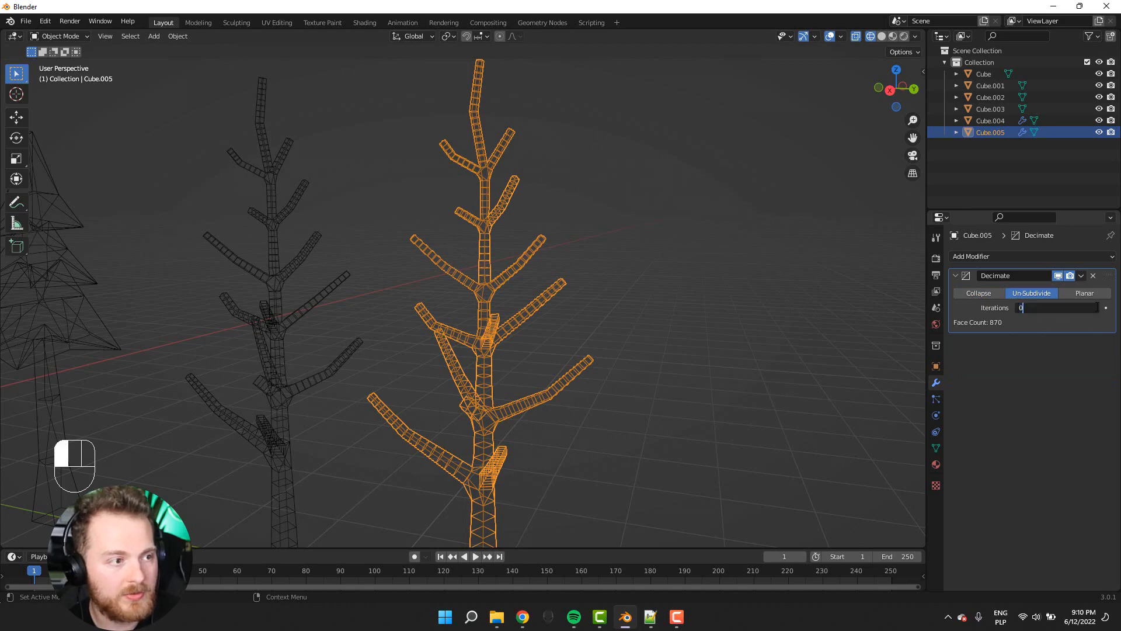
click(1044, 362)
click(1096, 309)
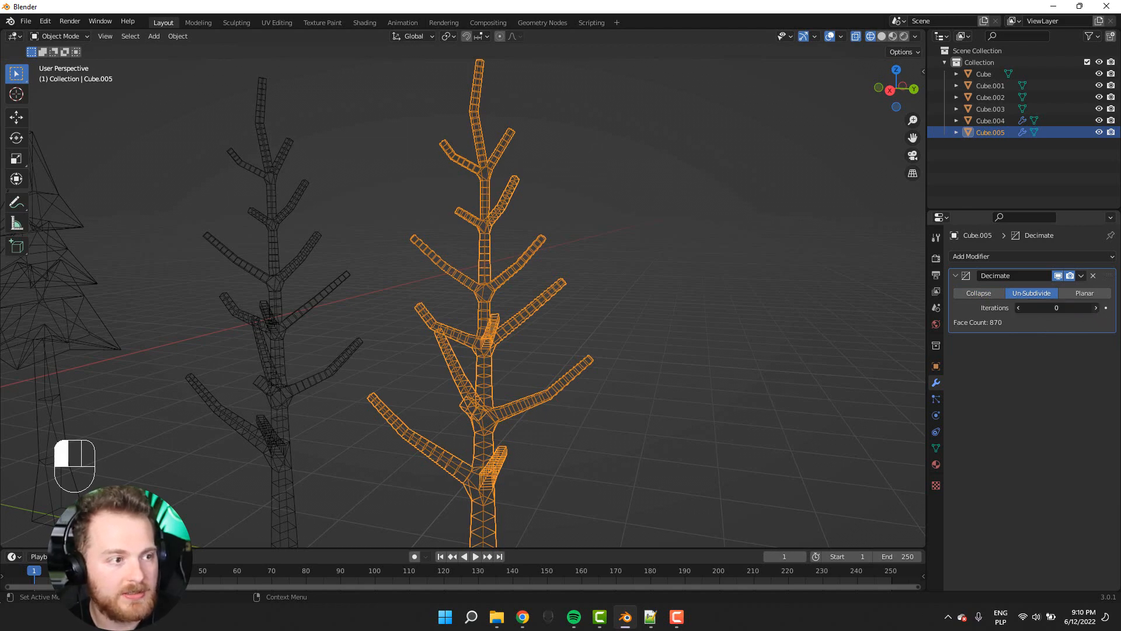
click(1095, 307)
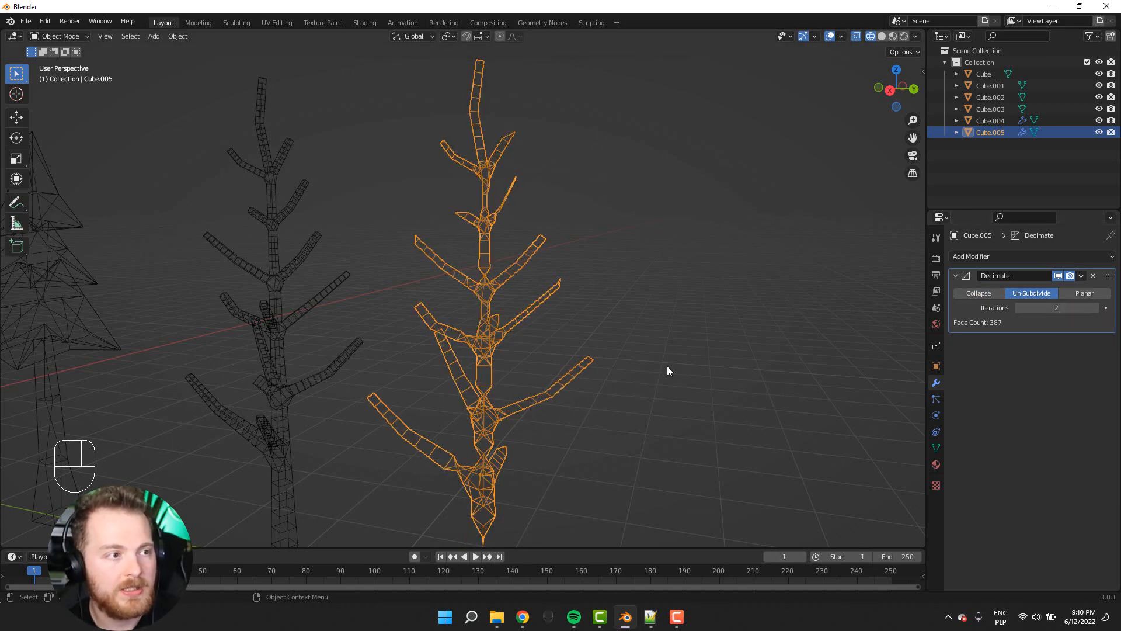
key(shift+z)
middle_drag(666, 365, 631, 386)
- Switch the Decimate modifier to Planar mode and set its angle limit to 12° while viewing the wireframe
click(1084, 293)
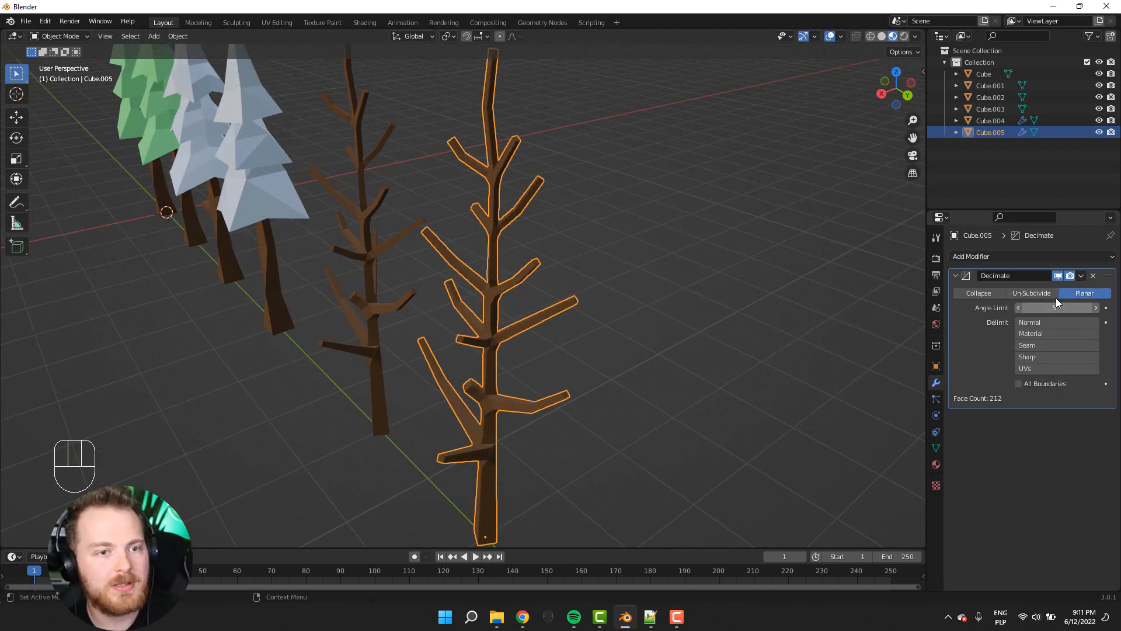
key(shift+z)
middle_drag(515, 328, 562, 307)
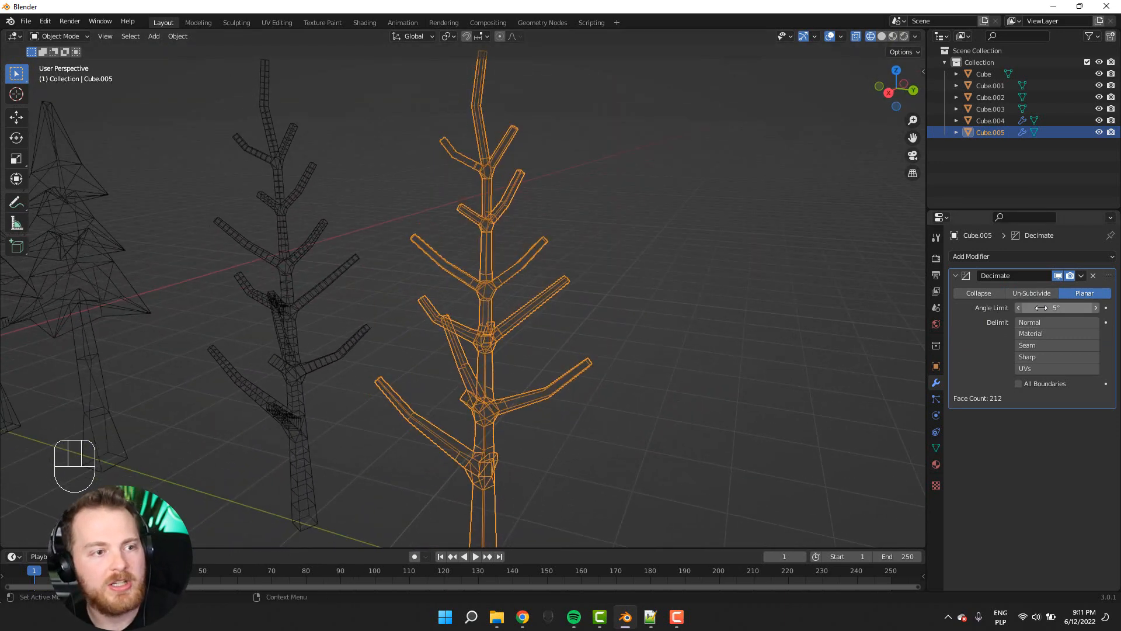
mouse_move(1037, 307)
mouse_down()
mouse_move(1063, 307)
mouse_move(1024, 310)
mouse_up()
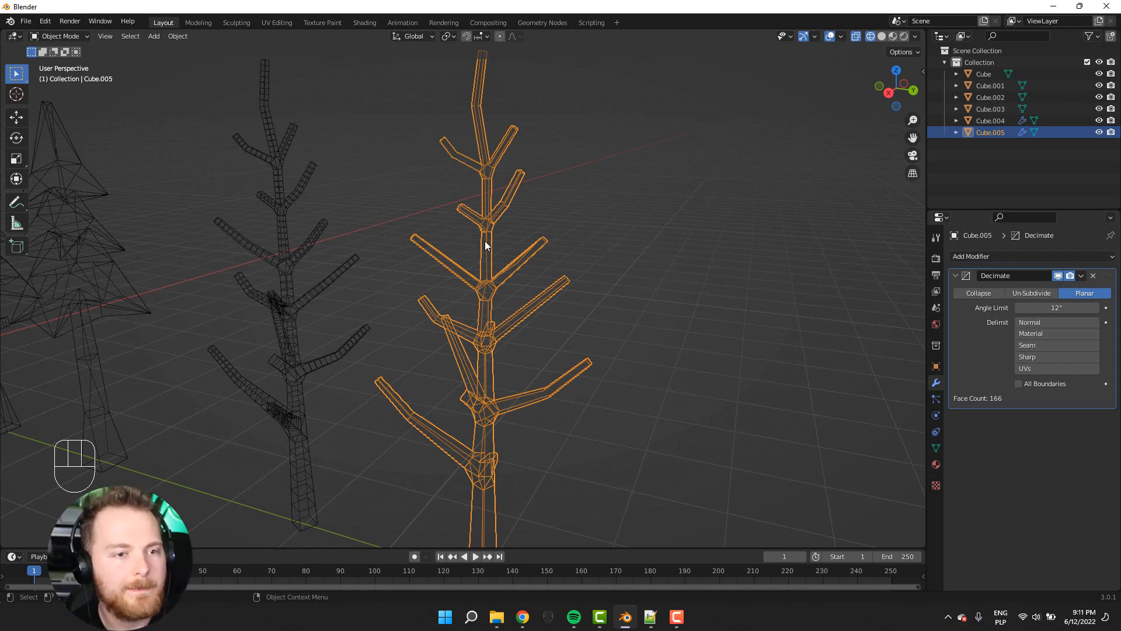
- Return to material preview shading and apply the Decimate modifier on the copied bare tree
mouse_move(622, 347)
middle_down()
mouse_move(634, 378)
mouse_move(534, 352)
mouse_move(652, 326)
mouse_move(721, 364)
mouse_move(648, 380)
mouse_move(468, 370)
mouse_move(388, 380)
mouse_move(510, 370)
mouse_move(681, 379)
mouse_move(736, 368)
middle_up()
key(shift+z)
click(721, 366)
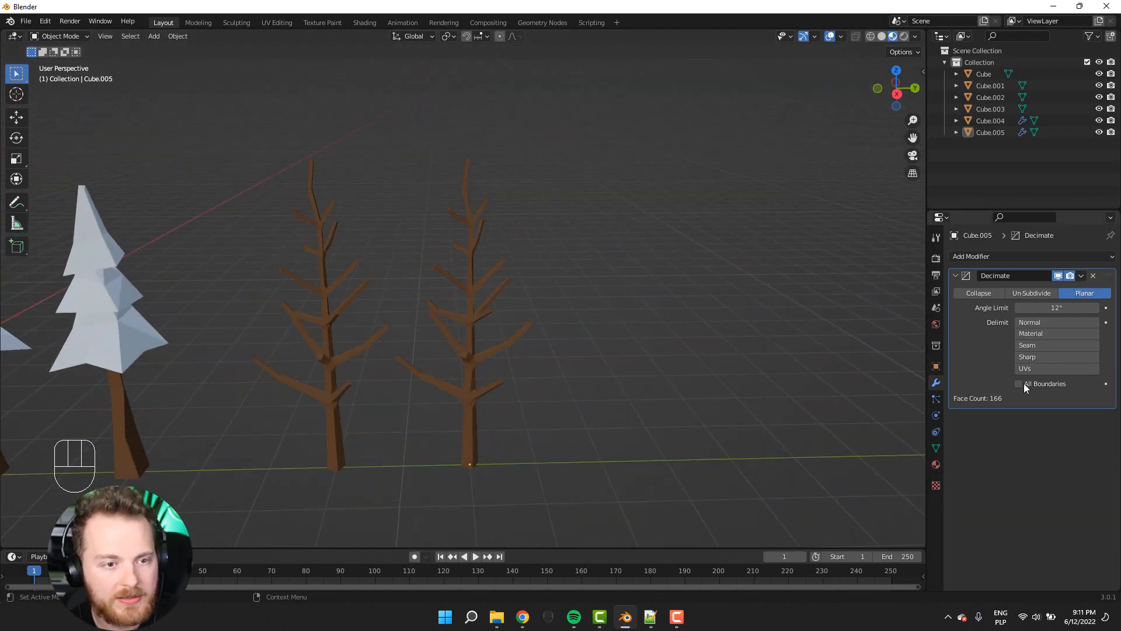
click(1081, 276)
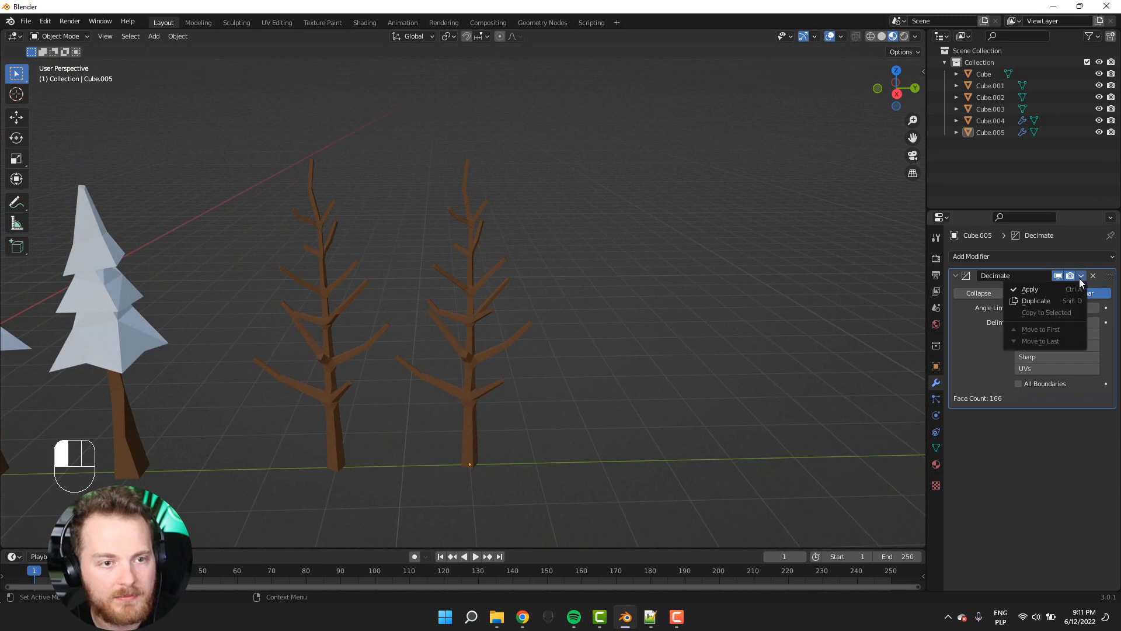
click(1052, 290)
- Enter Edit Mode on the copied bare tree and select the upper faces of its two lowest branches in face selection
click(476, 419)
key(Tab)
scroll(475, 418, up, 5)
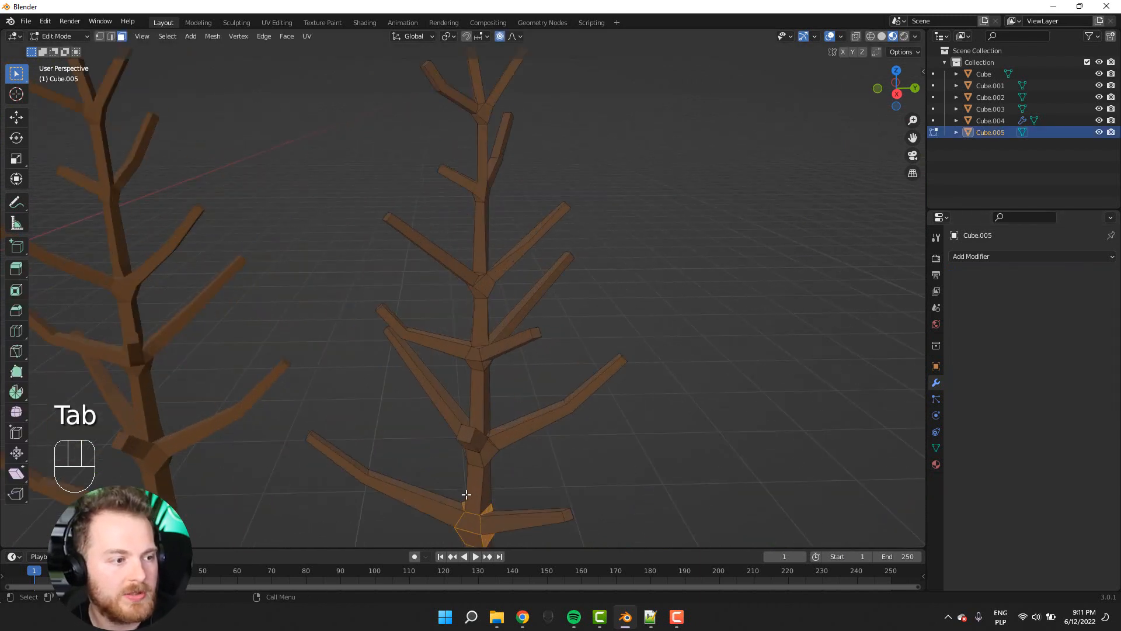
key(3)
click(475, 500)
shift+click(417, 488)
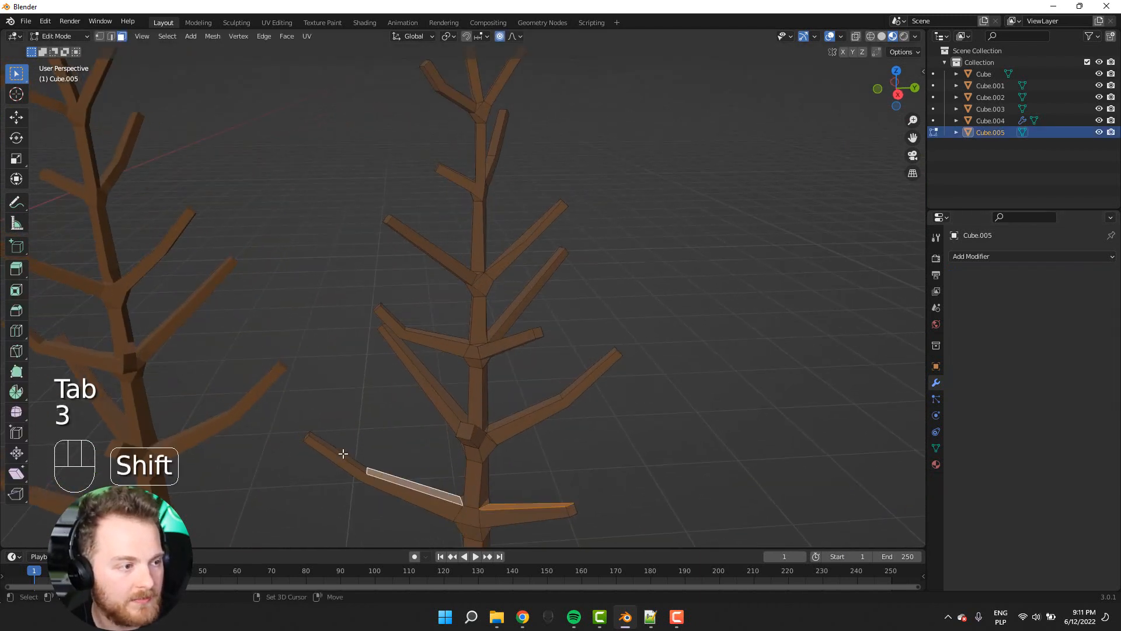
middle_drag(343, 453, 505, 337)
- Add the upper faces of the second tier of branches to the face selection, including the short stub on the trunk
shift+click(478, 353)
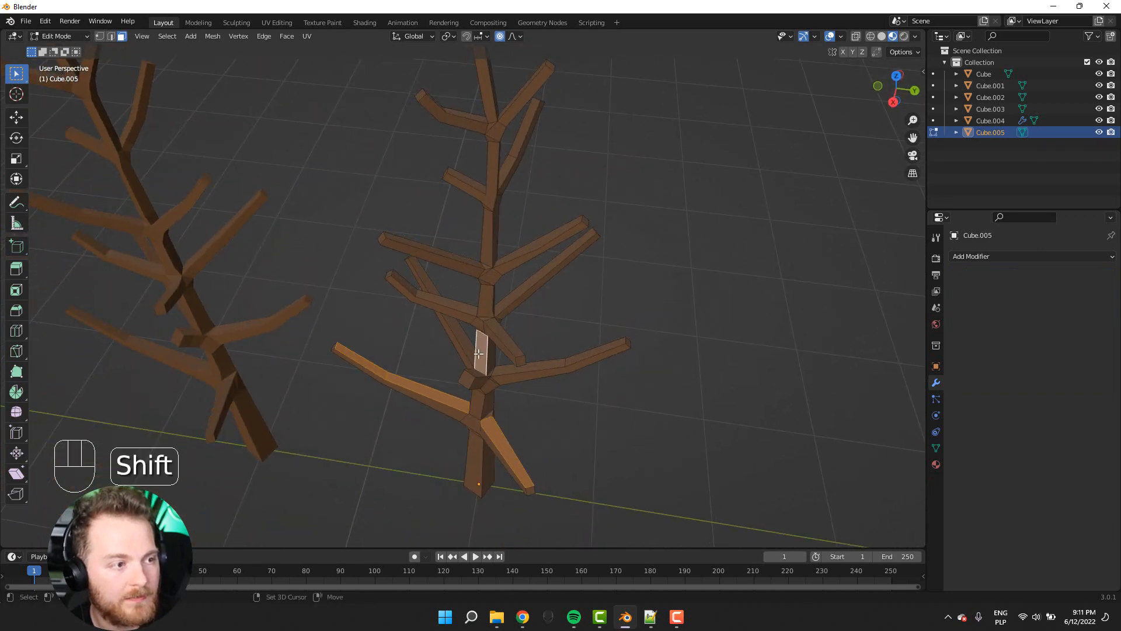
shift+click(473, 378)
shift+click(506, 368)
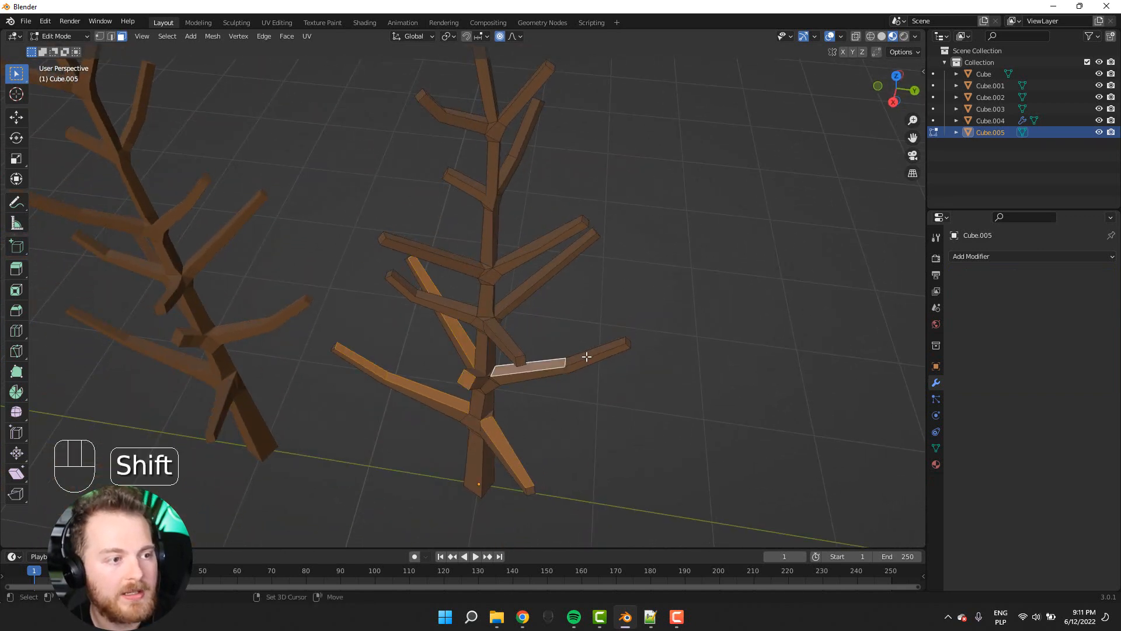
shift+click(578, 358)
- Extend the face selection with the upper faces of the third tier of branches on the copied tree
middle_drag(578, 357, 518, 339)
shift+click(501, 333)
shift+click(452, 294)
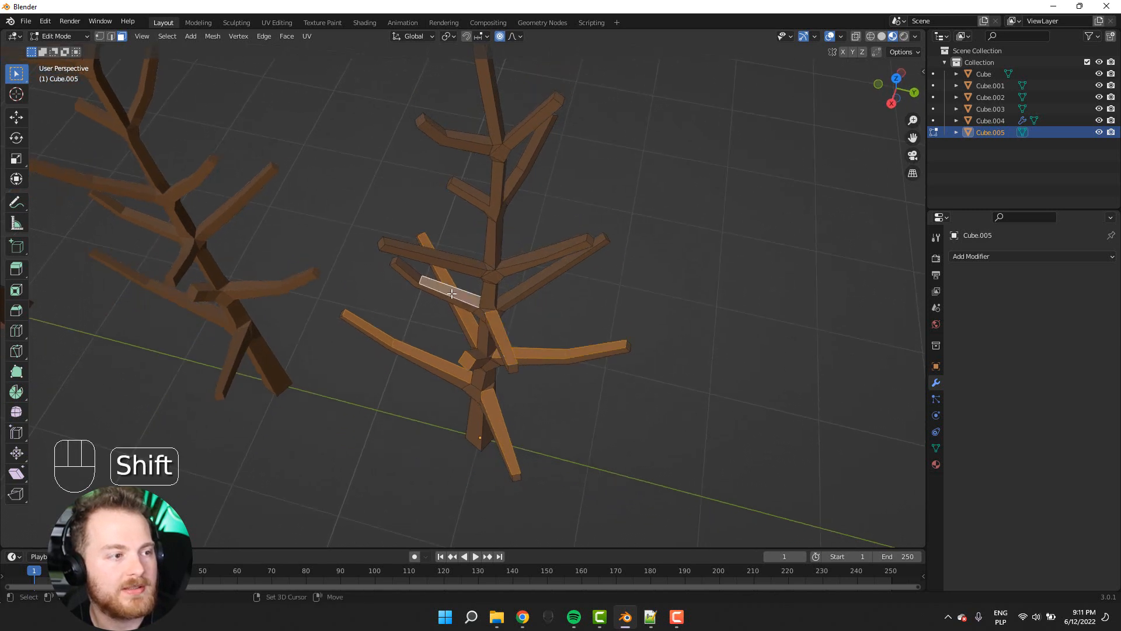
shift+click(413, 274)
shift+click(514, 293)
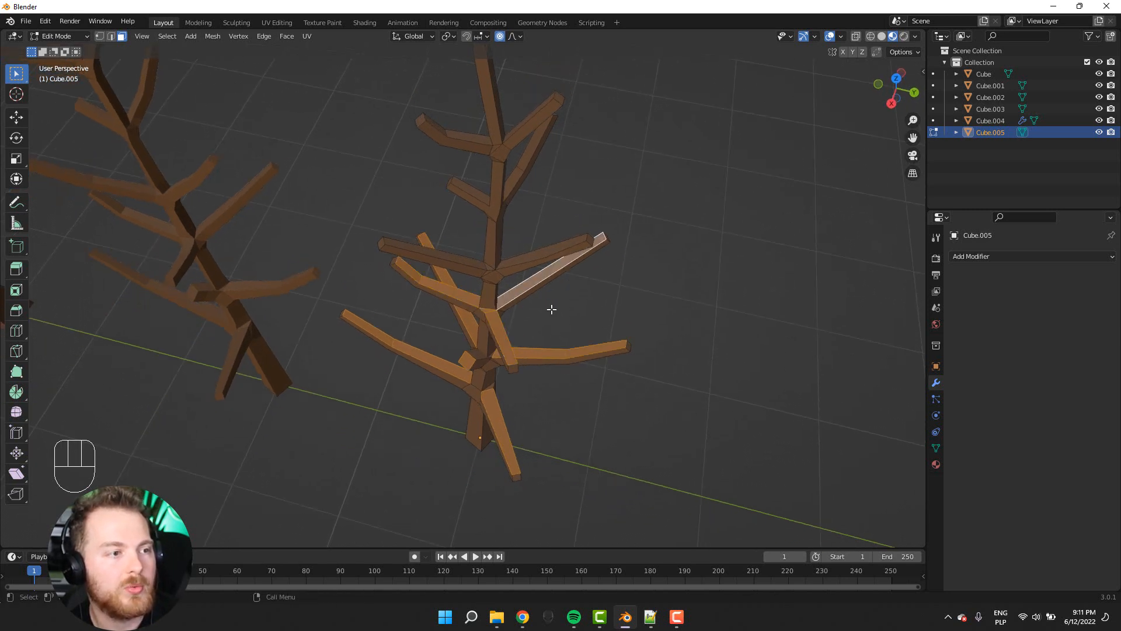
- Box-select all faces of the last bare tree that are visible from the top view
key(KP_7)
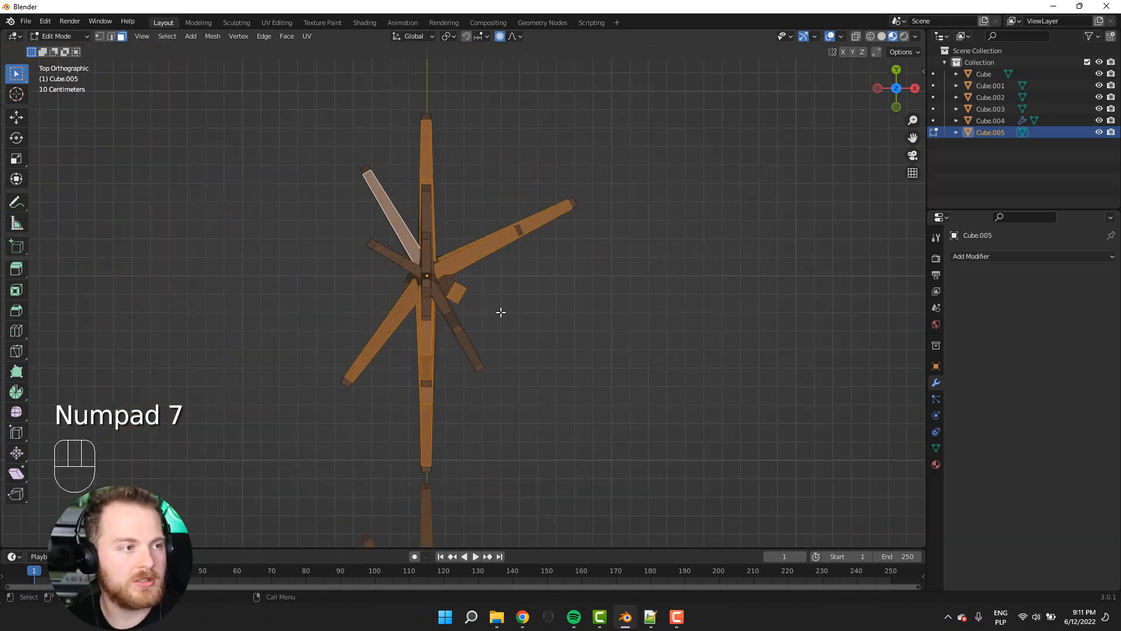
drag(269, 66, 678, 473)
middle_drag(678, 473, 443, 387)
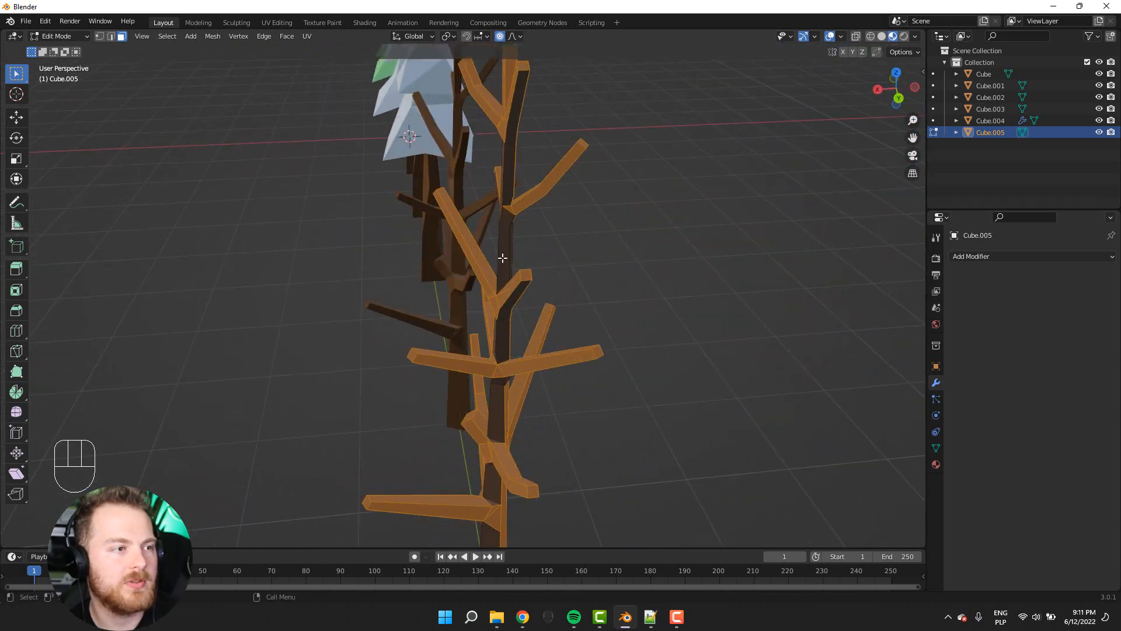
middle_drag(503, 255, 414, 313)
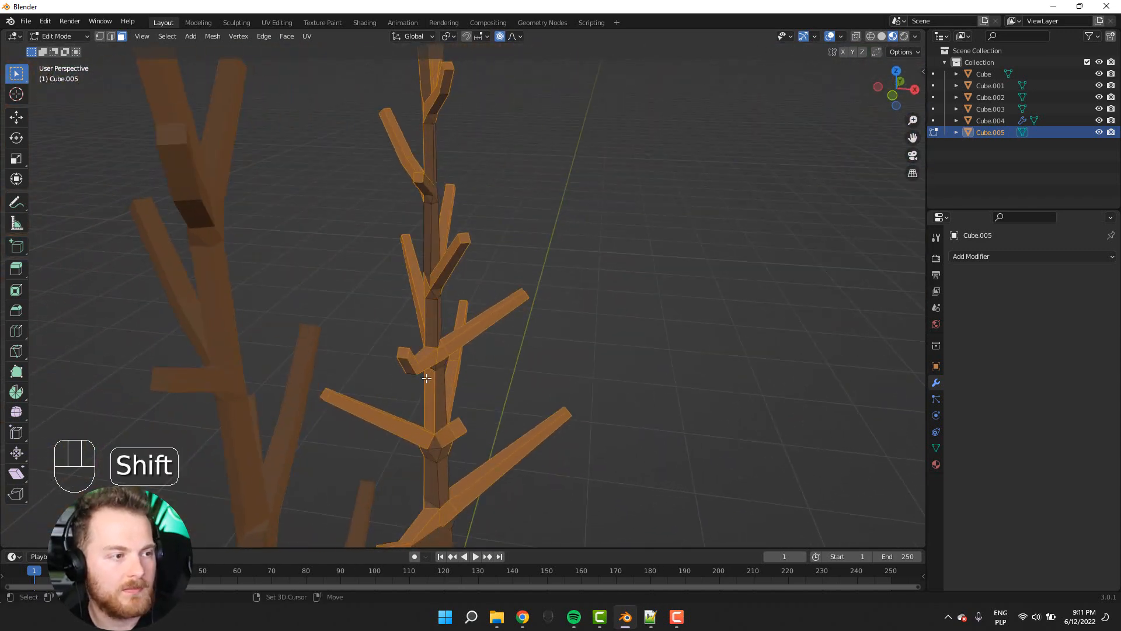
middle_drag(426, 379, 429, 432)
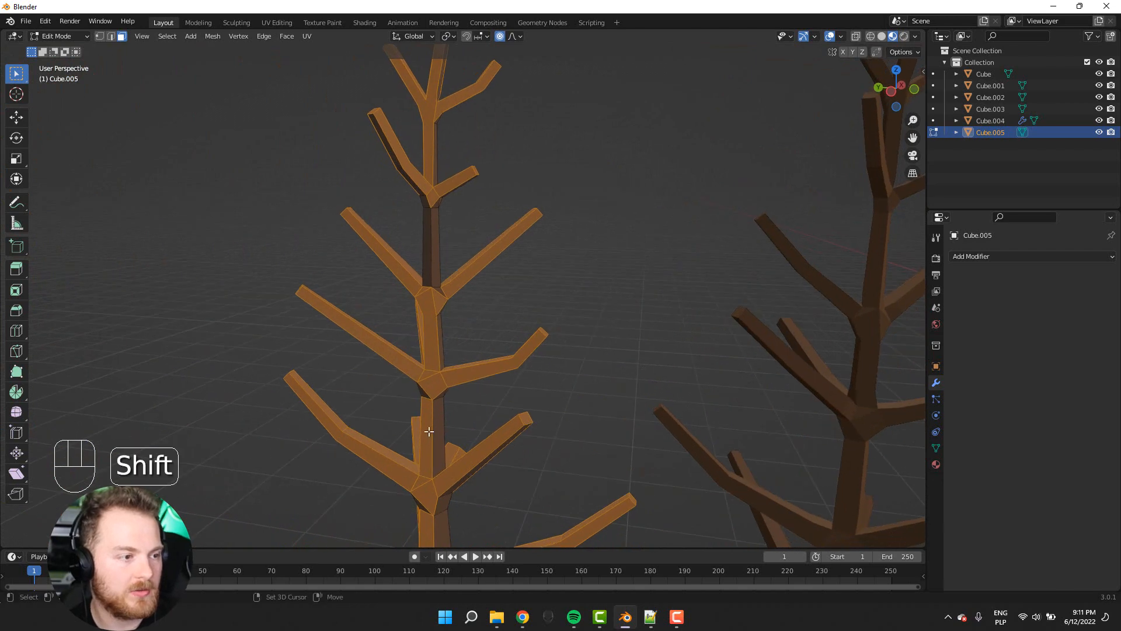
- Remove the vertical trunk faces from the selection, from the upper sections down to the trunk's base
shift+click(429, 431)
shift+click(432, 331)
shift+click(420, 323)
middle_drag(379, 343, 438, 312)
middle_drag(360, 403, 442, 364)
scroll(442, 379, down, 2)
shift+click(483, 467)
middle_drag(350, 484, 429, 486)
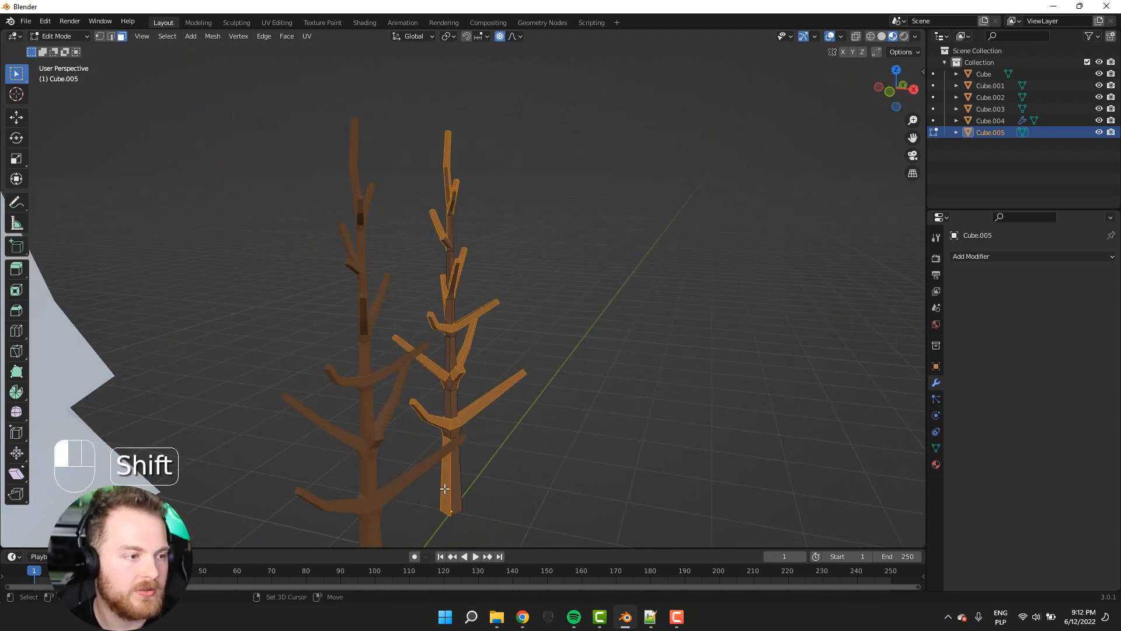
shift+click(445, 488)
middle_drag(361, 476, 527, 523)
scroll(467, 252, up, 2)
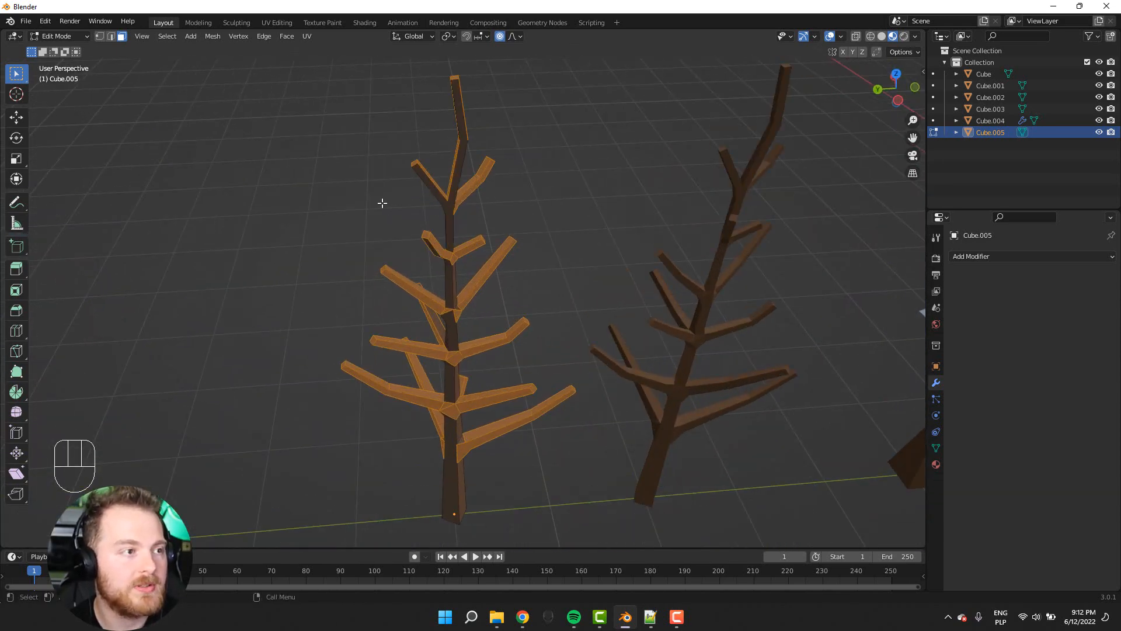
- Deselect the side faces on the trunk's tip and on the upper branches, keeping their upward-facing faces selected
middle_drag(382, 203, 454, 173)
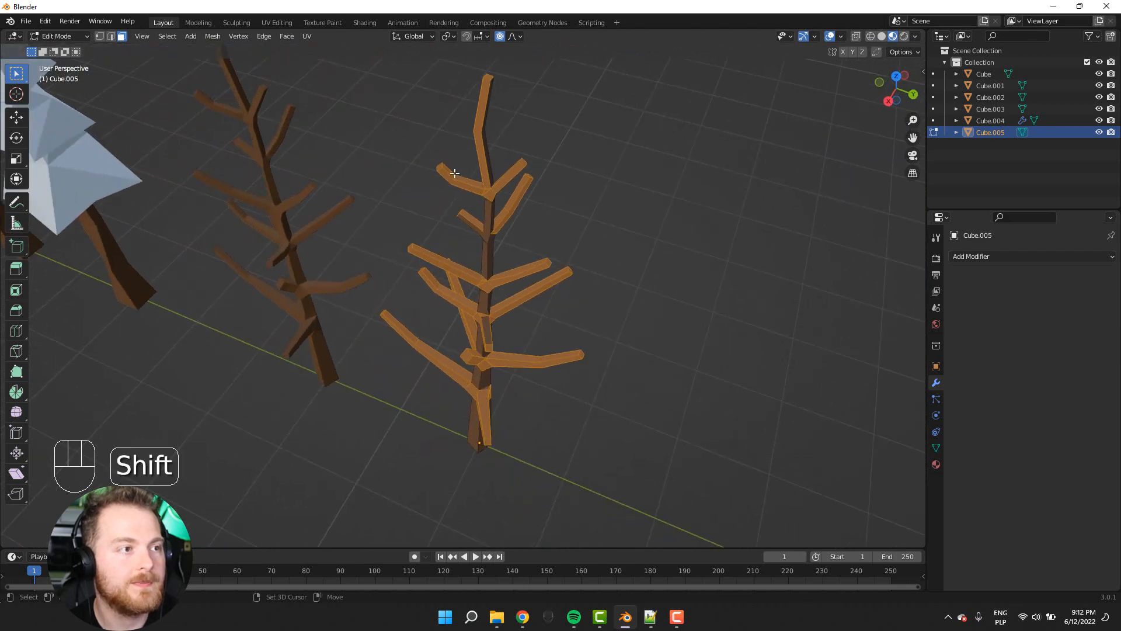
middle_drag(464, 118, 226, 141)
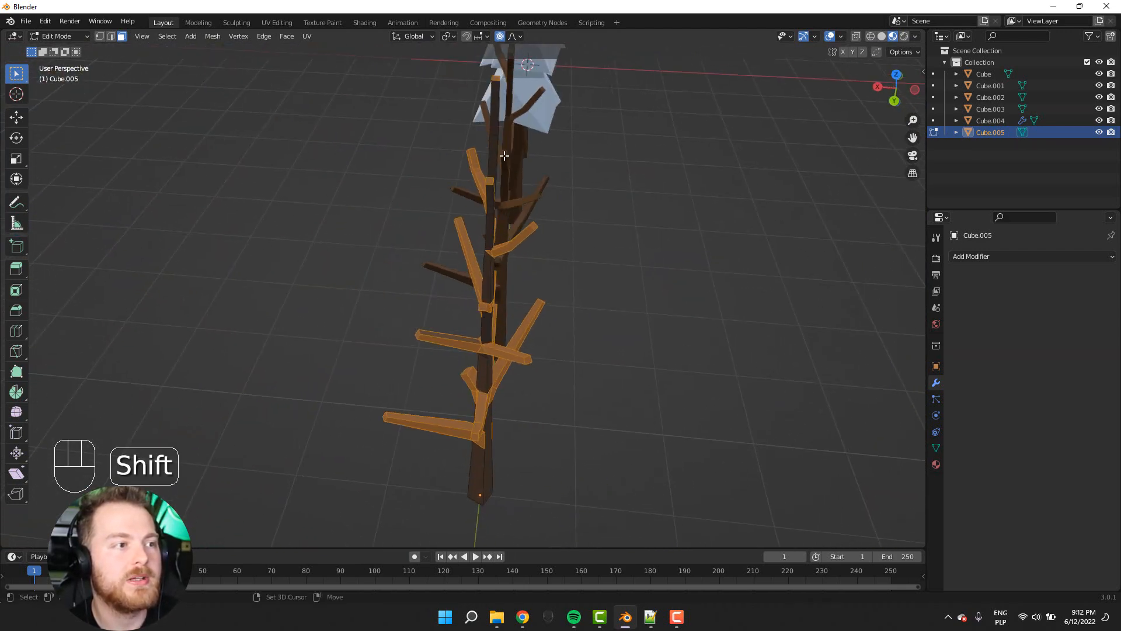
middle_drag(494, 158, 544, 194)
shift+click(440, 231)
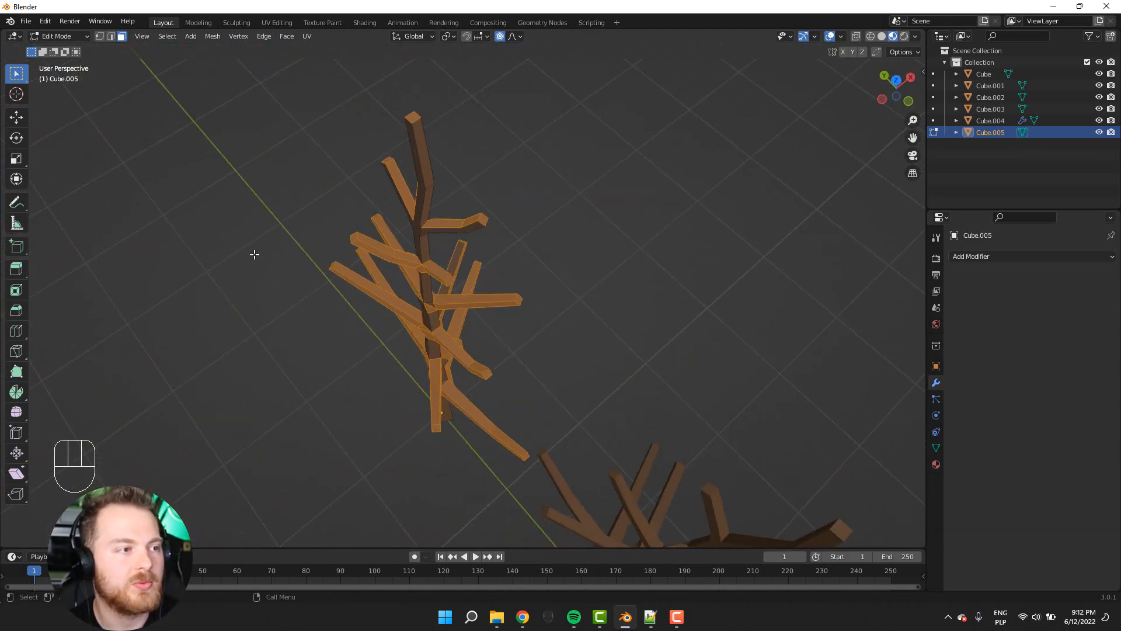
middle_drag(253, 253, 446, 205)
shift+click(409, 202)
shift+click(523, 202)
scroll(445, 206, up, 3)
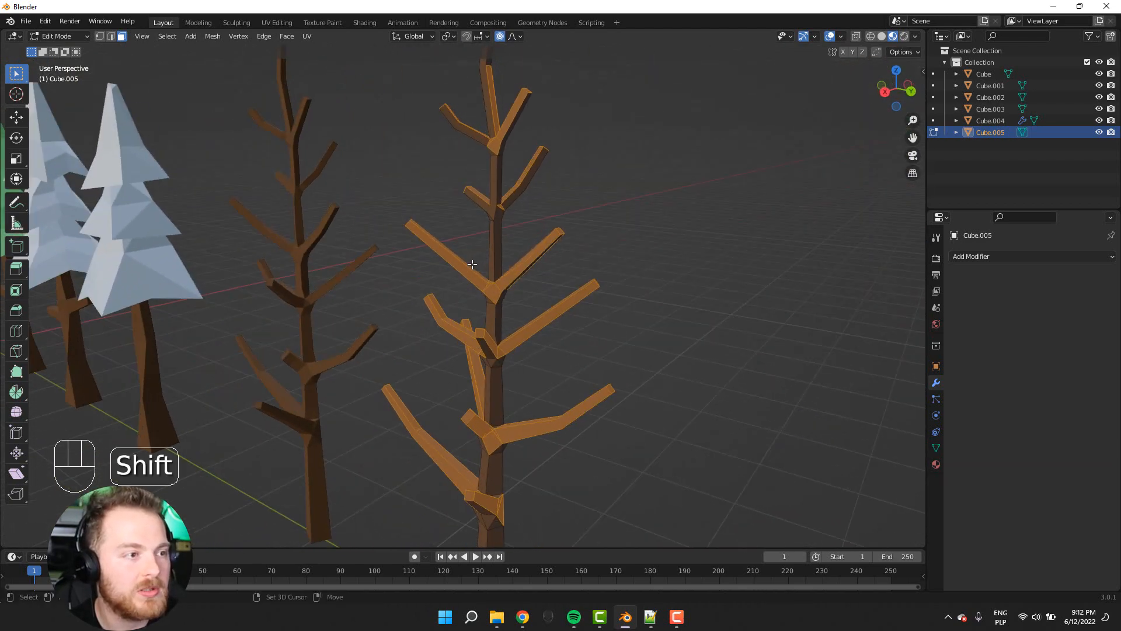
shift+click(470, 265)
shift+click(498, 290)
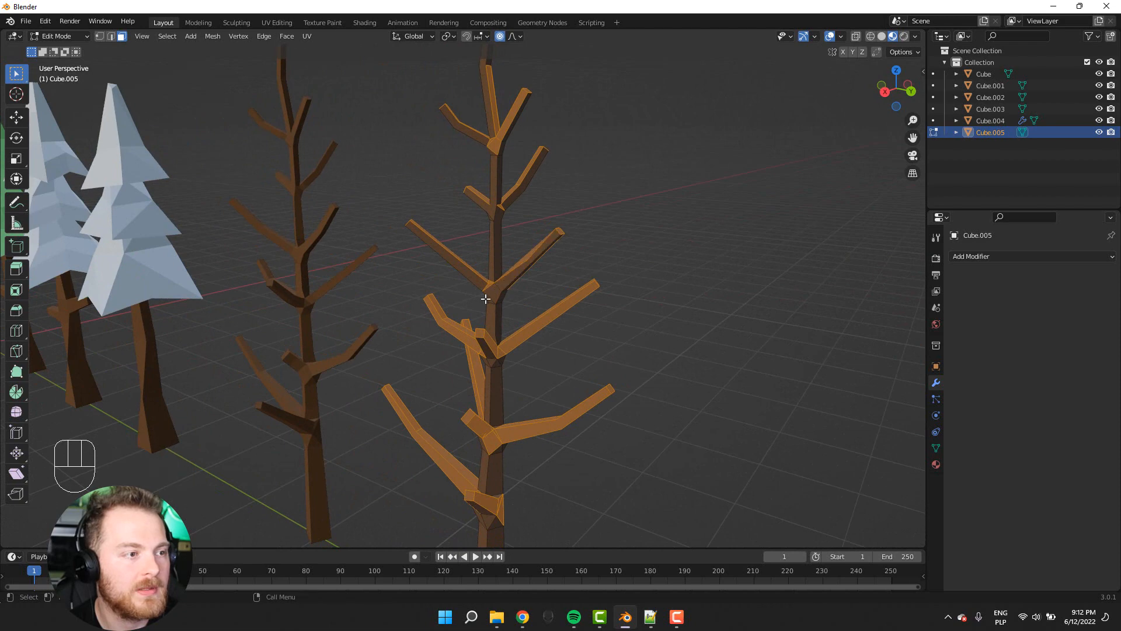
- Deselect the side faces of the middle and lower branches on one side of the tree
middle_drag(483, 293, 407, 299)
shift+click(428, 296)
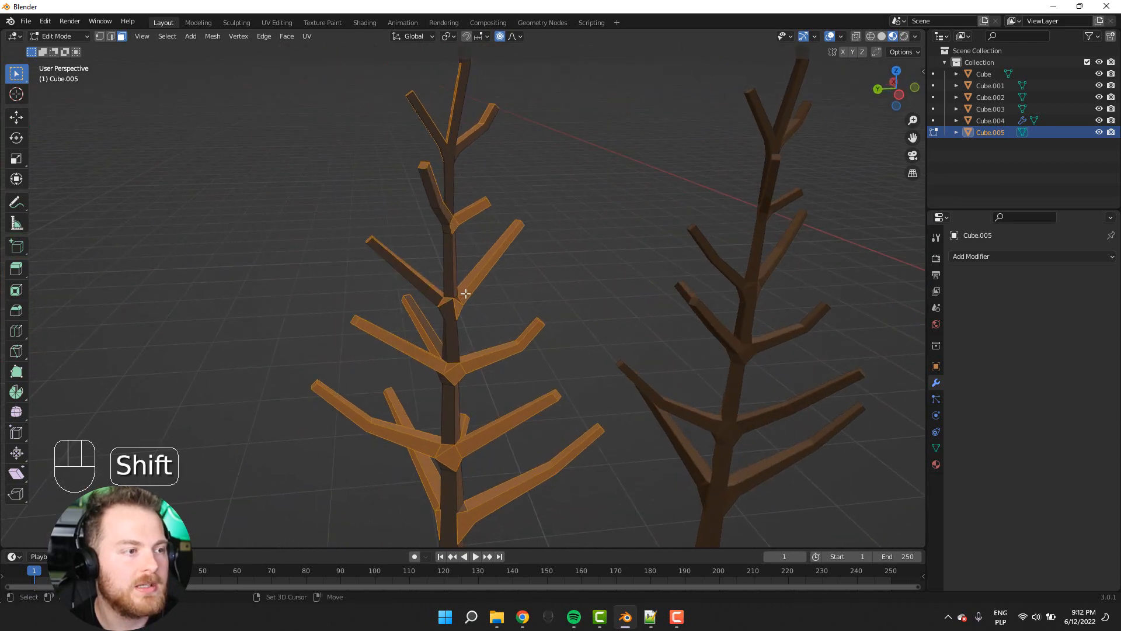
shift+click(462, 293)
shift+click(478, 365)
shift+click(407, 349)
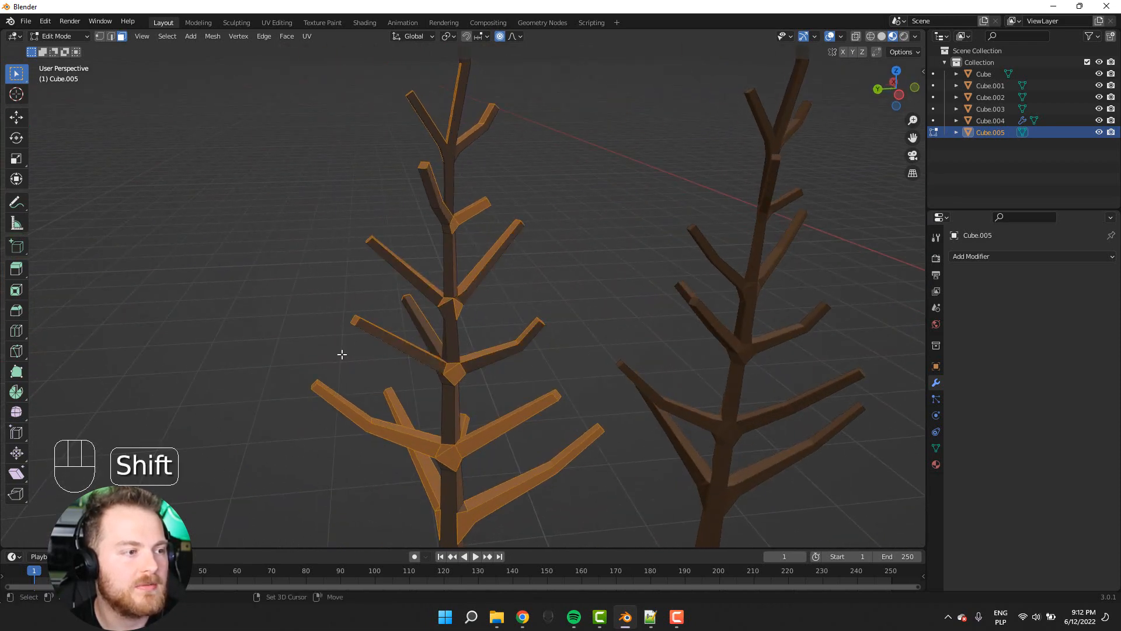
shift+click(371, 438)
shift+click(473, 448)
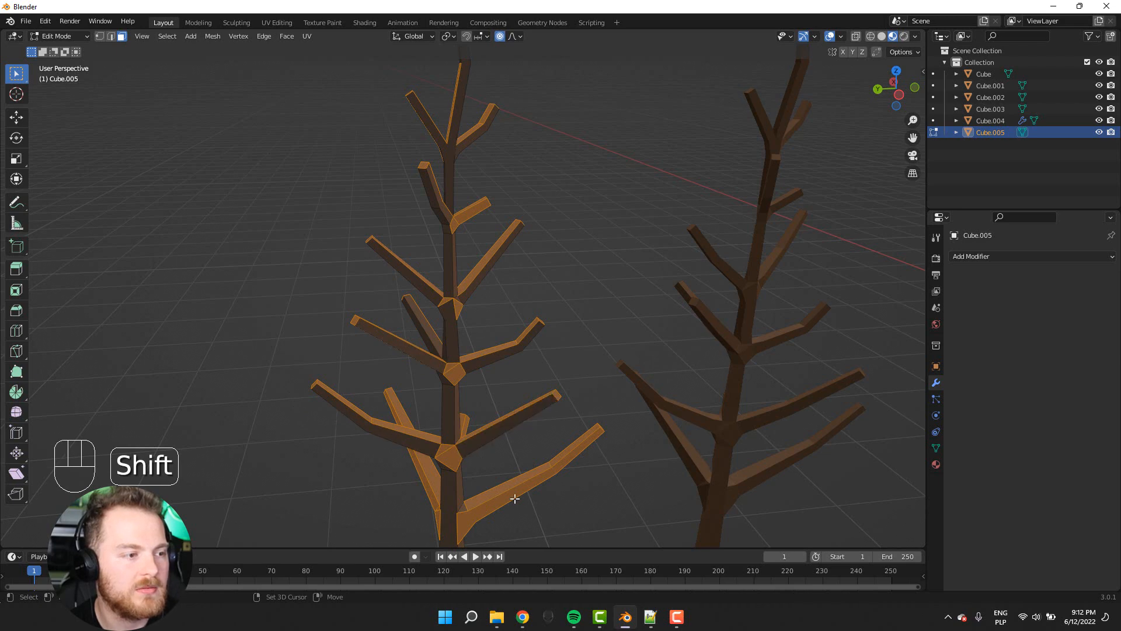
shift+click(509, 498)
- Deselect the side faces of the lower and middle branches on the tree's next side
middle_drag(508, 498, 337, 471)
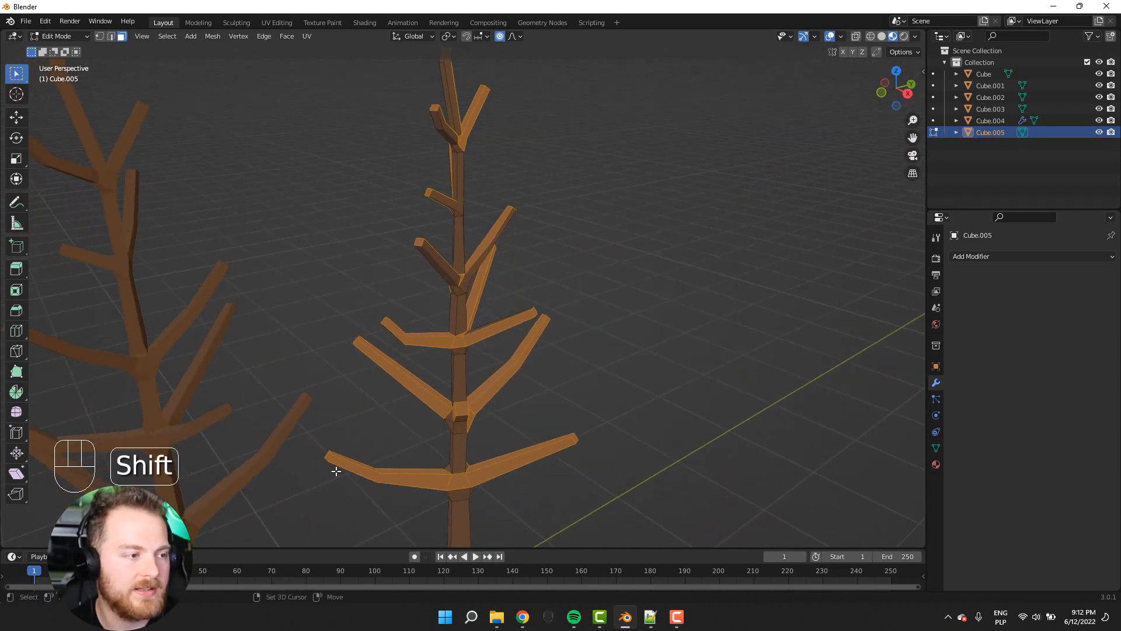
shift+click(347, 465)
shift+click(473, 482)
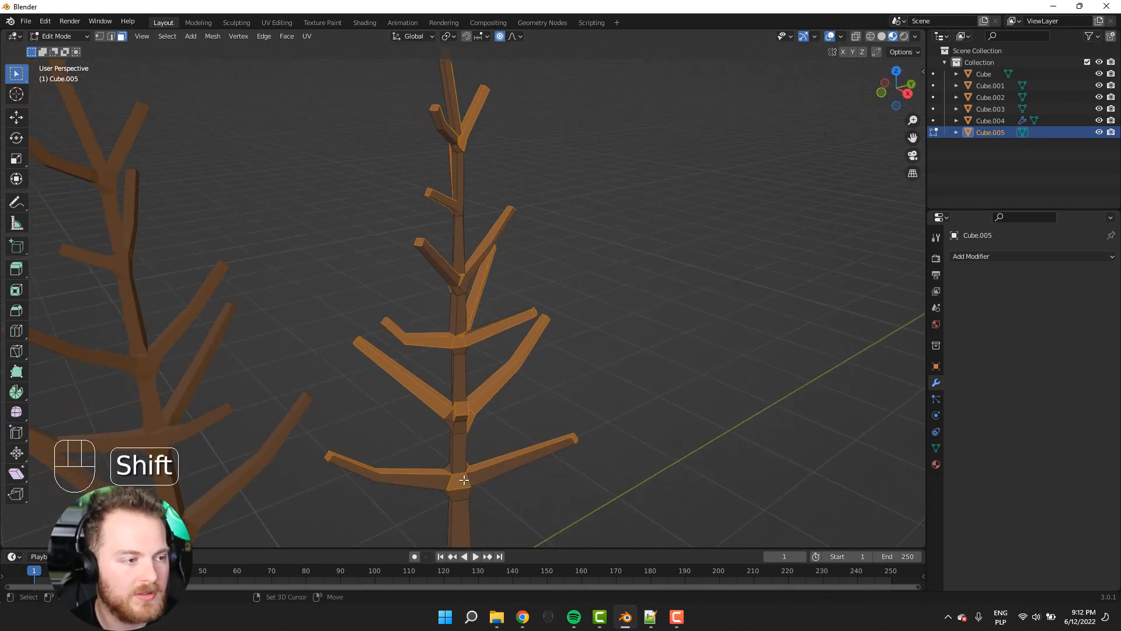
middle_drag(473, 482, 380, 453)
shift+click(458, 498)
shift+click(488, 444)
shift+click(473, 418)
shift+click(414, 346)
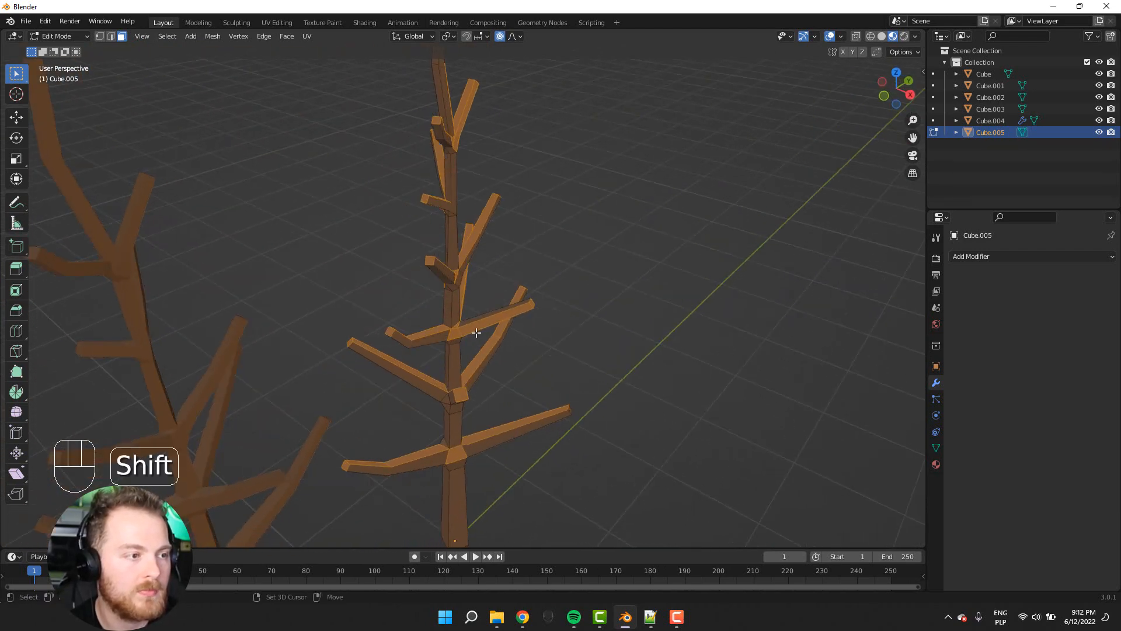
shift+click(478, 329)
- Deselect the leftover side faces on the remaining middle and upper branches so only upward-facing faces are kept
middle_drag(512, 344, 382, 337)
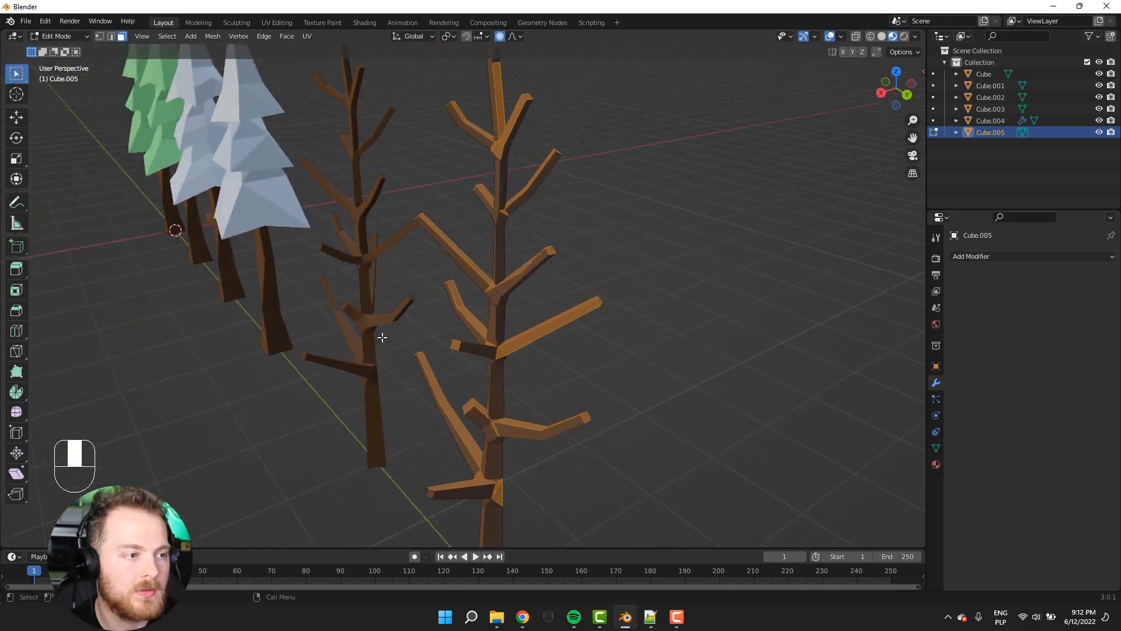
shift+click(508, 350)
middle_drag(508, 350, 402, 377)
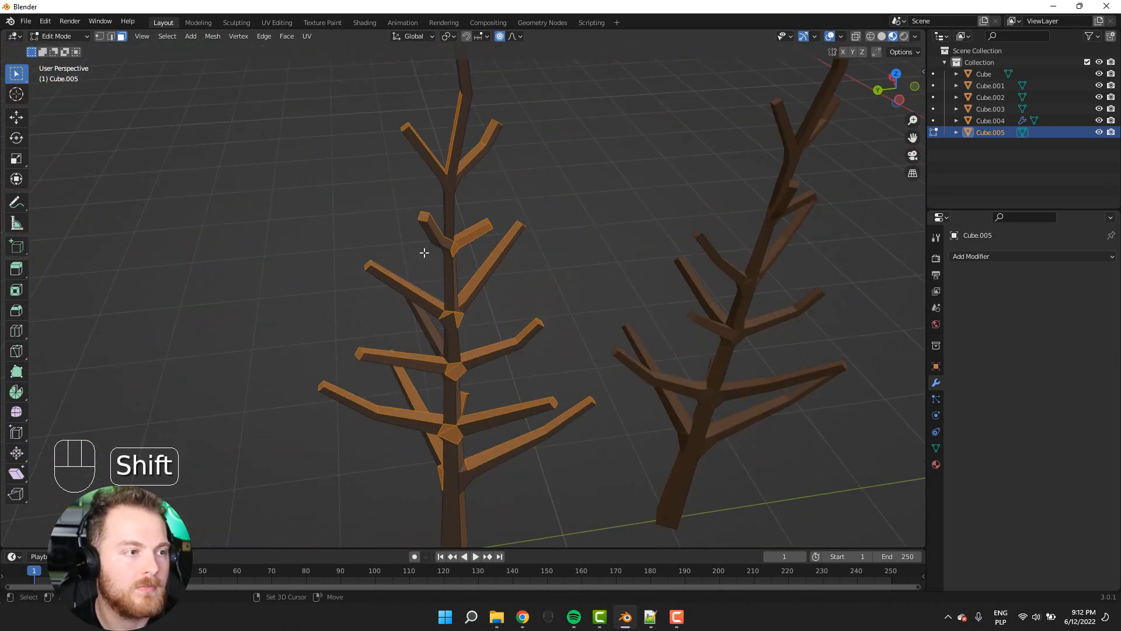
shift+click(466, 241)
middle_drag(465, 242, 573, 245)
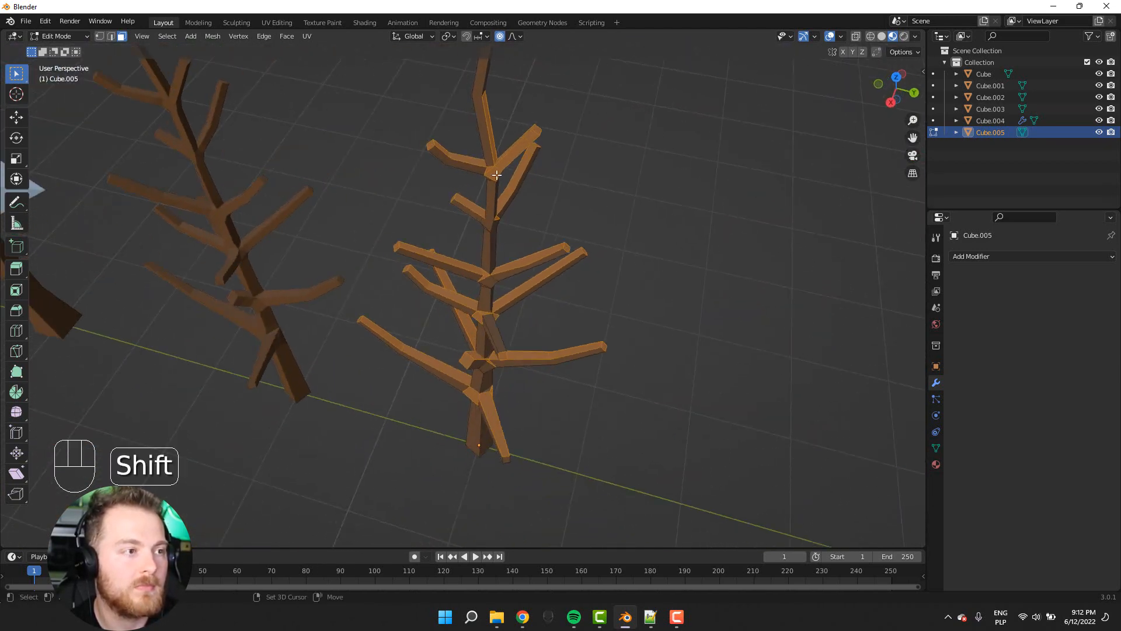
middle_drag(497, 191, 135, 167)
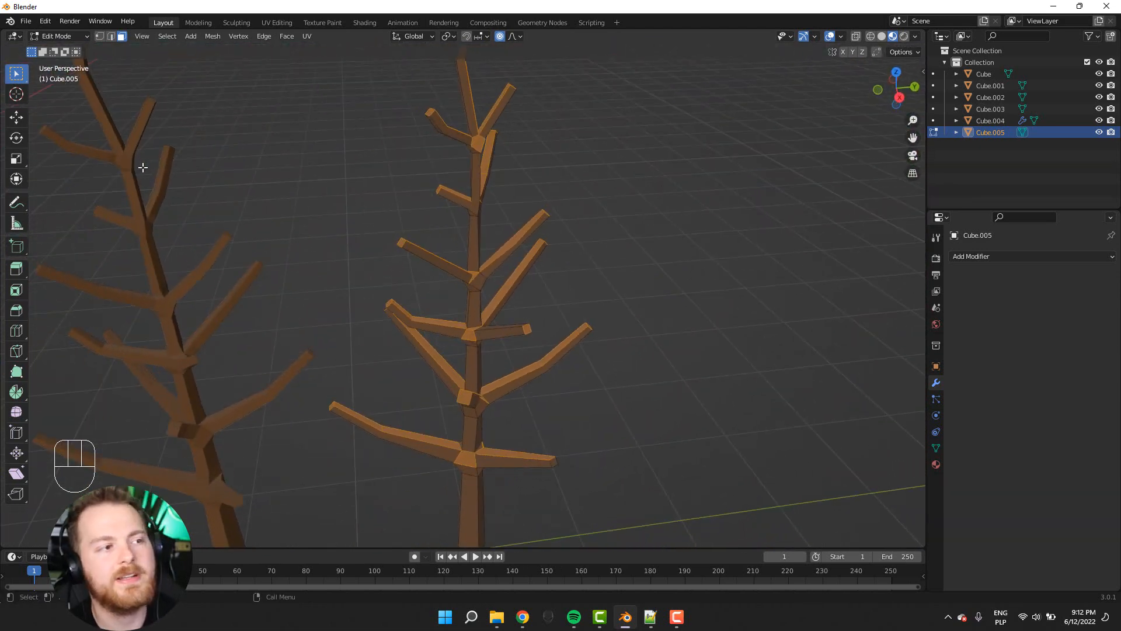
- Add a second material slot with the existing Snow material to the tree and assign it to the selected branch faces
scroll(143, 168, down, 5)
middle_drag(453, 185, 387, 179)
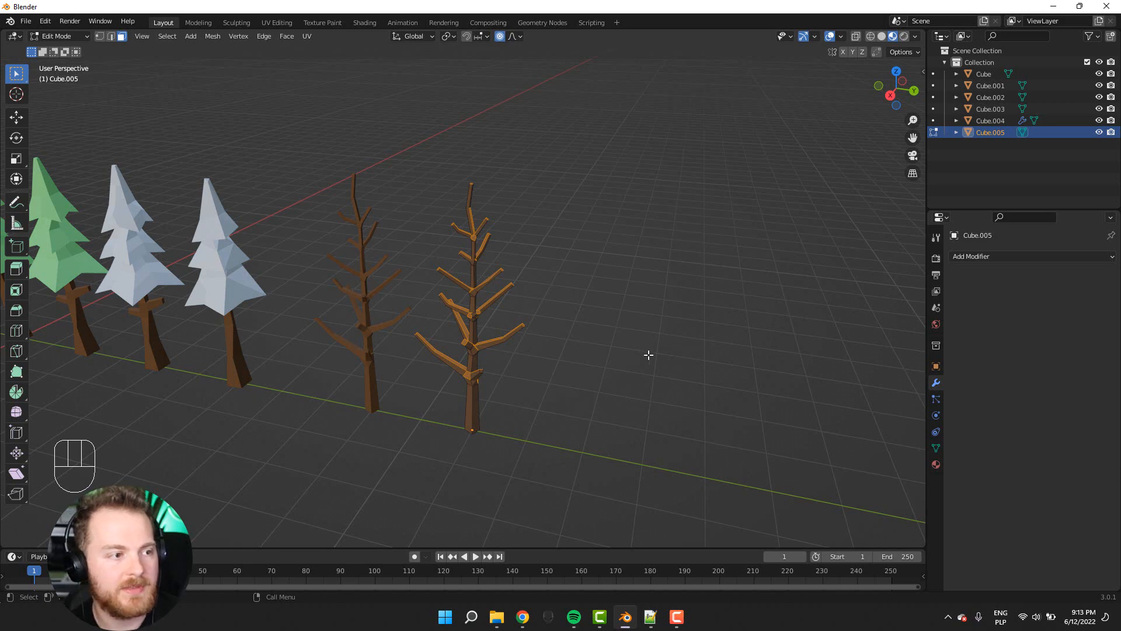
scroll(649, 354, up, 2)
middle_drag(619, 366, 660, 382)
click(937, 464)
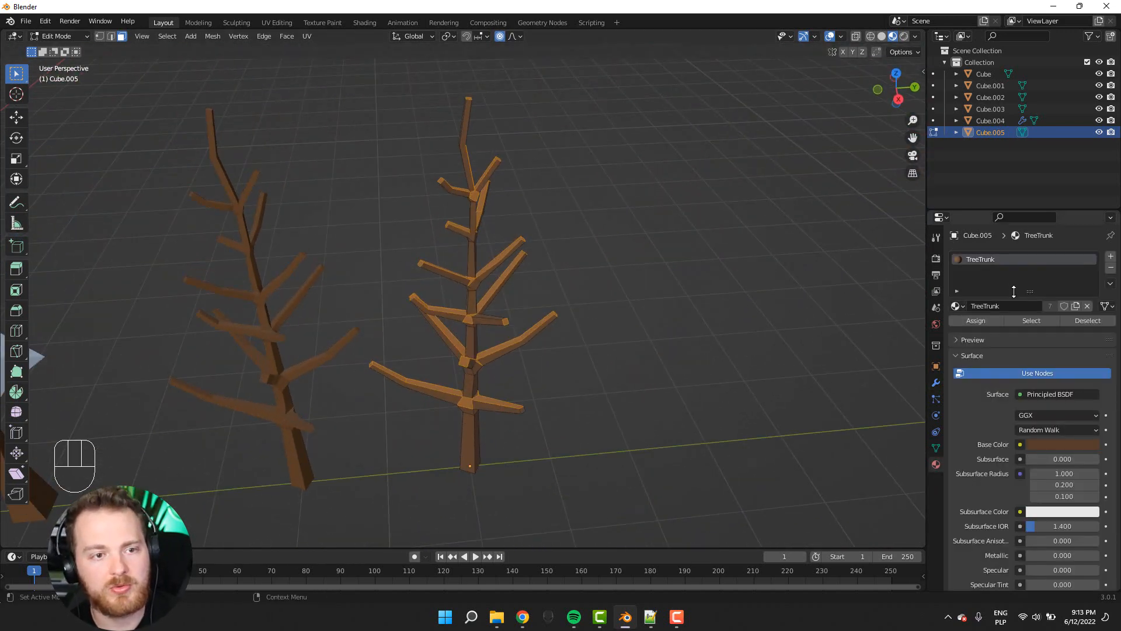
middle_drag(587, 324, 564, 320)
scroll(560, 322, up, 1)
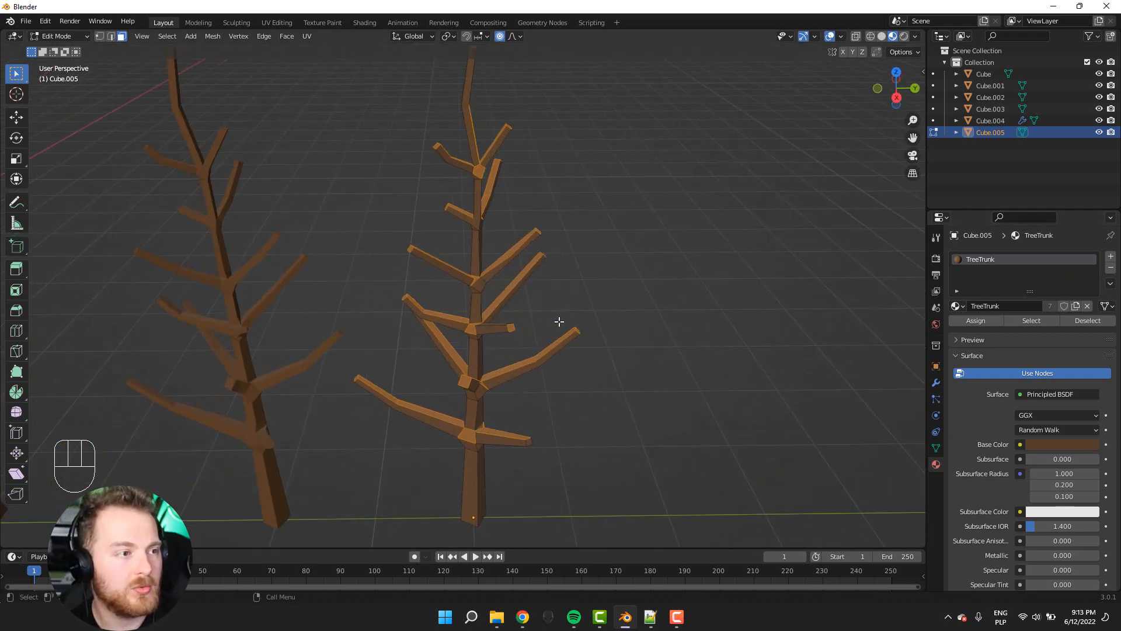
scroll(590, 300, down, 1)
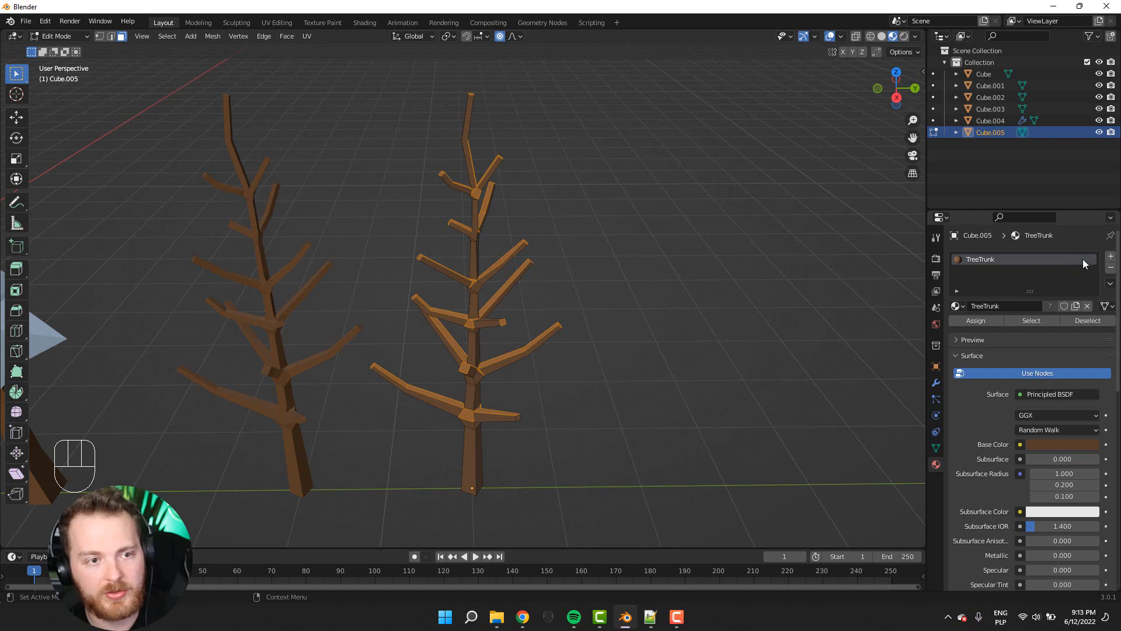
click(1111, 255)
click(957, 330)
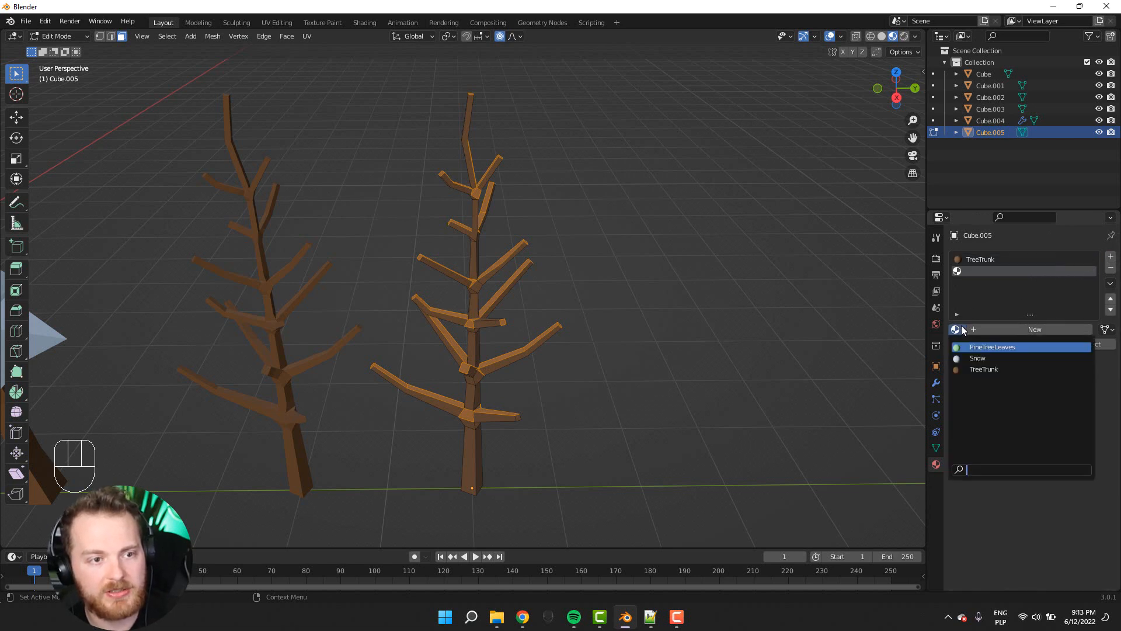
click(972, 358)
click(964, 345)
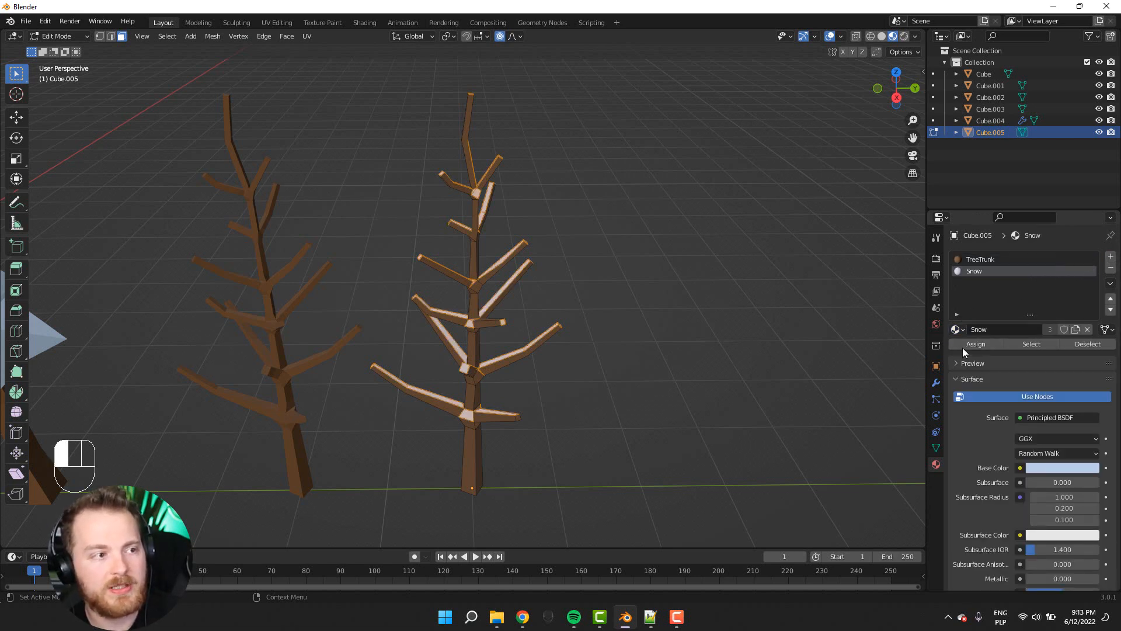
key(Tab)
key(Tab)
mouse_move(683, 378)
middle_down()
mouse_move(730, 374)
mouse_move(526, 385)
mouse_move(593, 405)
mouse_move(701, 368)
middle_up()
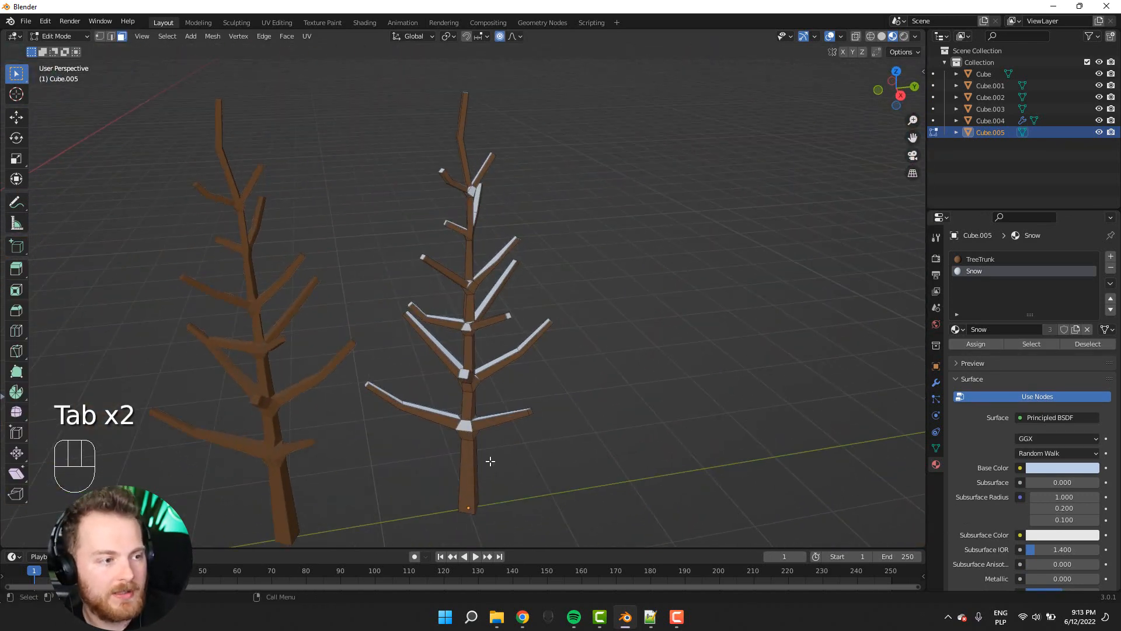
- Duplicate the snow-covered bare tree in Object Mode and place the copy beside it along the Y axis
scroll(490, 461, down, 2)
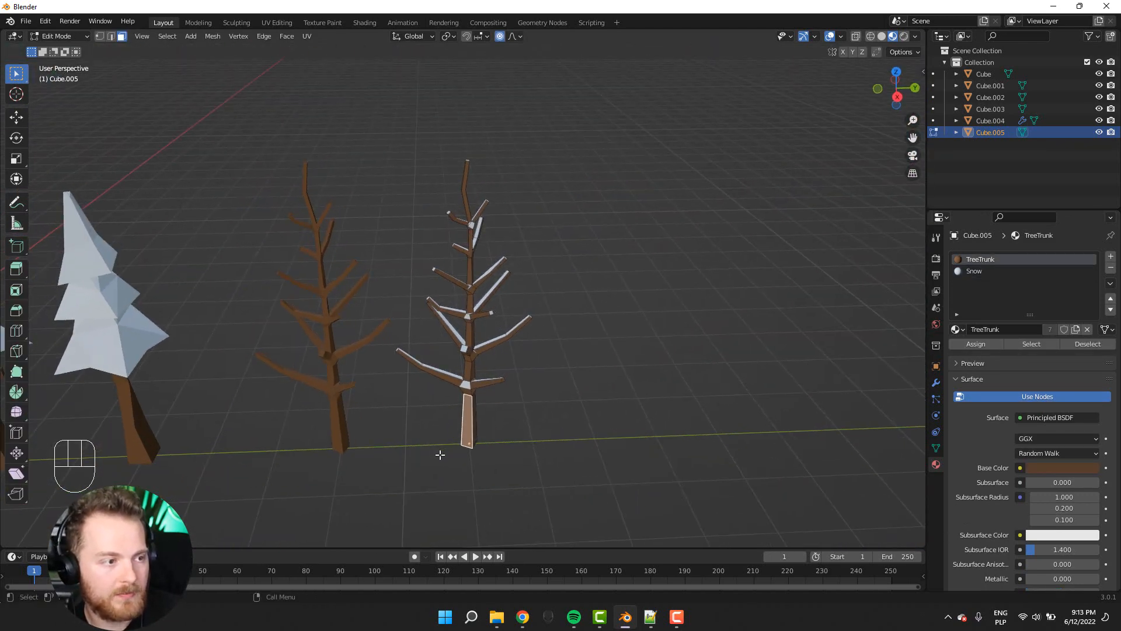
key(Tab)
key(shift+d)
key(c)
key(x)
key(y)
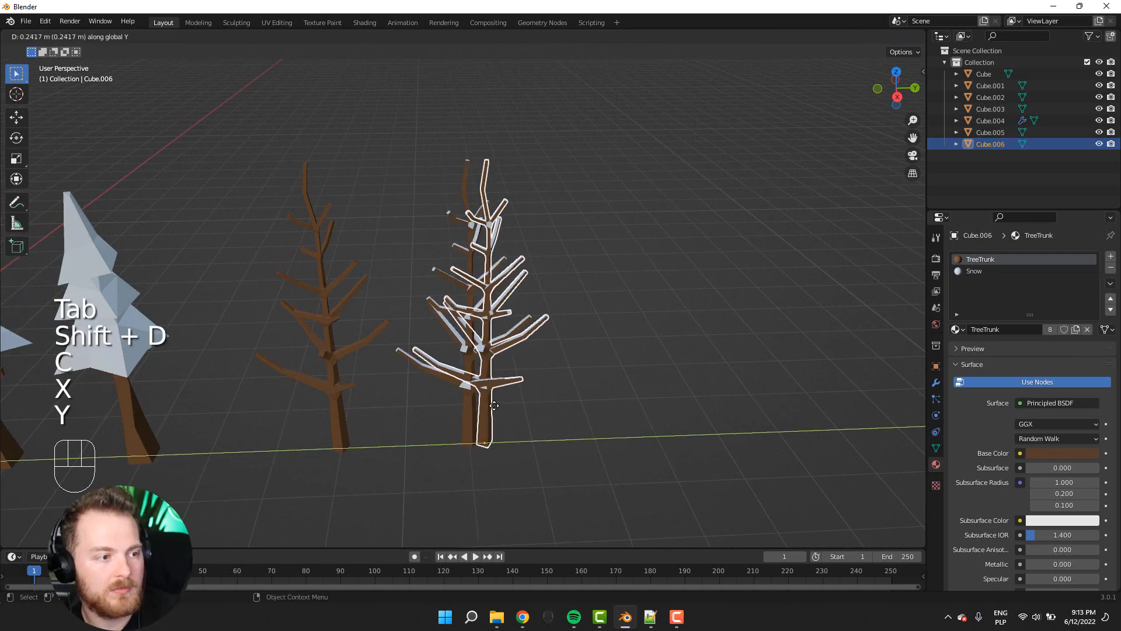
click(562, 449)
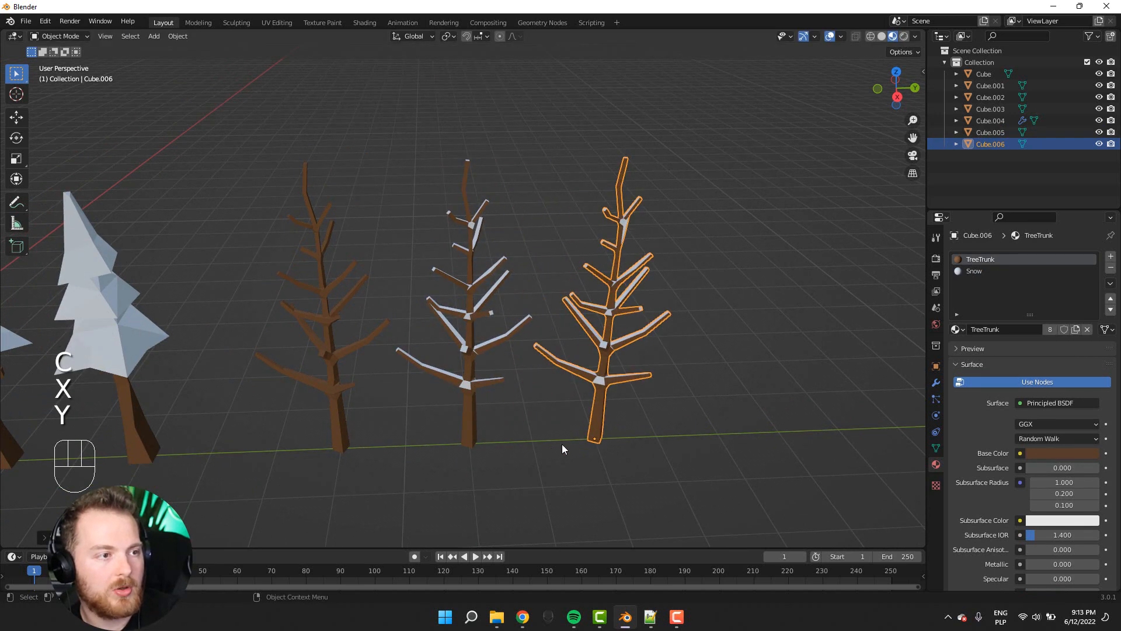
- Edit the duplicated tree's mesh and select all faces that use the Snow material
key(Tab)
middle_drag(220, 181, 570, 377)
click(974, 273)
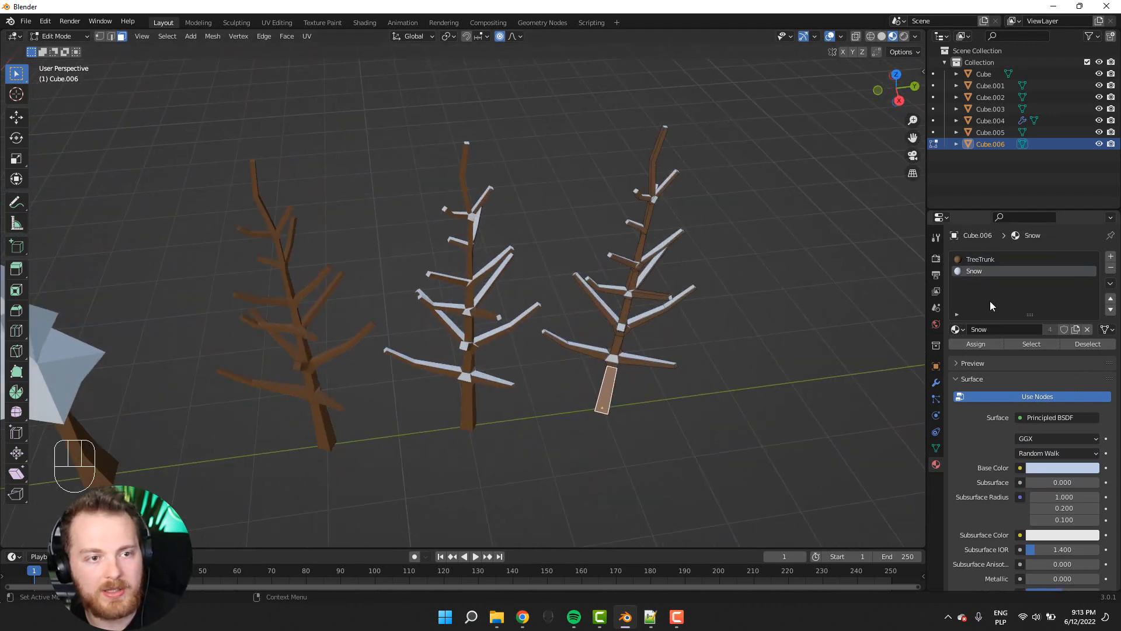
middle_drag(672, 316, 760, 326)
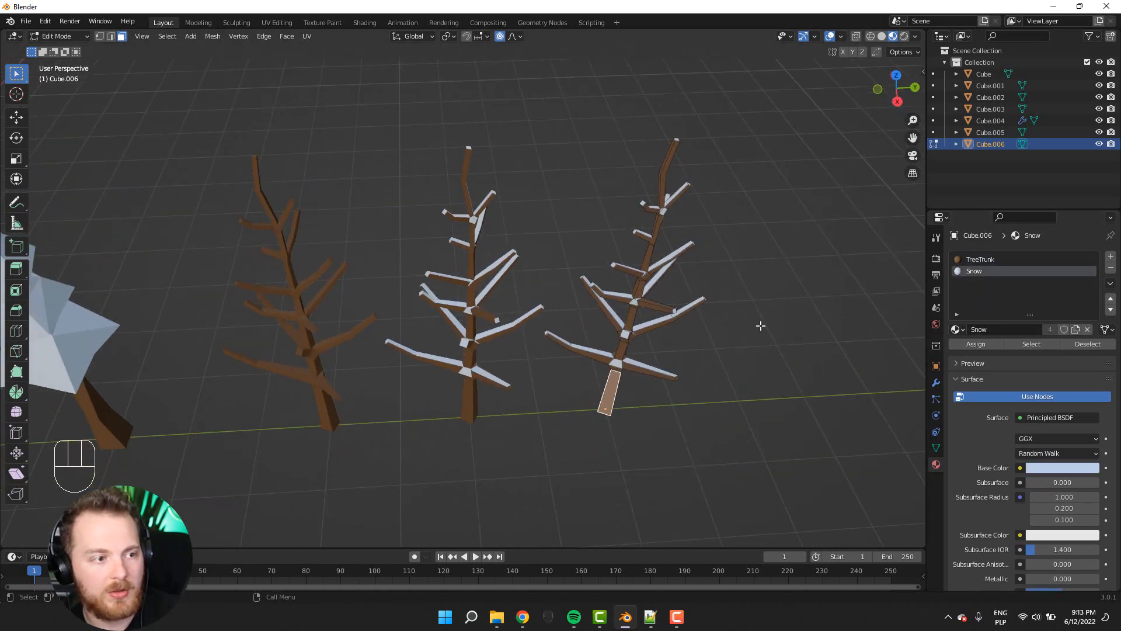
click(1021, 343)
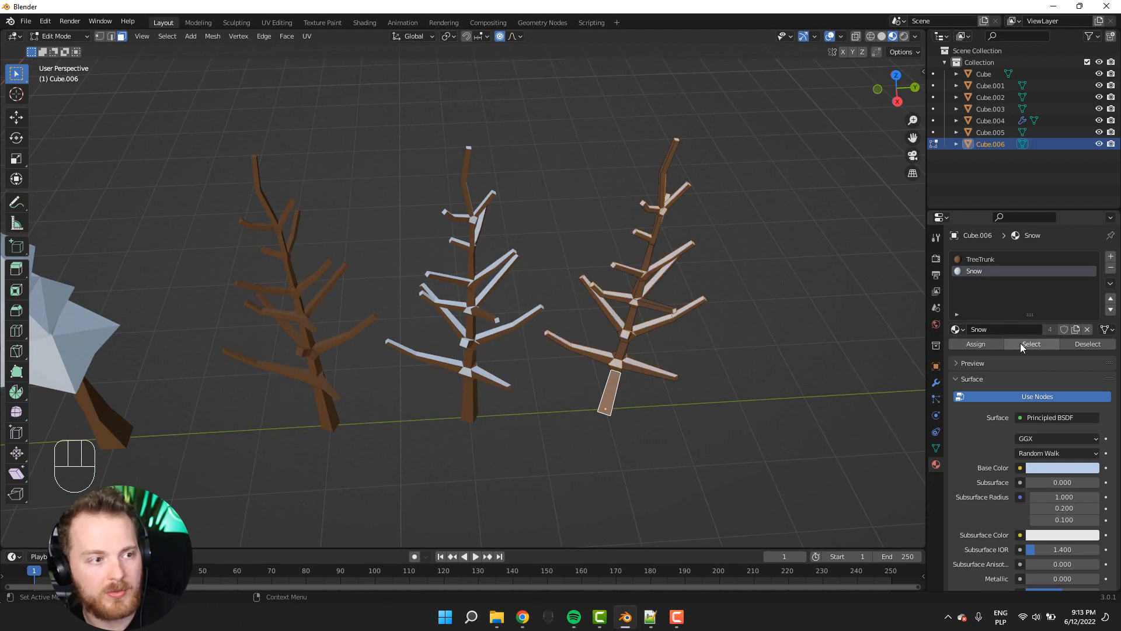
shift+middle_drag(603, 250, 494, 247)
click(494, 408)
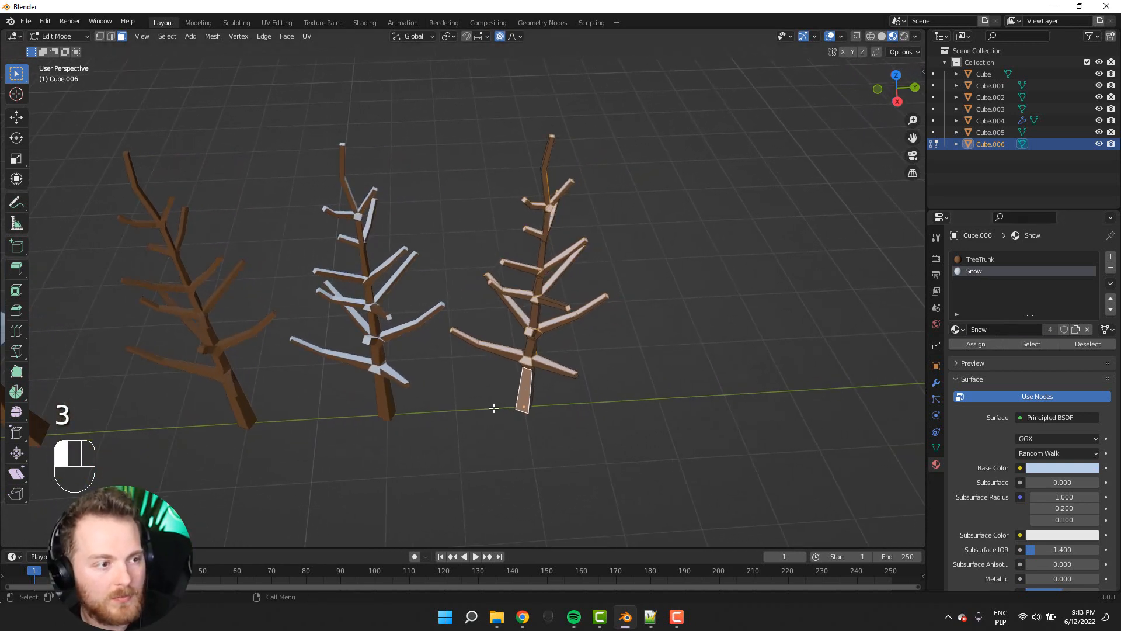
- Select the copied tree's Snow faces and extrude them as individual faces into a thin raised snow layer
click(1024, 342)
middle_drag(721, 358, 664, 325)
scroll(666, 327, up, 2)
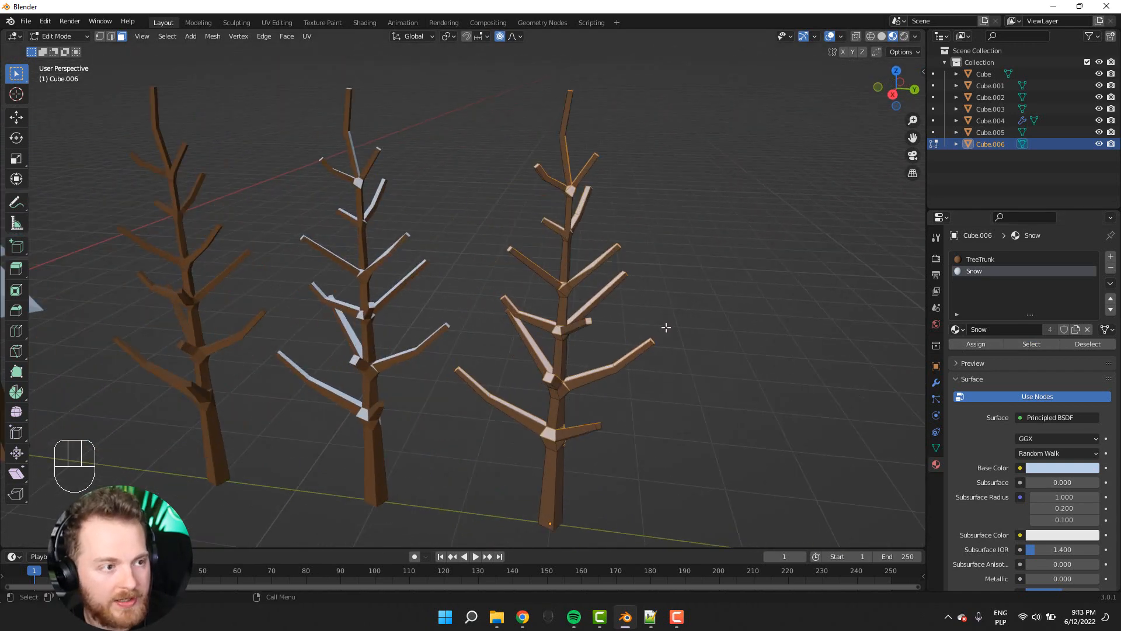
scroll(666, 327, up, 2)
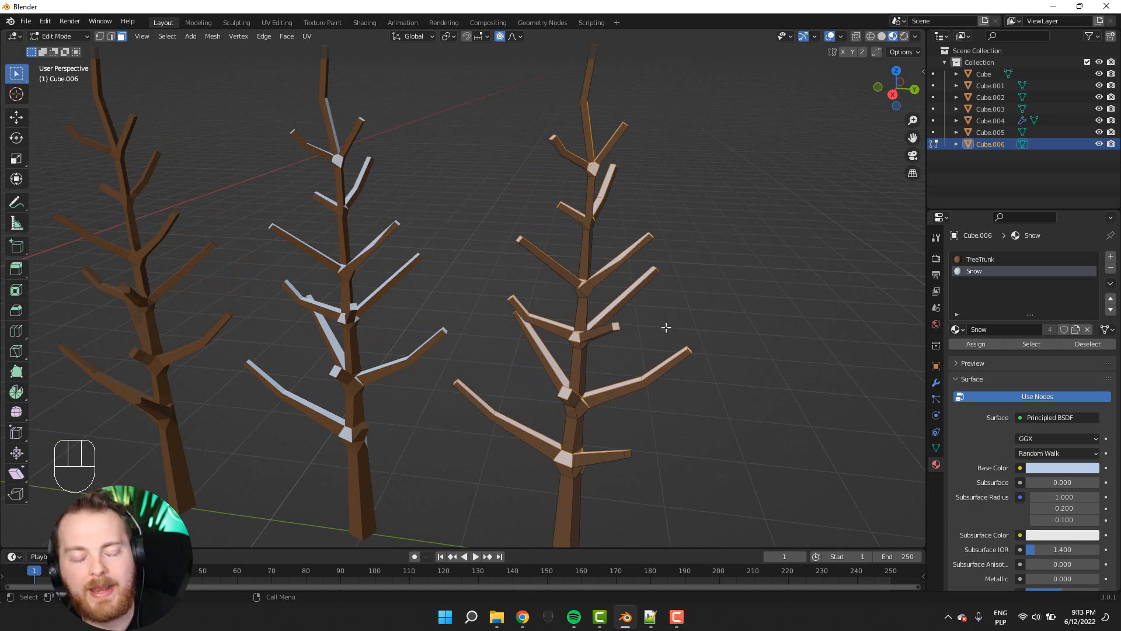
key(alt+e)
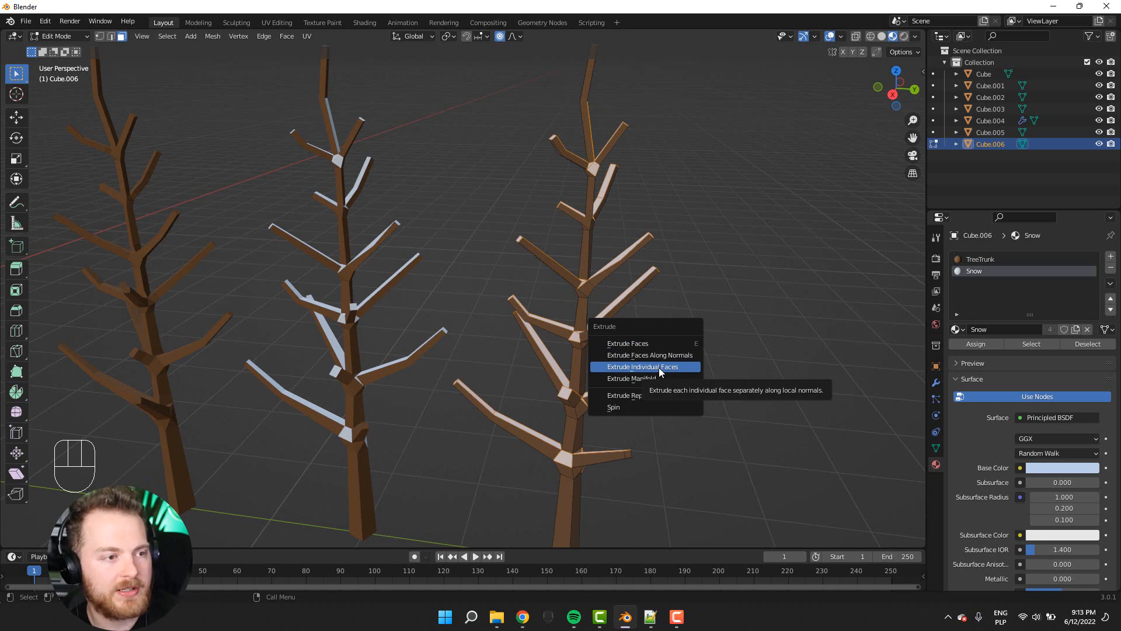
click(659, 367)
click(659, 365)
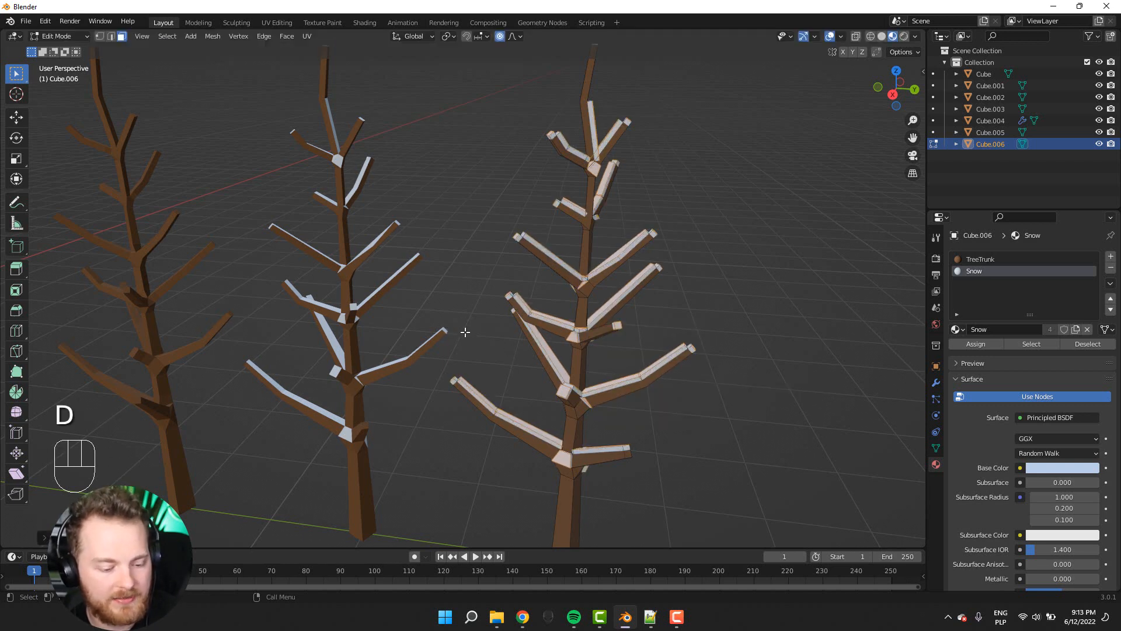
key(s)
right_click(438, 333)
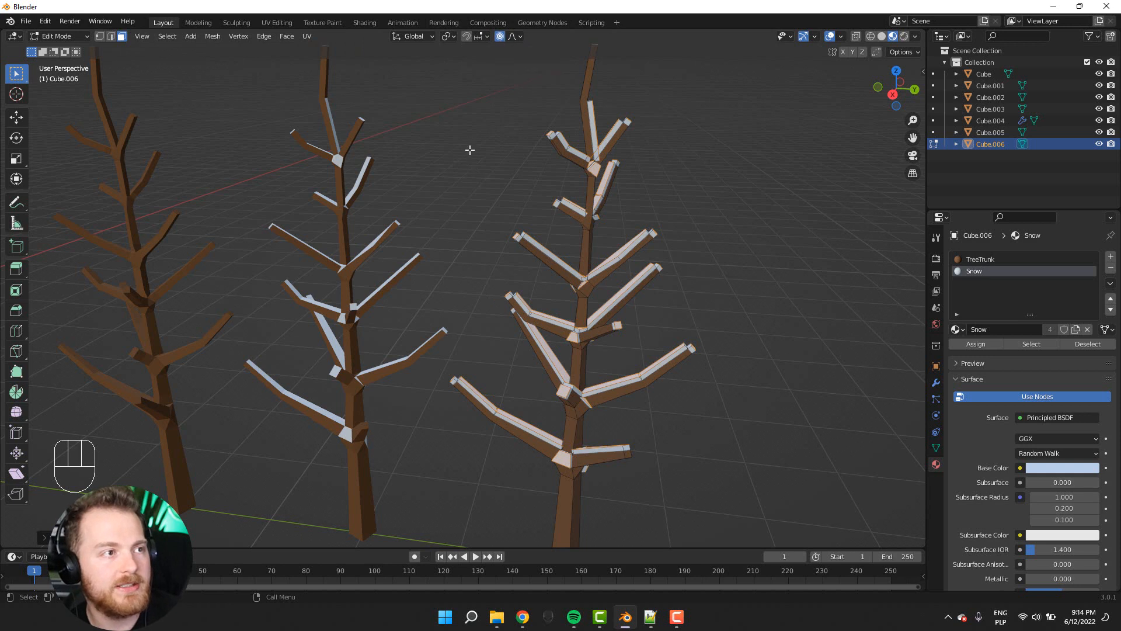
key(s)
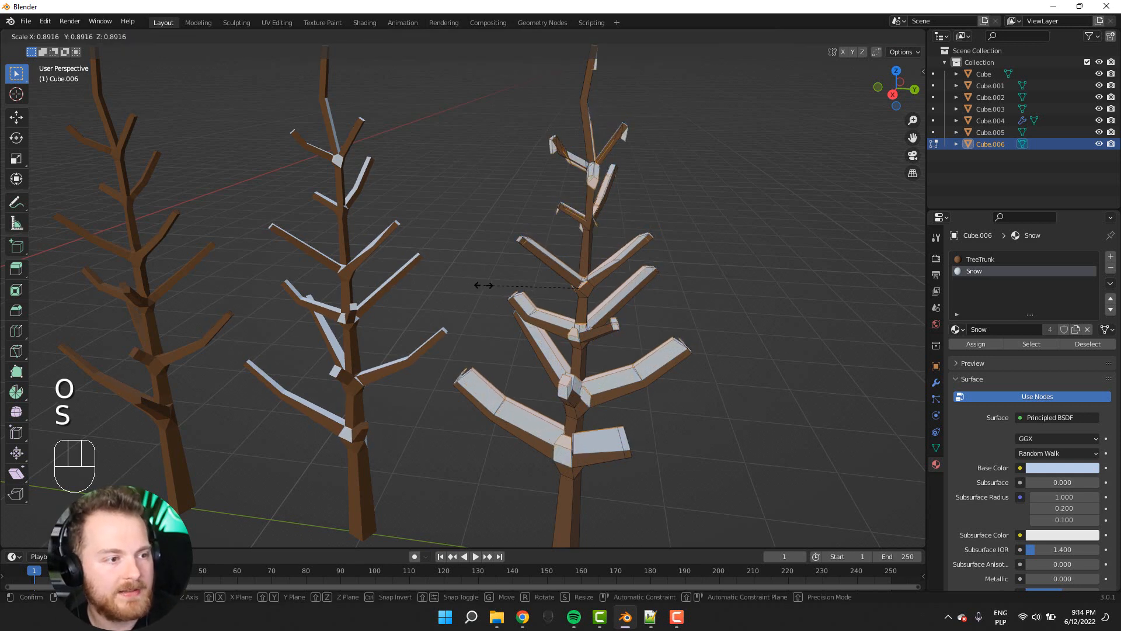
right_click(483, 285)
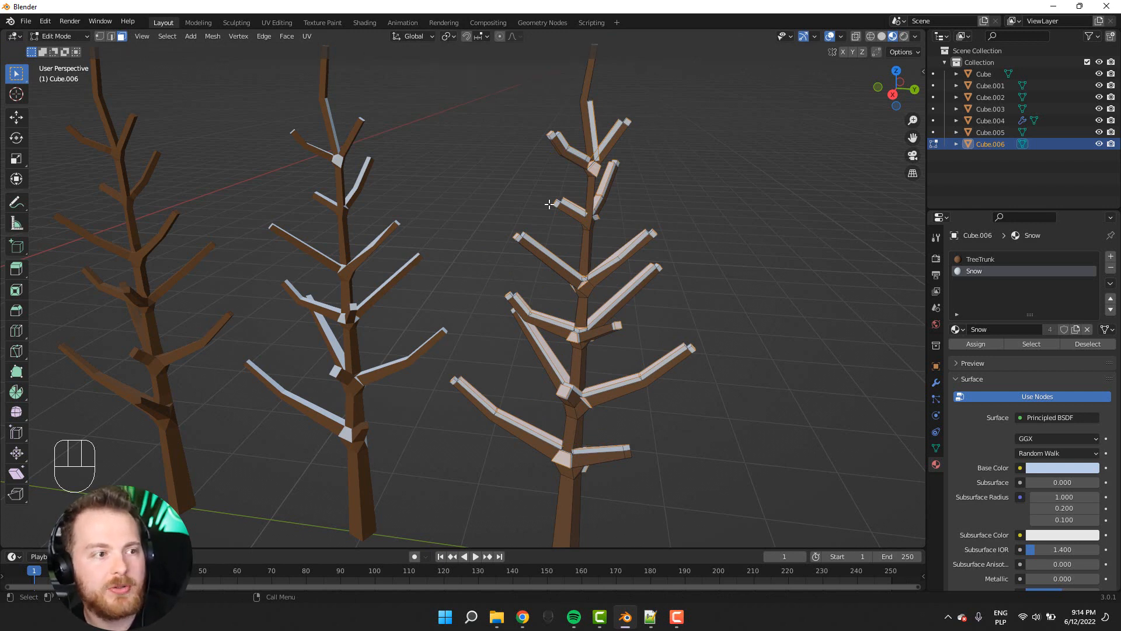
- Set the transform pivot point to Individual Origins and scale down the extruded snow faces so the layer tapers
click(448, 36)
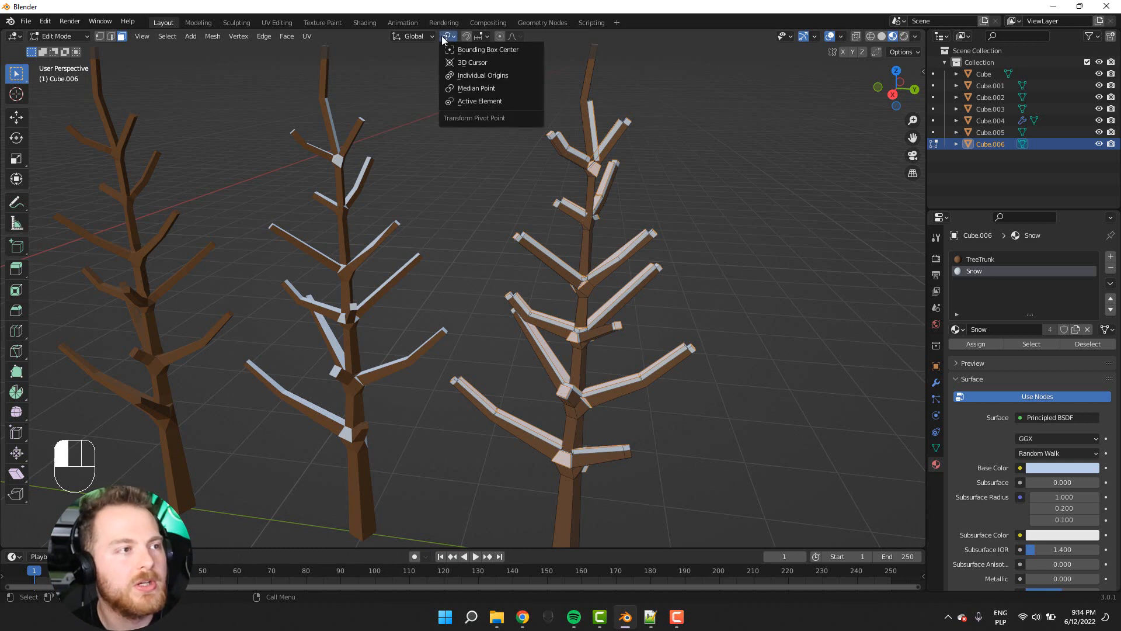
click(475, 76)
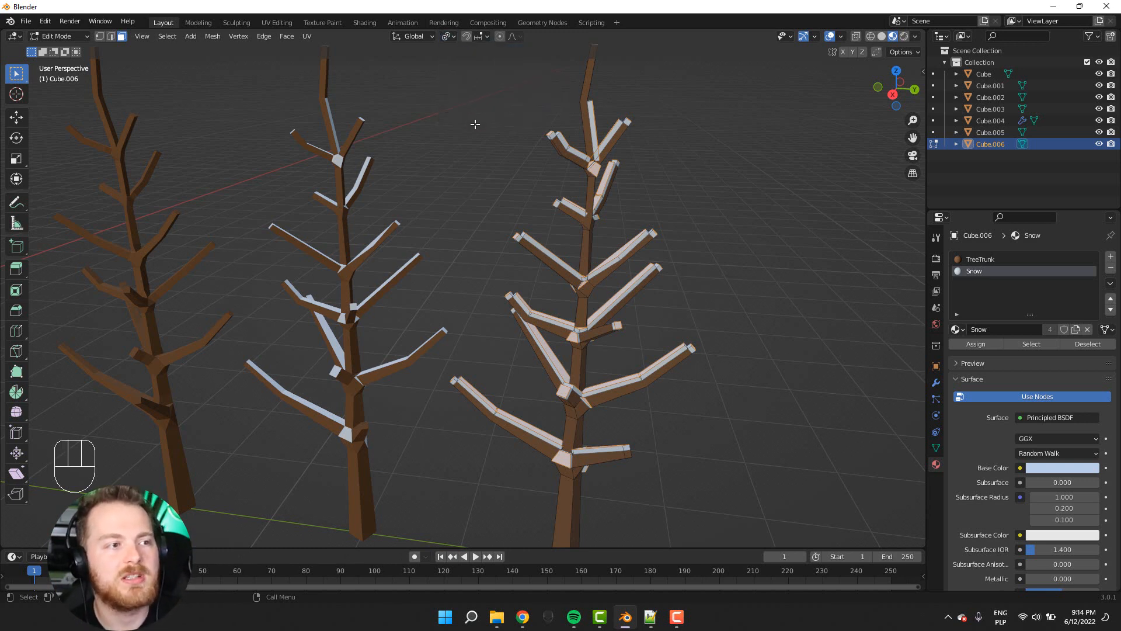
key(s)
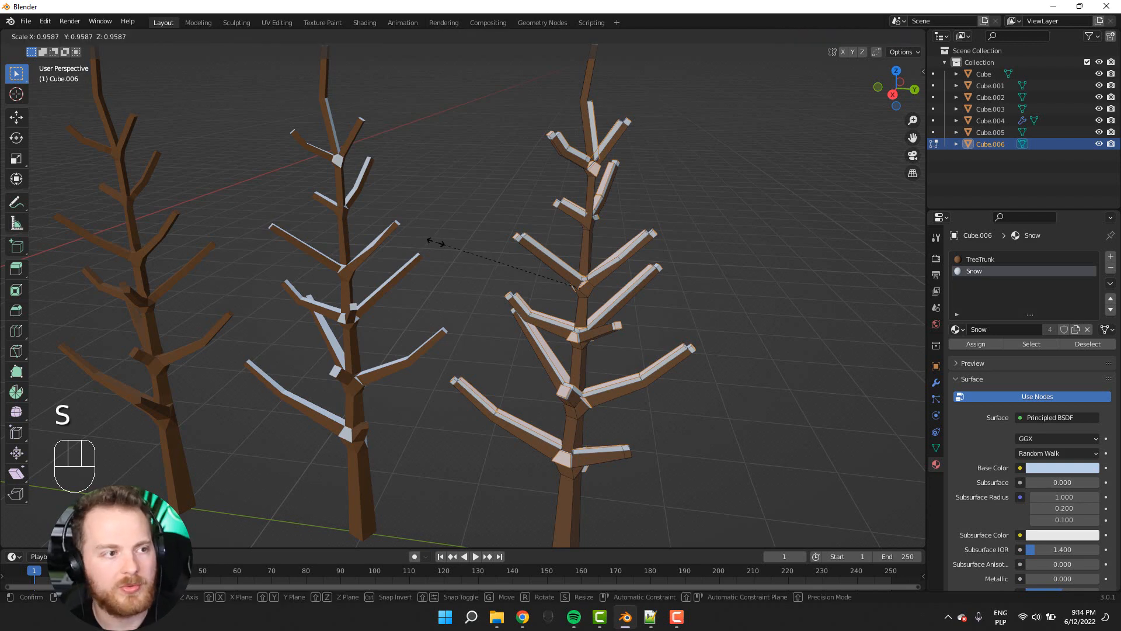
click(558, 234)
middle_drag(558, 233, 495, 219)
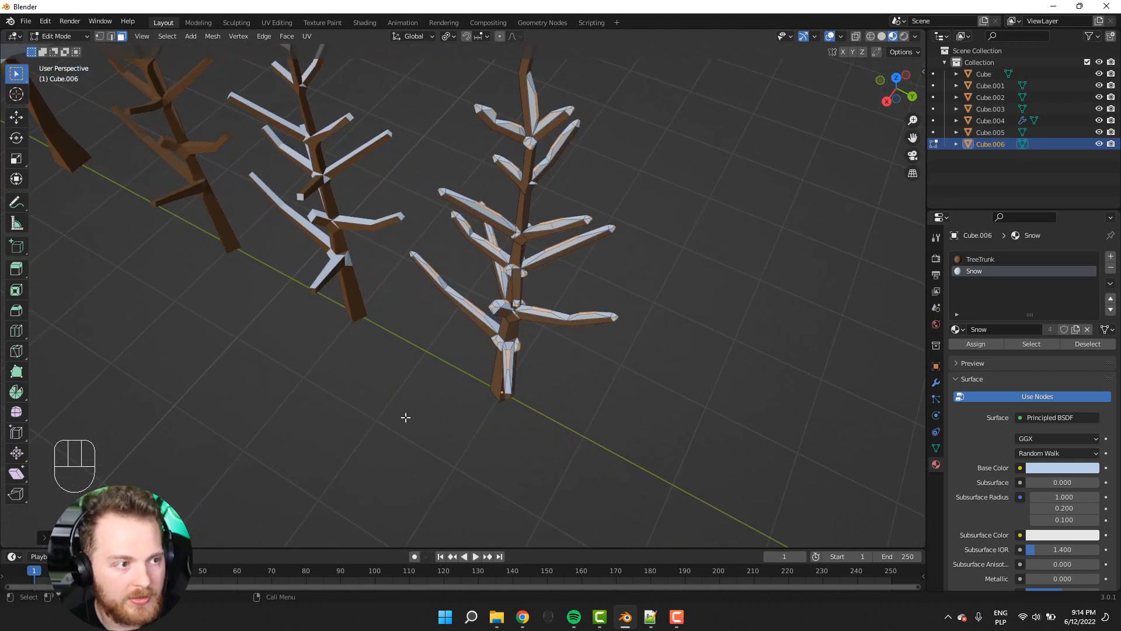
- Assign the Snow material to the still-brown upper face of the side branch on the tree's far side
middle_drag(406, 417, 344, 305)
key(Tab)
key(Tab)
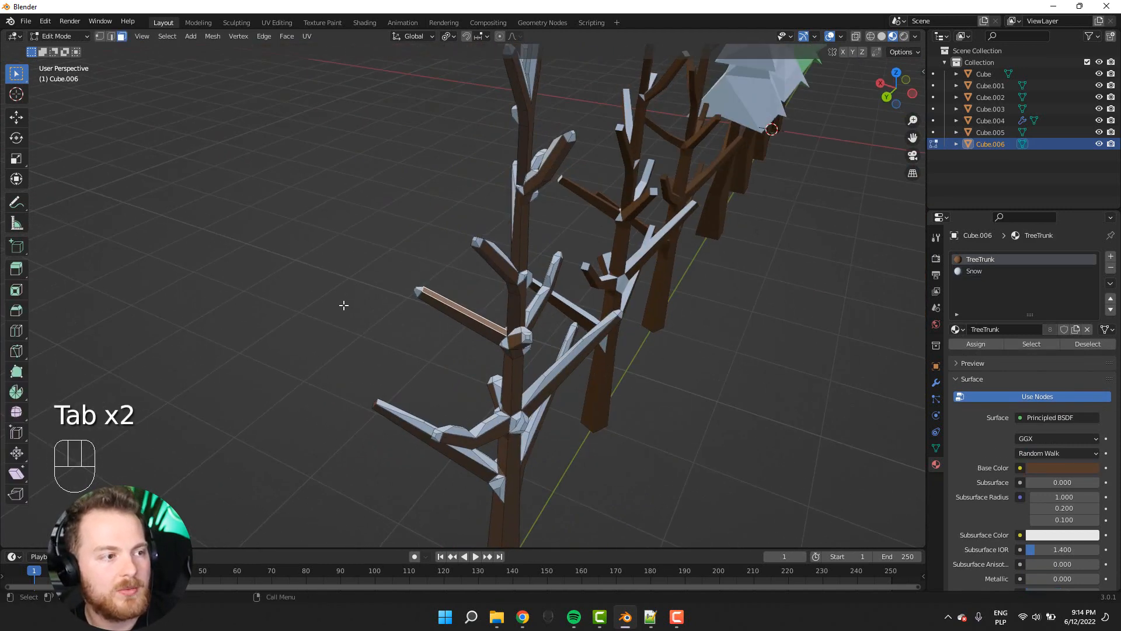
click(970, 271)
click(976, 344)
middle_drag(456, 342, 401, 339)
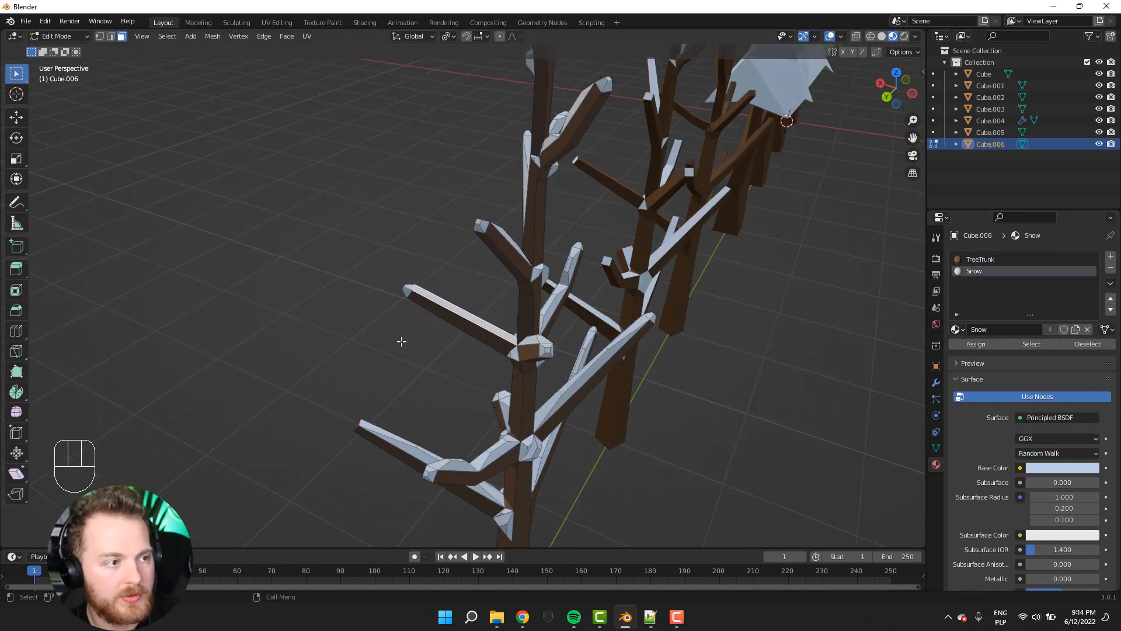
key(e)
click(401, 340)
key(ctrl+z)
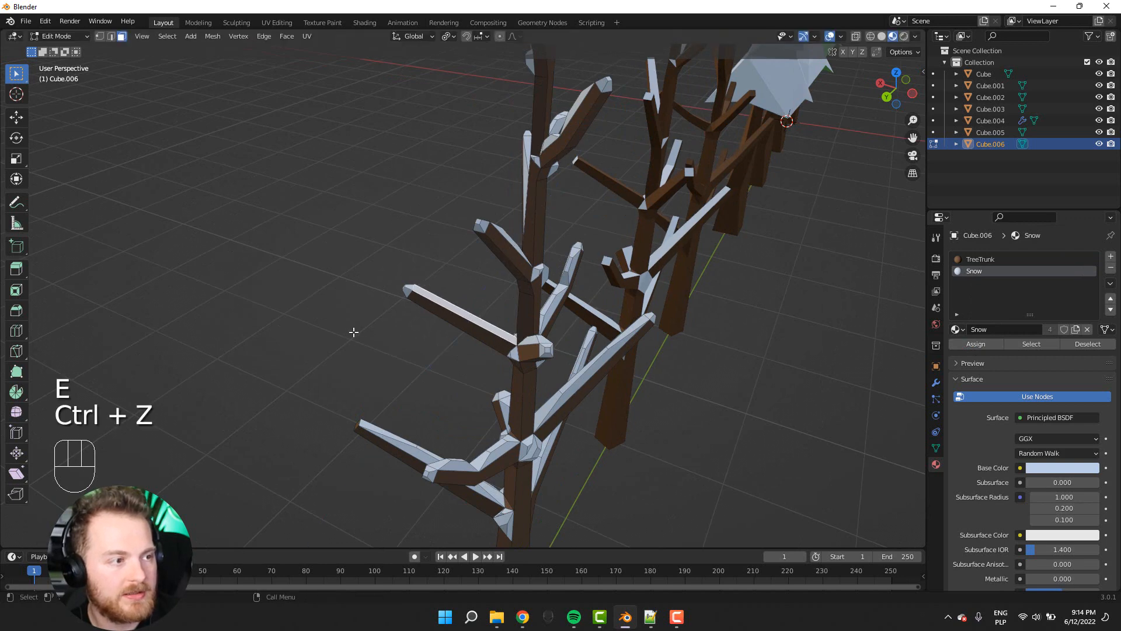
- Extrude the newly whitened branch face slightly outward and scale it down to match the other snow layers
scroll(345, 331, up, 3)
key(e)
click(318, 328)
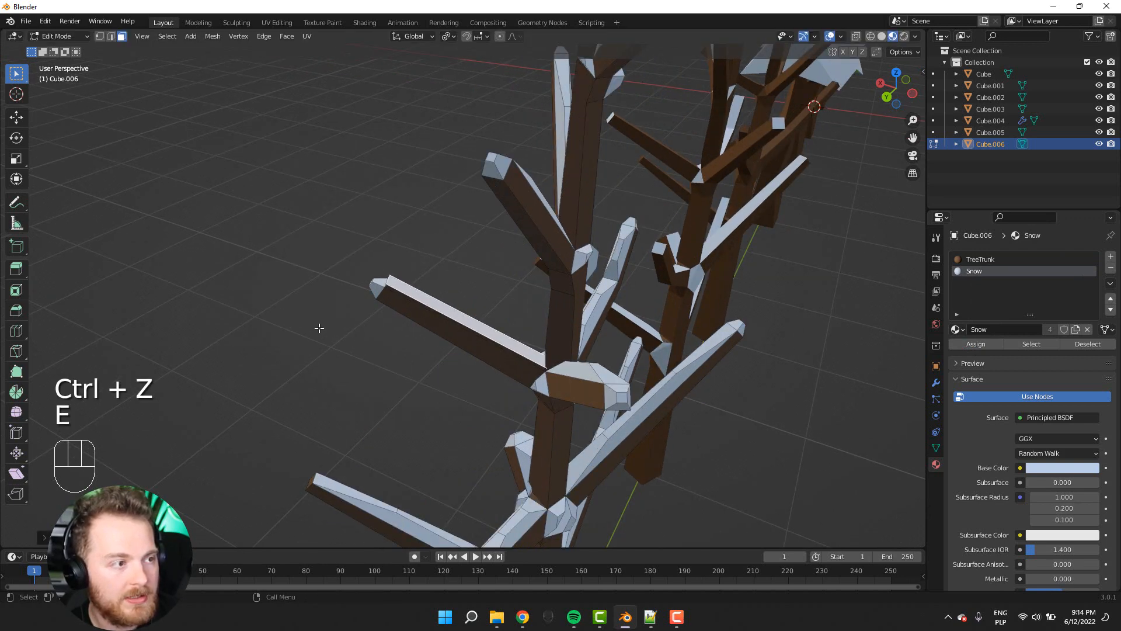
key(s)
click(316, 321)
- Assign the Snow material to the thin brown side faces left around the extruded branch snow
middle_drag(315, 321, 355, 305)
key(2)
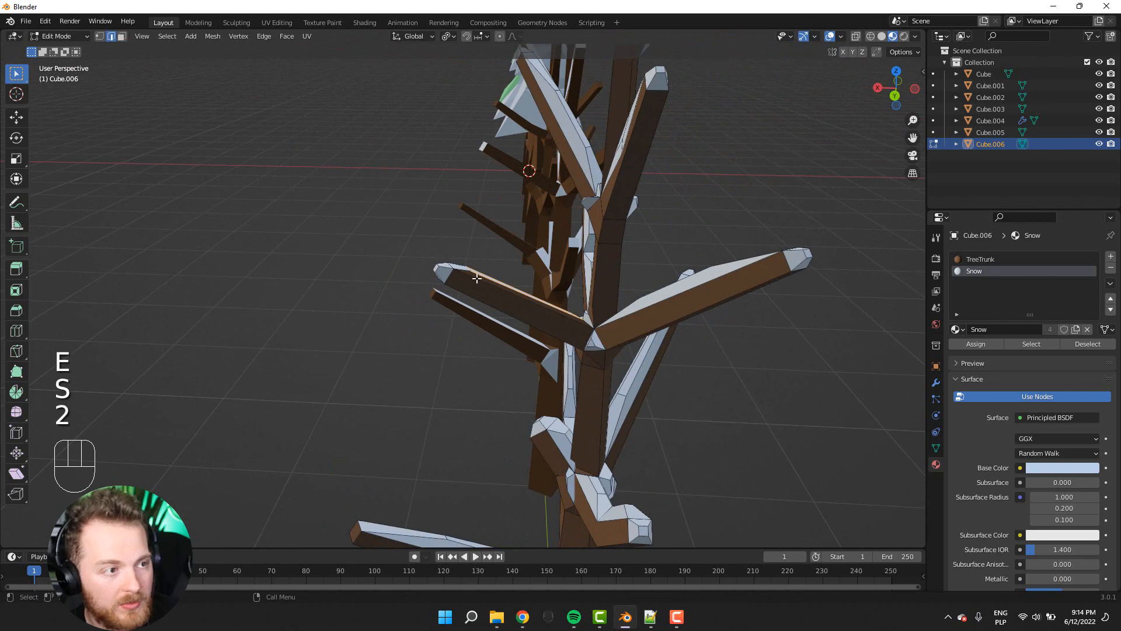
click(475, 279)
key(3)
click(474, 279)
middle_drag(421, 287, 592, 261)
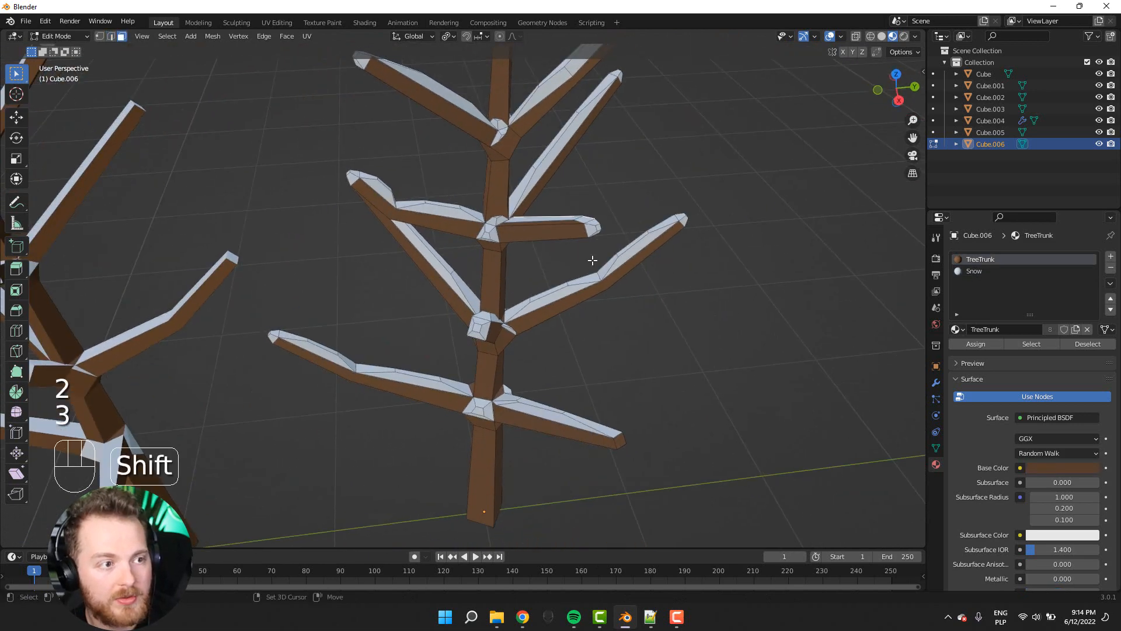
shift+click(539, 226)
key(ctrl+shift)
key(ctrl+z)
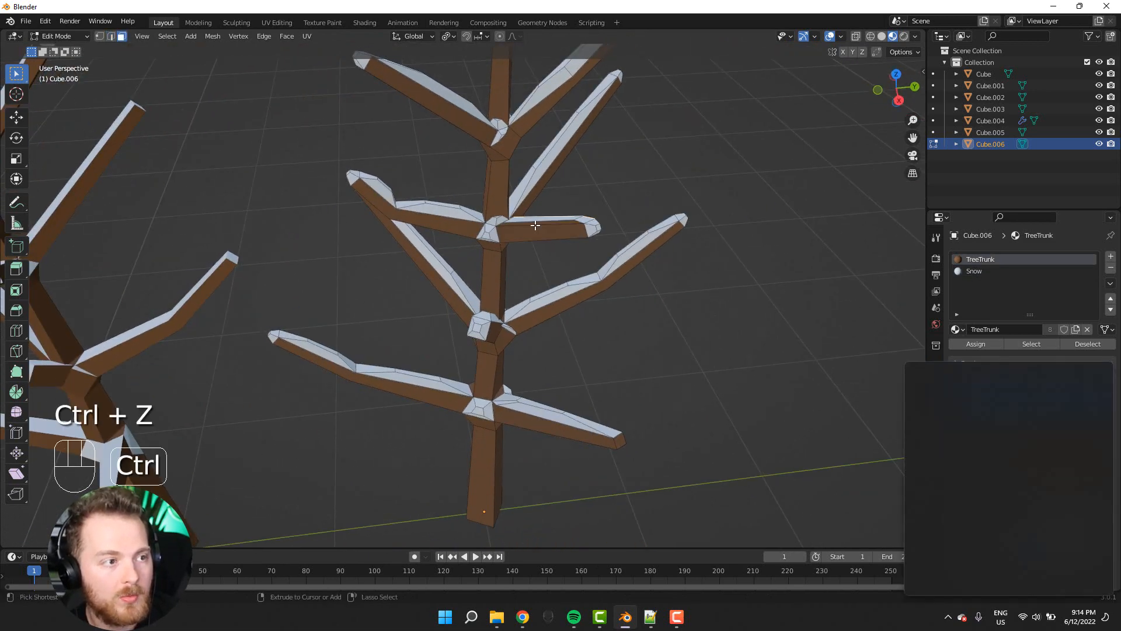
shift+click(526, 228)
middle_drag(518, 230, 367, 200)
key(ctrl+z)
click(980, 272)
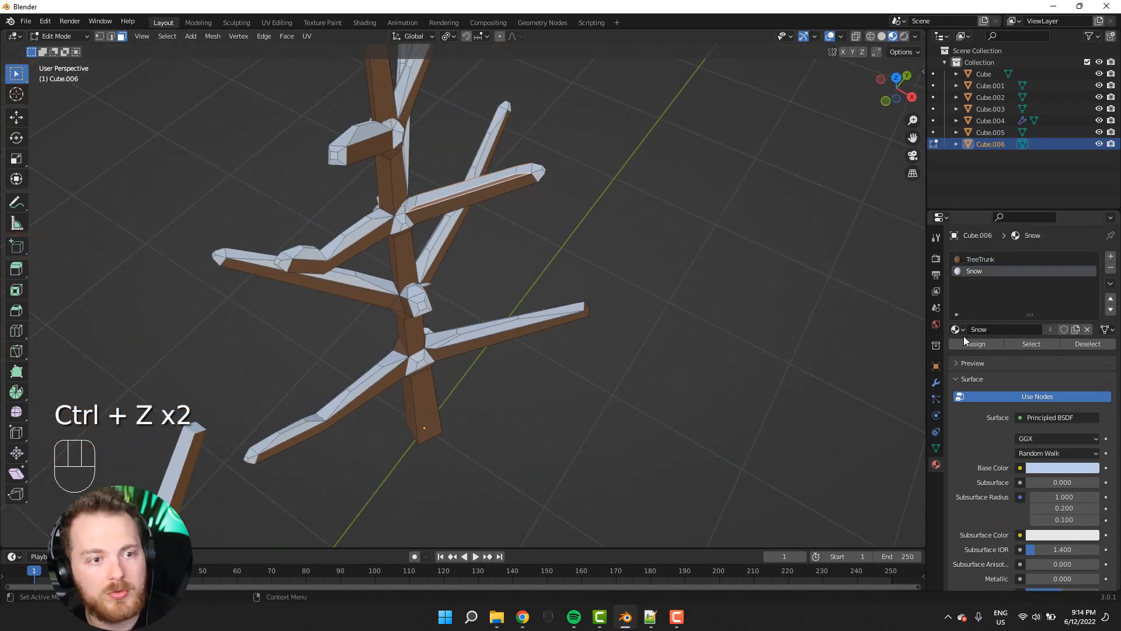
click(967, 343)
- Duplicate the plain bare tree in Object Mode and place the copy along the Y axis past the last snowy tree
key(Tab)
middle_drag(713, 328, 571, 318)
scroll(595, 300, down, 5)
click(604, 289)
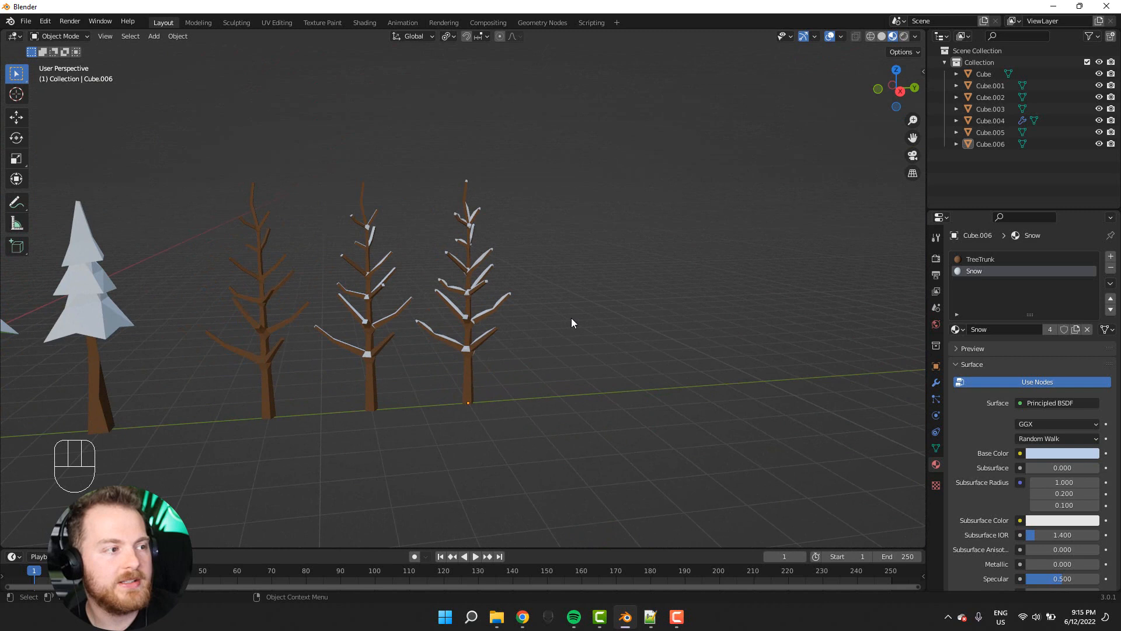
click(259, 315)
key(shift+x)
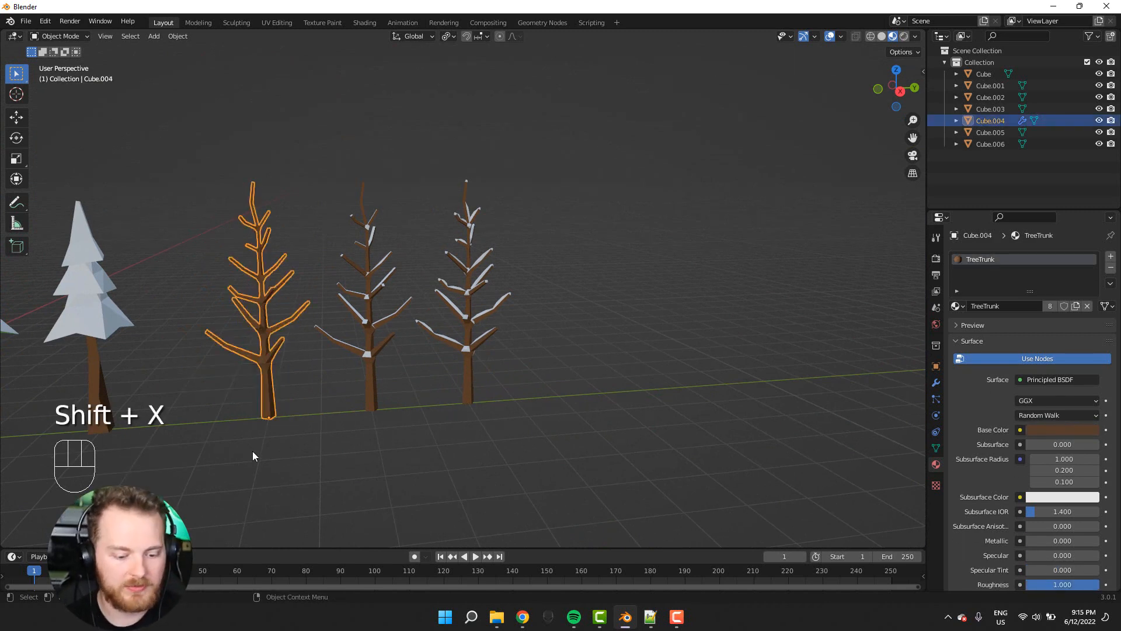
key(shift+d)
key(x)
key(y)
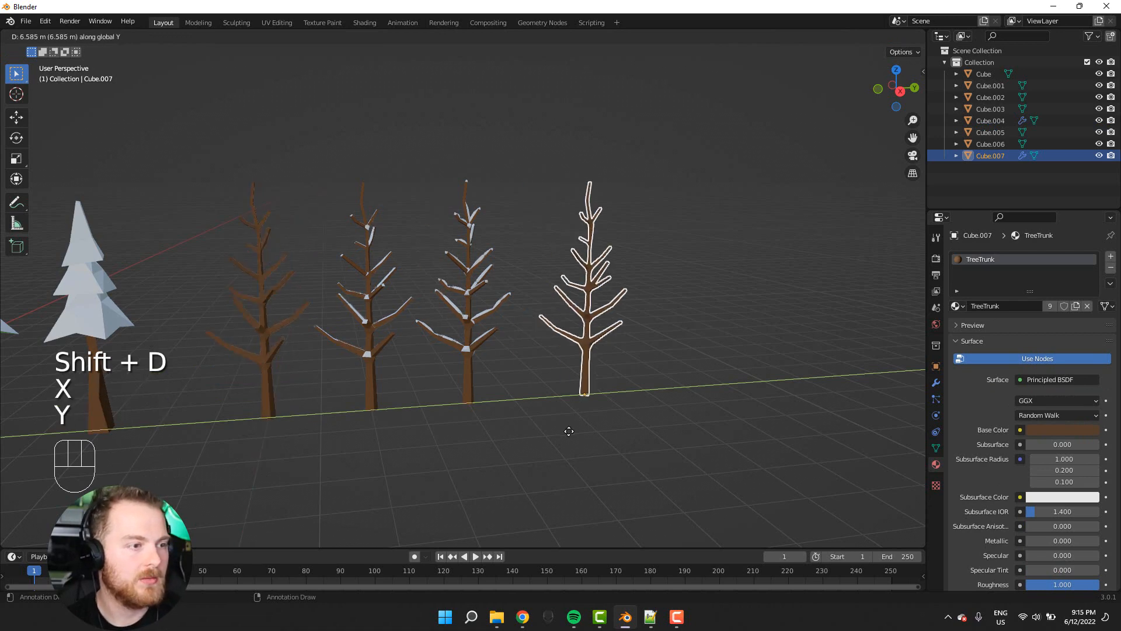
ctrl+click(543, 436)
- Edit the new bare tree's mesh in wireframe display with proportional editing enabled and vertex selection active
shift+middle_drag(566, 249, 413, 300)
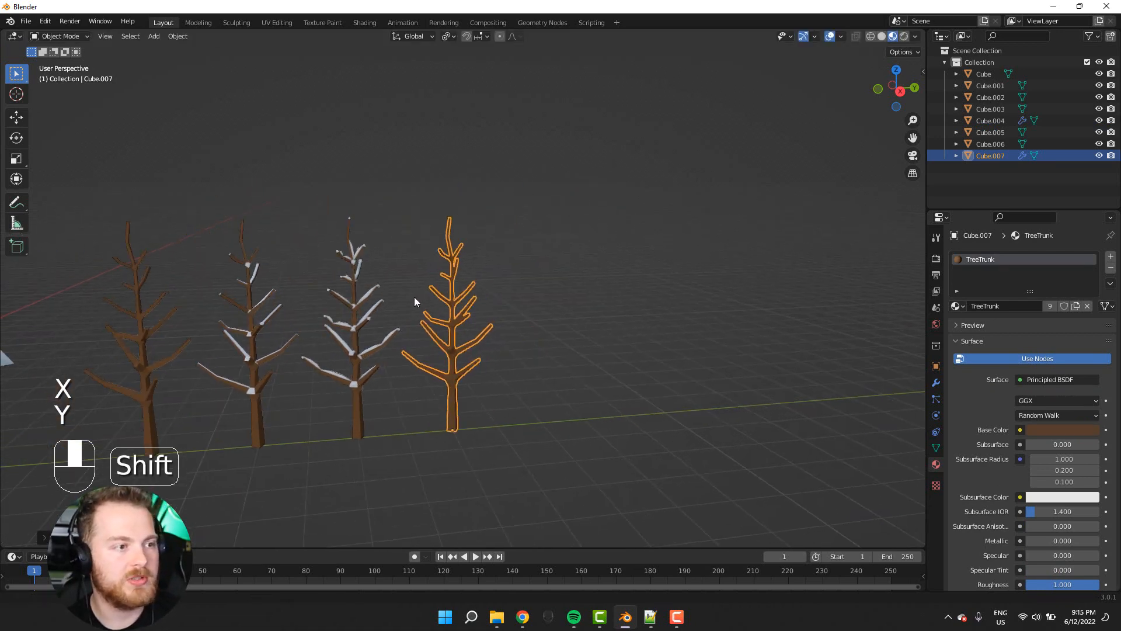
scroll(413, 300, up, 5)
key(Tab)
key(shift+z)
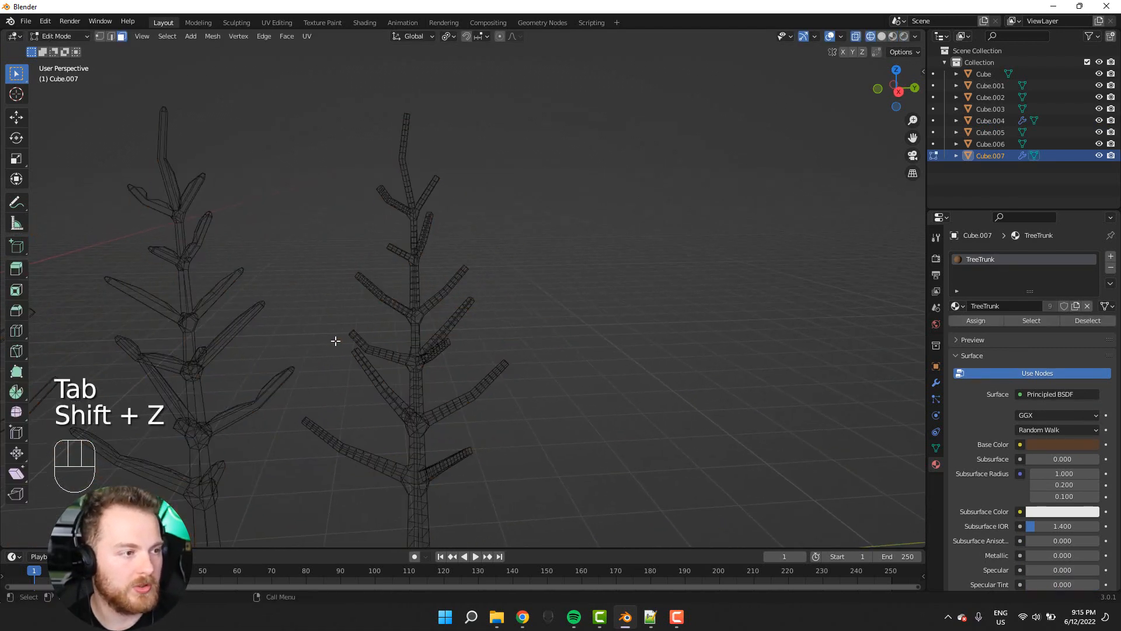
middle_drag(335, 340, 353, 273)
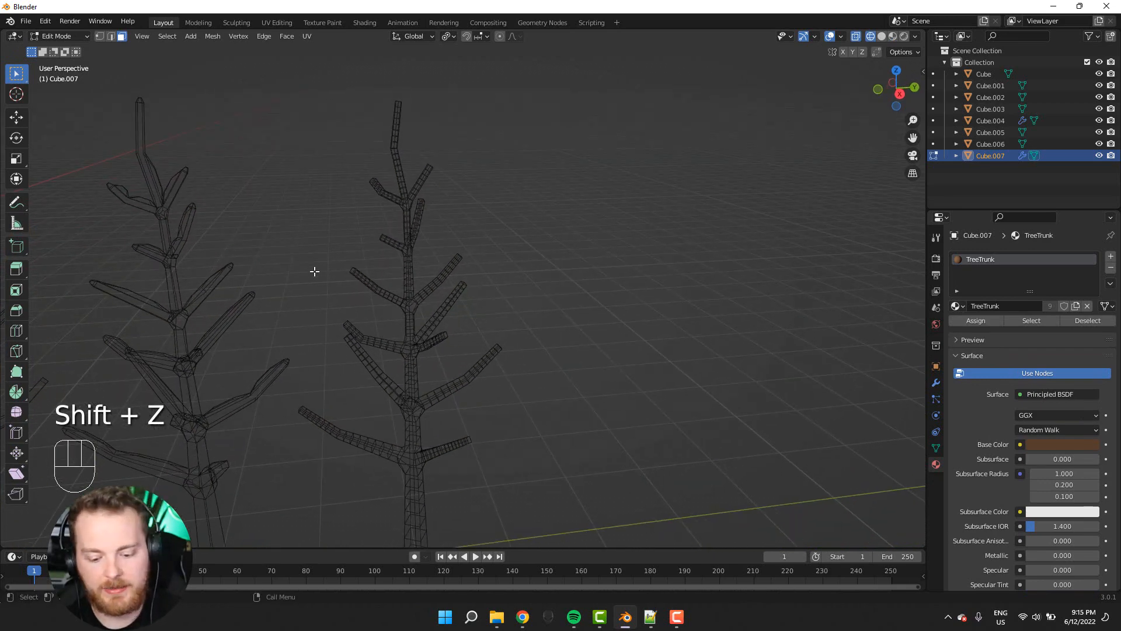
key(o)
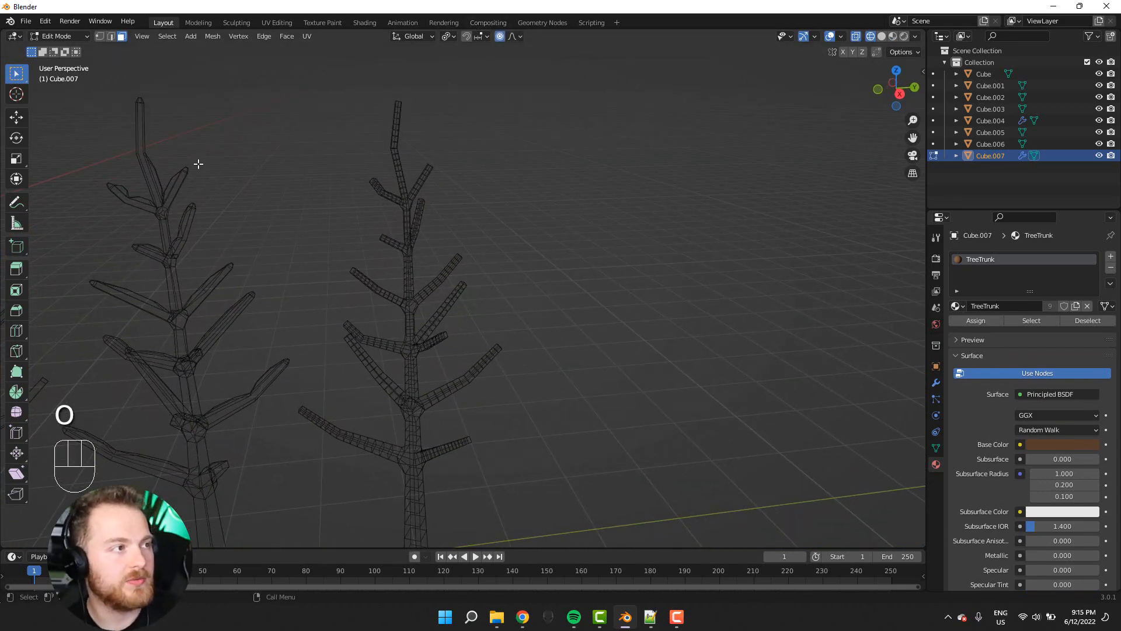
middle_drag(246, 211, 364, 241)
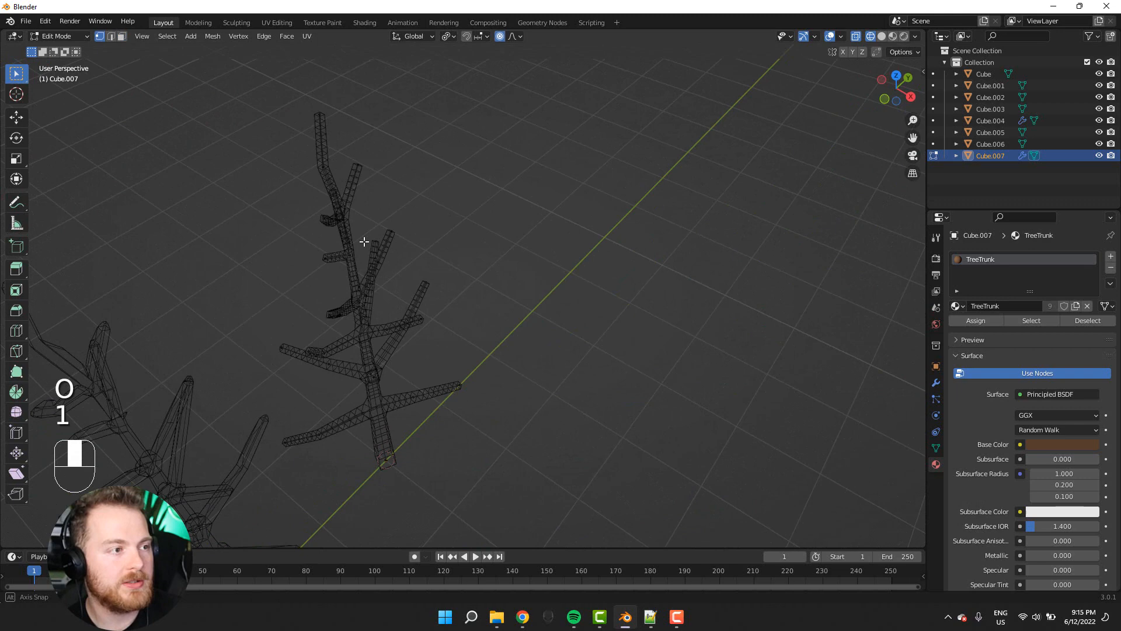
- Move the tips of several upper branches and the trunk top with proportional editing to vary the tree's shape
key(g)
click(304, 296)
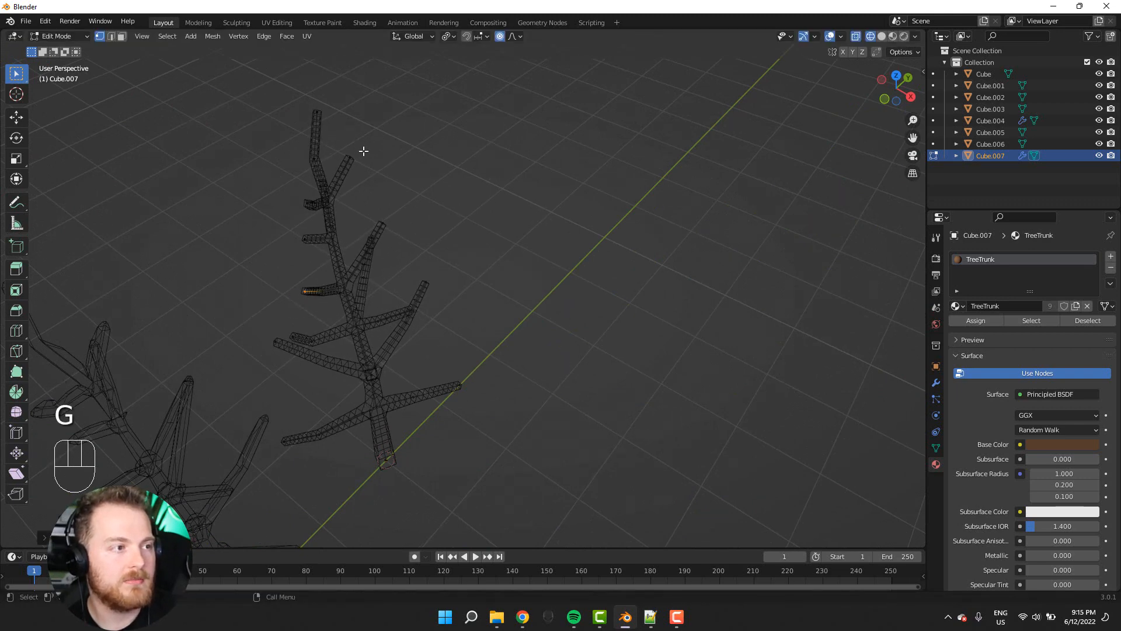
key(g)
click(374, 204)
middle_drag(402, 198, 496, 195)
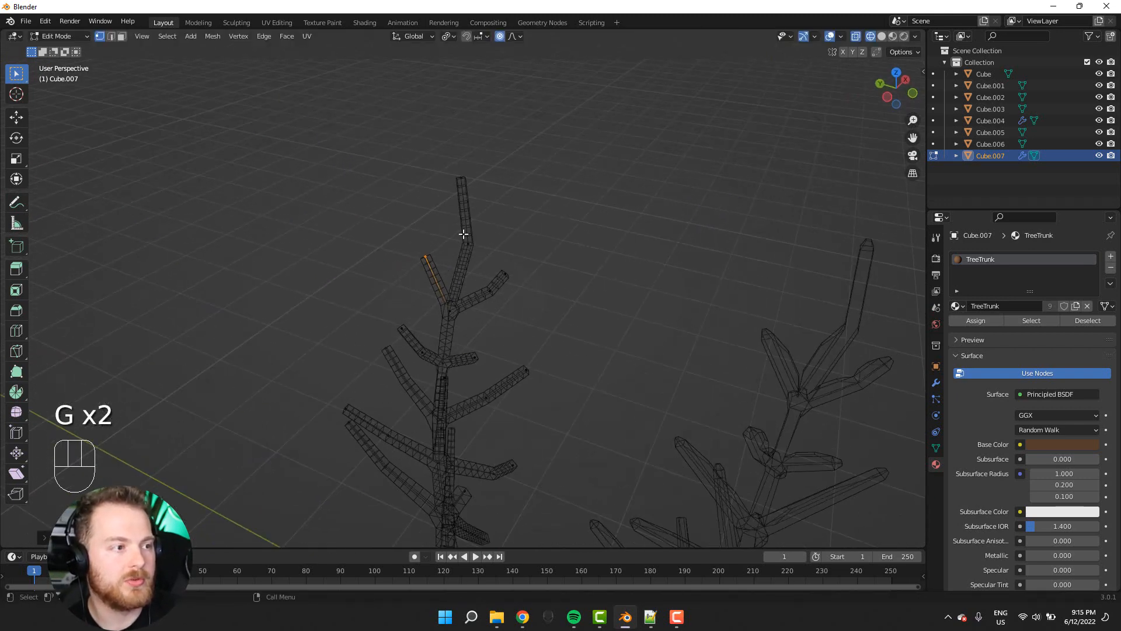
drag(420, 333, 421, 336)
key(g)
click(397, 323)
drag(435, 160, 487, 184)
key(g)
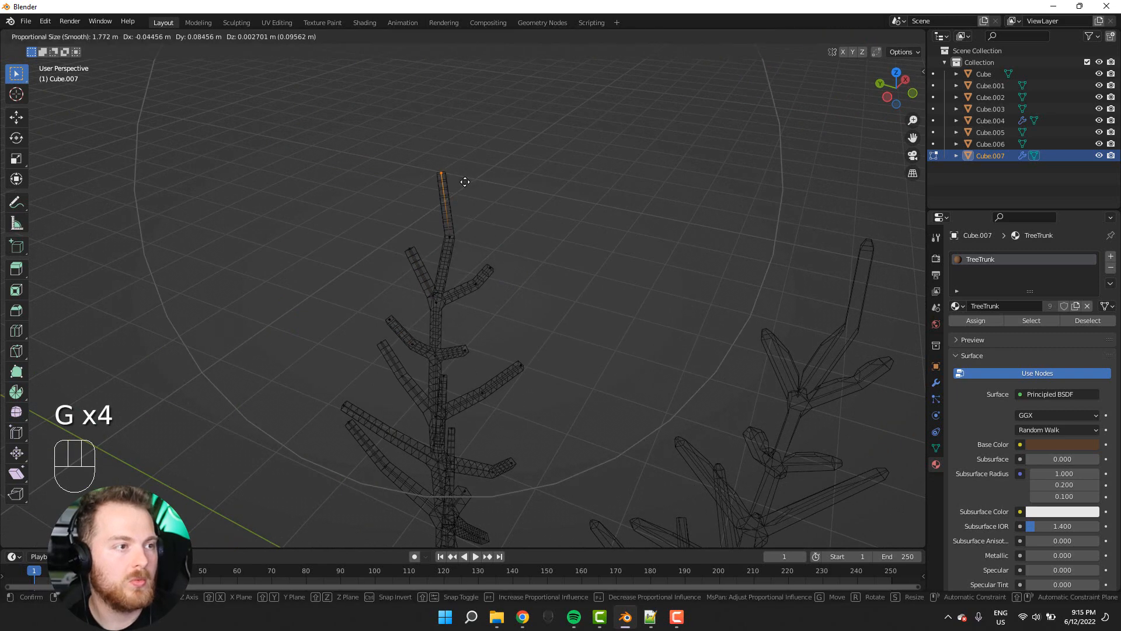
click(465, 180)
- Move two lower branch ends to new positions, reducing the proportional editing radius to about 0.62 m for the second
middle_drag(260, 362, 584, 412)
click(584, 412)
key(g)
click(605, 422)
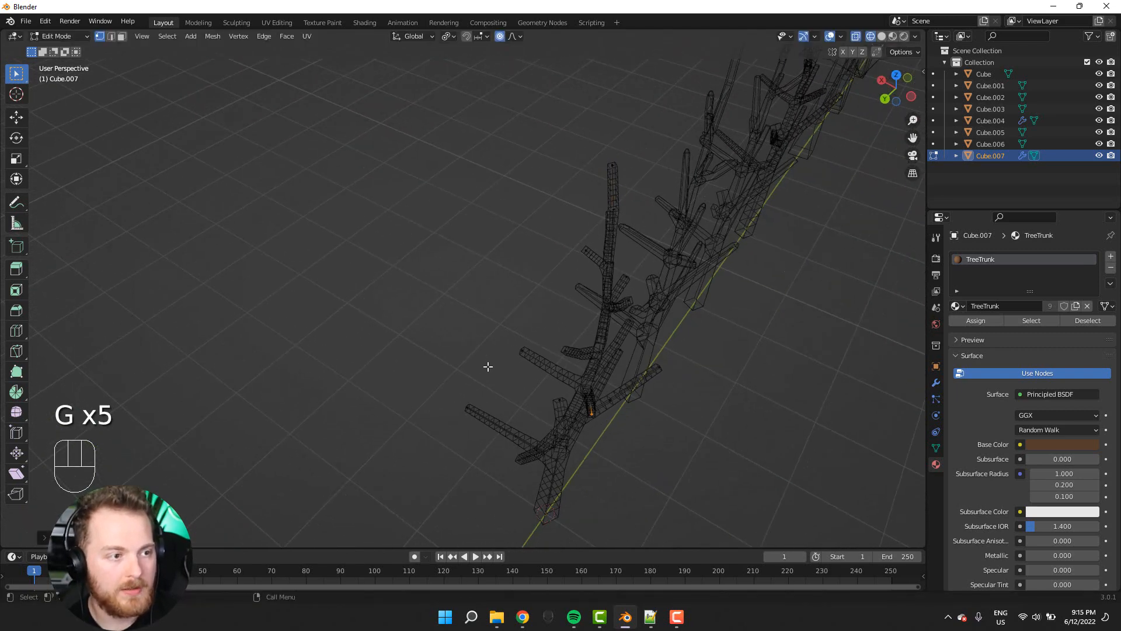
drag(488, 366, 533, 345)
key(g)
scroll(508, 368, up, 5)
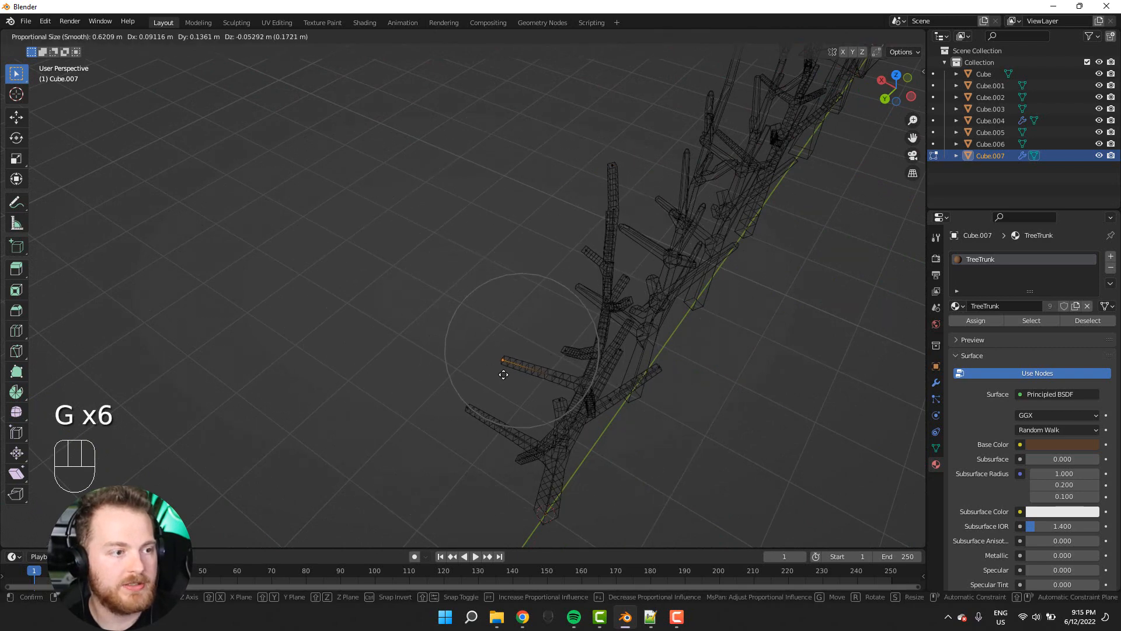
click(506, 378)
middle_drag(506, 378, 578, 350)
- Reposition the ends of three middle and lower branches with proportional editing at a radius of about 0.62 m
drag(590, 385, 619, 419)
key(g)
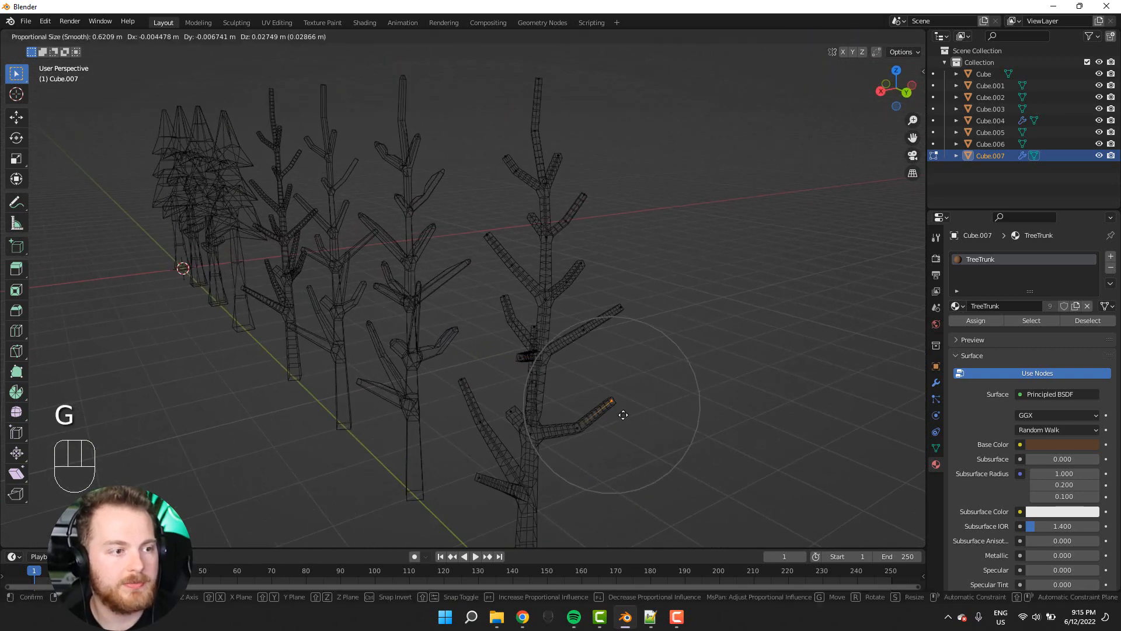
click(623, 414)
middle_drag(622, 408, 598, 398)
drag(669, 336, 670, 338)
key(g)
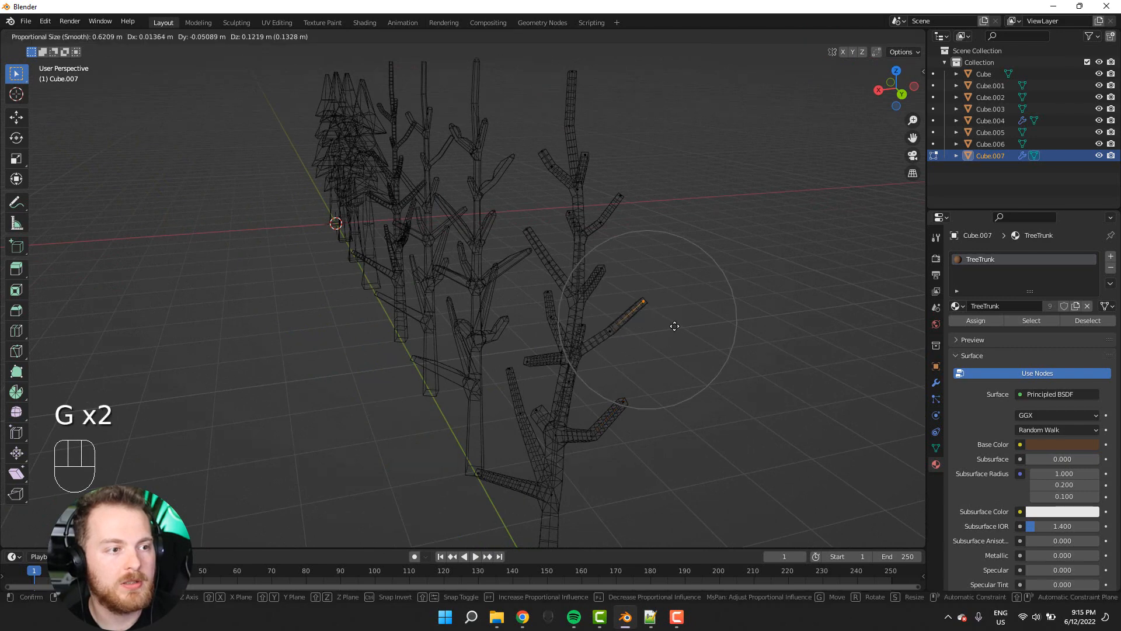
click(674, 325)
middle_drag(673, 326, 567, 347)
drag(559, 317, 579, 356)
key(g)
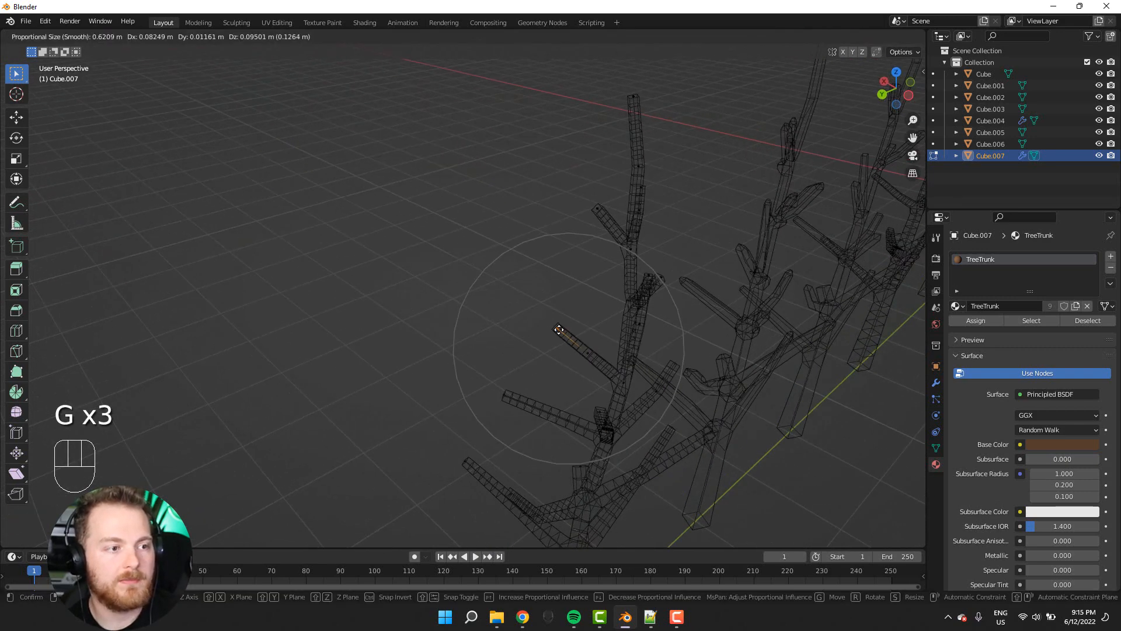
click(555, 325)
- Rotate the tree's entire mesh around the Z axis
scroll(533, 368, down, 5)
key(a)
key(r)
key(z)
click(454, 476)
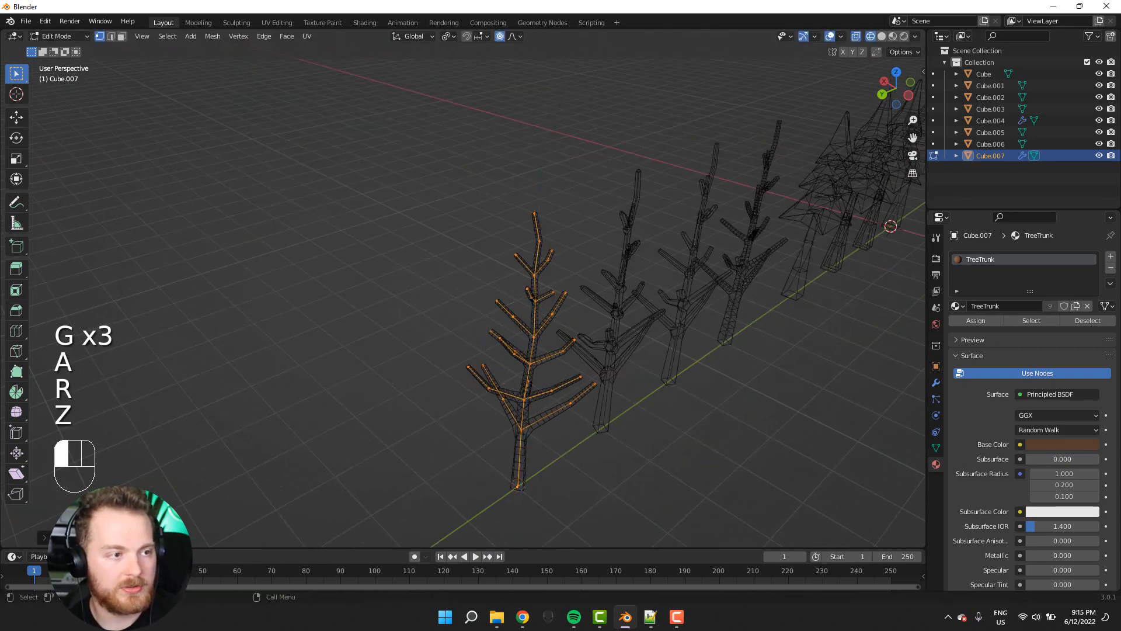
- Rotate the tree's top section, and separately its middle branches, around the Z axis to vary their directions
middle_drag(458, 377, 343, 258)
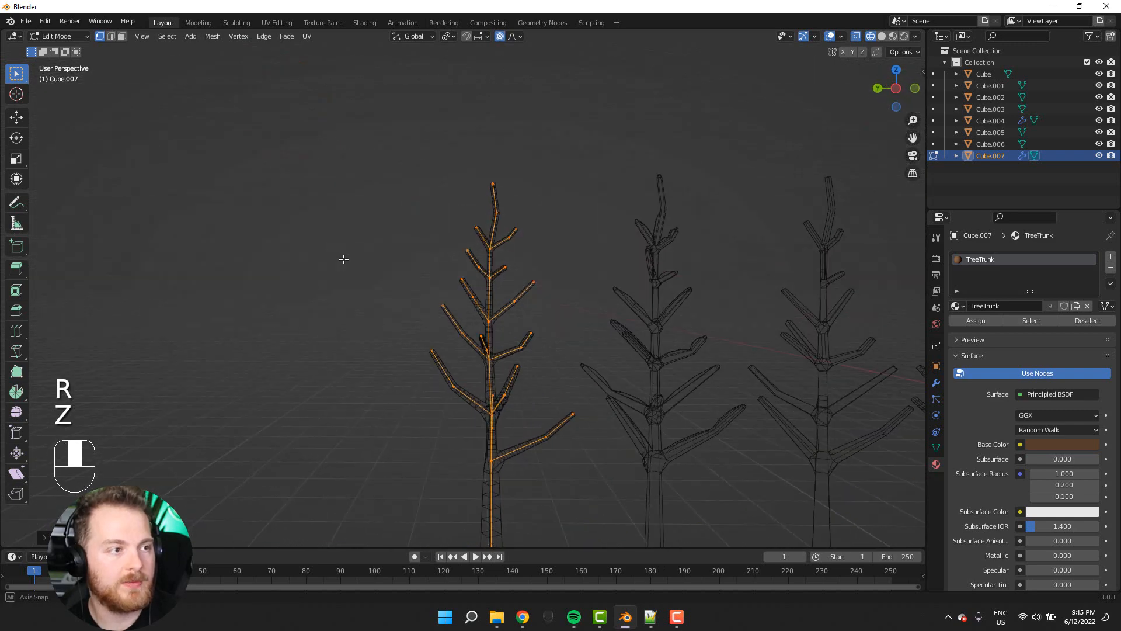
drag(413, 143, 545, 286)
key(r)
key(z)
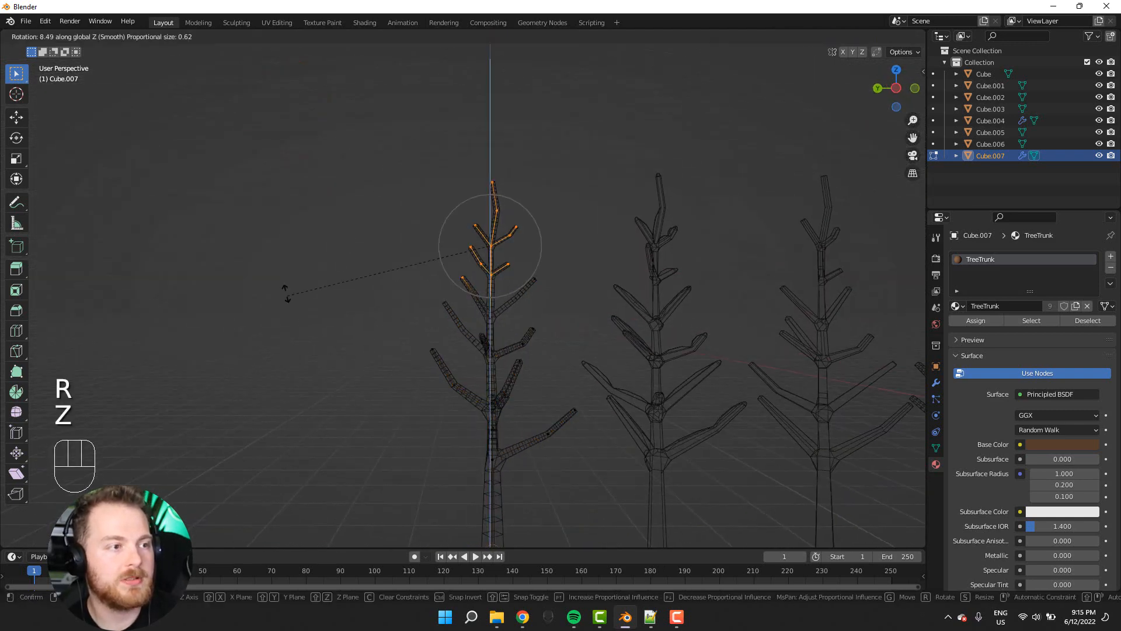
click(416, 229)
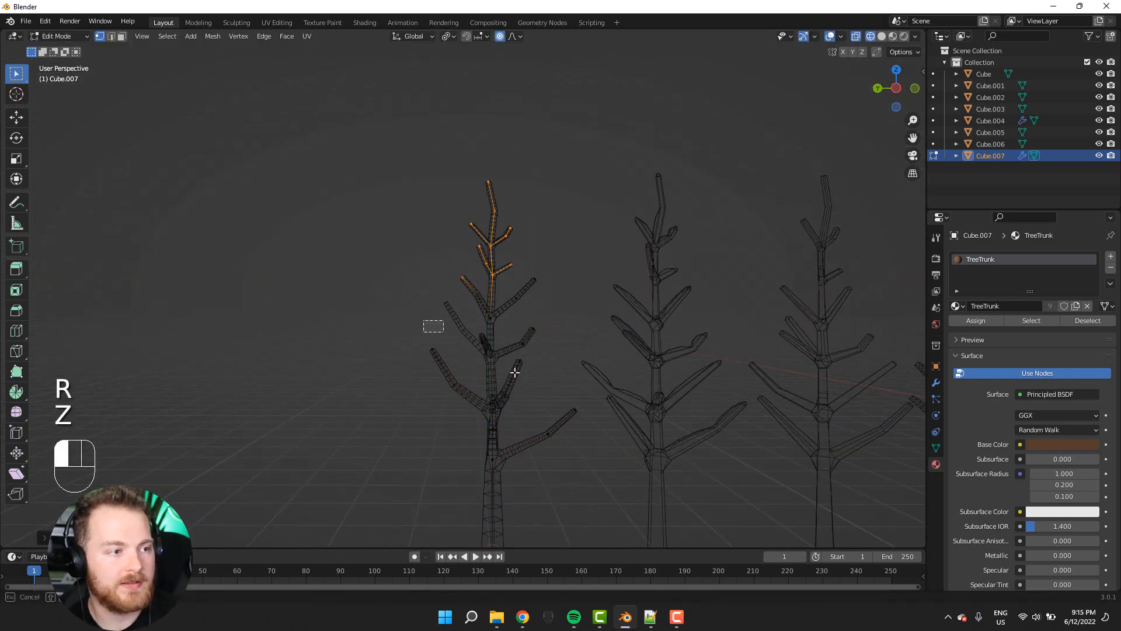
drag(515, 372, 554, 366)
key(r)
key(z)
click(265, 346)
- Extrude a side twig about 0.18 m long from the bend of an upper branch
middle_drag(312, 361, 473, 348)
drag(460, 344, 501, 382)
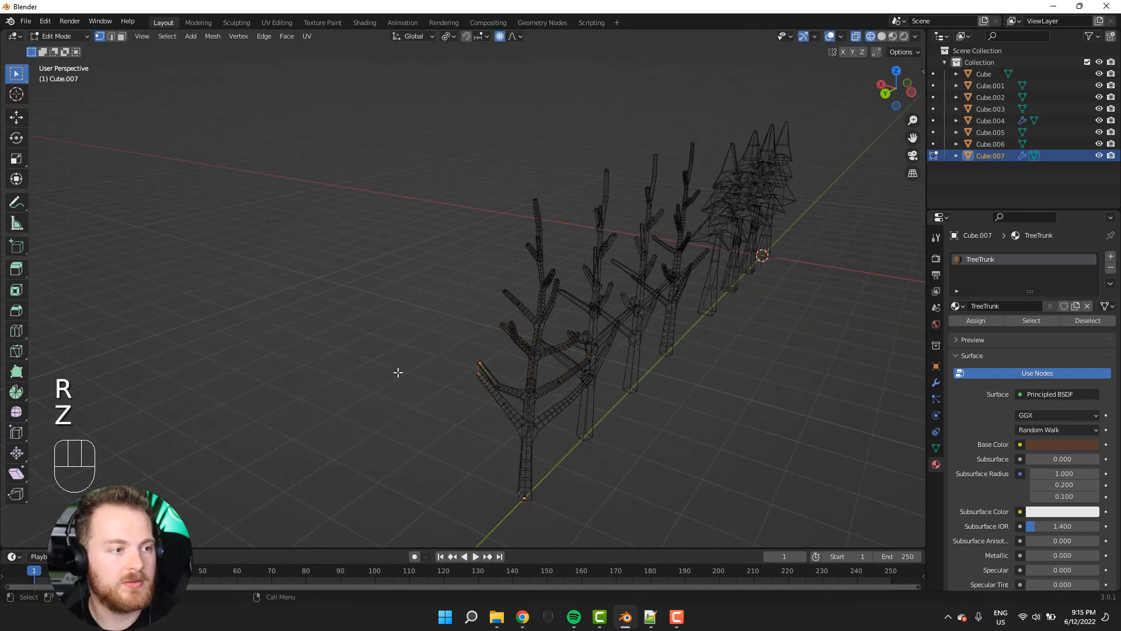
middle_drag(397, 372, 349, 369)
scroll(490, 289, up, 2)
click(481, 291)
scroll(456, 299, up, 1)
middle_drag(435, 304, 453, 258)
click(493, 243)
key(e)
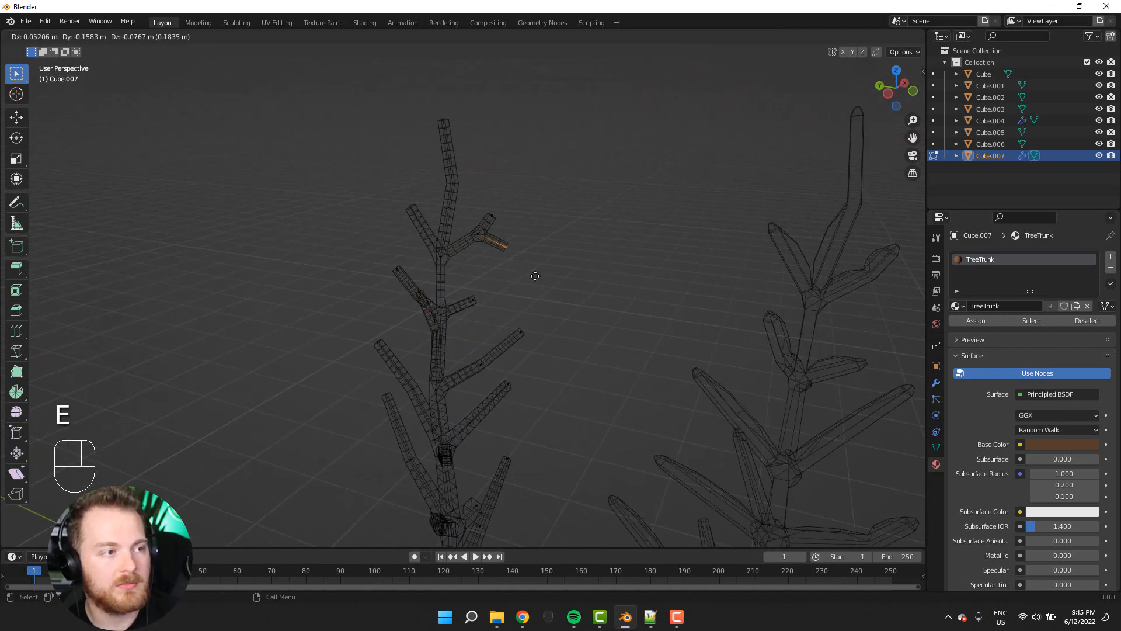
click(535, 276)
- Extrude four more short side twigs, roughly 0.15 m long, from joints on different middle and lower branches
middle_drag(407, 299, 373, 289)
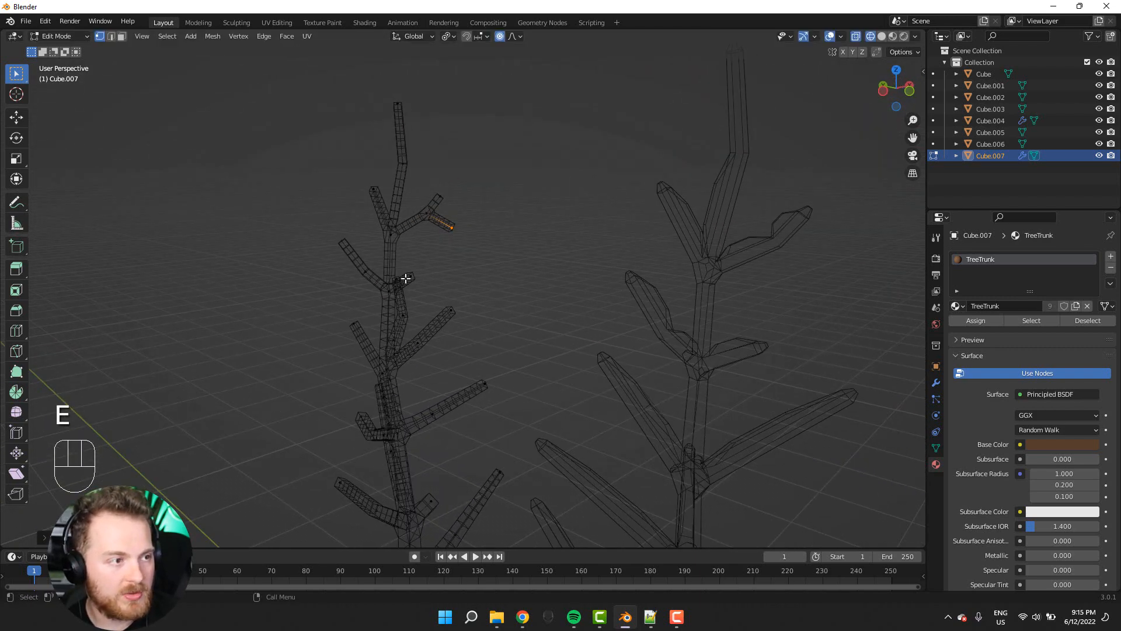
key(e)
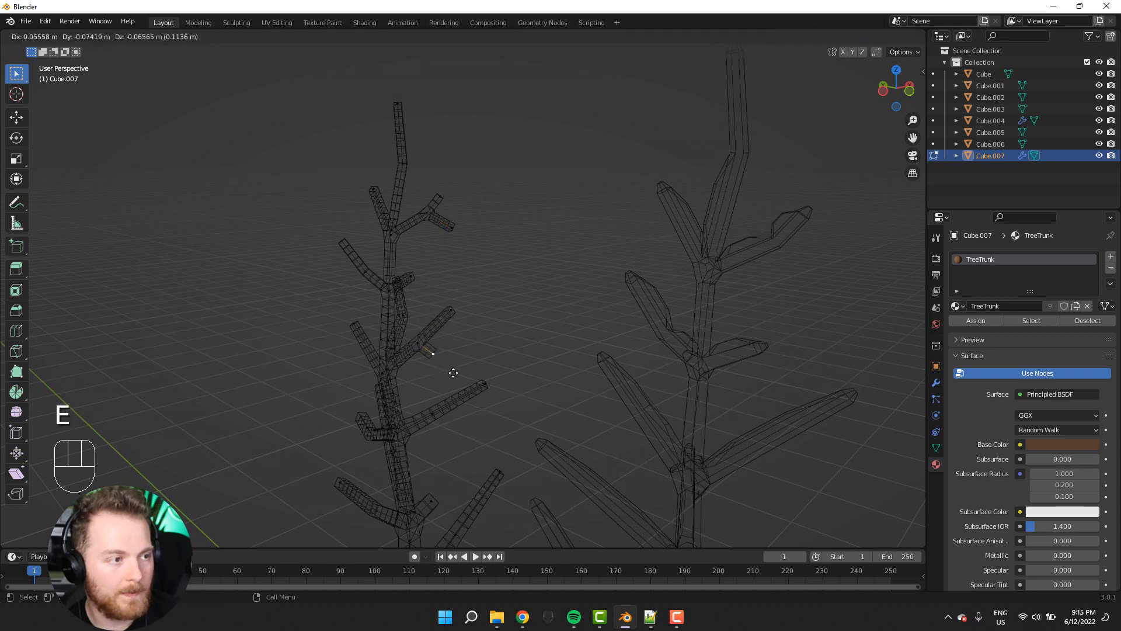
click(468, 376)
middle_drag(468, 376, 572, 389)
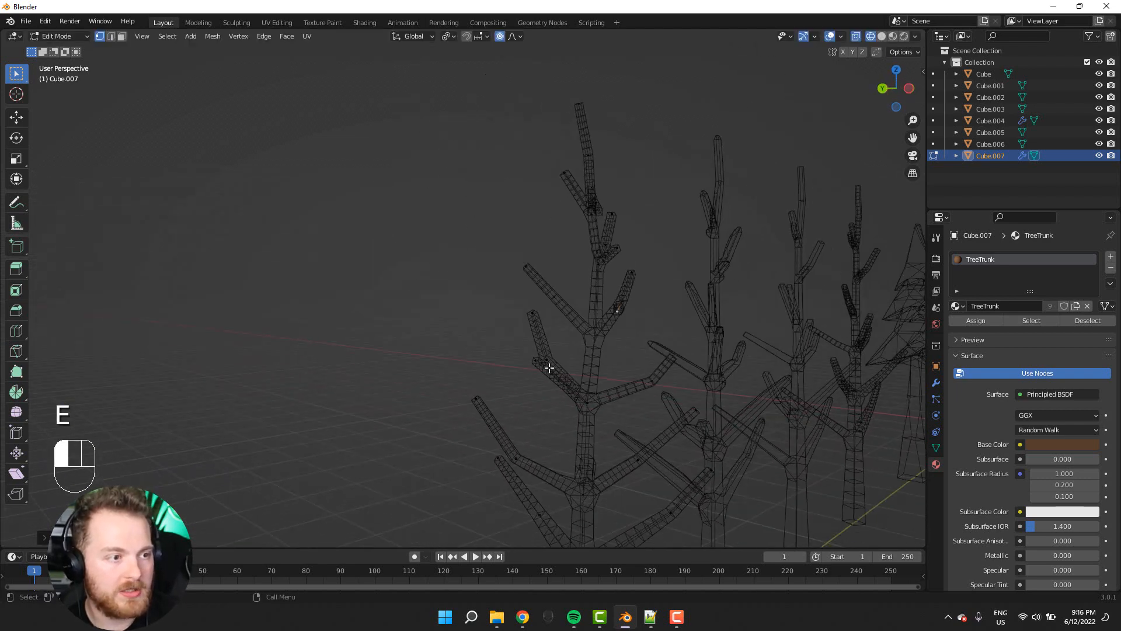
key(e)
click(574, 376)
key(e)
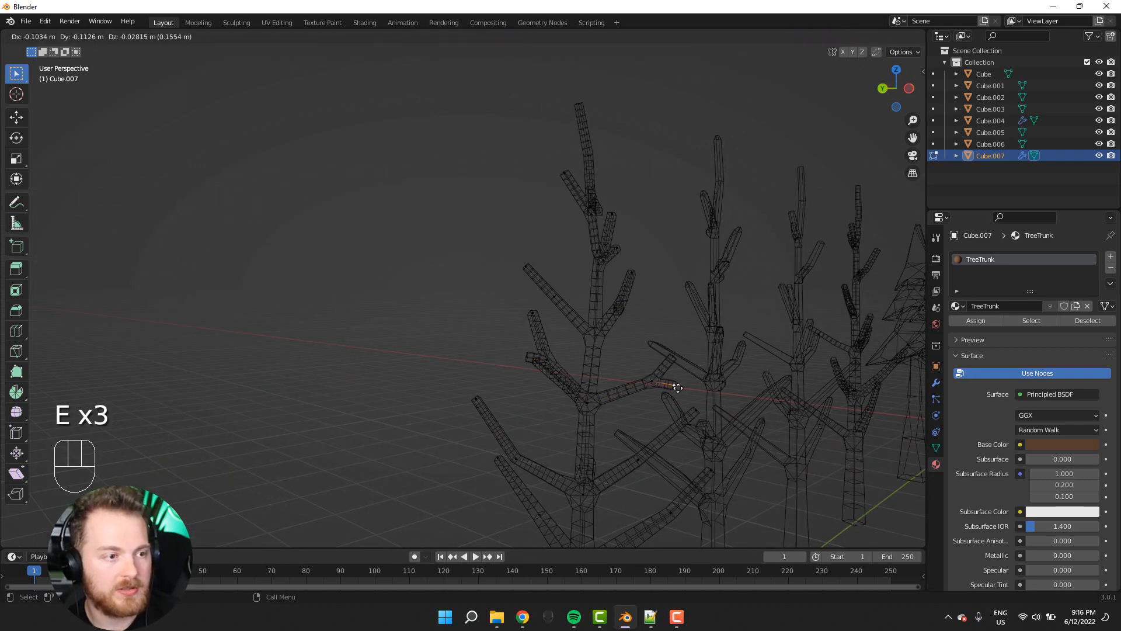
click(666, 383)
middle_drag(666, 383, 670, 410)
key(e)
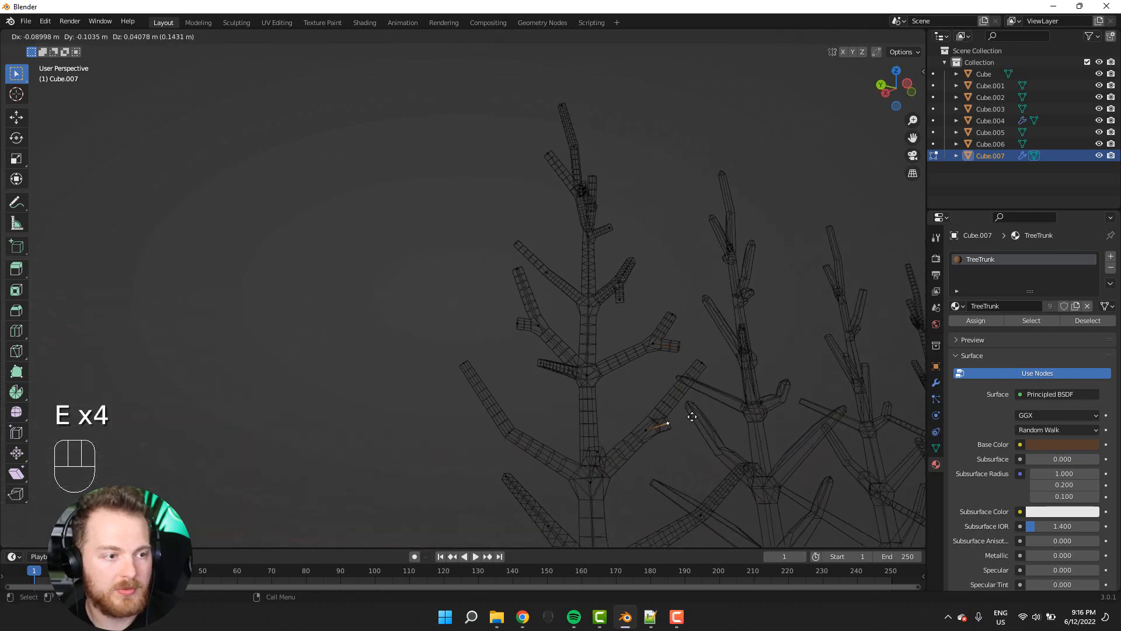
click(710, 414)
key(e)
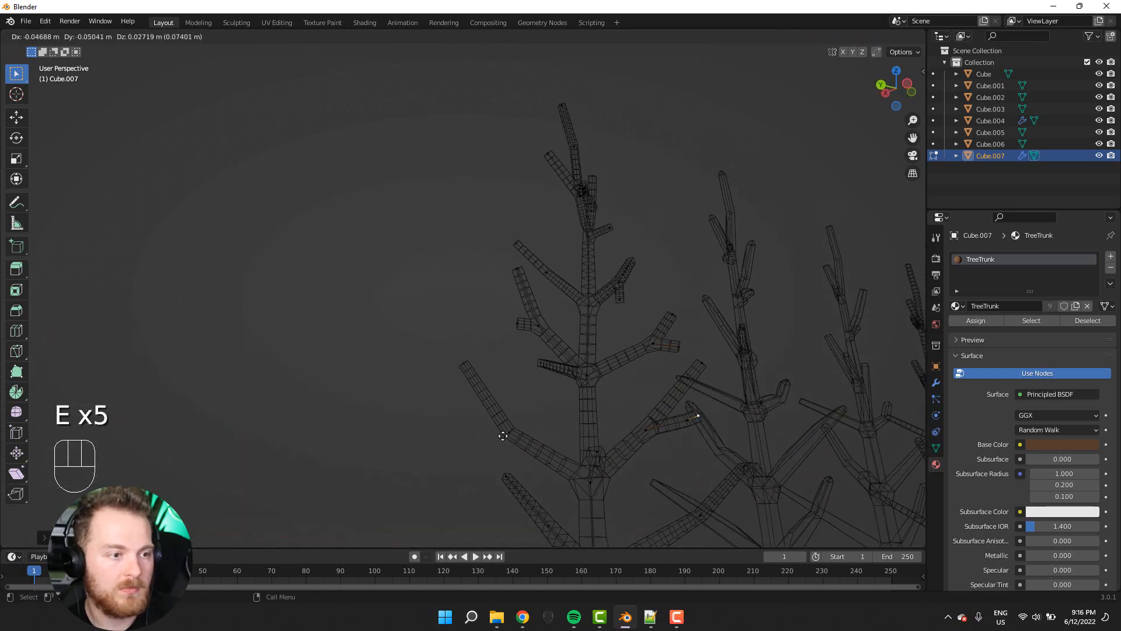
click(513, 440)
key(ctrl+z)
- Extrude a short side twig outward from the bend of the lower branch on the trunk's opposite side
drag(478, 396, 554, 458)
key(e)
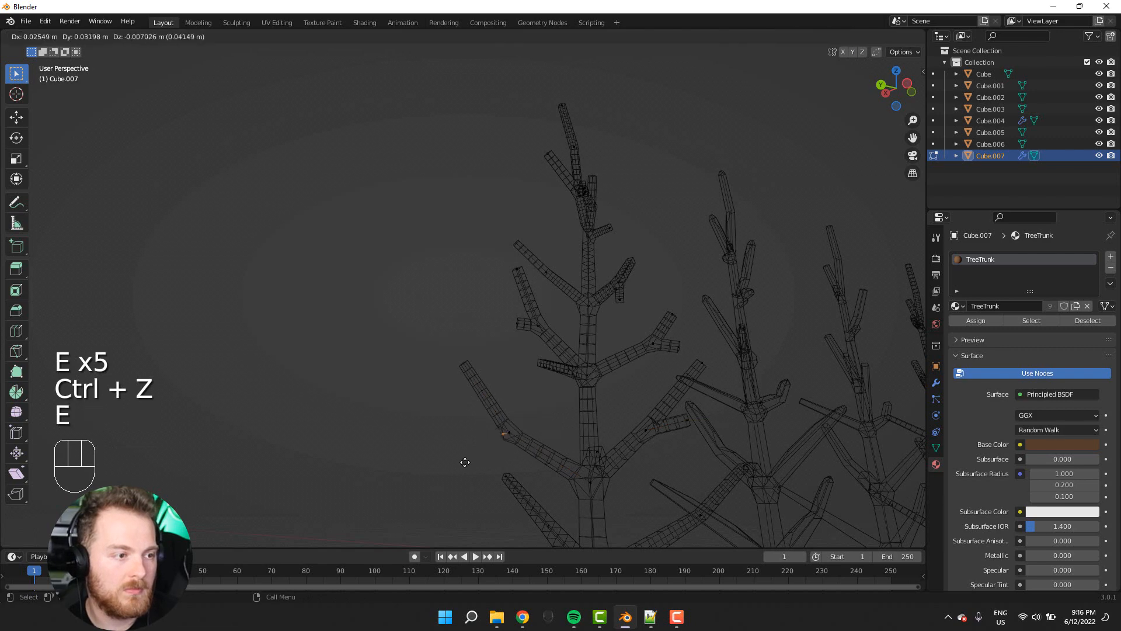
click(428, 457)
- Shift the trunk's top along Z and dissolve the bend vertex below its tip to straighten the treetop
middle_drag(429, 456, 653, 356)
middle_drag(653, 356, 488, 281)
drag(556, 112, 587, 156)
key(g)
key(z)
click(493, 222)
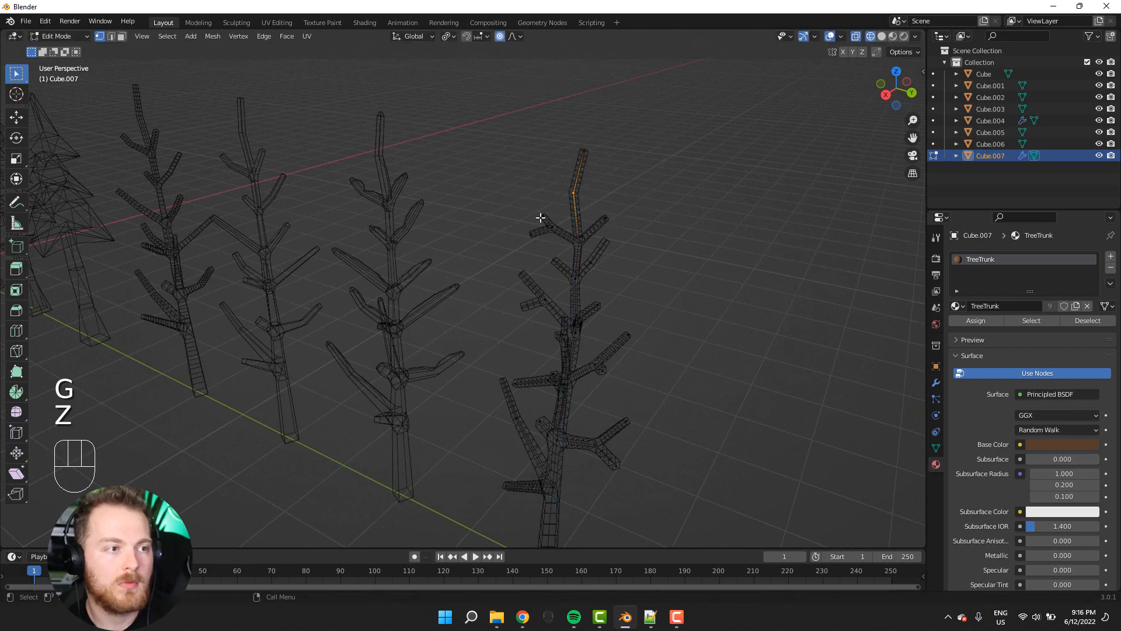
key(ctrl+x)
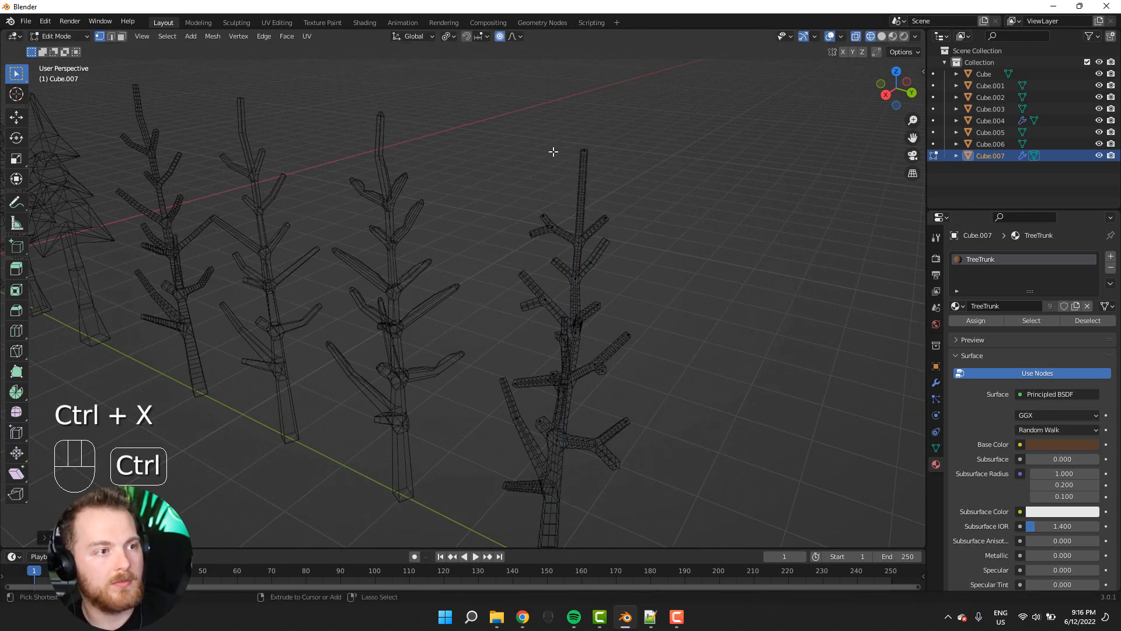
key(ctrl+z)
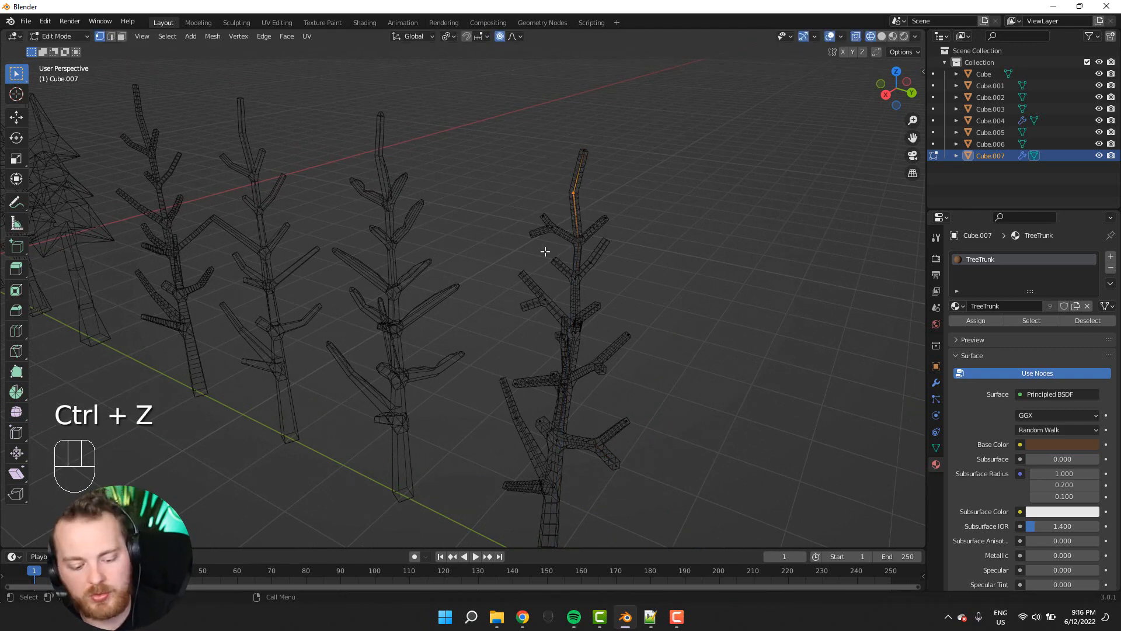
key(ctrl+x)
- Lower the trunk's tip vertex with proportional editing to shorten the treetop
middle_drag(511, 208, 381, 107)
drag(388, 104, 439, 131)
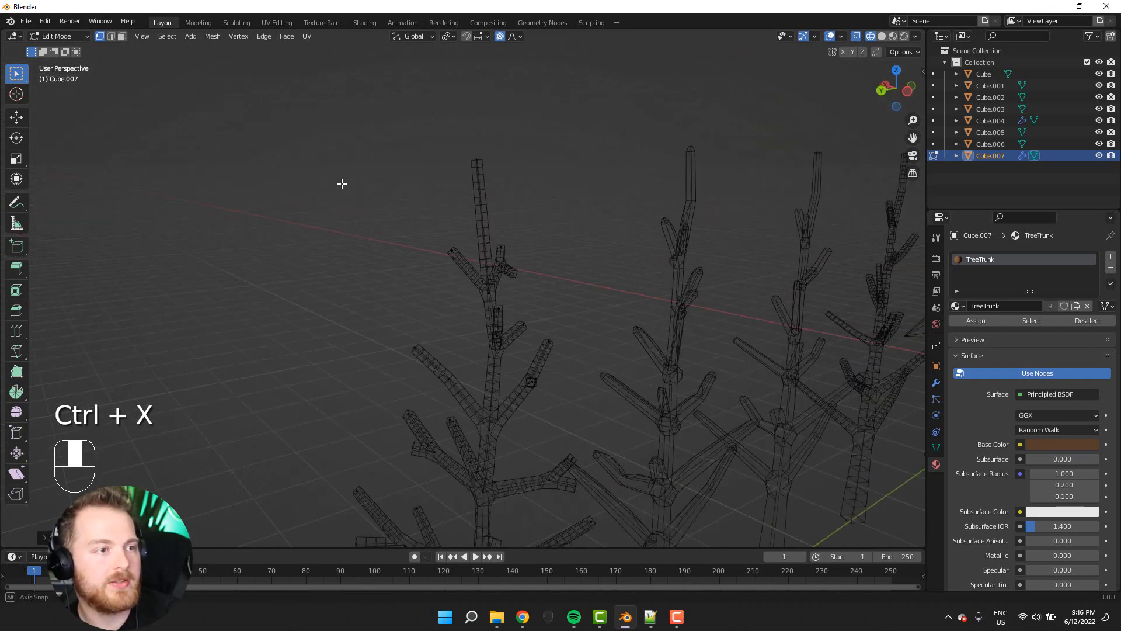
key(g)
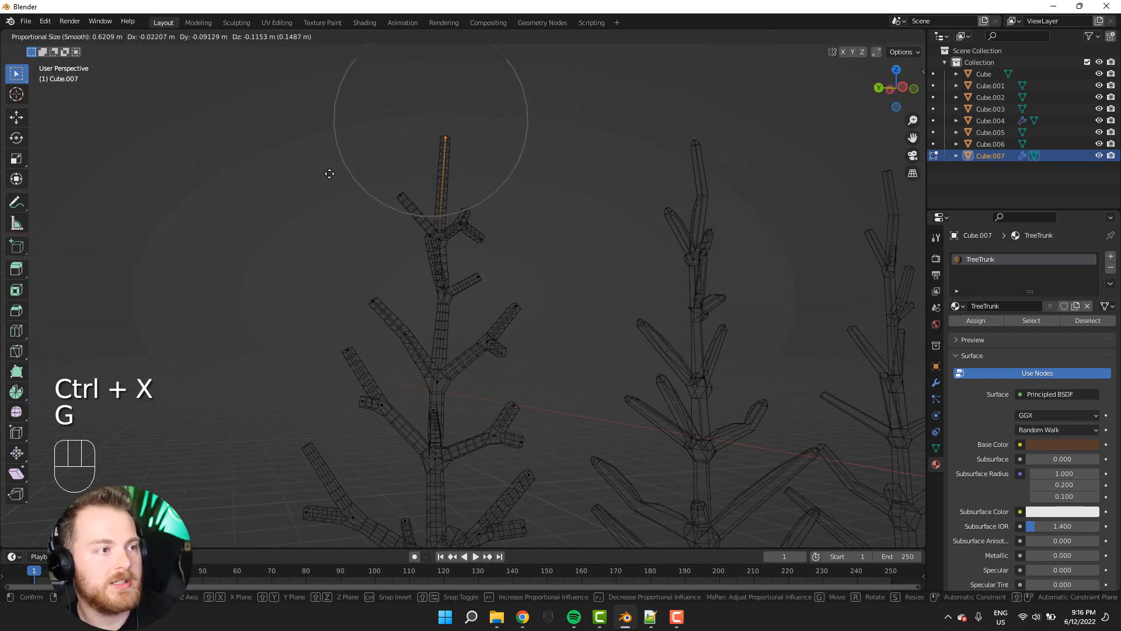
click(319, 195)
- Delete the end vertex of the long lowest branch to shorten it
middle_drag(301, 251, 530, 366)
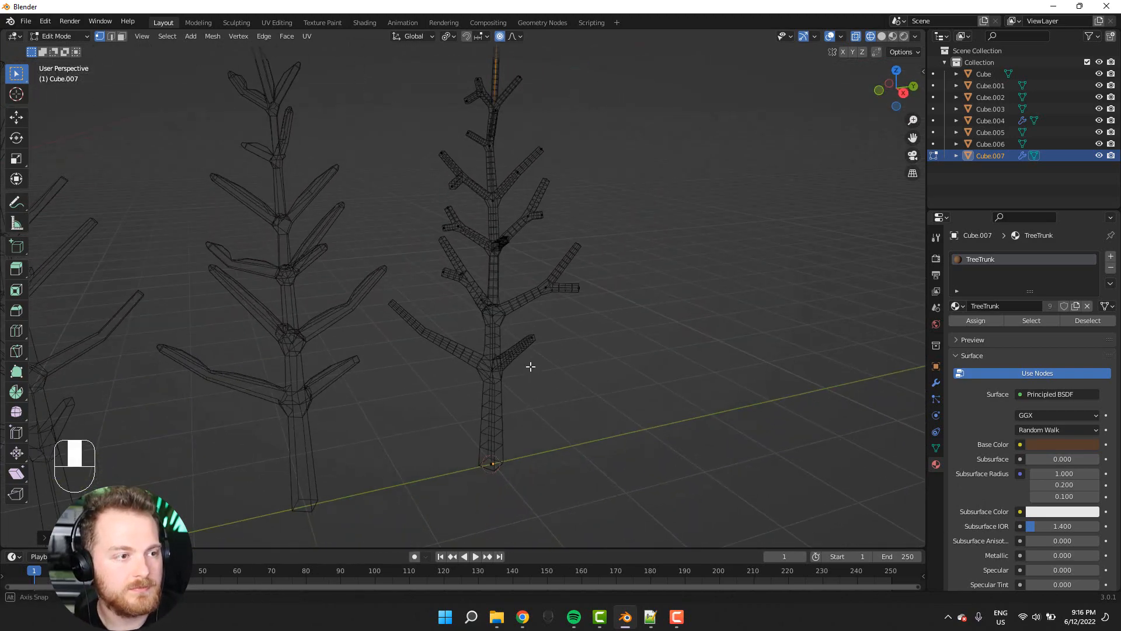
middle_drag(603, 377, 497, 403)
click(513, 431)
key(ctrl+x)
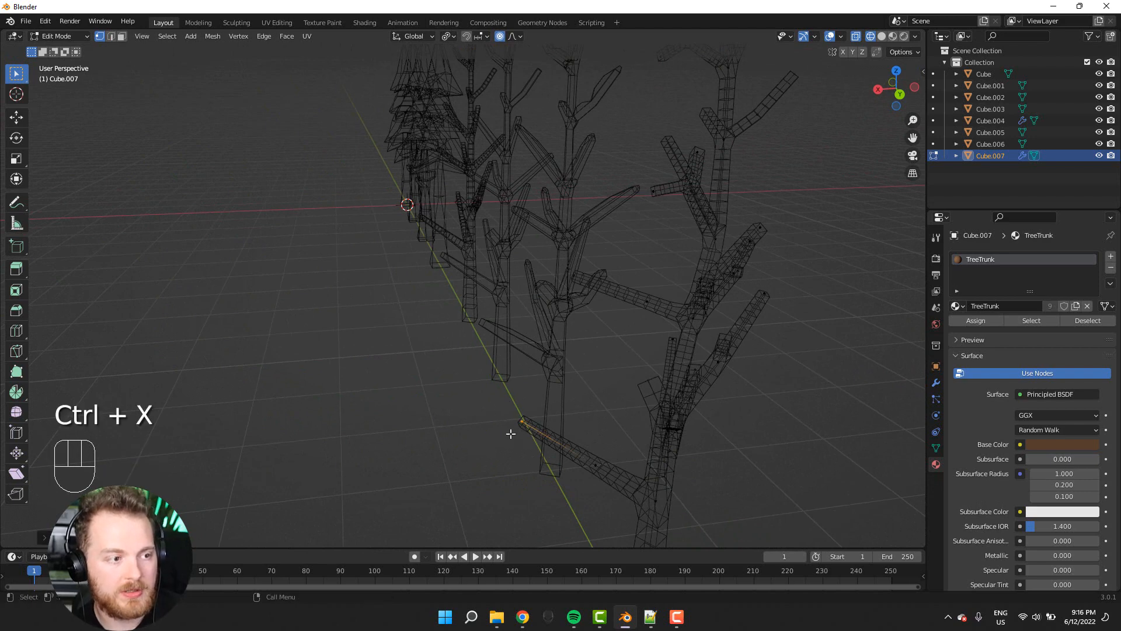
key(ctrl+x)
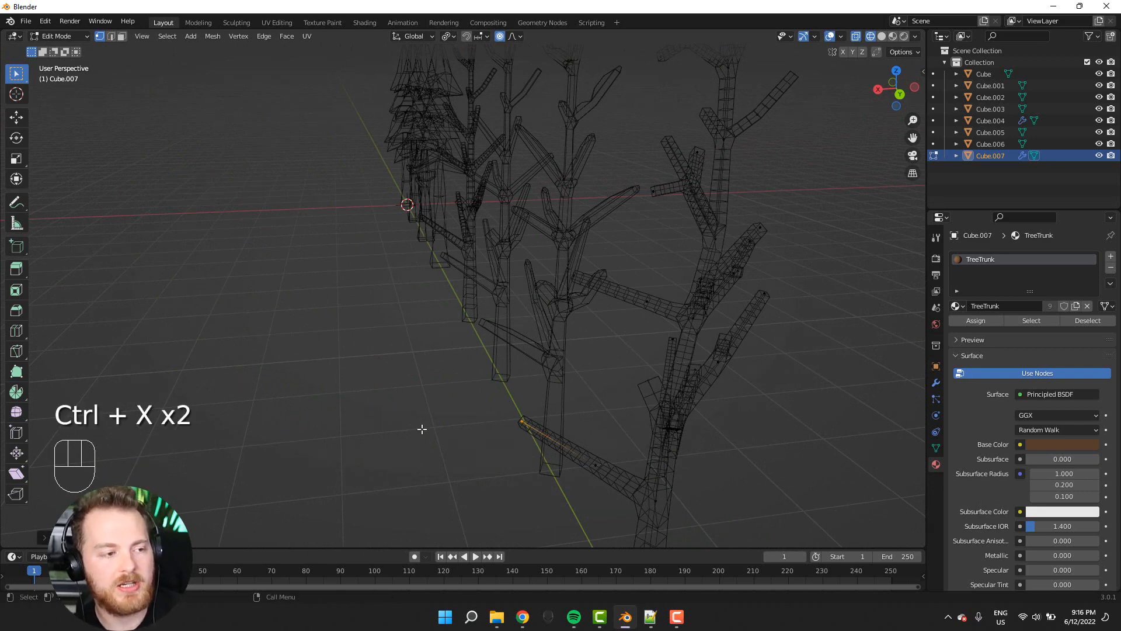
middle_drag(413, 418, 466, 368)
key(x)
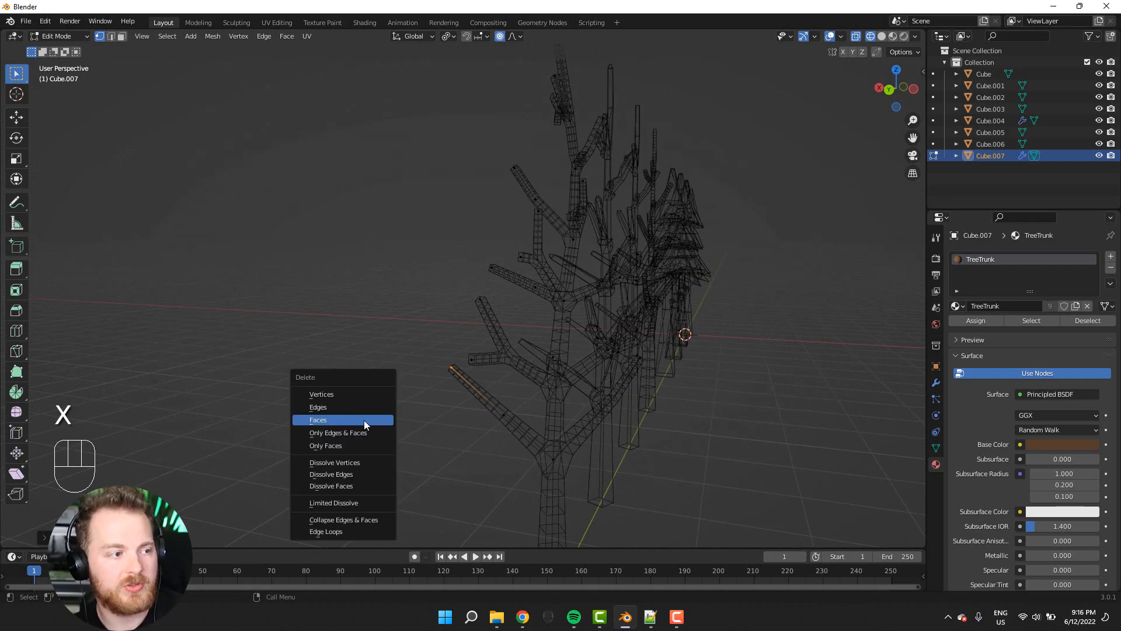
click(328, 402)
- Reposition the shortened lowest branch, and lower its tip by about 0.24 m to bend it outward
middle_drag(325, 401, 452, 355)
click(432, 304)
drag(442, 317, 485, 368)
key(g)
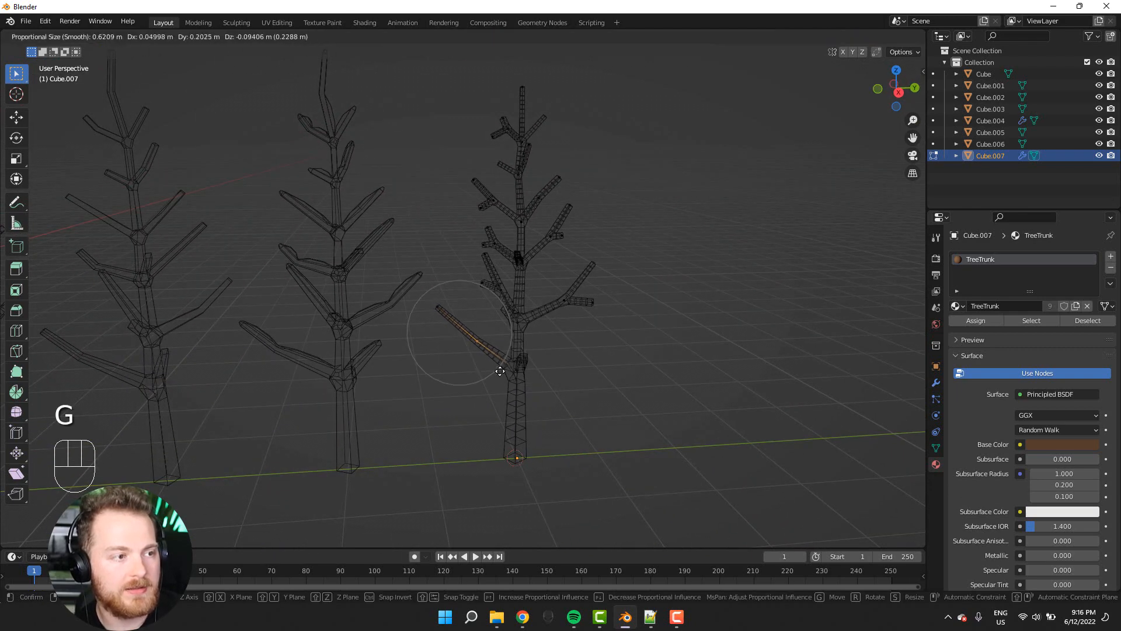
click(457, 321)
drag(431, 293, 459, 326)
key(g)
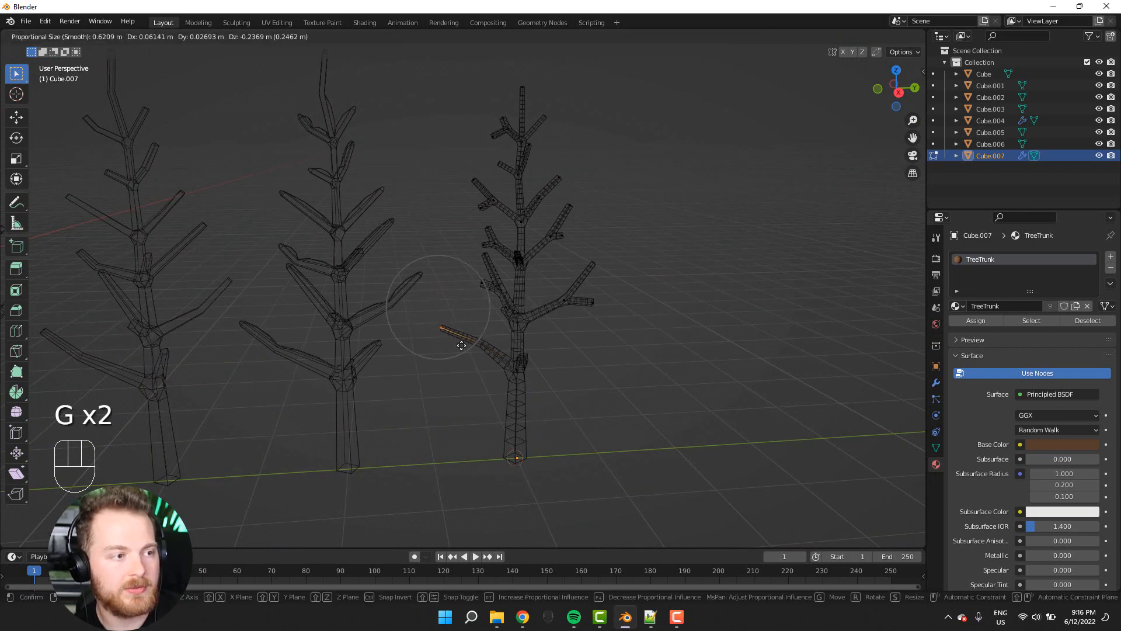
click(461, 346)
- Move the end of the short lowest branch on the trunk's other side
middle_drag(508, 375, 540, 465)
key(g)
click(590, 498)
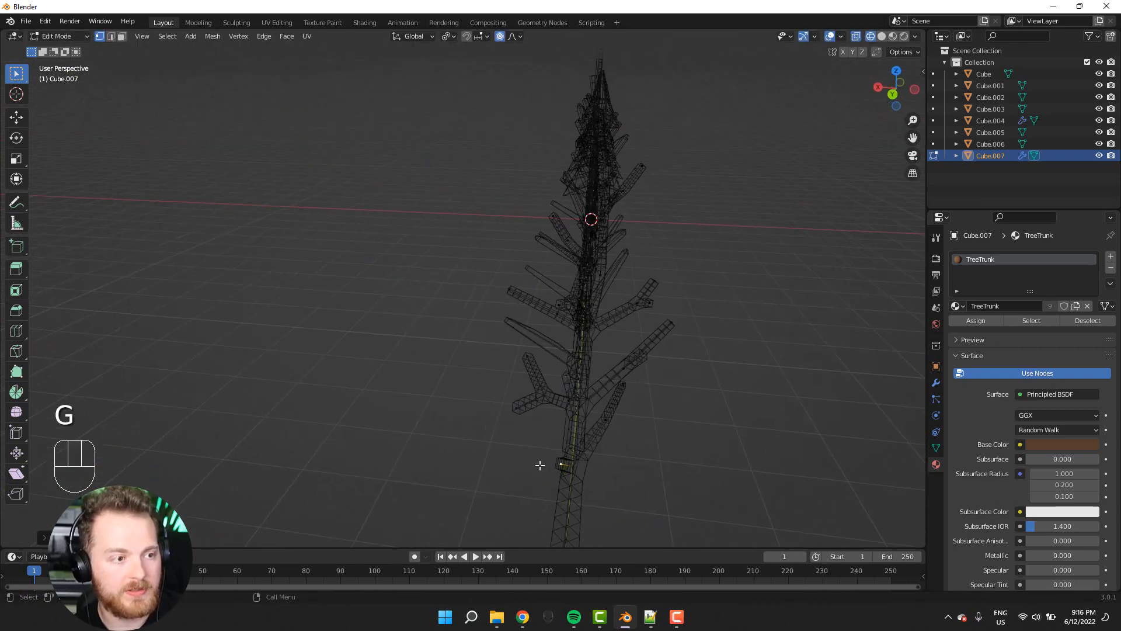
- Extrude two further segments from the short lowest branch's end and a small twig from its bend
middle_drag(439, 461, 593, 453)
key(e)
click(596, 454)
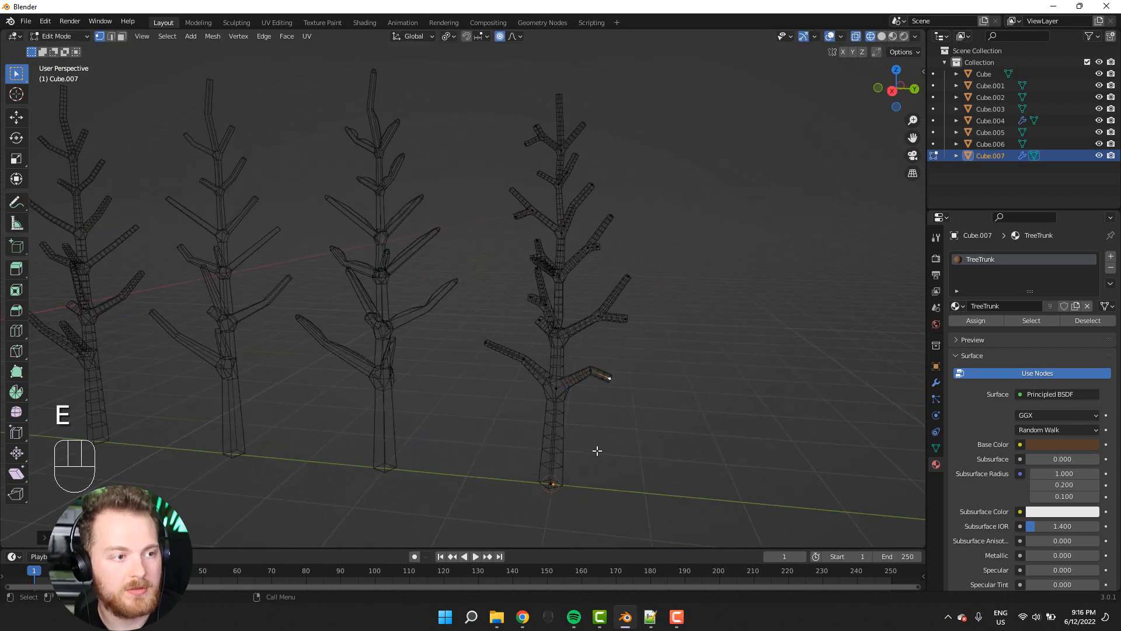
key(e)
click(641, 448)
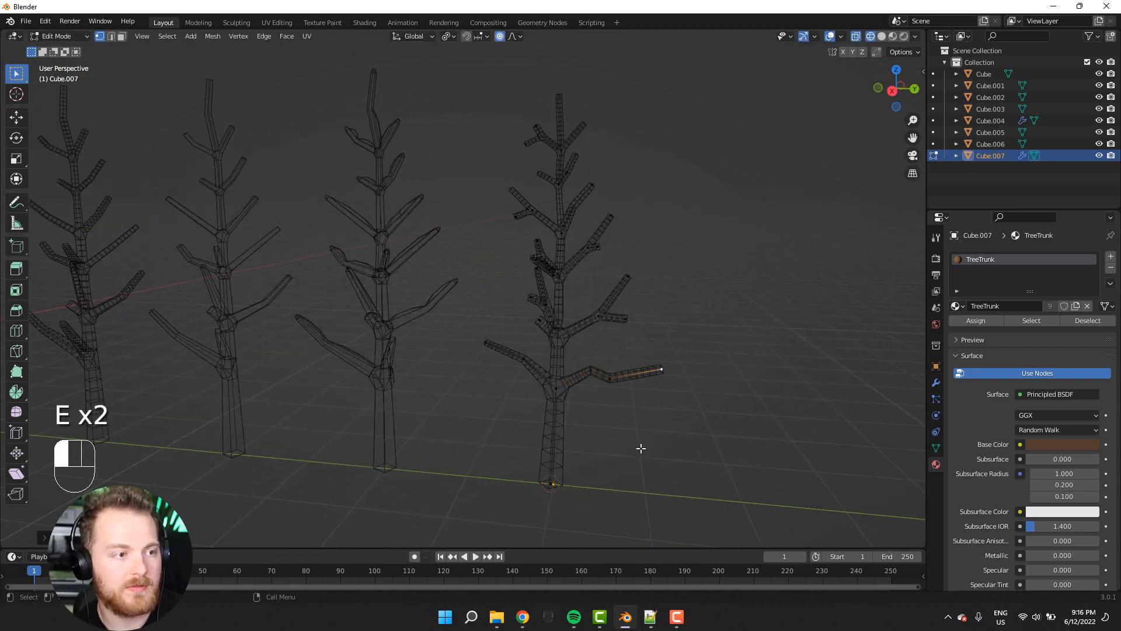
key(e)
click(598, 374)
- Return to Object Mode and switch from wireframe to shaded display with the reshaped tree selected
middle_drag(508, 463, 455, 361)
key(Tab)
key(shift+z)
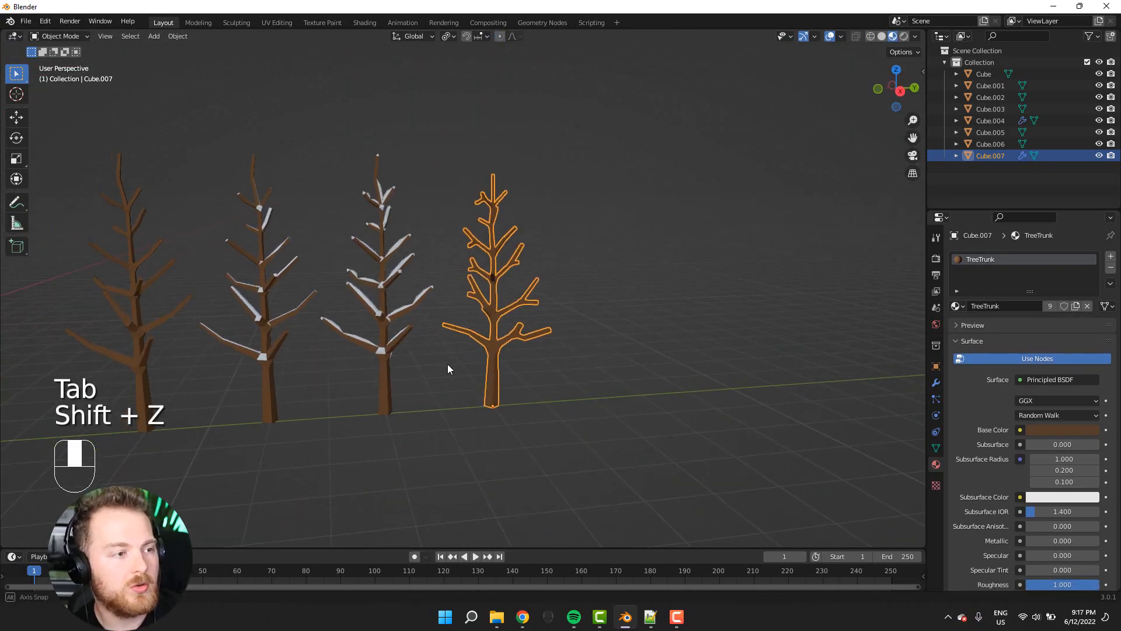
click(473, 387)
middle_drag(520, 283, 521, 299)
click(521, 300)
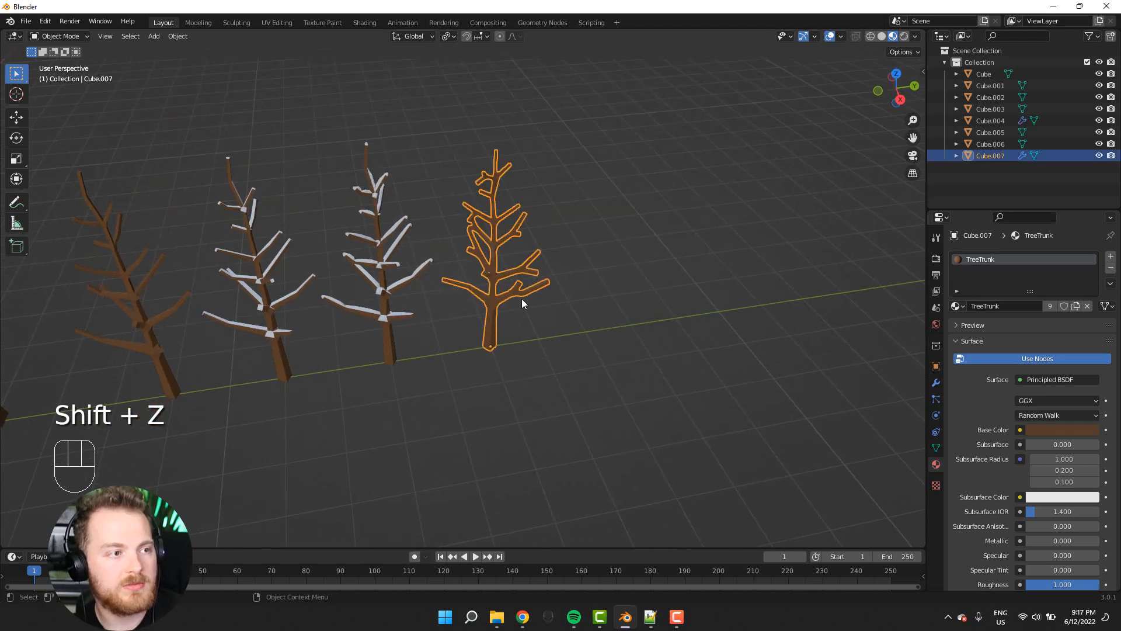
- Duplicate the reshaped bare tree and place the copy beside it along the Y axis with snapping
click(937, 383)
middle_drag(543, 409, 524, 353)
key(shift+d)
key(x)
key(y)
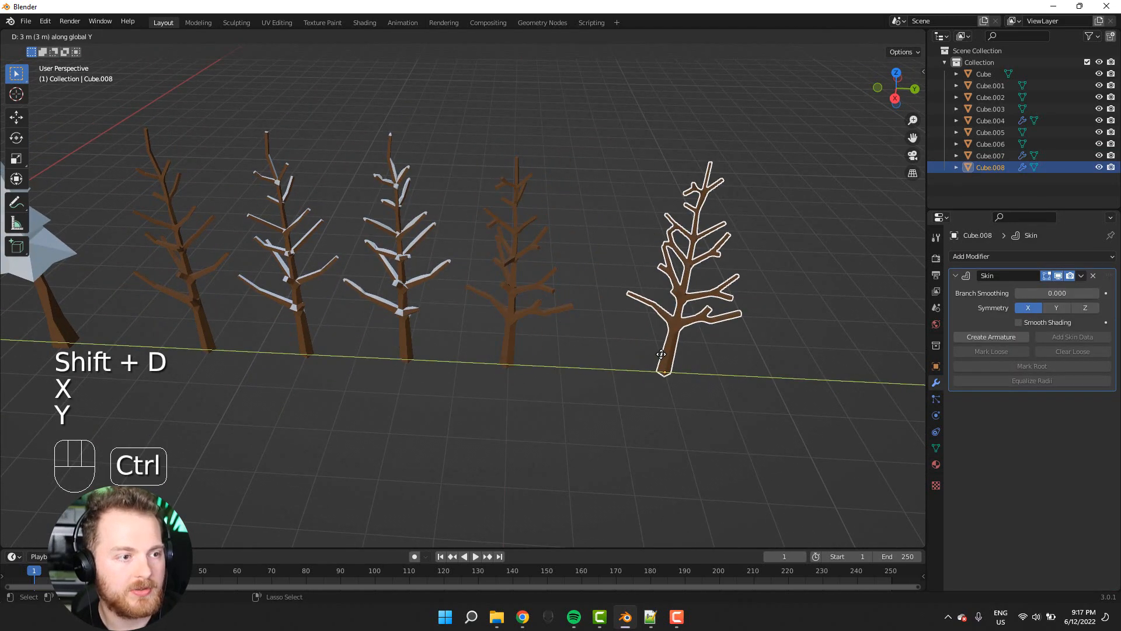
ctrl+click(607, 368)
- Apply the Skin modifier on the duplicated tree
middle_drag(501, 348, 655, 295)
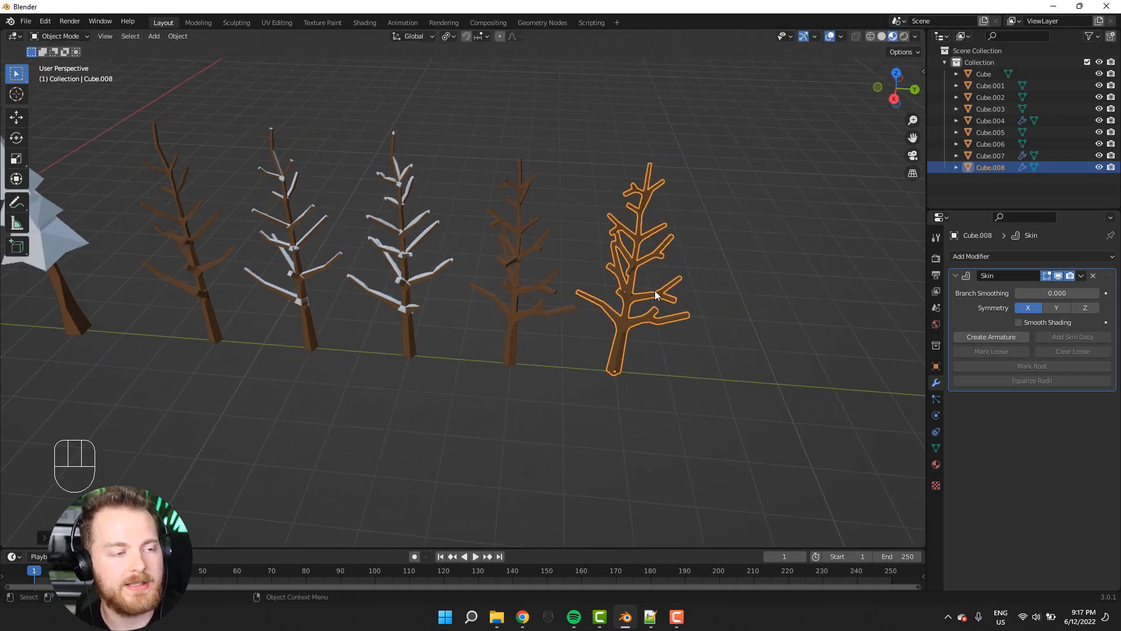
click(1078, 277)
click(996, 288)
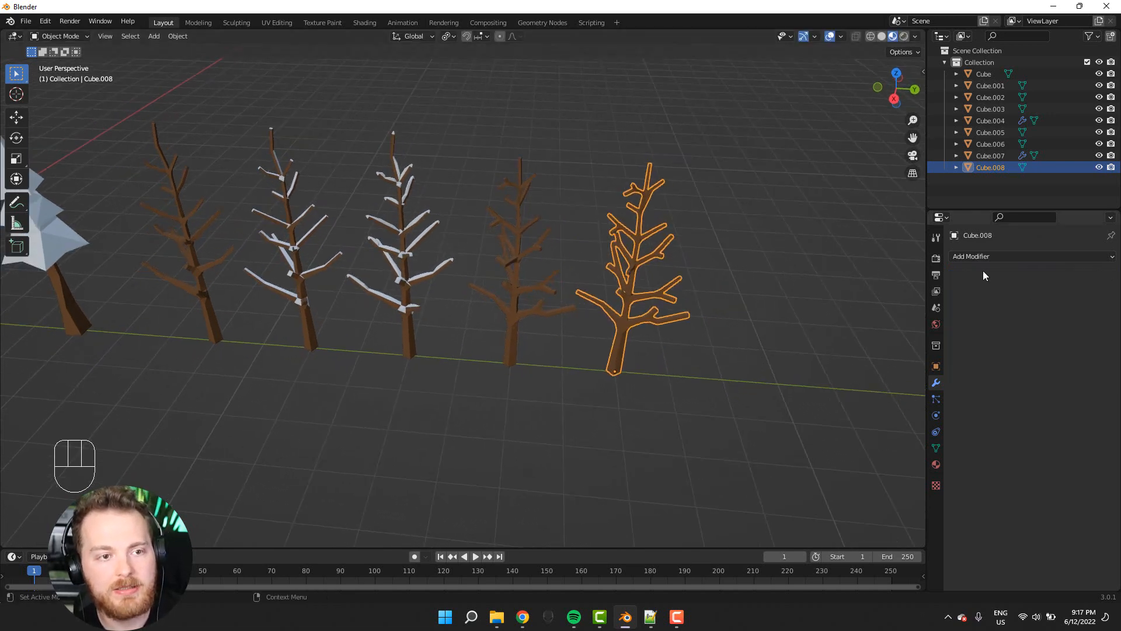
- Add a Decimate modifier in Planar mode to the duplicated bare tree
click(971, 256)
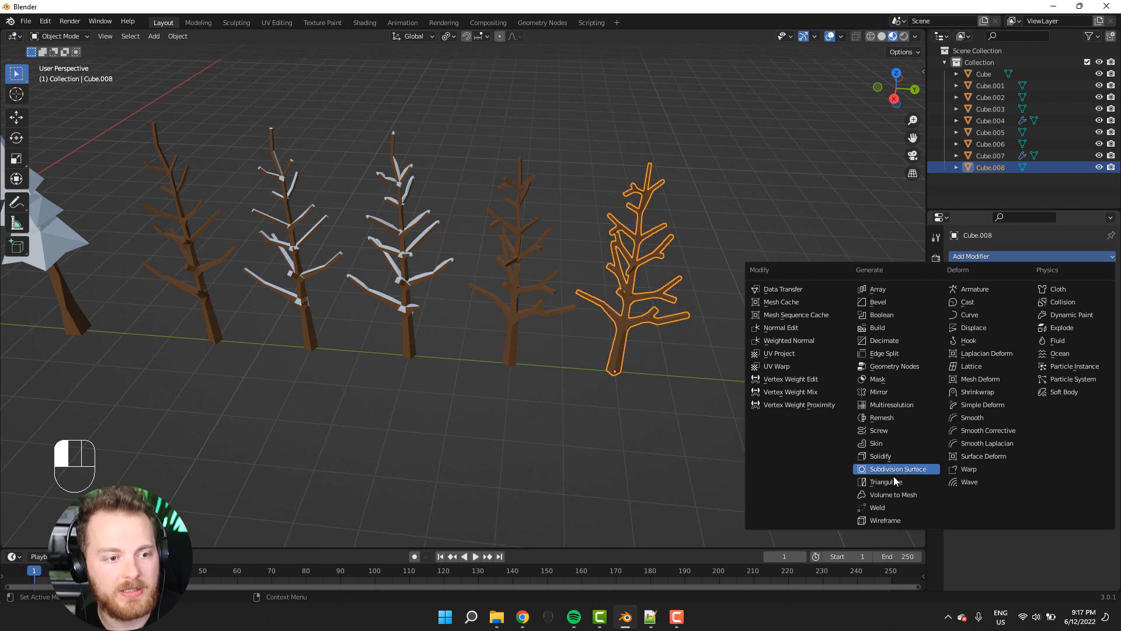
click(884, 340)
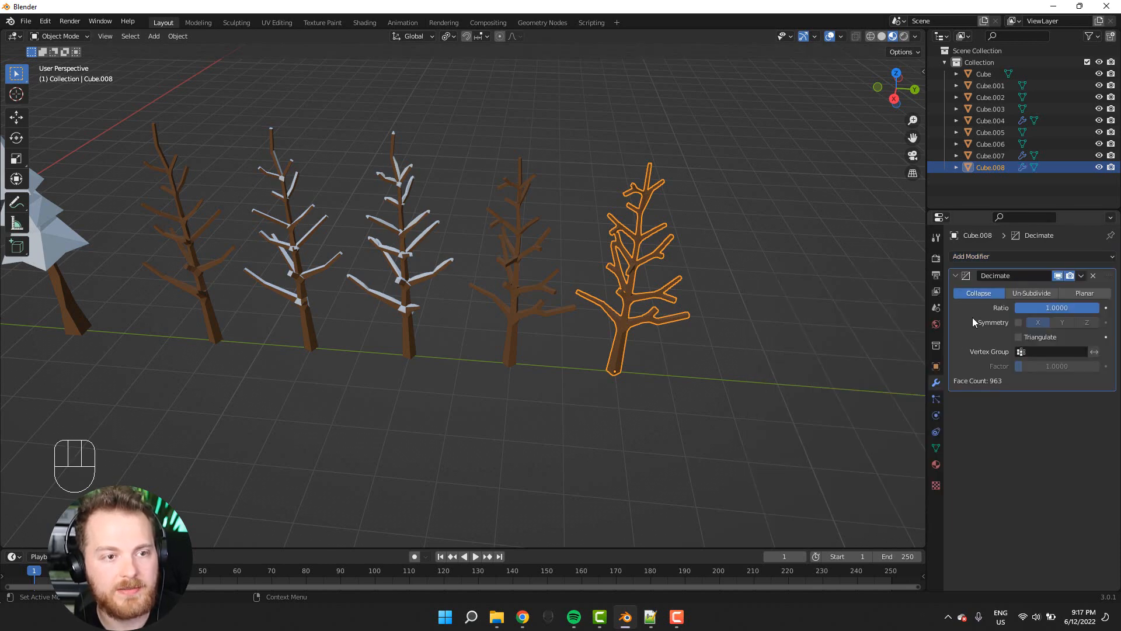
click(1081, 293)
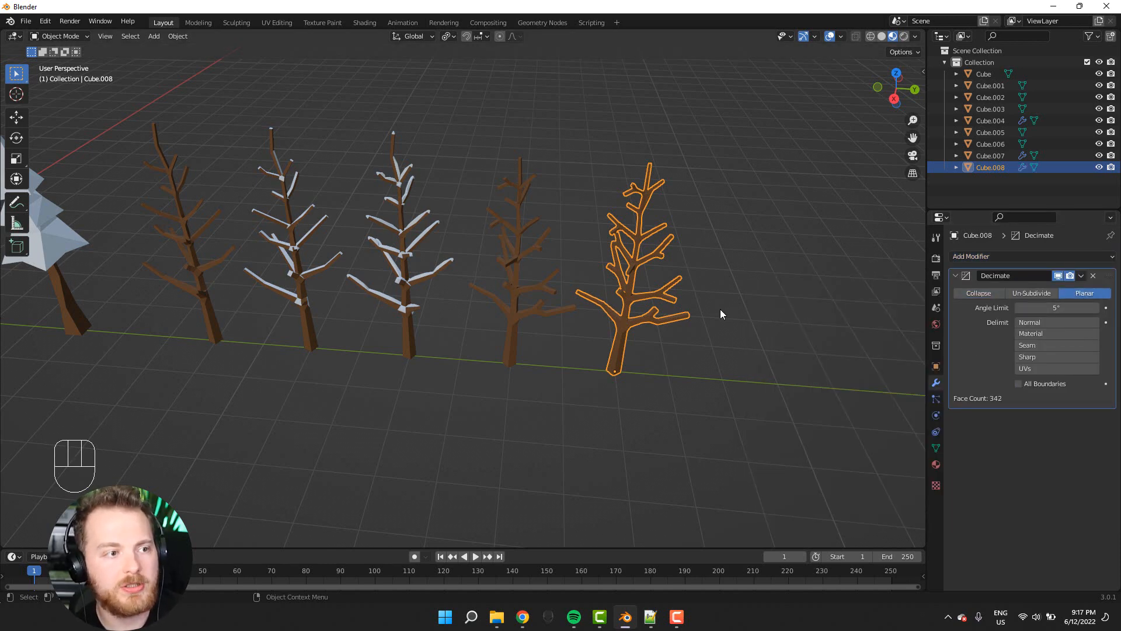
- Switch to wireframe display and try a Decimate angle limit of 17° on the tree
scroll(725, 313, up, 2)
key(Tab)
key(Tab)
key(shift+z)
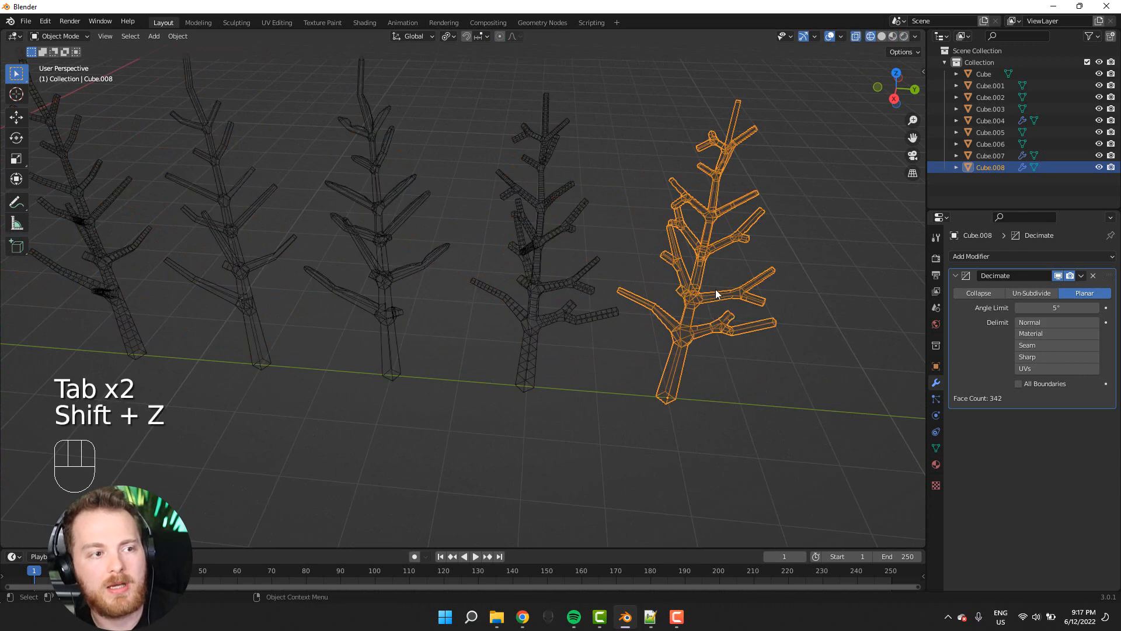
middle_drag(716, 294, 572, 321)
scroll(572, 316, up, 2)
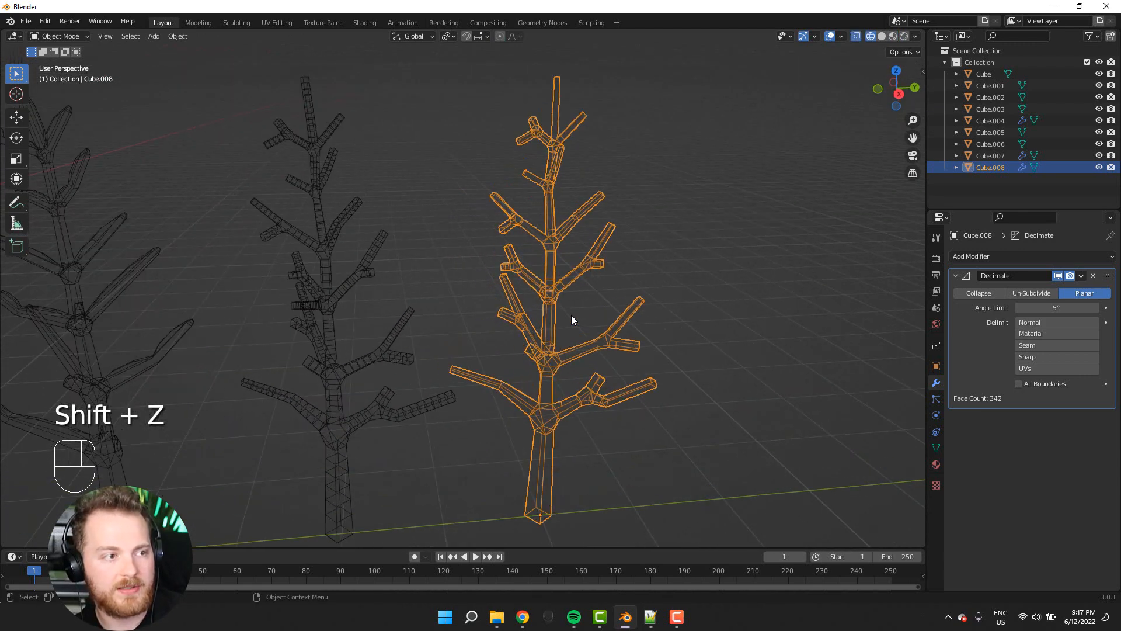
scroll(572, 318, up, 2)
drag(1033, 312, 1033, 312)
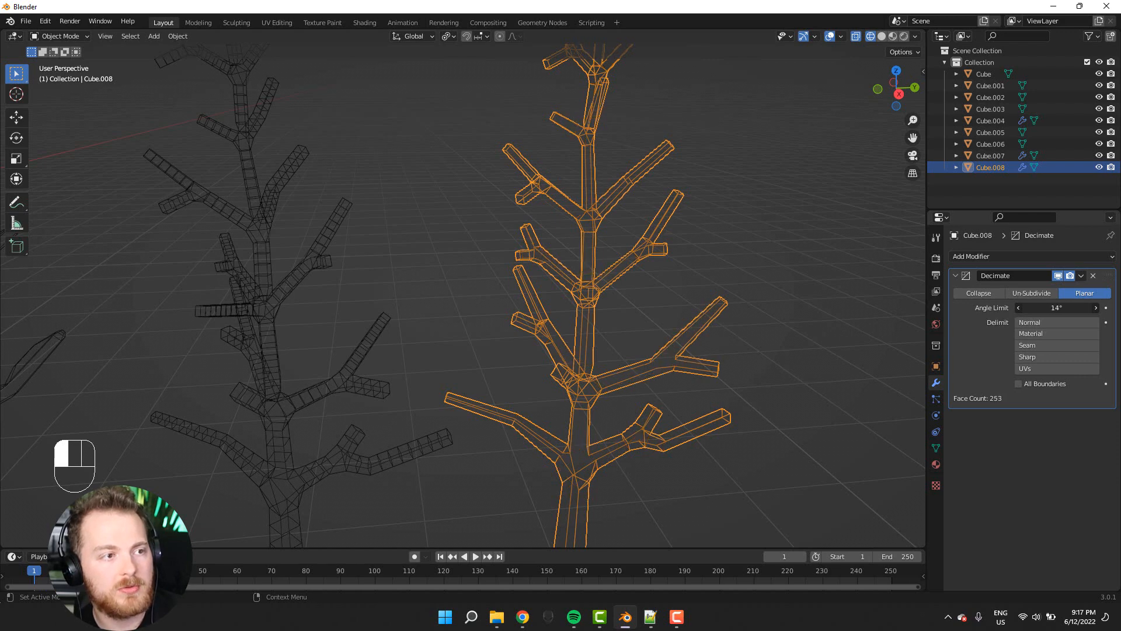
middle_drag(780, 356, 770, 312)
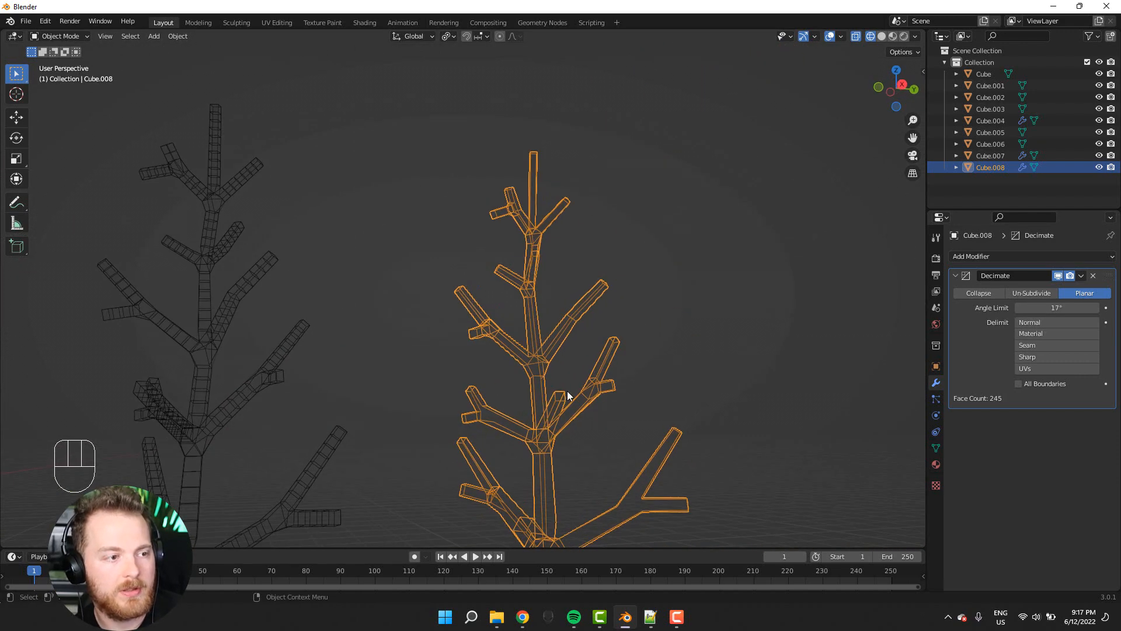
shift+middle_drag(565, 374, 511, 131)
middle_drag(476, 292, 752, 368)
- Set the Decimate angle limit to 7.9° while comparing the tree in shaded and wireframe display
drag(1058, 307, 1116, 307)
mouse_move(514, 233)
middle_down()
mouse_move(378, 280)
mouse_move(511, 170)
mouse_move(799, 310)
middle_up()
key(shift+z)
drag(1053, 306, 953, 306)
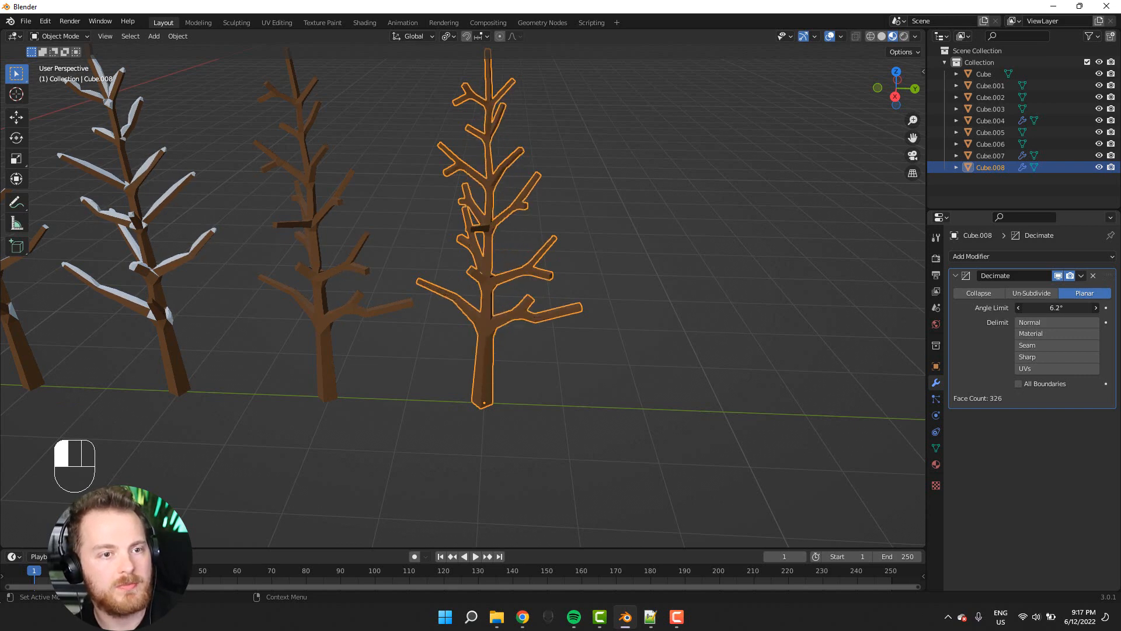
scroll(733, 307, up, 5)
mouse_move(734, 308)
middle_down()
mouse_move(433, 298)
mouse_move(411, 279)
mouse_move(449, 272)
mouse_move(488, 317)
mouse_move(587, 341)
mouse_move(650, 335)
mouse_move(664, 276)
mouse_move(684, 278)
middle_up()
key(shift+z)
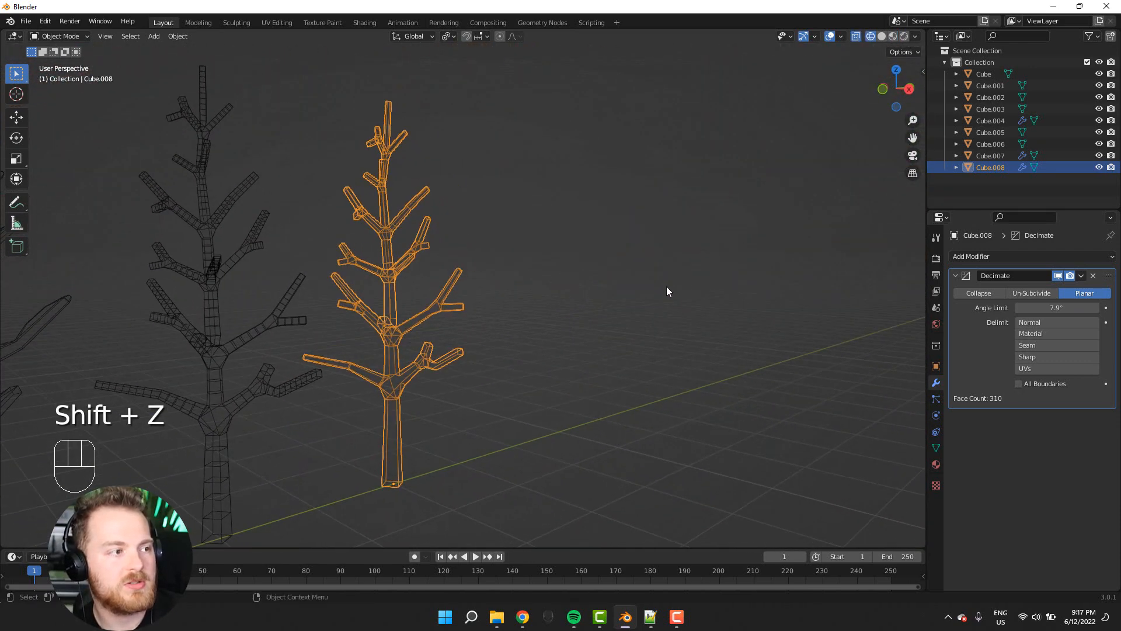
scroll(667, 286, down, 3)
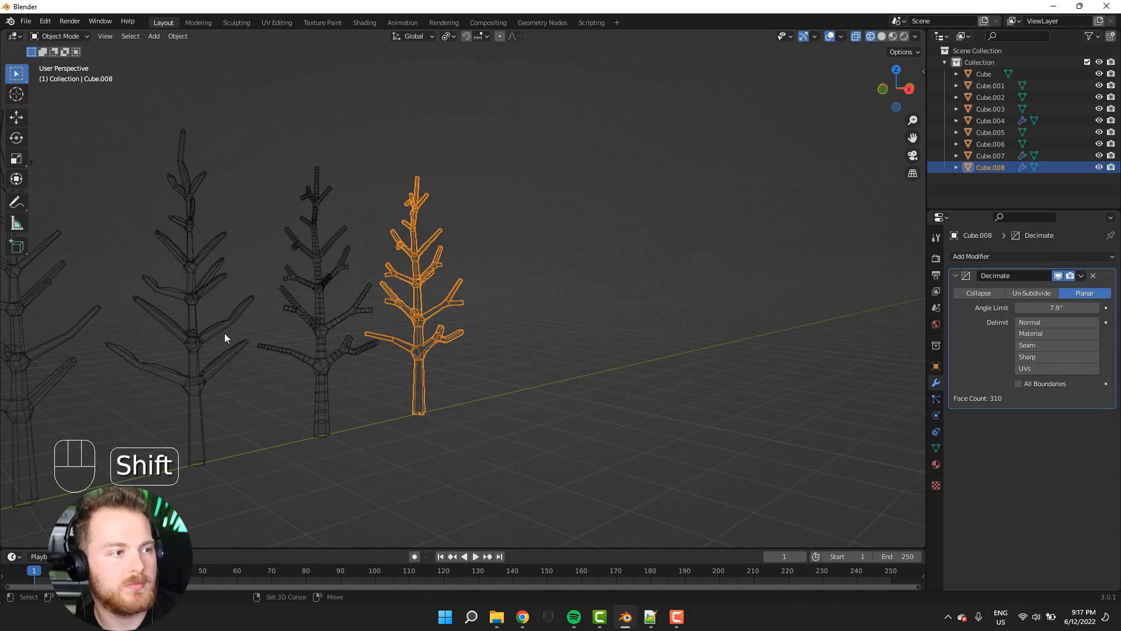
- Return to shaded display and apply the Decimate modifier on the tree
key(shift+z)
click(501, 412)
mouse_move(501, 413)
middle_down()
mouse_move(485, 470)
mouse_move(430, 381)
middle_up()
click(416, 248)
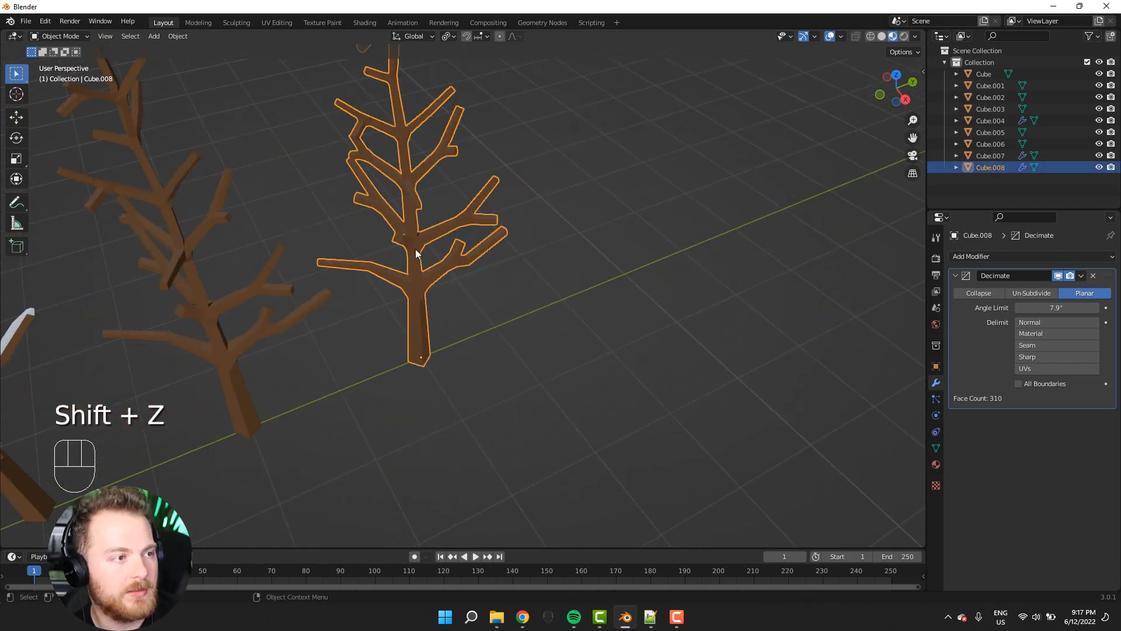
middle_drag(416, 249, 1118, 267)
click(1082, 275)
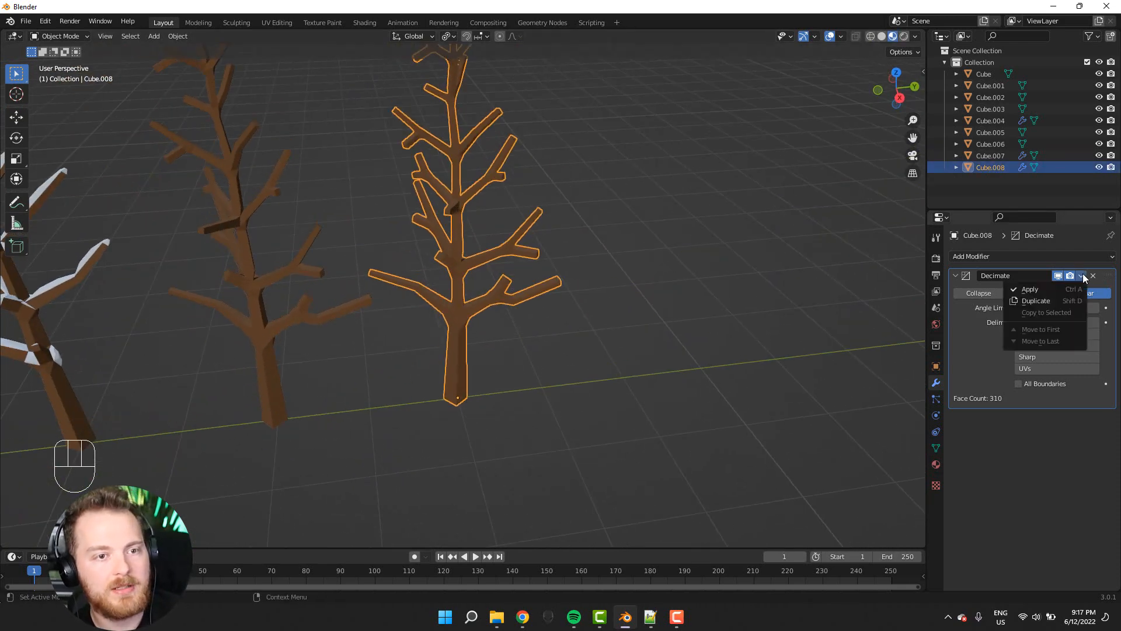
click(1028, 289)
- Duplicate the decimated tree and place the copy 2 m away along the Y axis
middle_drag(723, 363, 584, 385)
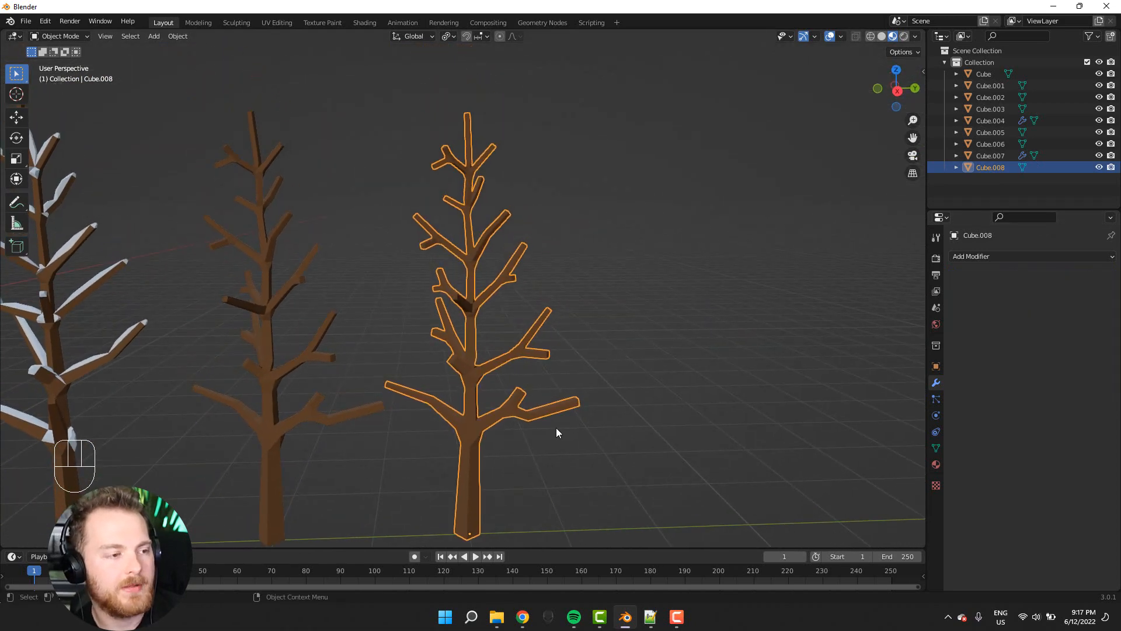
scroll(555, 429, down, 2)
key(shift+d)
key(x)
key(y)
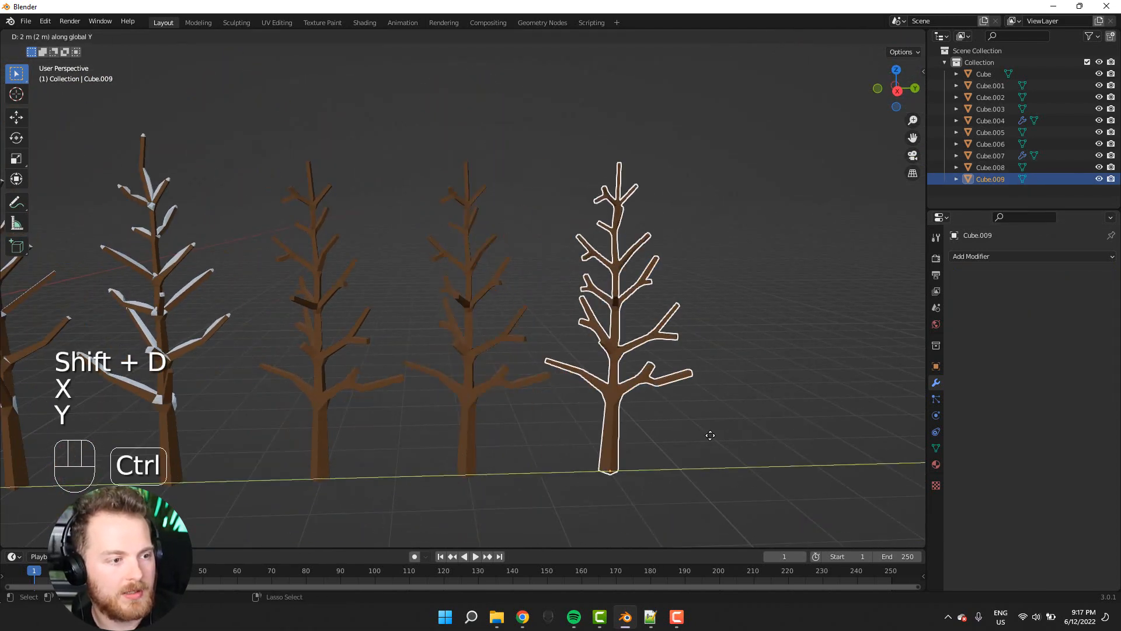
ctrl+click(621, 463)
- Enter Edit Mode on the new tree copy and switch to face selection
middle_drag(621, 463, 377, 487)
click(418, 479)
click(593, 283)
key(Tab)
middle_drag(601, 339, 715, 386)
key(3)
shift+middle_drag(639, 265, 566, 383)
scroll(566, 383, up, 5)
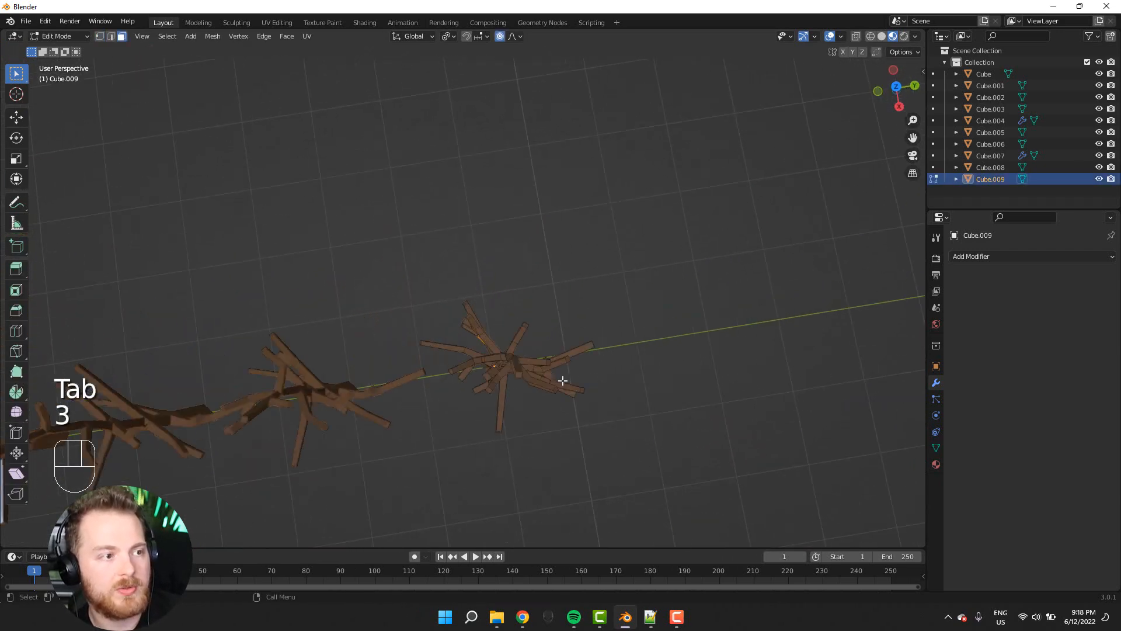
- Select the upward-facing faces of the crown branches and the short branch just below them
middle_drag(471, 382, 496, 347)
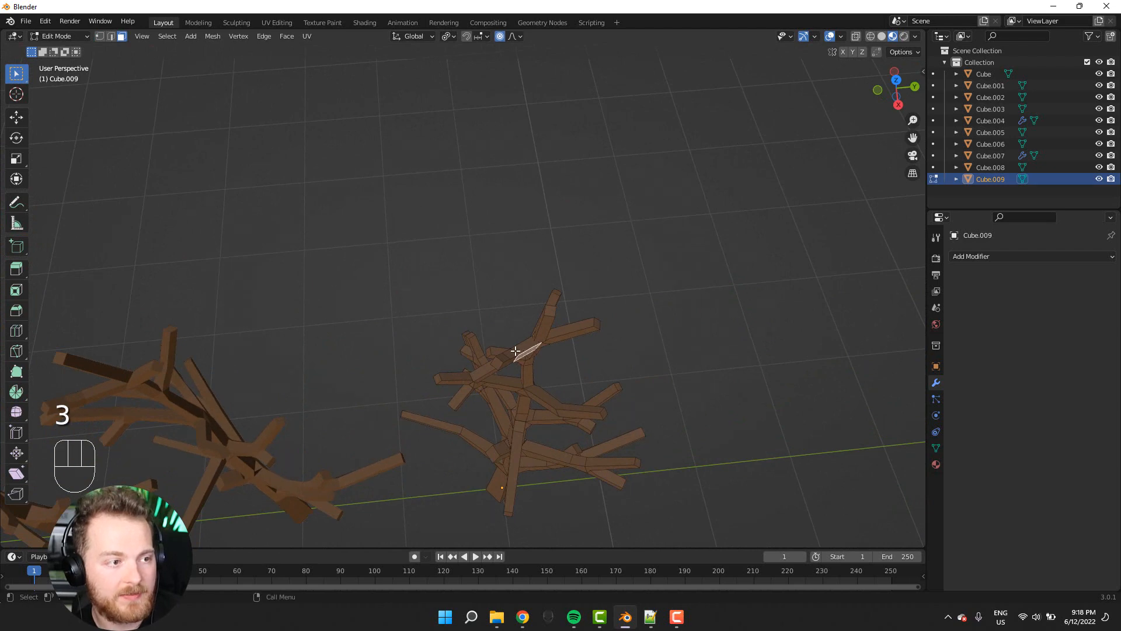
shift+click(573, 330)
middle_drag(573, 331, 600, 298)
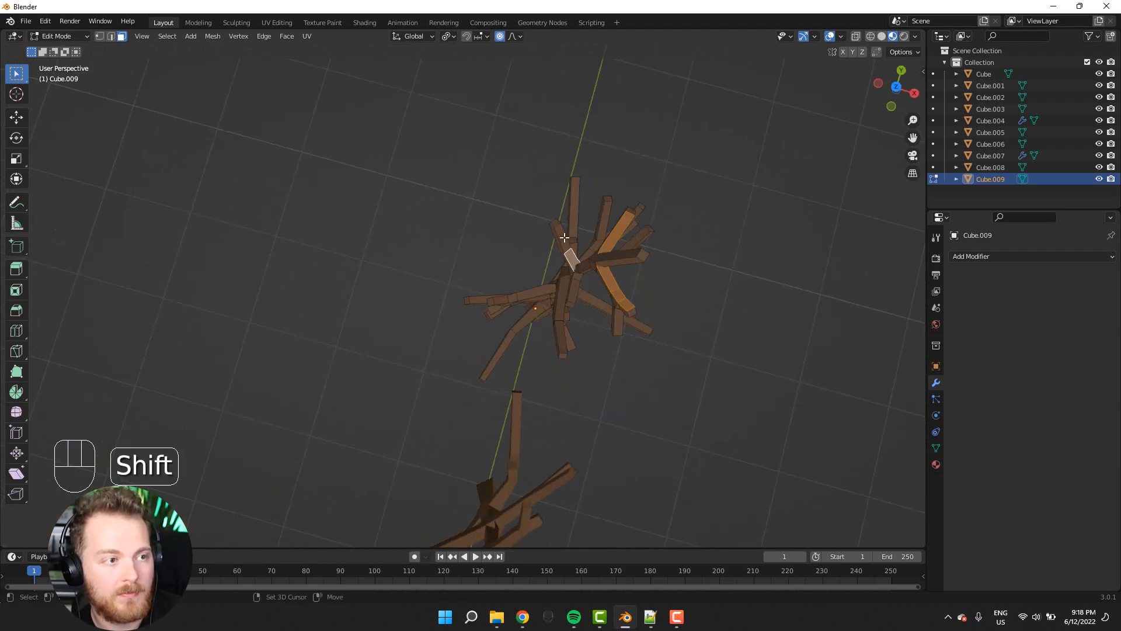
middle_drag(565, 237, 458, 227)
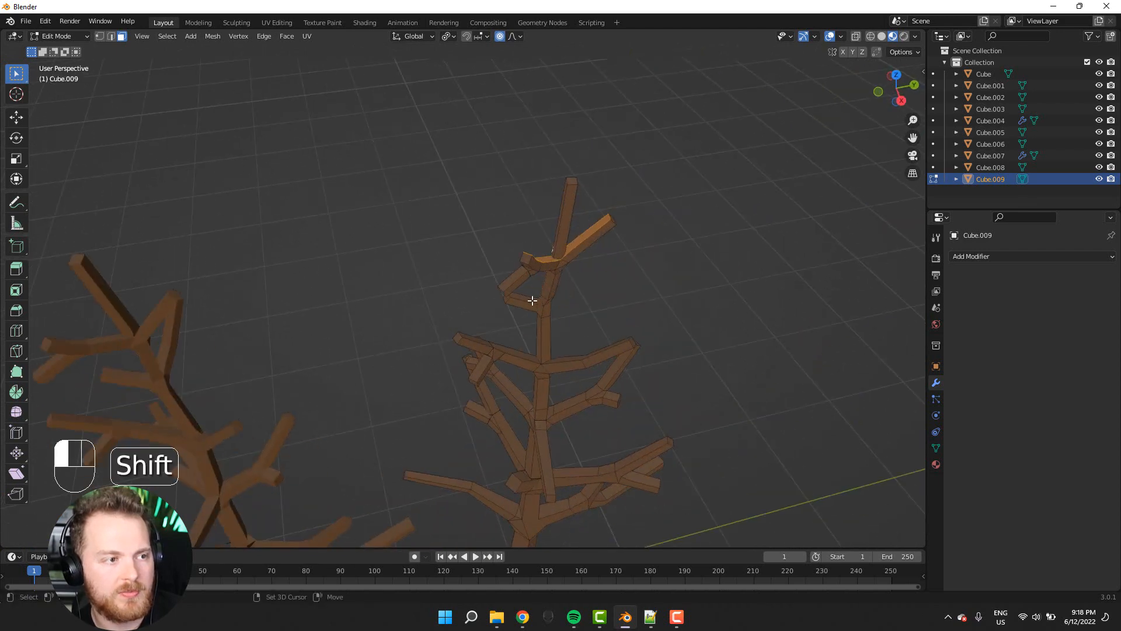
middle_drag(512, 348, 464, 360)
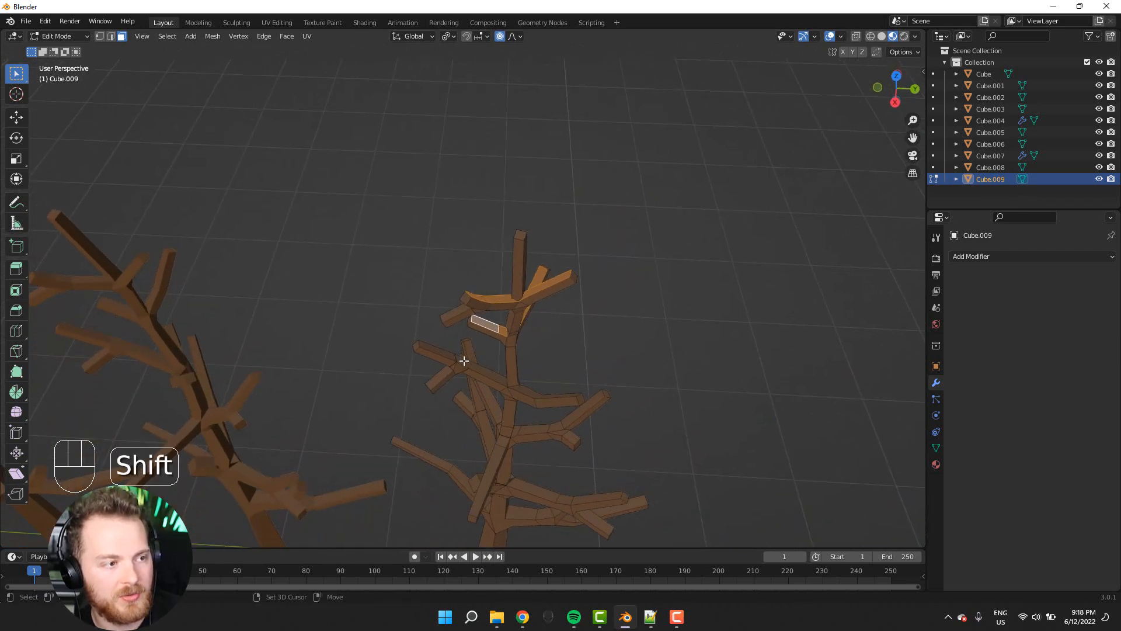
- Add the upward-facing faces of the upper mid-height branches all around the trunk to the selection
shift+click(446, 354)
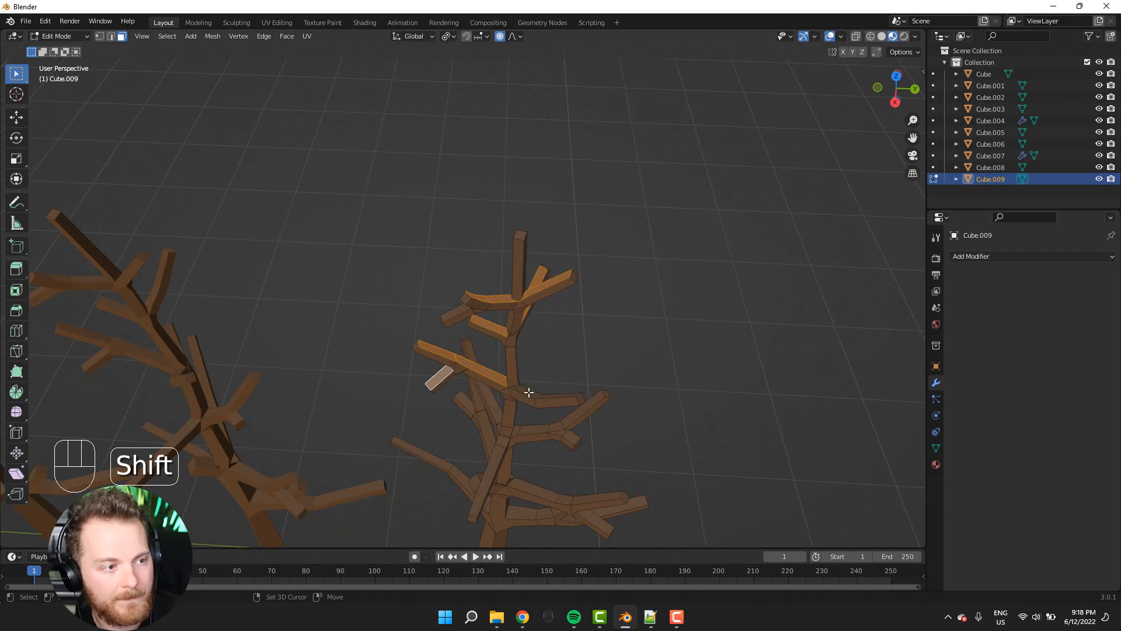
middle_drag(557, 399, 361, 382)
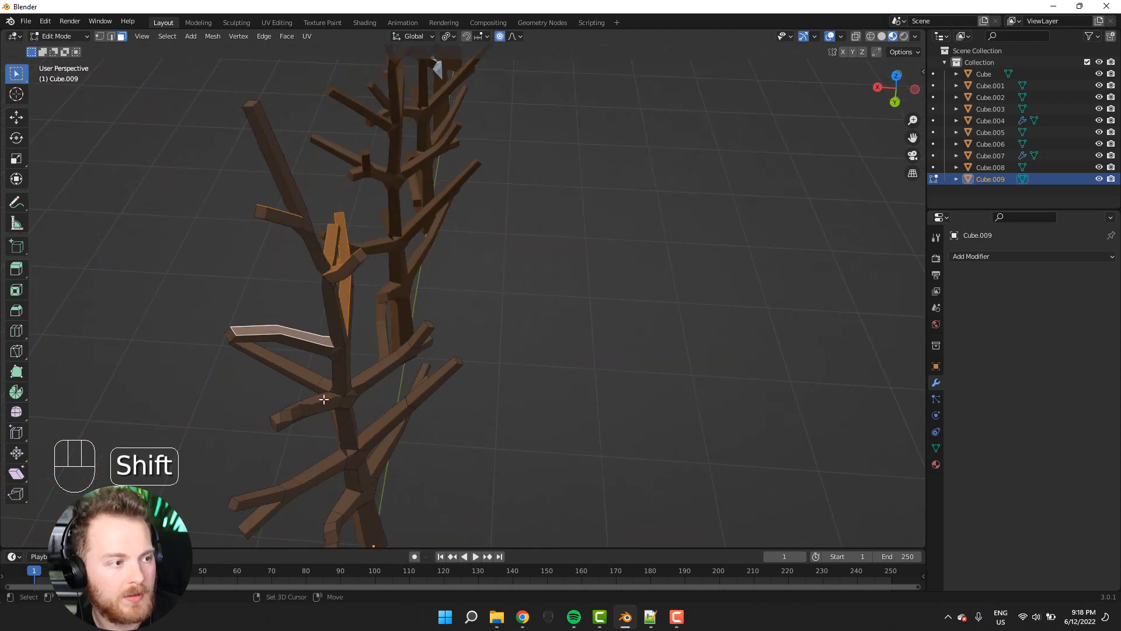
shift+click(294, 408)
middle_drag(293, 408, 540, 479)
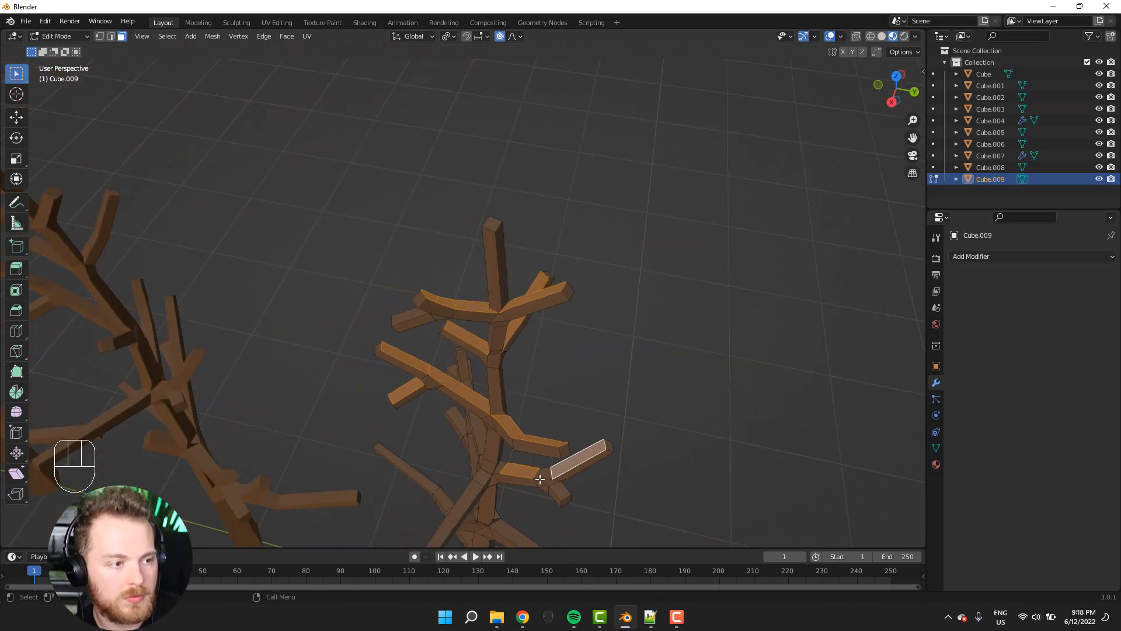
- Add the upper faces of the long straight branch, the lowest twigless branch and a forked mid-height branch to the selection
shift+click(470, 495)
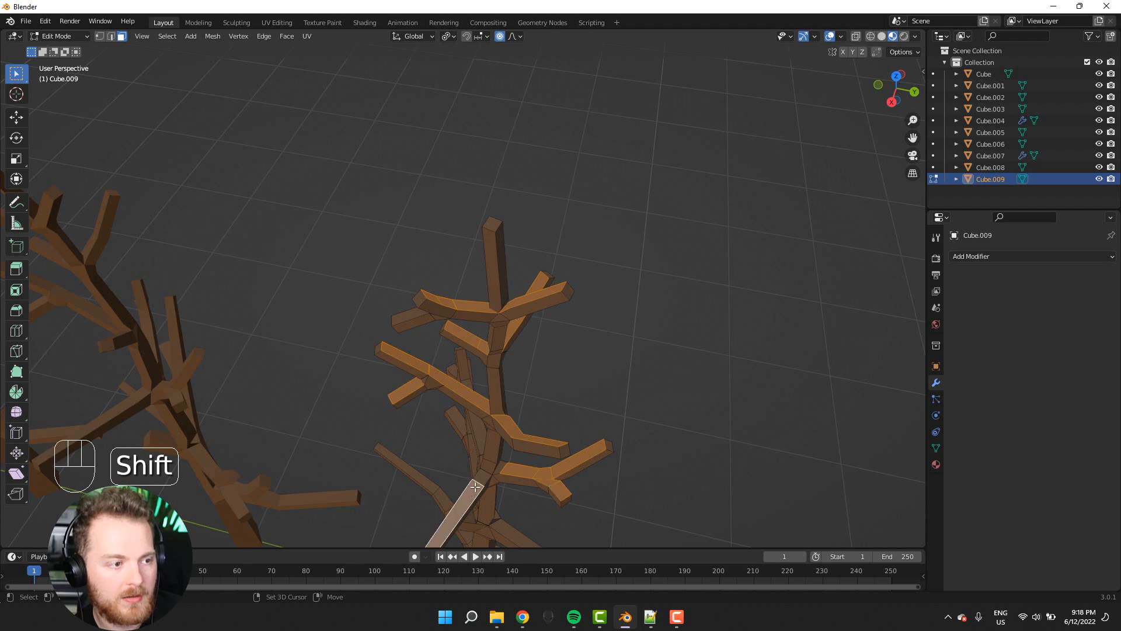
shift+click(482, 476)
shift+middle_drag(434, 484, 549, 328)
shift+click(461, 410)
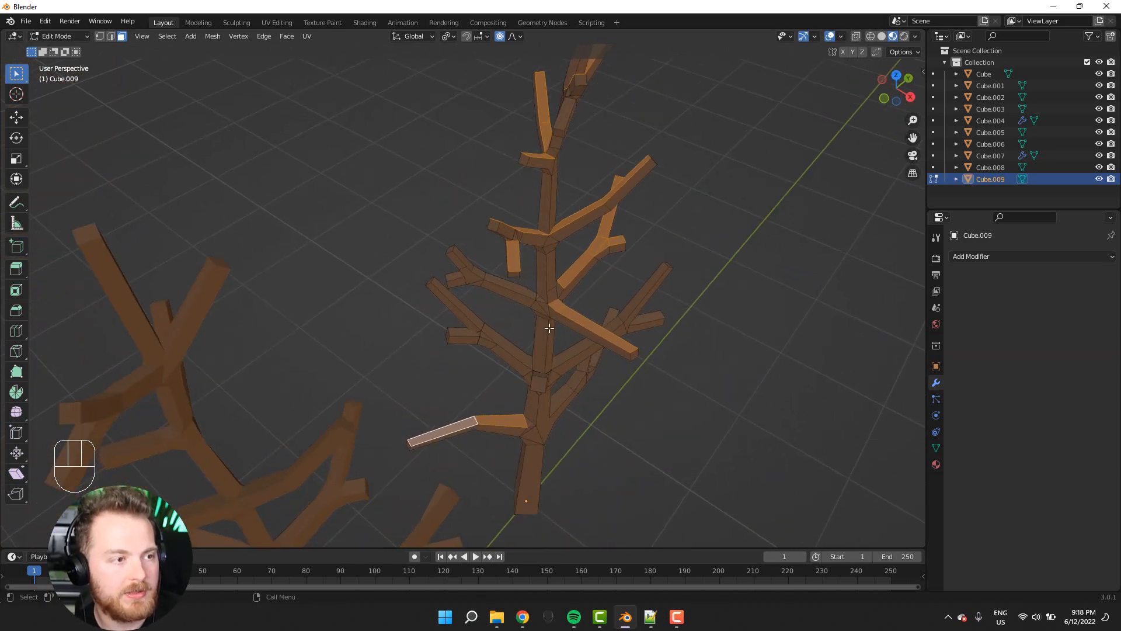
shift+click(518, 291)
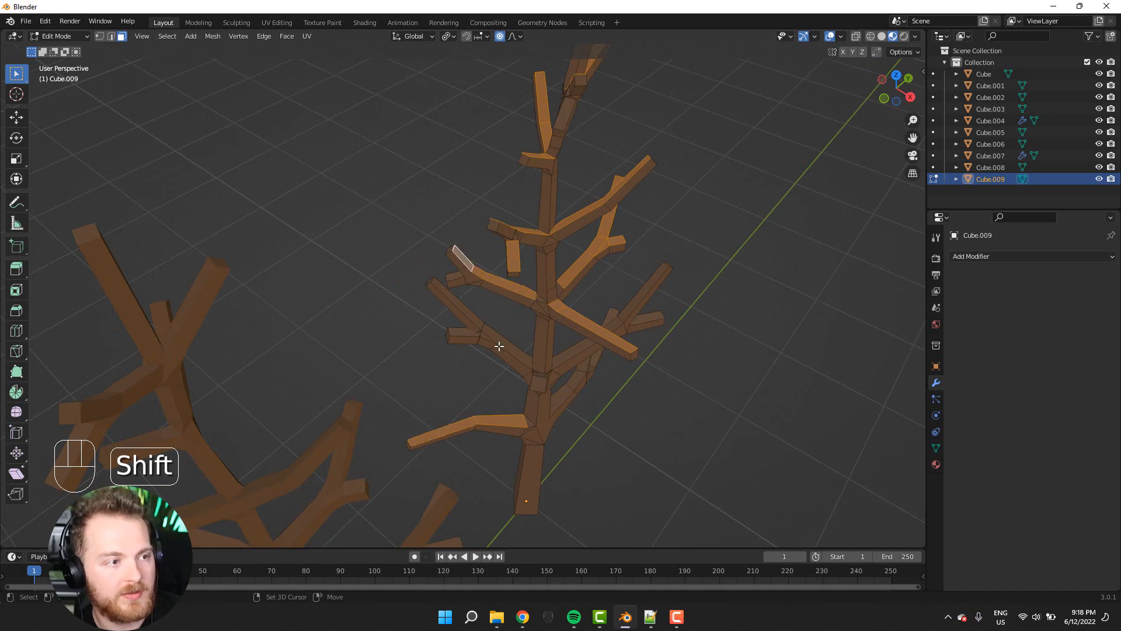
- Add the upper faces of the next lower forked branch and its short twig, undoing wrongly selected faces
key(ctrl+z)
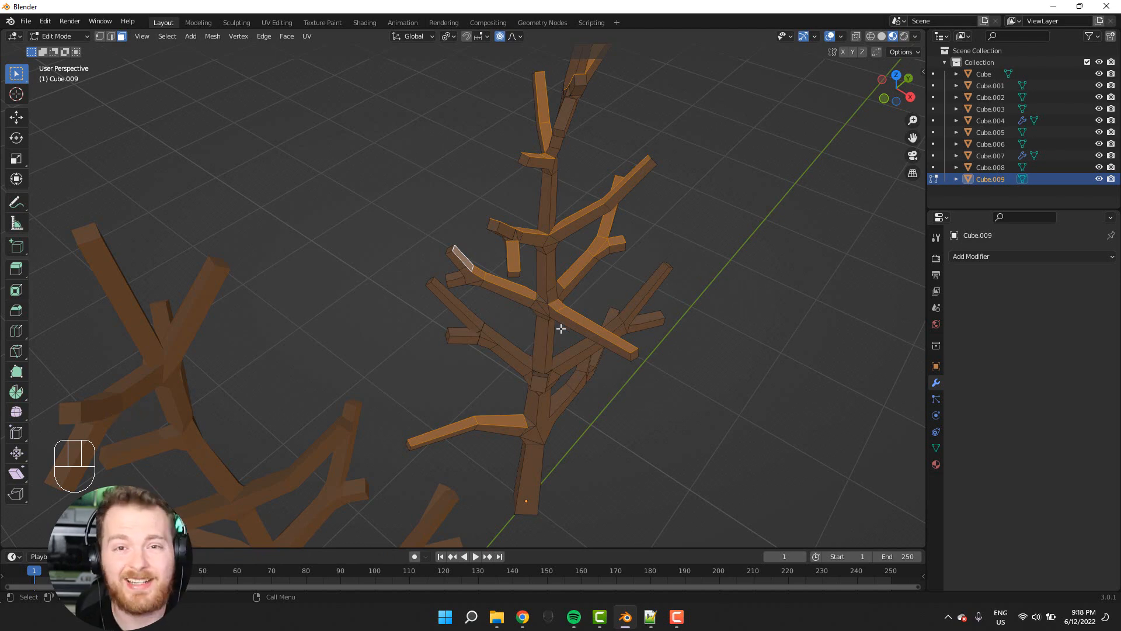
shift+click(473, 324)
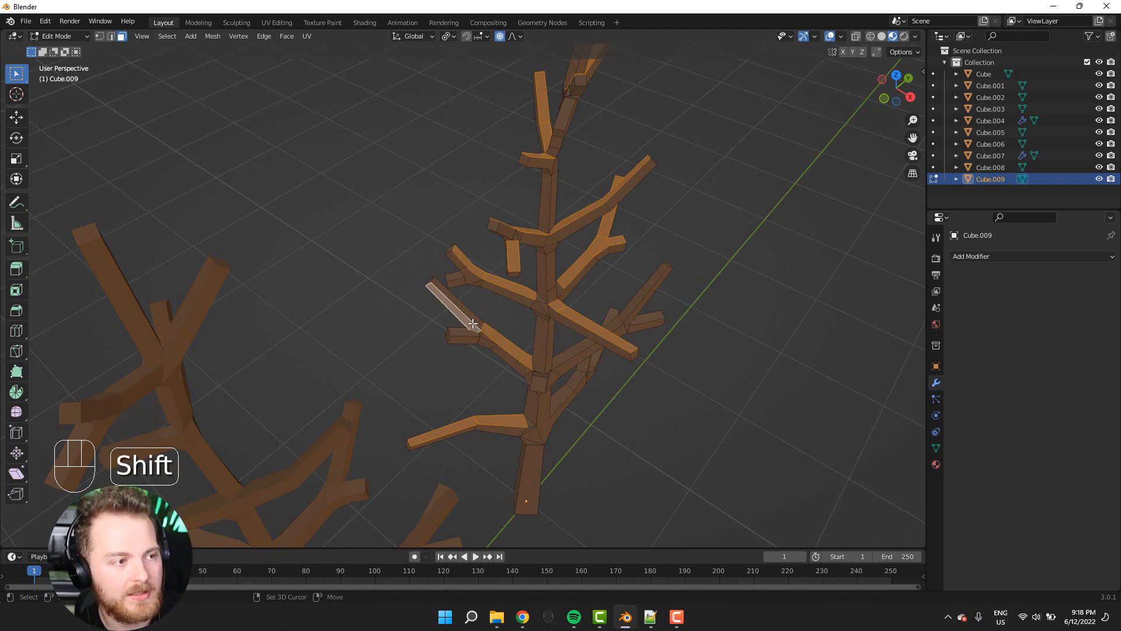
key(ctrl+z)
shift+click(462, 333)
middle_drag(461, 334, 501, 326)
scroll(500, 333, up, 3)
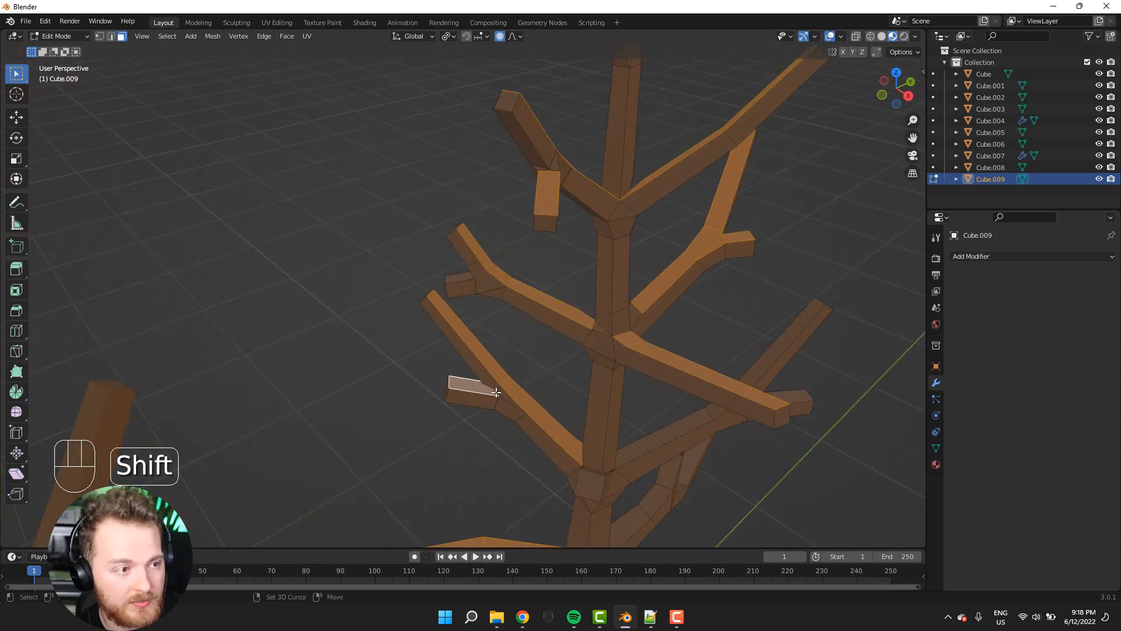
shift+click(495, 392)
key(ctrl+z)
key(ctrl+z)
middle_drag(516, 450, 498, 462)
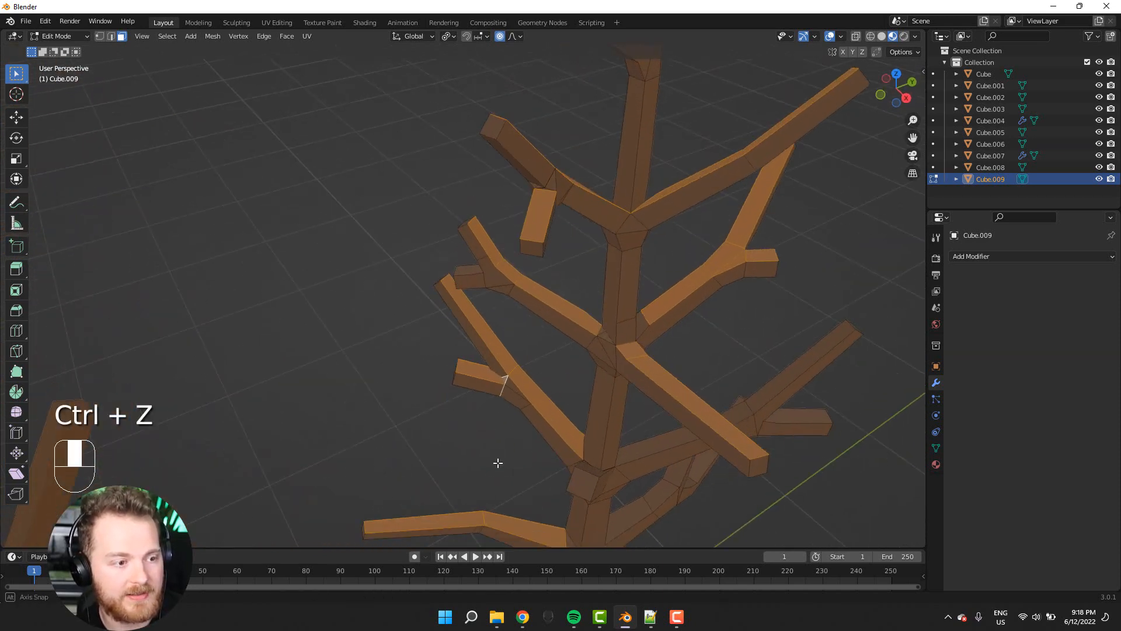
key(ctrl+z)
- Add the upper faces of the lowest forked branch's inner part and the inner segment of the branch above it
scroll(498, 463, down, 3)
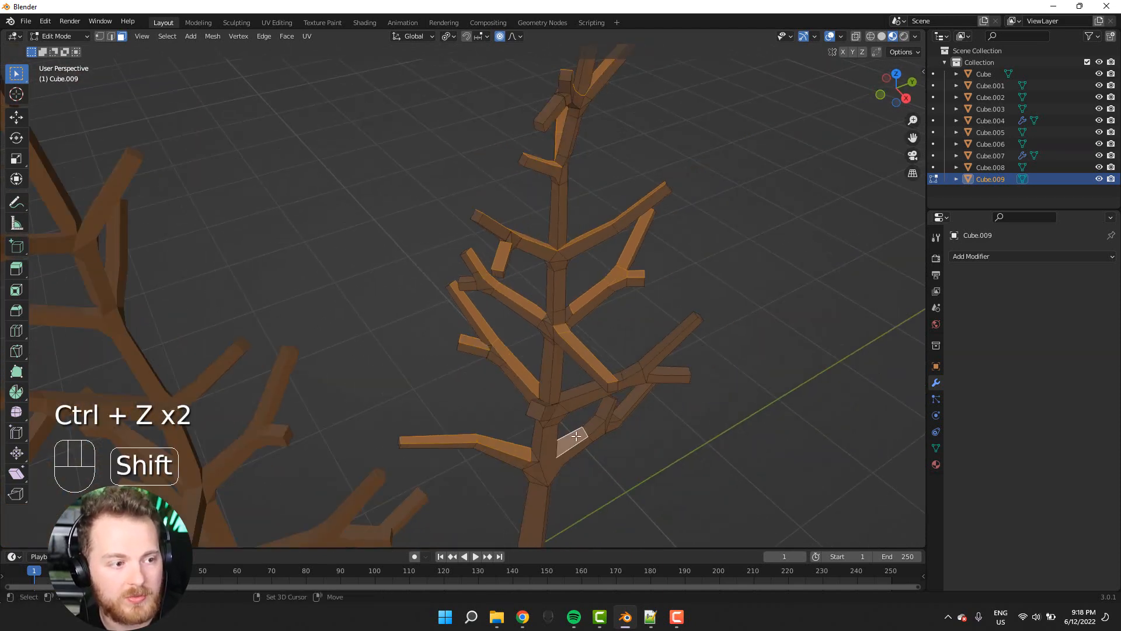
middle_drag(600, 411, 627, 510)
shift+click(592, 456)
middle_drag(564, 465, 440, 384)
scroll(442, 386, up, 3)
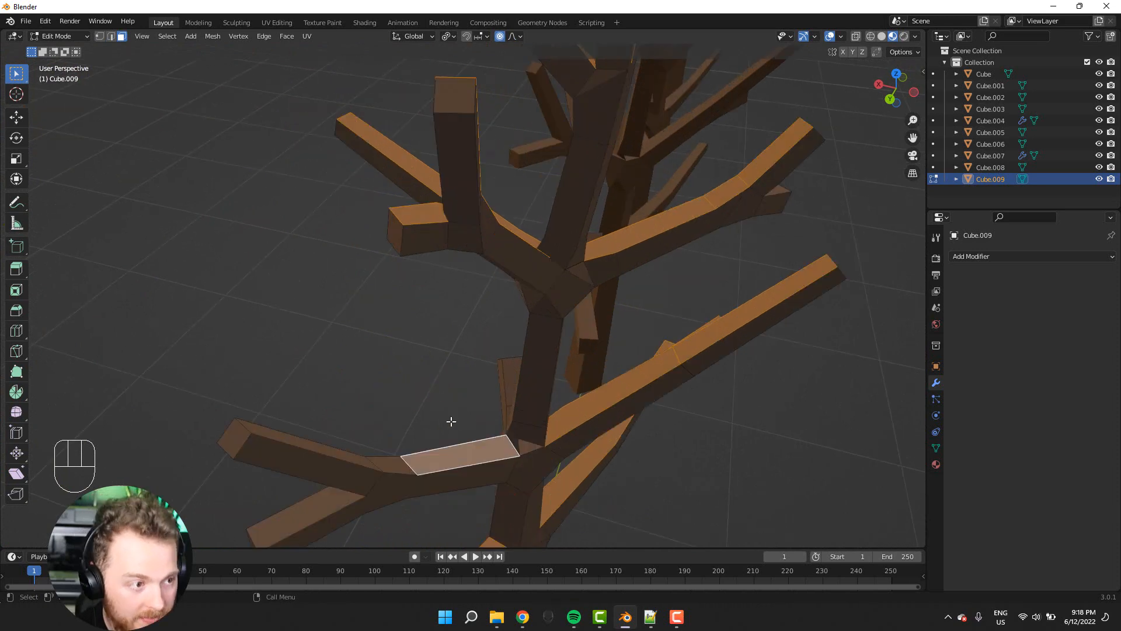
- Add the remaining upper faces of the second-lowest forked branch, including its bend, outer segment and twig
middle_drag(452, 422, 586, 364)
shift+click(592, 321)
shift+click(663, 294)
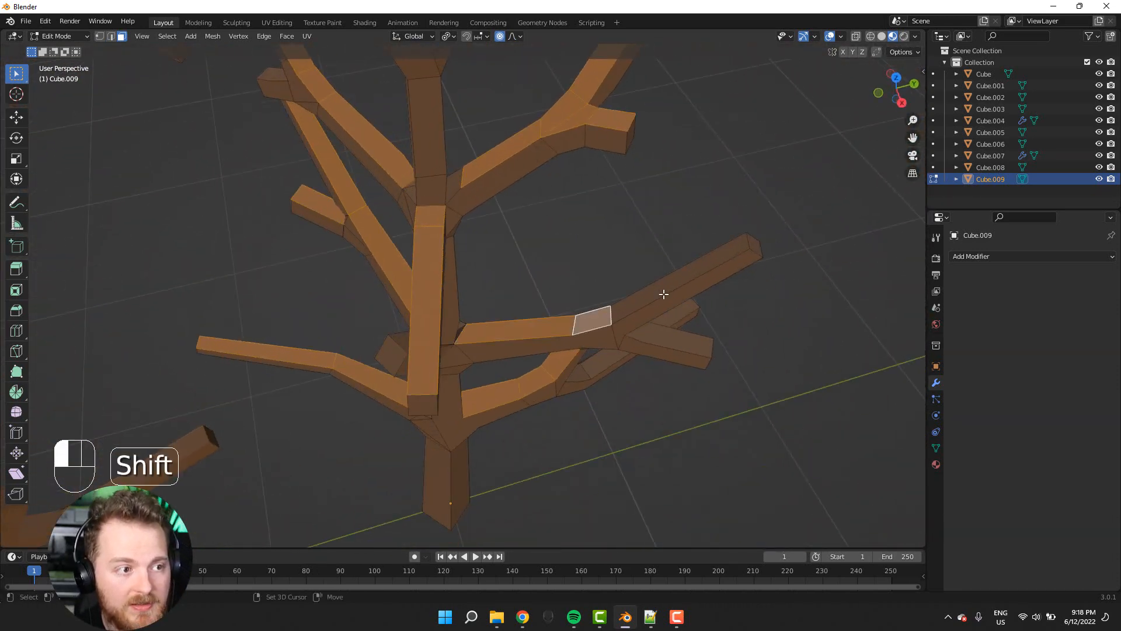
middle_drag(602, 265, 630, 339)
shift+click(664, 411)
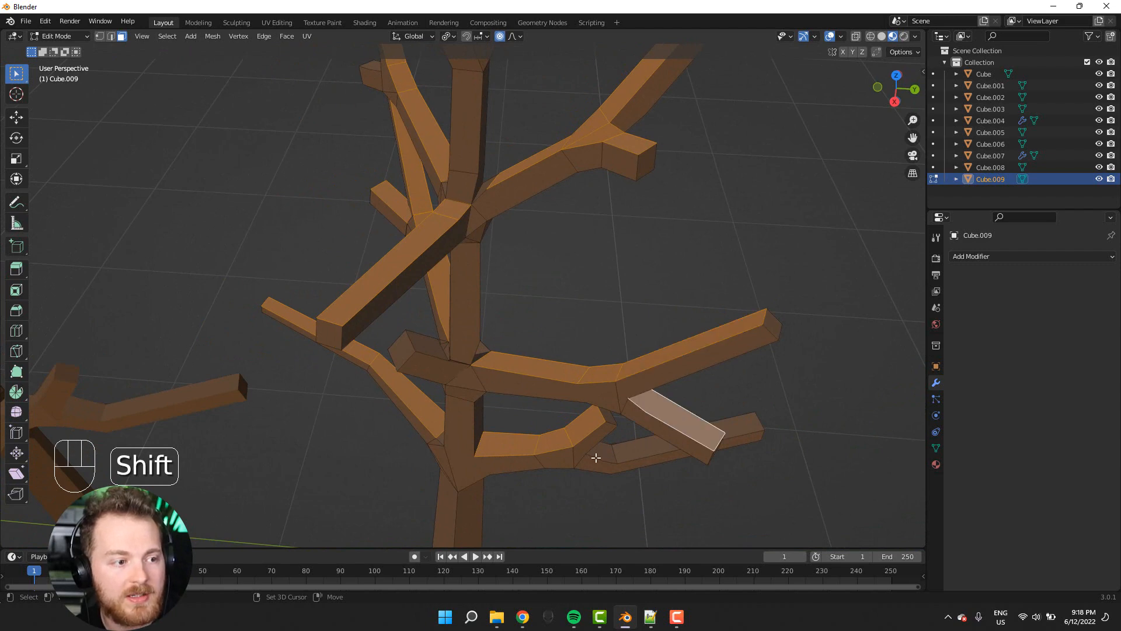
- Extend the selection over the upper faces of the lowest forked branch's bend and long outer segment
shift+click(597, 456)
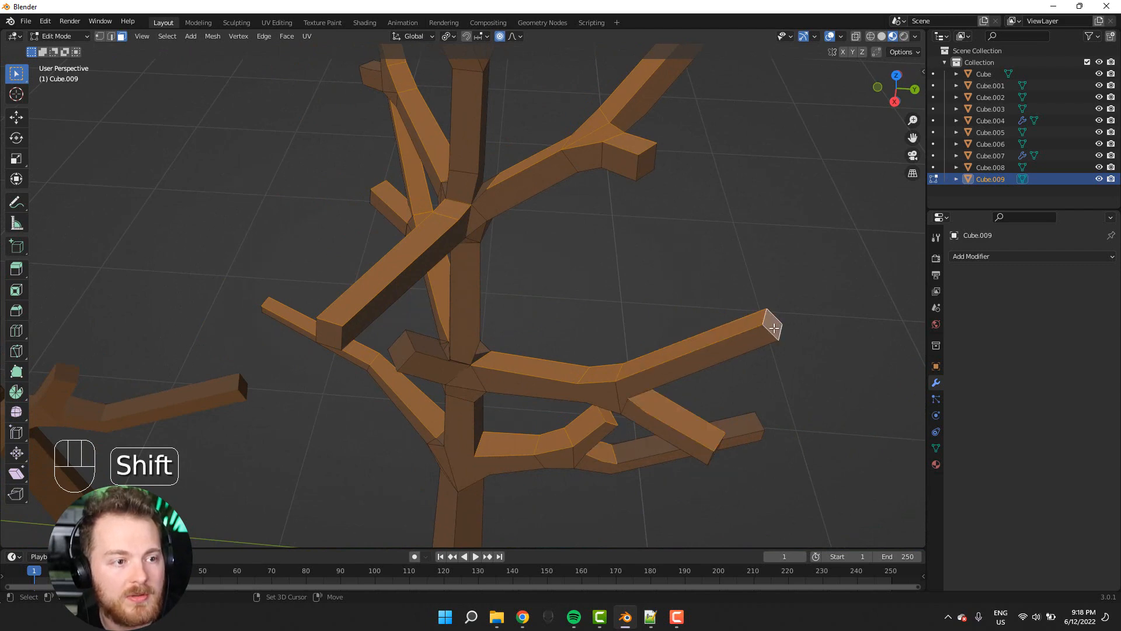
scroll(774, 328, down, 4)
middle_drag(666, 350, 594, 360)
shift+click(613, 454)
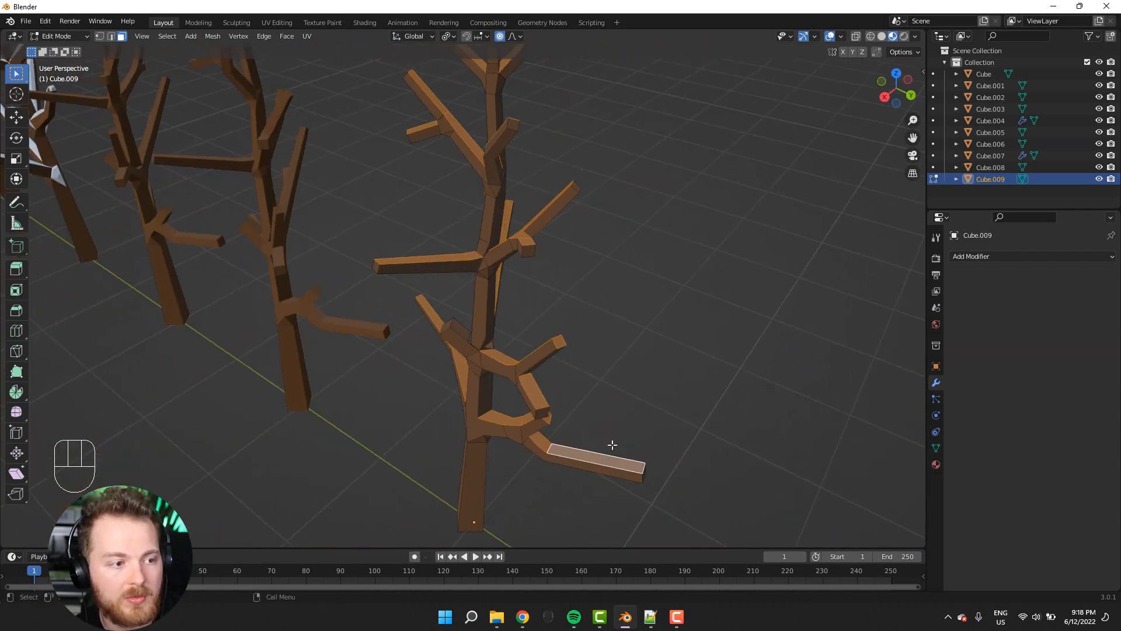
- Add a second material slot with the existing Snow material and assign it to the selected upper branch faces
middle_drag(613, 447, 519, 271)
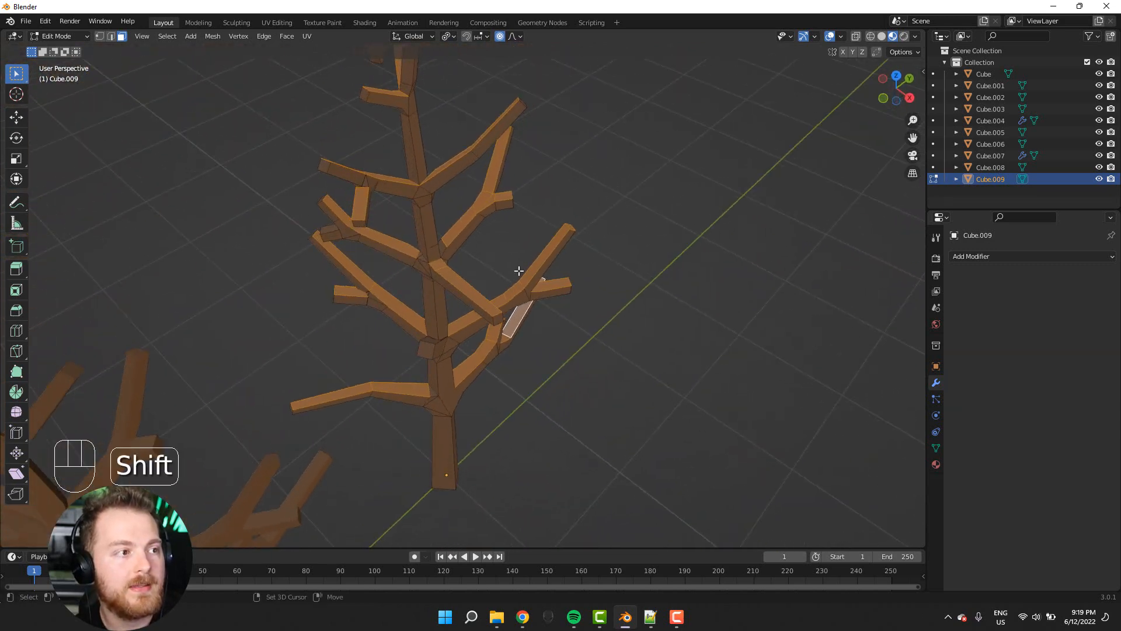
middle_drag(305, 194, 495, 267)
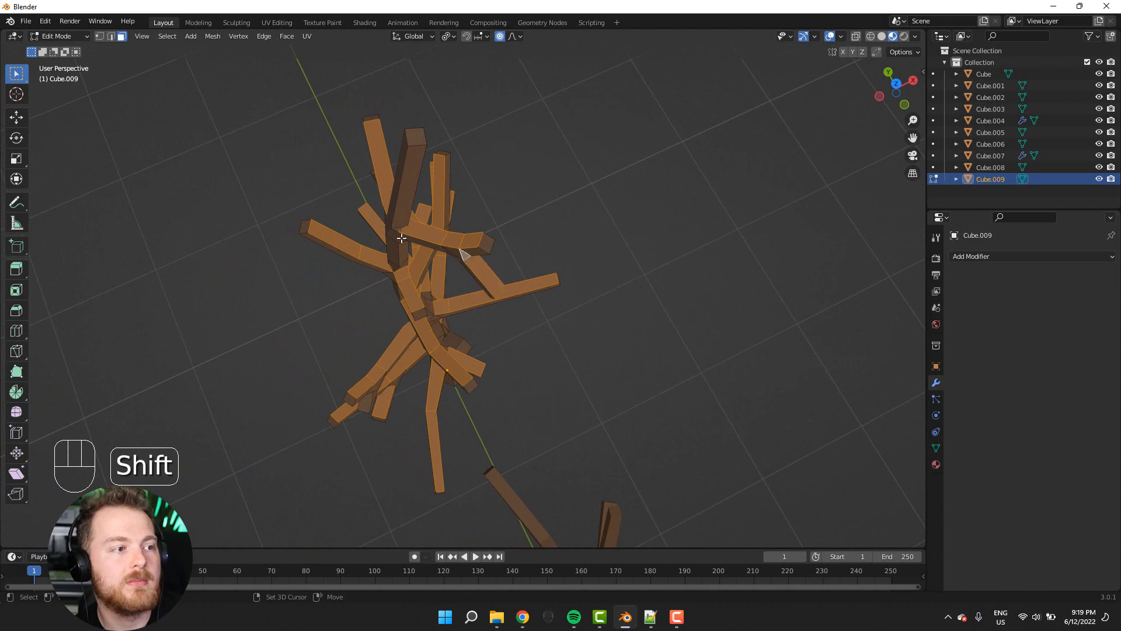
middle_drag(278, 193, 484, 178)
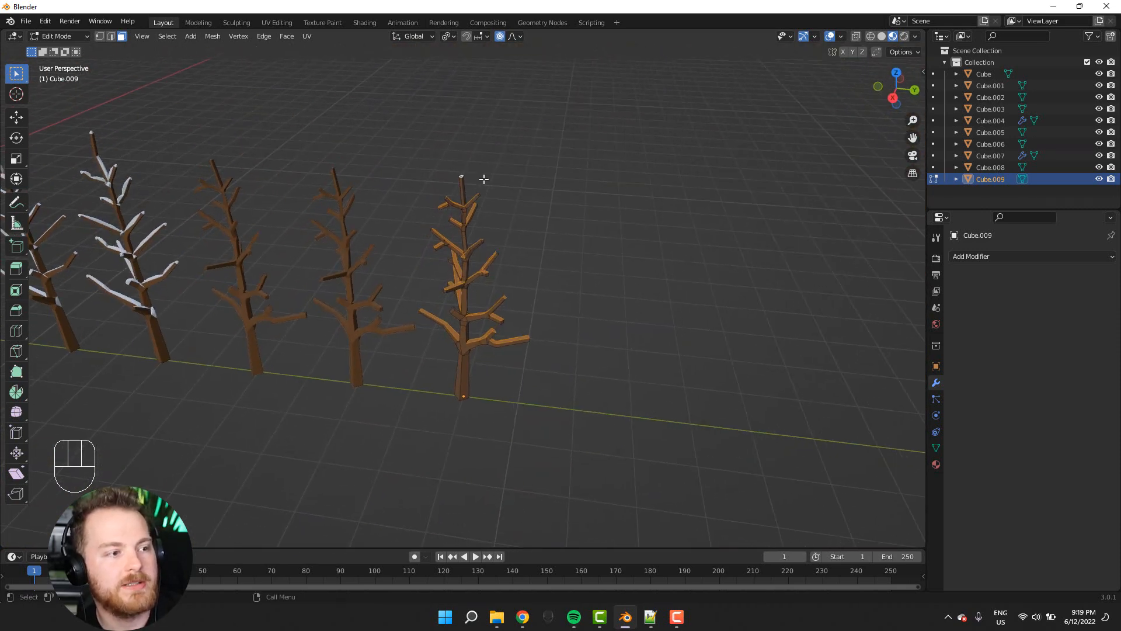
click(937, 464)
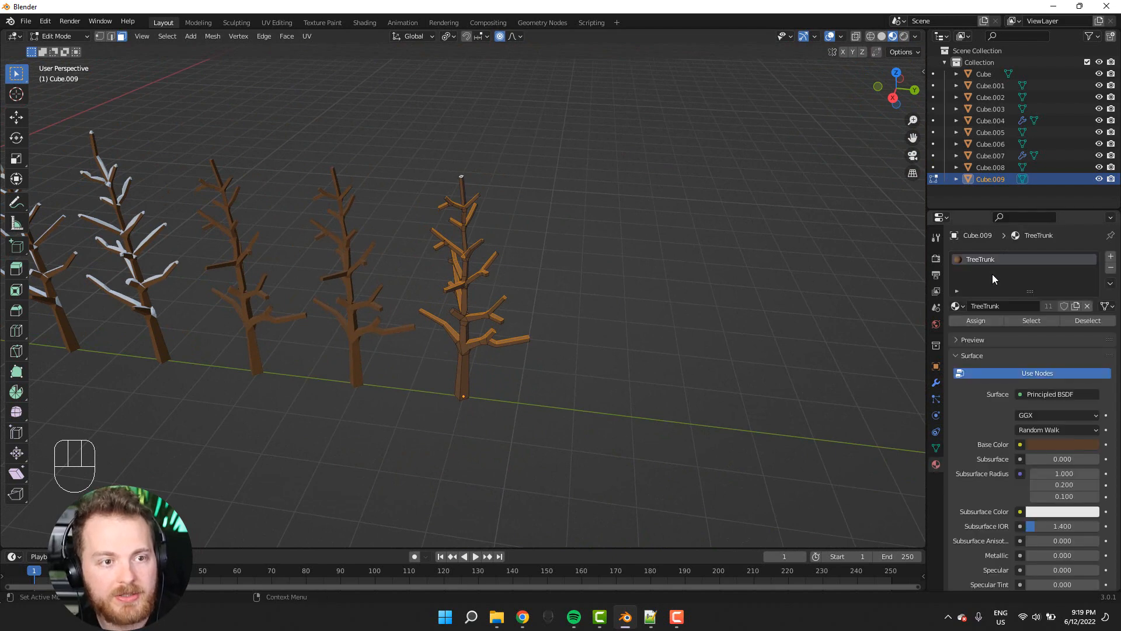
click(1109, 259)
click(956, 329)
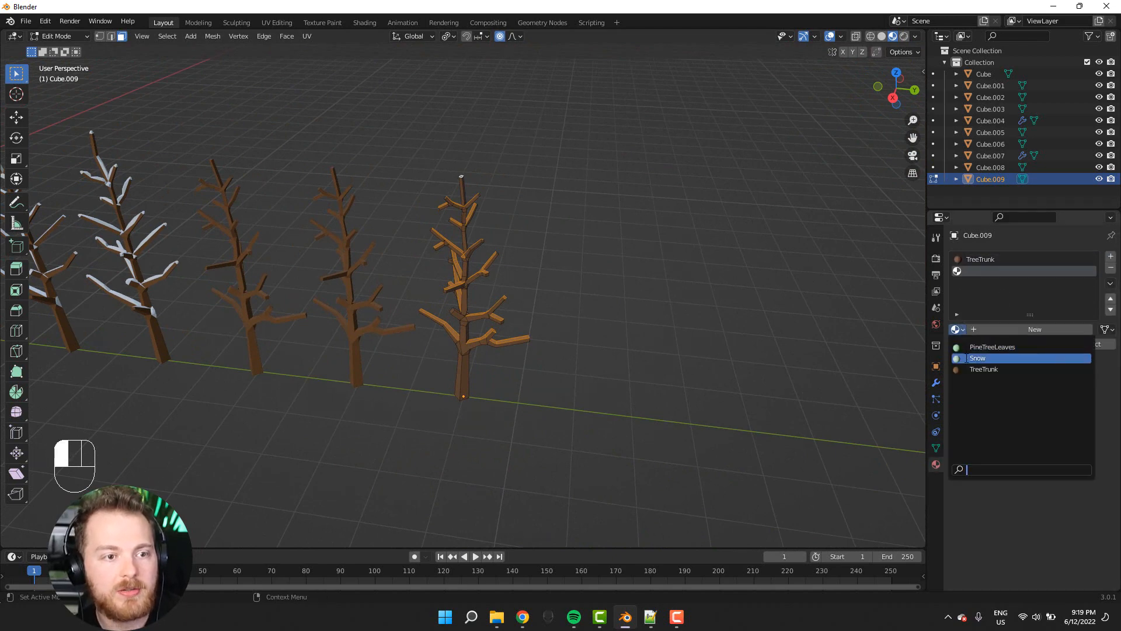
click(974, 350)
middle_drag(596, 371, 566, 407)
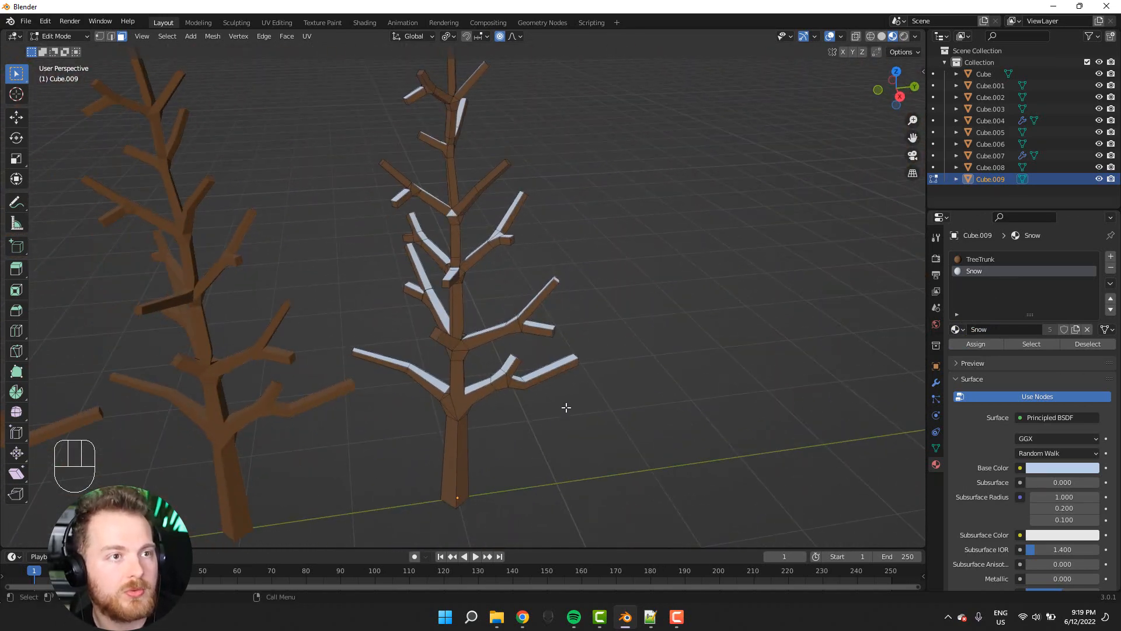
- Turn on the Face Orientation overlay and check the trees for reversed faces
click(841, 36)
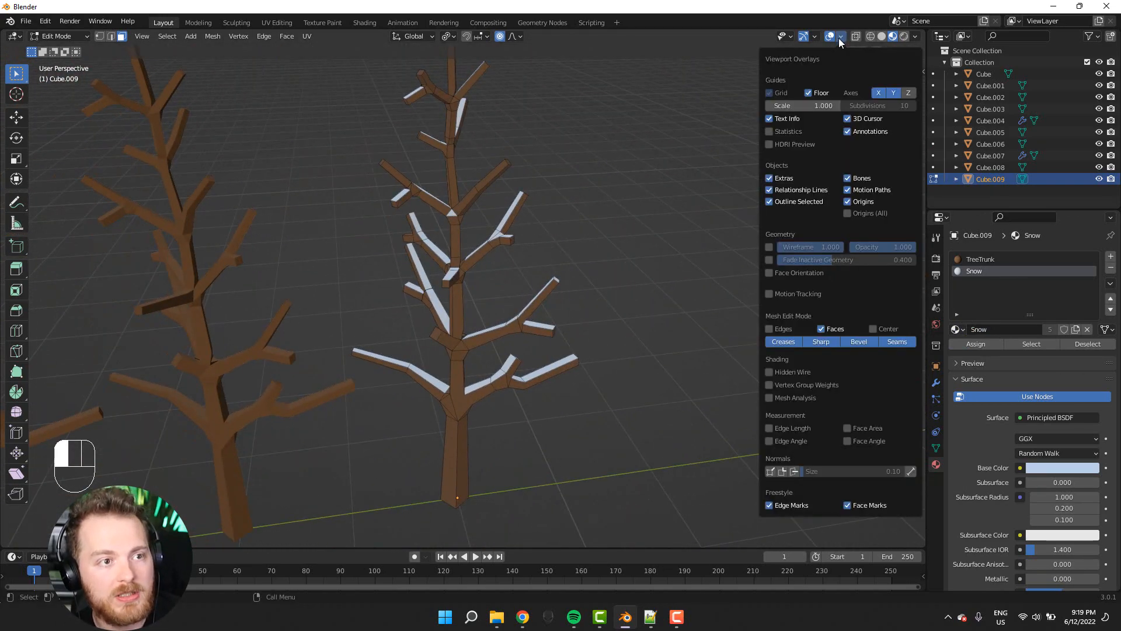
click(766, 273)
mouse_move(656, 351)
middle_down()
mouse_move(512, 396)
mouse_move(431, 358)
mouse_move(438, 315)
mouse_move(408, 394)
mouse_move(708, 320)
mouse_move(648, 338)
mouse_move(652, 364)
middle_up()
shift+middle_drag(671, 468, 584, 305)
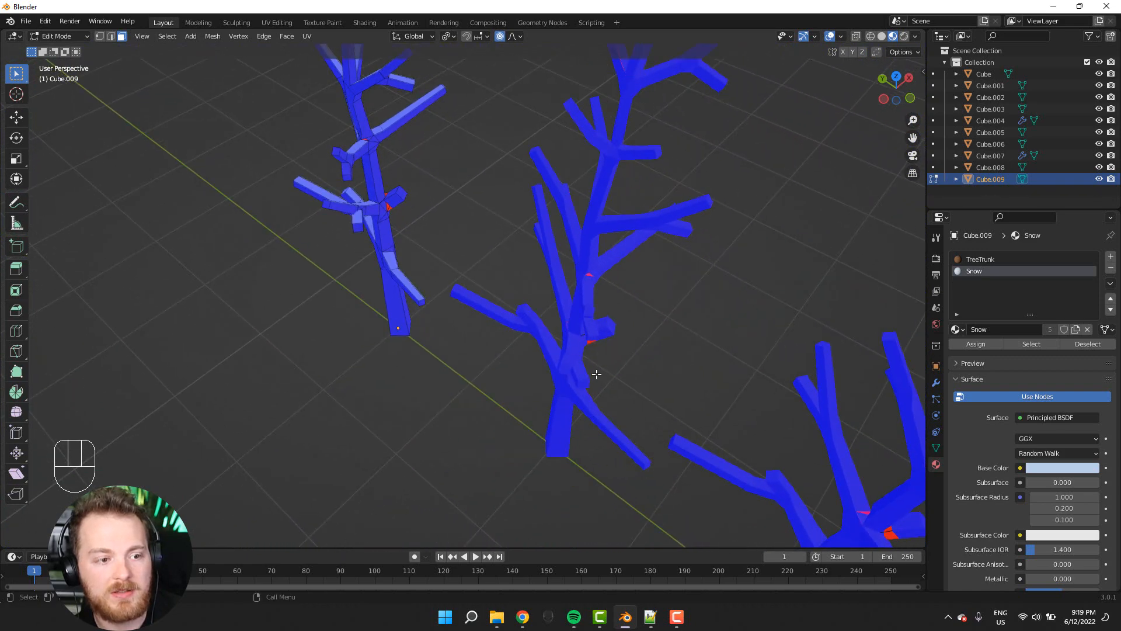
middle_drag(775, 465, 613, 432)
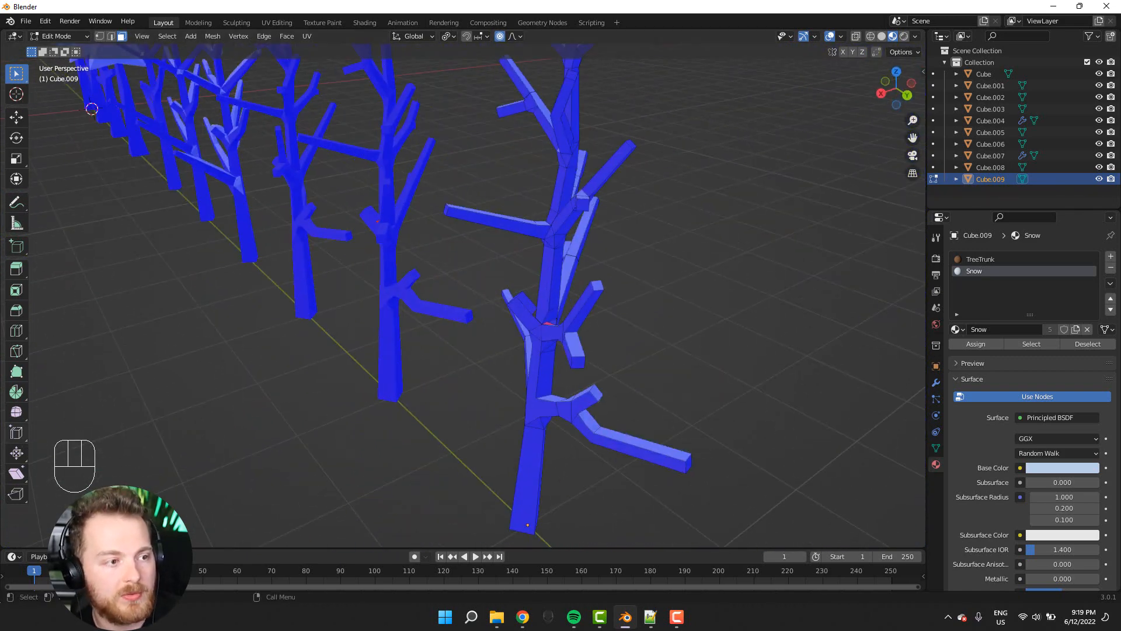
middle_drag(124, 315, 236, 352)
- Select the entire mesh of the snowy tree copy and recalculate its normals to the outside
key(a)
middle_drag(480, 377, 493, 399)
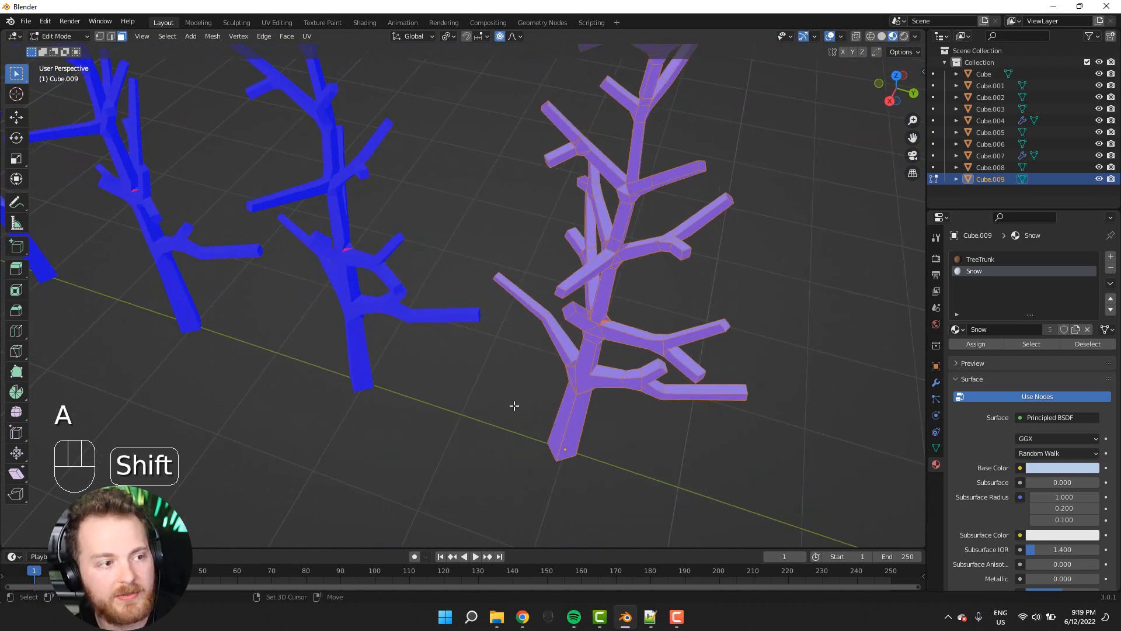
key(shift+n)
middle_drag(521, 411, 613, 341)
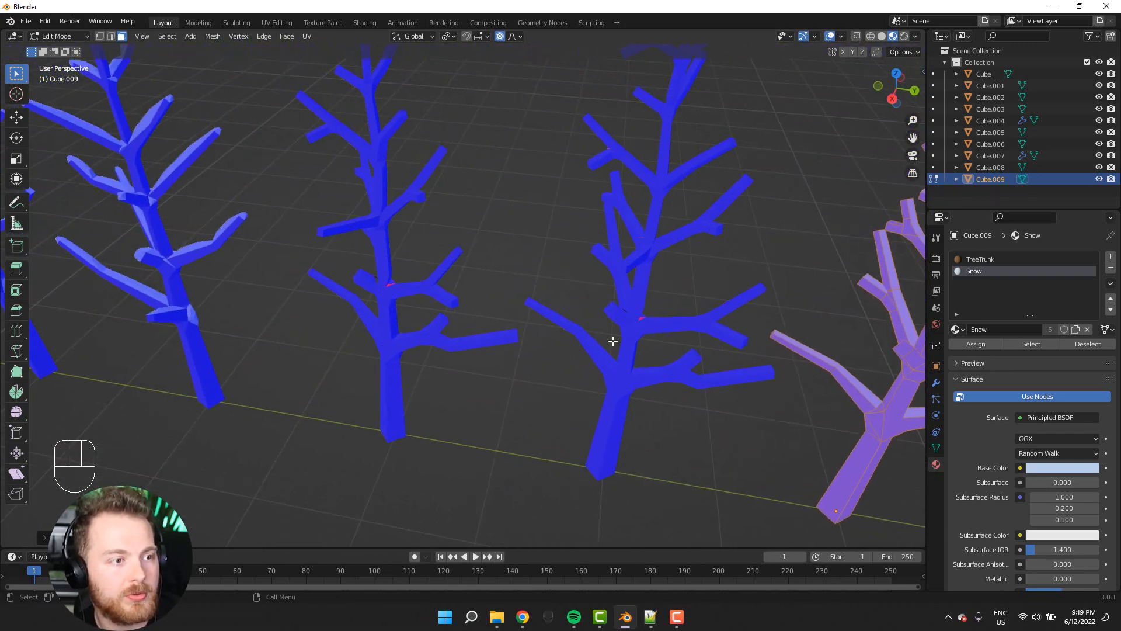
- Examine the reversed areas where the branches meet the trunk, selecting the small triangular face at the joint
click(613, 340)
shift+middle_drag(804, 414, 508, 339)
scroll(544, 332, up, 4)
middle_drag(665, 290, 557, 308)
click(432, 359)
key(3)
click(437, 356)
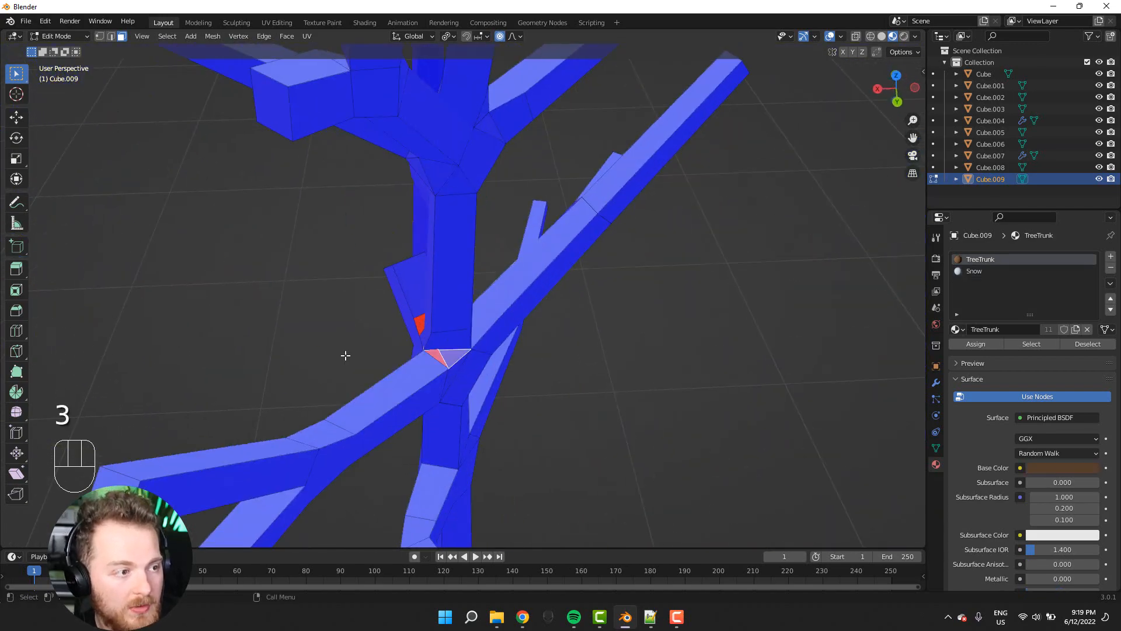
- Fill the small triangular gap between the short stub branch and the trunk with a face from its bordering edges
middle_drag(357, 359, 438, 345)
key(3)
click(483, 321)
scroll(551, 315, up, 3)
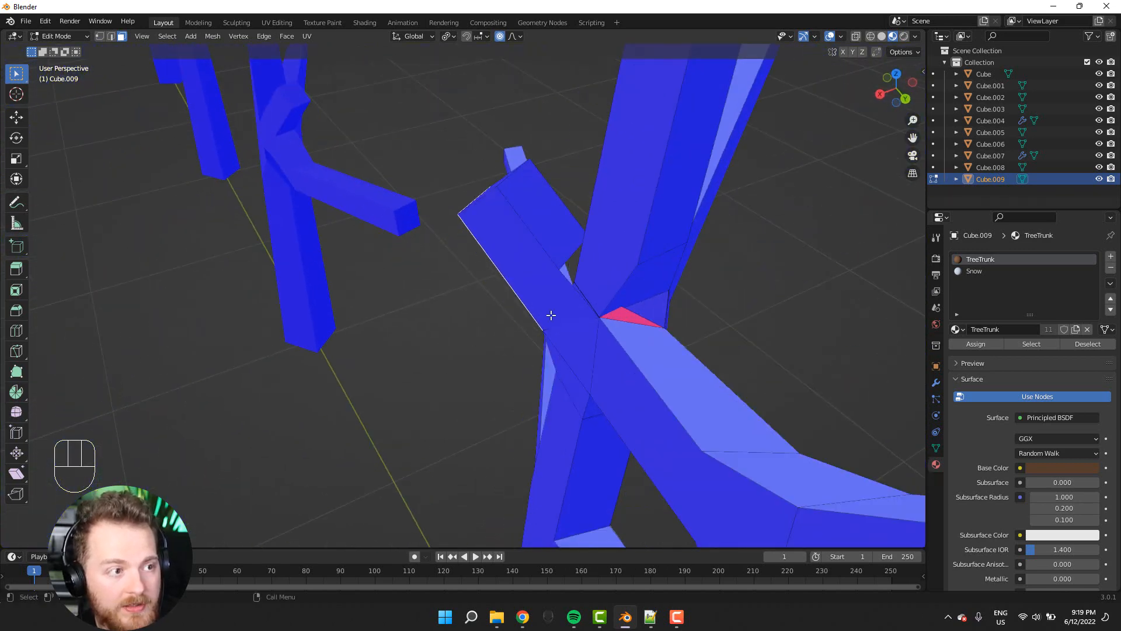
middle_drag(563, 304, 627, 336)
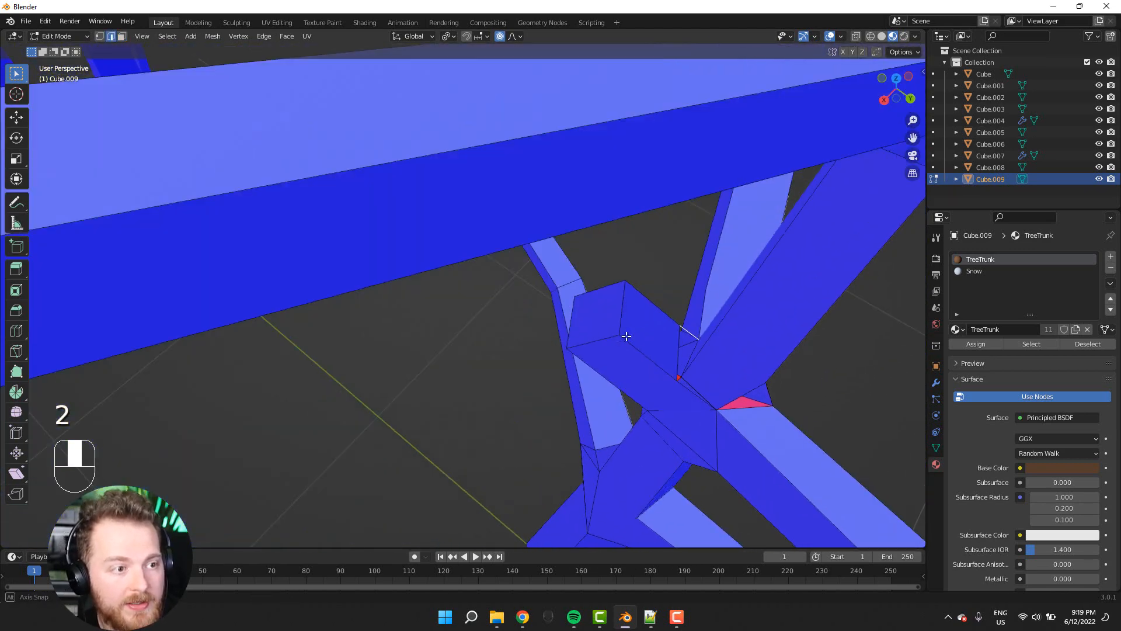
click(690, 351)
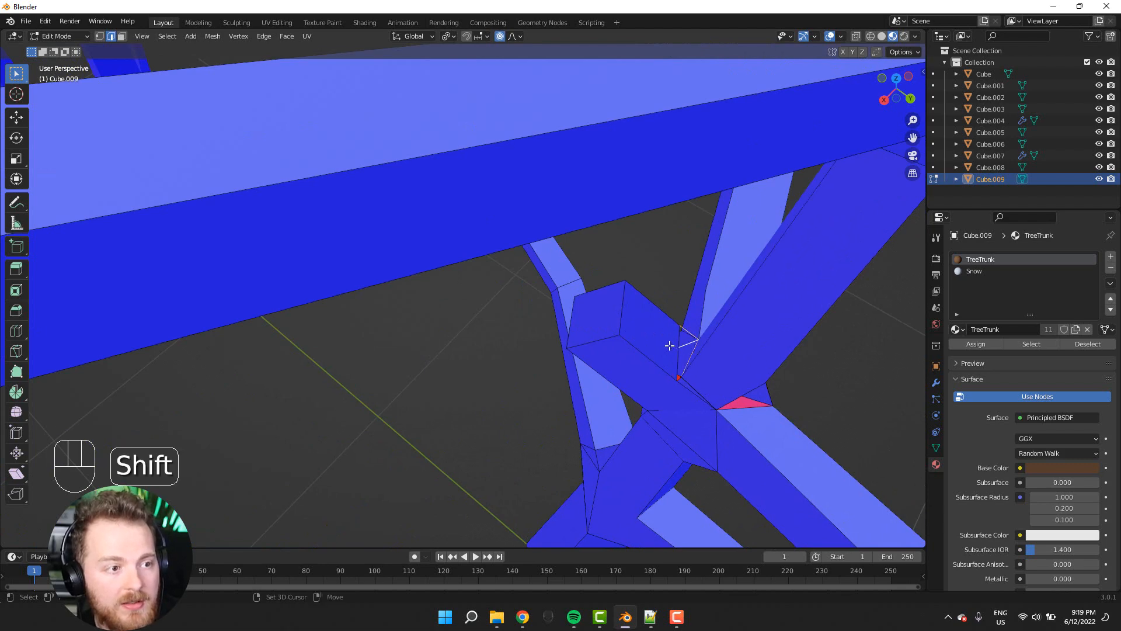
key(ctrl+z)
key(f)
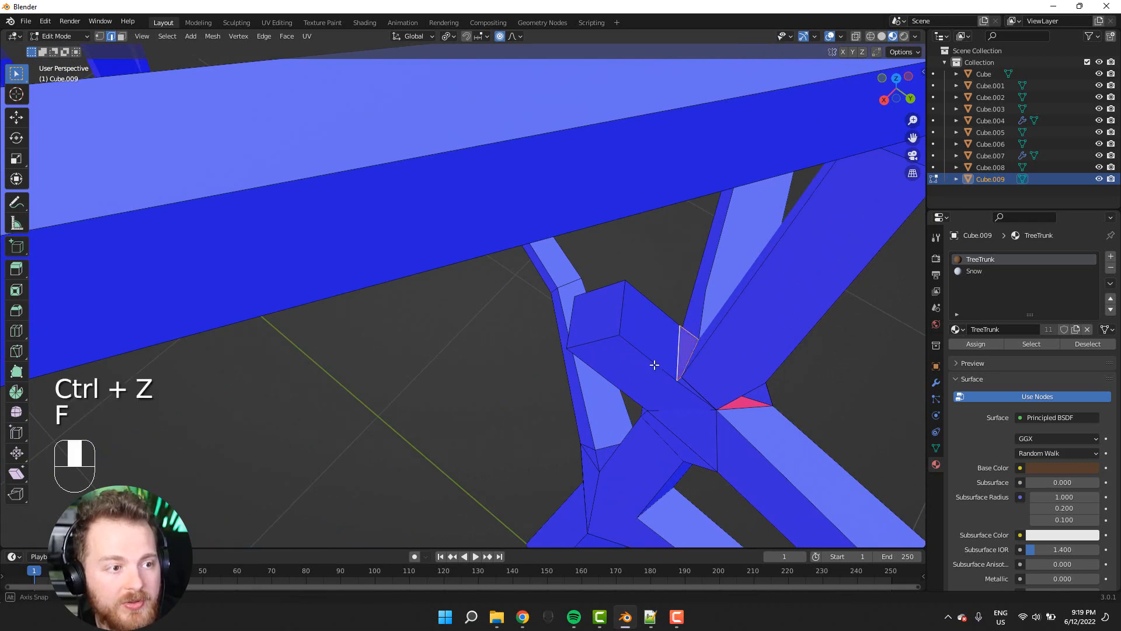
- Try to fill the larger hole on the rear of the stub branch's base and undo the fill
middle_drag(653, 368, 169, 343)
scroll(146, 257, down, 3)
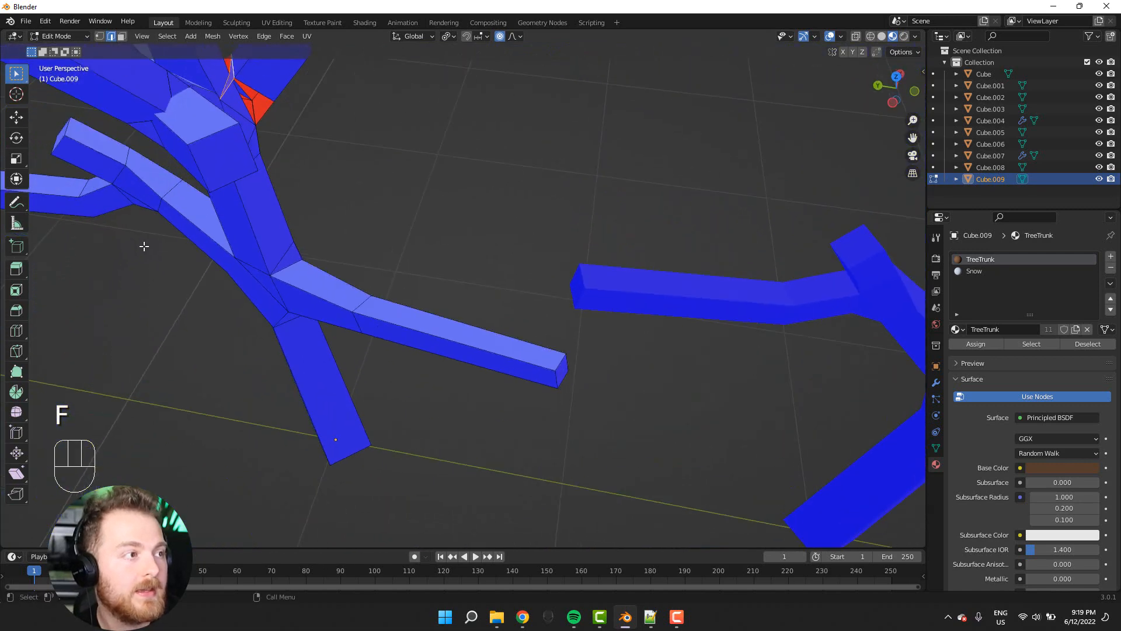
shift+middle_drag(142, 245, 255, 335)
scroll(255, 327, up, 3)
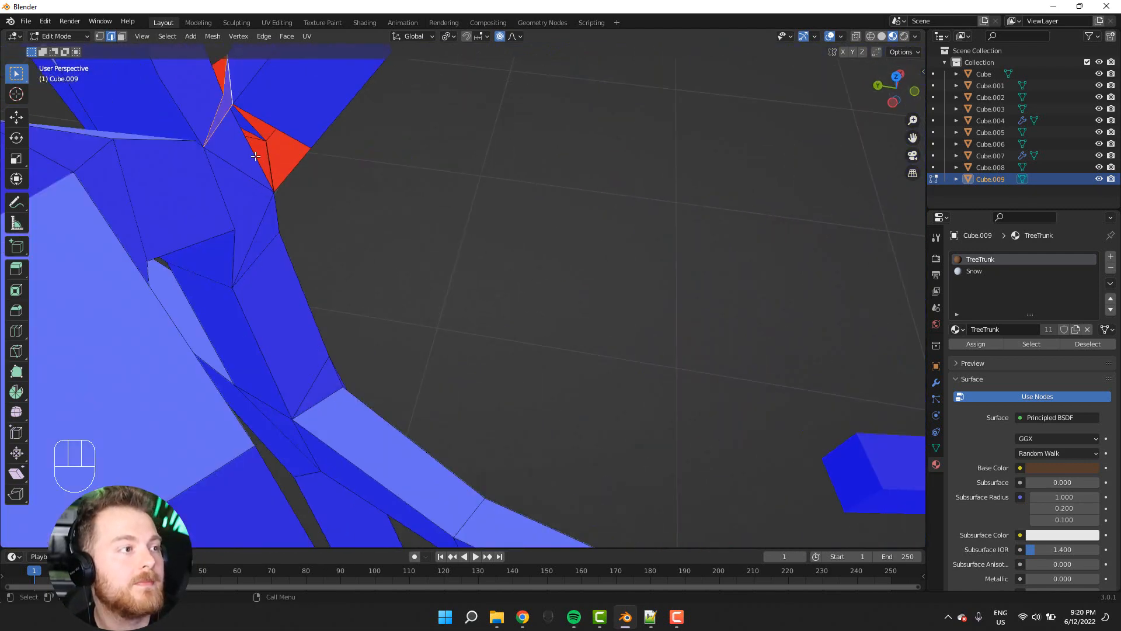
key(f)
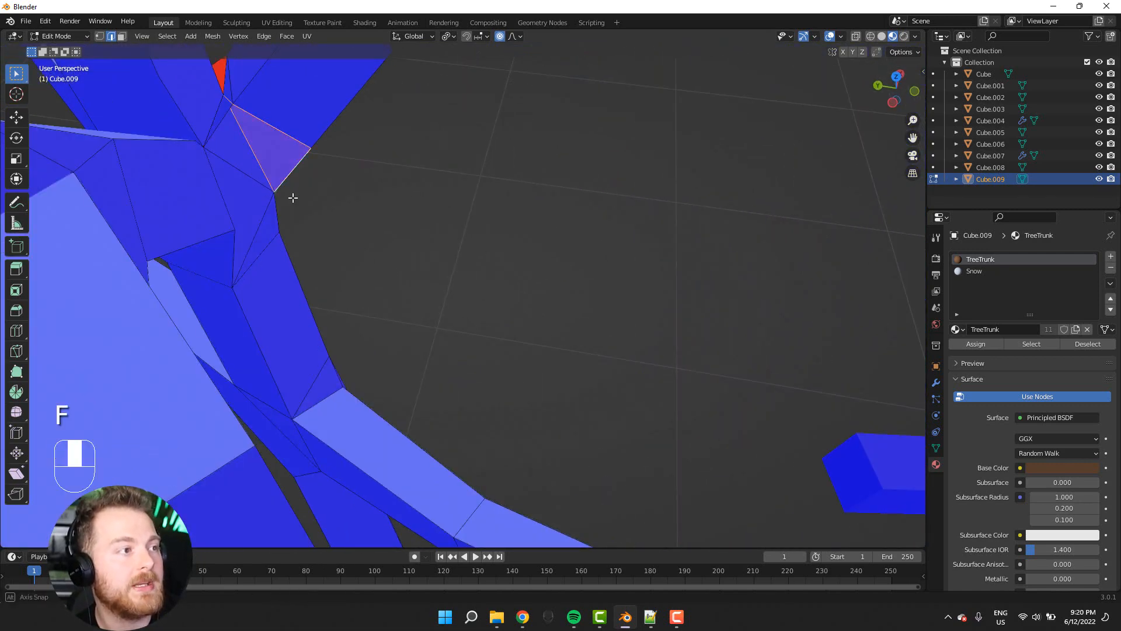
middle_drag(292, 193, 429, 278)
key(ctrl+z)
scroll(445, 256, up, 2)
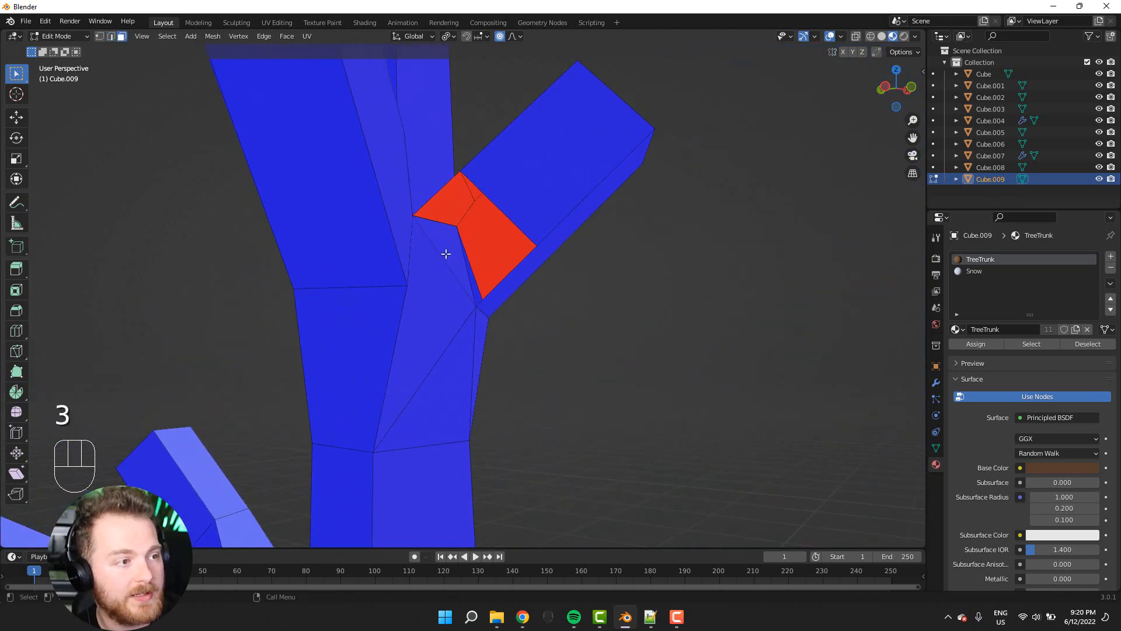
- Delete the narrow triangular trunk face beside the open base of the stub branch
shift+click(447, 254)
key(x)
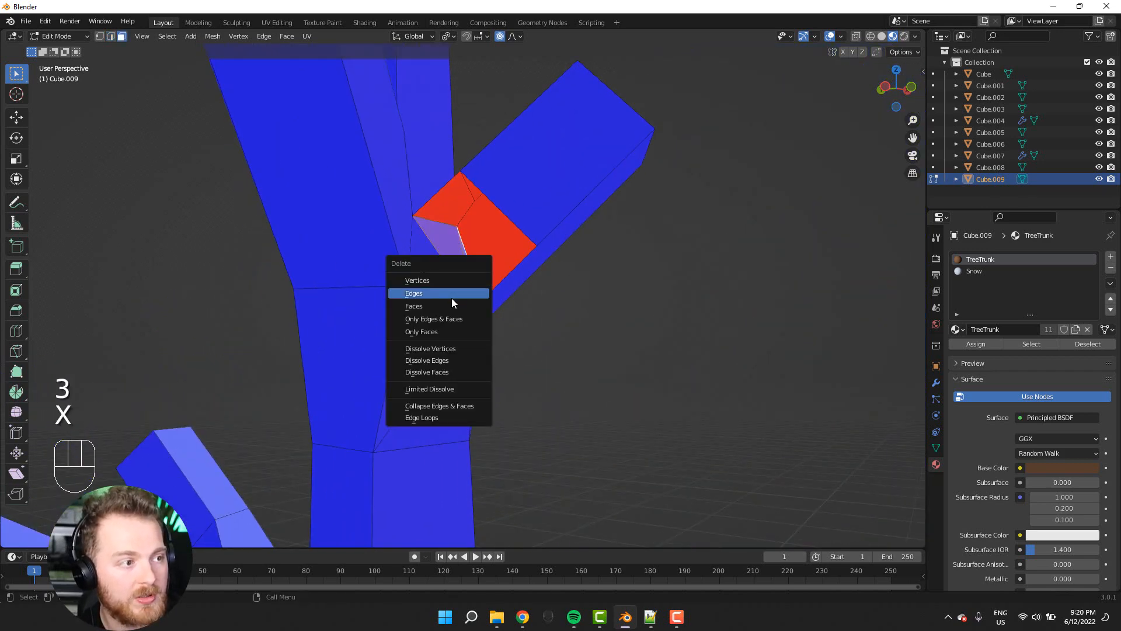
click(431, 305)
middle_drag(436, 254, 461, 214)
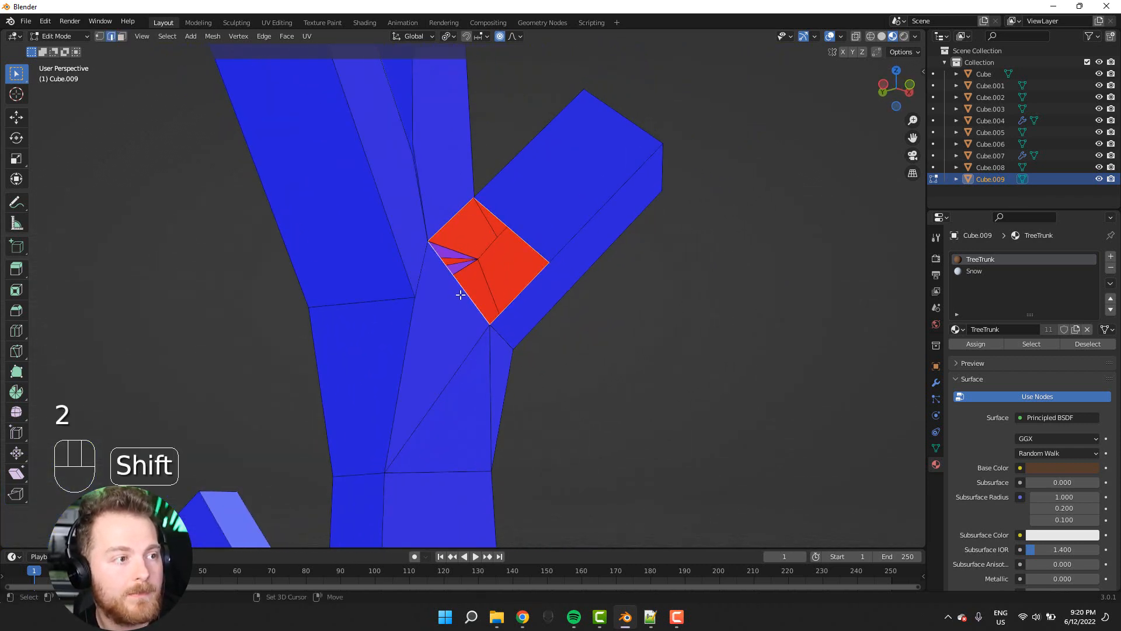
- Delete two further faces around the underside of the stub branch's open base
middle_drag(514, 285, 445, 411)
click(533, 349)
click(524, 370)
key(x)
click(523, 376)
click(494, 473)
key(x)
click(482, 473)
- Merge the loose trunk corner vertex with the neighbouring stub branch vertex using At Last
middle_drag(518, 206, 516, 306)
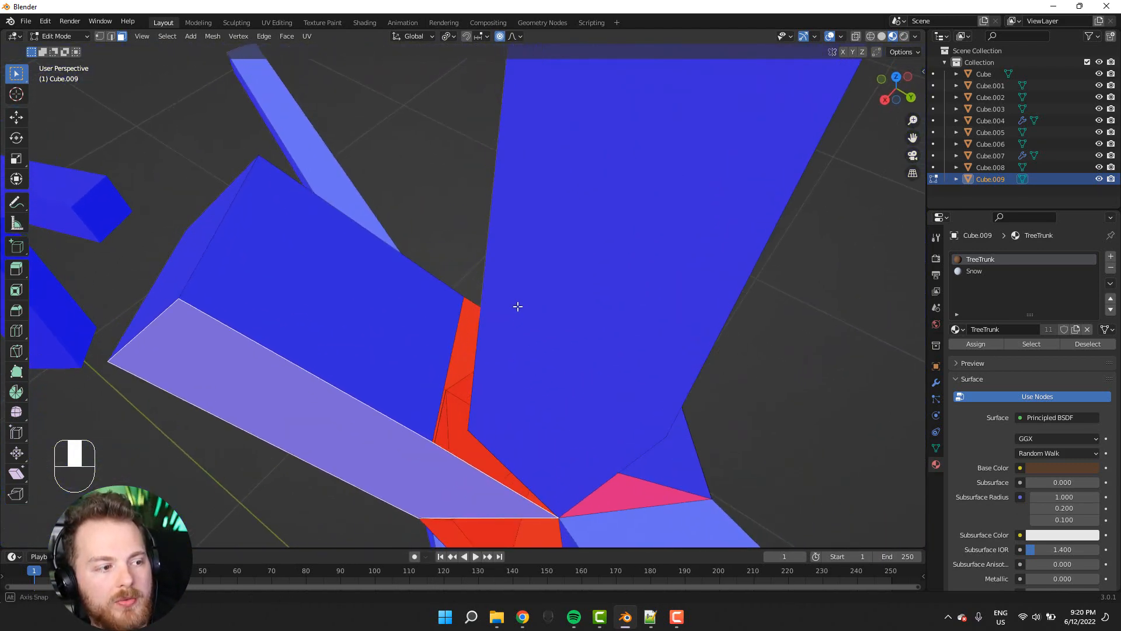
key(1)
click(467, 430)
middle_drag(415, 460, 438, 440)
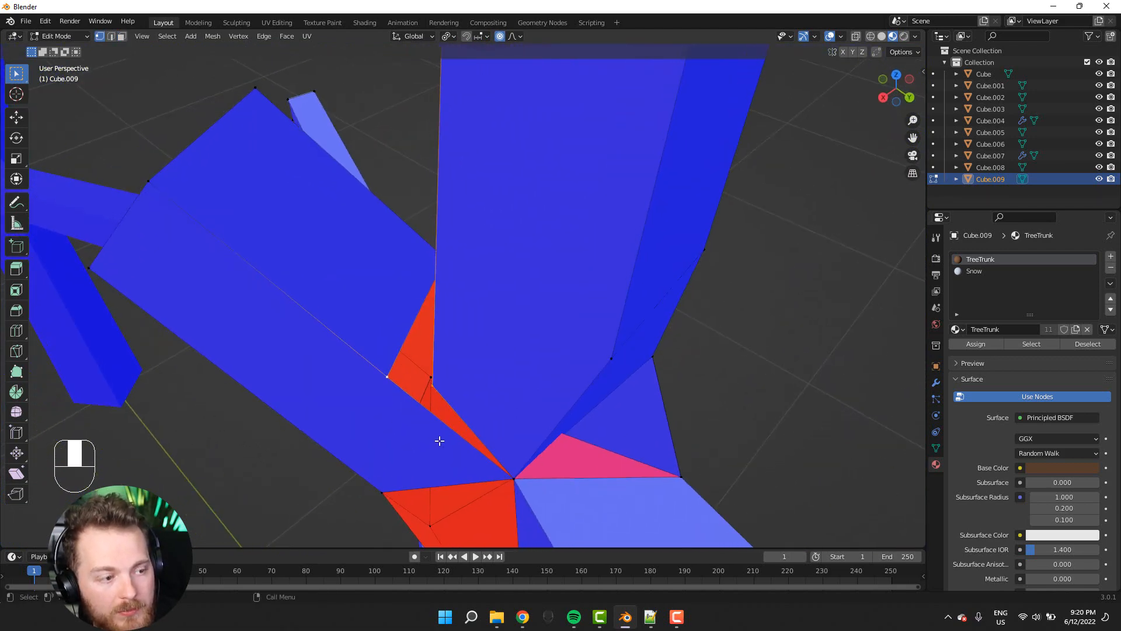
key(m)
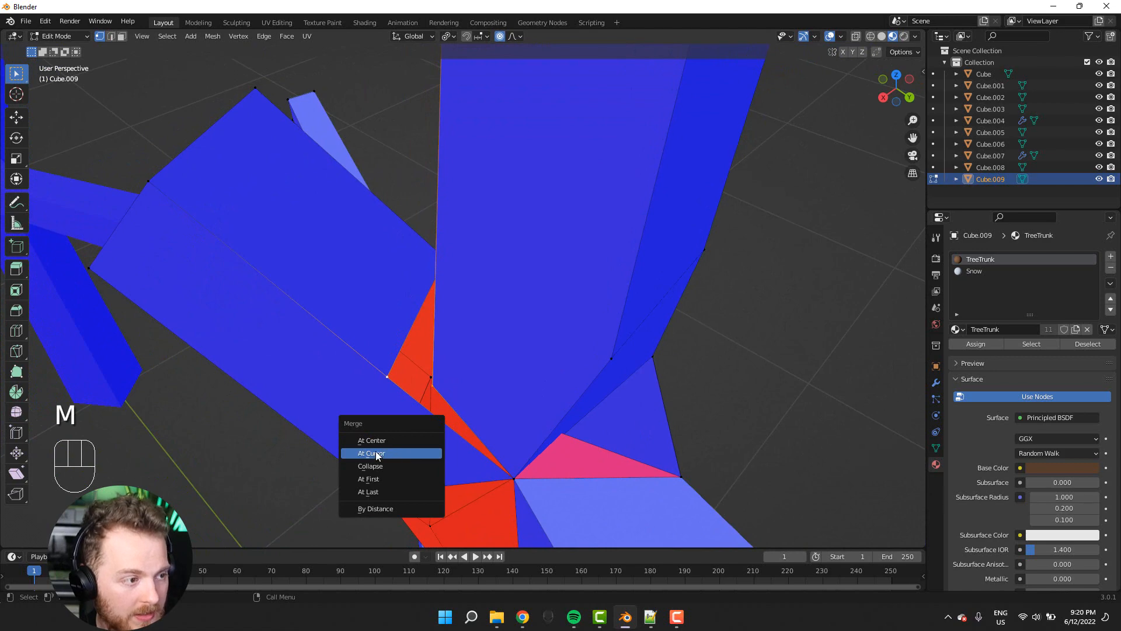
click(358, 491)
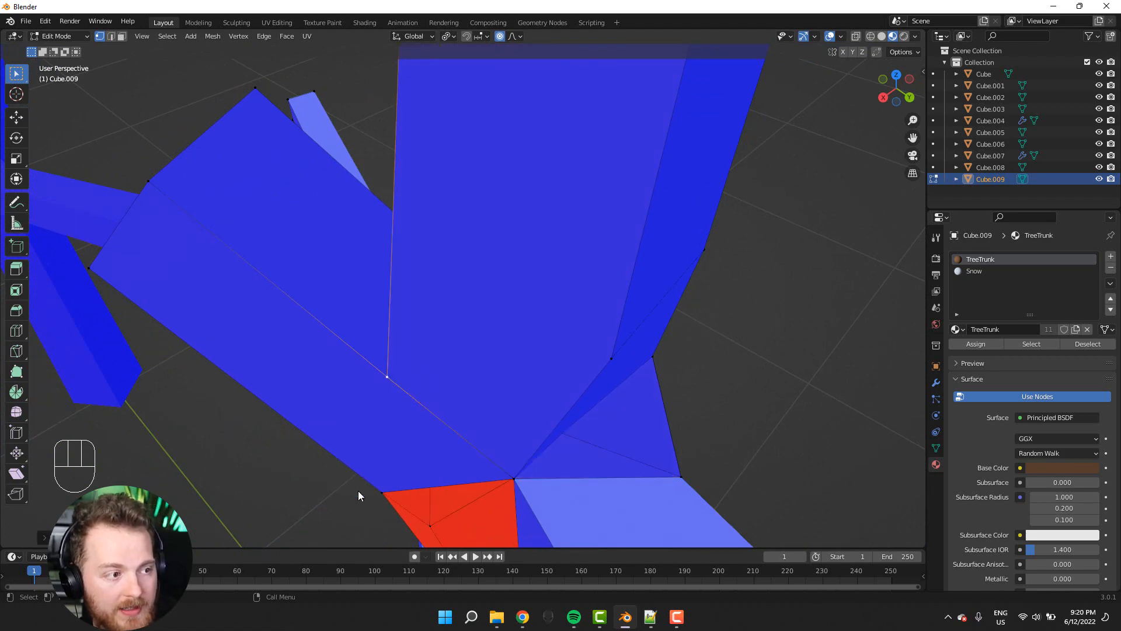
- Delete two hidden triangular faces inside the trunk joint, working in wireframe shading
middle_drag(356, 430, 511, 413)
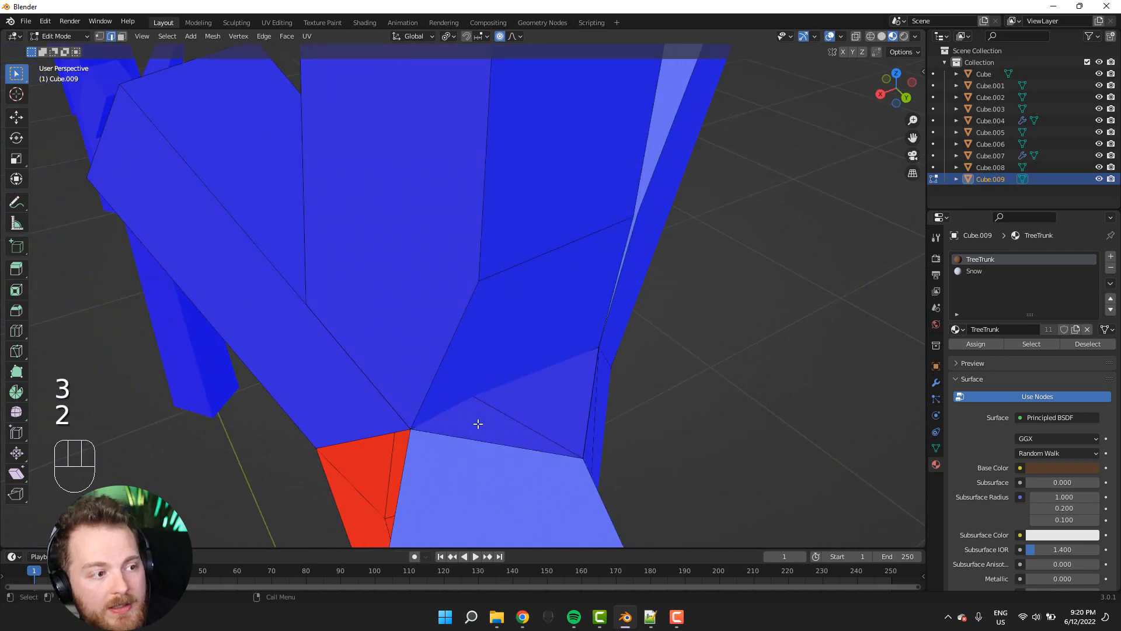
click(484, 422)
key(shift+z)
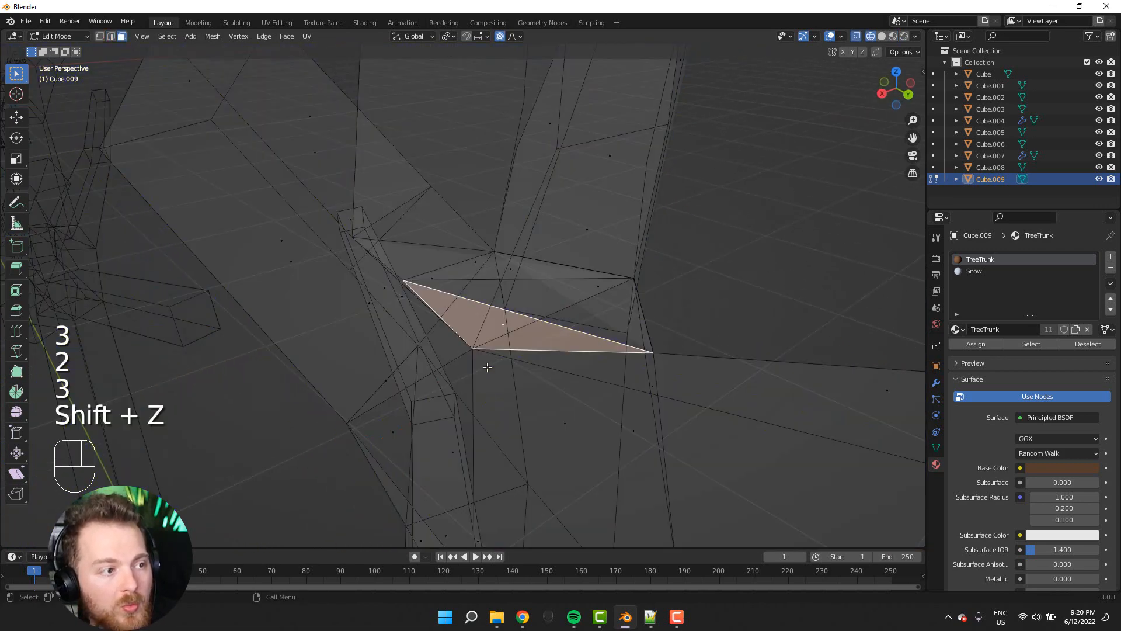
middle_drag(487, 367, 491, 401)
key(x)
click(475, 402)
click(497, 359)
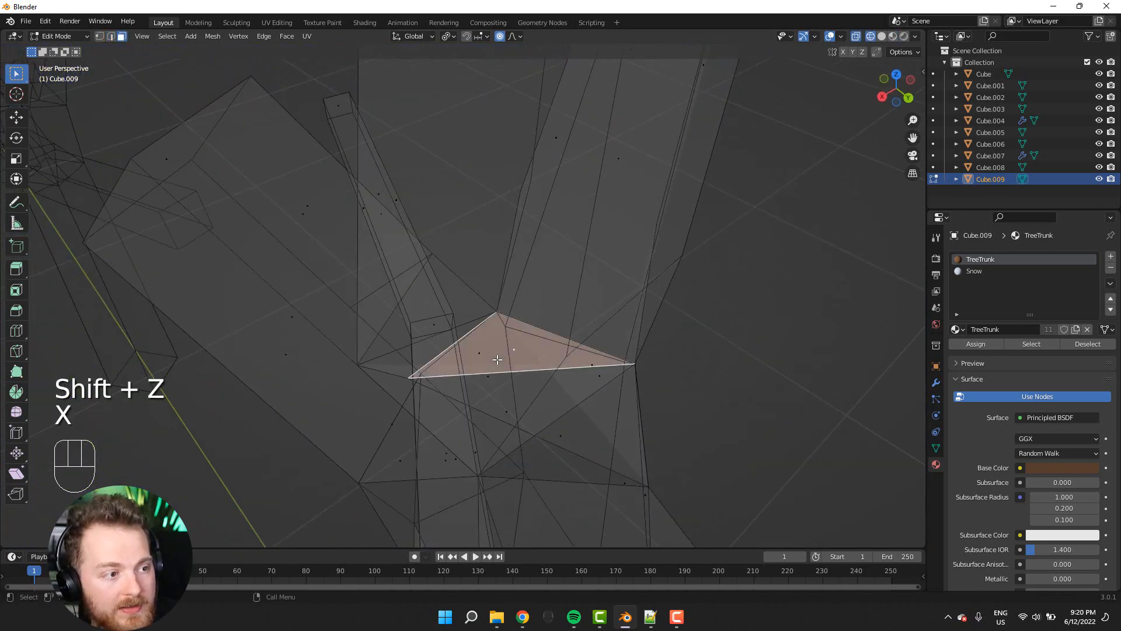
key(x)
click(496, 367)
- Remove the next overlapping inner face and the triangular face above the lower branch's start
click(501, 382)
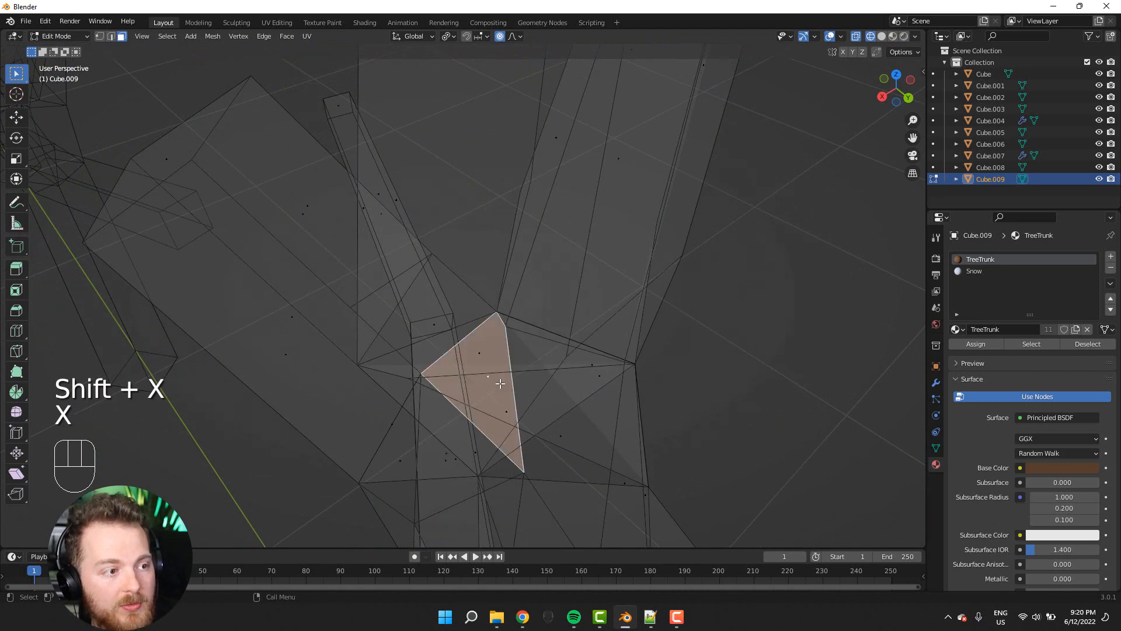
middle_drag(473, 379, 458, 362)
key(x)
key(shift+z)
key(shift+x)
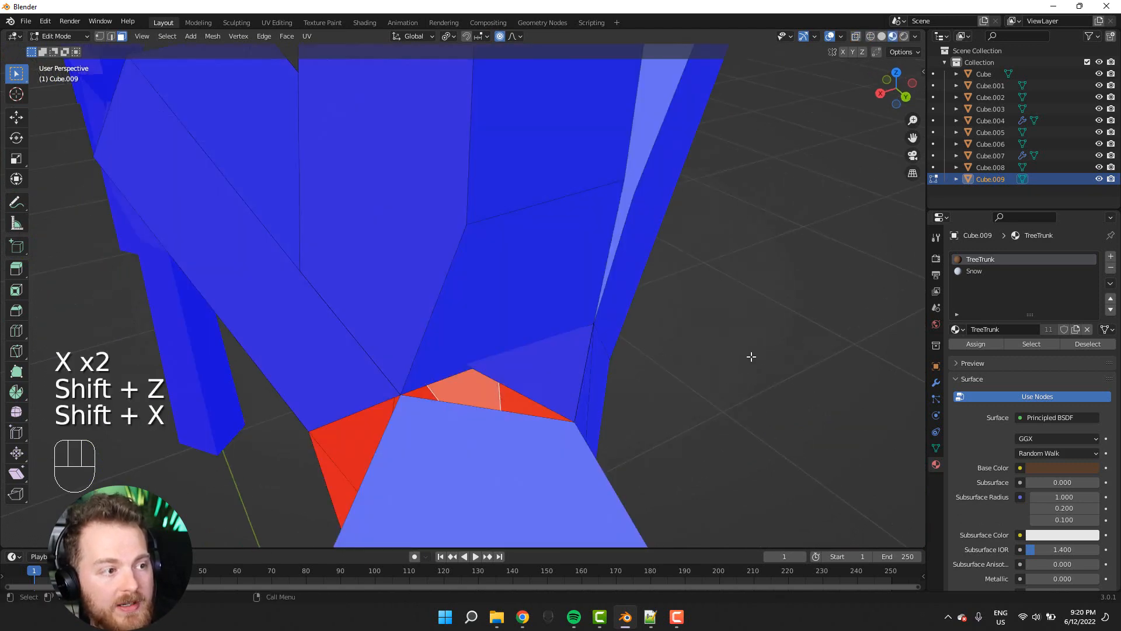
mouse_move(751, 356)
middle_down()
mouse_move(689, 328)
mouse_move(745, 355)
mouse_move(734, 357)
middle_up()
click(550, 380)
key(x)
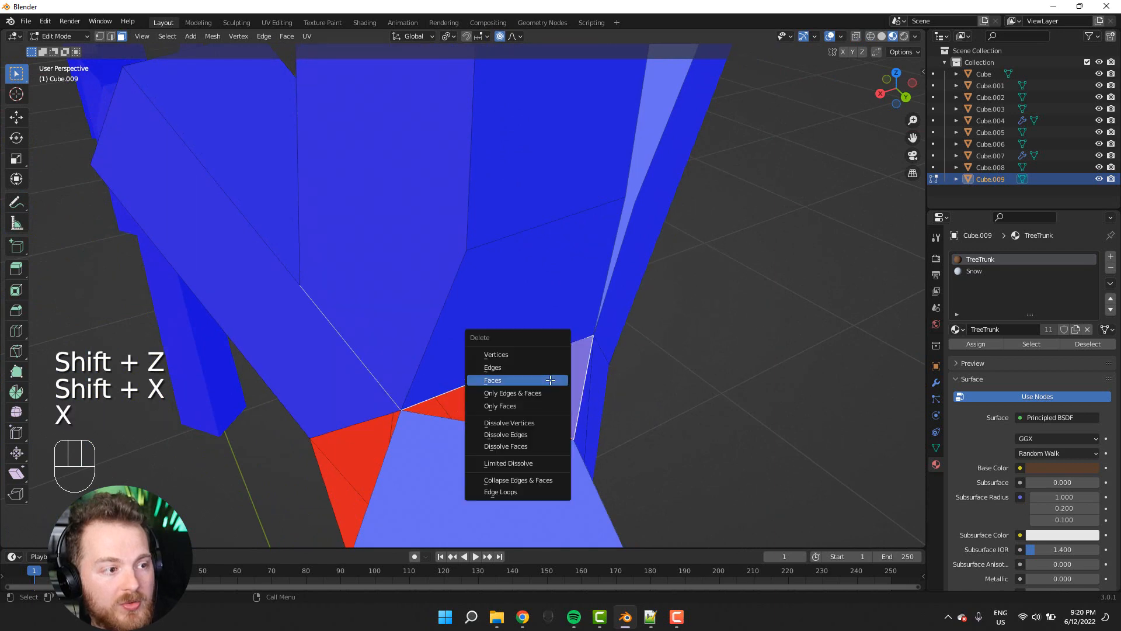
click(544, 380)
- Delete the remaining hidden faces crossing the inside of the trunk joint in wireframe shading
key(shift+z)
mouse_move(543, 383)
middle_down()
mouse_move(544, 405)
mouse_move(562, 413)
mouse_move(396, 333)
mouse_move(340, 263)
mouse_move(259, 356)
mouse_move(356, 328)
mouse_move(463, 205)
mouse_move(426, 122)
mouse_move(475, 225)
mouse_move(507, 209)
mouse_move(320, 96)
mouse_move(288, 128)
mouse_move(278, 177)
middle_up()
key(shift+z)
key(shift+z)
key(x)
click(507, 211)
key(shift+z)
key(shift+z)
click(551, 276)
key(x)
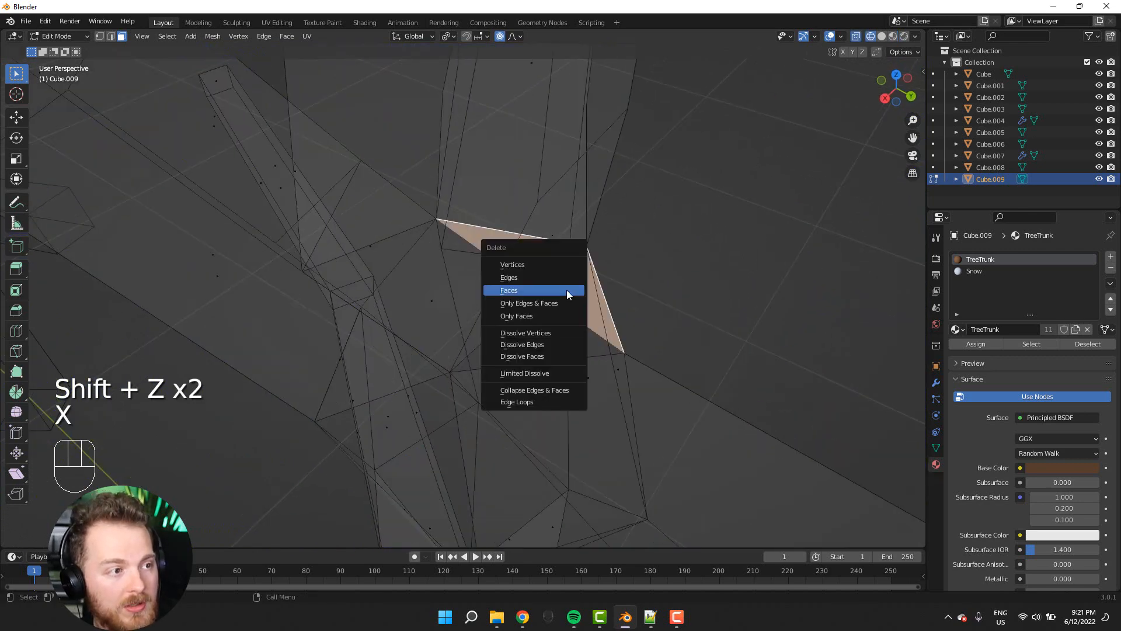
click(566, 290)
- Fill the gaps between the upright trunk section and the side branch with new faces
key(shift+z)
mouse_move(484, 302)
middle_down()
mouse_move(503, 233)
mouse_move(468, 245)
mouse_move(598, 315)
mouse_move(632, 347)
mouse_move(675, 323)
mouse_move(683, 291)
mouse_move(672, 298)
mouse_move(496, 195)
mouse_move(555, 208)
mouse_move(549, 187)
mouse_move(513, 170)
mouse_move(338, 134)
mouse_move(541, 148)
mouse_move(552, 185)
mouse_move(531, 130)
mouse_move(471, 180)
mouse_move(467, 210)
mouse_move(543, 216)
middle_up()
key(shift+z)
key(shift+z)
key(2)
key(f)
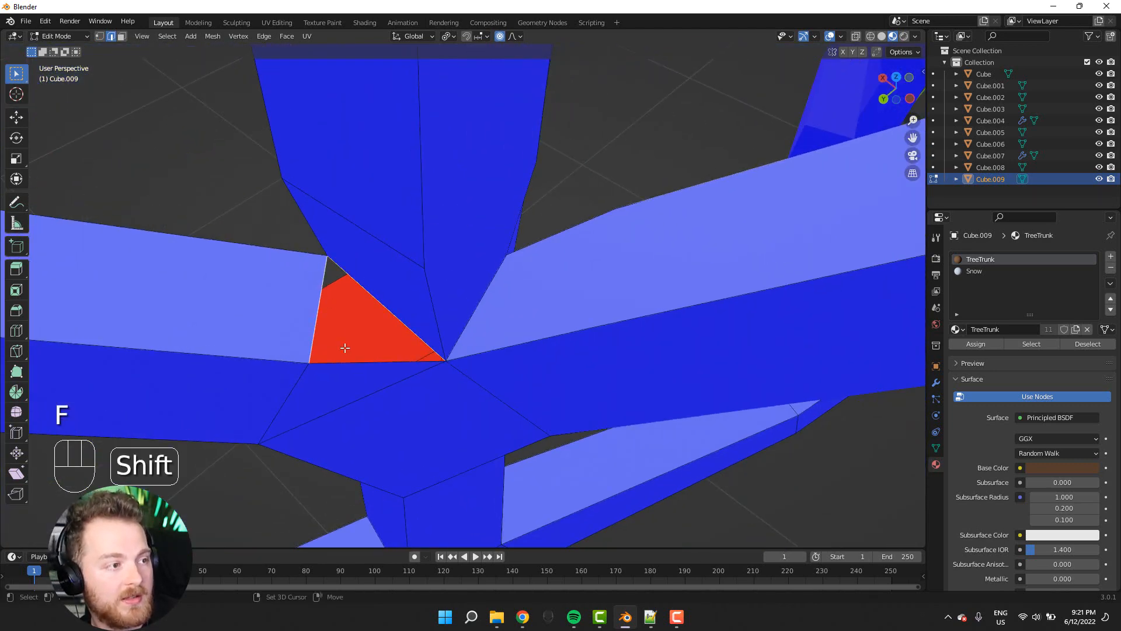
key(f)
- Close the triangular hole between the branches on the other side of the joint with a face
middle_drag(333, 365, 529, 331)
key(Tab)
key(Tab)
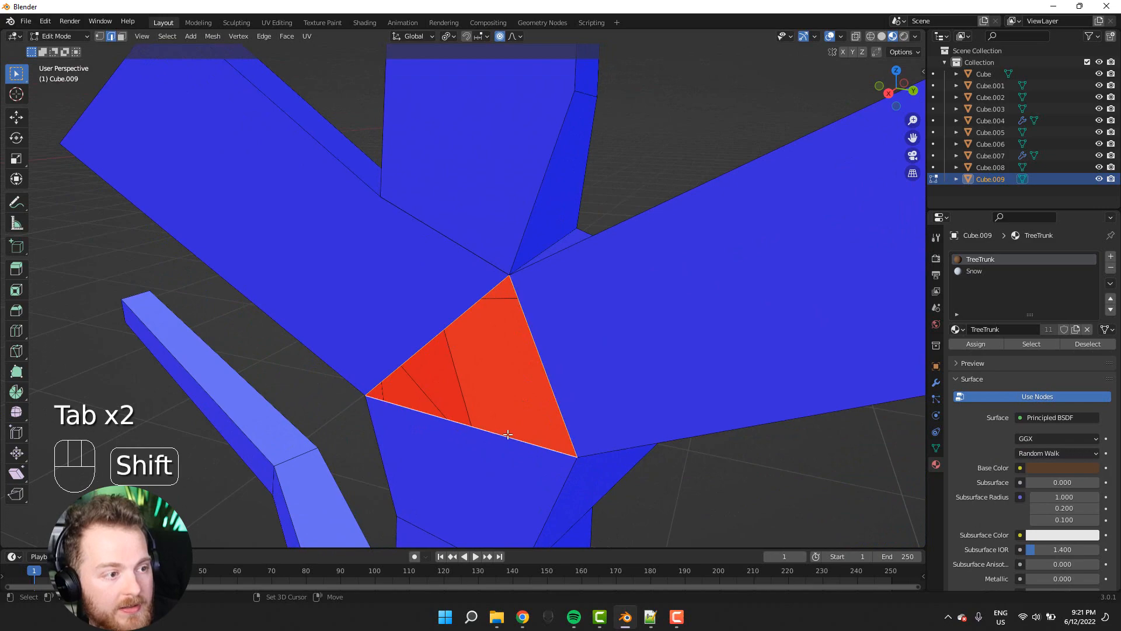
middle_drag(409, 435, 631, 461)
scroll(473, 363, down, 6)
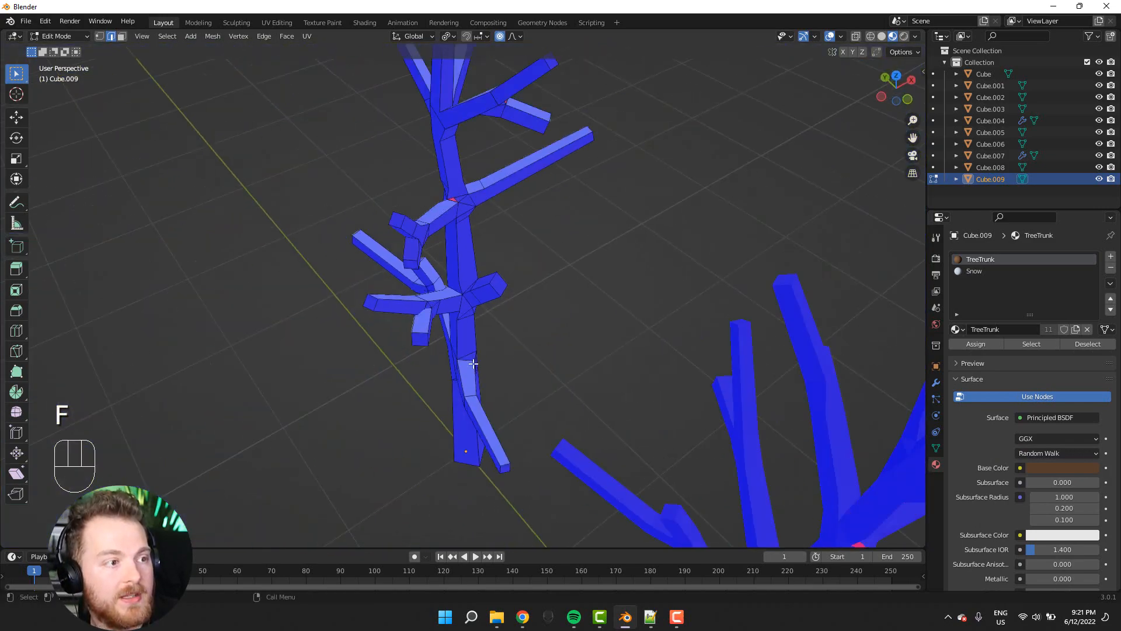
- Delete the hidden inner face inside the next open trunk joint, working in wireframe shading
middle_drag(309, 337, 390, 275)
scroll(493, 272, up, 6)
scroll(418, 153, up, 3)
scroll(419, 152, down, 3)
shift+middle_drag(419, 152, 431, 233)
mouse_move(431, 233)
middle_down()
mouse_move(498, 265)
mouse_move(561, 260)
mouse_move(453, 233)
middle_up()
key(shift+z)
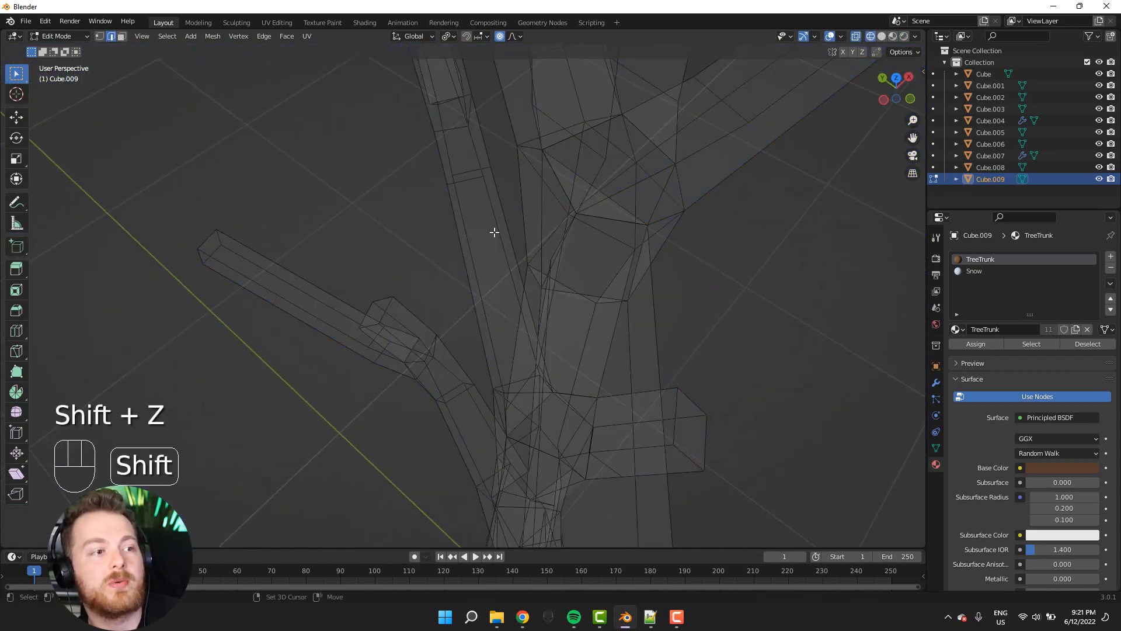
middle_drag(522, 230, 434, 341)
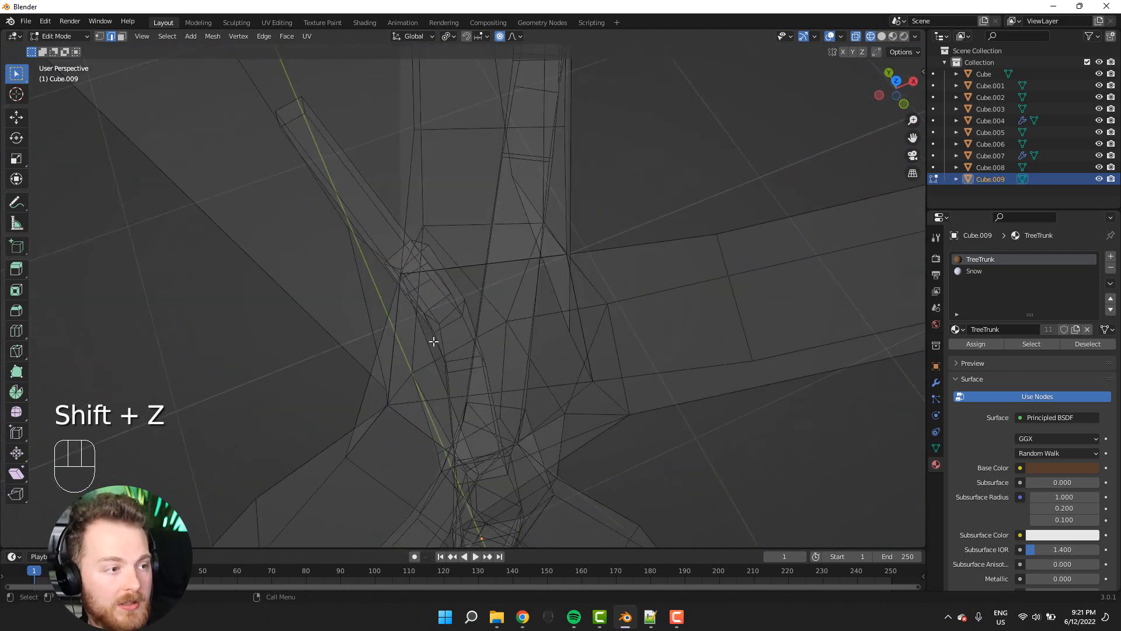
click(426, 377)
key(x)
click(422, 380)
key(shift+z)
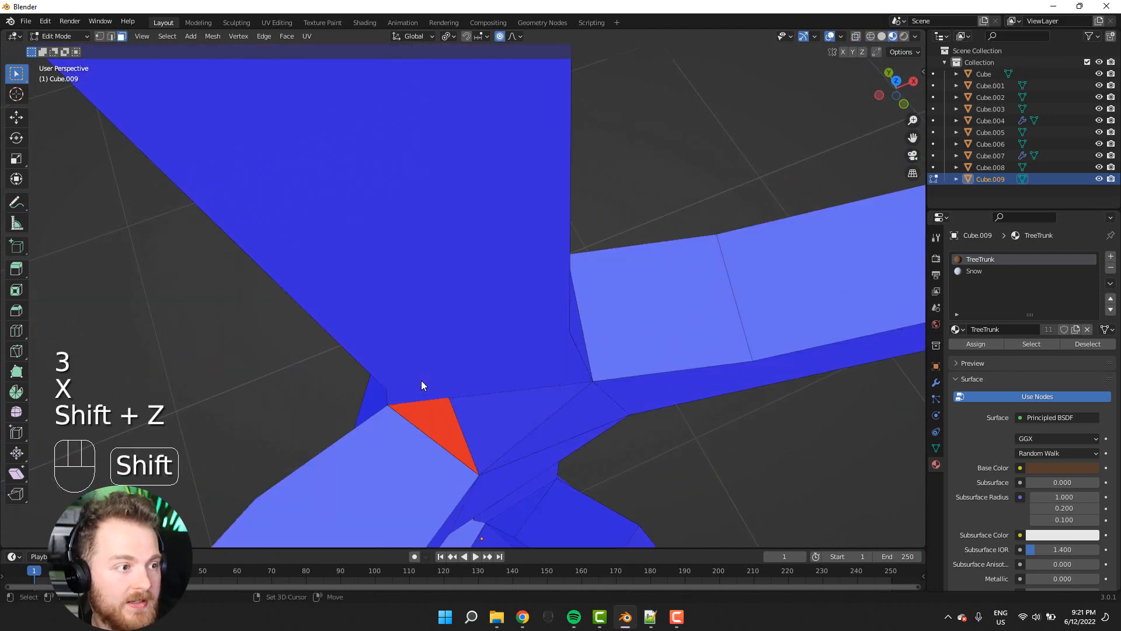
- Examine the inner triangular faces and edges around the open trunk joint in wireframe and shaded views
middle_drag(421, 380, 433, 298)
key(shift+z)
middle_drag(401, 257, 635, 274)
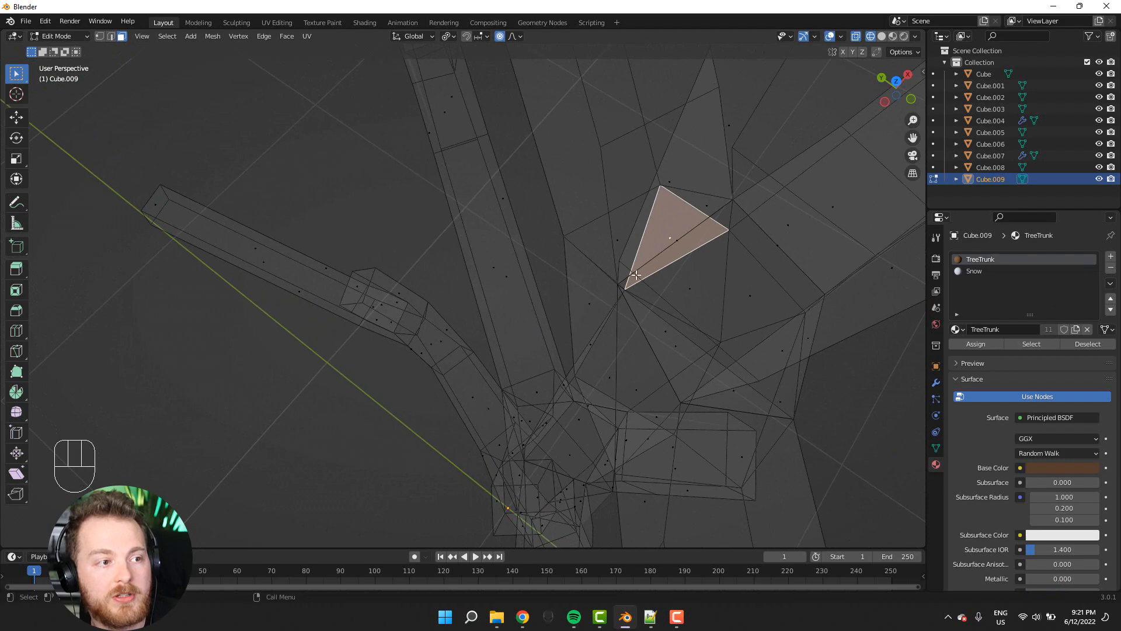
click(540, 217)
mouse_move(589, 238)
middle_down()
mouse_move(602, 242)
mouse_move(553, 248)
middle_up()
key(shift+z)
mouse_move(542, 309)
shift+middle_down()
mouse_move(518, 281)
mouse_move(525, 289)
shift+middle_up()
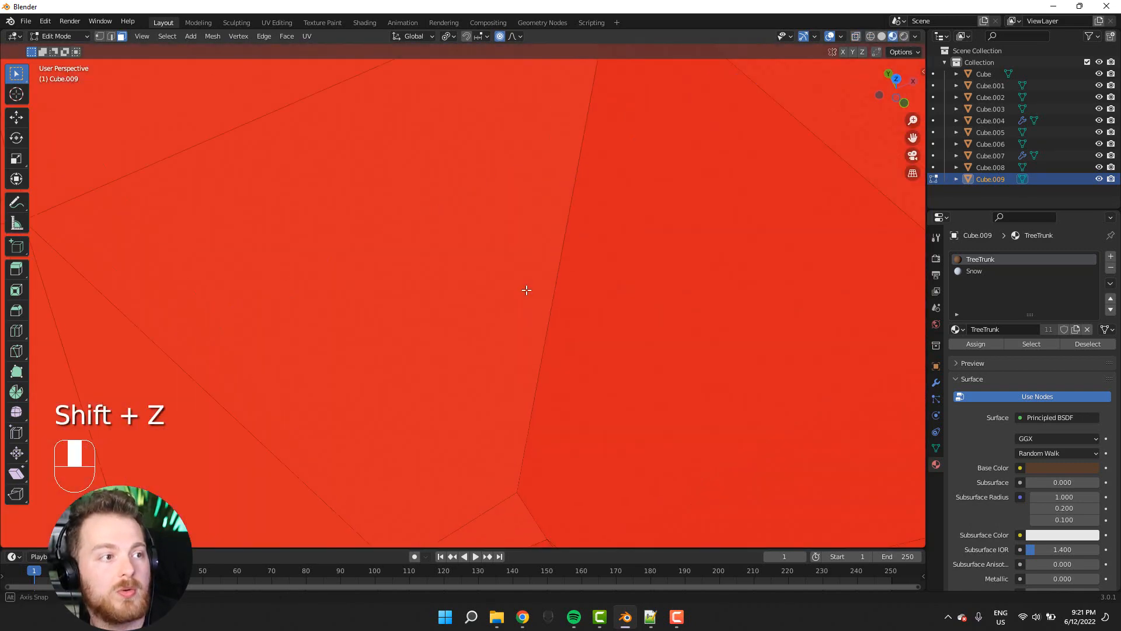
scroll(526, 290, down, 5)
key(shift+z)
middle_drag(467, 260, 472, 277)
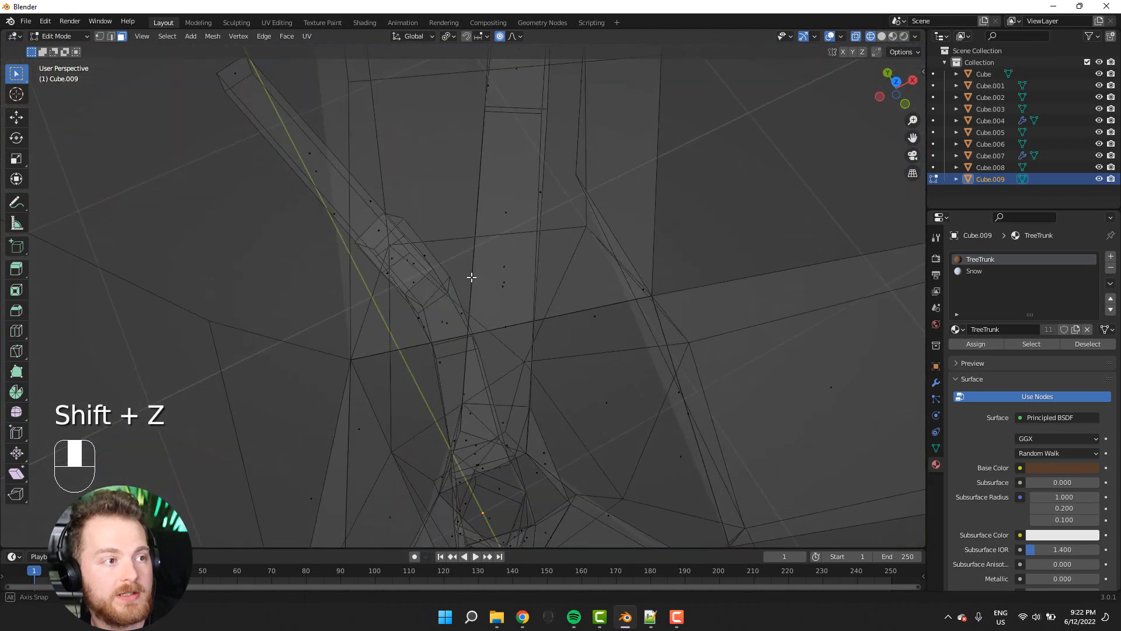
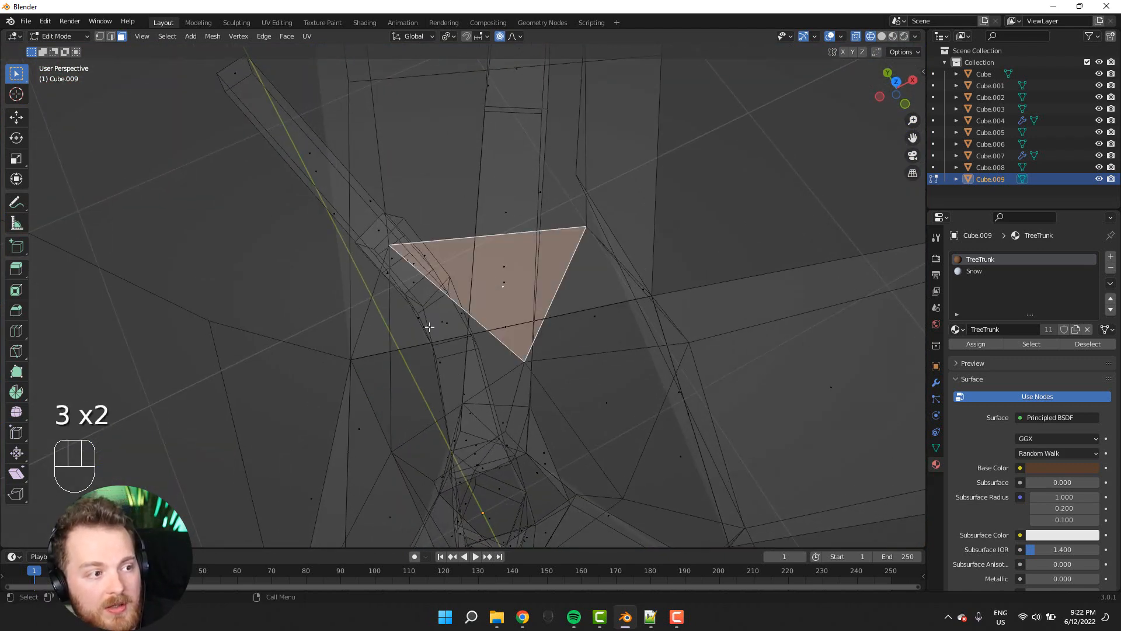
middle_drag(374, 338, 478, 305)
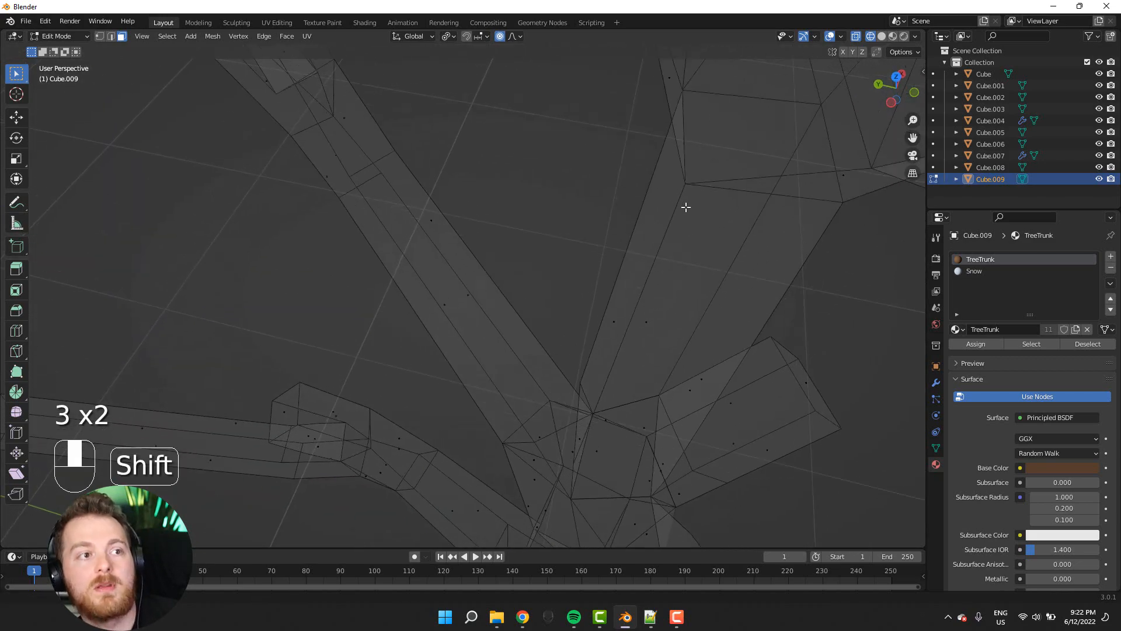
scroll(538, 310, up, 3)
shift+middle_drag(686, 205, 514, 306)
scroll(534, 310, down, 2)
key(shift+z)
scroll(487, 310, up, 3)
middle_drag(497, 263, 307, 276)
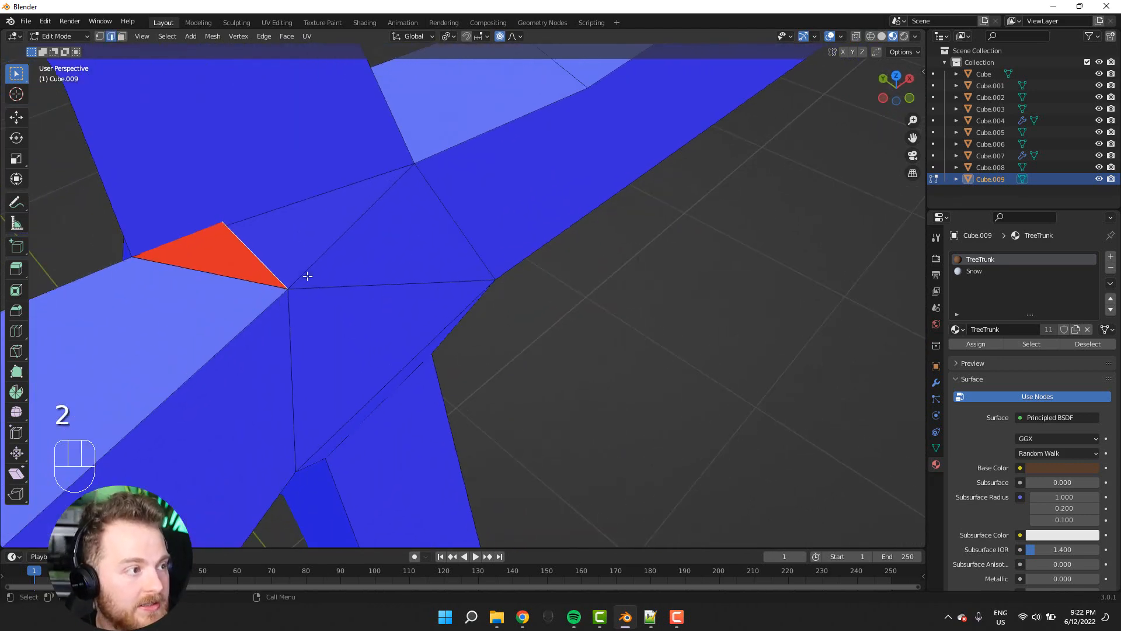
- Turn off proportional editing and move the edge above the open triangular gap up into the trunk by about 0.03 m
middle_drag(139, 242, 162, 250)
key(shift+z)
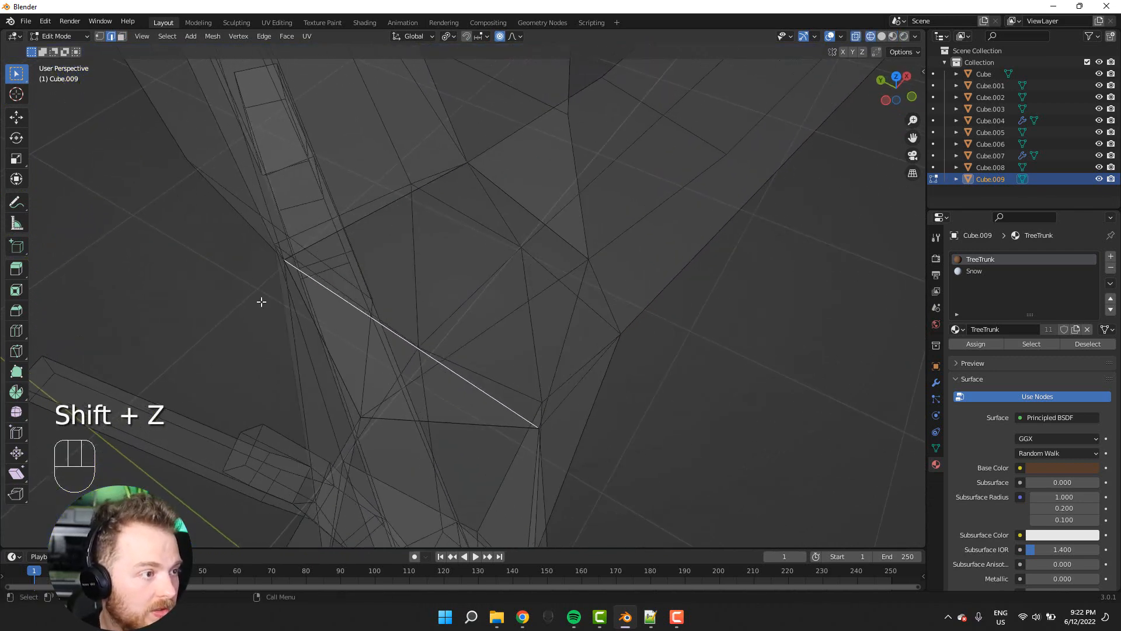
key(shift+z)
middle_drag(360, 329, 346, 328)
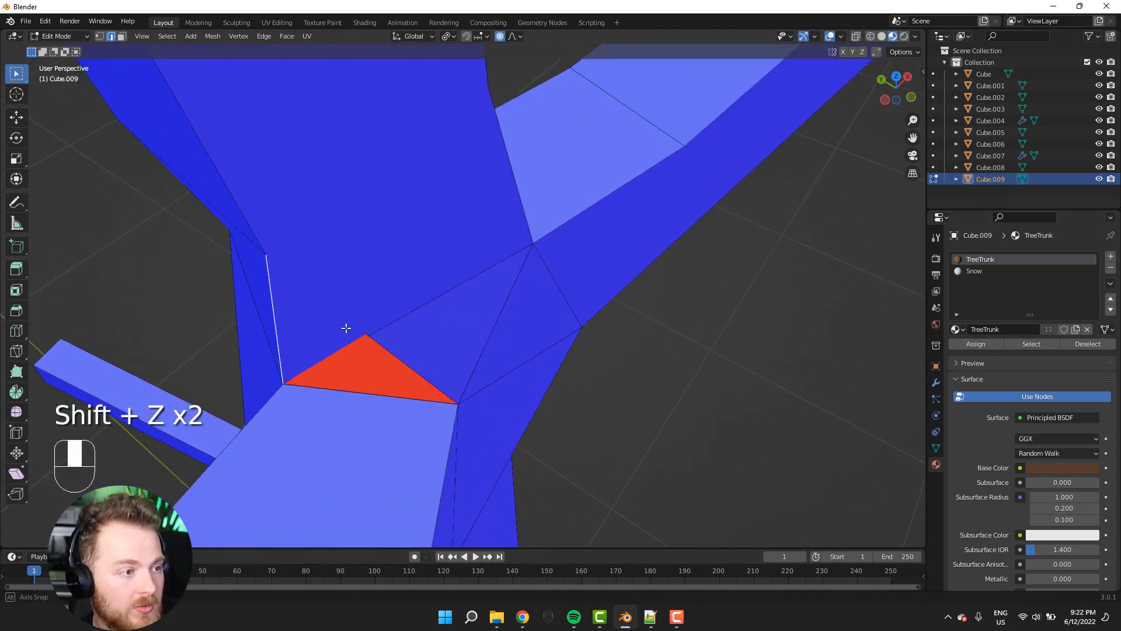
click(384, 328)
key(g)
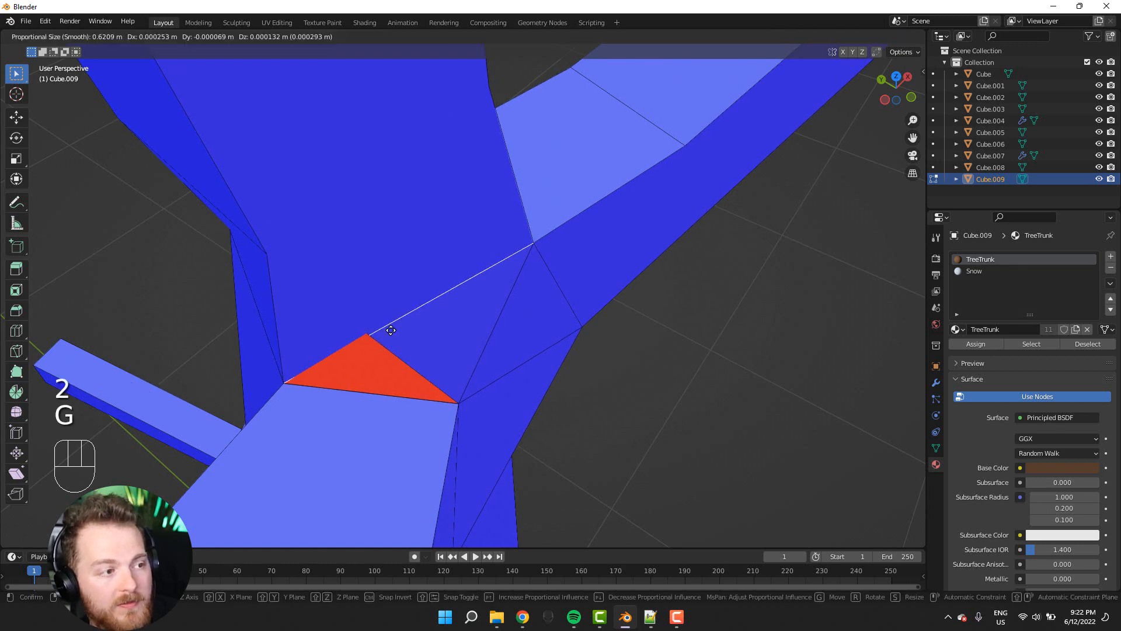
right_click(394, 326)
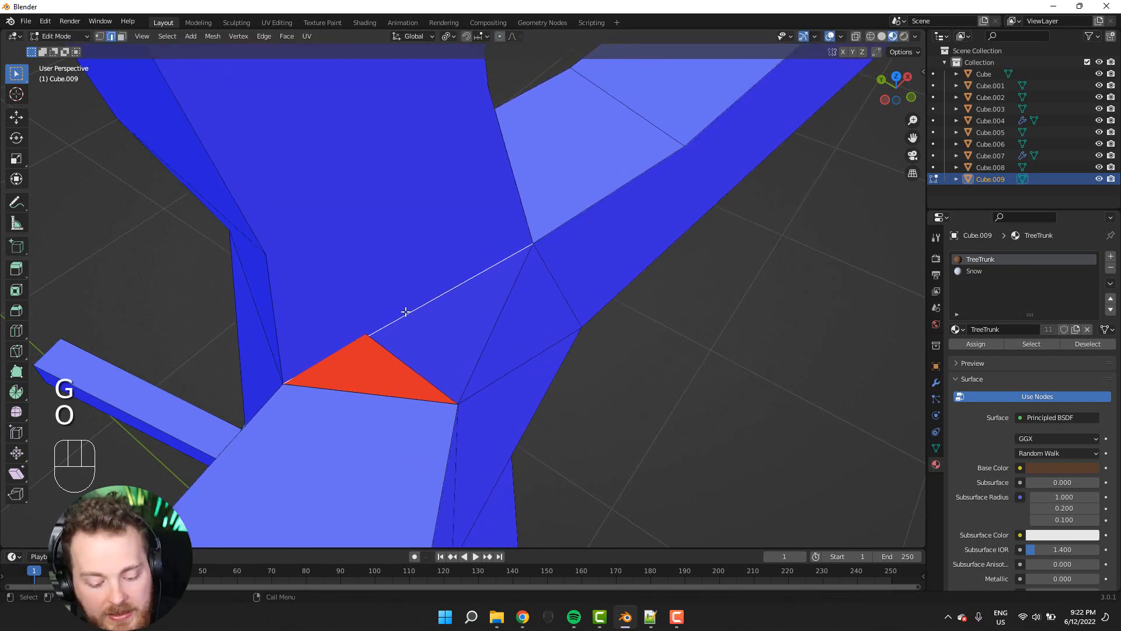
key(g)
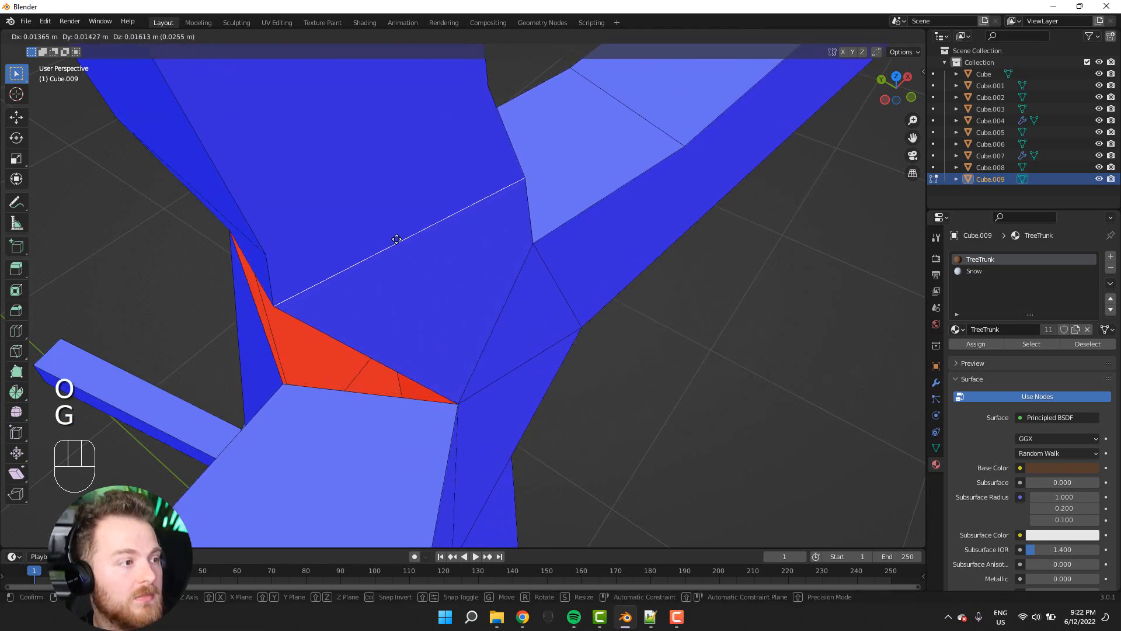
click(398, 239)
- Rescale the moved edge above the gap and check the joint in wireframe
mouse_move(300, 281)
middle_down()
mouse_move(326, 278)
mouse_move(297, 278)
mouse_move(296, 261)
mouse_move(304, 265)
middle_up()
key(s)
click(301, 257)
key(shift+z)
key(shift+z)
mouse_move(452, 295)
middle_down()
mouse_move(340, 291)
mouse_move(476, 283)
middle_up()
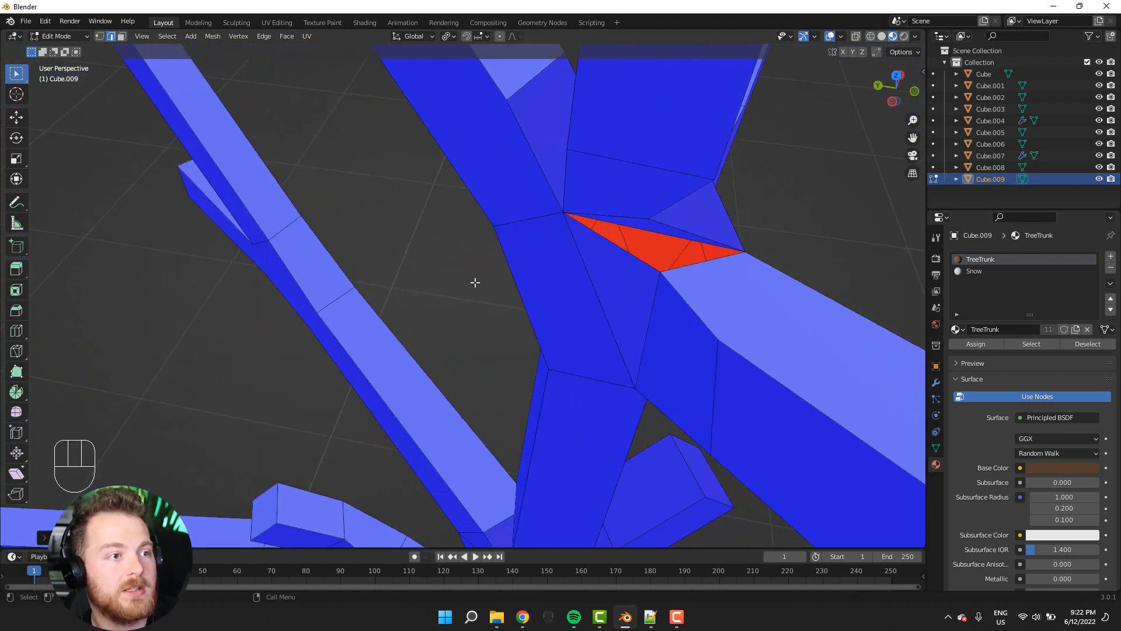
- Reposition the moved edge's vertices individually to reshape the trunk surface above the gap
key(g)
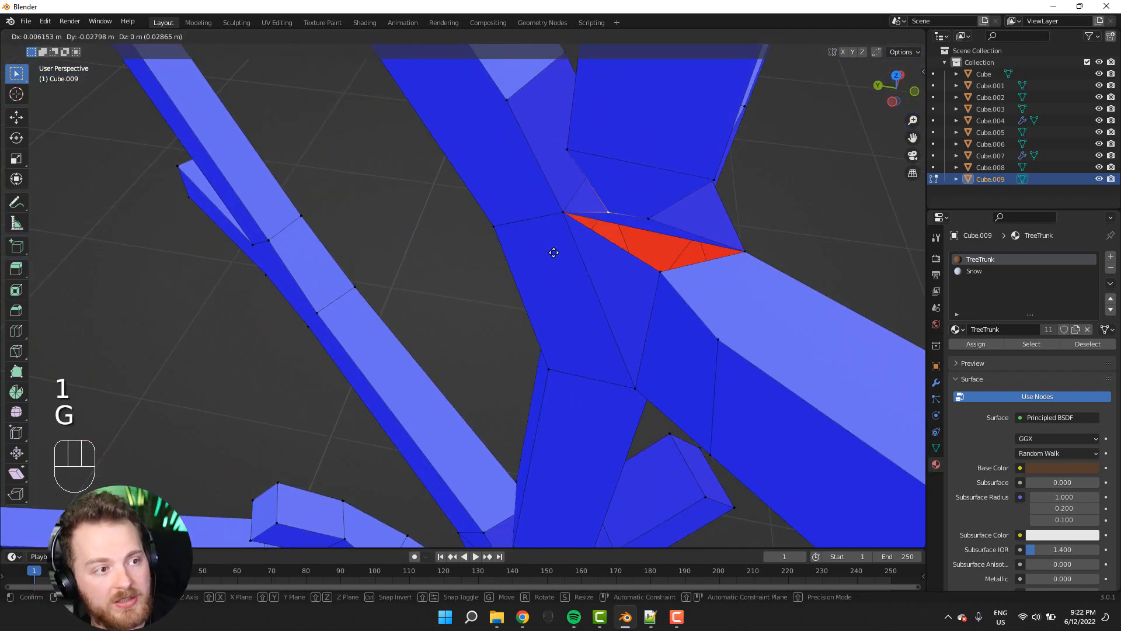
click(541, 244)
mouse_move(541, 244)
middle_down()
mouse_move(614, 219)
mouse_move(538, 227)
middle_up()
key(g)
click(599, 209)
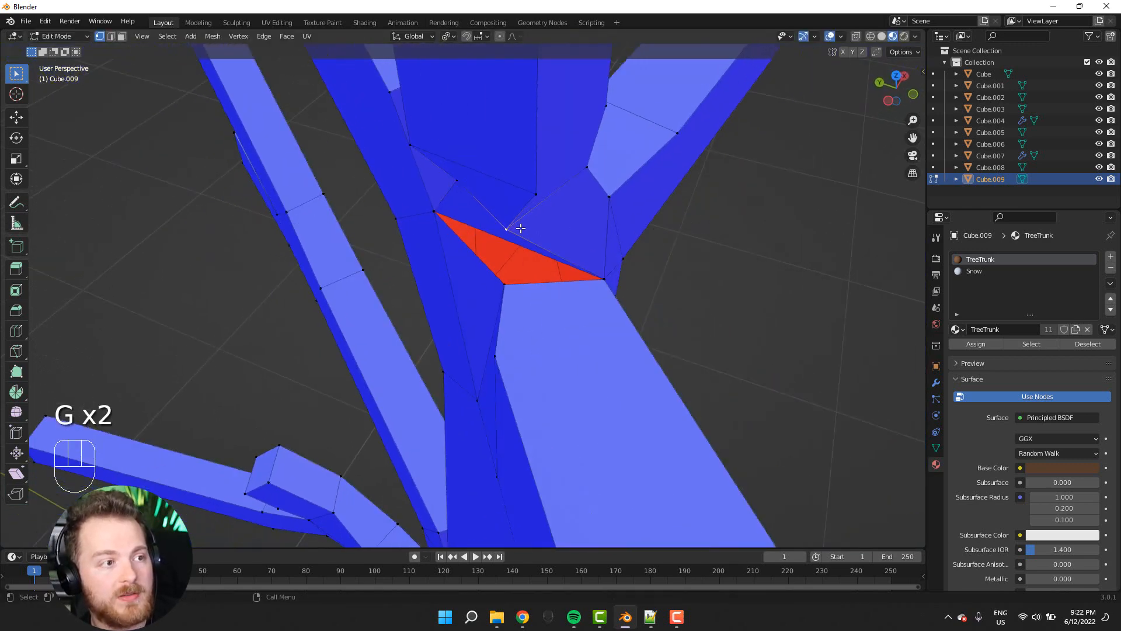
key(g)
click(476, 243)
- Fill the triangular gap above the branch with a new face and return to Object Mode
mouse_move(476, 243)
middle_down()
mouse_move(493, 245)
mouse_move(476, 253)
middle_up()
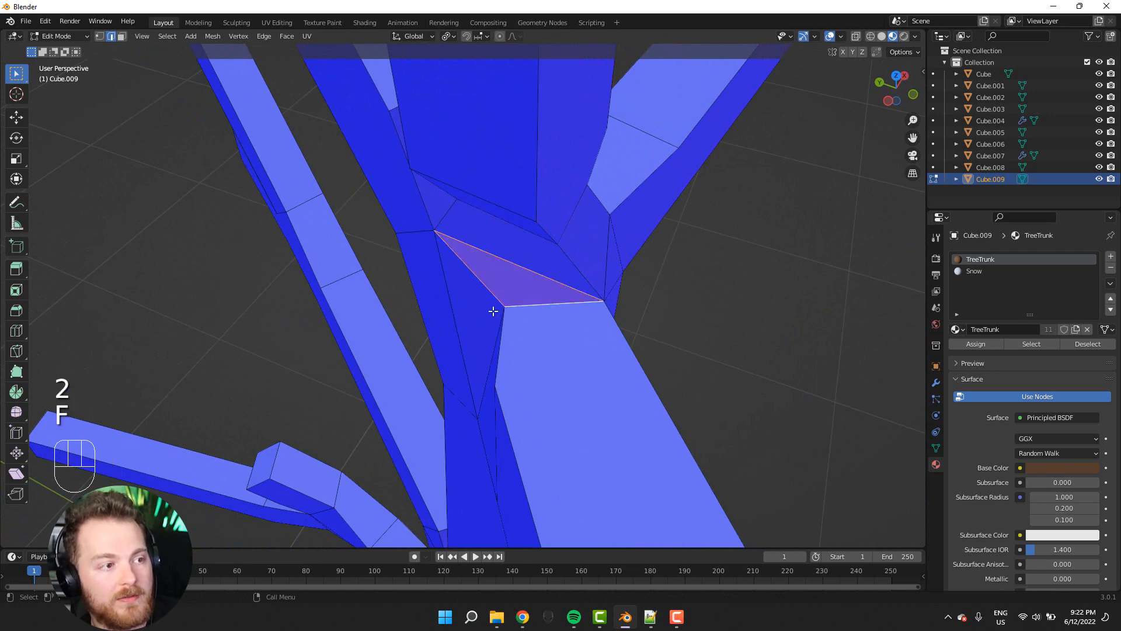
middle_drag(494, 312, 670, 324)
key(Tab)
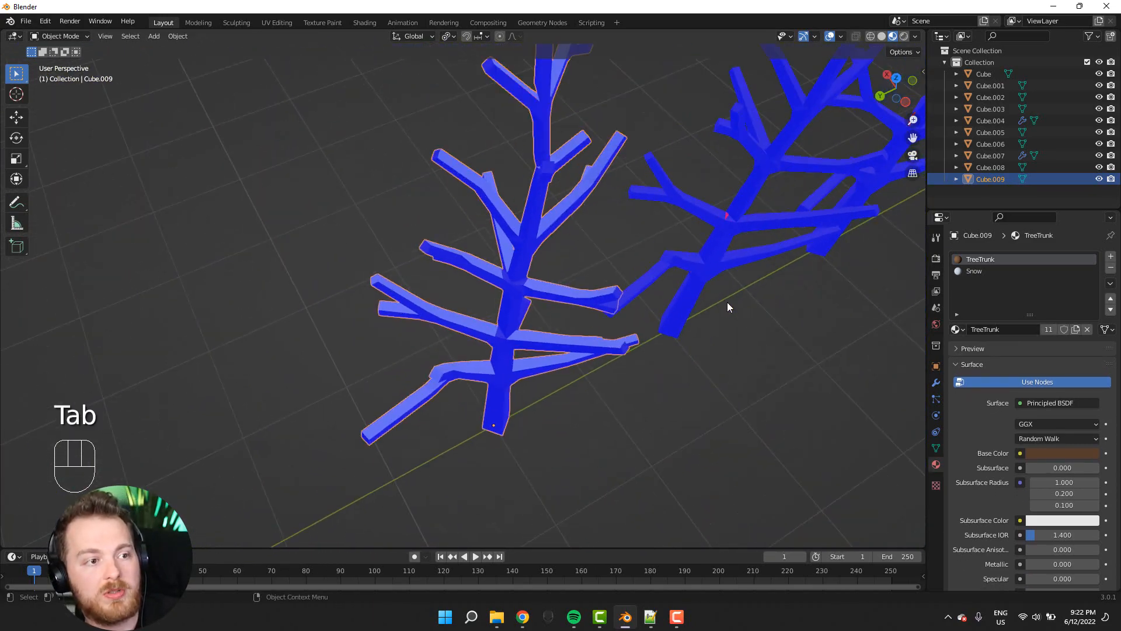
- Inspect the mesh of the neighbouring bare tree in wireframe and shaded views
click(702, 241)
key(Tab)
key(shift+z)
key(shift+z)
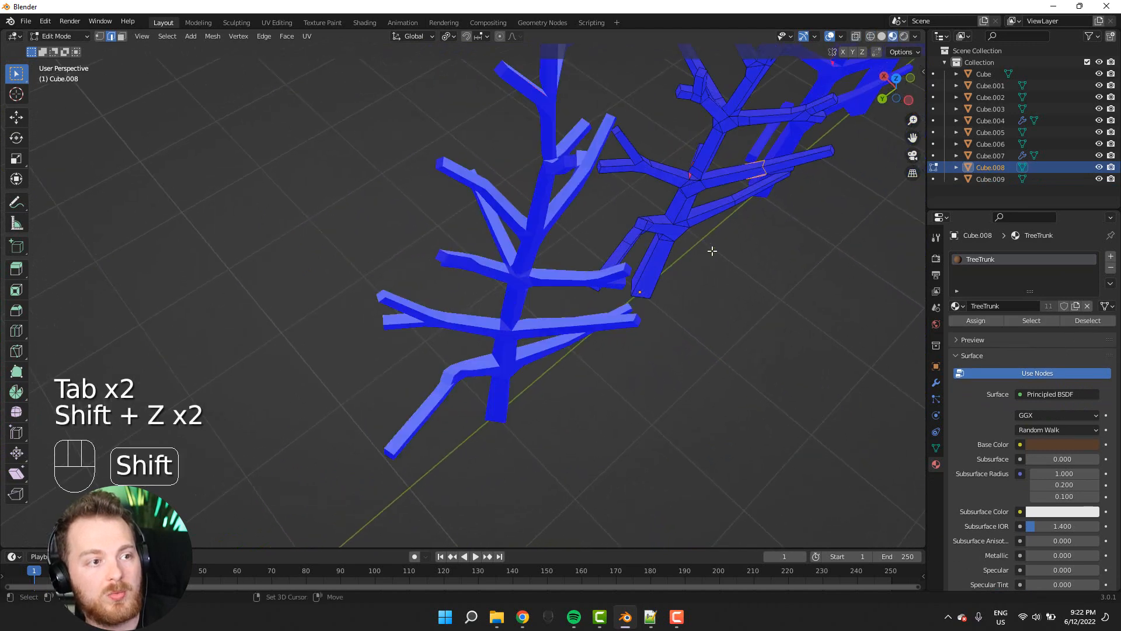
middle_drag(712, 251, 811, 219)
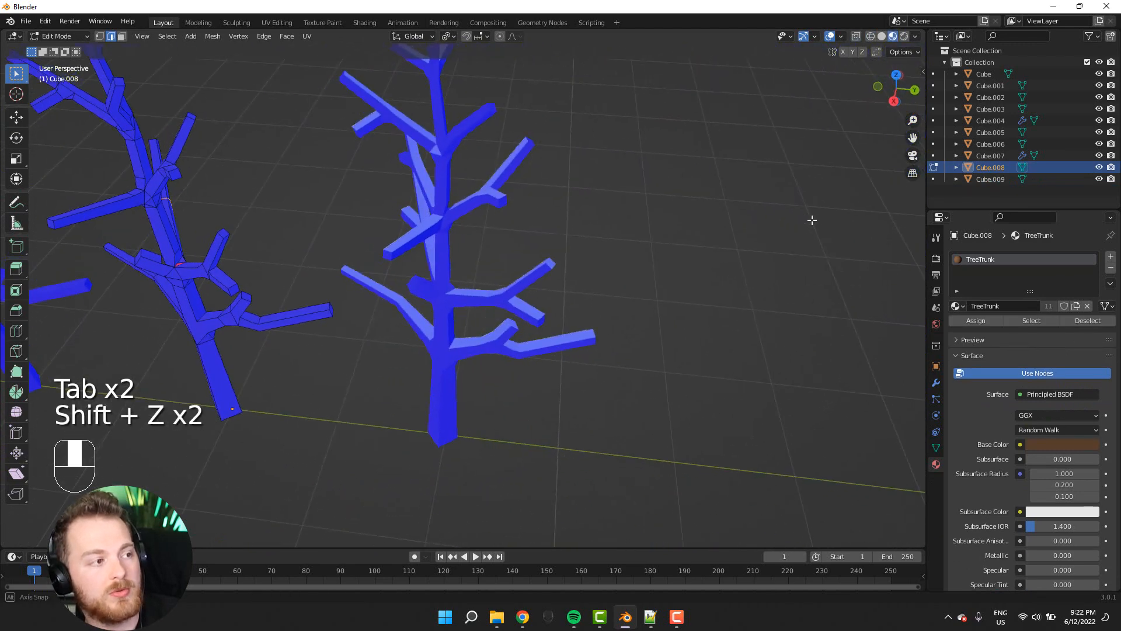
- Turn off the Face Orientation overlay and return to Object Mode
click(840, 37)
click(770, 273)
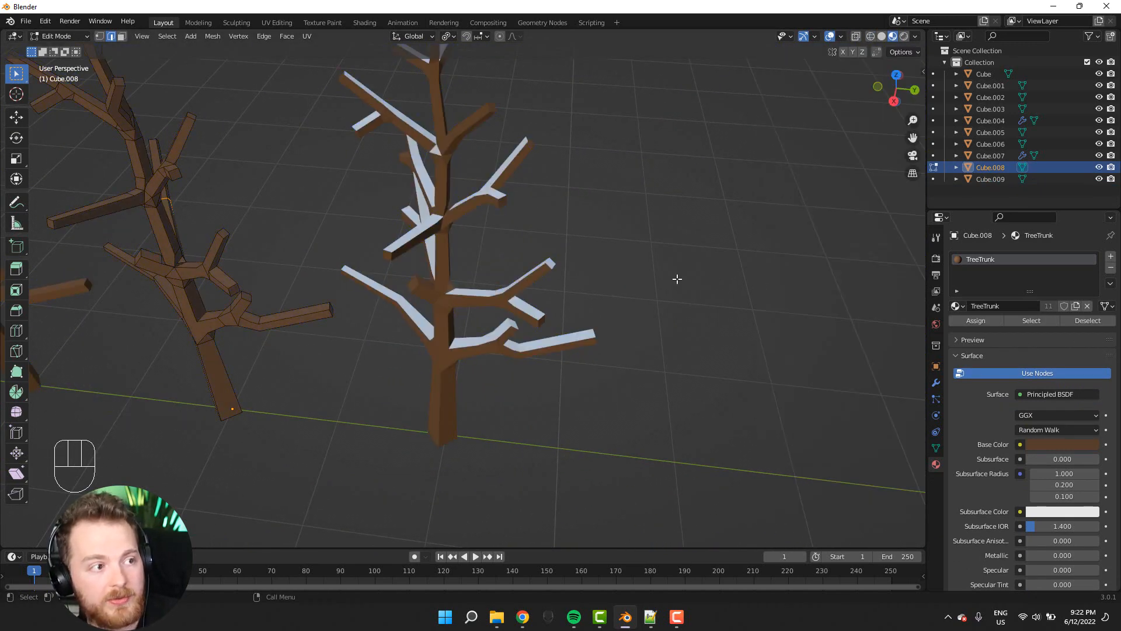
scroll(666, 278, down, 4)
key(Tab)
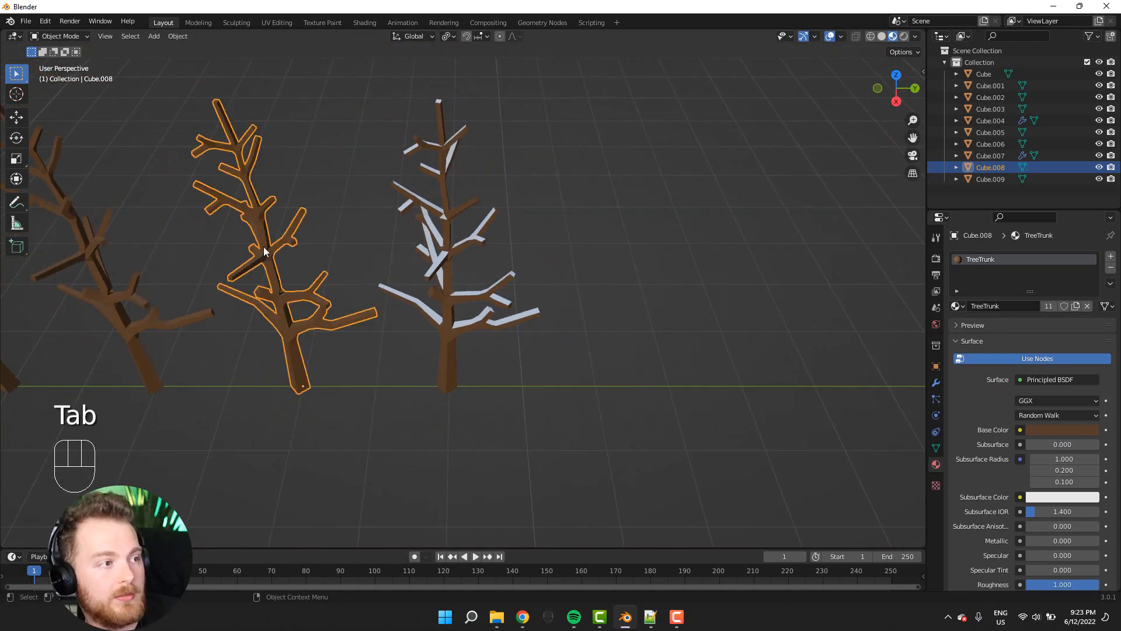
- Delete the old bare tree standing beside the repaired snowy tree
middle_drag(209, 235, 213, 223)
scroll(458, 208, up, 1)
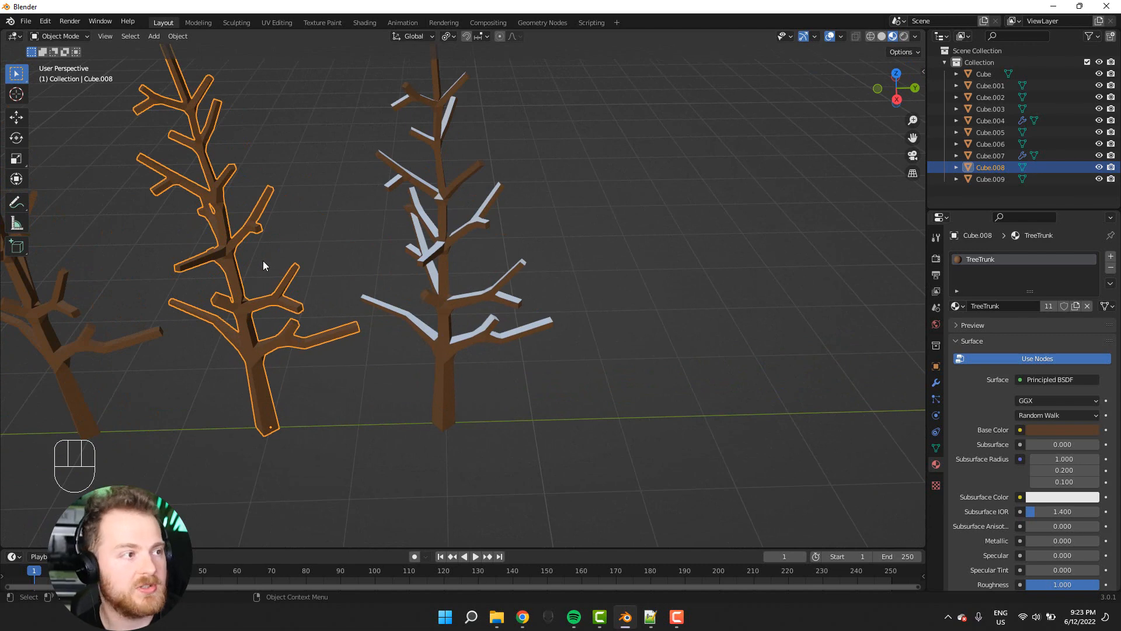
key(x)
click(240, 252)
- Duplicate the repaired snowy tree along the Y axis into the deleted tree's spot
click(432, 251)
key(shift+d)
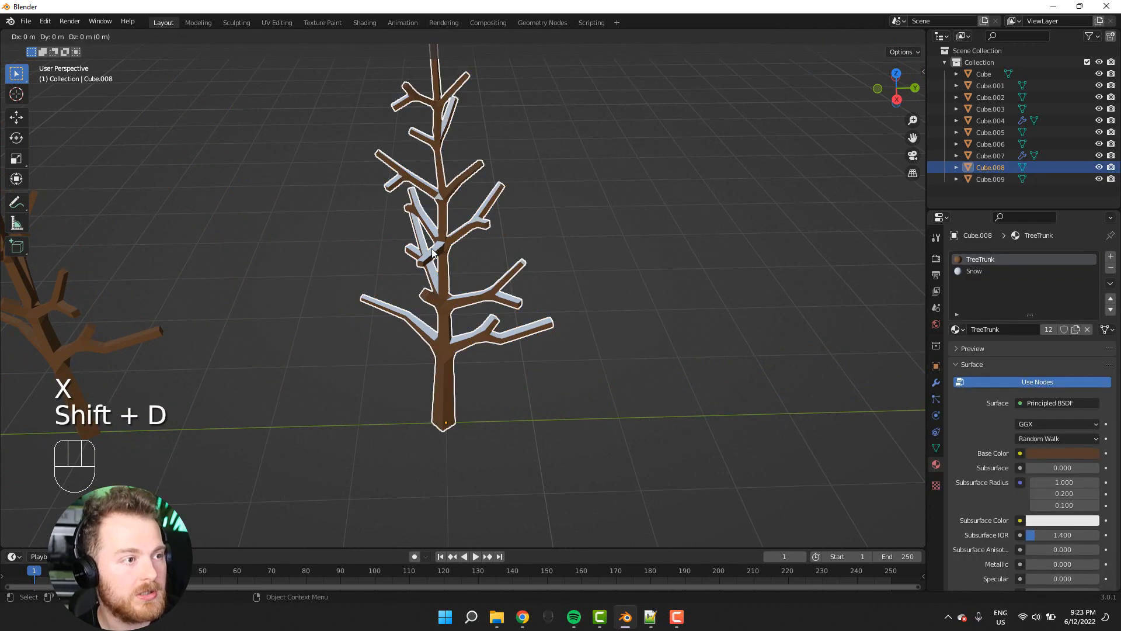
key(y)
click(267, 277)
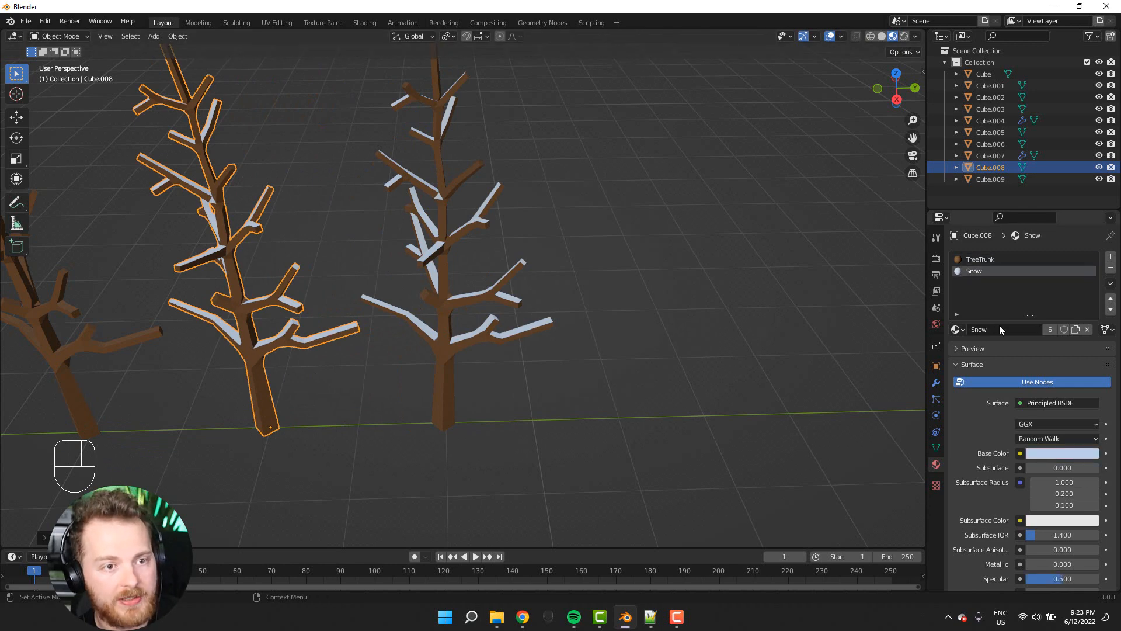
- Assign the TreeTrunk material to all faces of the duplicated tree to make it a bare variant
key(Tab)
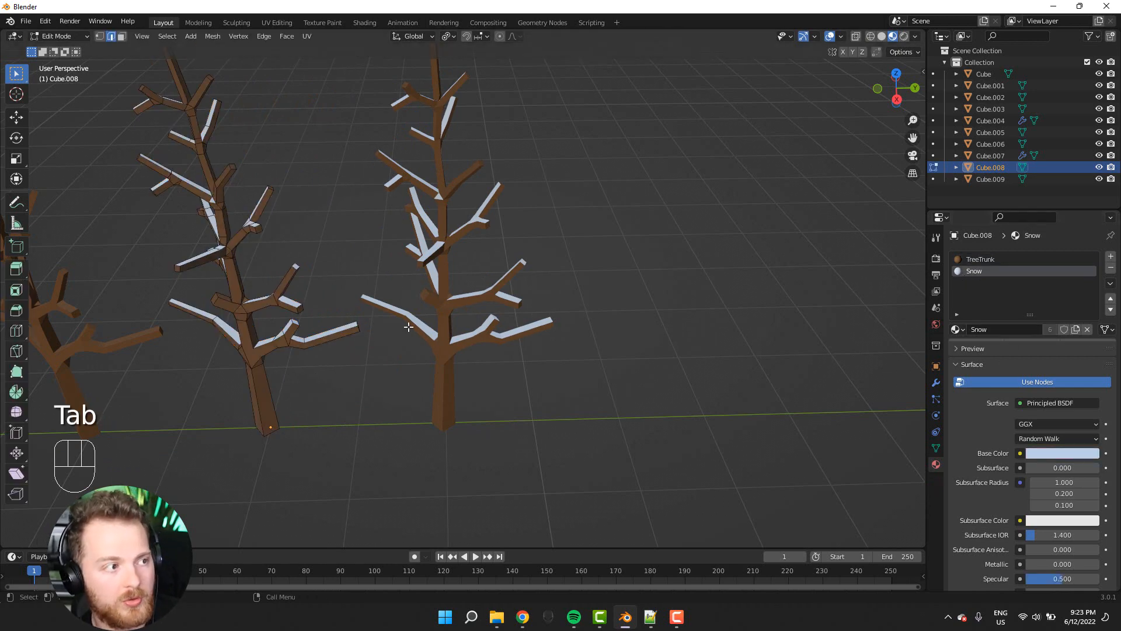
scroll(185, 230, down, 2)
key(a)
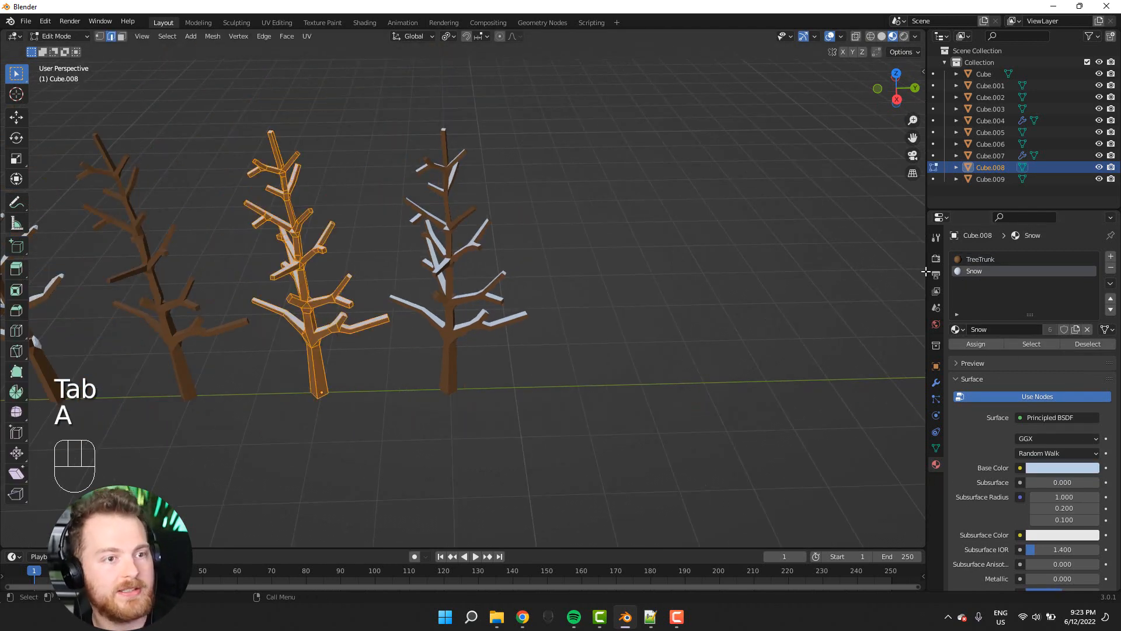
key(Tab)
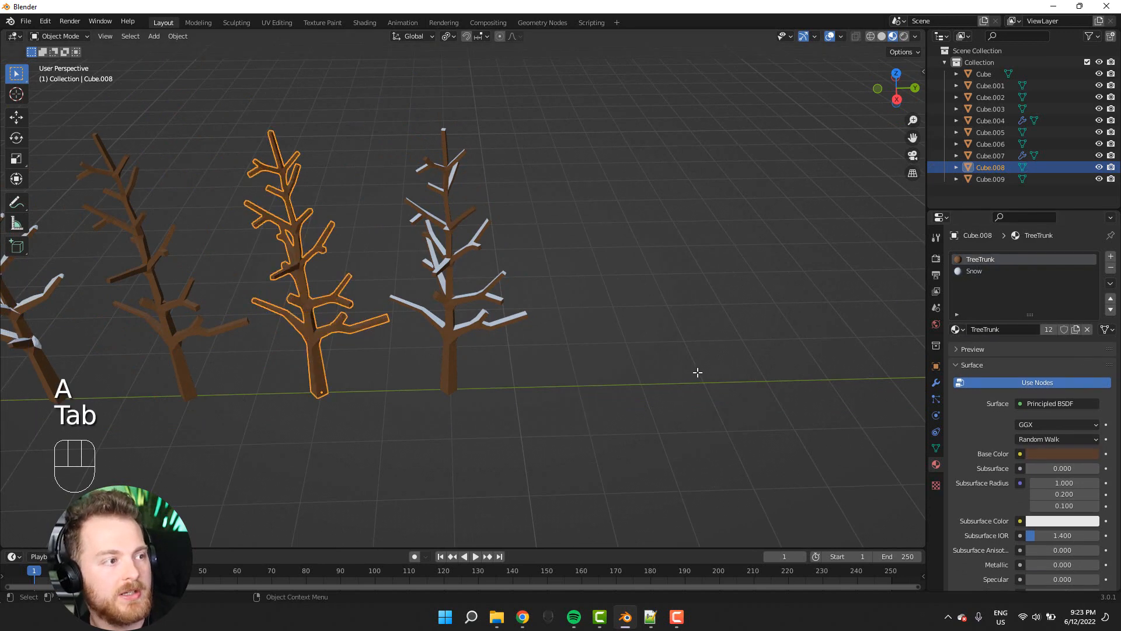
key(shift+z)
middle_drag(692, 359, 298, 290)
key(shift+z)
click(702, 356)
click(363, 266)
key(Tab)
key(Tab)
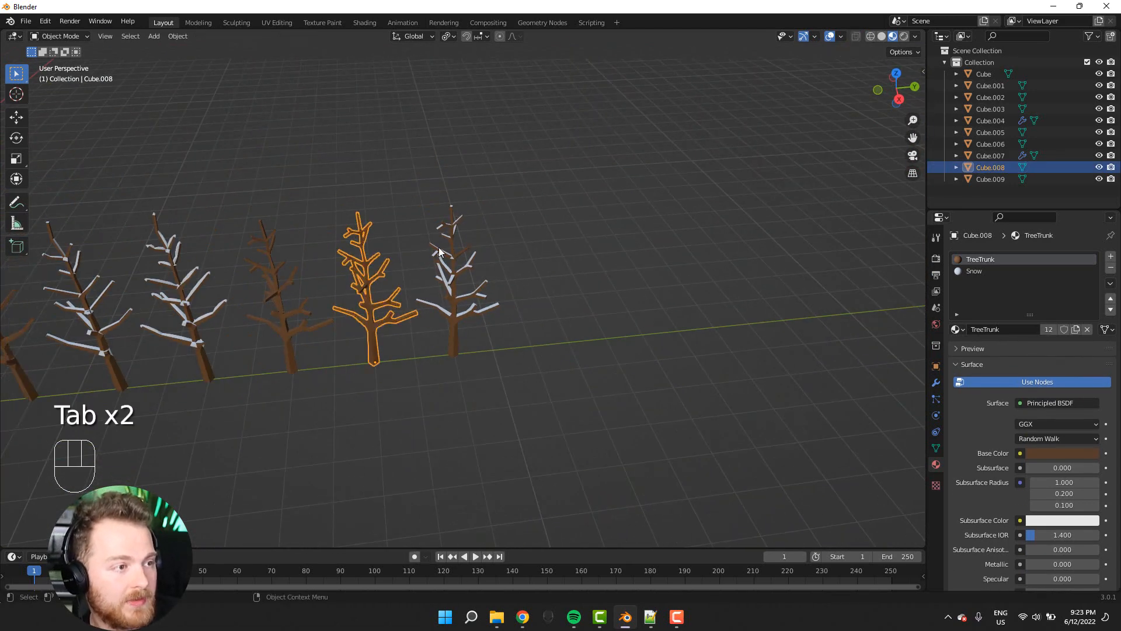
- Duplicate the snowy tree along the Y axis to the free end of the row and open the copy in Edit Mode
click(443, 251)
middle_drag(410, 352, 402, 360)
key(shift+d)
key(x)
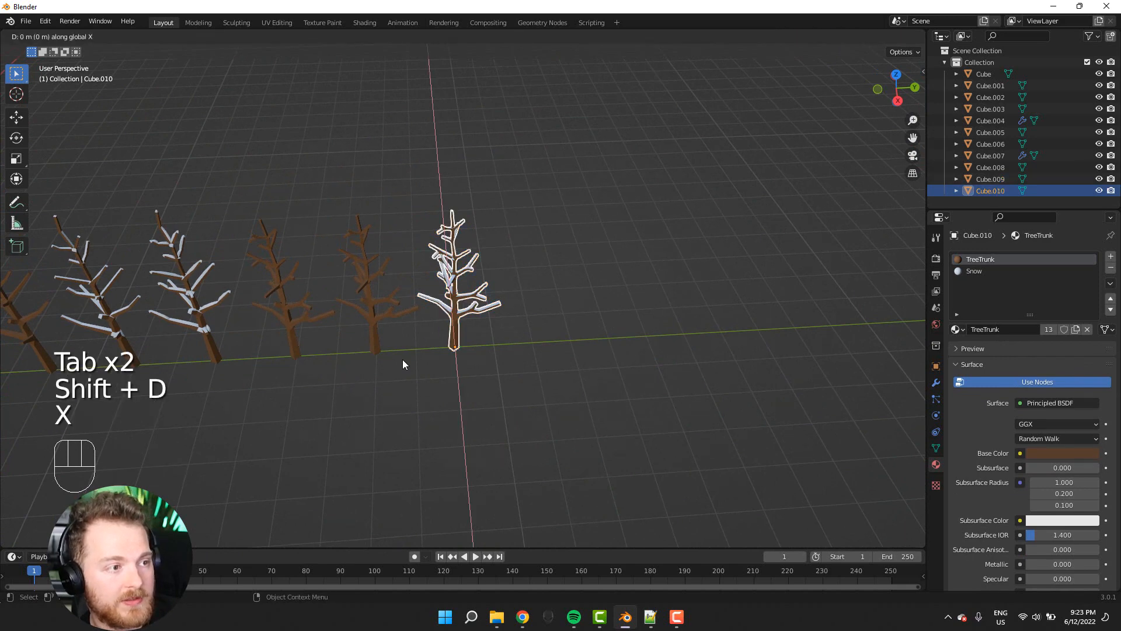
key(y)
click(535, 343)
scroll(535, 343, up, 2)
scroll(537, 343, up, 2)
shift+middle_drag(536, 343, 392, 374)
scroll(378, 393, up, 2)
key(Tab)
scroll(392, 374, up, 3)
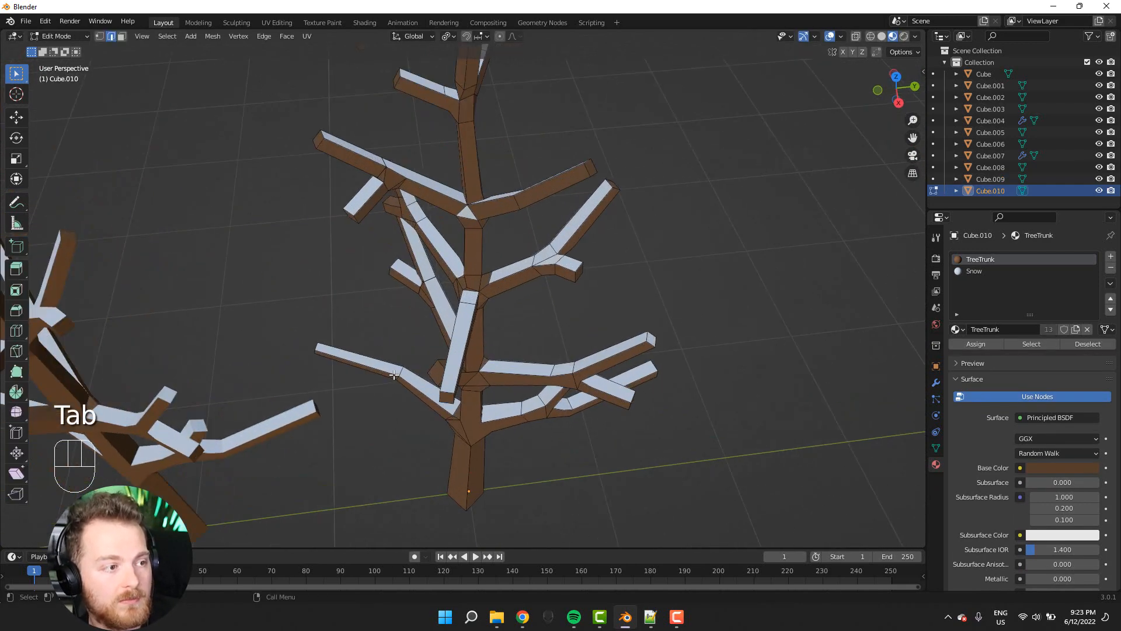
- Select all faces carrying the Snow material on the new tree copy, using face selection mode
click(980, 272)
click(1047, 346)
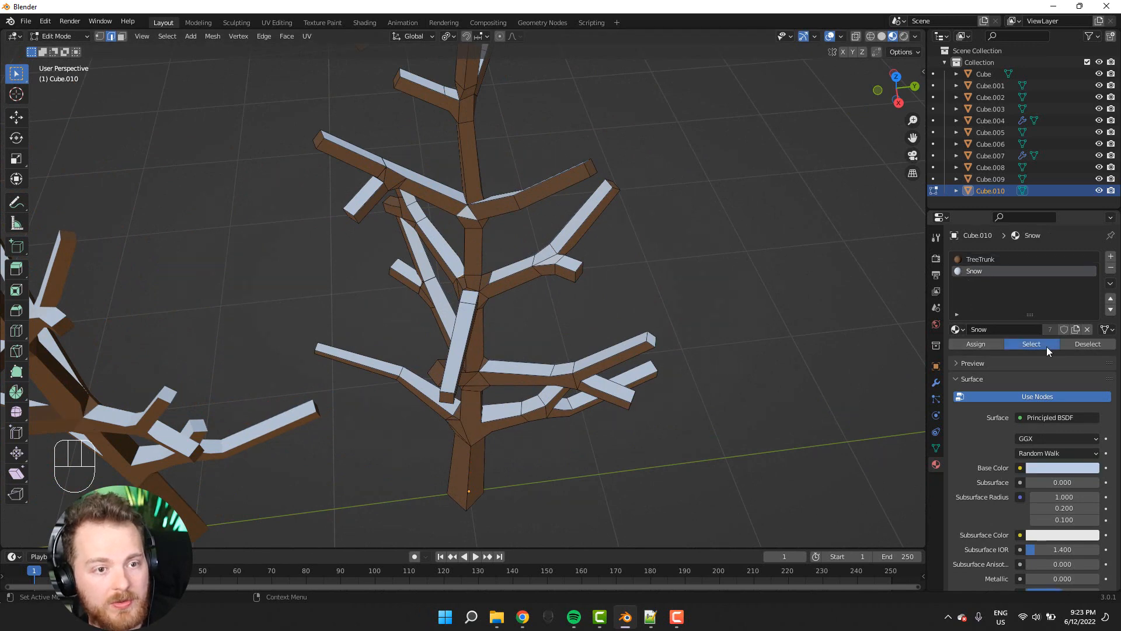
middle_drag(642, 383, 650, 354)
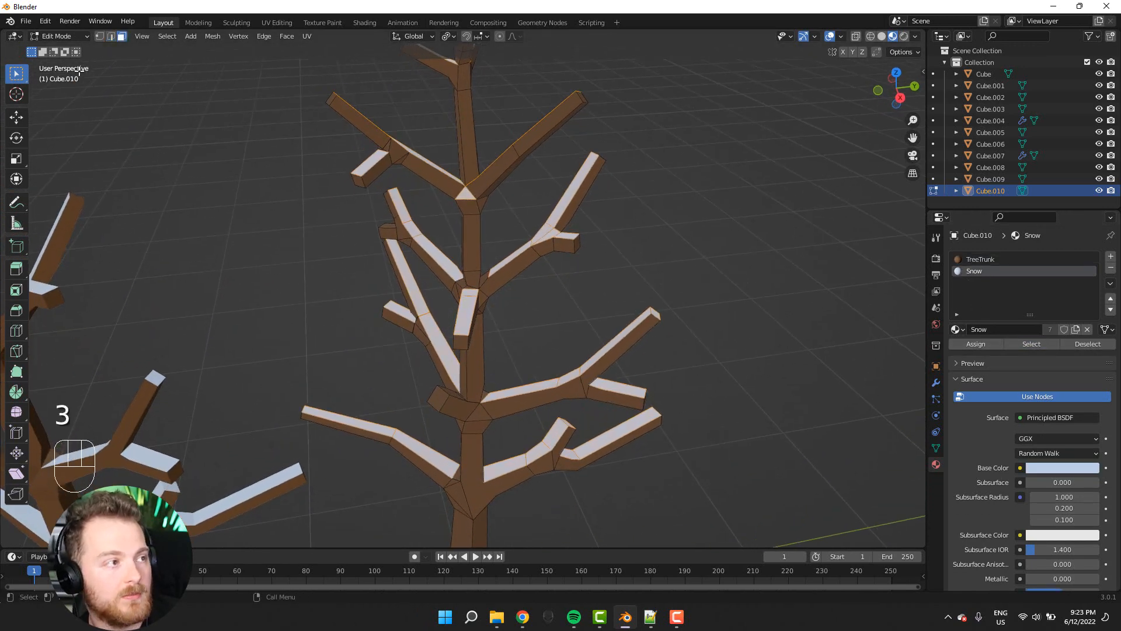
- Try extruding the selected snow faces along their normals by about 0.026 m and undo the extrusion
key(alt+e)
click(722, 236)
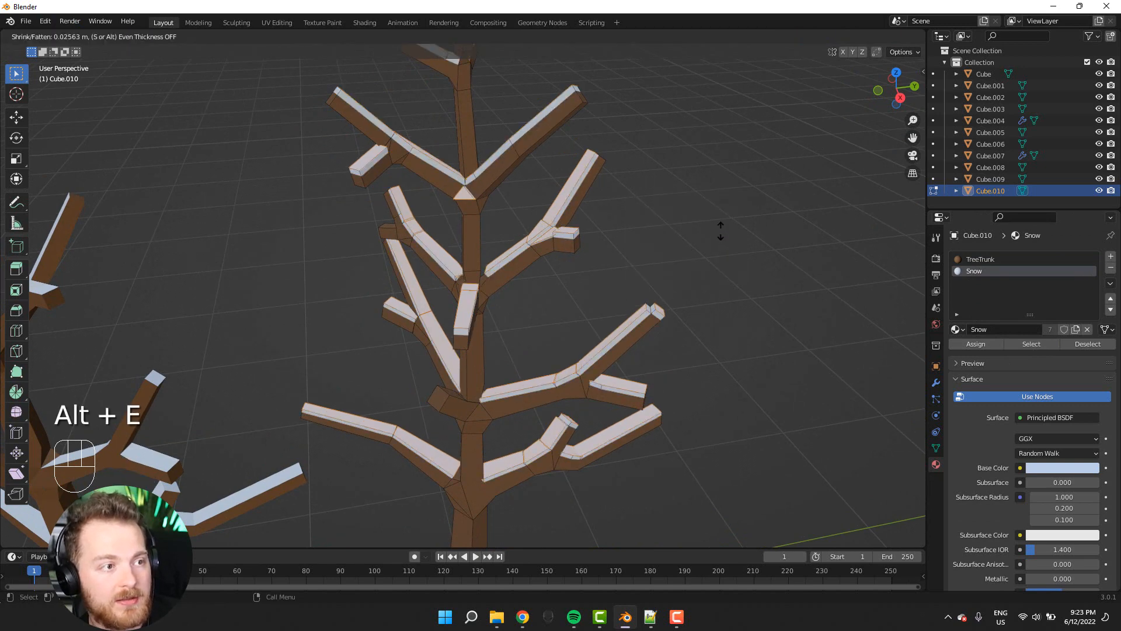
middle_drag(715, 226, 627, 250)
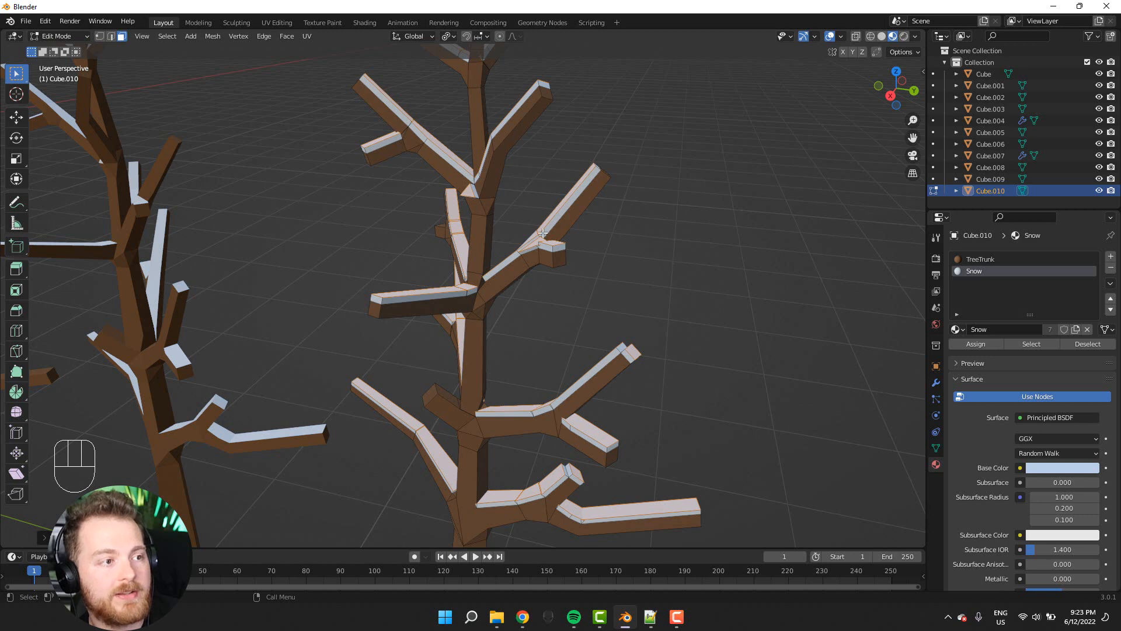
key(ctrl+z)
- Extrude the selected snow faces outward along their normals to thicken the snow on the branches
key(alt+e)
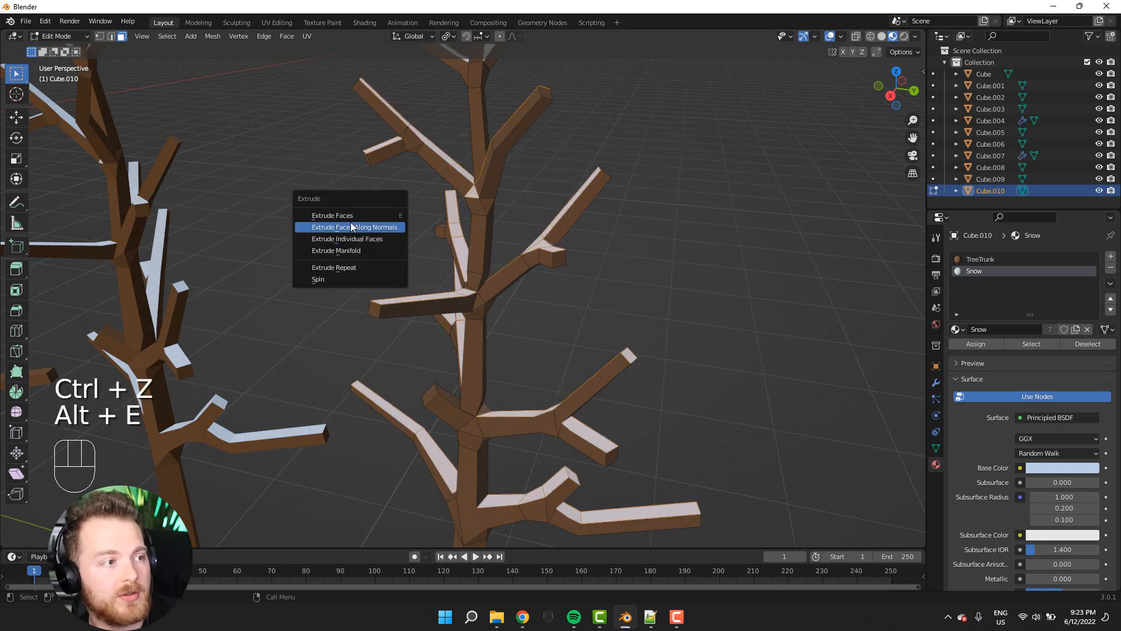
click(324, 227)
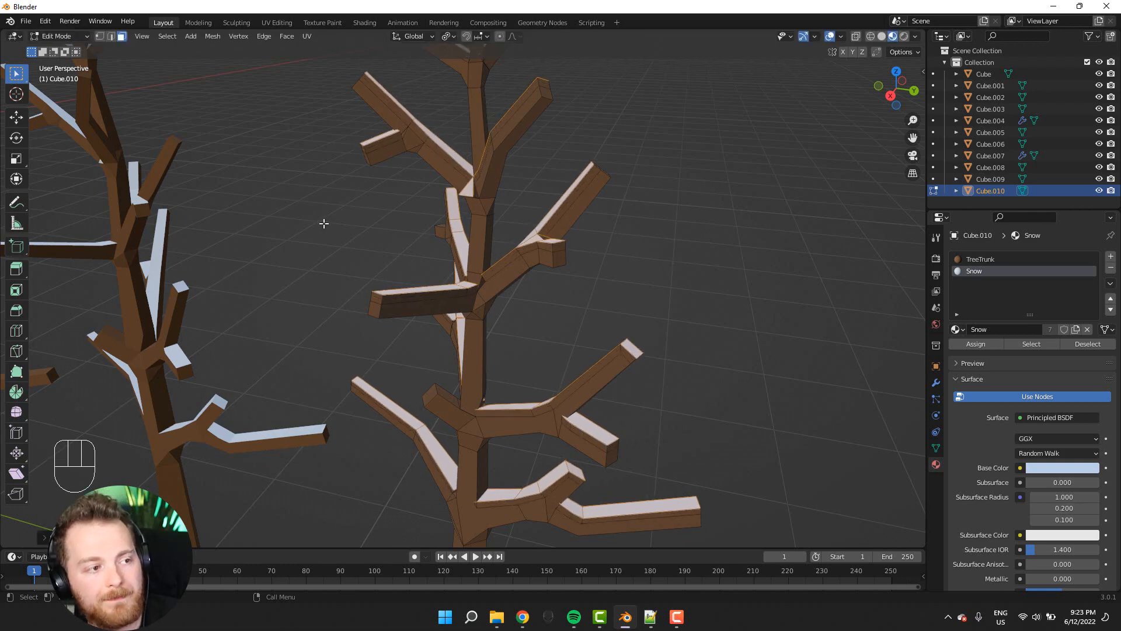
middle_drag(324, 224, 418, 227)
middle_drag(381, 241, 371, 245)
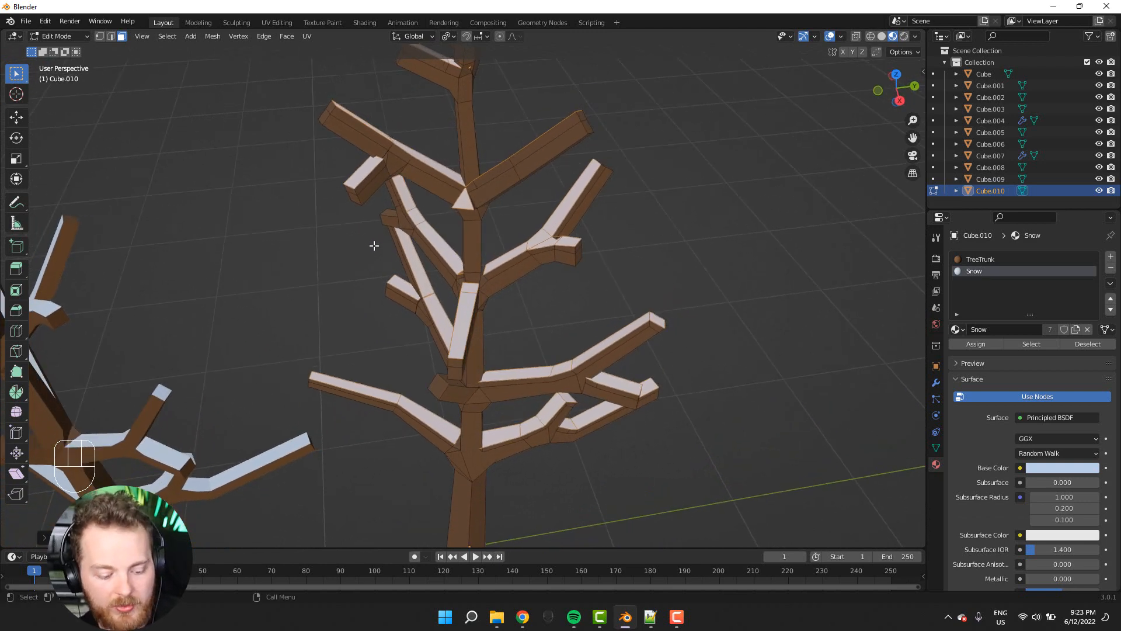
- Try growing the selection to the extruded side faces and assigning the Snow material, and undo both changes
key(ctrl+KP_Add)
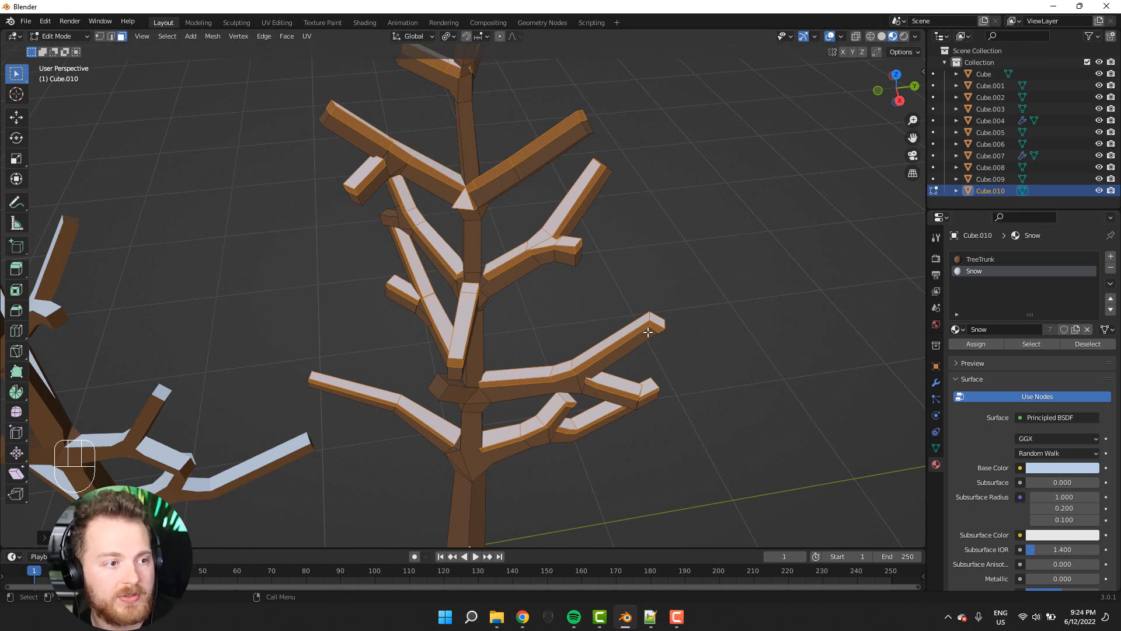
click(976, 344)
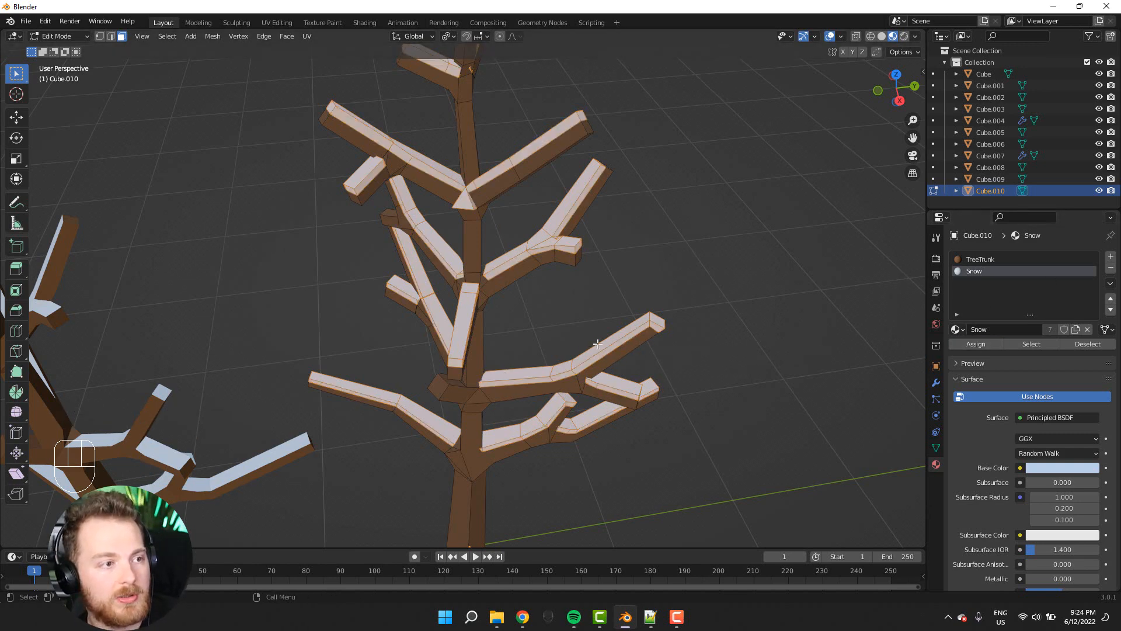
middle_drag(598, 344, 283, 257)
key(ctrl+z)
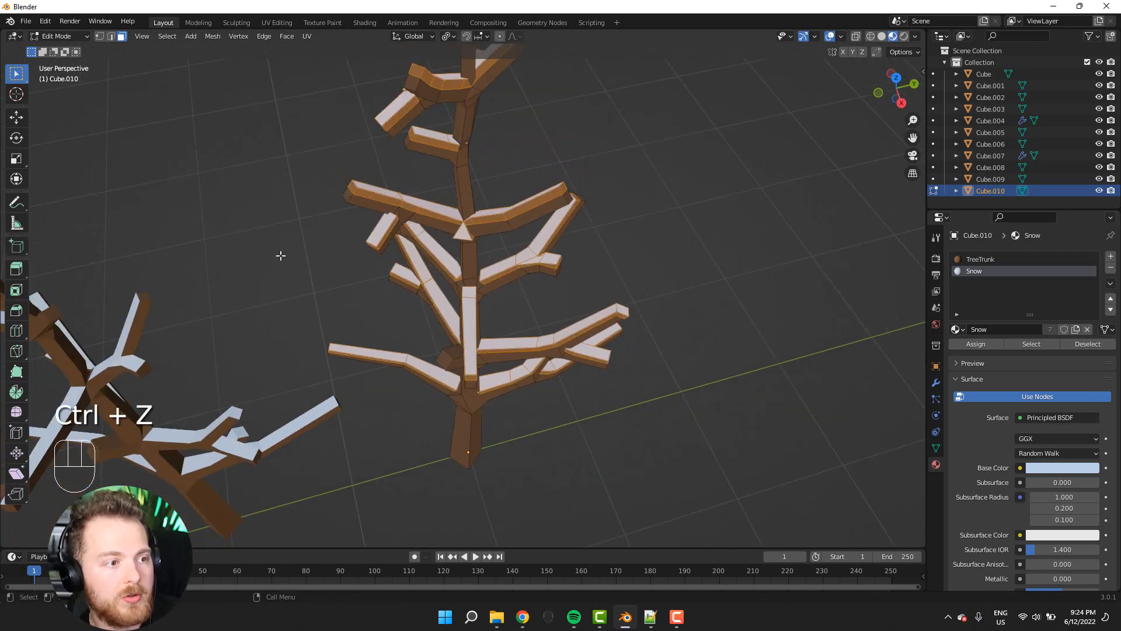
key(ctrl+z)
- Scale the extruded snow faces down slightly so the snow tapers
key(s)
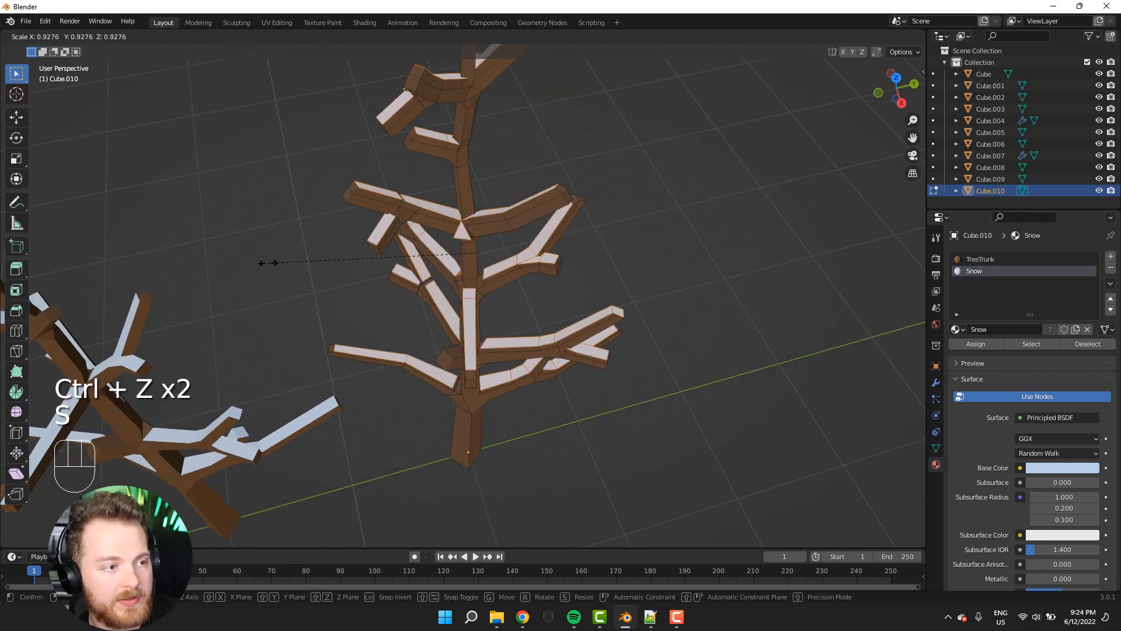
click(292, 265)
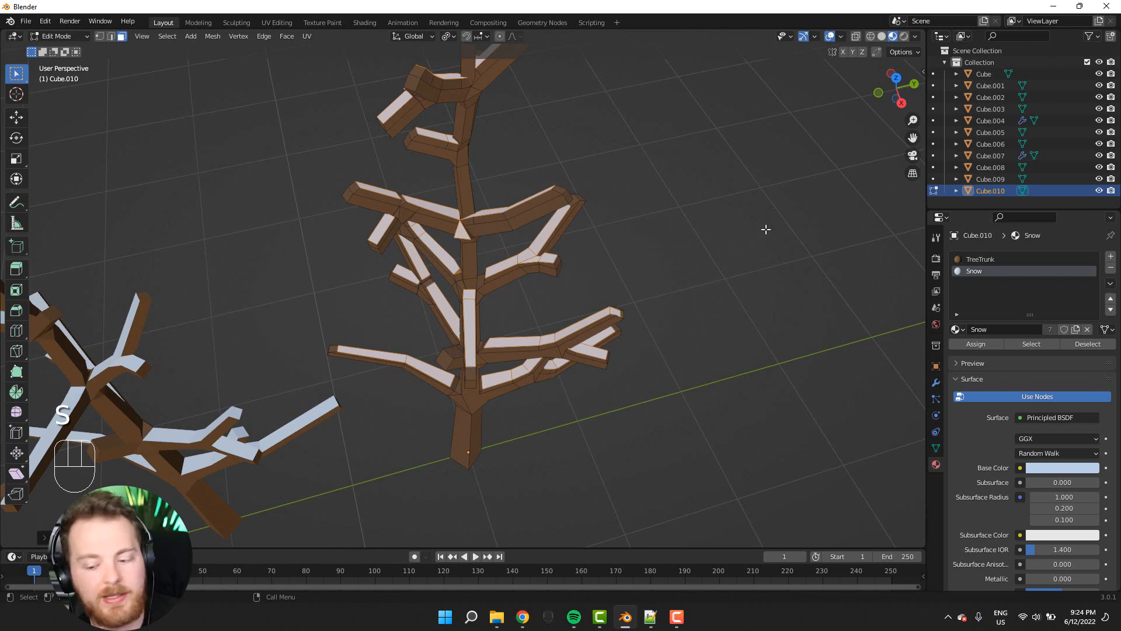
- Grow the selection to the extruded side faces, assign the Snow material to them, and leave Edit Mode
key(ctrl+KP_Add)
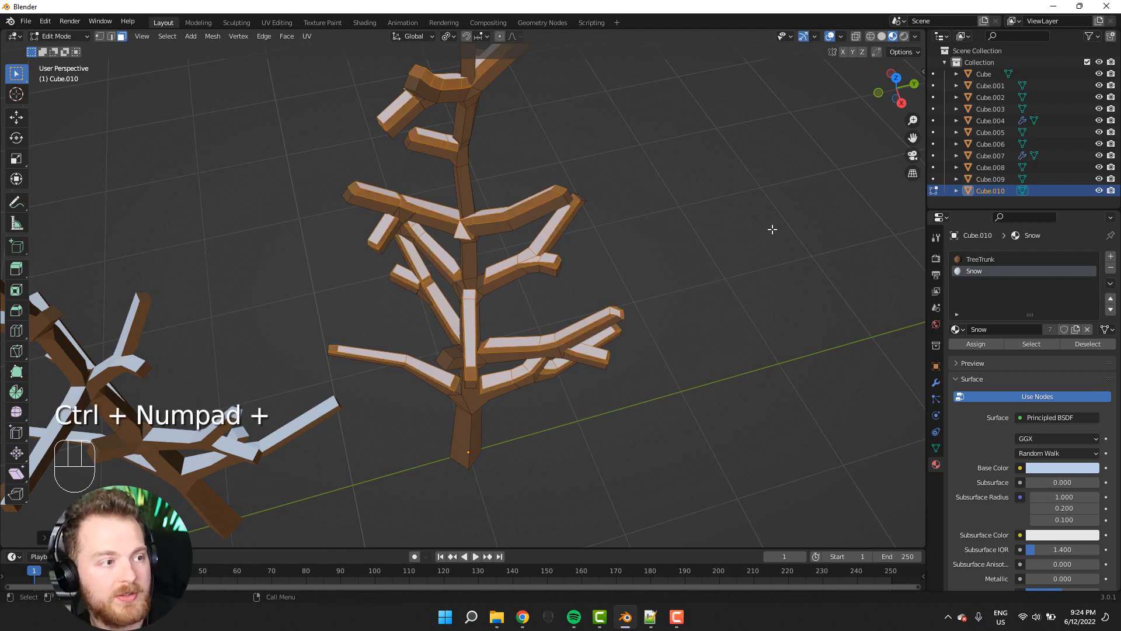
click(970, 344)
click(734, 318)
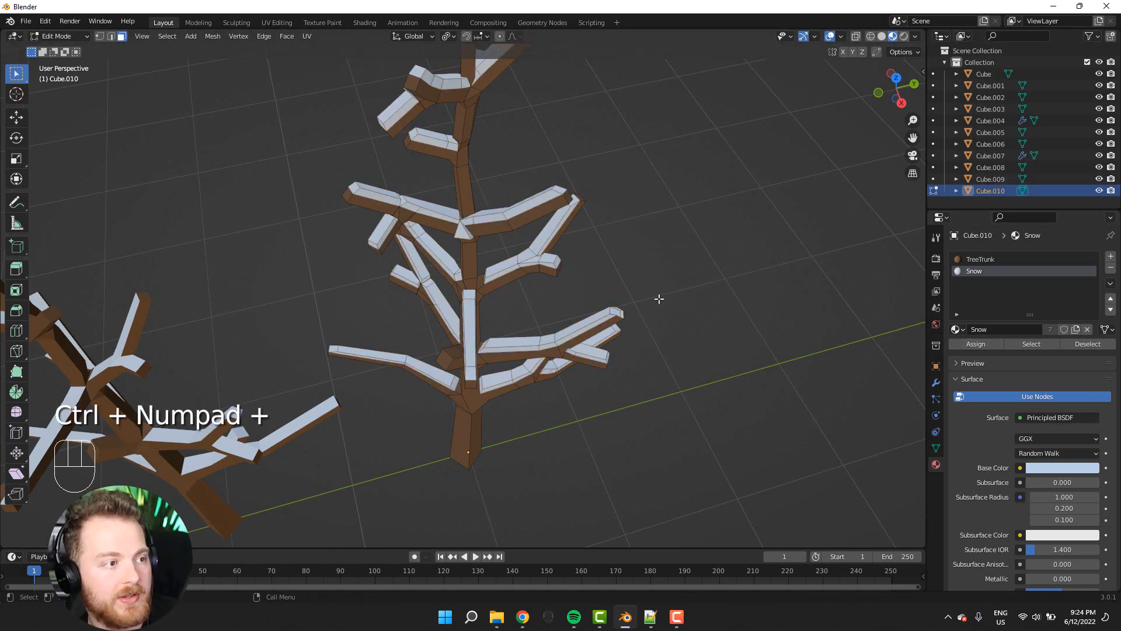
middle_drag(659, 298, 709, 264)
scroll(709, 263, down, 5)
key(shift+z)
key(shift+z)
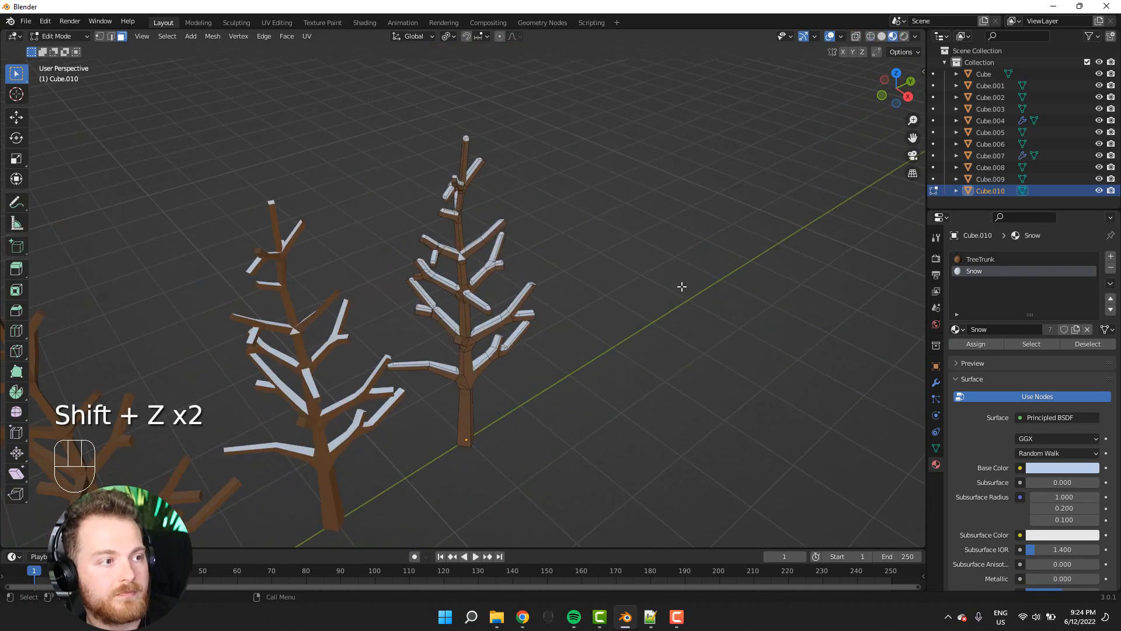
key(Tab)
- Save the file as Trees.blend in the project's Models folder
middle_drag(669, 345, 491, 362)
shift+middle_drag(358, 341, 450, 298)
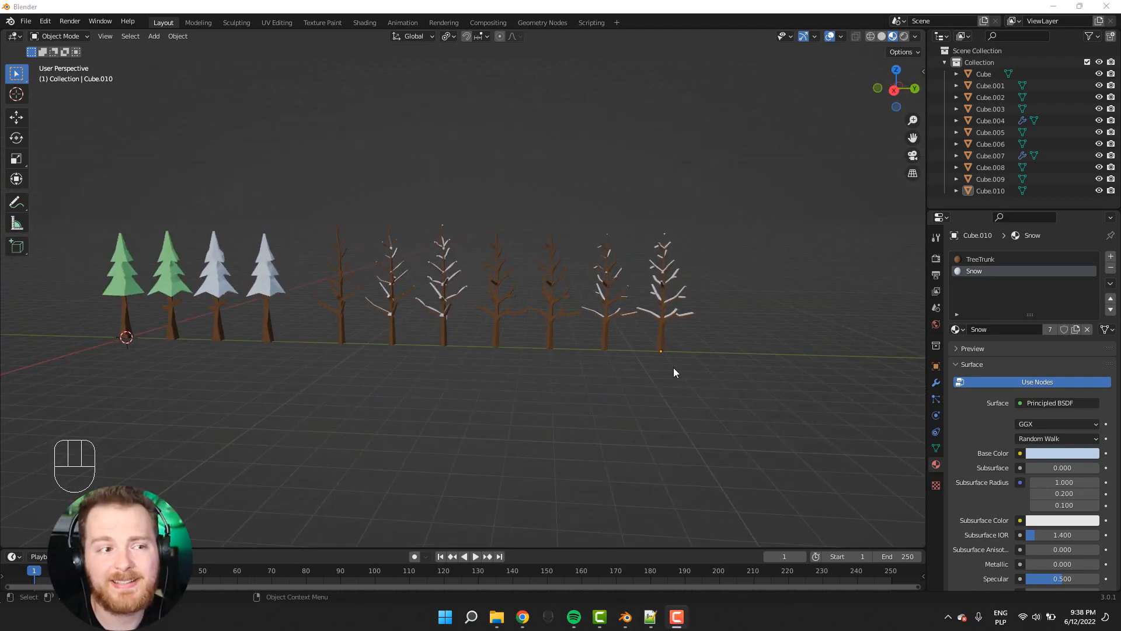
middle_drag(674, 372, 351, 418)
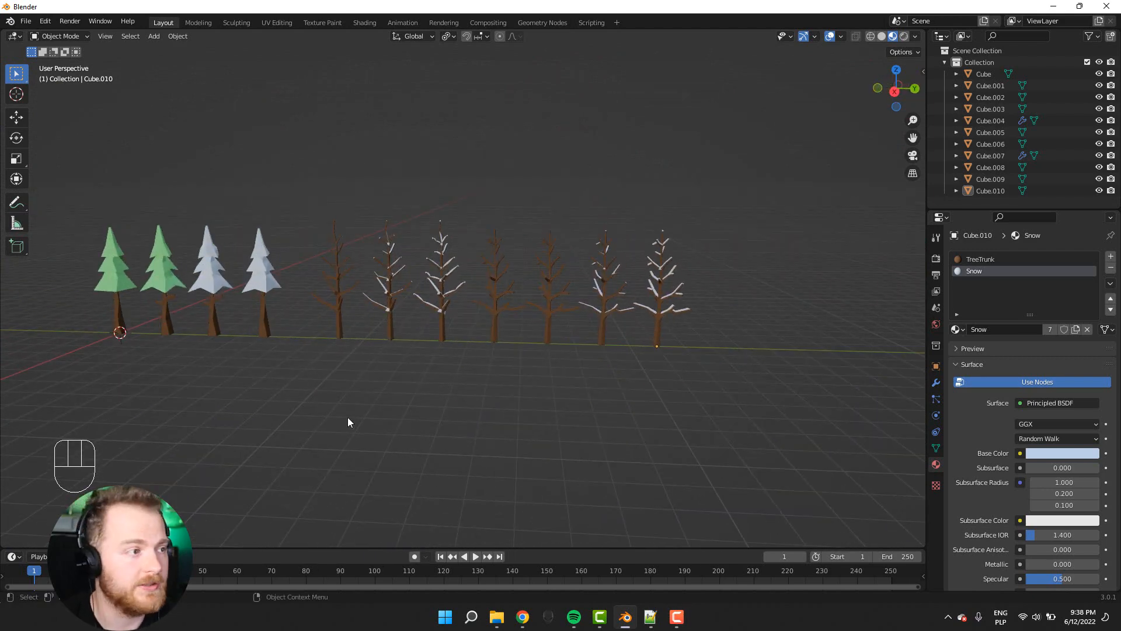
shift+middle_drag(348, 422, 429, 450)
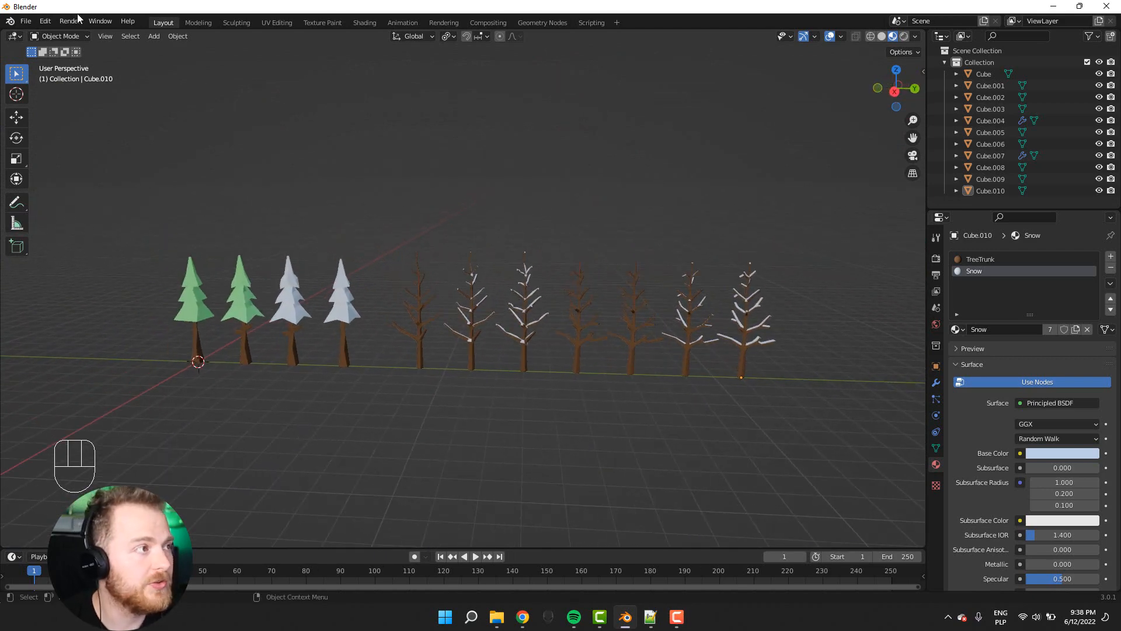
click(26, 22)
click(39, 119)
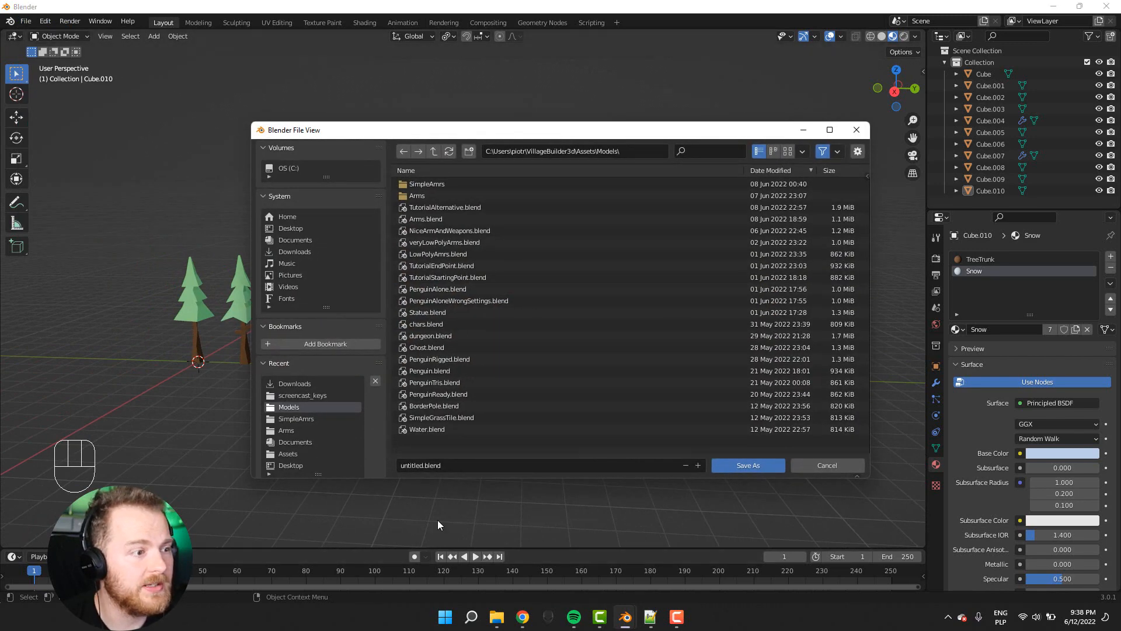
click(405, 468)
double_click(410, 465)
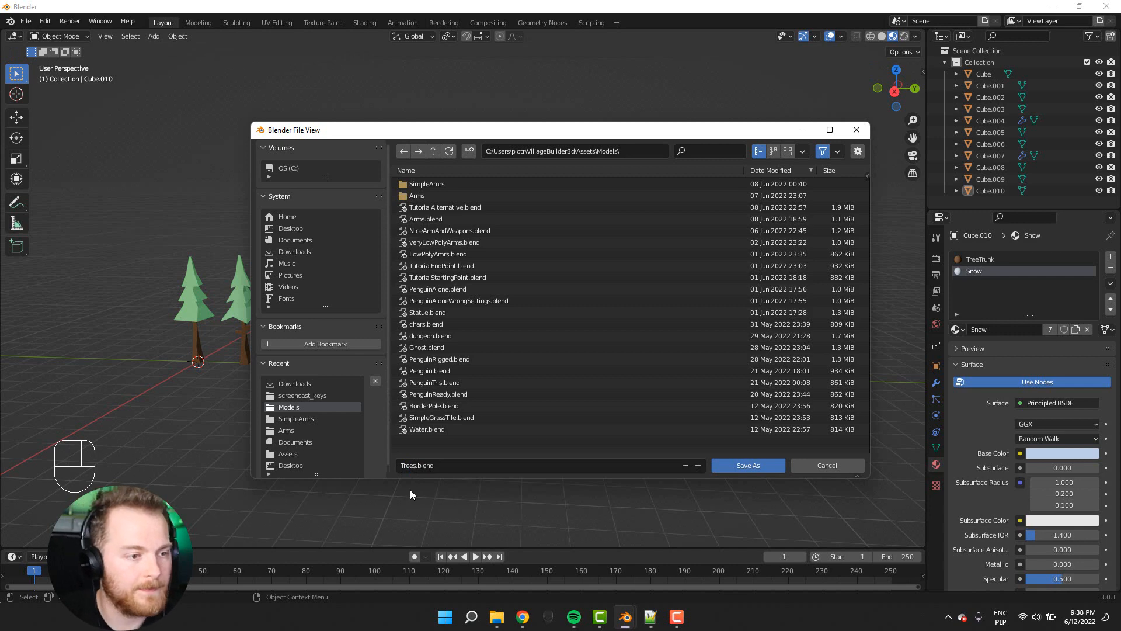
click(759, 465)
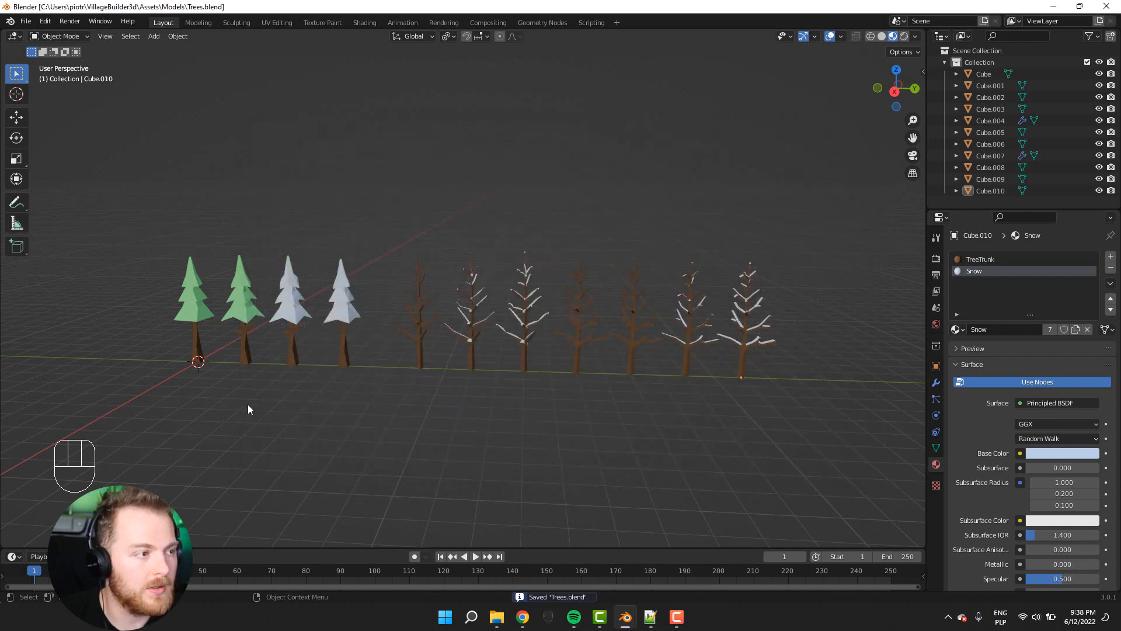
- Delete the bare tree next to the pines that still carries a Skin modifier
middle_drag(248, 409, 254, 402)
click(163, 318)
click(211, 323)
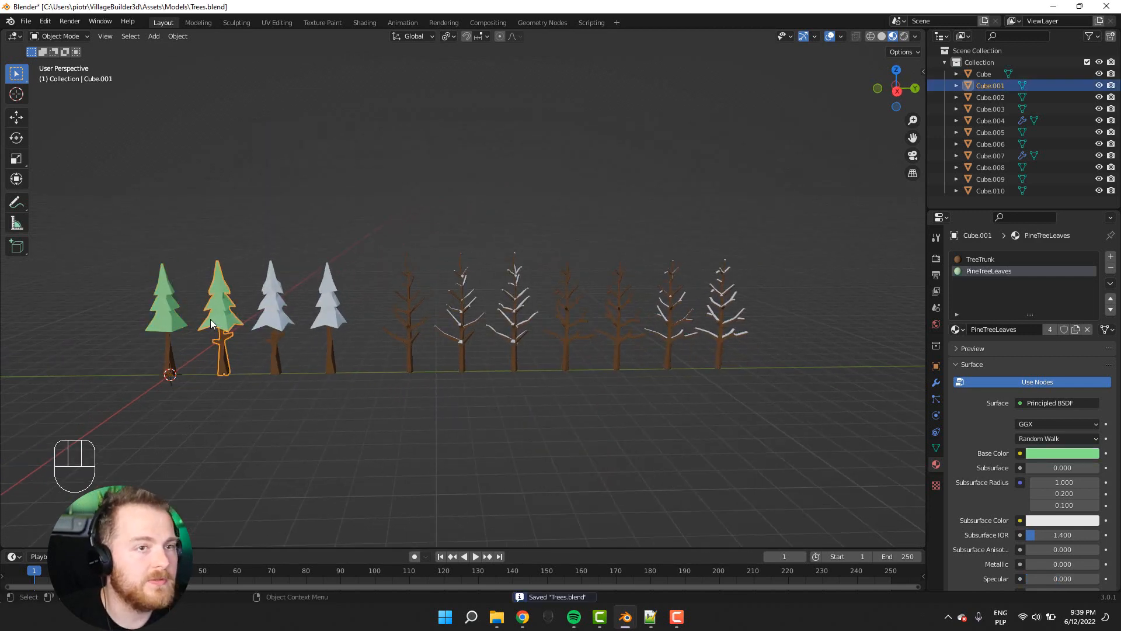
click(417, 324)
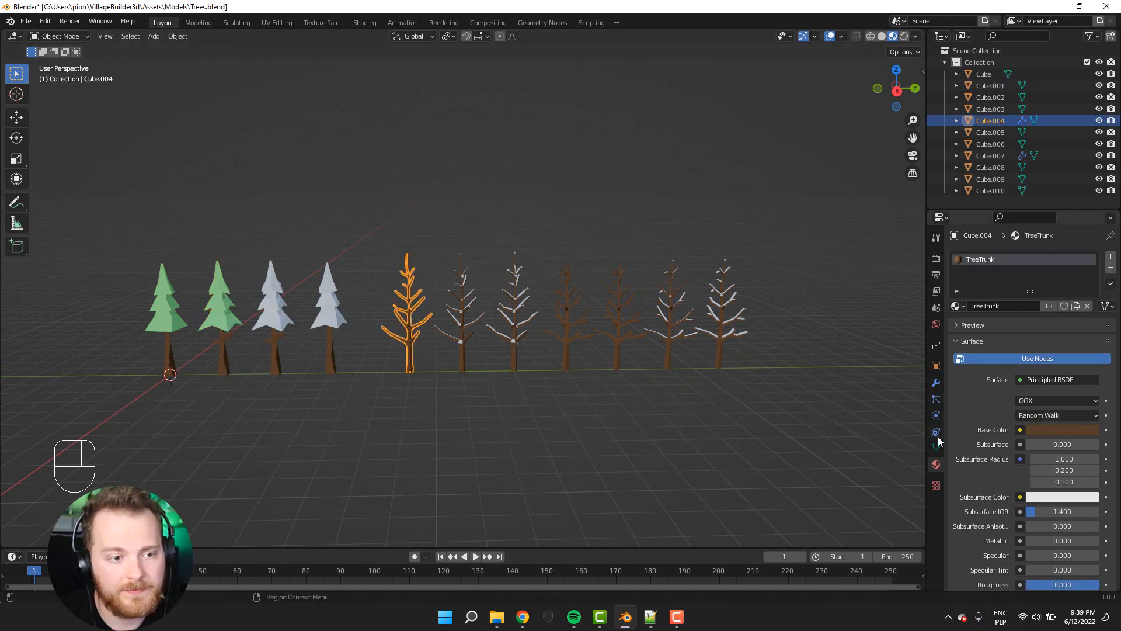
click(936, 383)
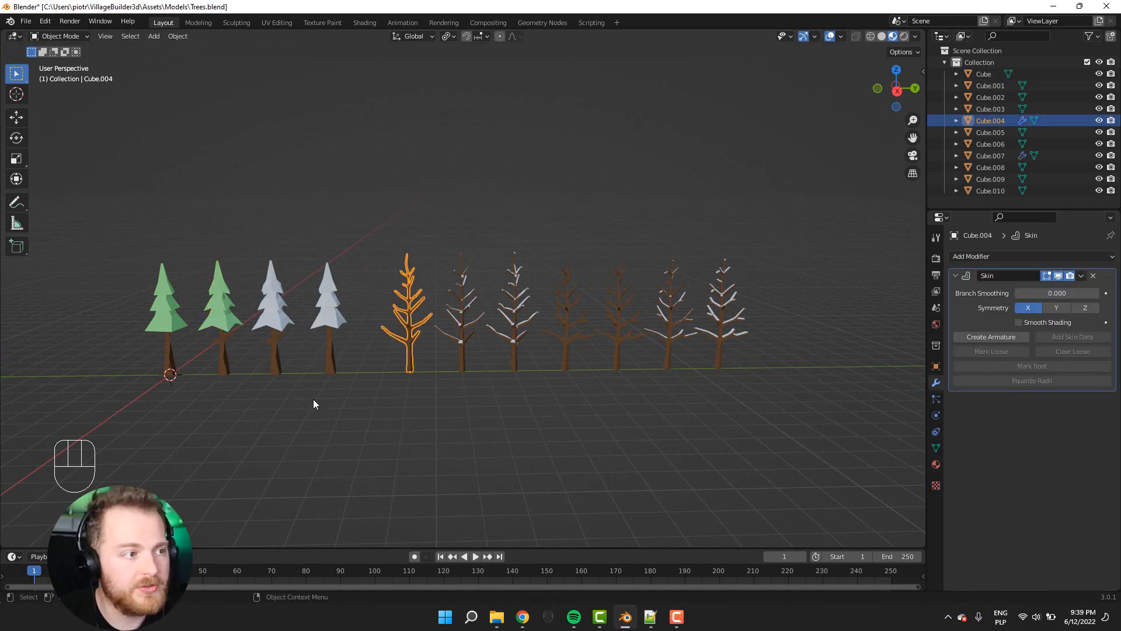
key(Delete)
- Delete the remaining bare tree with a Skin modifier, beside the first pair of snowy trees
click(492, 328)
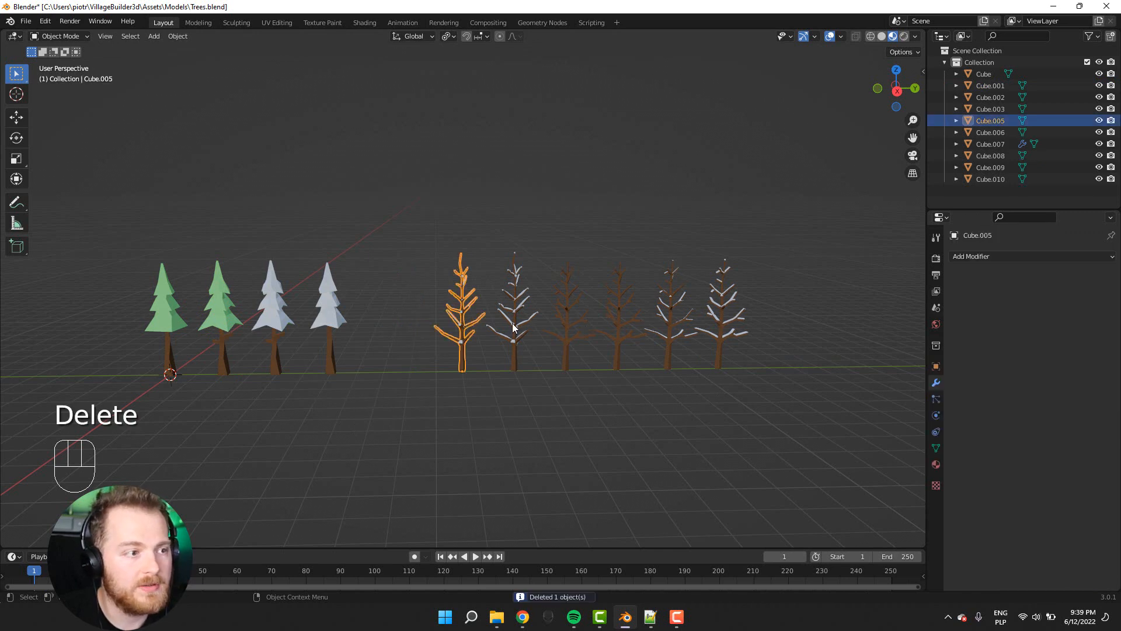
click(515, 327)
click(569, 321)
key(Delete)
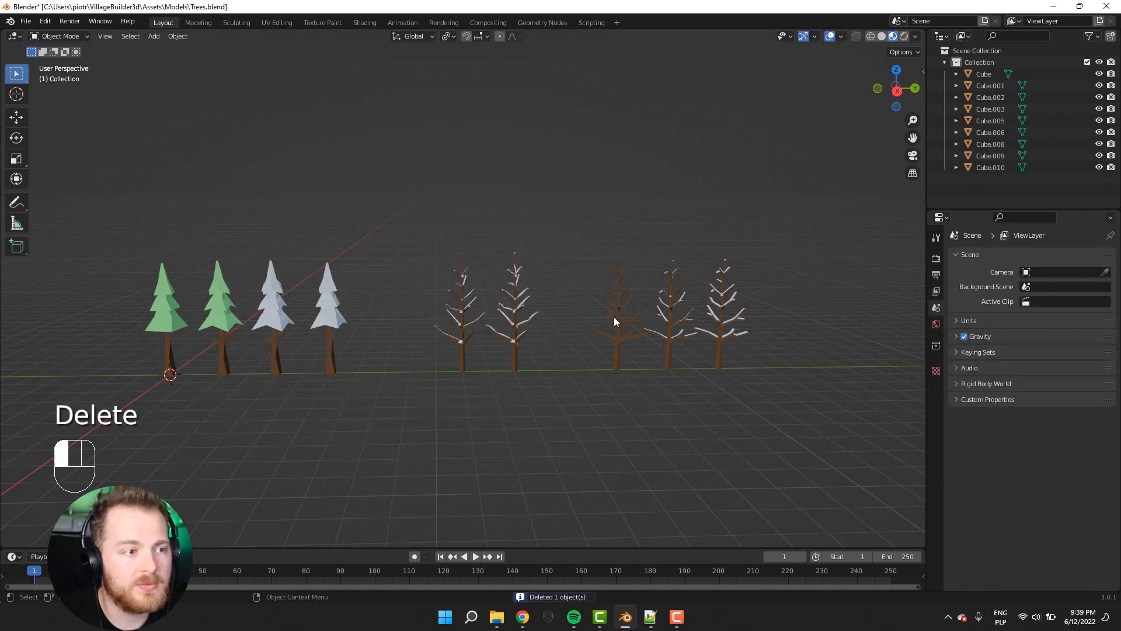
- Move the first pair of snowy trees along the Y axis with snapping into the gap nearest the pines
click(615, 317)
click(668, 316)
click(708, 321)
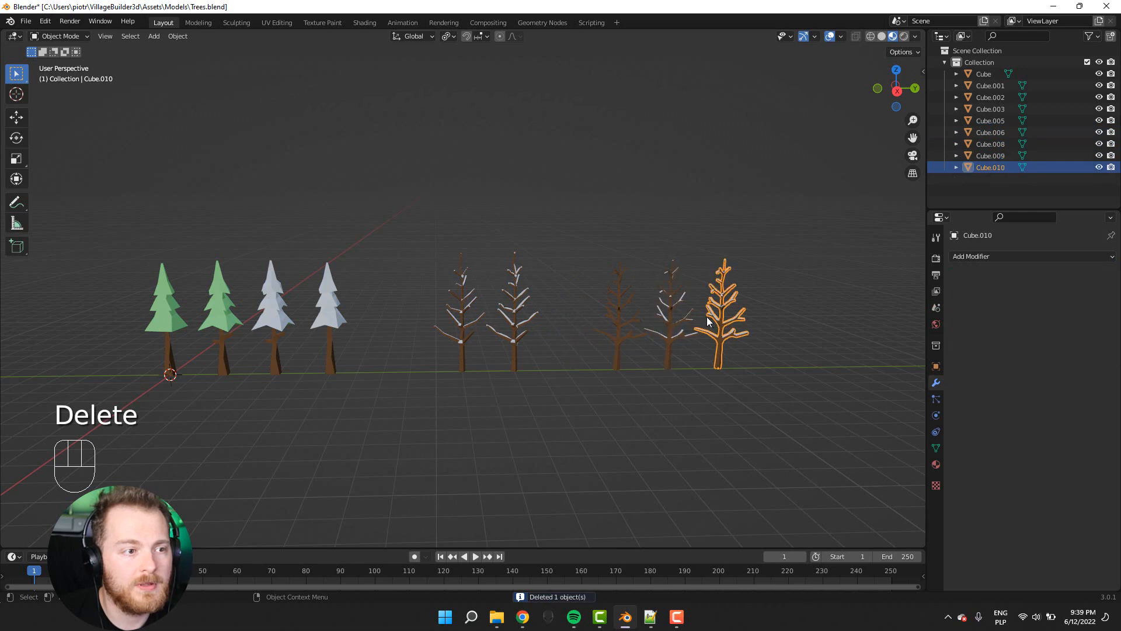
drag(580, 225, 737, 398)
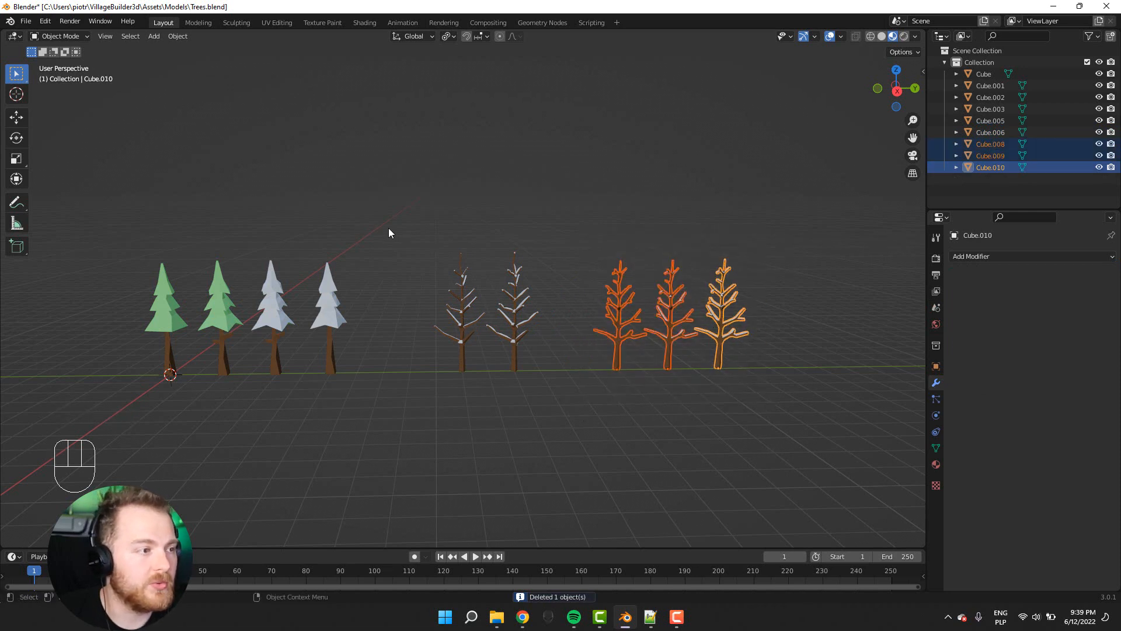
drag(390, 240, 542, 386)
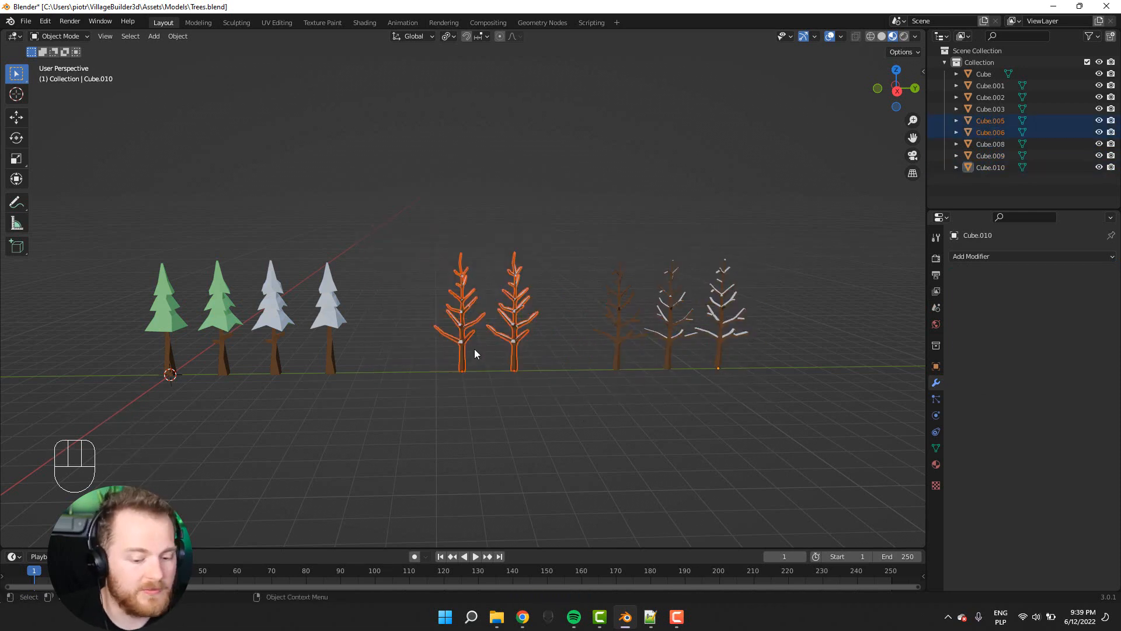
key(g)
key(c)
key(y)
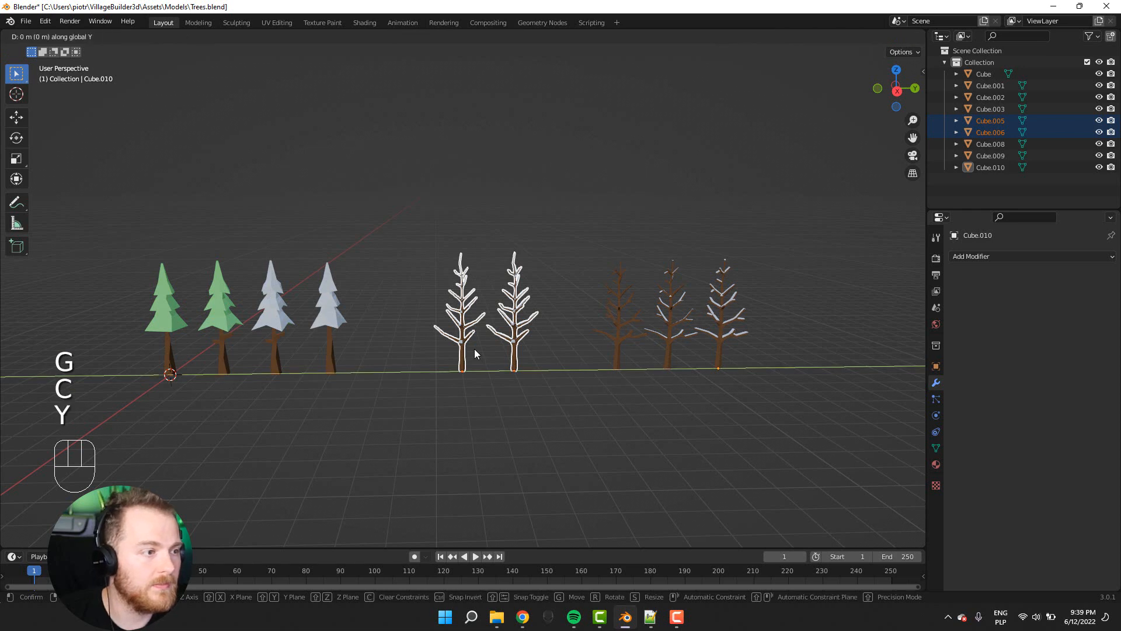
key(ctrl)
click(413, 350)
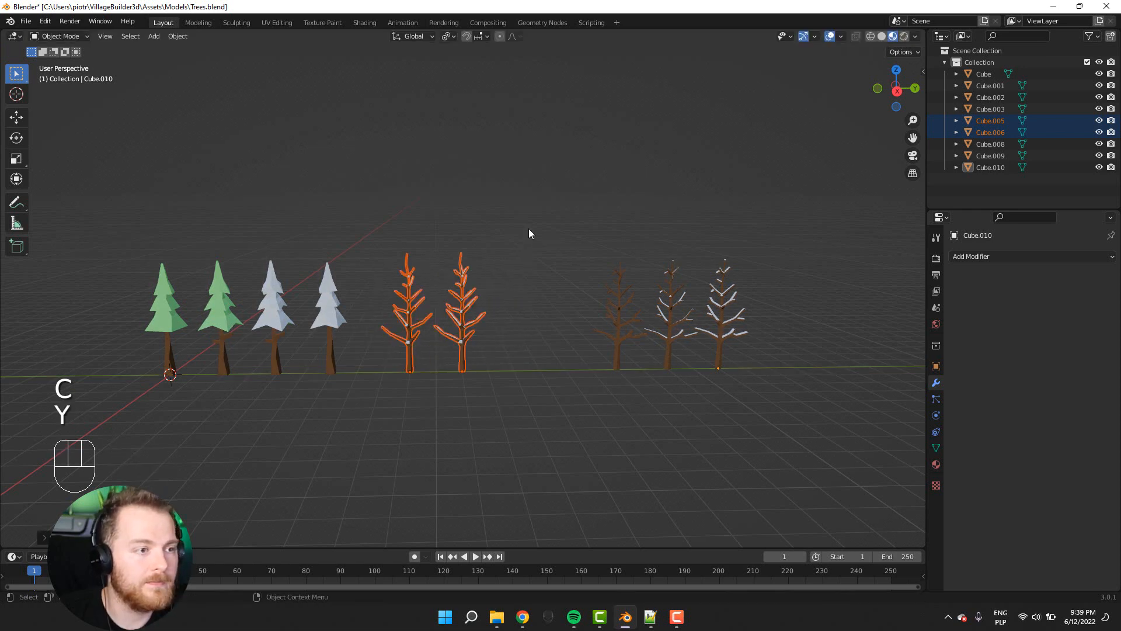
- Move the last three trees along the Y axis with snapping, closing the gap to the snowy pair
drag(528, 229, 823, 401)
key(g)
key(y)
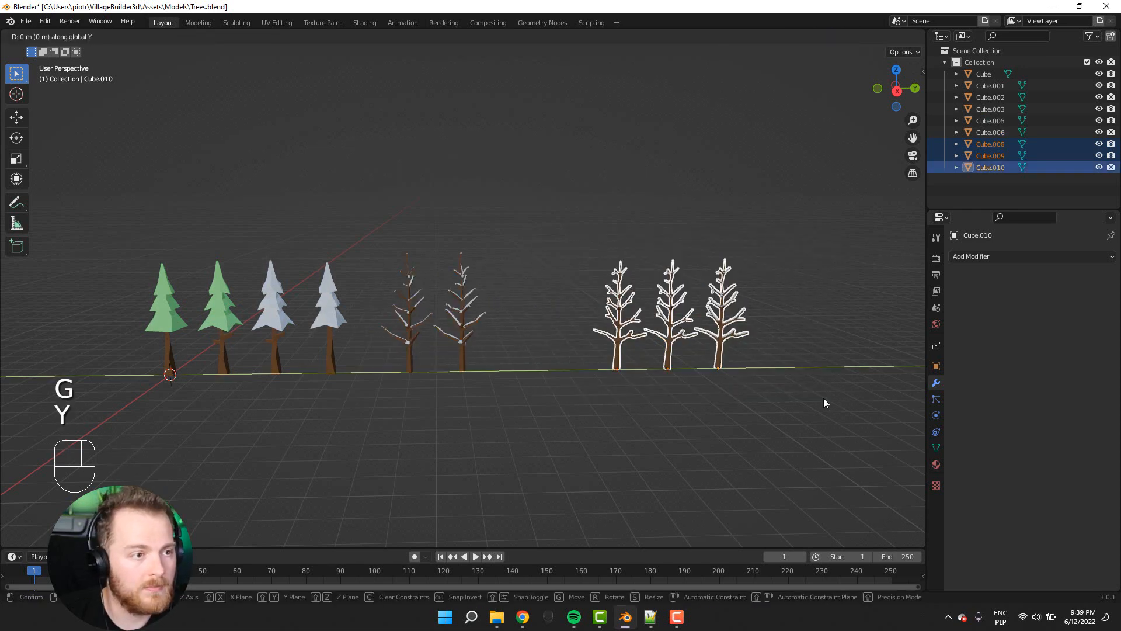
key(ctrl)
click(725, 412)
- Move all five leafless trees together along the Y axis with snapping, closer to the pines, and deselect them
drag(364, 202, 666, 414)
key(y)
key(ctrl)
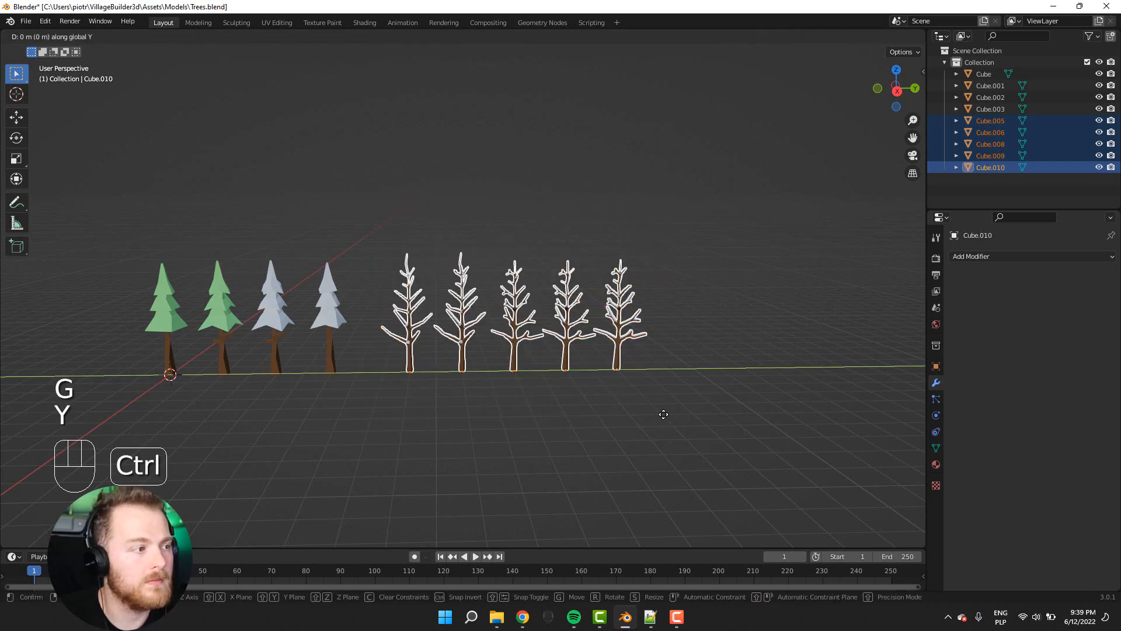
click(631, 422)
click(519, 441)
- Inspect the finished row by selecting the trees one after another from the bare ones to the first green pine
middle_drag(519, 441, 387, 442)
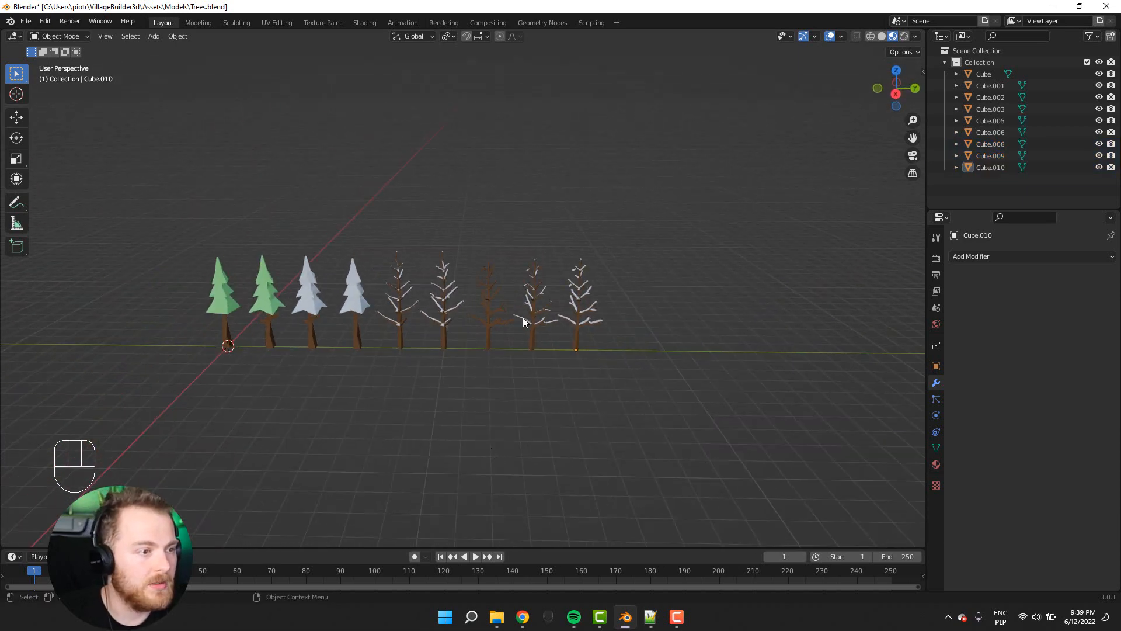
click(529, 344)
click(498, 330)
click(445, 332)
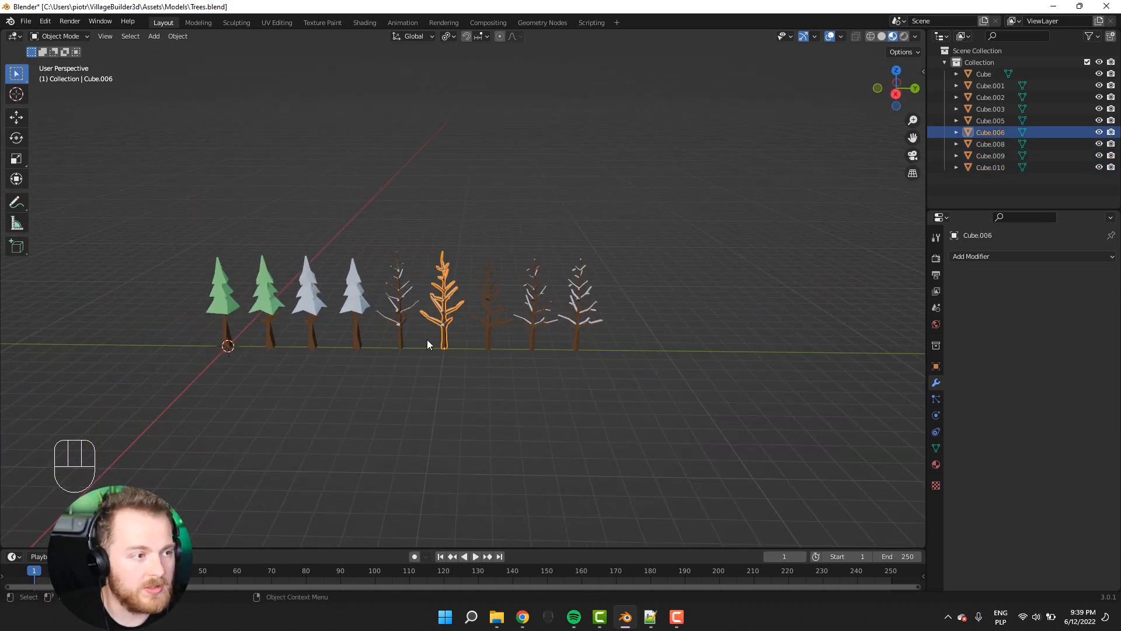
click(402, 334)
click(364, 327)
click(305, 331)
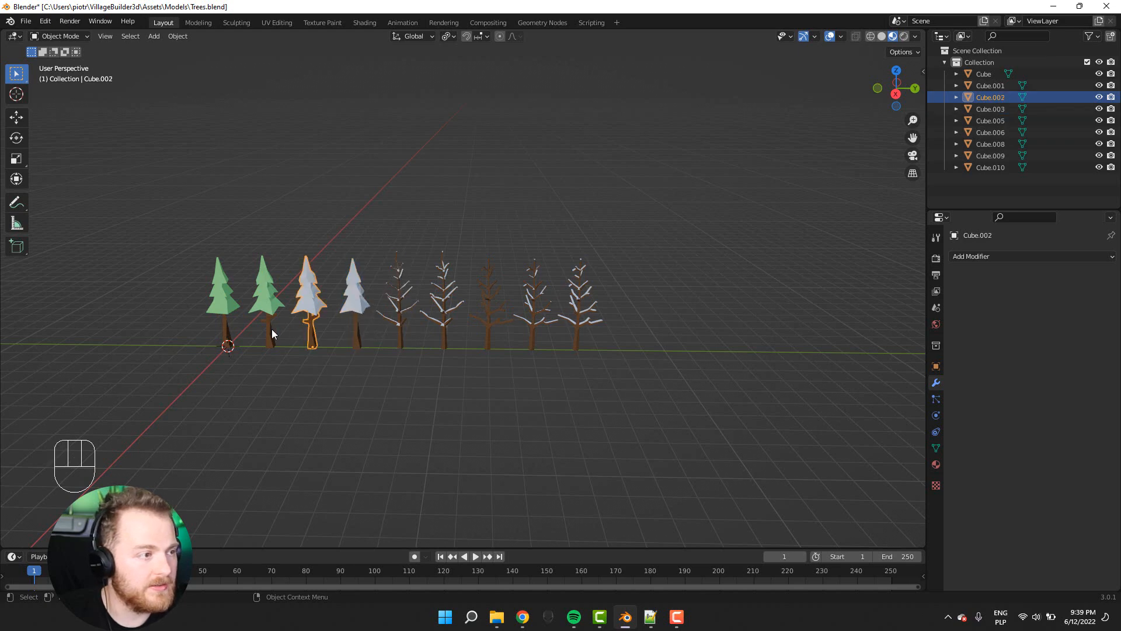
click(272, 329)
click(230, 318)
click(139, 342)
middle_drag(156, 324, 713, 483)
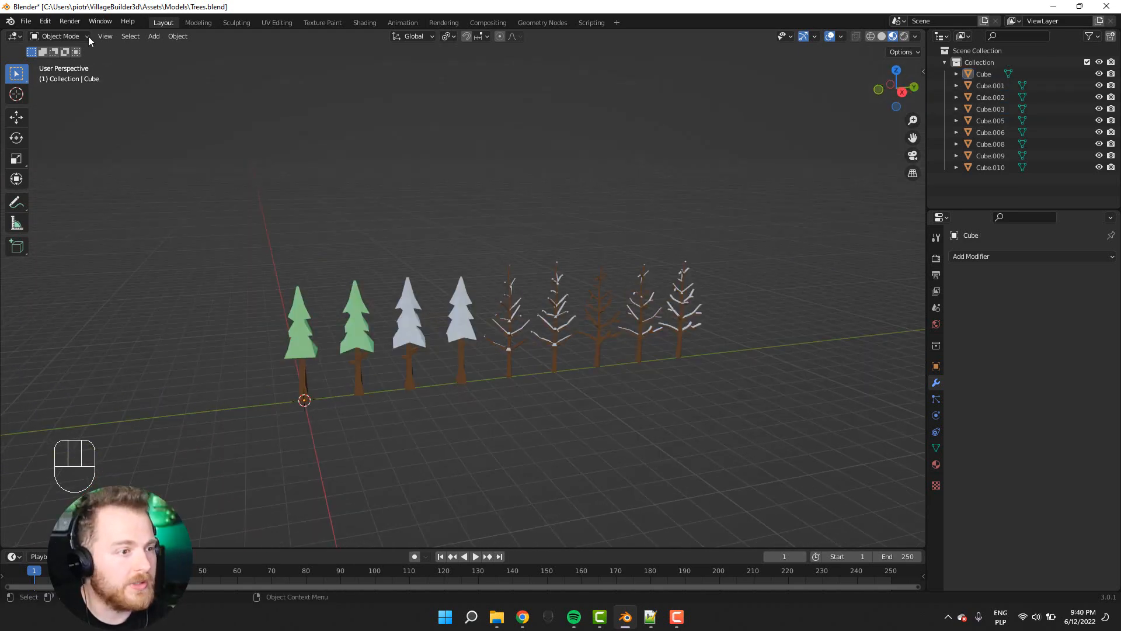
- Save the cleaned-up tree scene as a separate file named TreesClean.blend in the Models folder
click(26, 21)
click(40, 111)
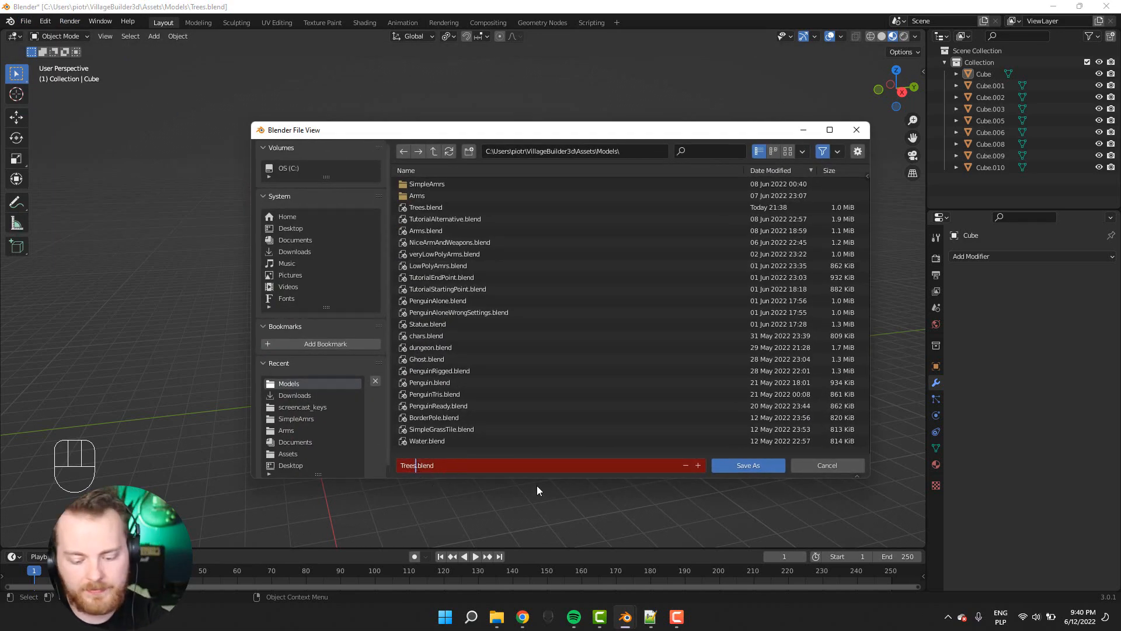
text(Clean)
key(Return)
click(756, 466)
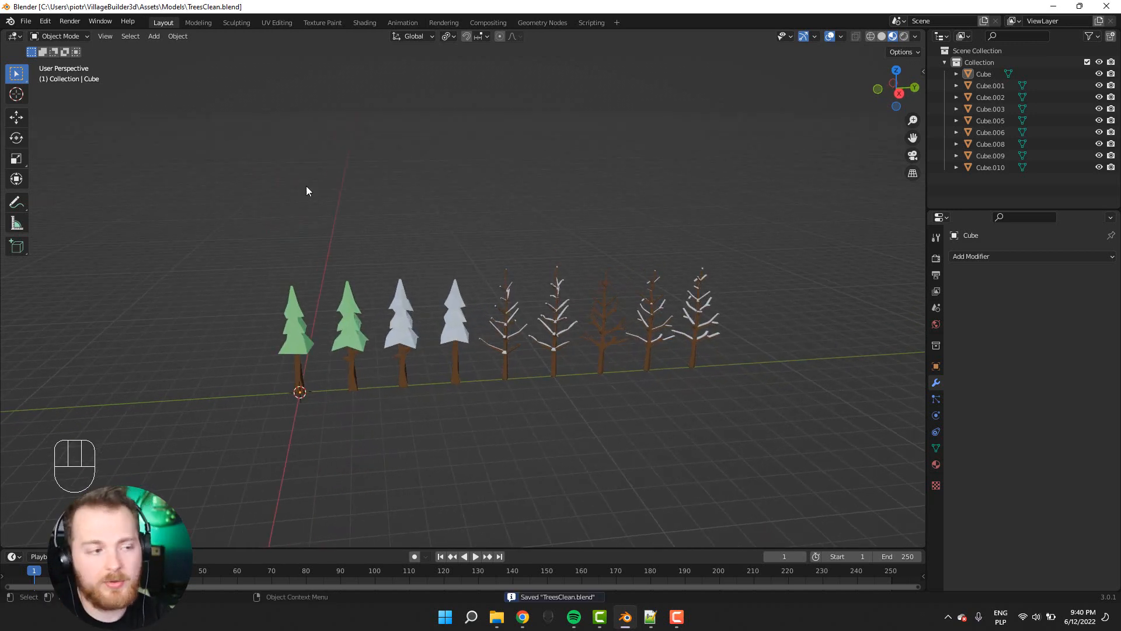
- Select all nine trees in the row, with the first green pine as the active object
middle_drag(253, 248, 289, 240)
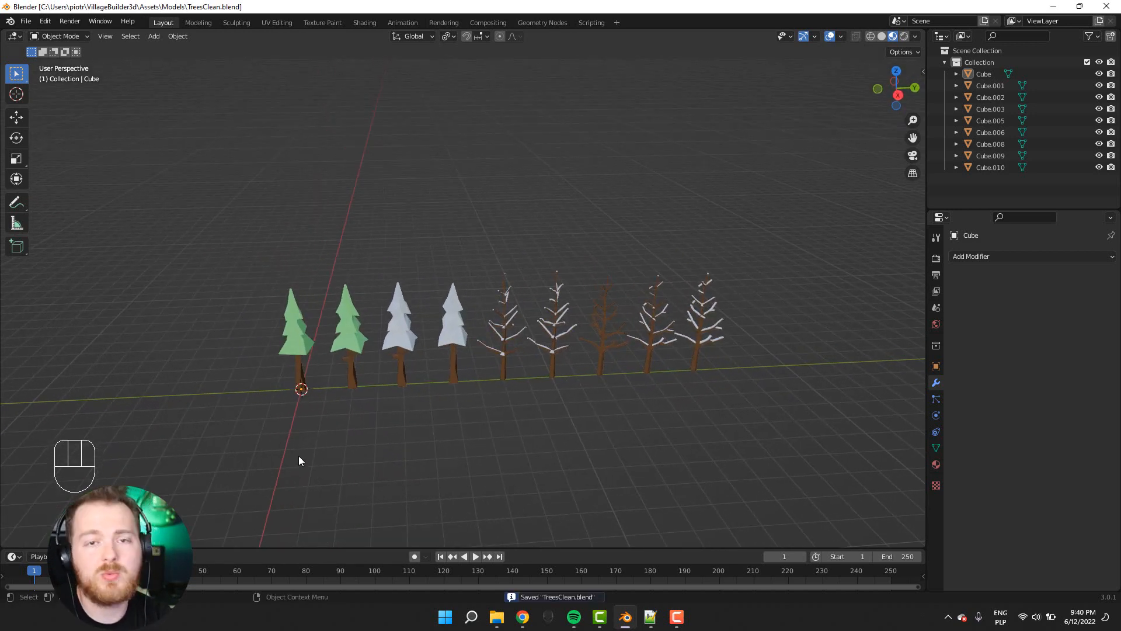
middle_drag(190, 350, 210, 361)
middle_drag(254, 262, 300, 250)
click(353, 348)
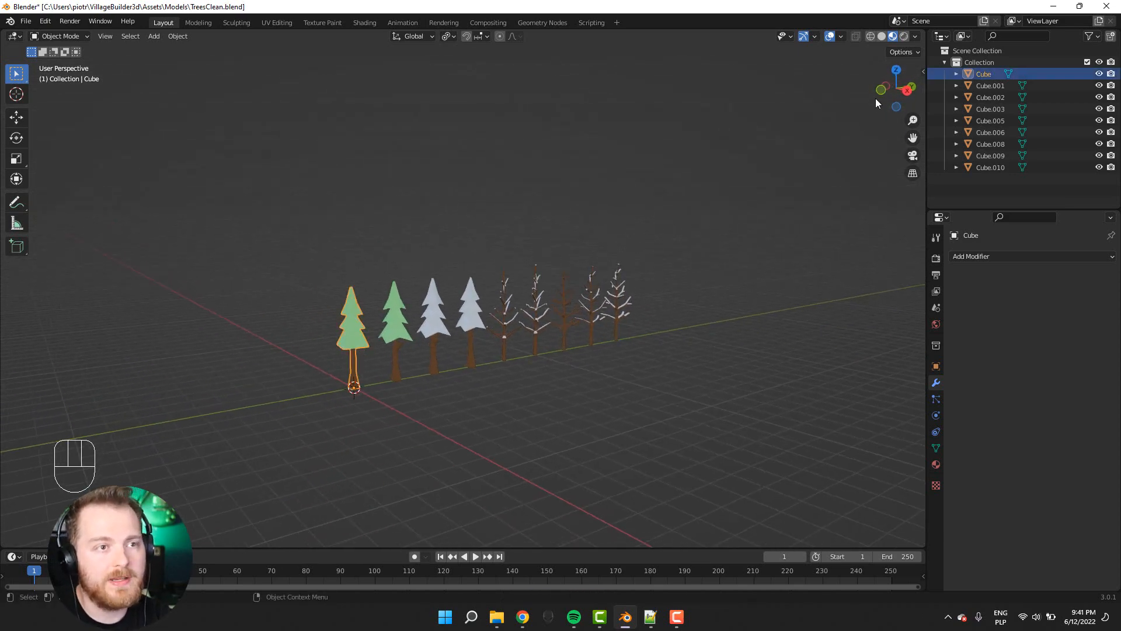
drag(286, 227, 716, 453)
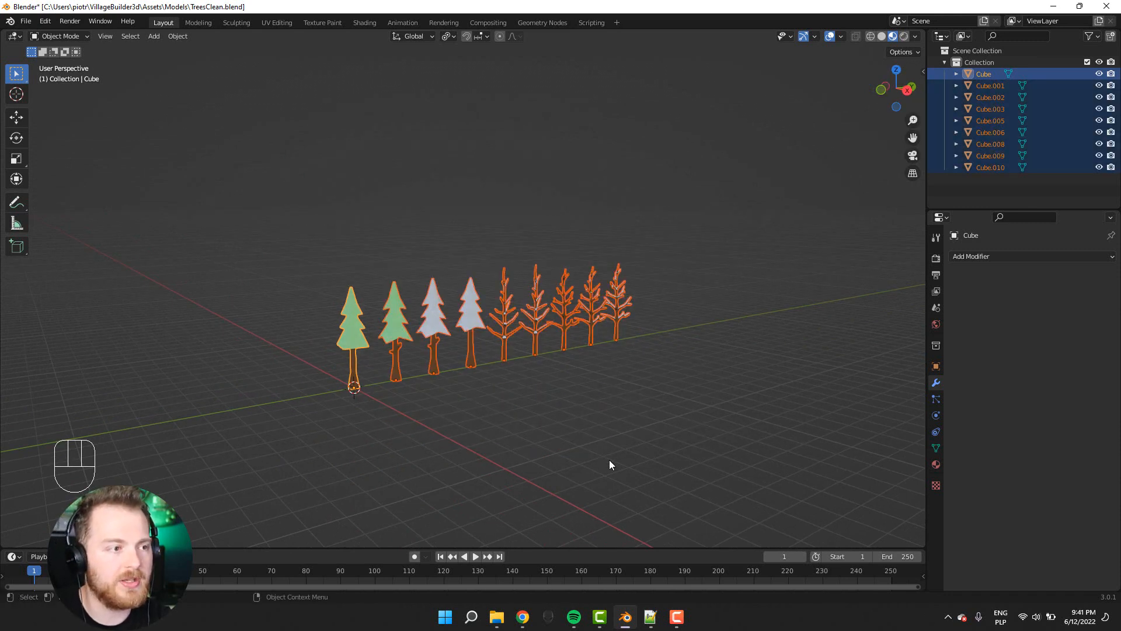
- Try to rotate the selected trees by -90° about the global Z axis
key(r)
text(z)
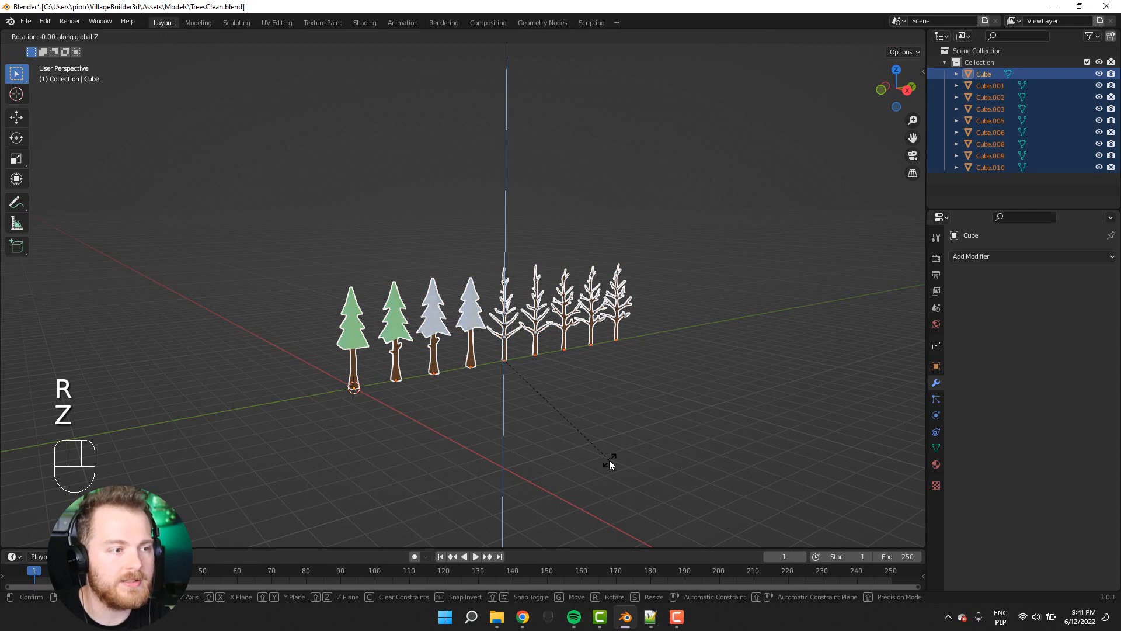
text(90-)
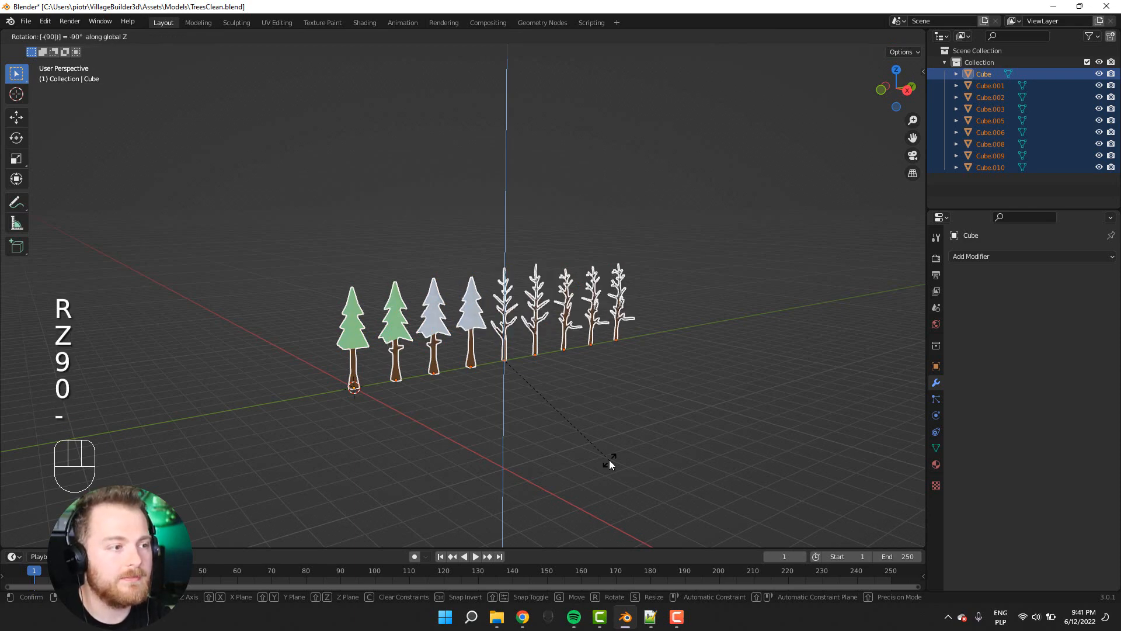
click(609, 460)
middle_drag(608, 460, 470, 335)
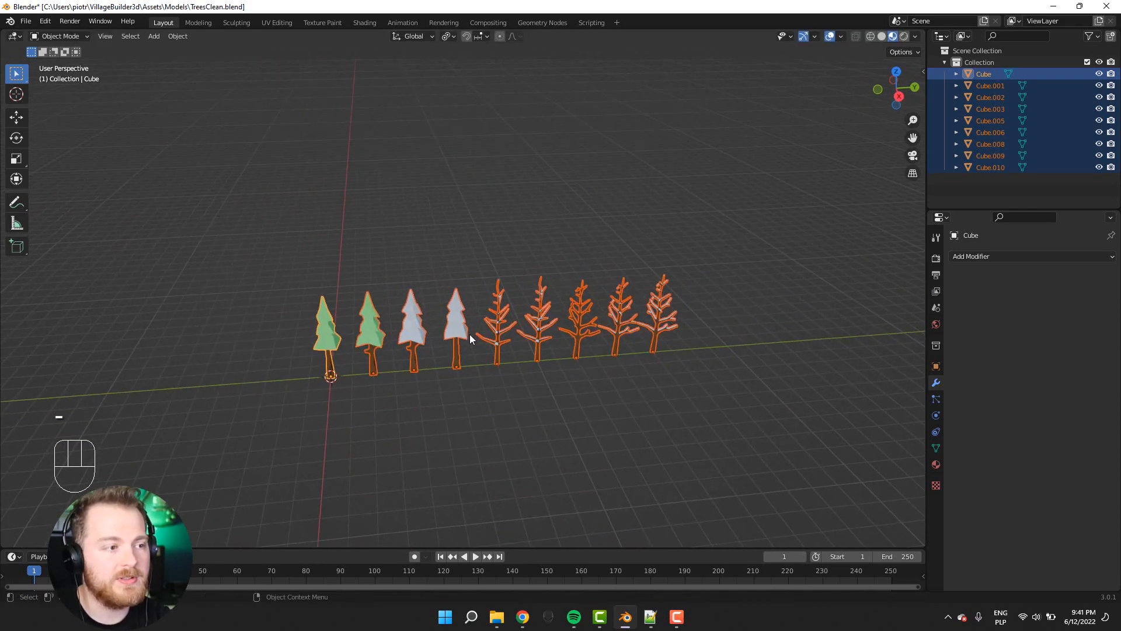
- Rotate all nine selected trees by -90° about the global Z axis, each staying in its place
key(r)
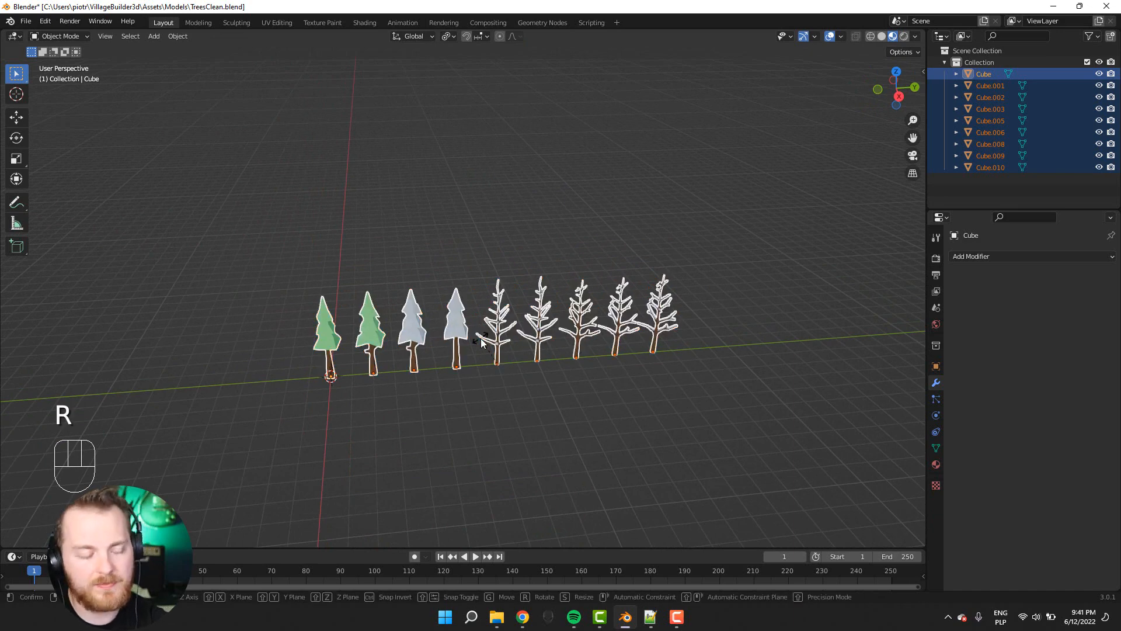
text(z)
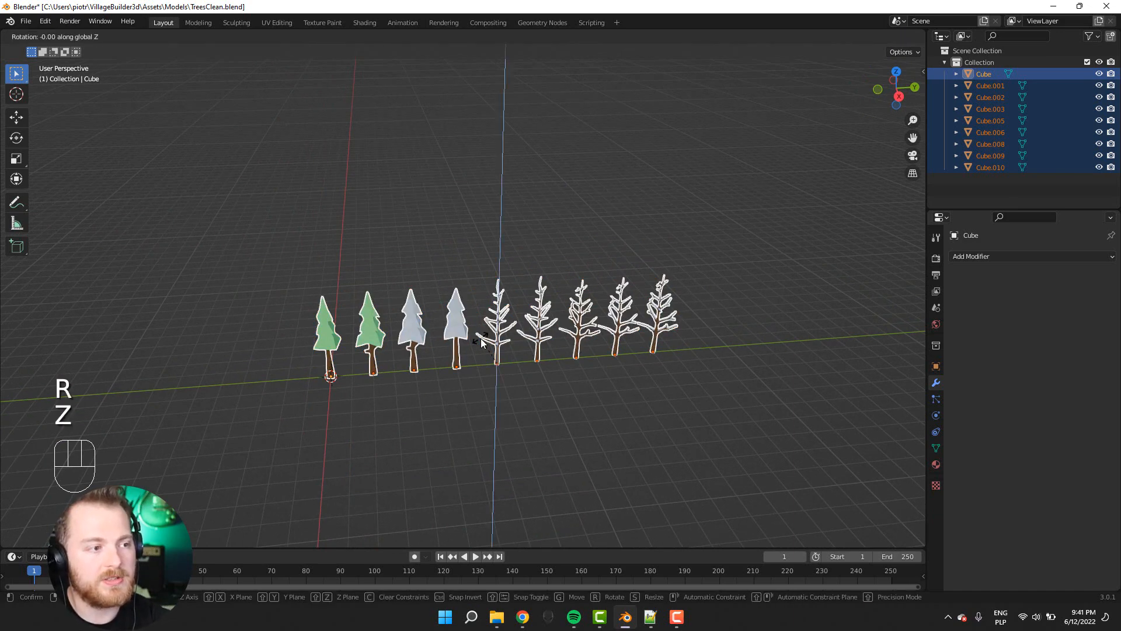
text(90)
key(minus)
click(494, 388)
middle_drag(493, 388, 475, 278)
- Select the whole row of nine trees again and apply their rotation
click(382, 363)
middle_drag(382, 363, 255, 322)
drag(254, 233, 773, 448)
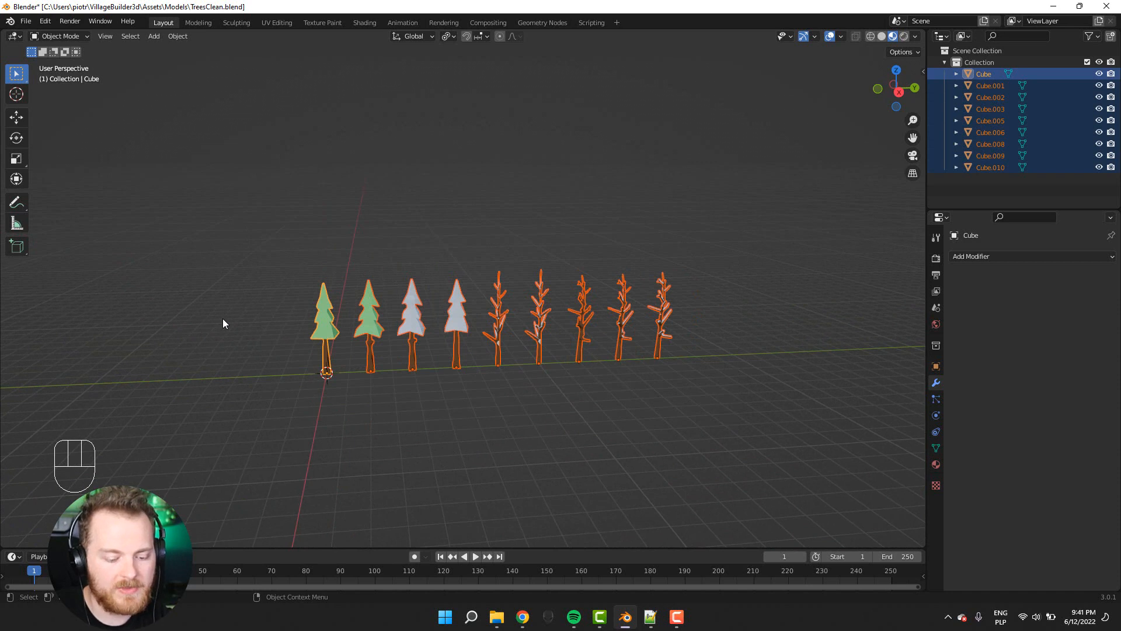
key(shift+a)
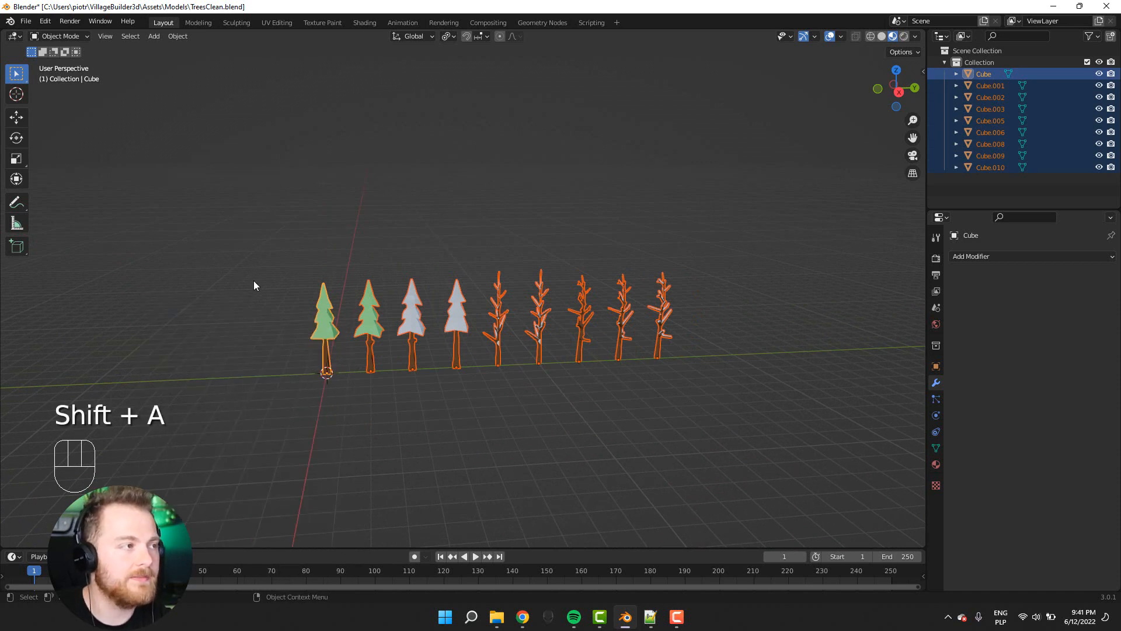
key(ctrl+a)
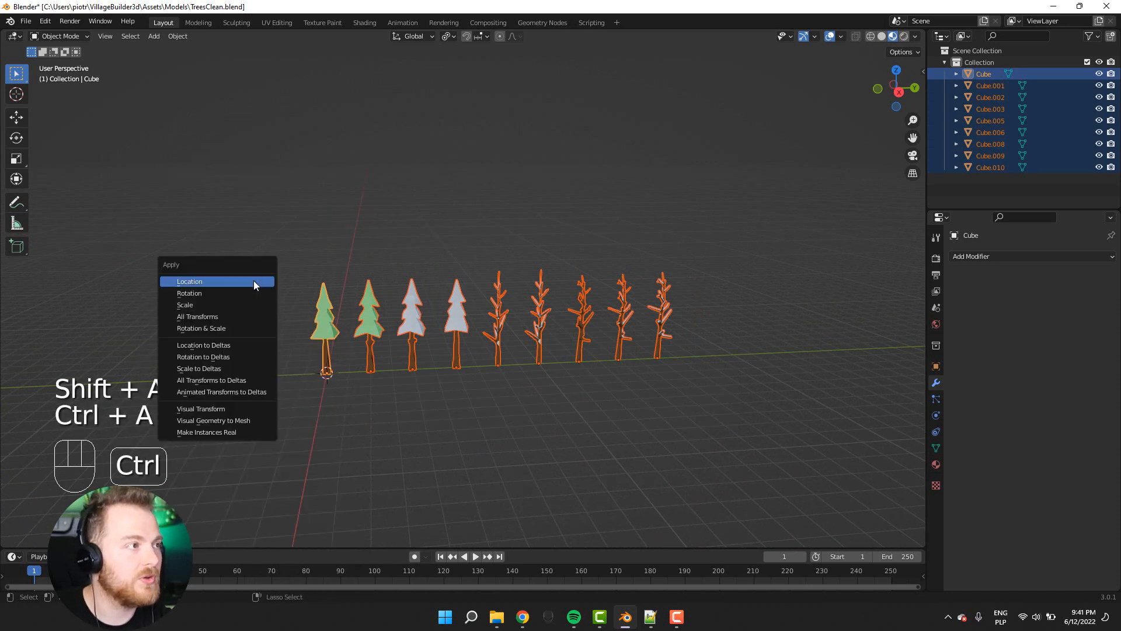
click(196, 294)
- Check the transform values of the first green pine and the middle bare tree, and hide the transform display
click(323, 308)
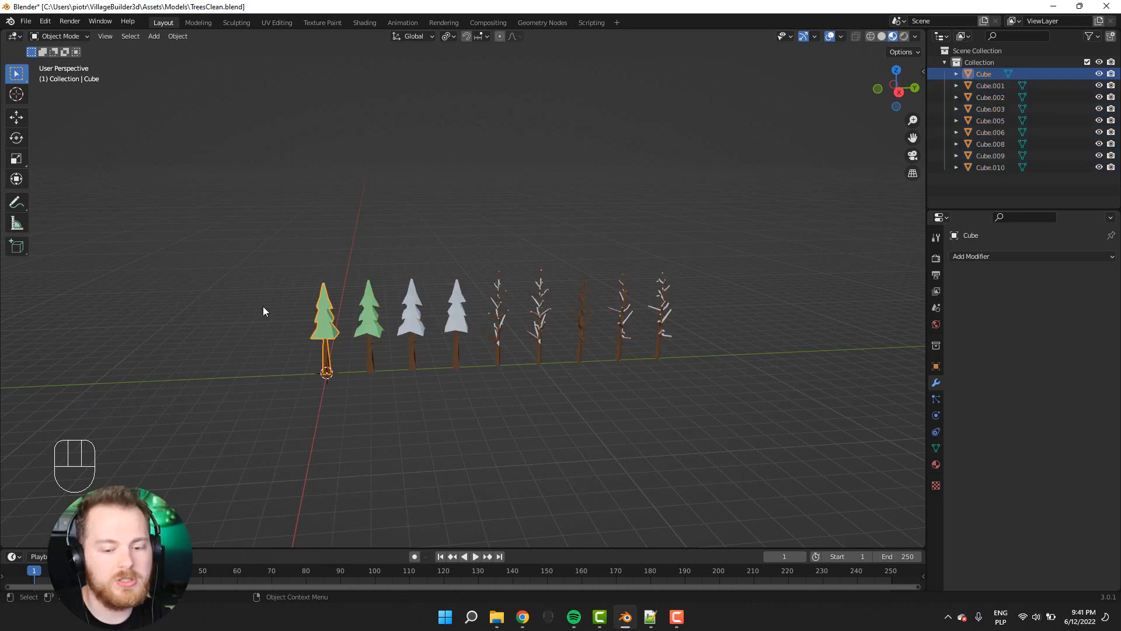
key(n)
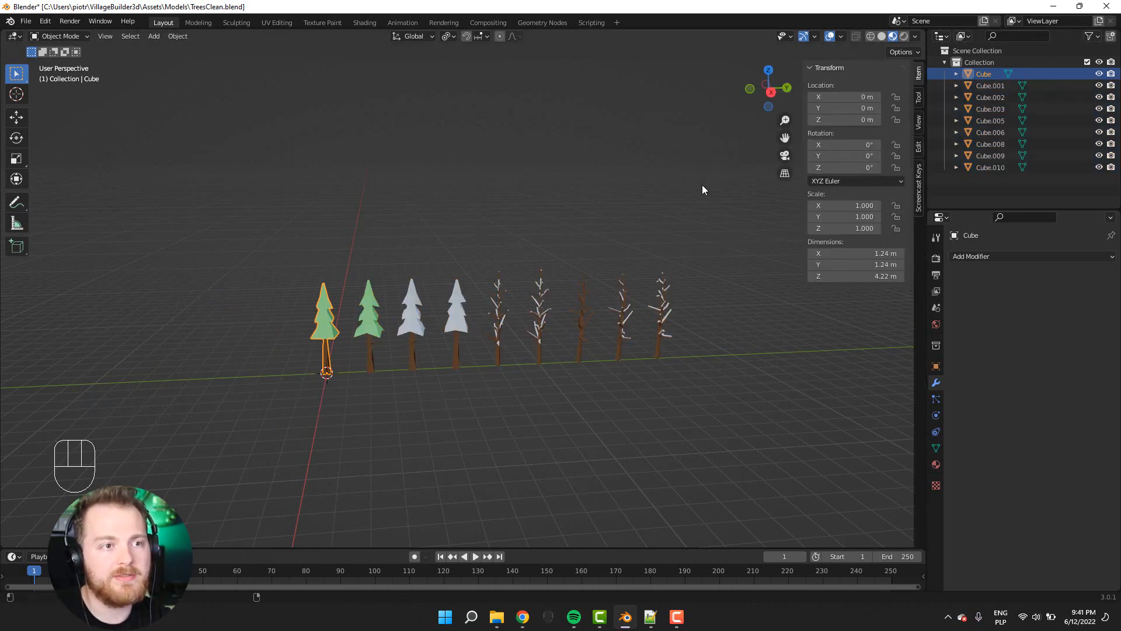
drag(379, 275, 488, 359)
click(590, 306)
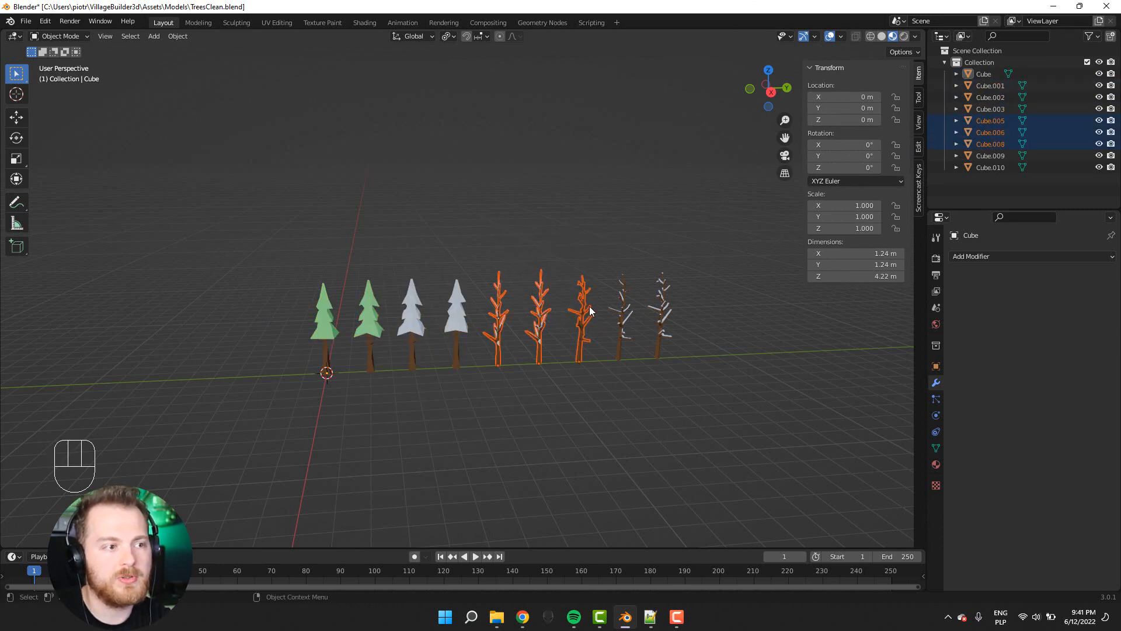
click(394, 279)
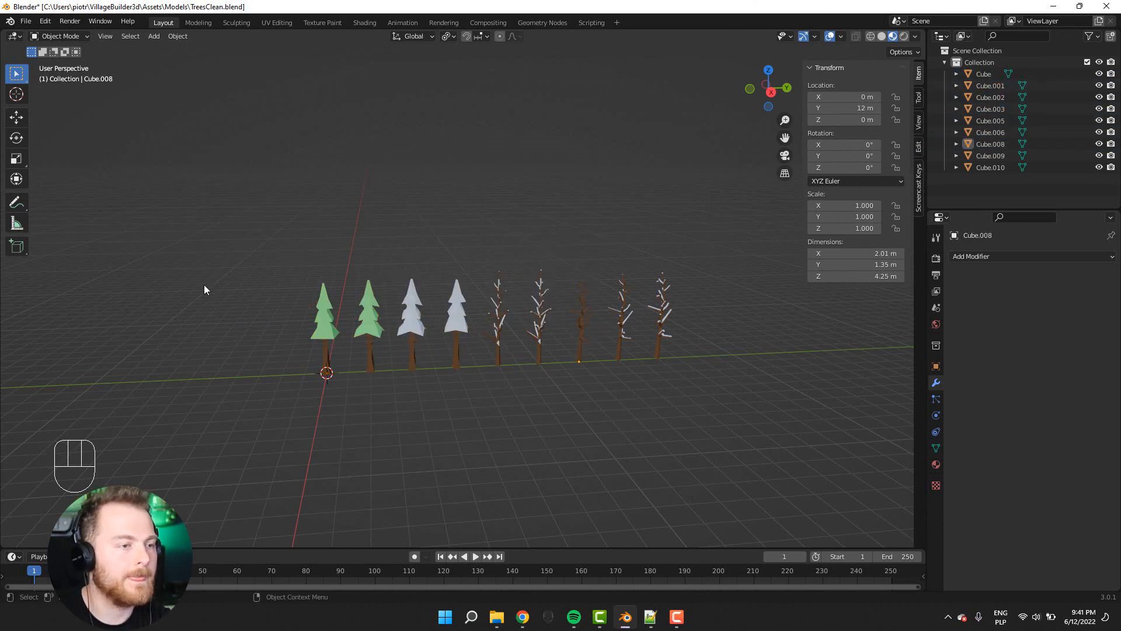
middle_drag(205, 291, 274, 277)
key(n)
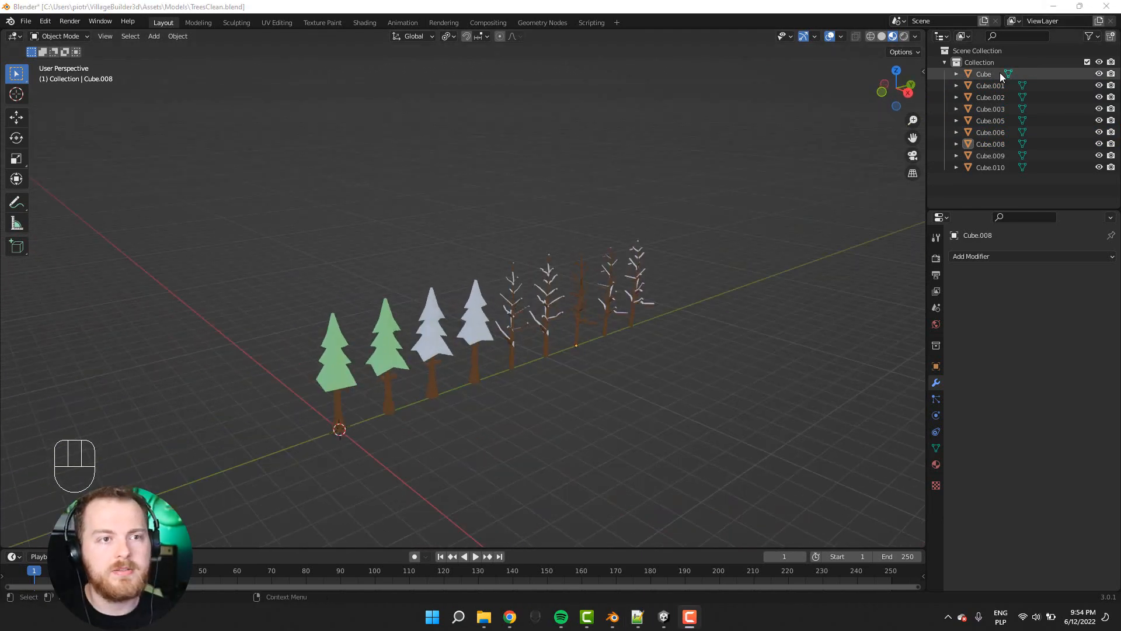
- Rename the first green pine, at the world origin, as PineGreen
click(983, 73)
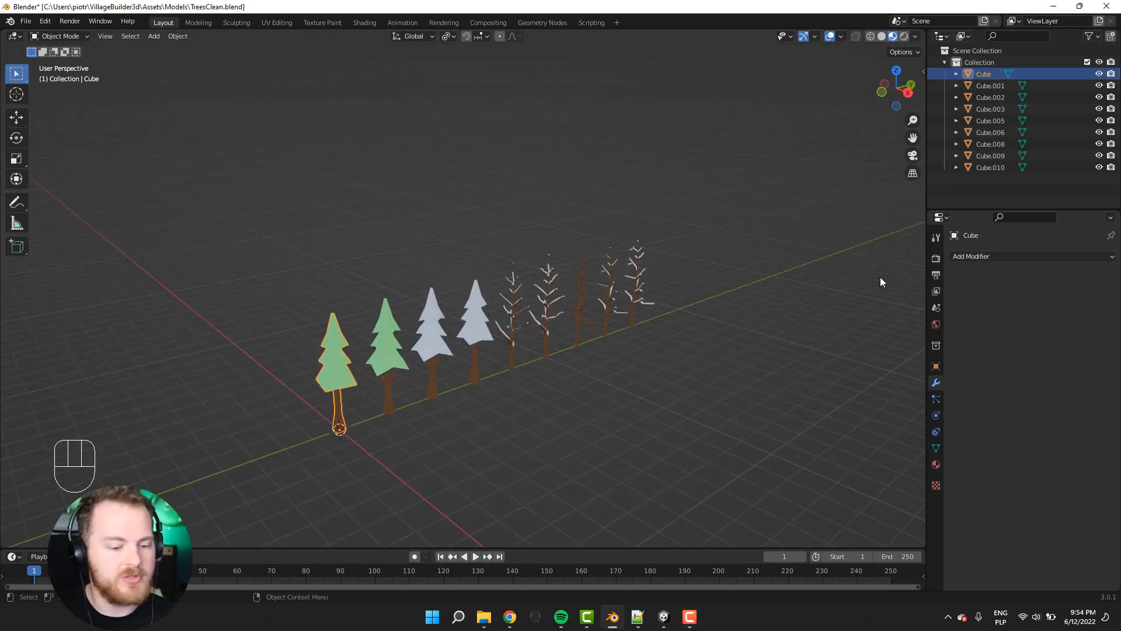
key(F2)
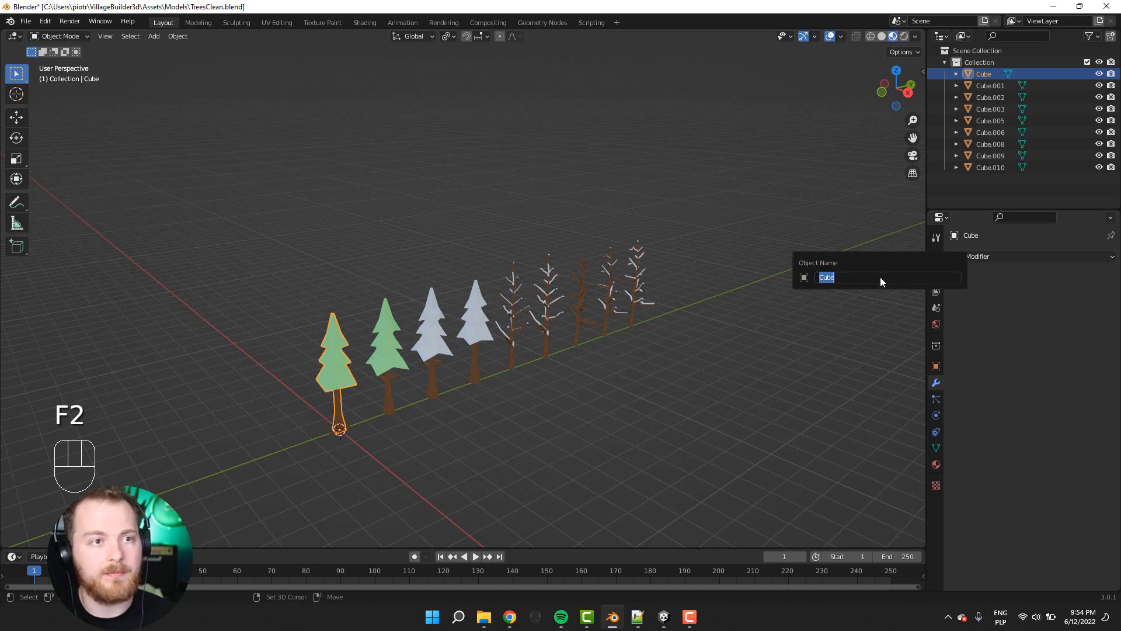
text(PineGreen)
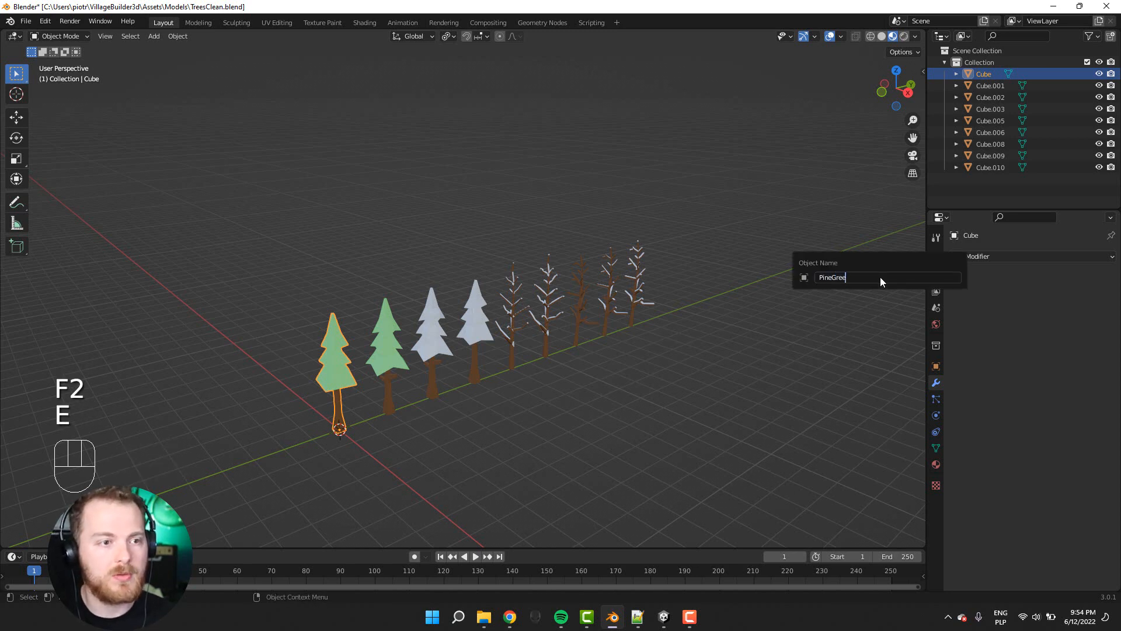
key(Return)
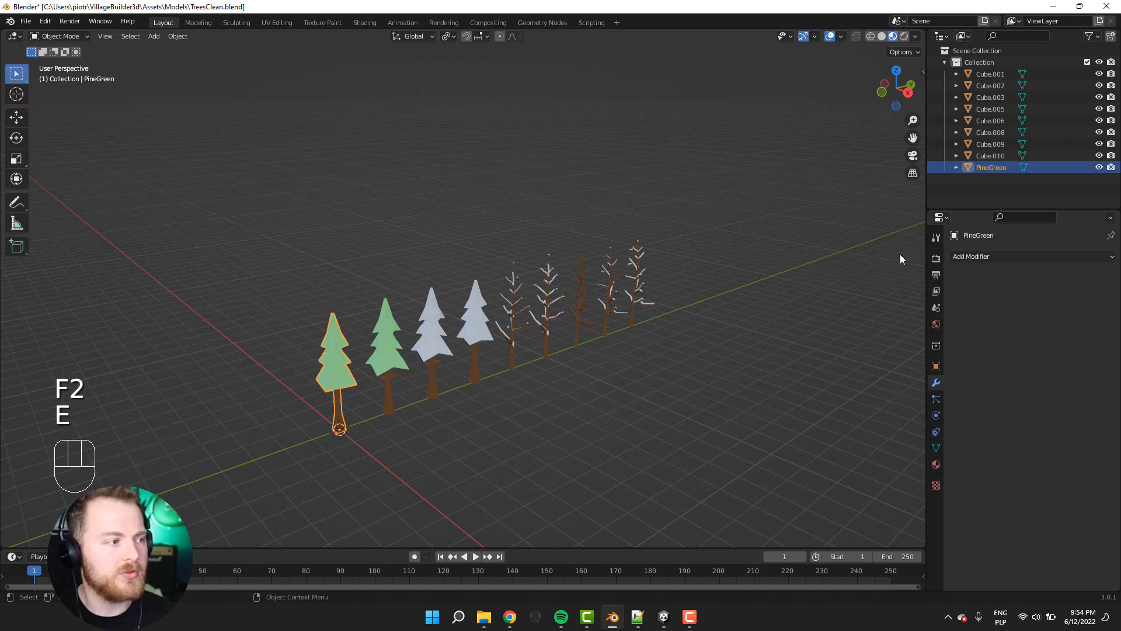
- Rename the second green pine in the row as PineGreen2
click(376, 345)
key(F2)
text(P)
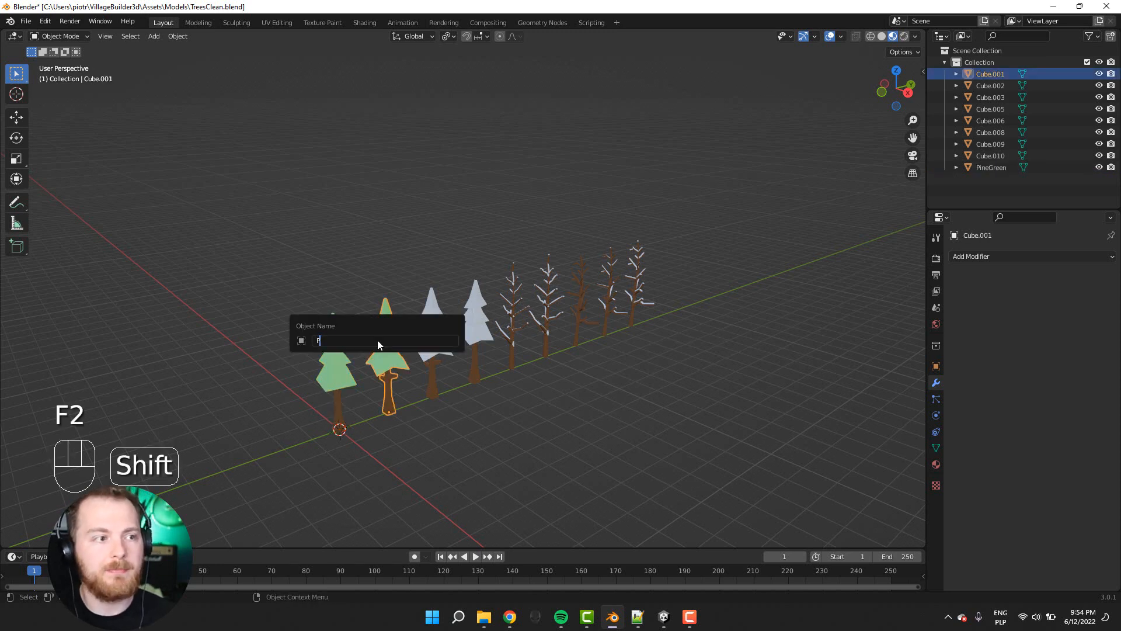
text(ineGreen2)
key(Return)
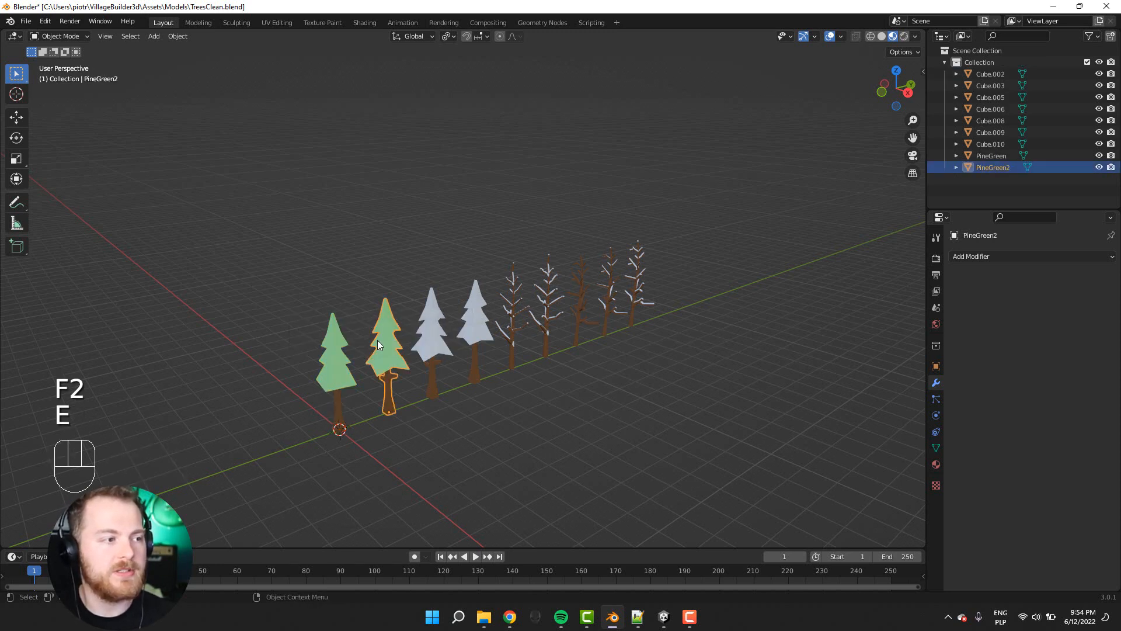
- Rename the first snow-covered pine, beside the green ones, as PineSnowy
click(437, 343)
key(F2)
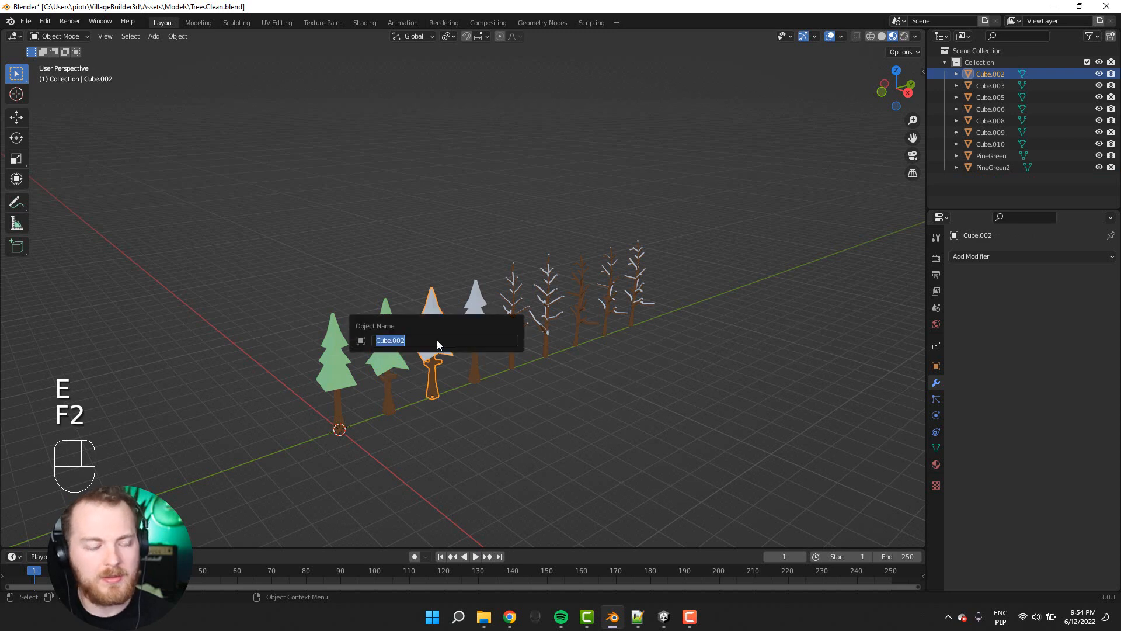
text(PineSnowwyy)
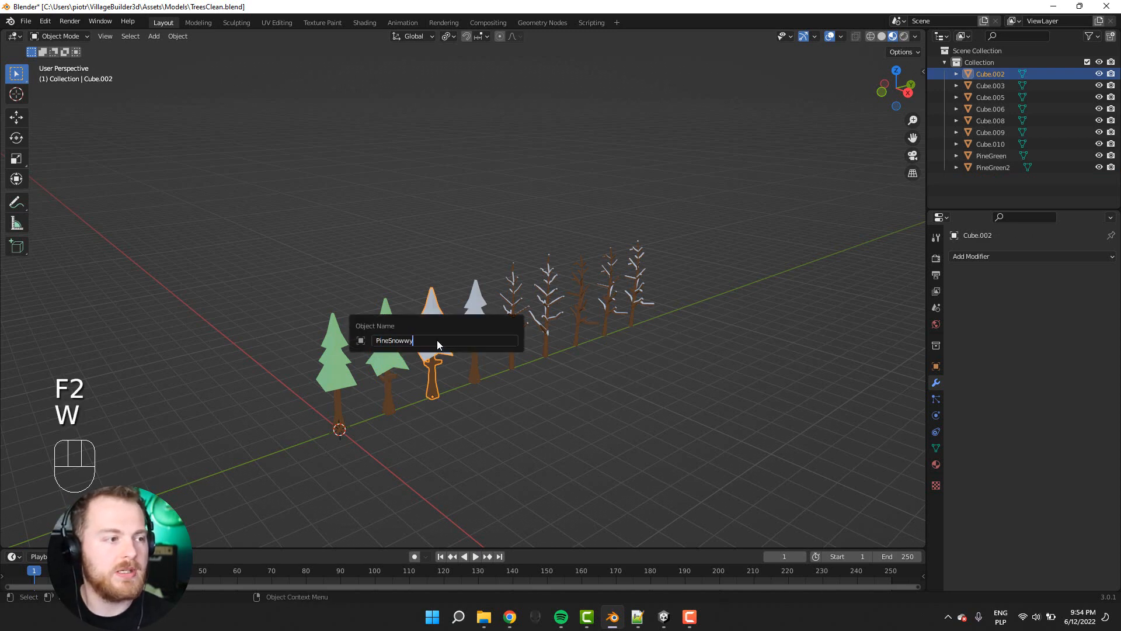
key(BackSpace)
key(Return)
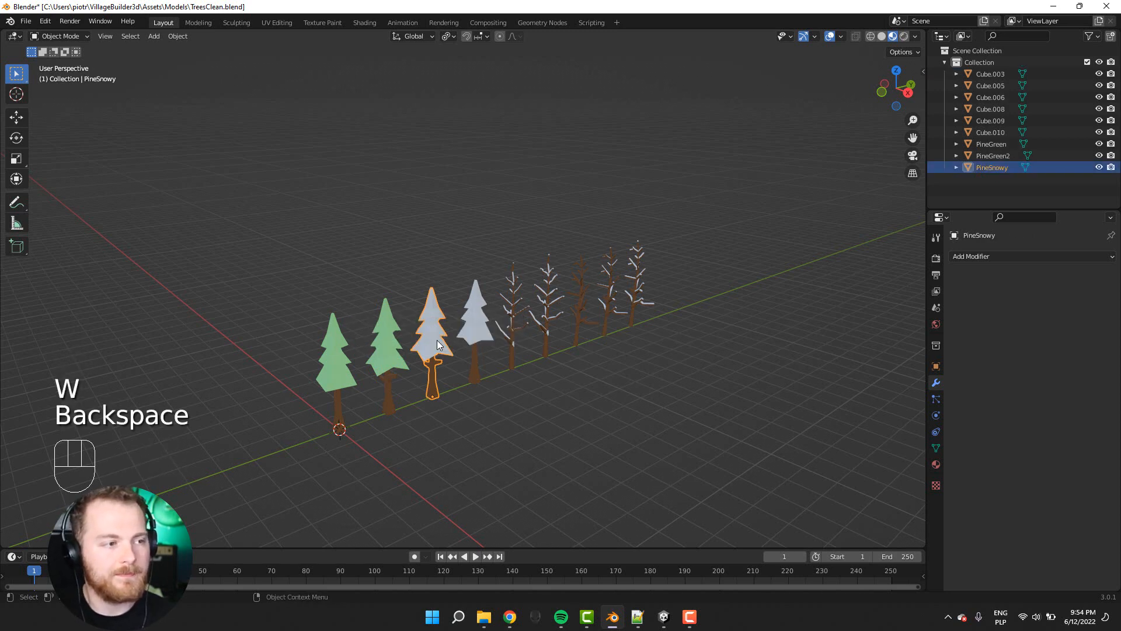
- Rename the second snow-covered pine as PineSnowy2
click(467, 328)
key(F2)
text(PineSnowy2)
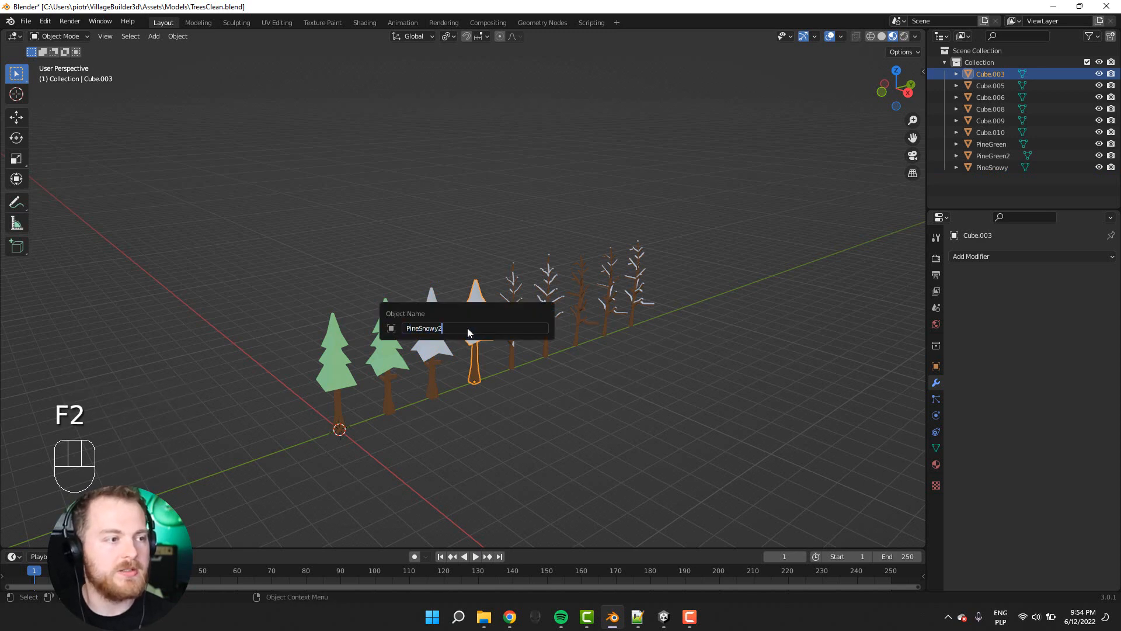
key(Return)
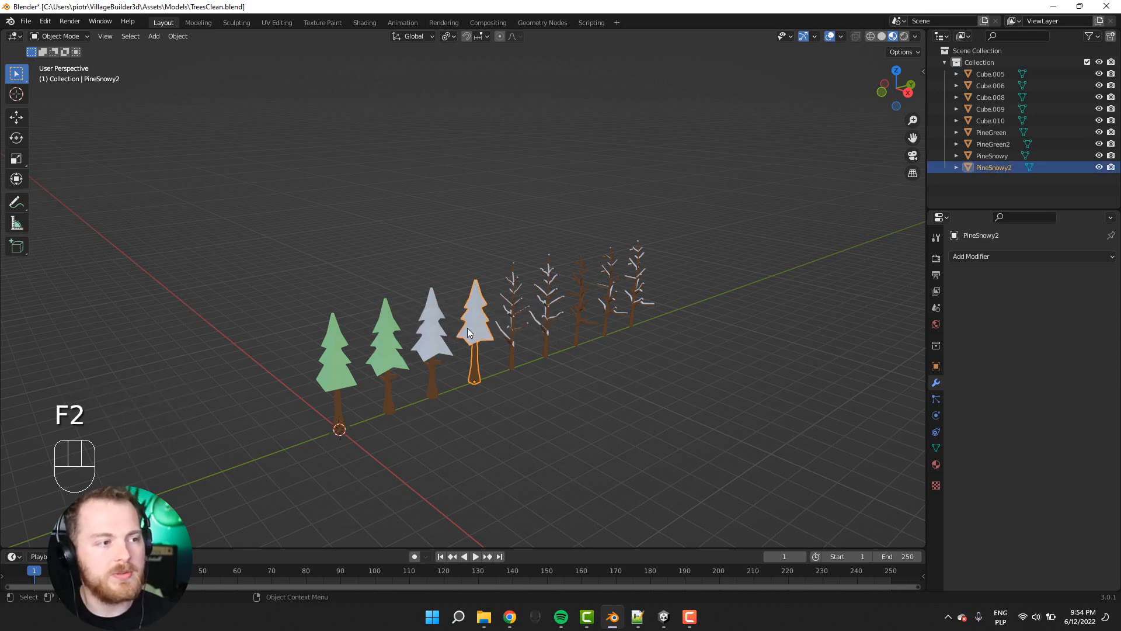
- Rename the first bare snow-covered tree, next to the leafy snowy pines, as PineDeadSnowy
click(503, 308)
key(F2)
text(P)
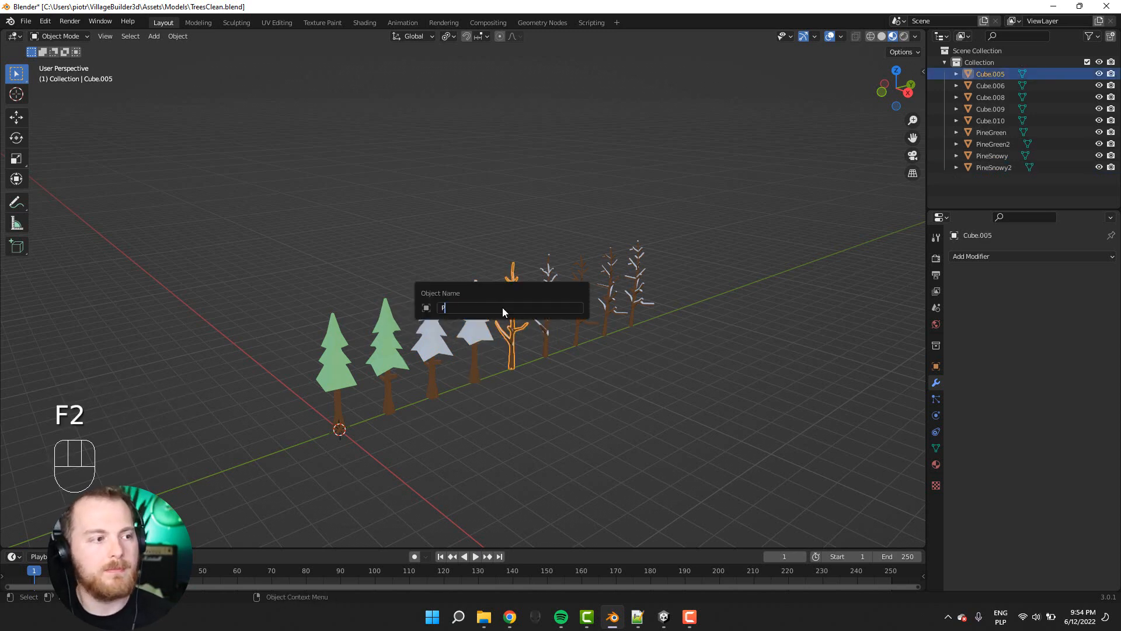
text(ineDeadSnowy)
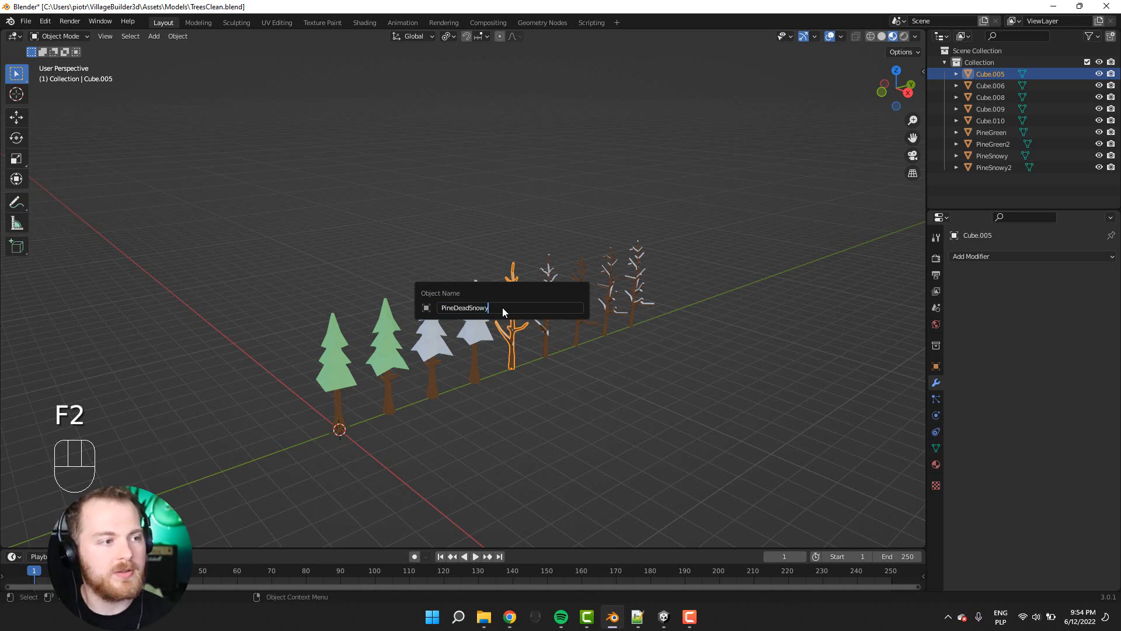
key(Return)
- Rename the second bare snow-covered tree in the row as PineDead2
click(540, 292)
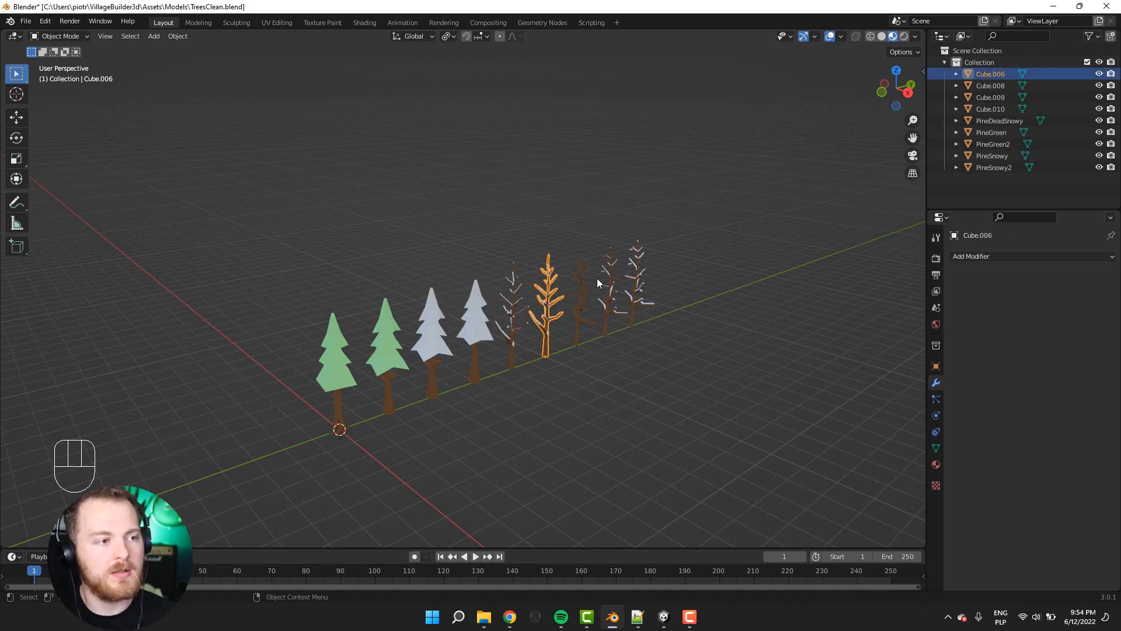
key(F2)
text(Pine)
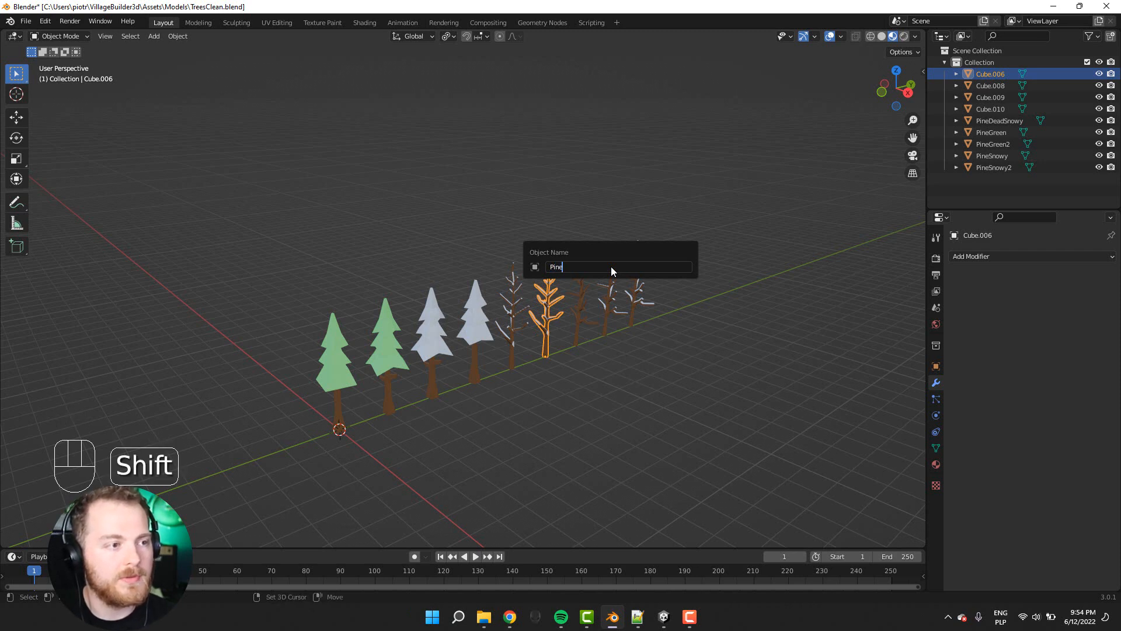
text(DeadSono)
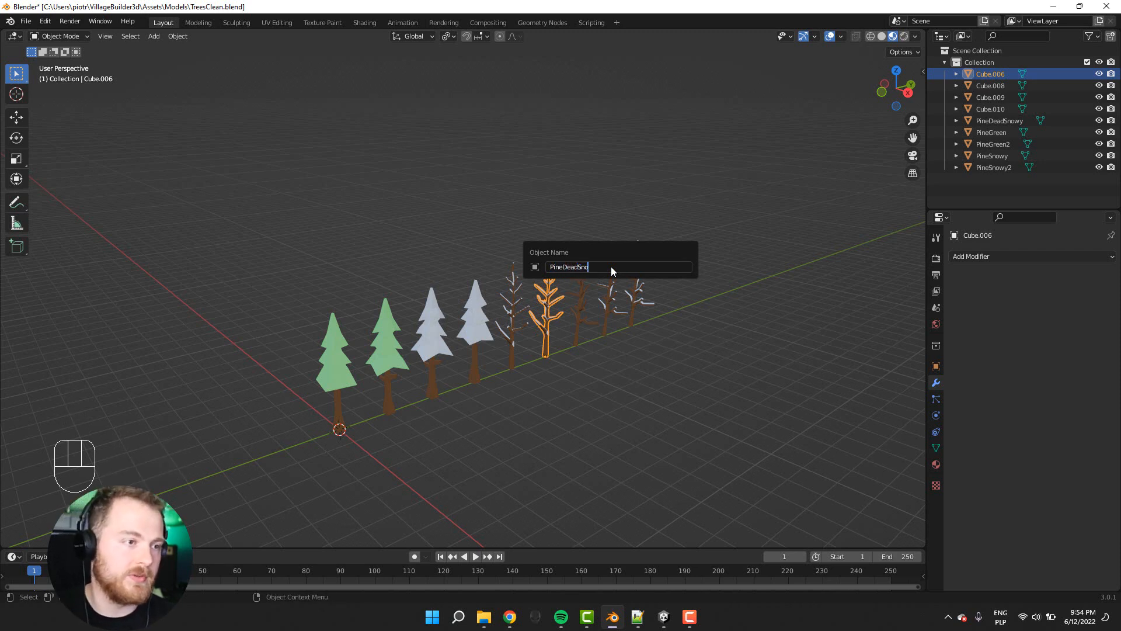
key(BackSpace)
key(BackSpace)
key(BackSpace)
key(BackSpace)
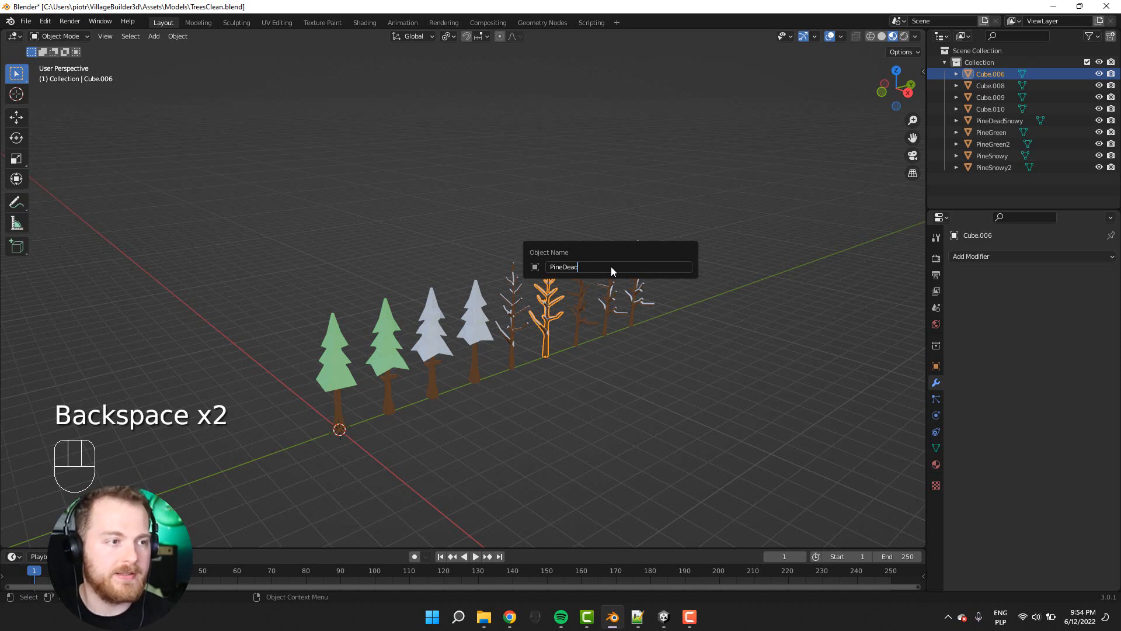
text(2)
key(Return)
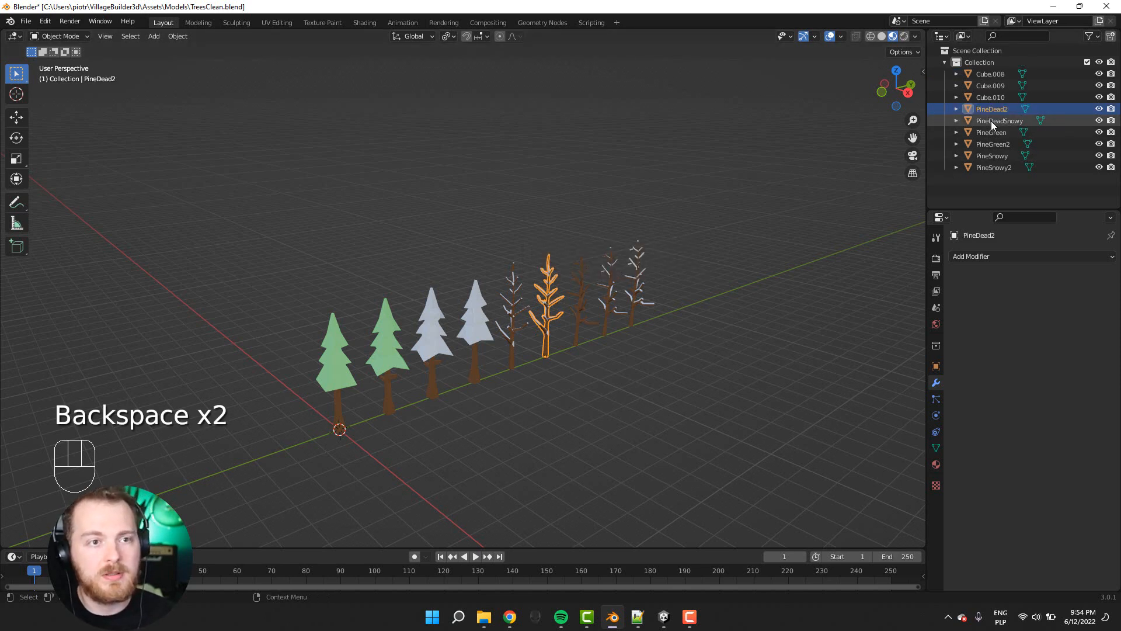
- Correct the name of the second bare snow-covered tree to PineDeadSnowy2
key(F2)
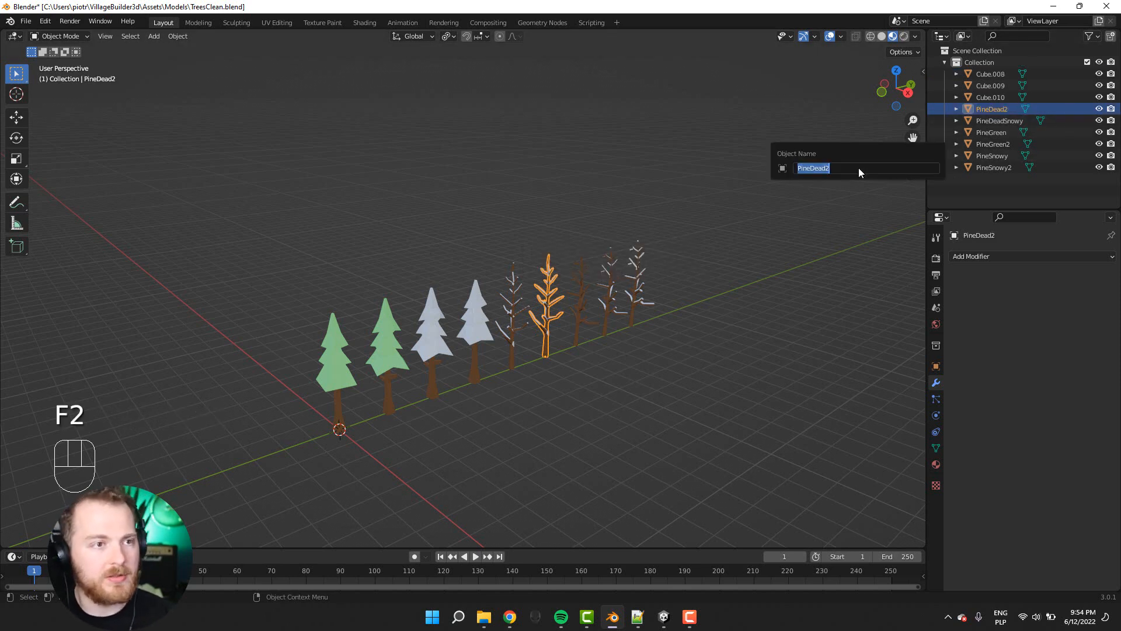
click(858, 168)
text(Snowy2)
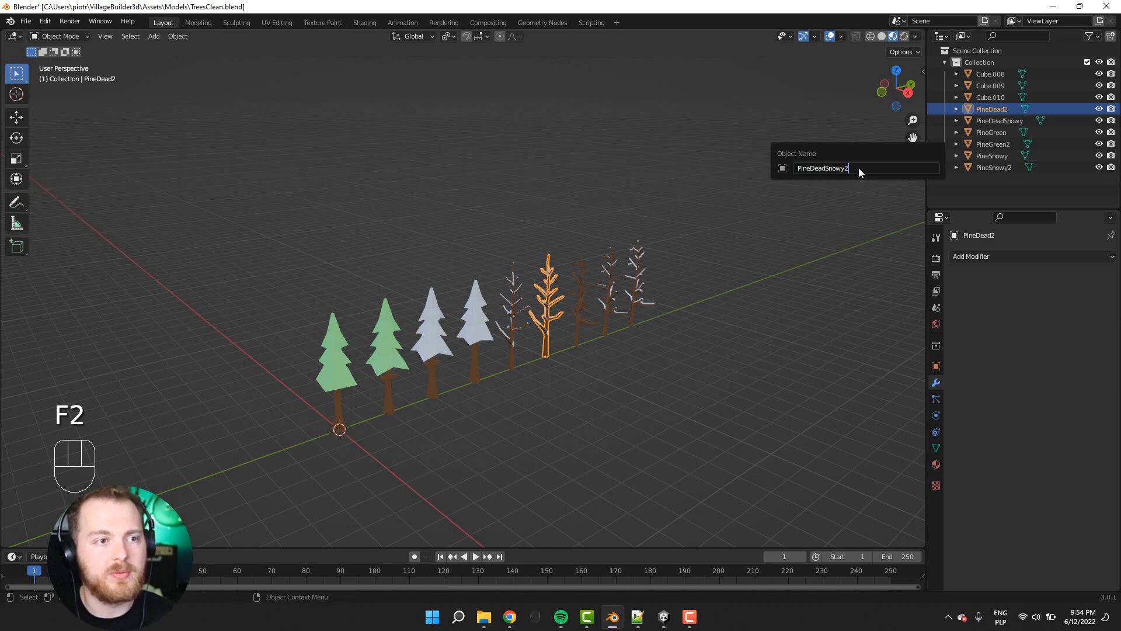
key(Return)
- Rename the bare brown tree without snow as PineDead
click(583, 300)
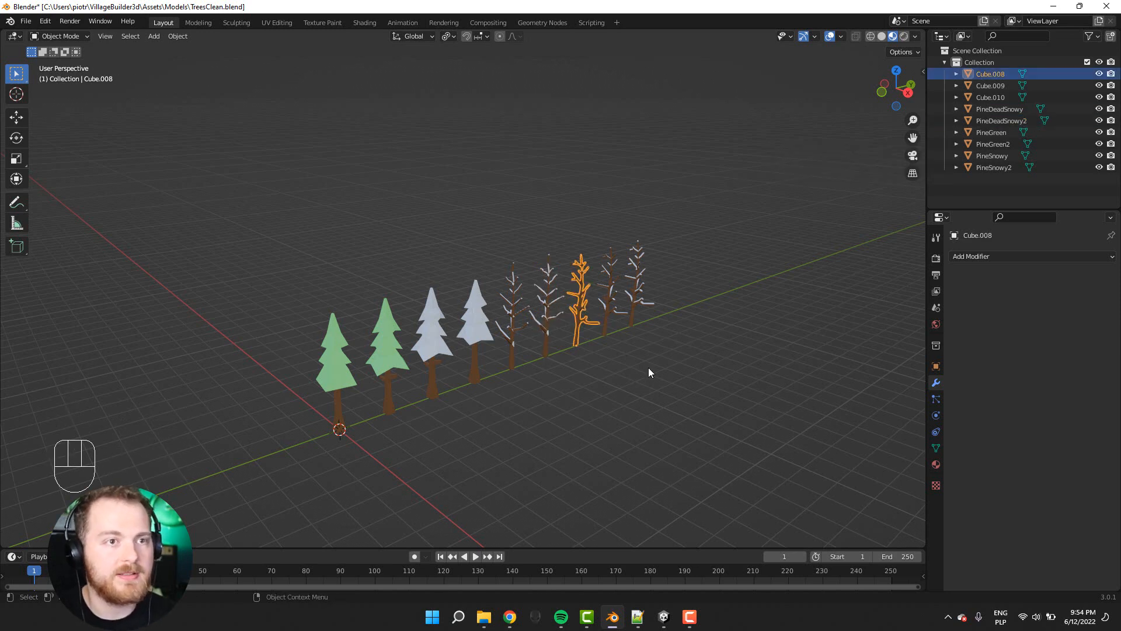
key(F2)
text(P)
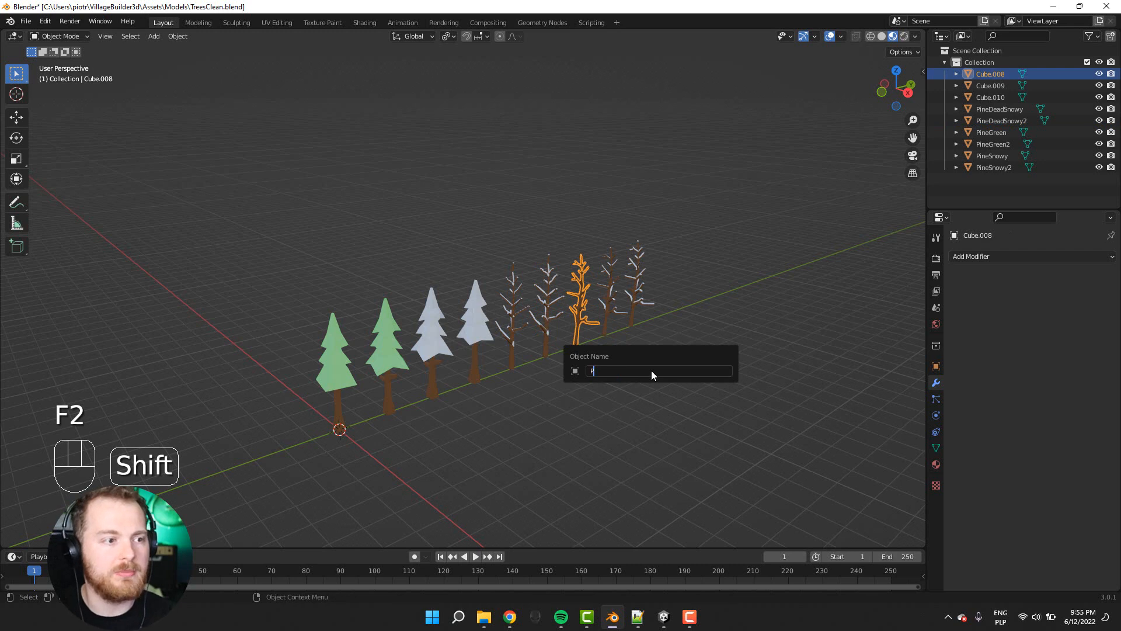
text(ineDead)
key(Return)
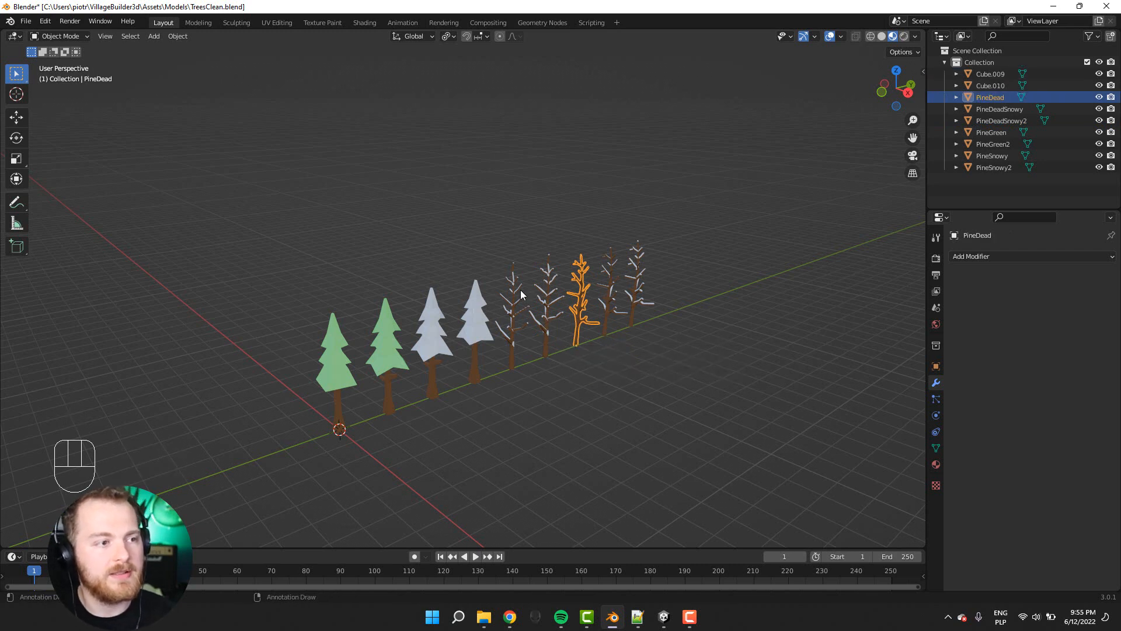
- Rename the second-to-last tree in the row, bare with snow, as PineDeadSnowy3
click(613, 272)
key(F2)
text(Pi)
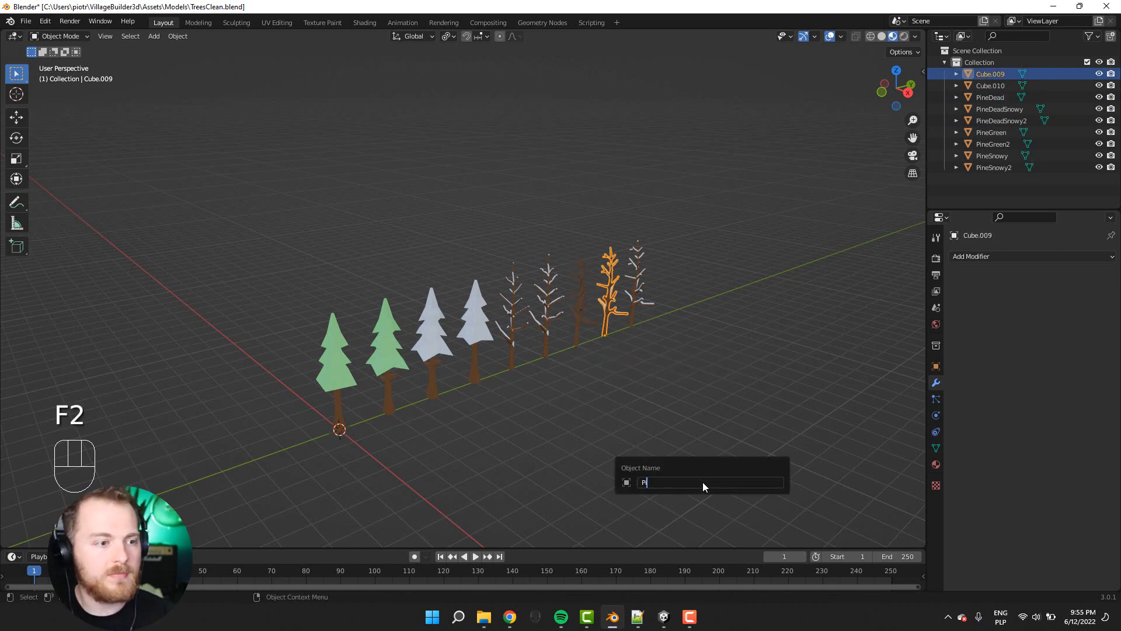
text(neDeadSnowy3)
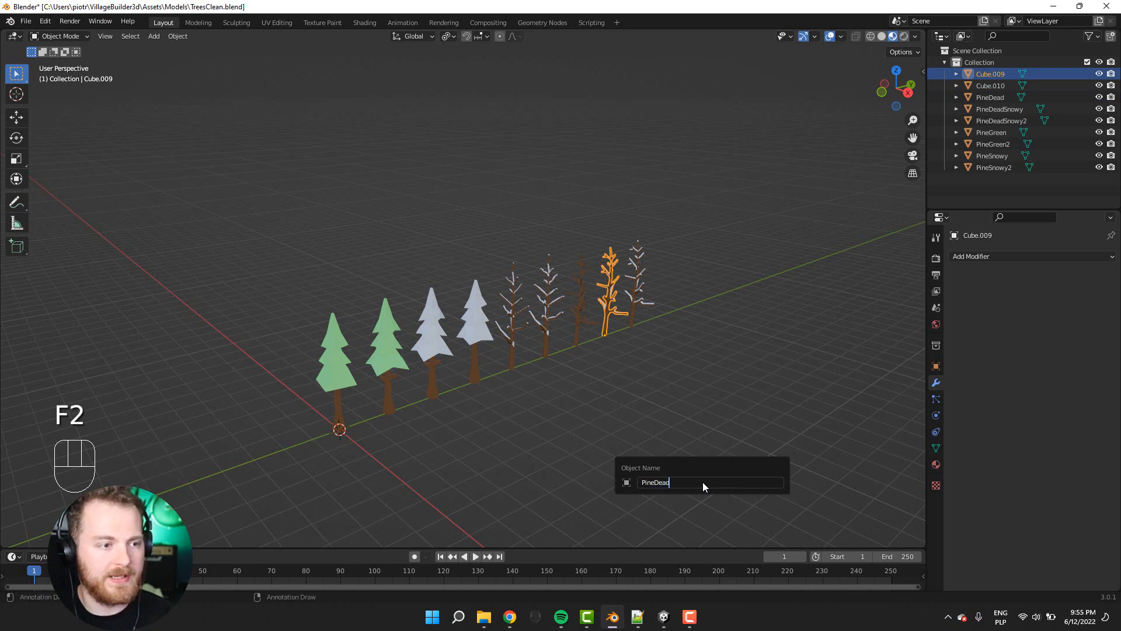
key(Return)
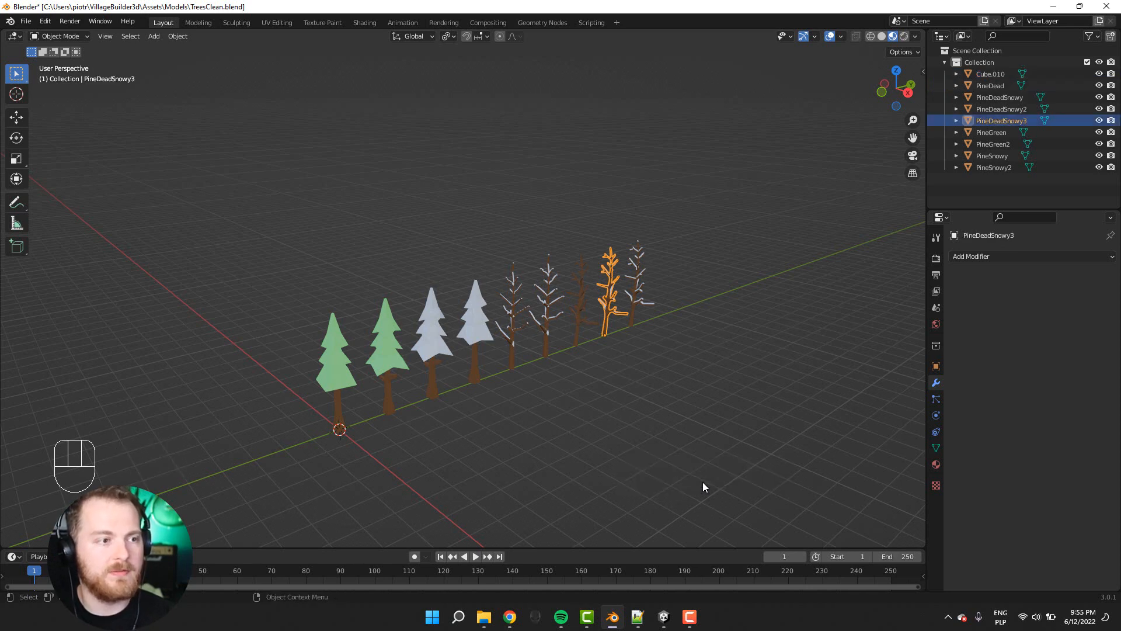
- Rename the last bare snow-covered tree at the far end of the row as PineDeadSnowy4
click(637, 298)
key(F2)
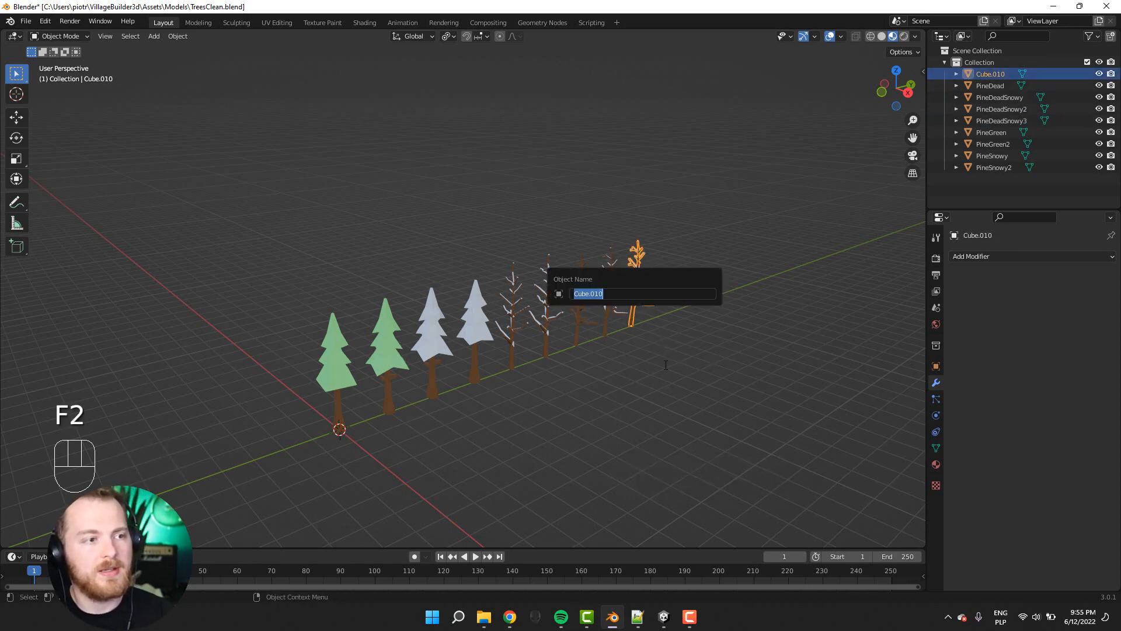
text(PineDeadS)
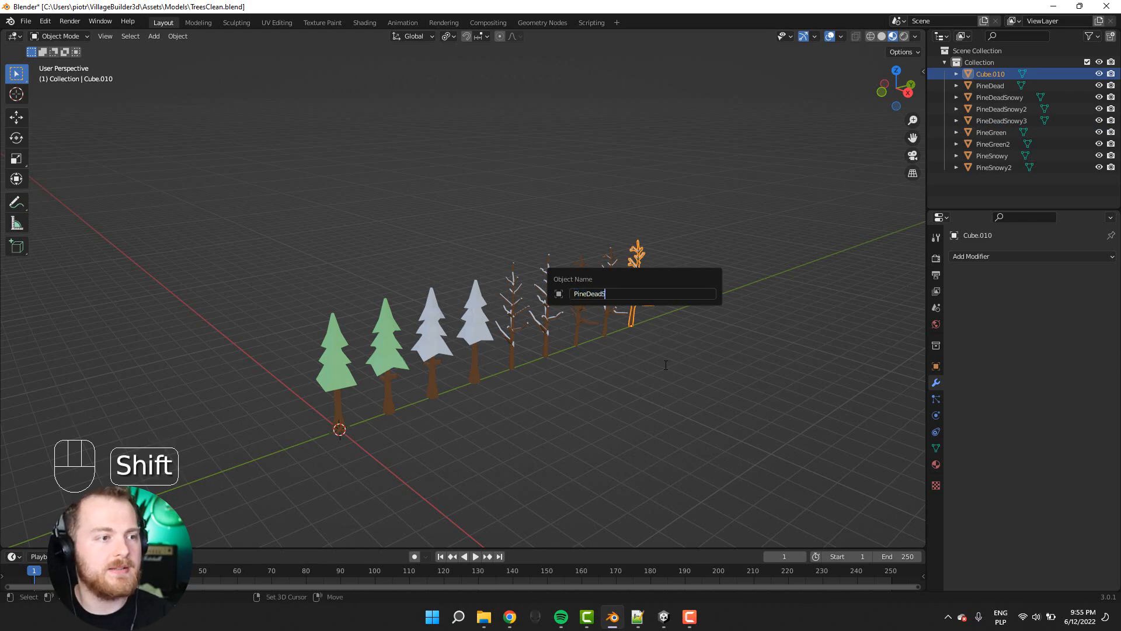
text(nowy4)
key(Return)
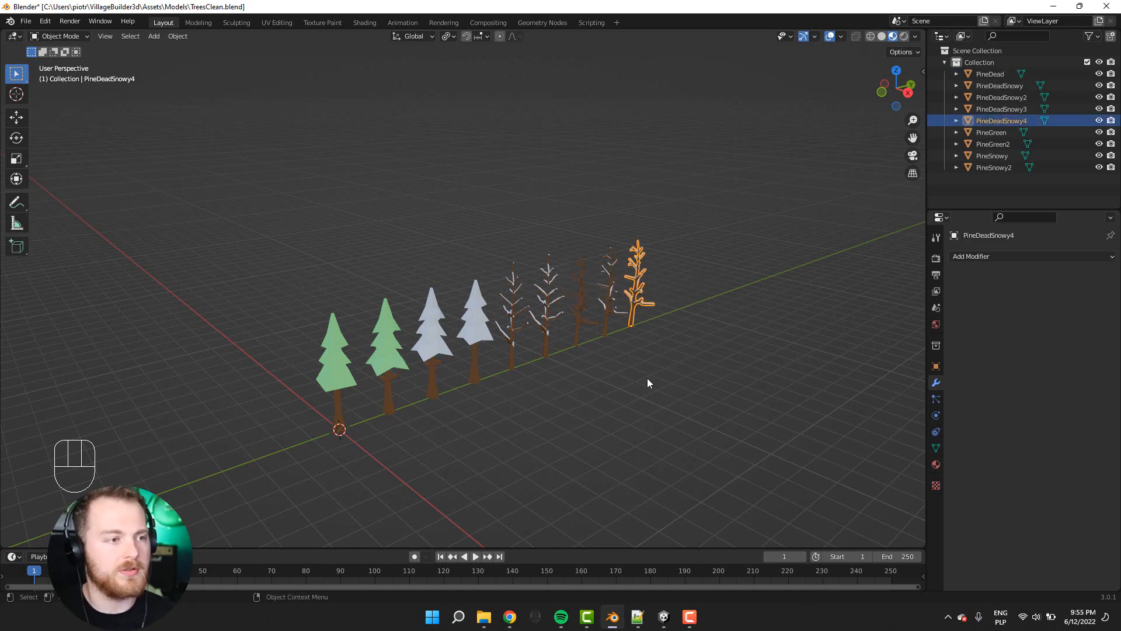
- Deselect all trees and save the Blender file
click(648, 379)
mouse_move(649, 377)
middle_down()
mouse_move(578, 375)
mouse_move(666, 376)
middle_up()
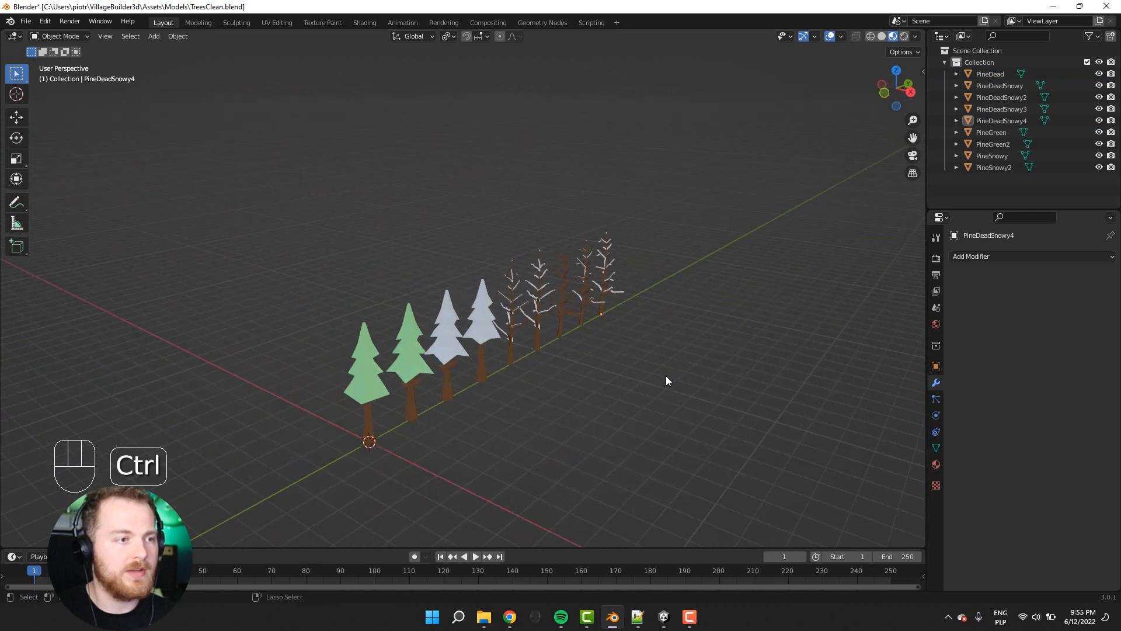
key(ctrl+s)
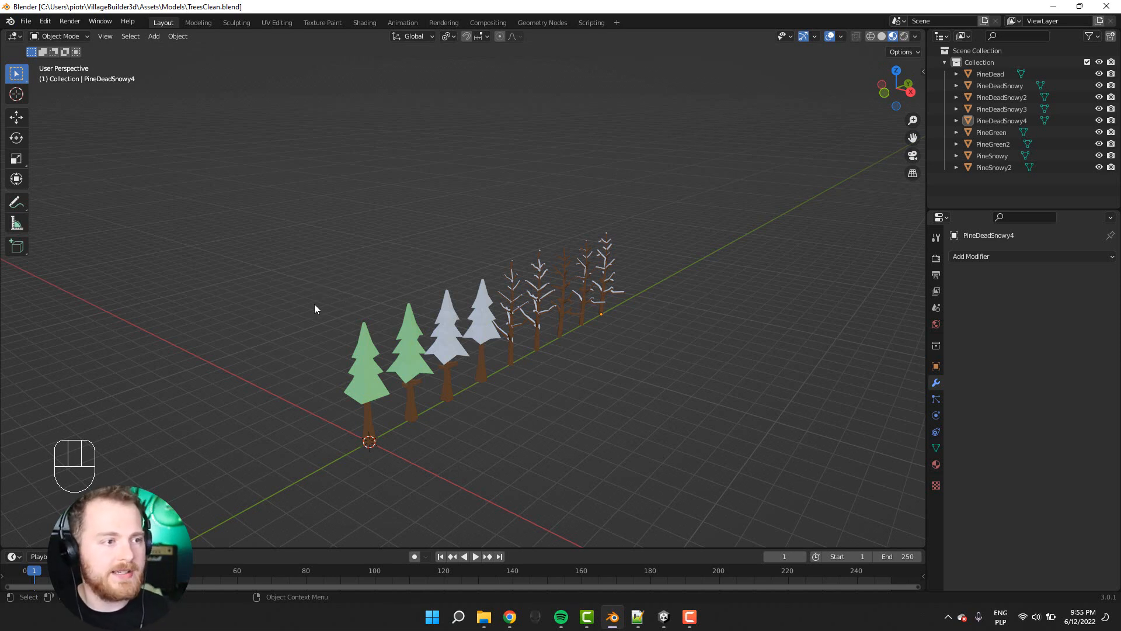
- Export the mesh objects as TreesClean.fbx into the Models folder, overwriting the existing file, with FBX Units Scale and Apply Transform enabled
shift+middle_drag(275, 396, 262, 351)
click(26, 21)
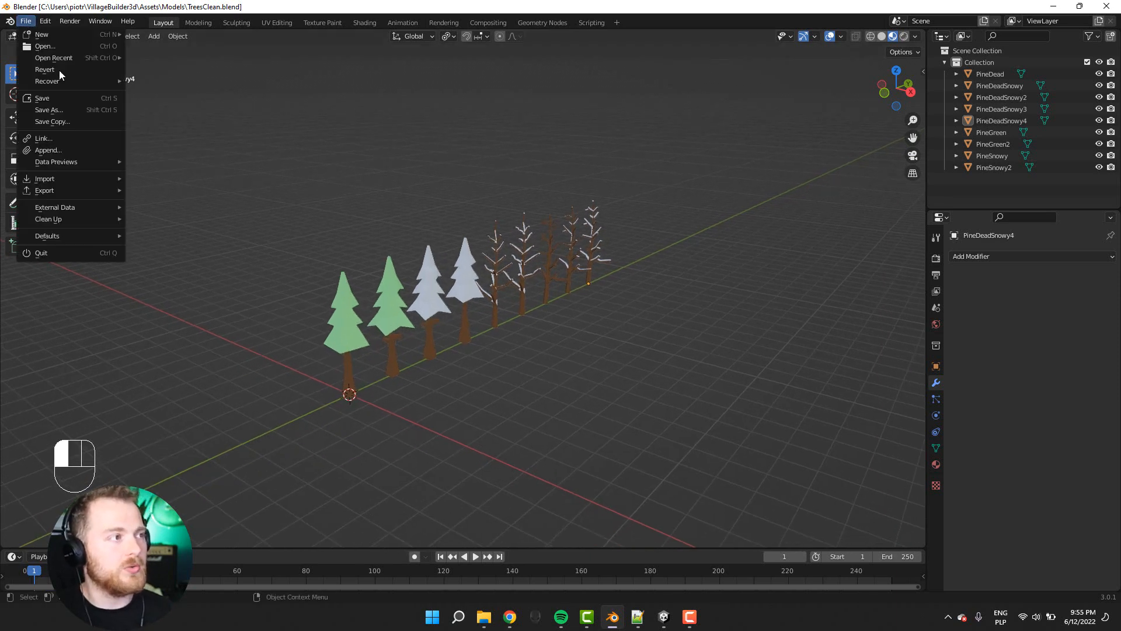
mouse_move(105, 196)
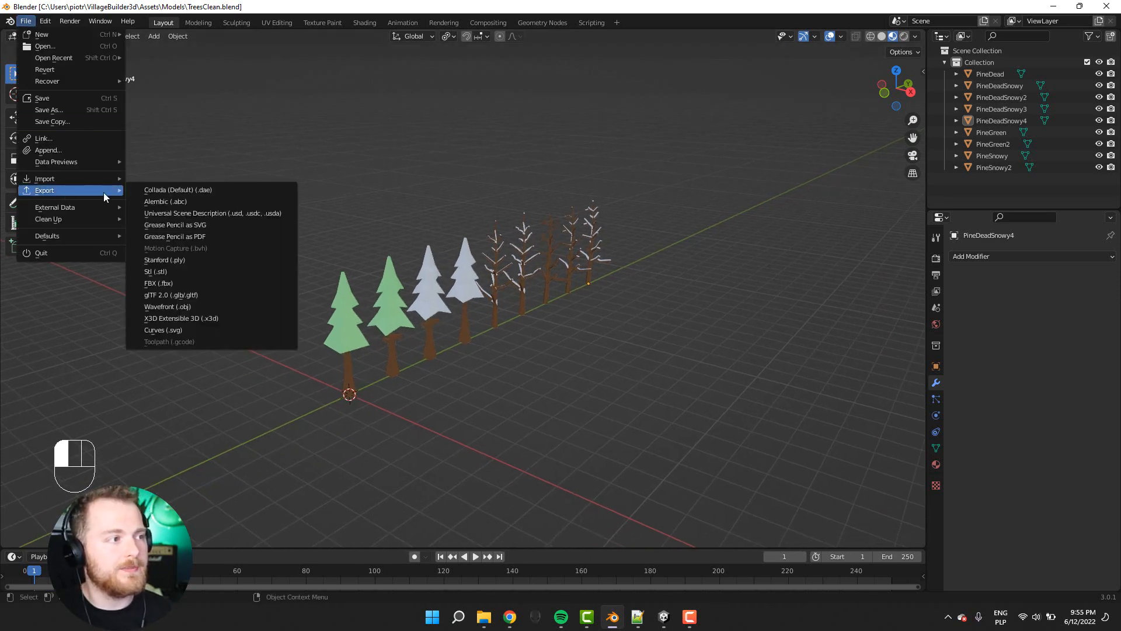
click(151, 284)
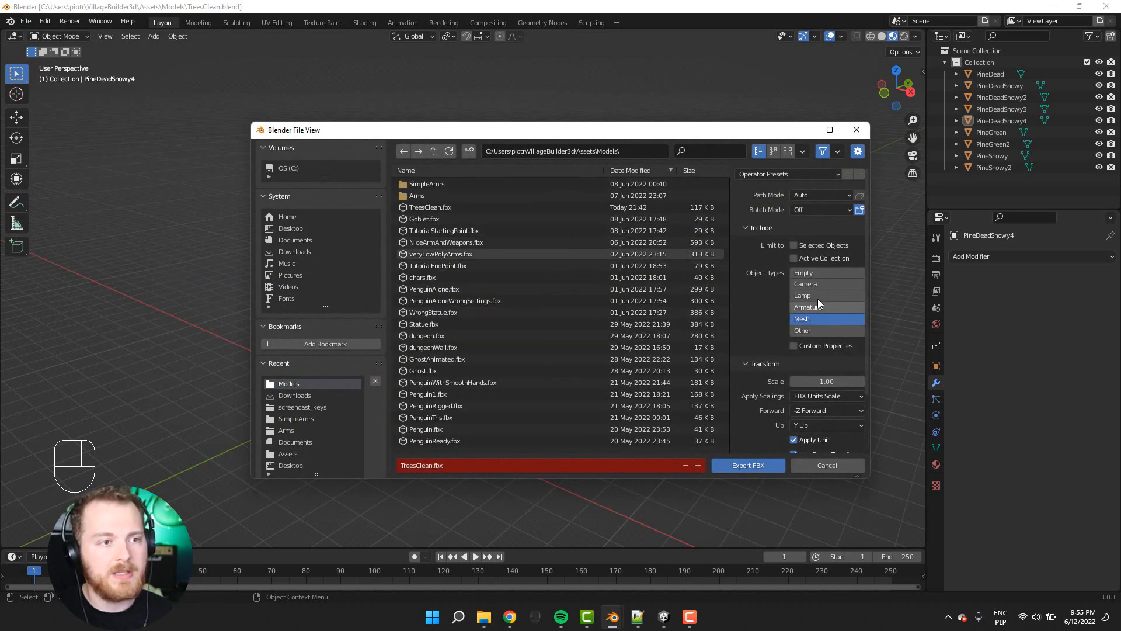
scroll(759, 313, down, 1)
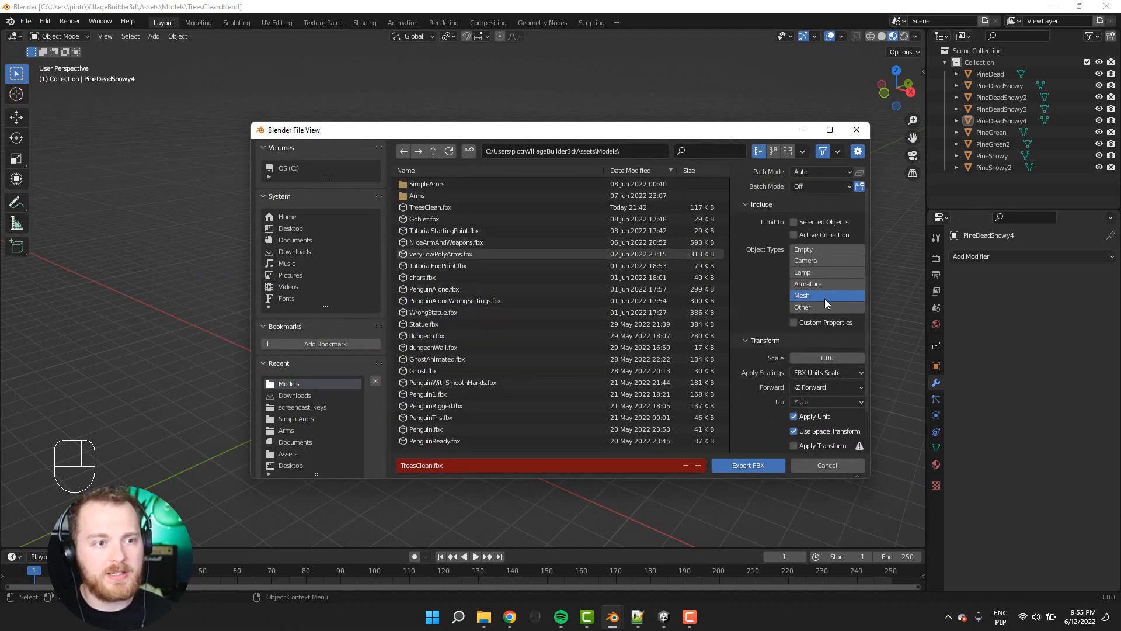
scroll(736, 314, down, 2)
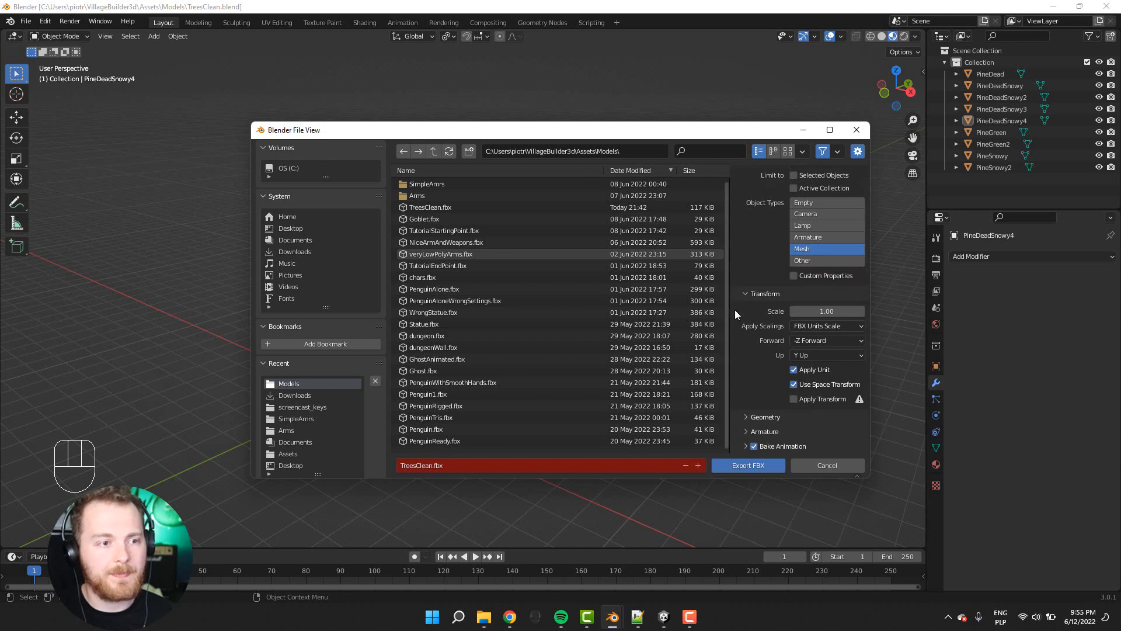
scroll(750, 299, up, 3)
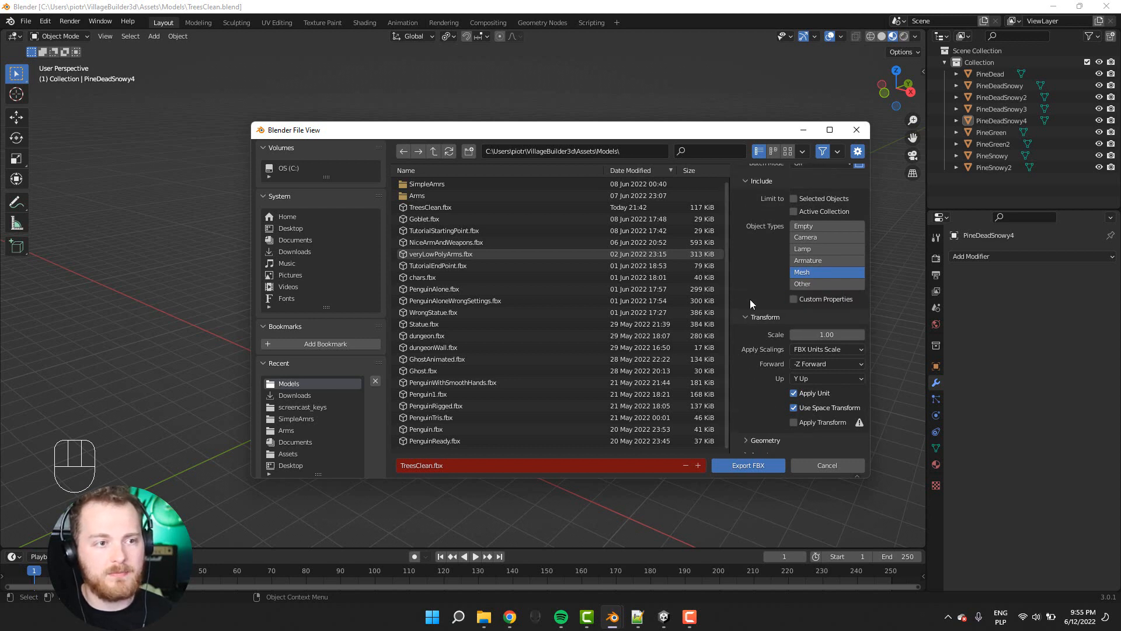
scroll(752, 304, down, 1)
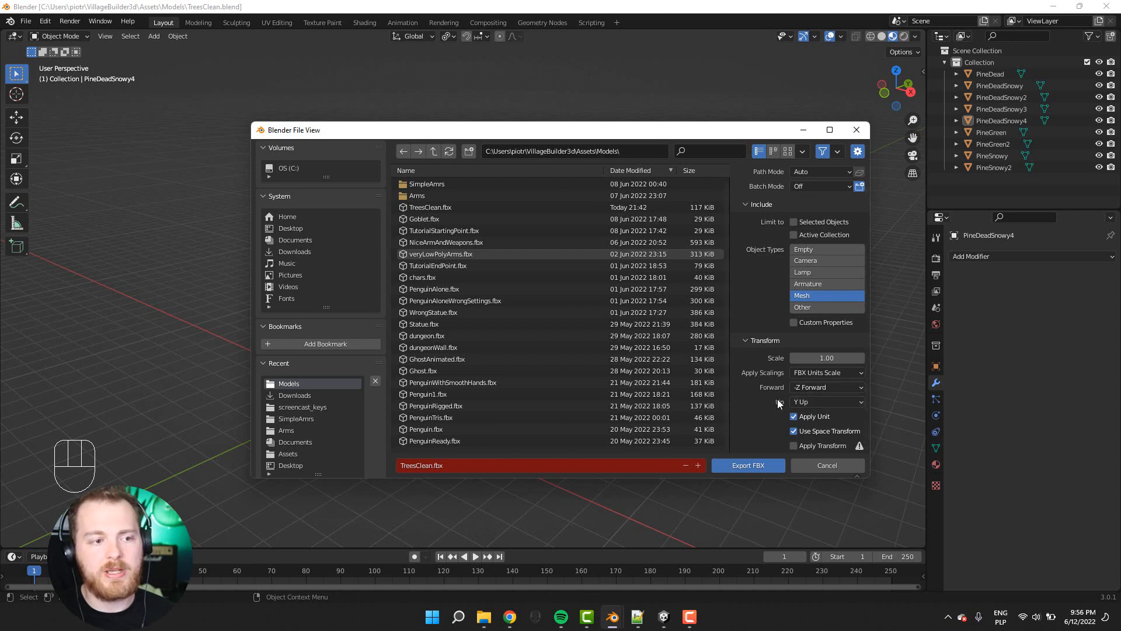
scroll(779, 404, down, 1)
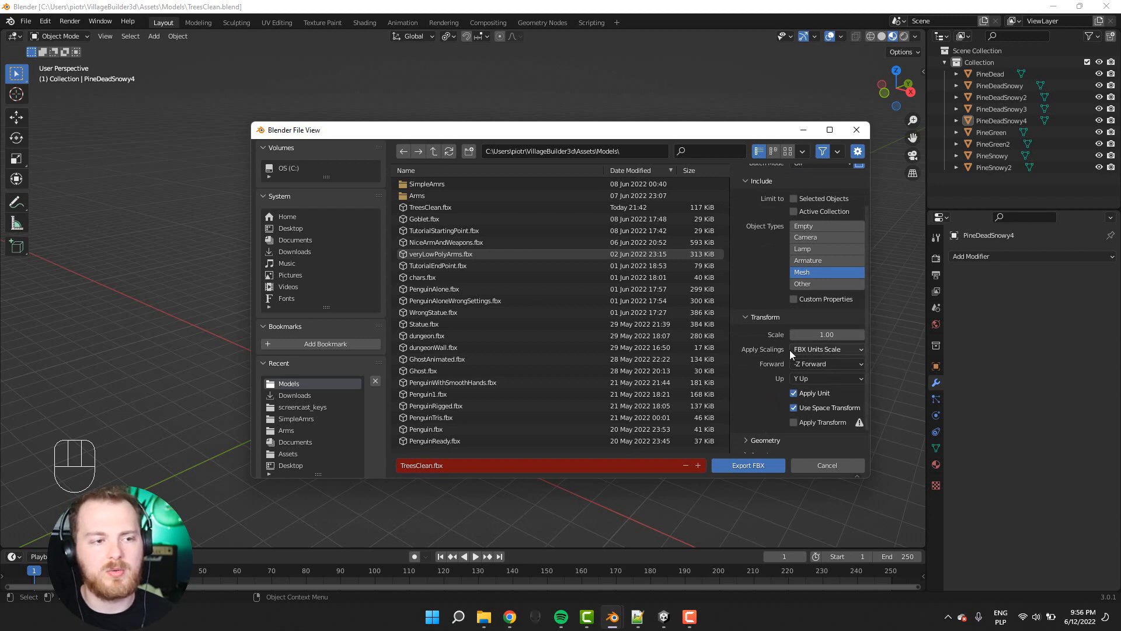
scroll(792, 365, down, 1)
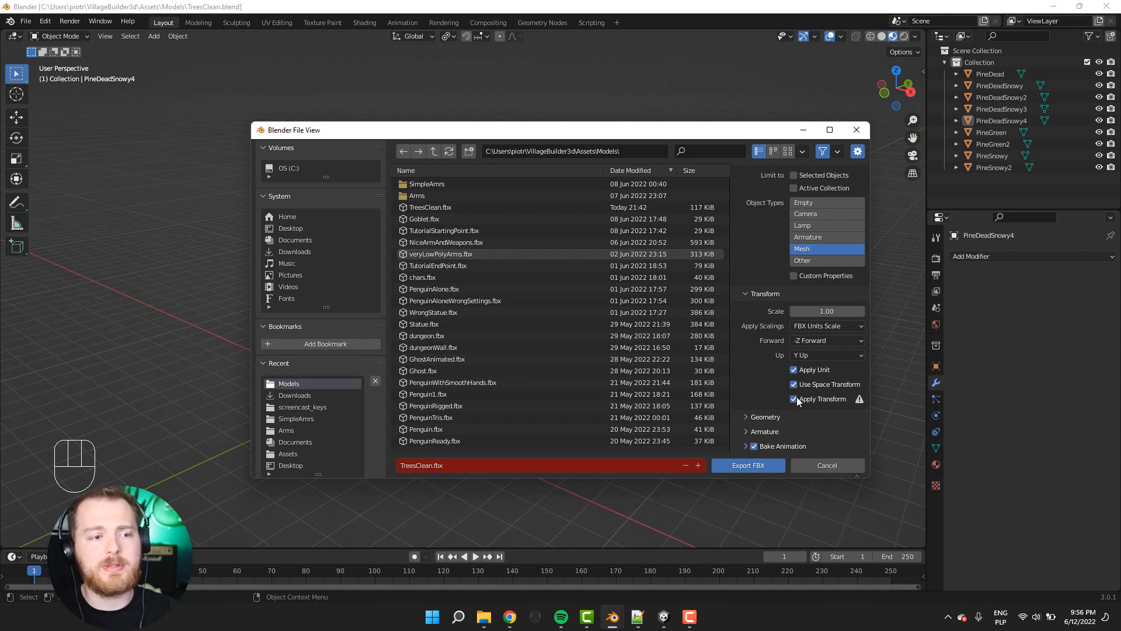
click(725, 465)
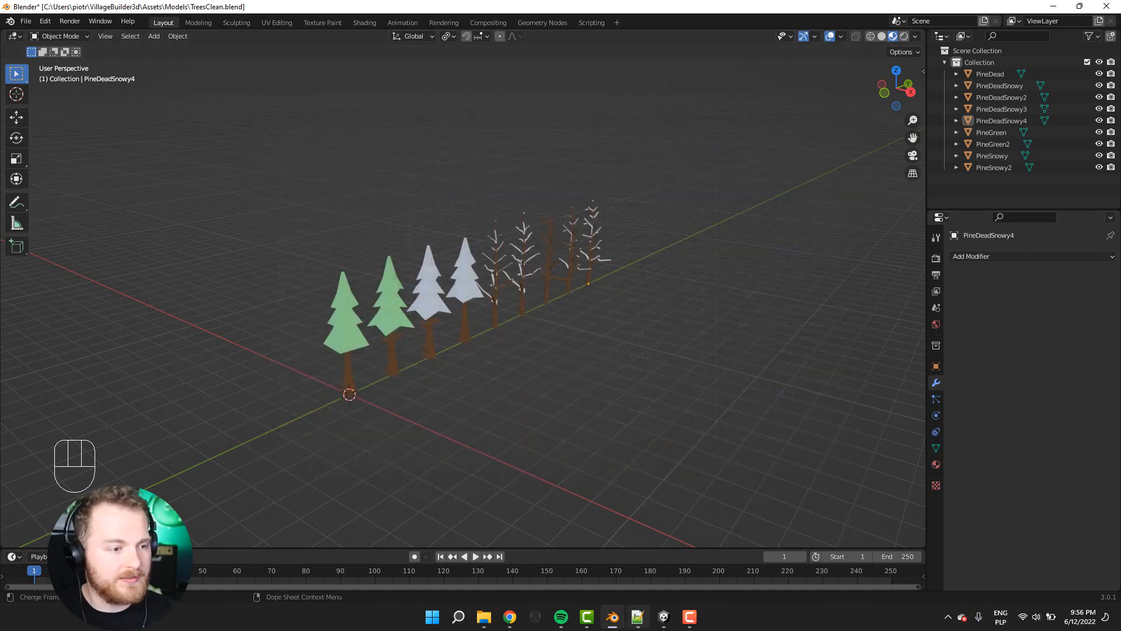
- Switch to the Unity project BlenderExport and import TreesClean.fbx from the Models folder into Assets
click(664, 617)
right_click(528, 501)
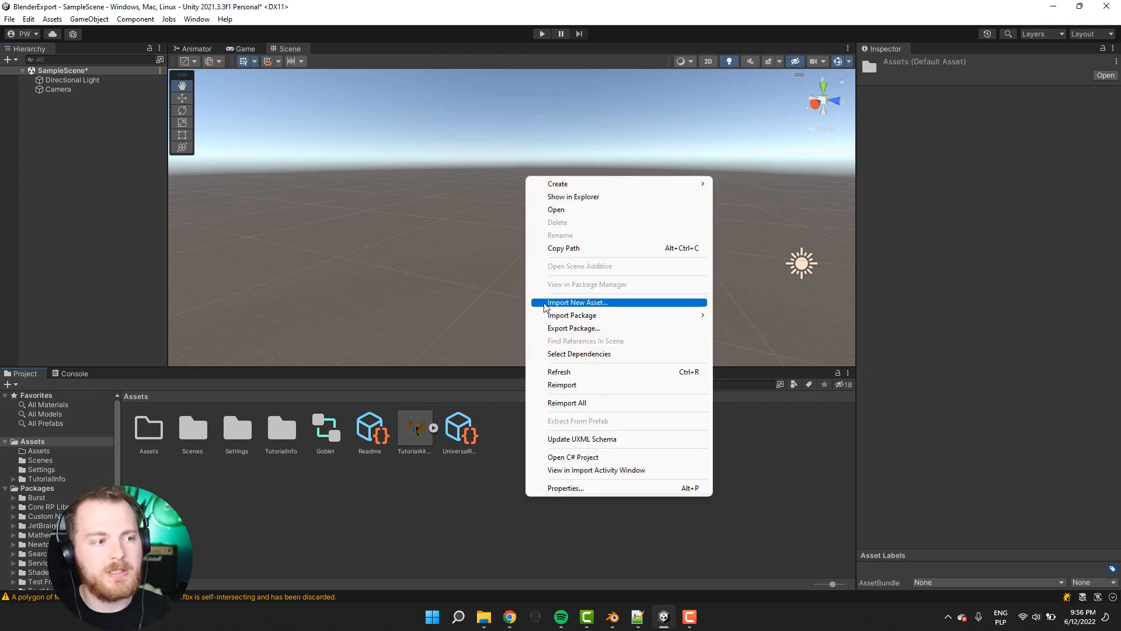
click(576, 303)
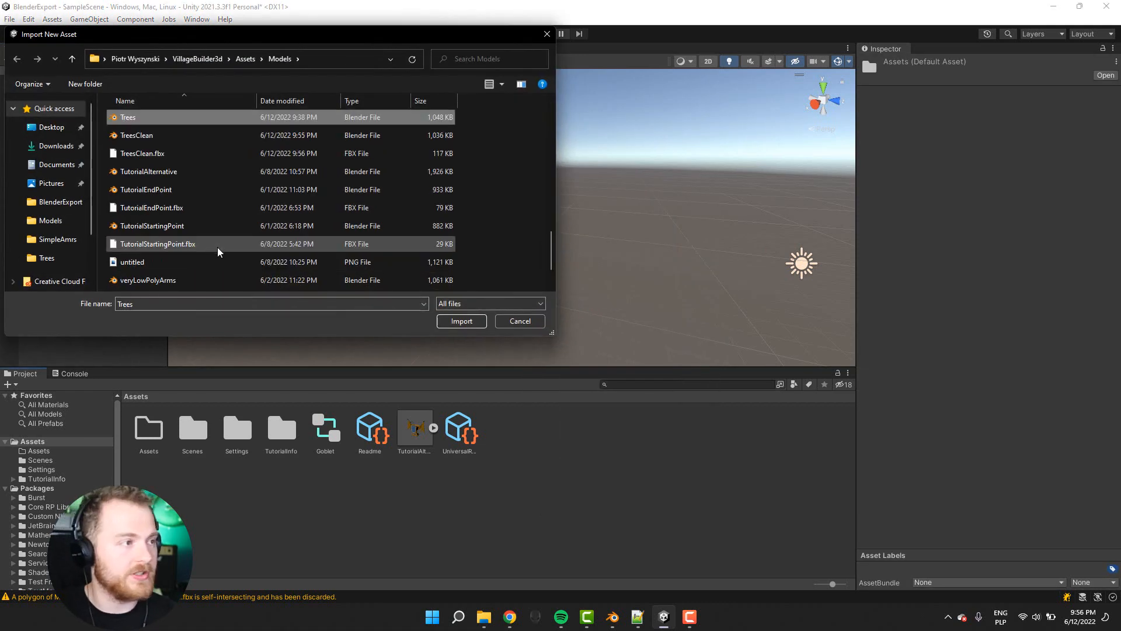
double_click(151, 153)
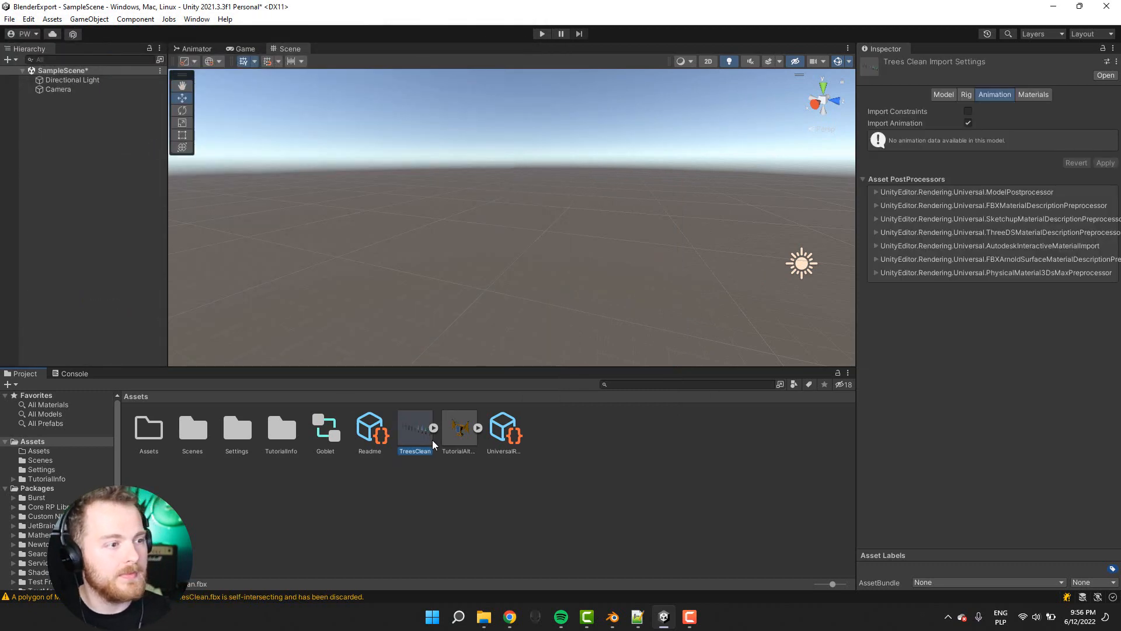
- Place the TreesClean model in the scene, then expand it and select its PineDead child object
drag(417, 435, 586, 308)
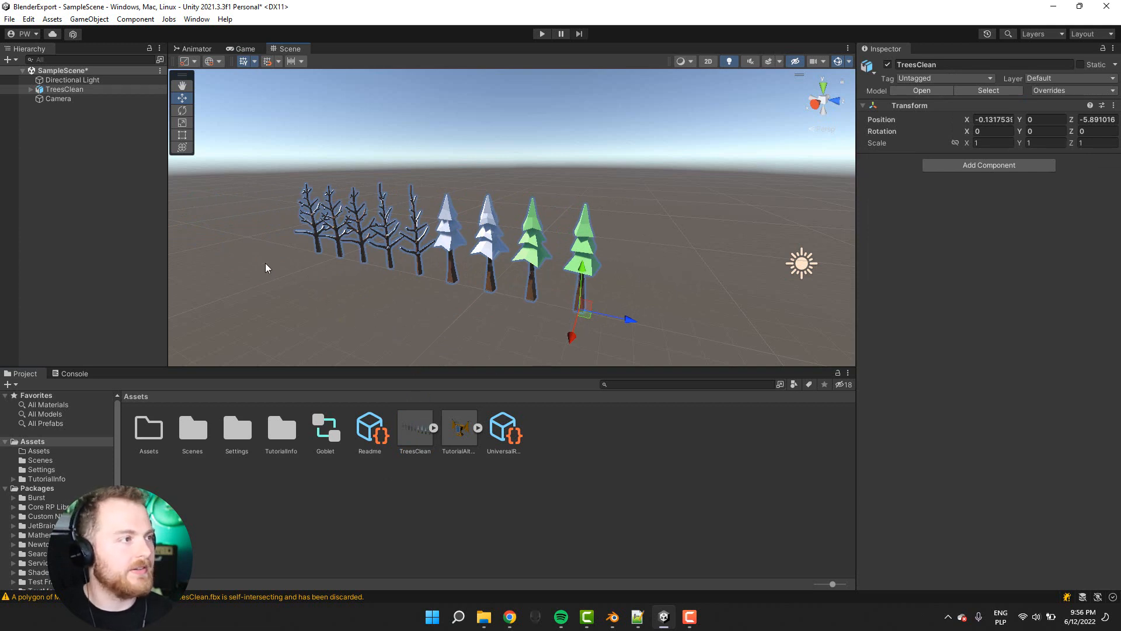
click(30, 89)
click(48, 100)
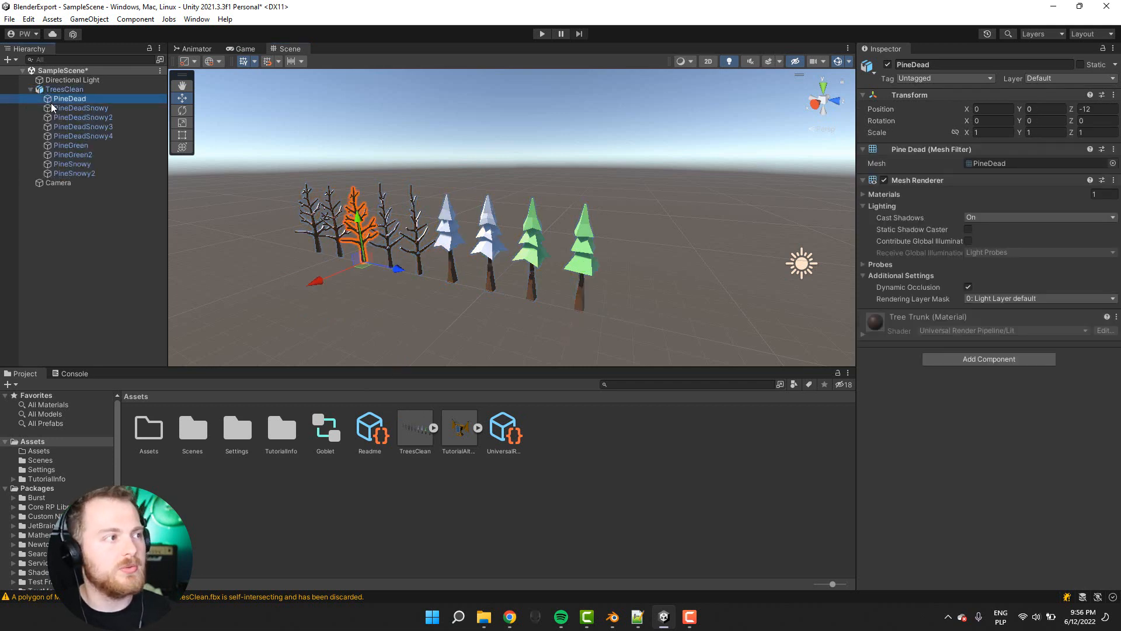
- Examine the transform values and materials of the remaining child trees, from PineDeadSnowy through PineSnowy2
click(52, 108)
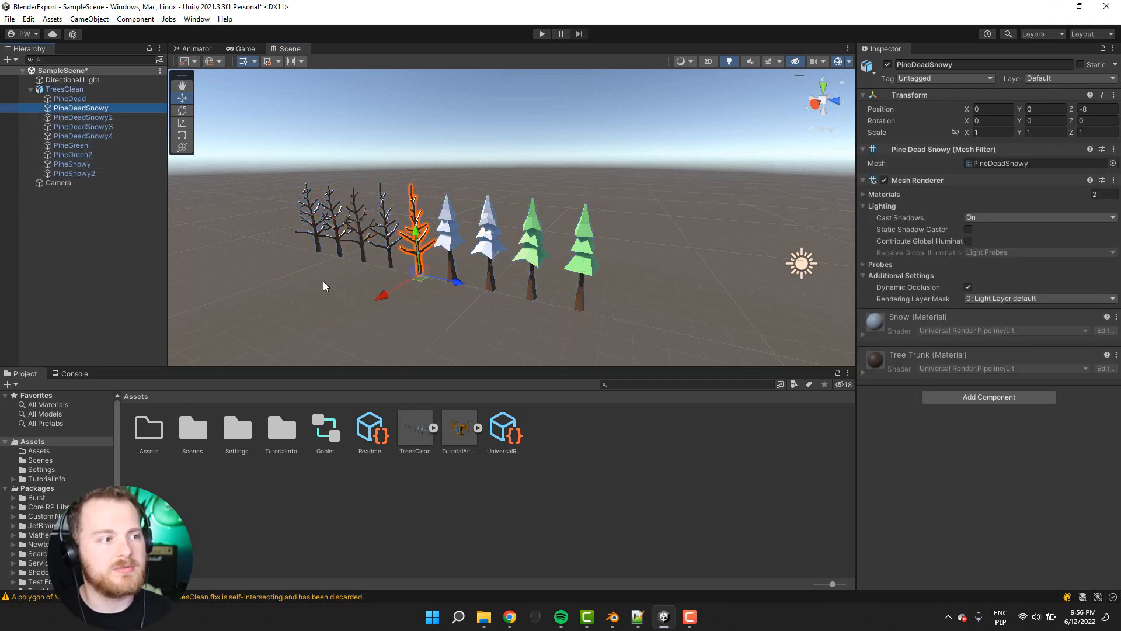
key(Down)
key(Down)
key(Down)
key(Down)
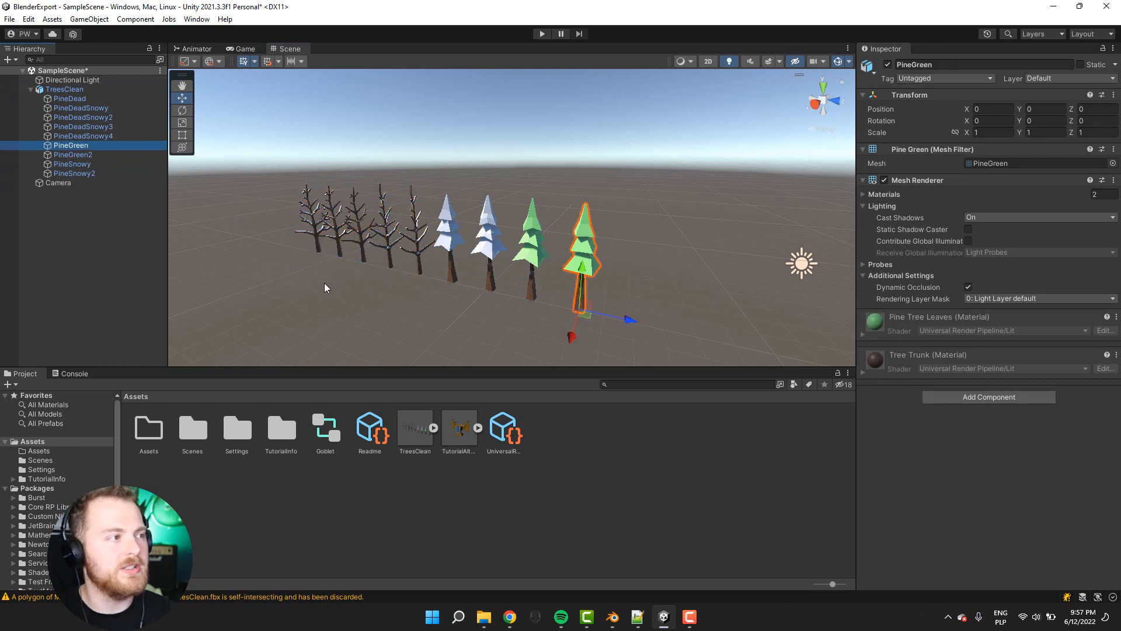
key(Down)
key(Down)
key(Down)
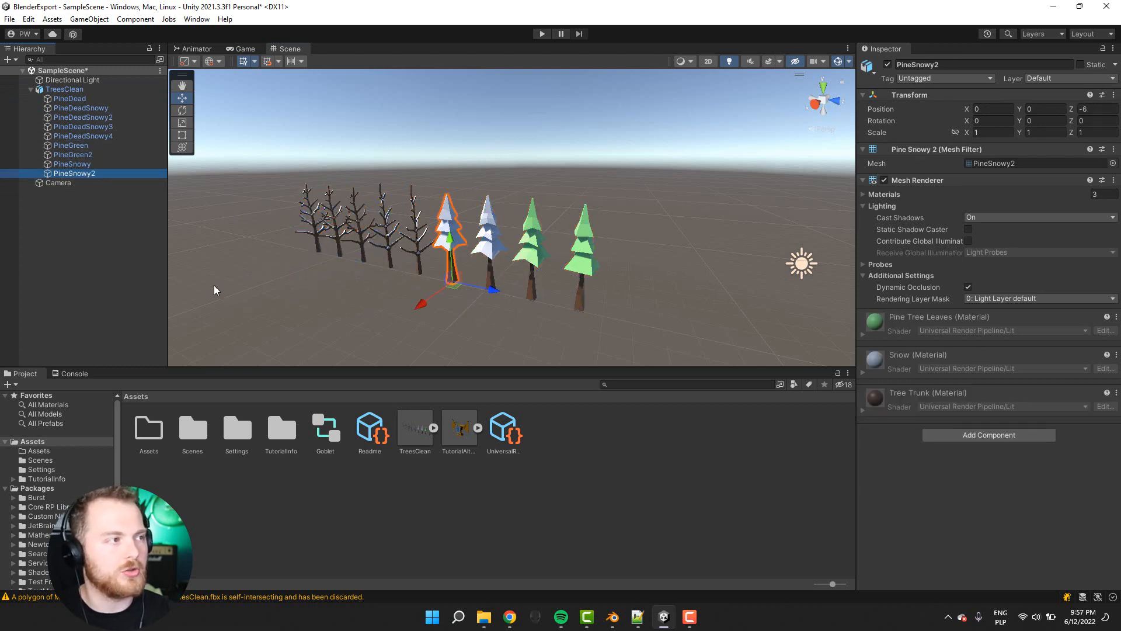
- Unpack the TreesClean prefab instance in the scene and select its child trees to check them
click(64, 89)
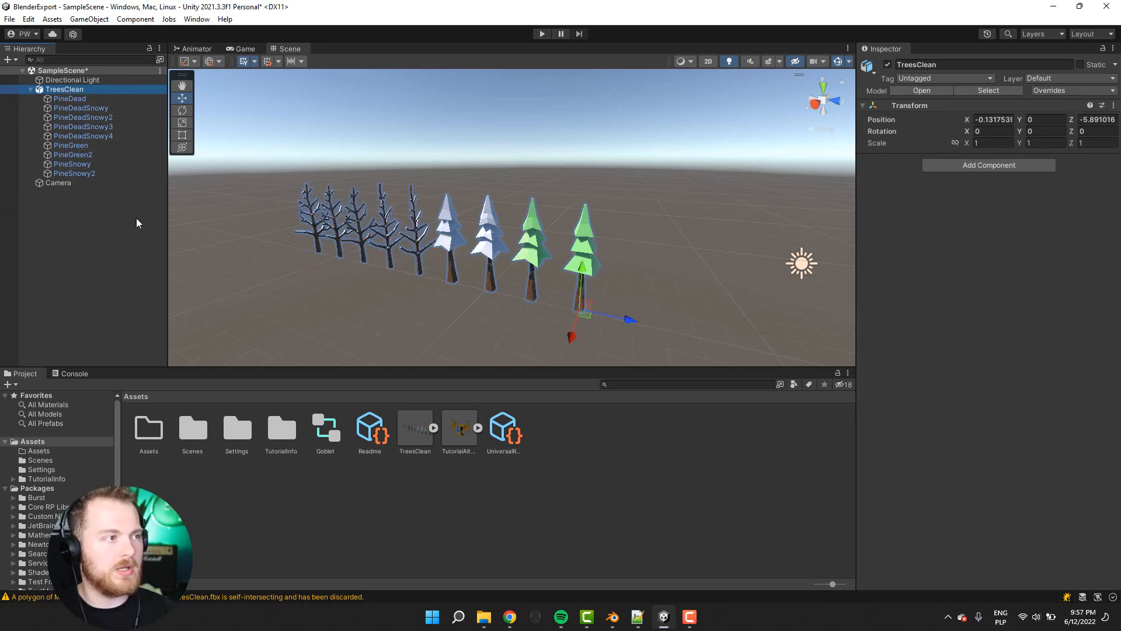
right_click(41, 89)
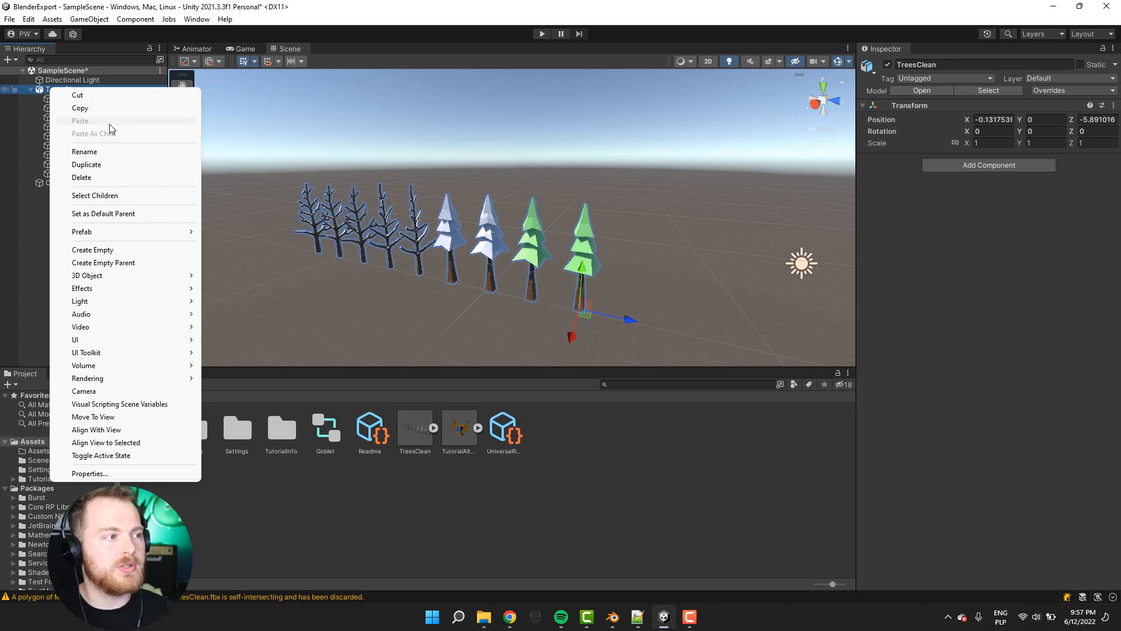
mouse_move(210, 228)
click(232, 270)
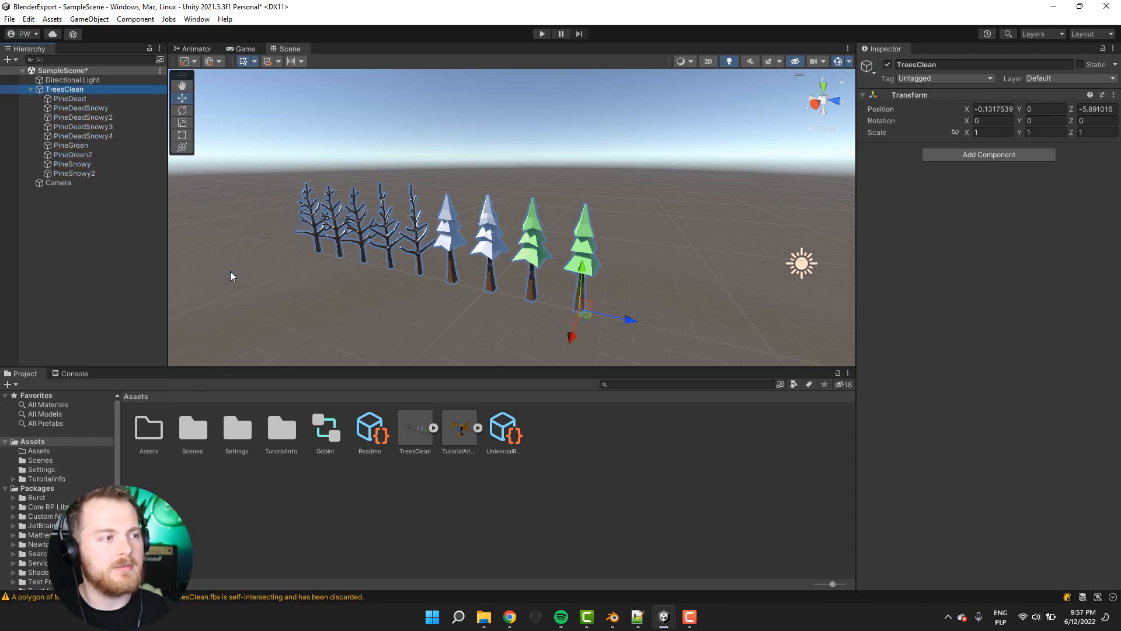
click(69, 98)
click(77, 173)
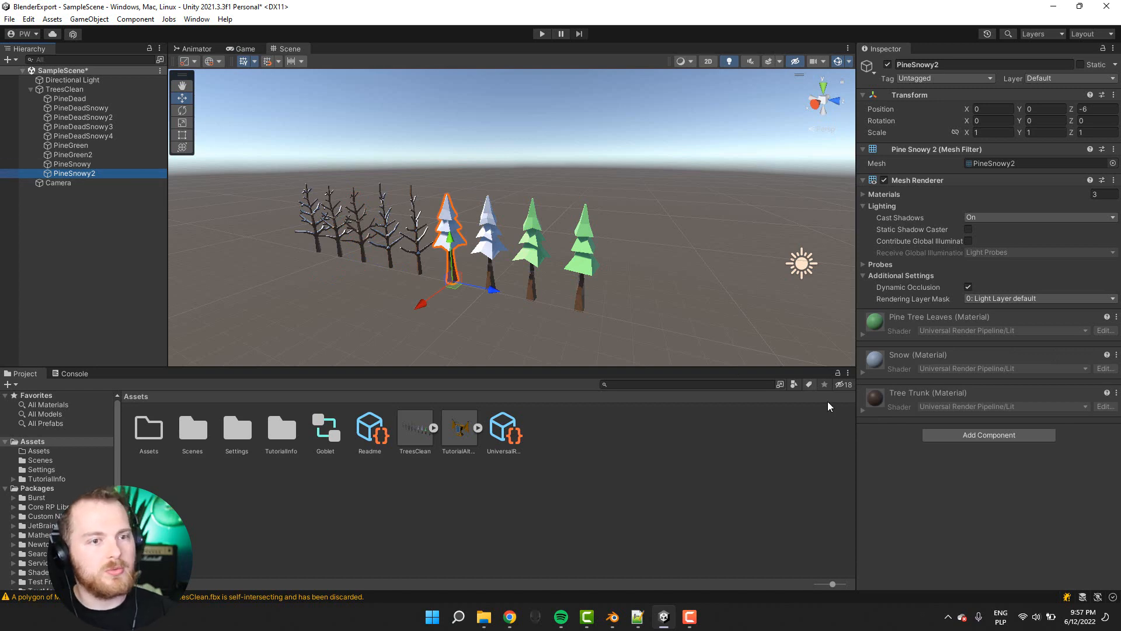
right_click(578, 430)
mouse_move(672, 115)
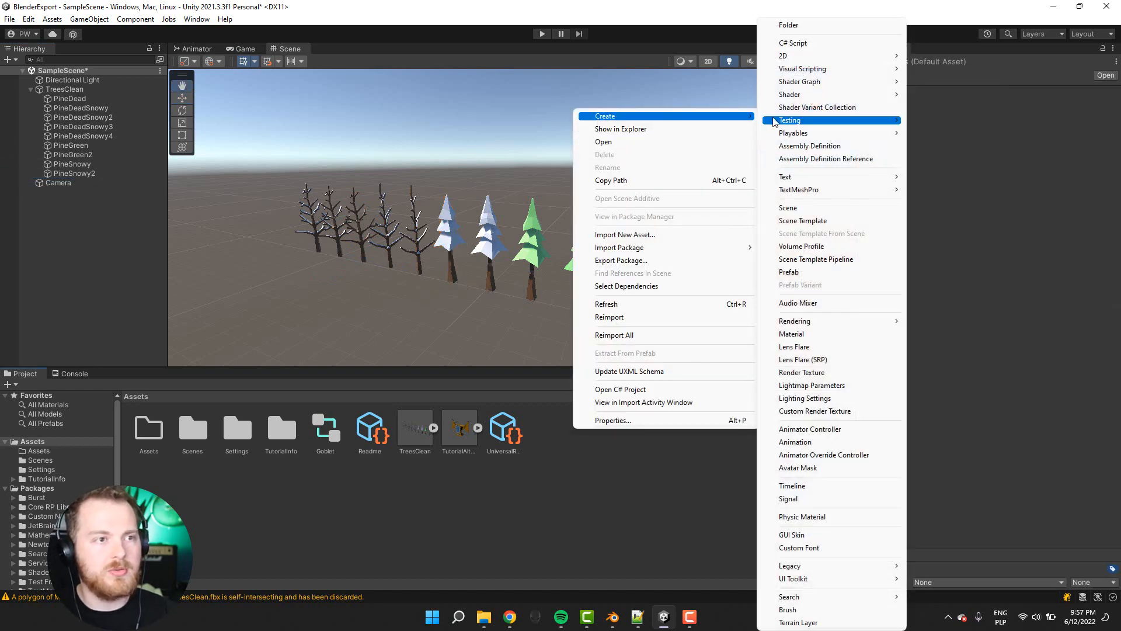
click(788, 25)
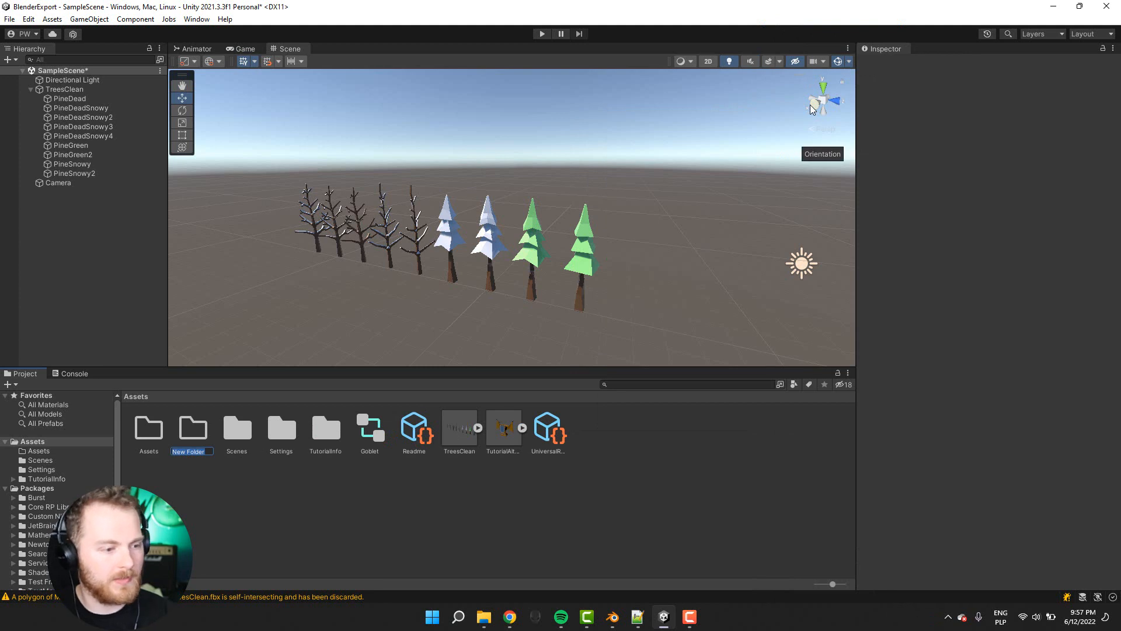
click(462, 530)
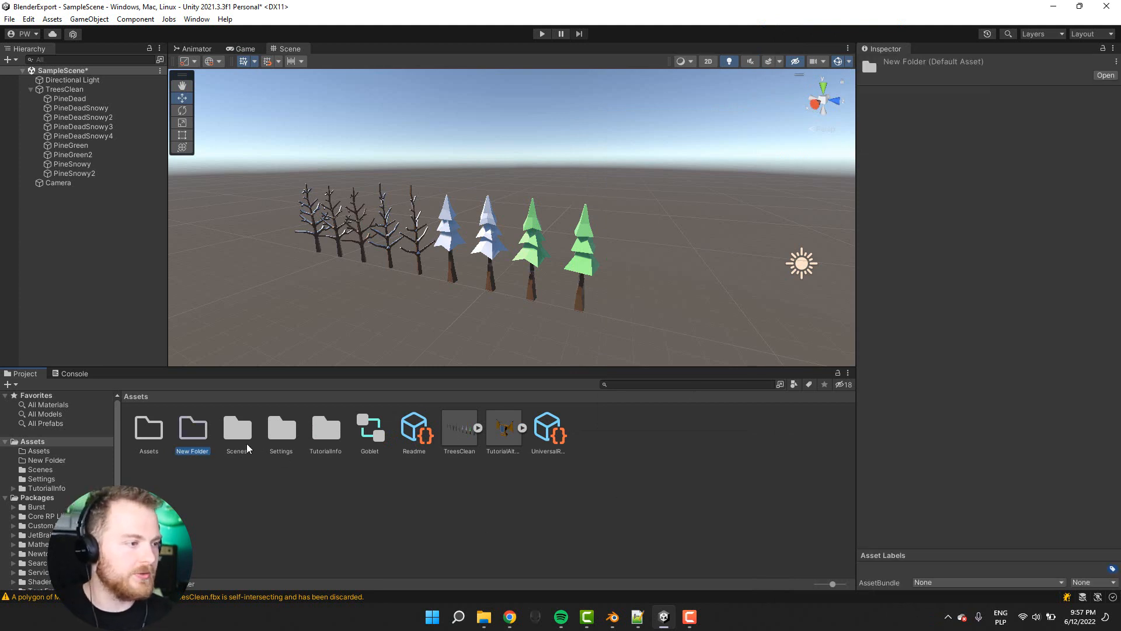
key(Delete)
key(Return)
- Create prefabs of all nine trees, from PineDead to PineSnowy2, in the nested Assets folder
double_click(149, 430)
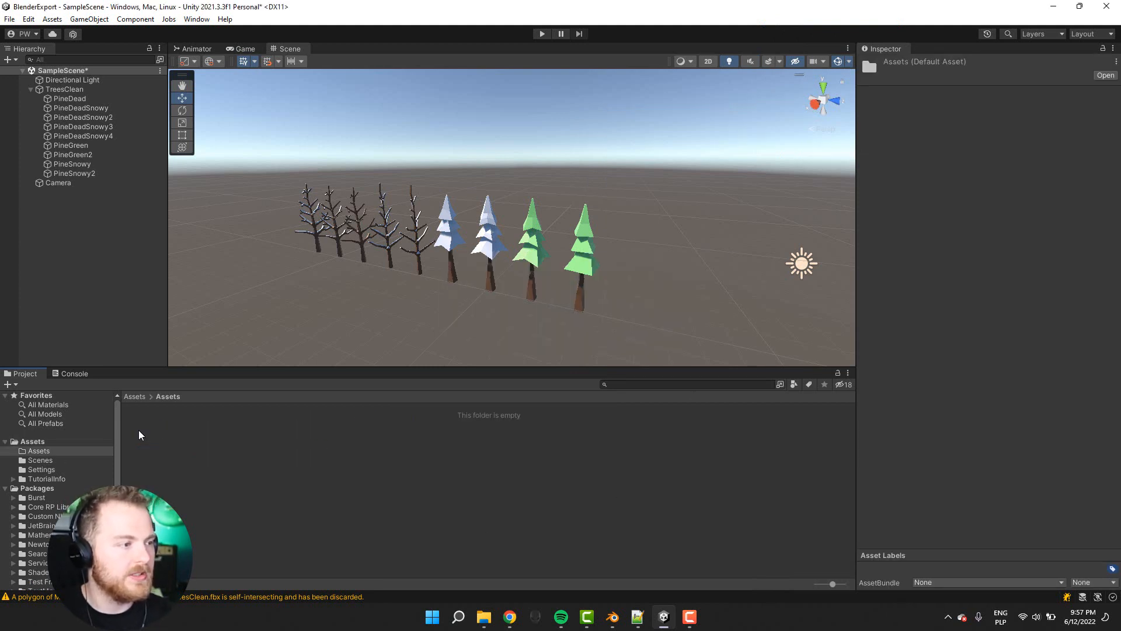
click(53, 98)
shift+click(59, 172)
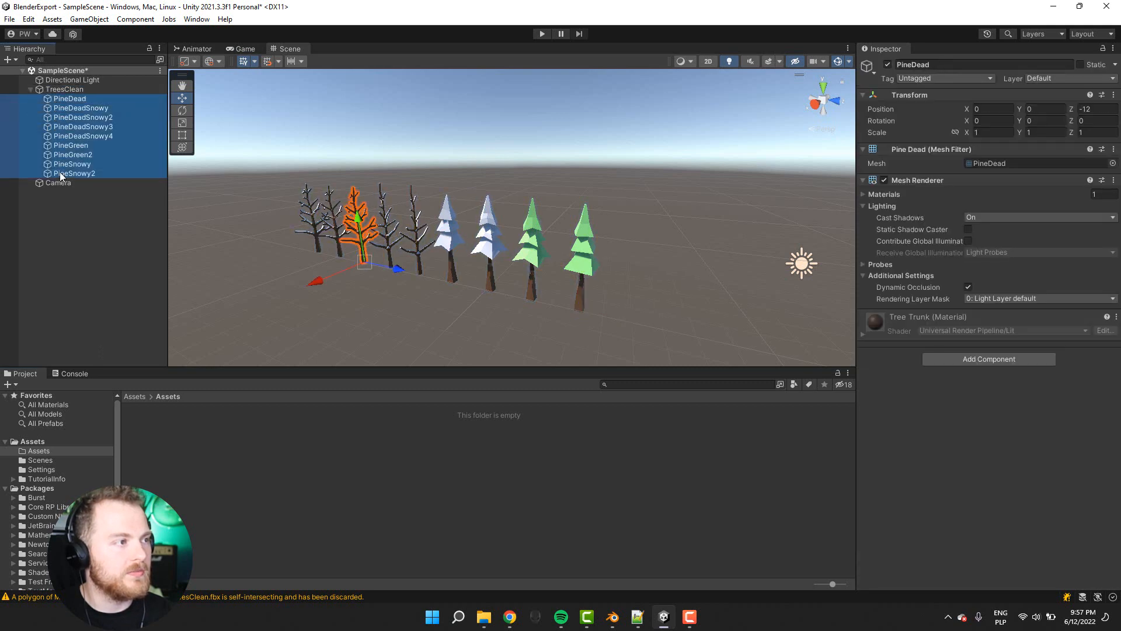
drag(58, 99, 239, 458)
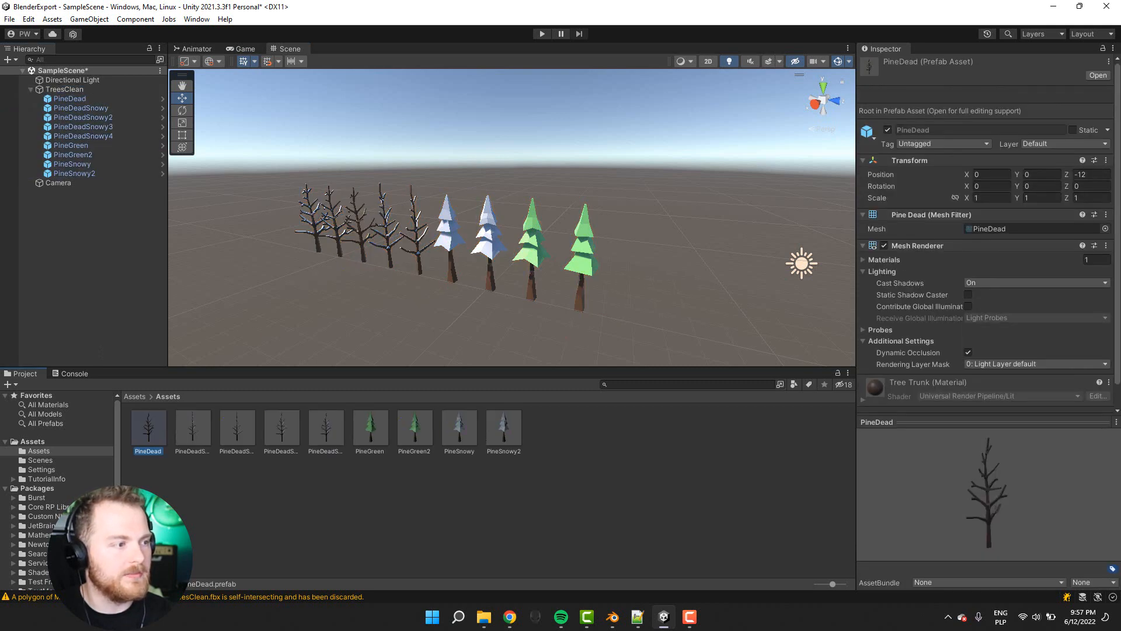
- Delete the TreesClean object with its child trees from the scene
click(155, 465)
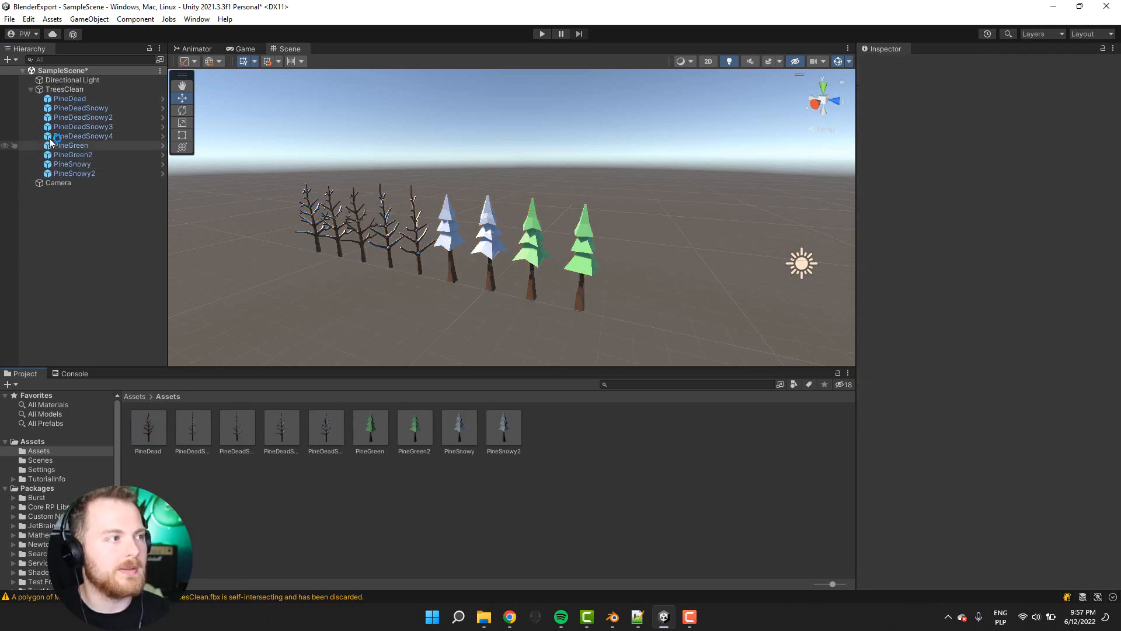
click(75, 100)
click(75, 90)
key(Delete)
- Examine the Tree Trunk material settings of the PineDead prefab
click(147, 428)
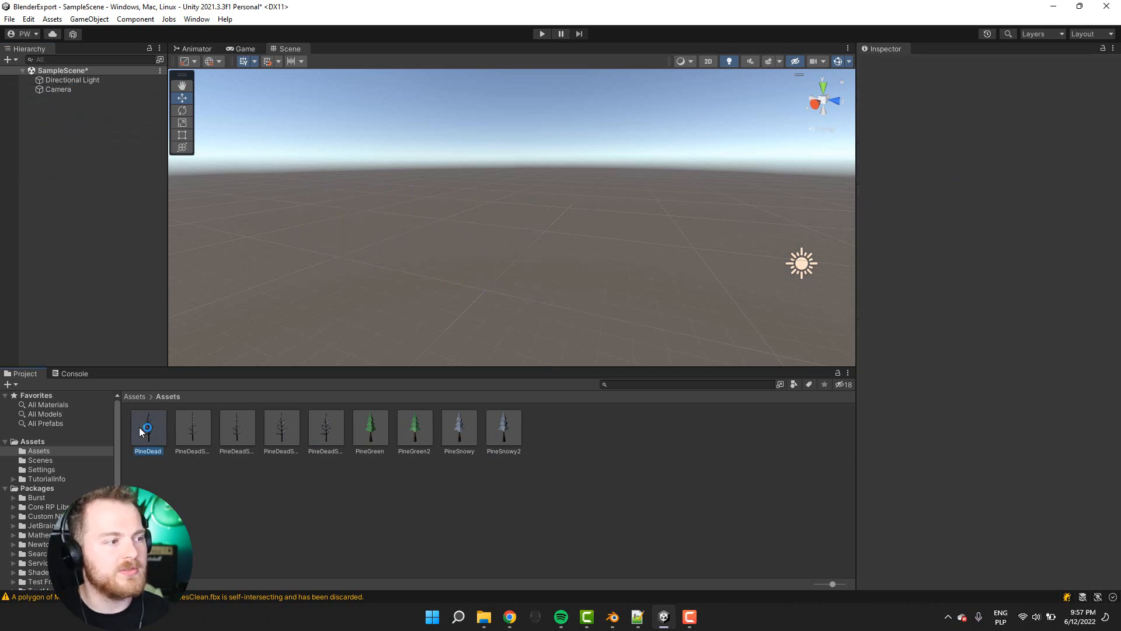
click(864, 401)
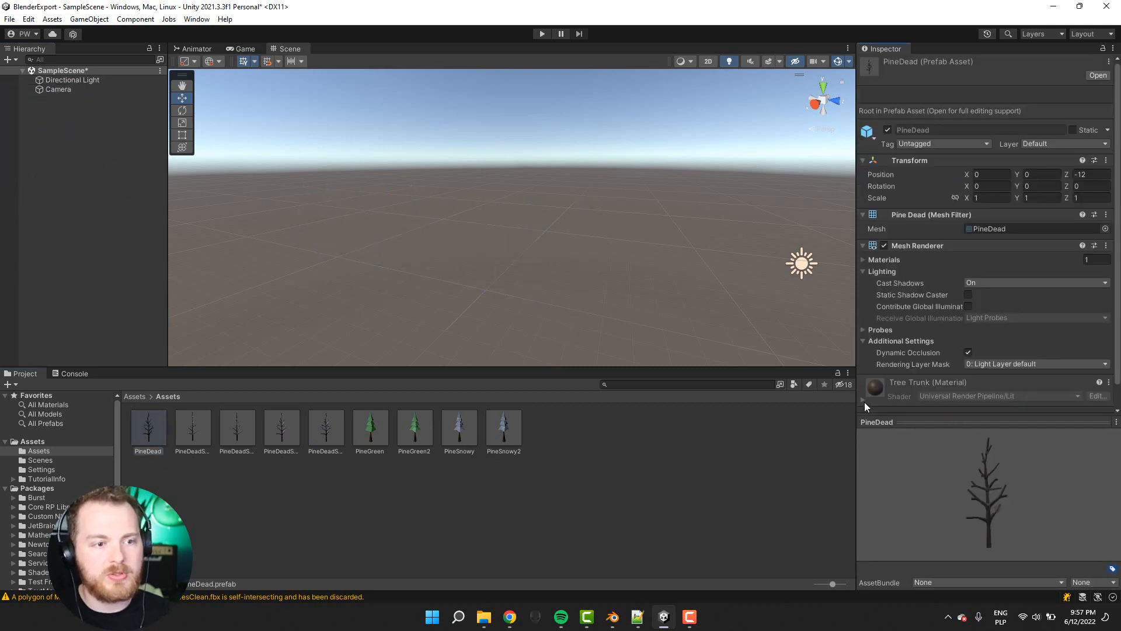
click(862, 401)
scroll(984, 404, down, 1)
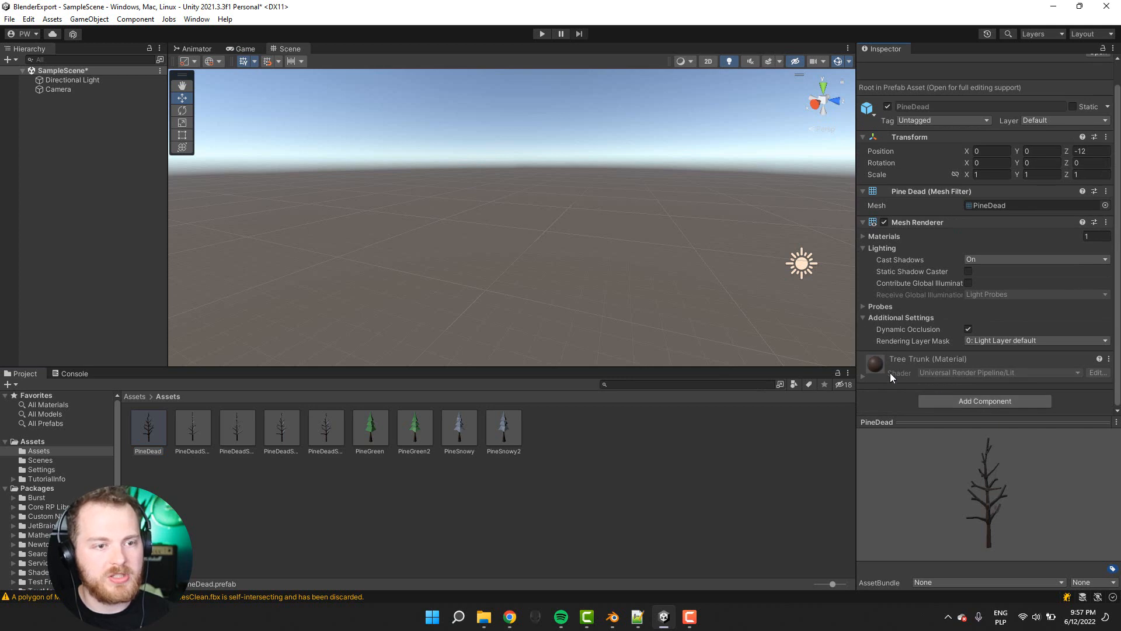
click(864, 377)
scroll(972, 324, down, 5)
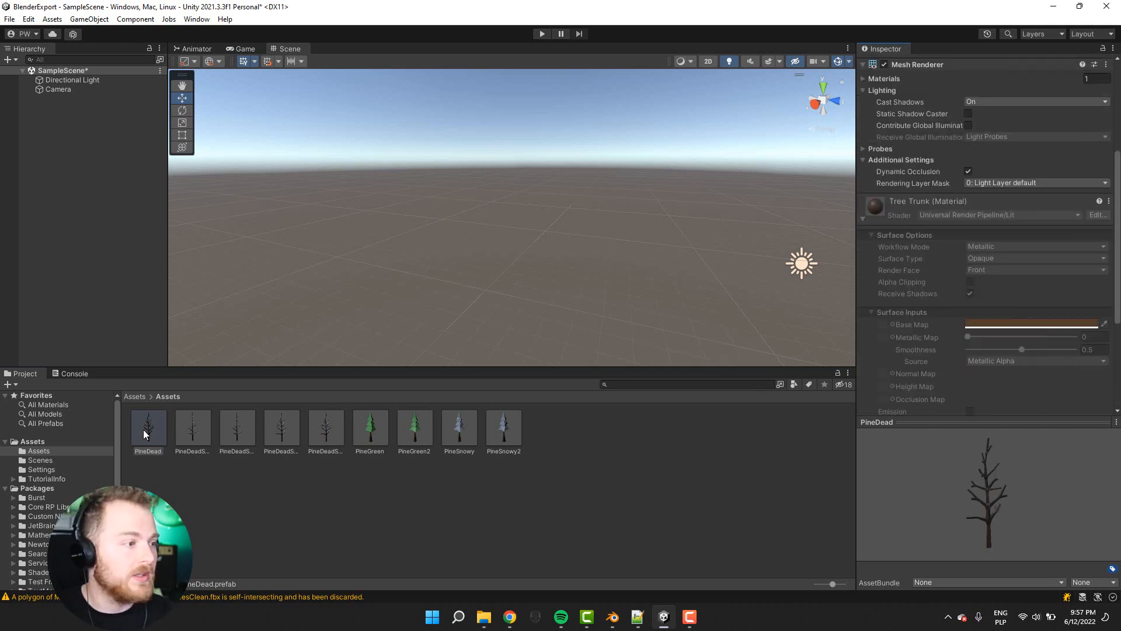
drag(142, 429, 1043, 447)
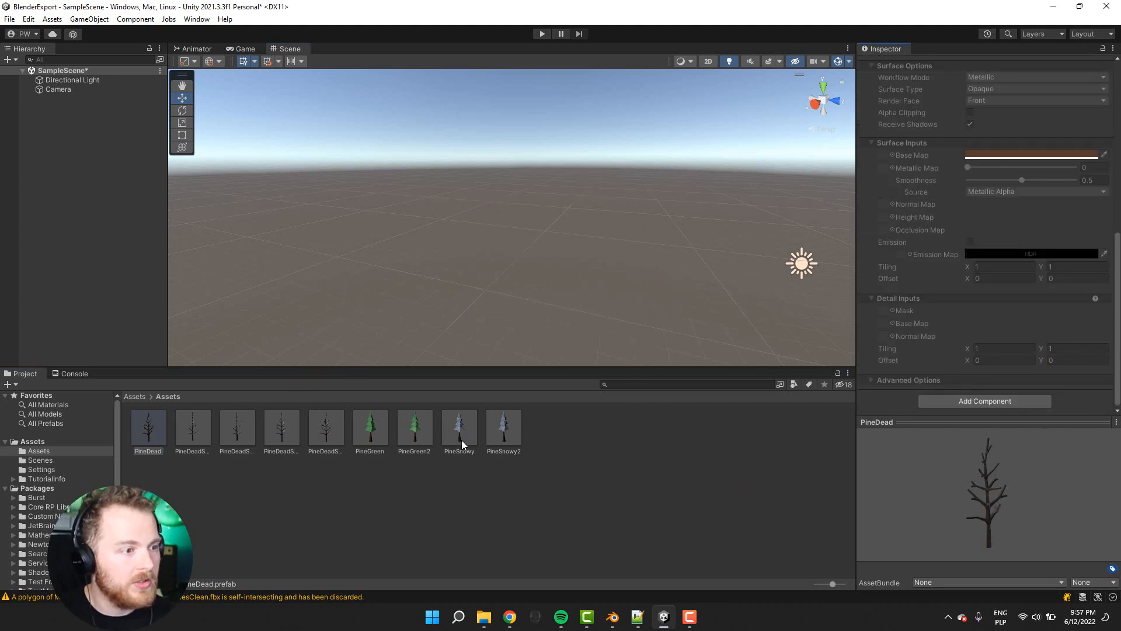
- Place the PineSnowy prefab in the scene
drag(459, 432, 486, 290)
middle_drag(399, 312, 512, 275)
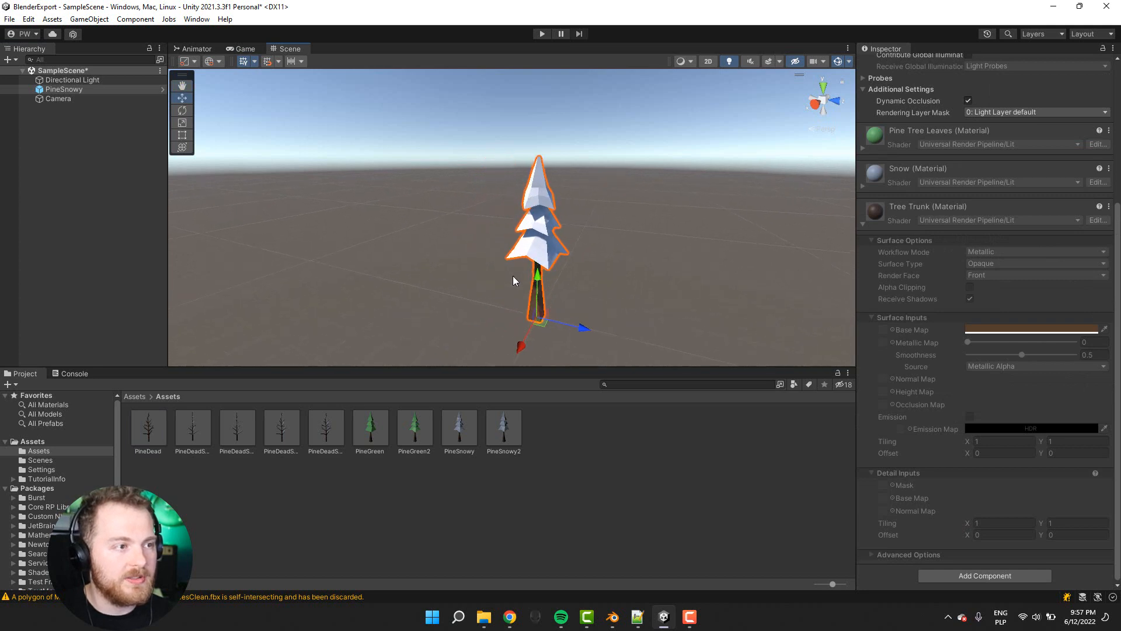
scroll(513, 275, up, 3)
- Examine the placed PineSnowy tree from several angles and check its material settings
click(513, 291)
alt+drag(513, 291, 730, 199)
alt+drag(581, 243, 384, 264)
alt+drag(480, 291, 480, 218)
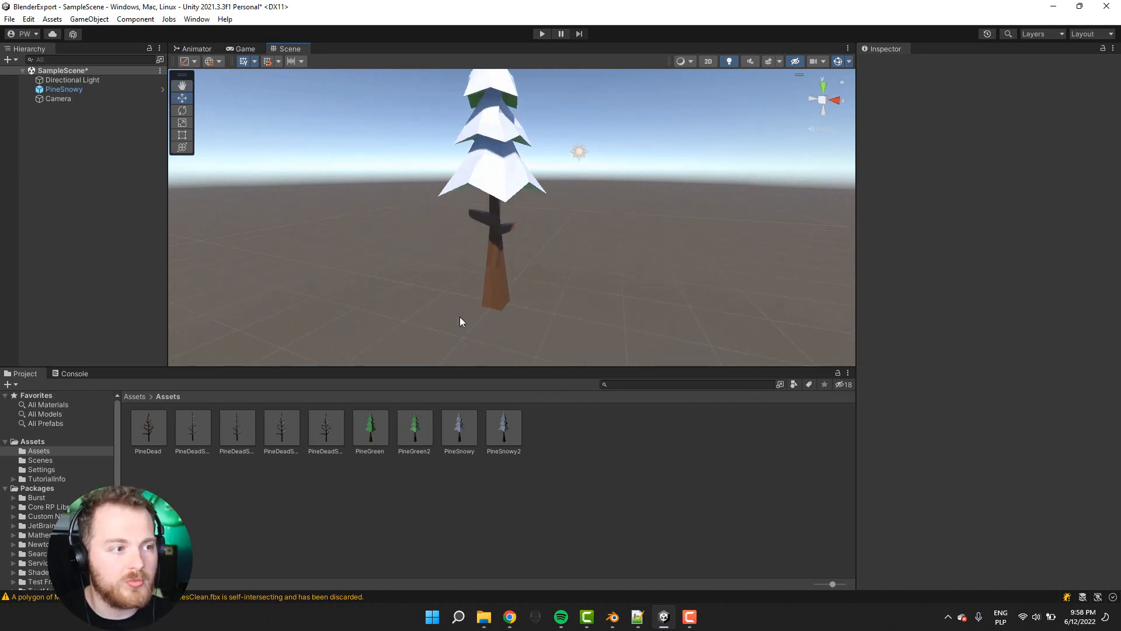
alt+drag(460, 321, 497, 272)
click(496, 272)
scroll(998, 465, down, 3)
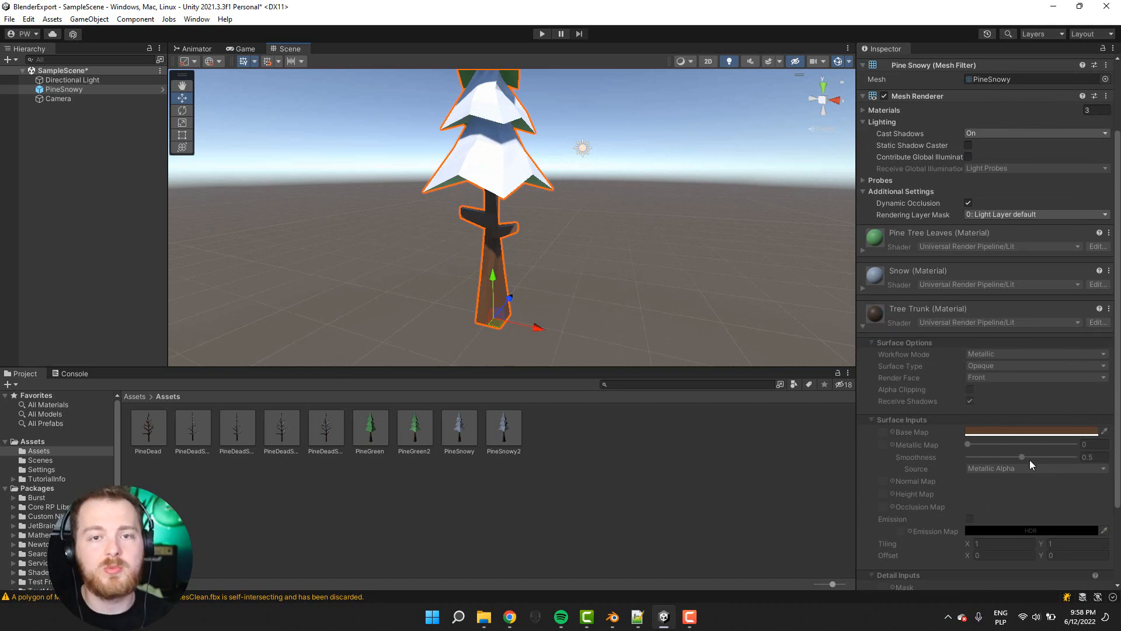
- Create a folder named Materials in the top-level Assets folder and open it
click(134, 397)
click(216, 514)
right_click(216, 514)
mouse_move(273, 198)
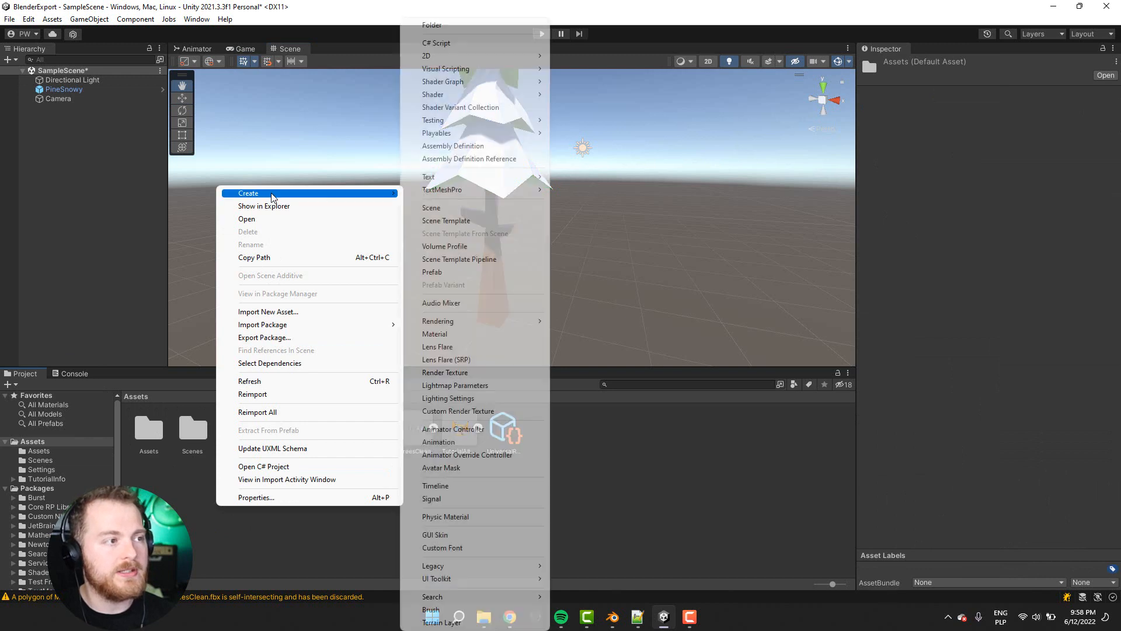
click(427, 25)
text(M)
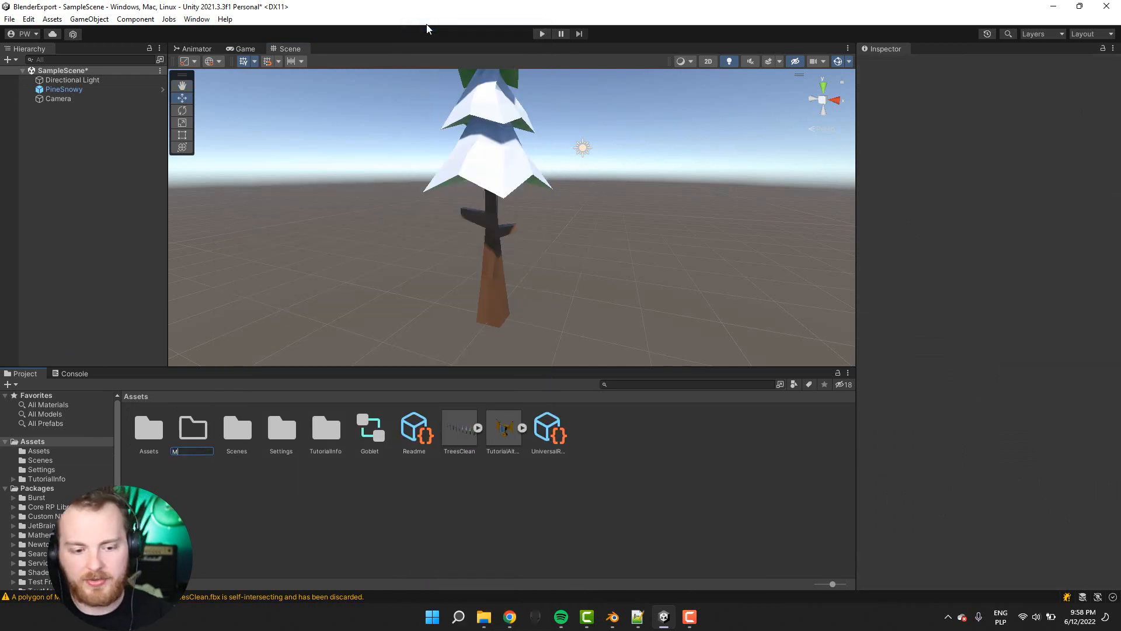
text(aterials)
key(Return)
key(Return)
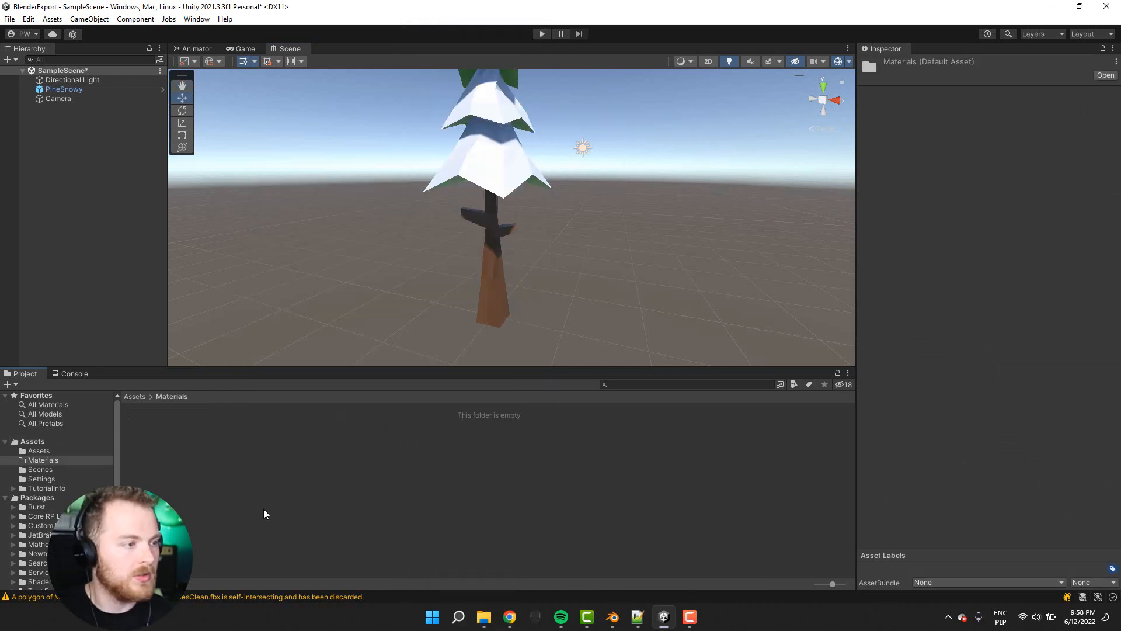
- Create a material named Snow in the Materials folder and apply it to the snow-covered layers of the PineSnowy tree
middle_drag(413, 208, 416, 263)
right_click(217, 488)
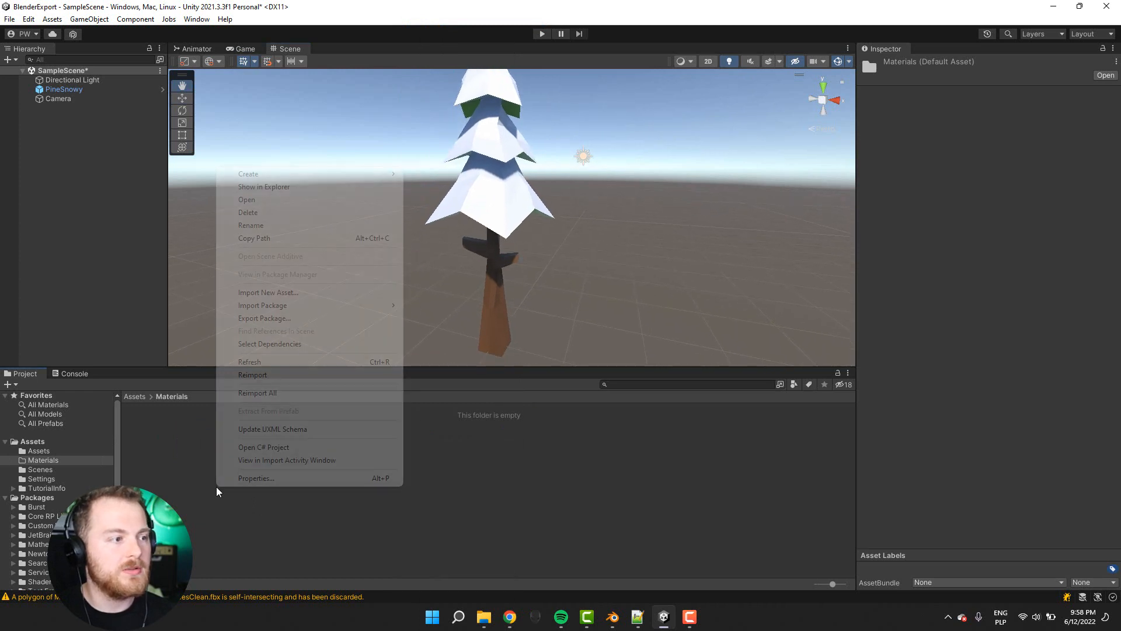
mouse_move(297, 177)
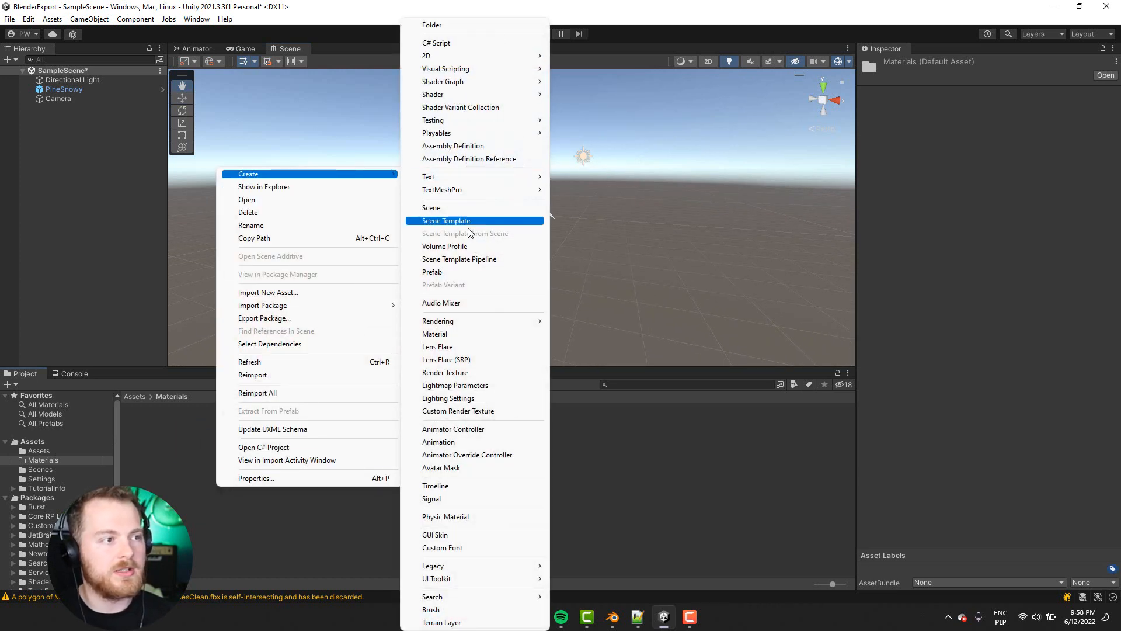
click(455, 334)
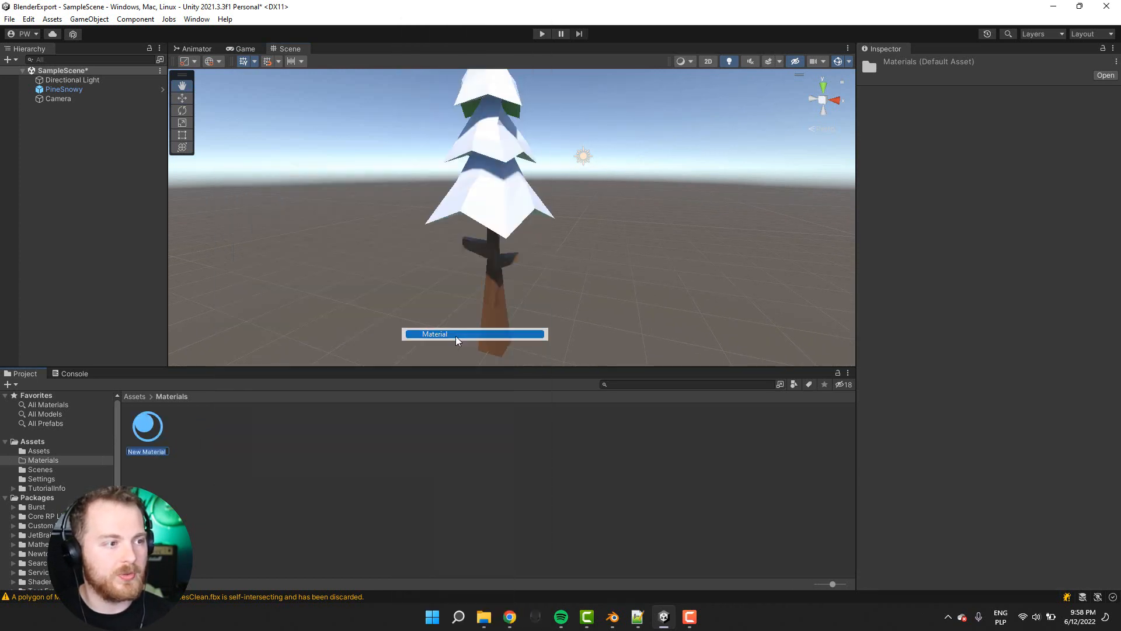
text(snow)
key(Return)
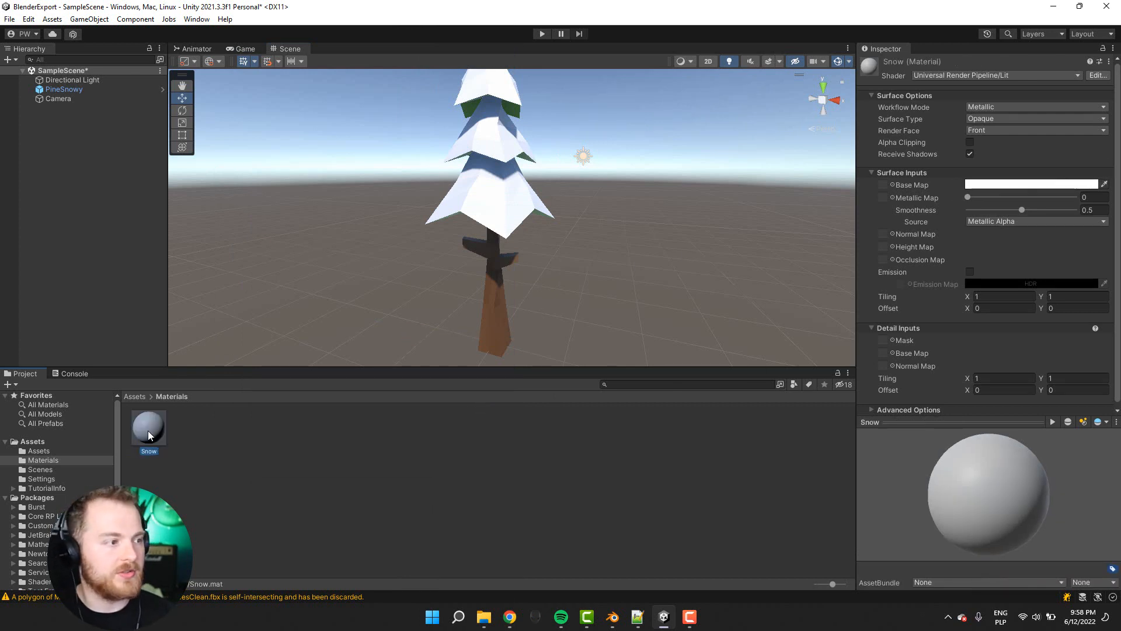
drag(150, 435, 506, 91)
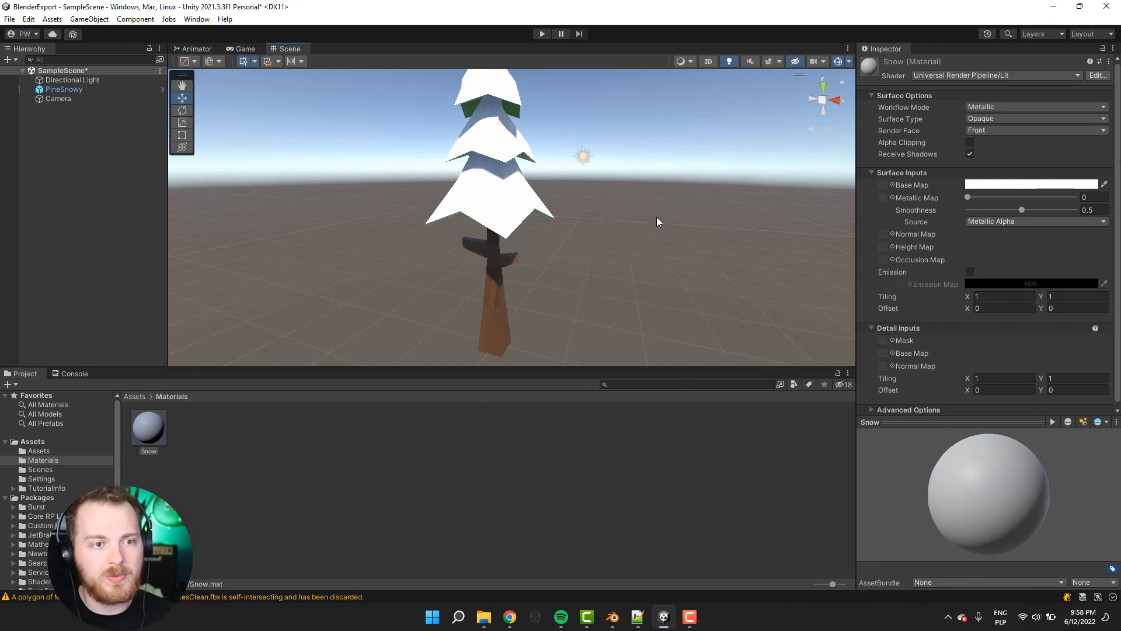
middle_drag(657, 216, 666, 336)
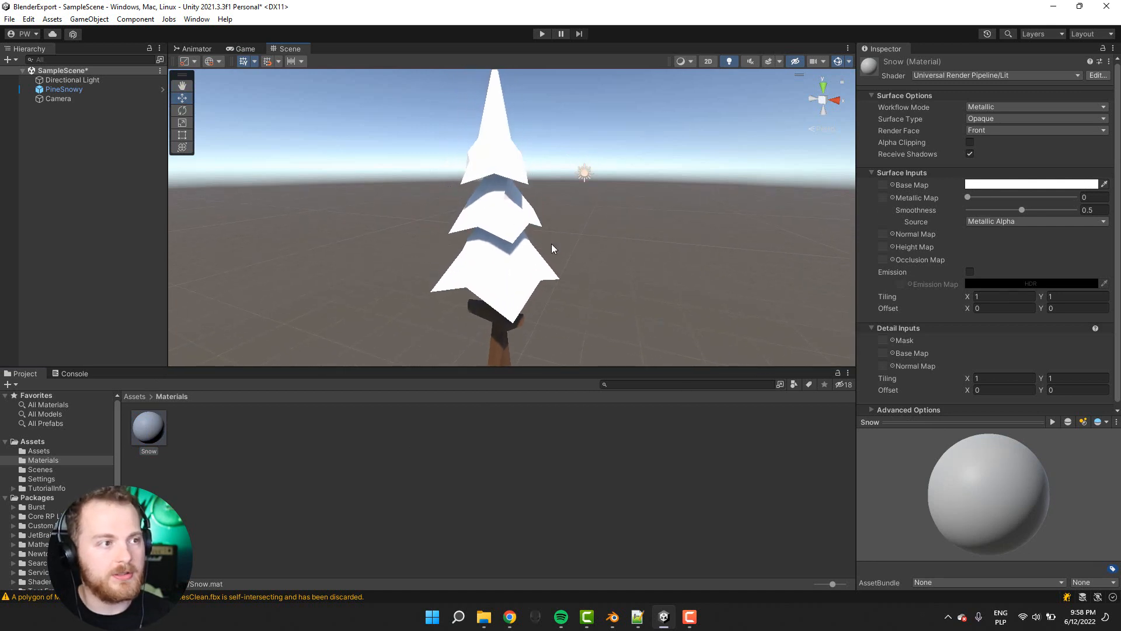
- Tint the Snow material's base color light blue with hex value B6EAFF
click(1030, 184)
click(995, 282)
drag(997, 282, 997, 290)
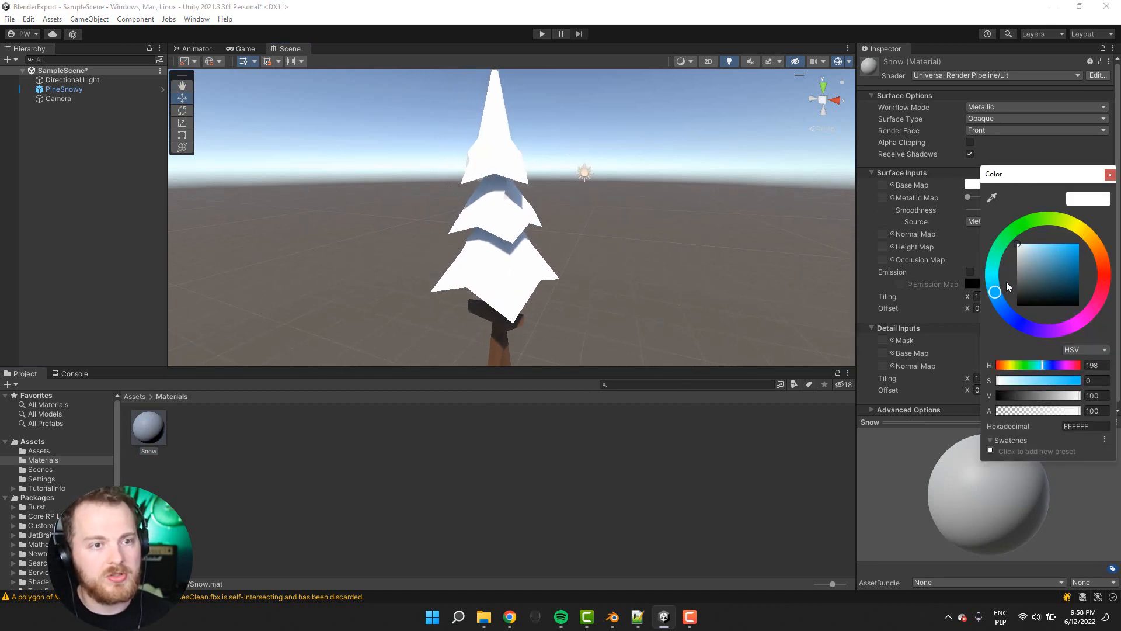
drag(1029, 250, 1036, 247)
scroll(657, 250, down, 2)
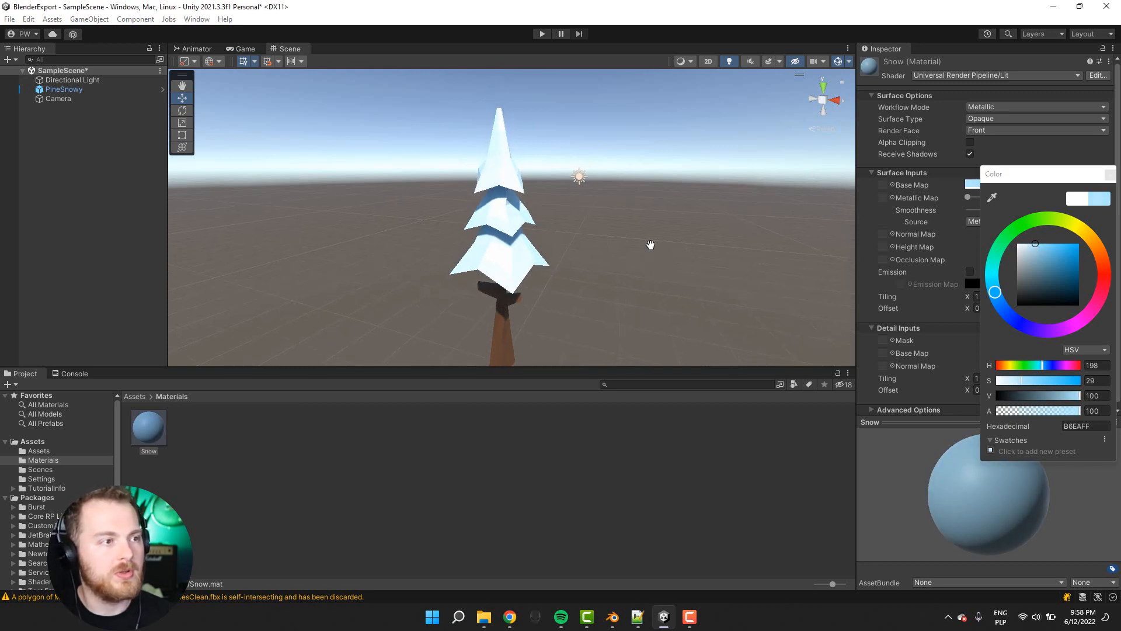
middle_drag(649, 243, 628, 226)
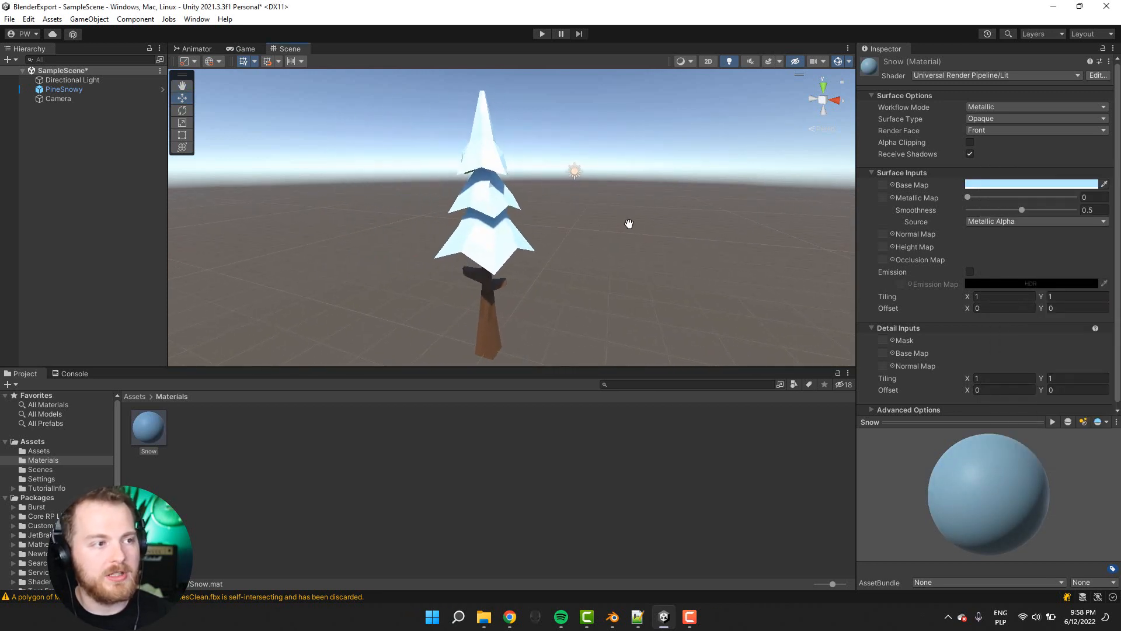
- Change the Snow material's base color to a paler blue with hex value CCEFFF
click(1039, 184)
drag(1028, 254, 1031, 248)
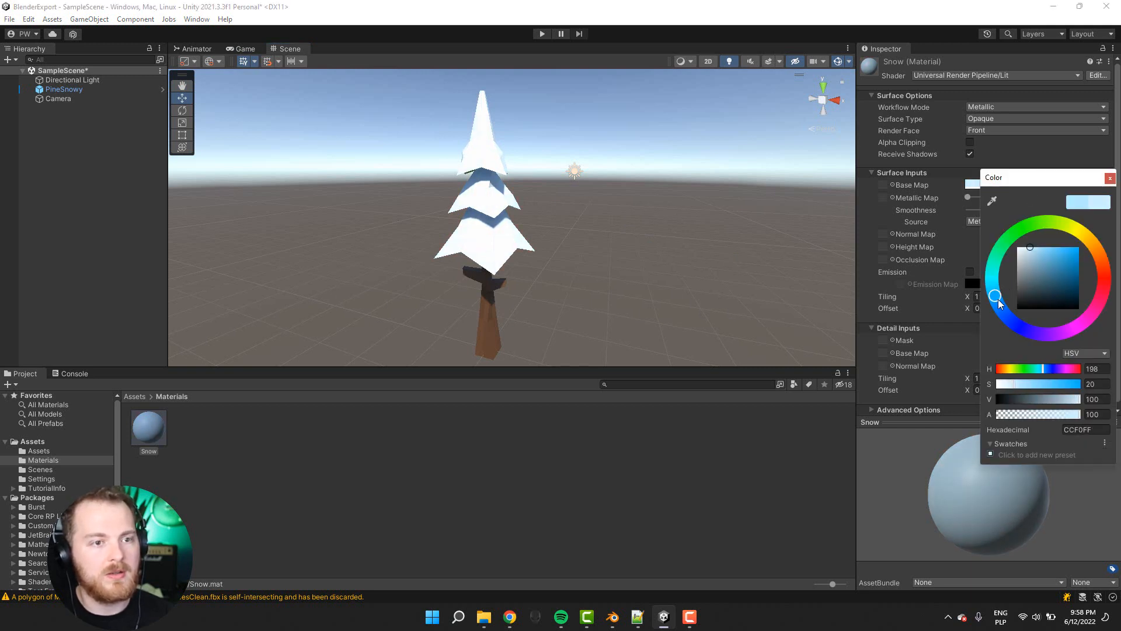
drag(998, 306, 996, 275)
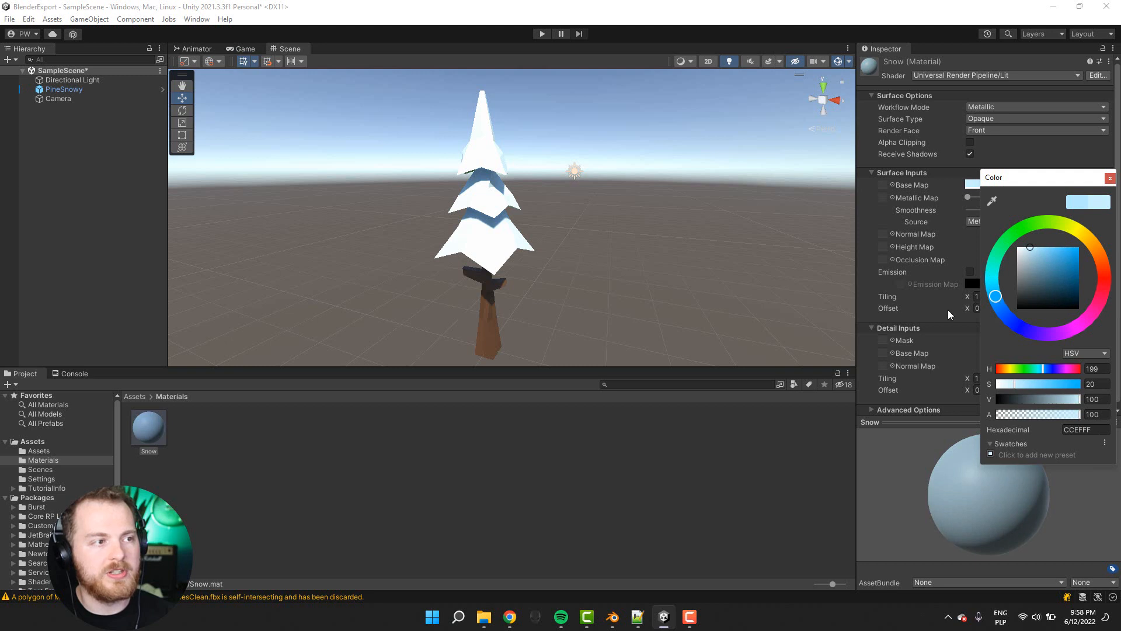
click(741, 465)
click(149, 429)
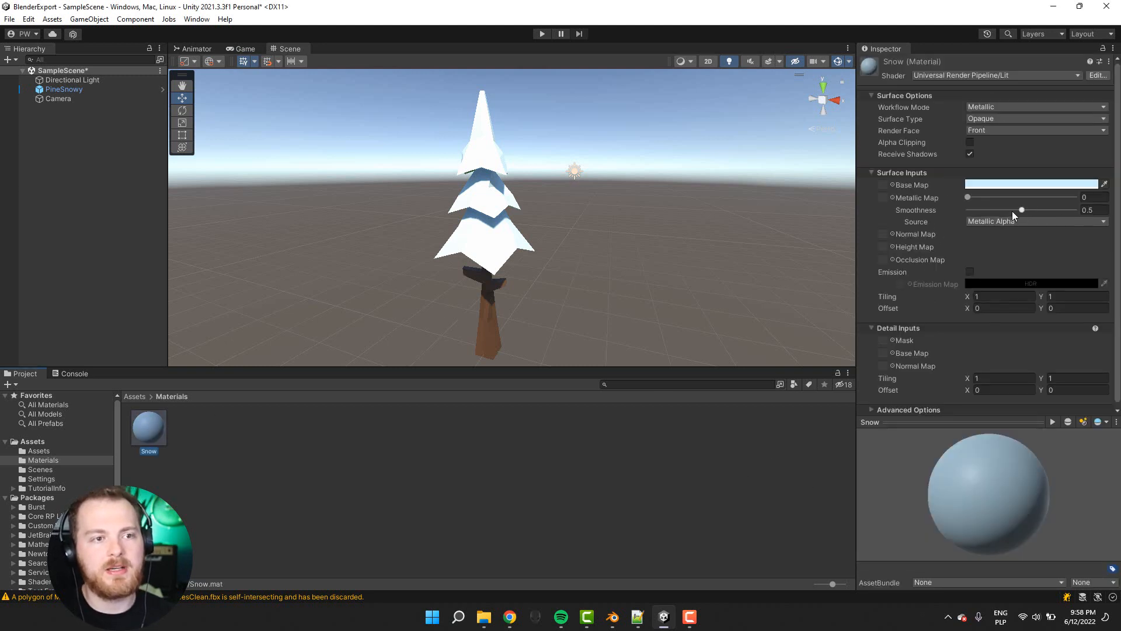
- Create a material named TreeTrunk in the Materials folder and apply it to the trunk of the PineSnowy tree
middle_drag(353, 206, 441, 163)
right_click(191, 457)
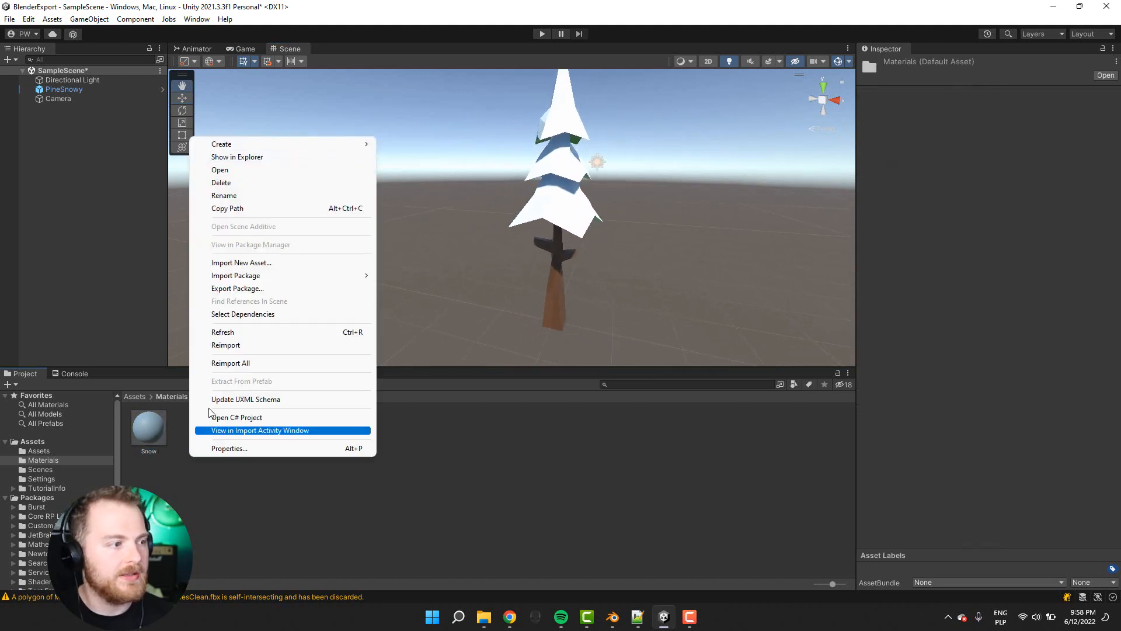
click(248, 145)
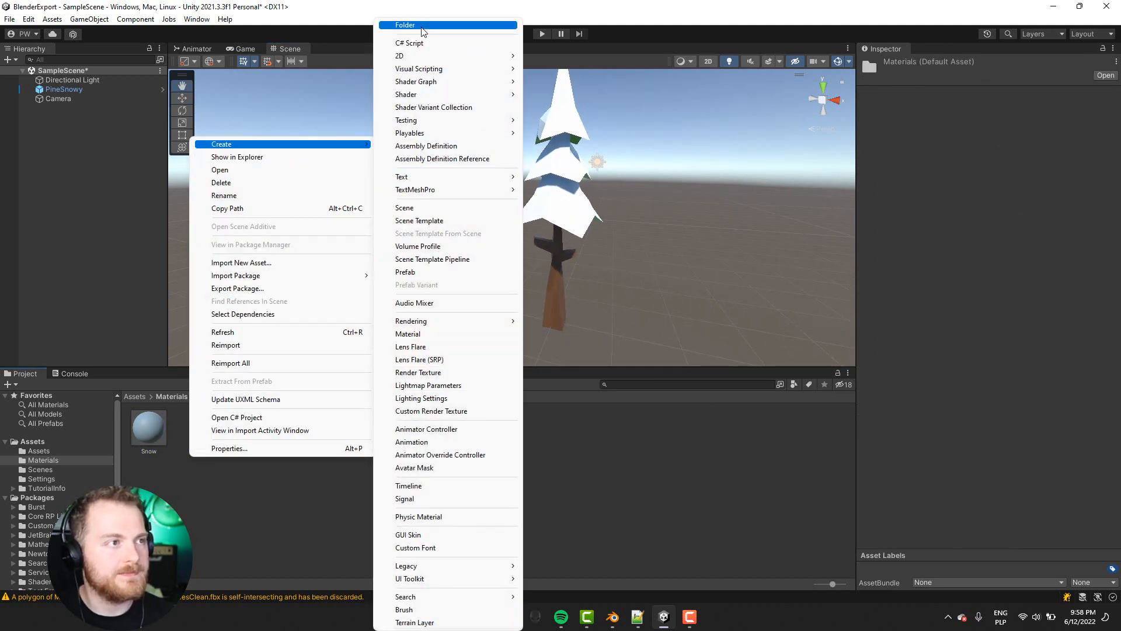
click(416, 334)
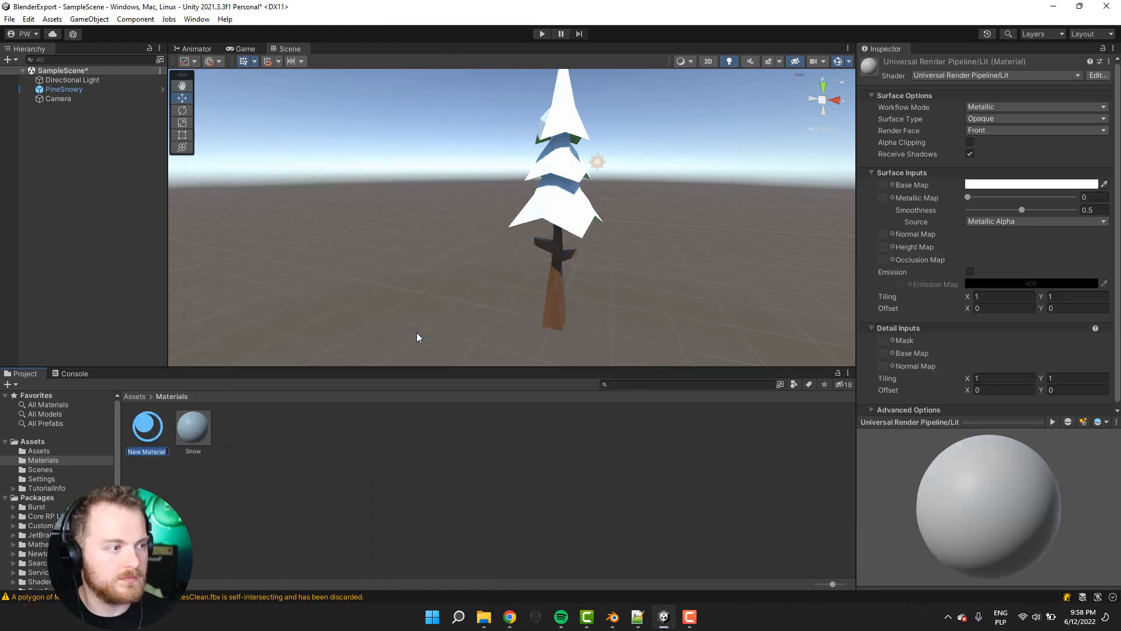
text(TreeTrunk)
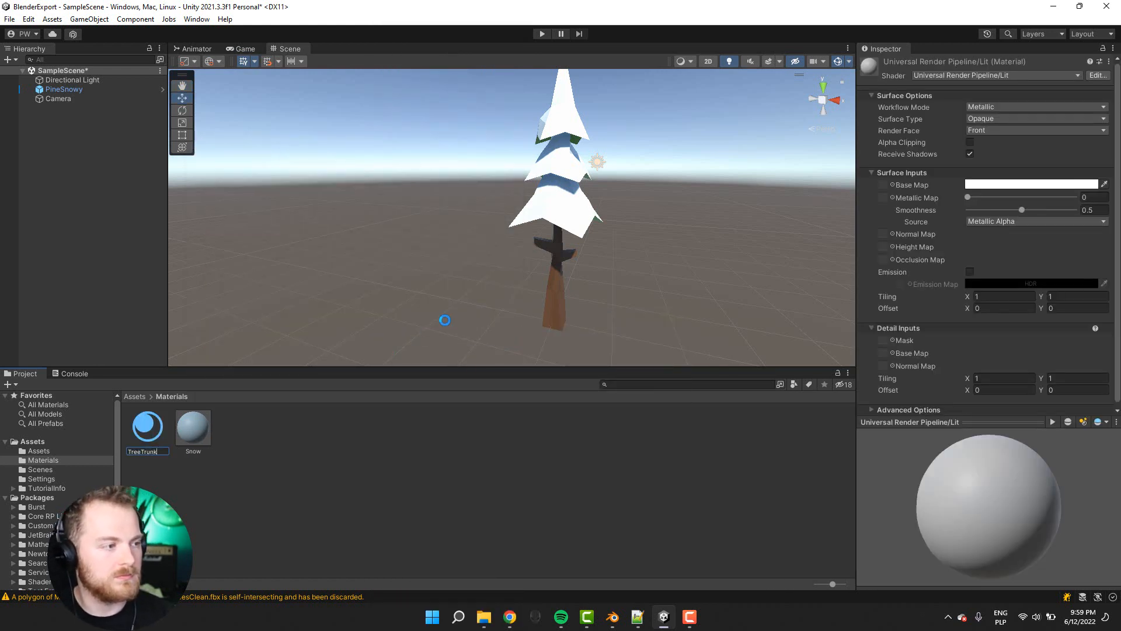
key(Return)
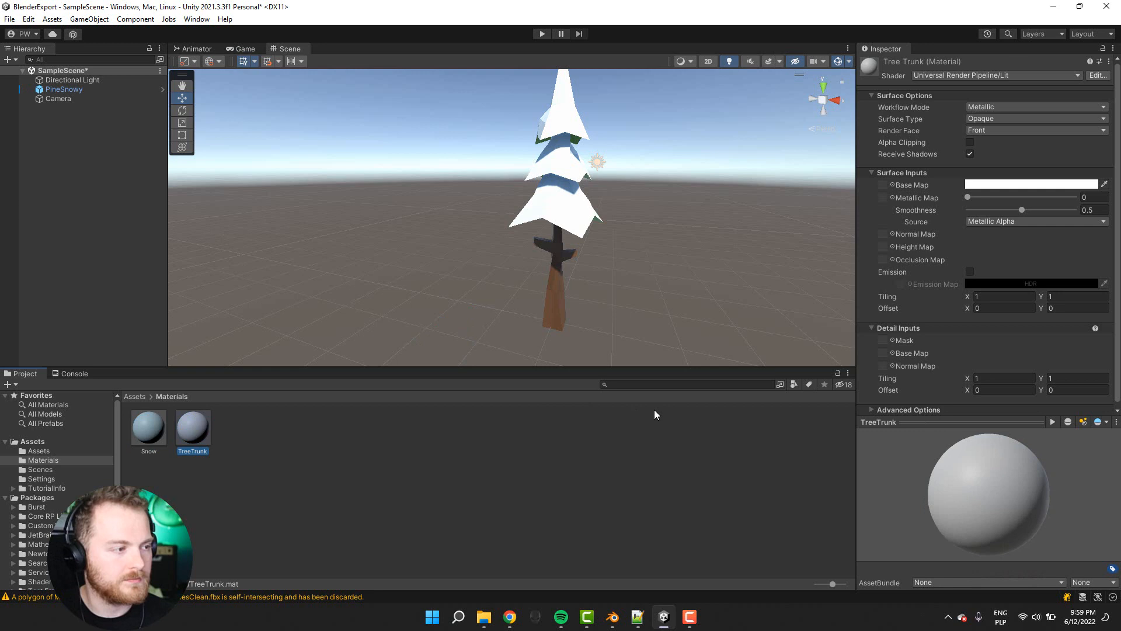
click(1051, 185)
drag(191, 429, 560, 284)
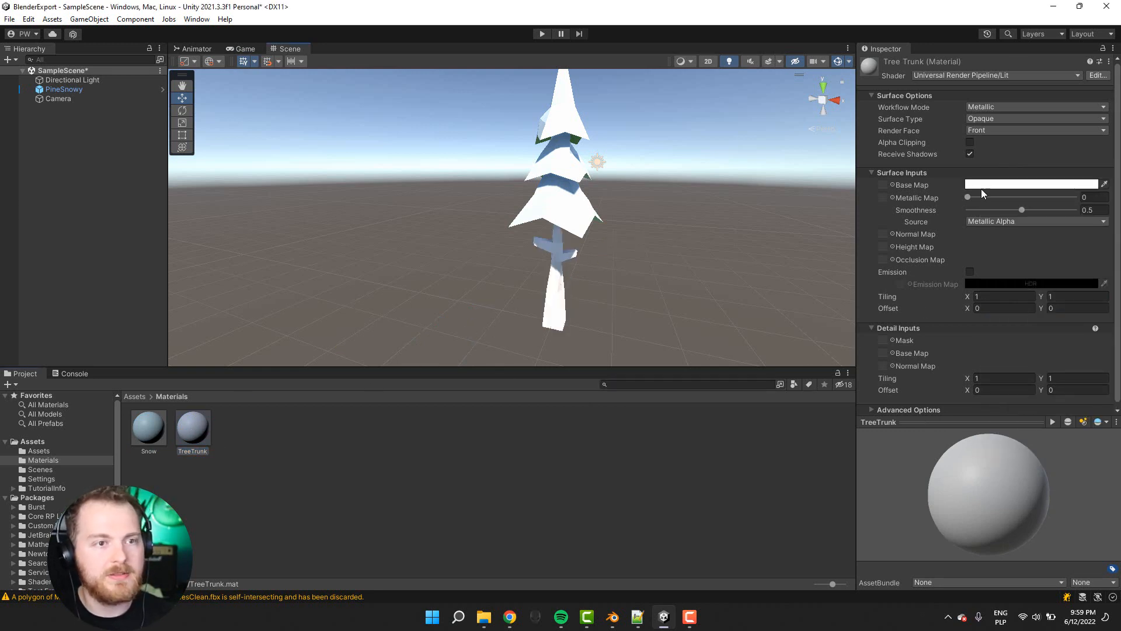
- Give the TreeTrunk material a dark reddish-brown base color and set its smoothness to 0
click(983, 185)
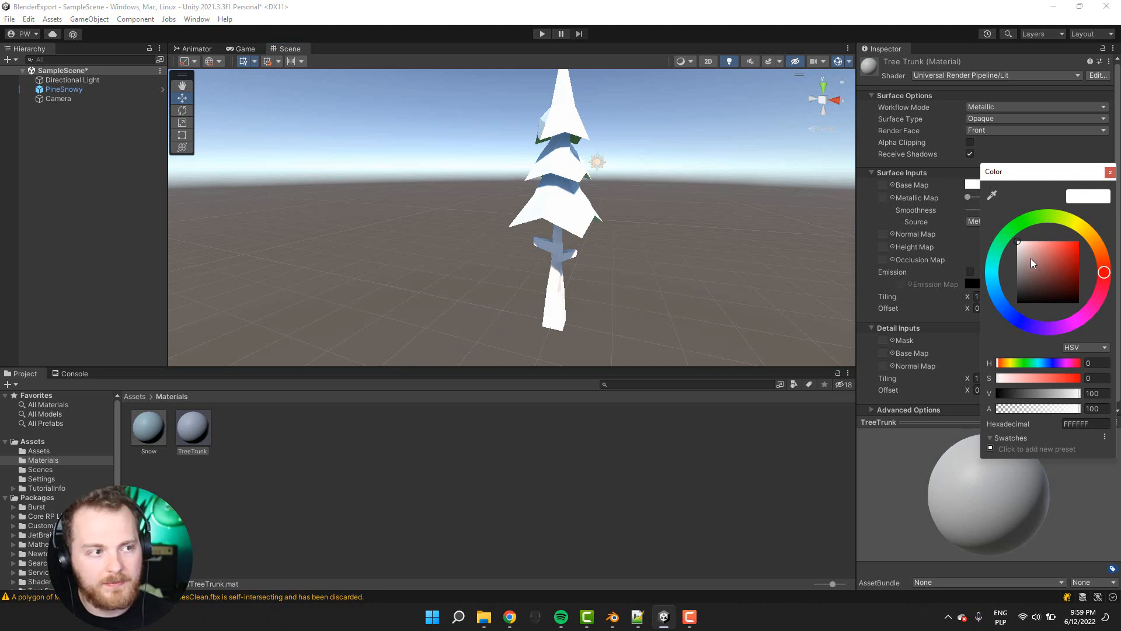
drag(1033, 263, 1029, 287)
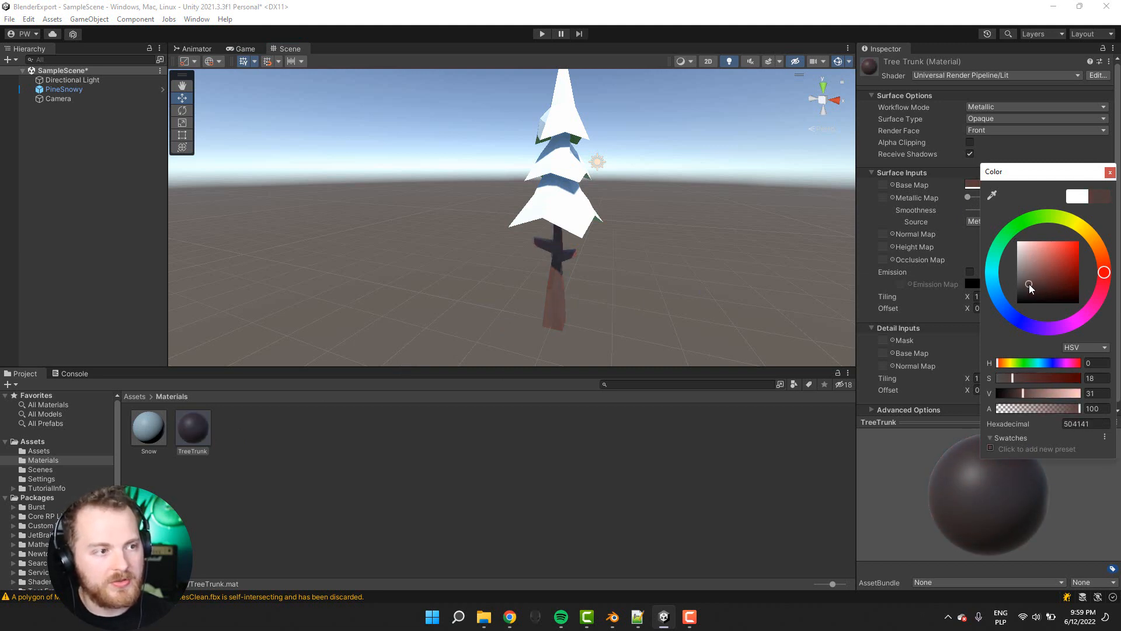
click(932, 310)
drag(1007, 209, 942, 227)
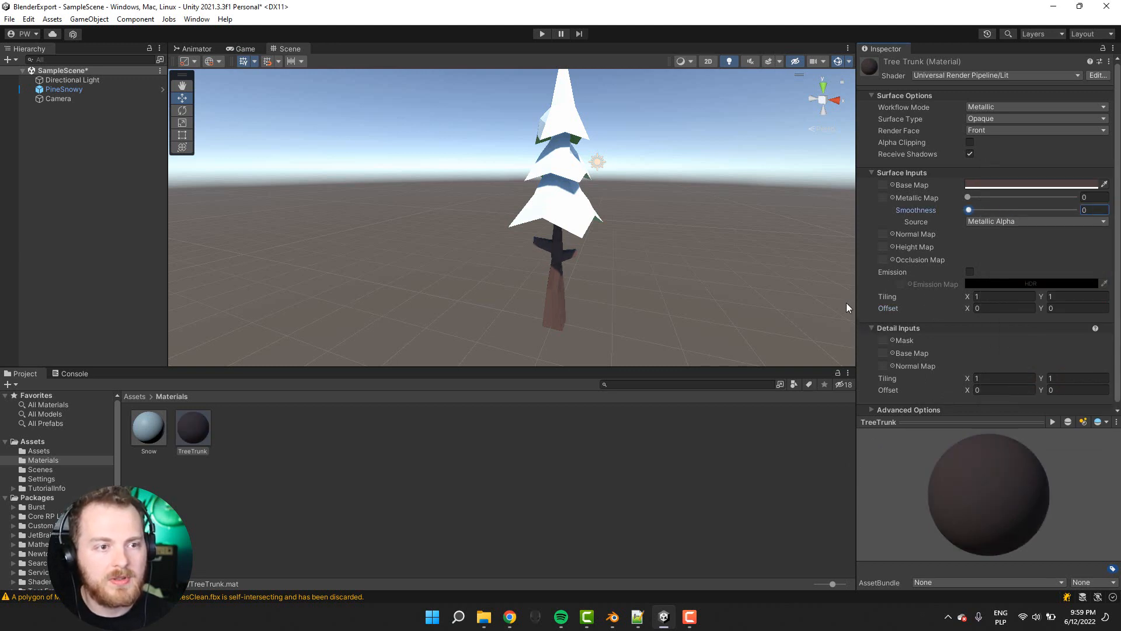
- Create a material named PineNeedles in the Materials folder and apply it to the undersides of the PineSnowy tree's layers
middle_drag(482, 316, 380, 266)
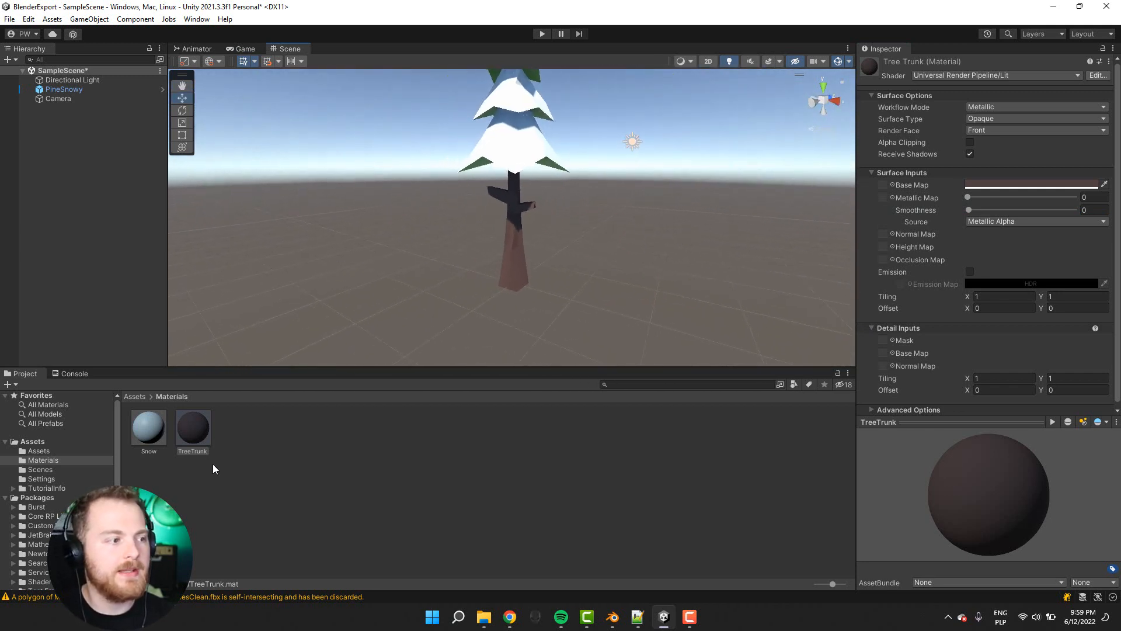
right_click(250, 458)
mouse_move(327, 145)
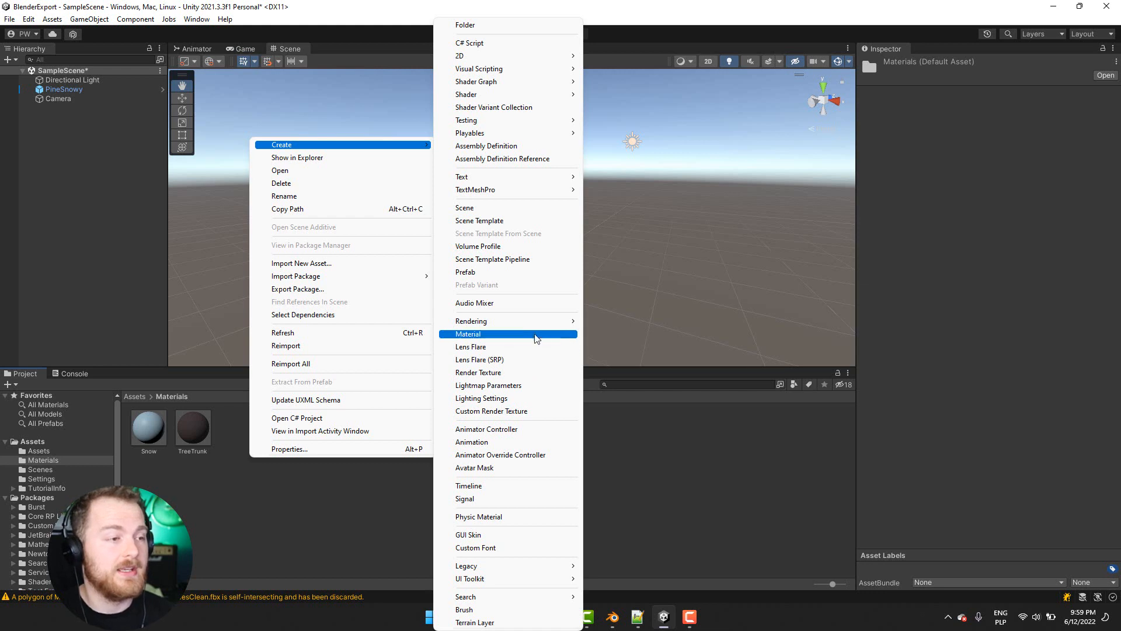
click(494, 333)
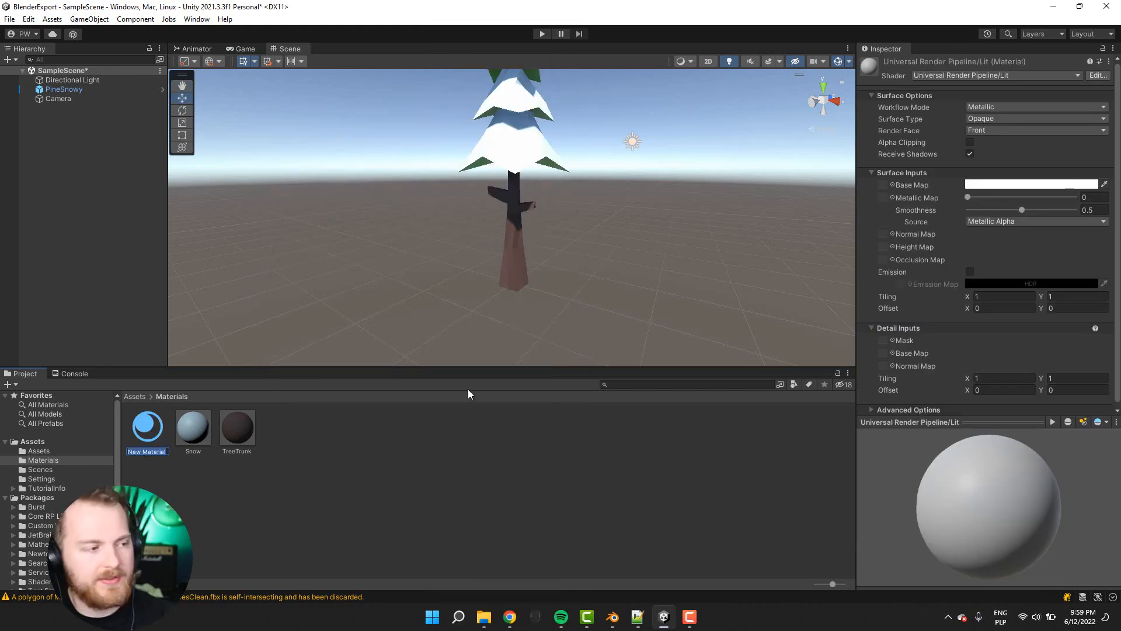
text(Needles)
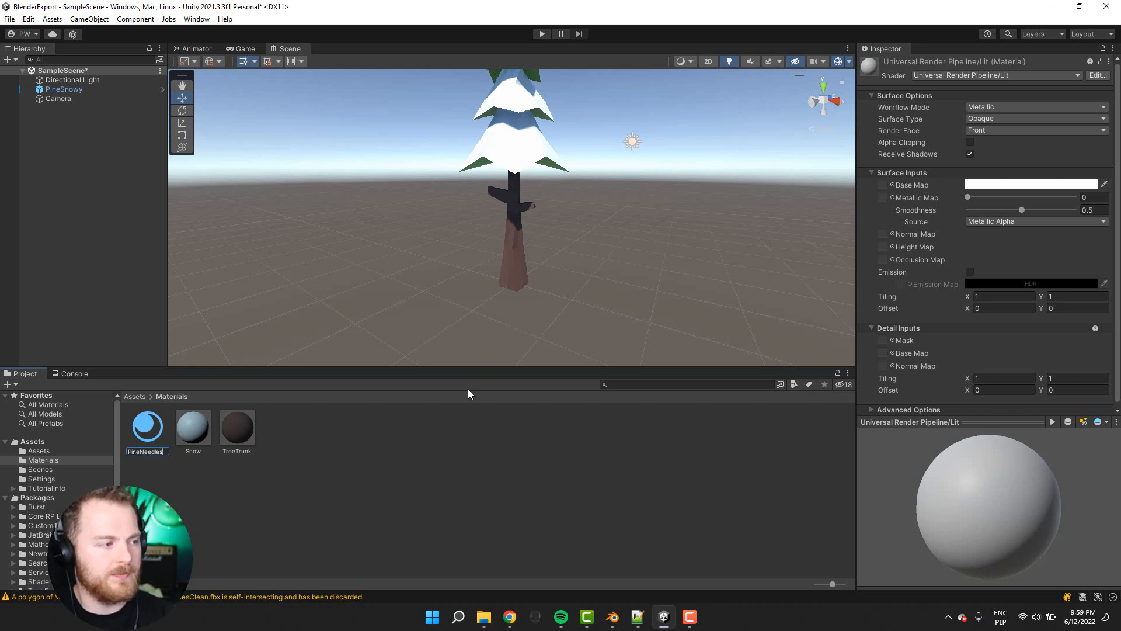
key(Return)
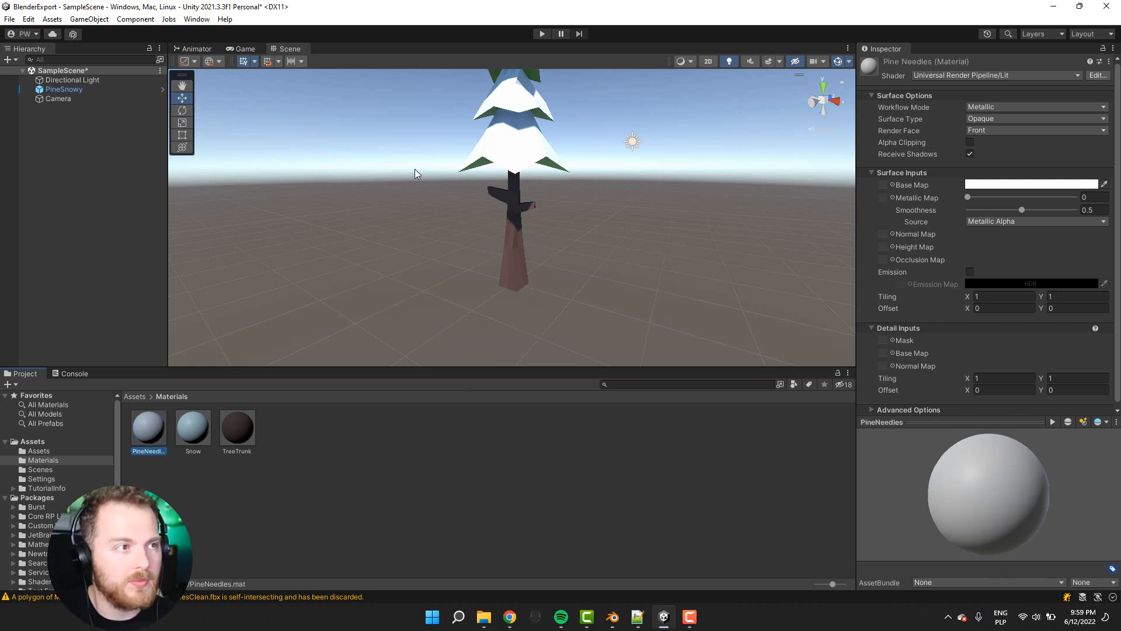
right_drag(410, 276, 406, 125)
middle_drag(416, 198, 397, 49)
drag(149, 427, 475, 331)
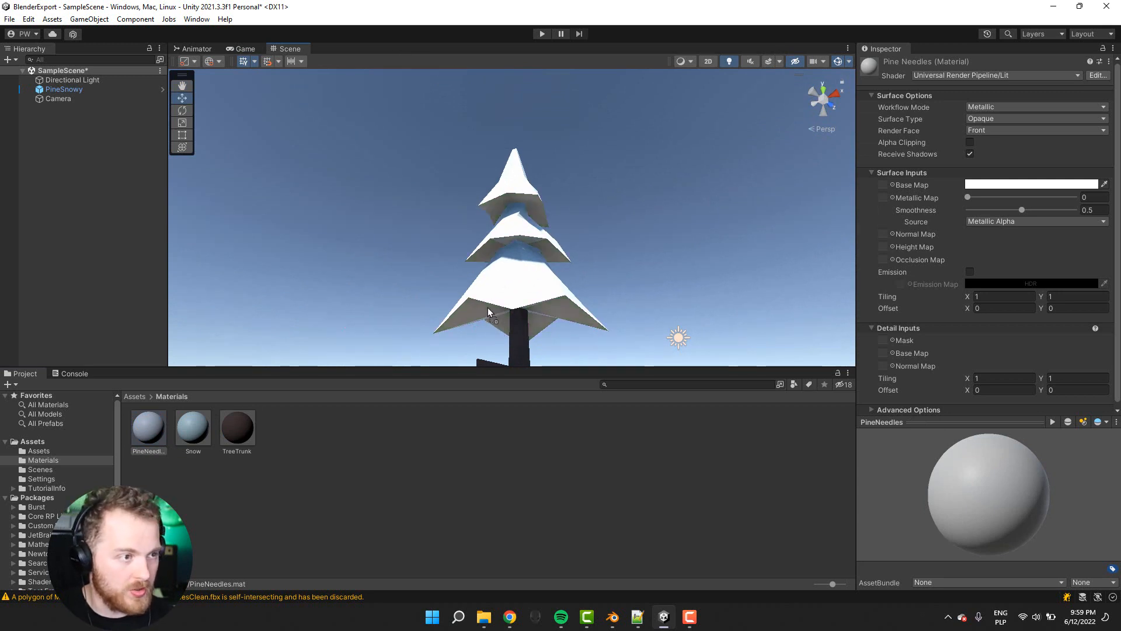
- Set the PineNeedles material's base color to soft green 8CE5BD and its smoothness to 0
click(1022, 184)
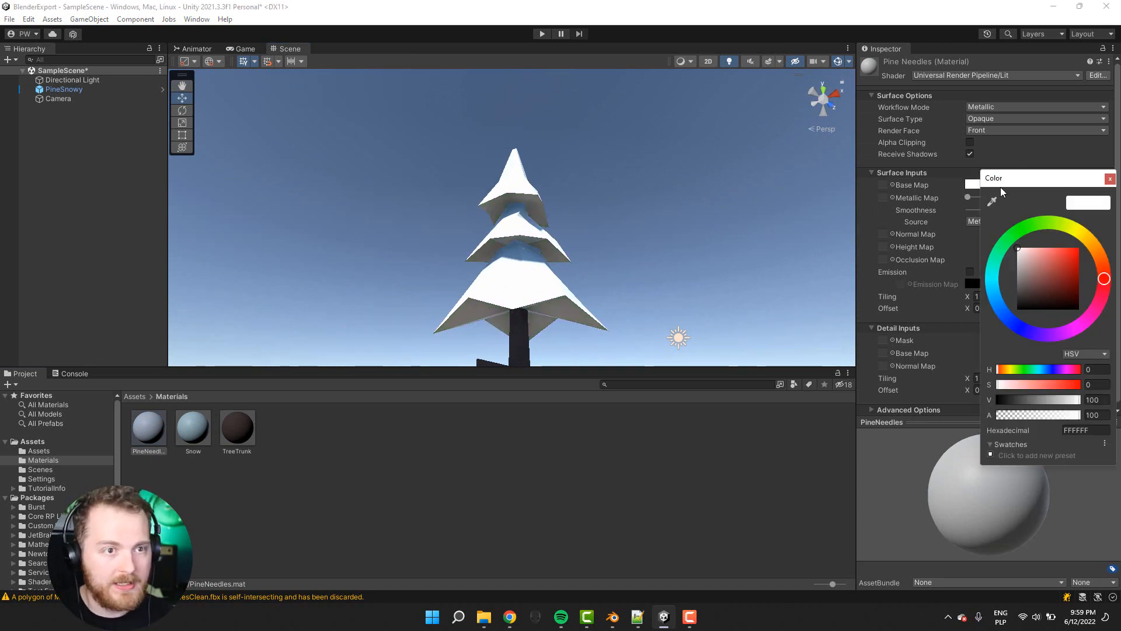
mouse_move(1026, 233)
mouse_down()
mouse_move(1037, 228)
mouse_move(1008, 257)
mouse_move(1039, 251)
mouse_move(1045, 264)
mouse_move(1043, 253)
mouse_up()
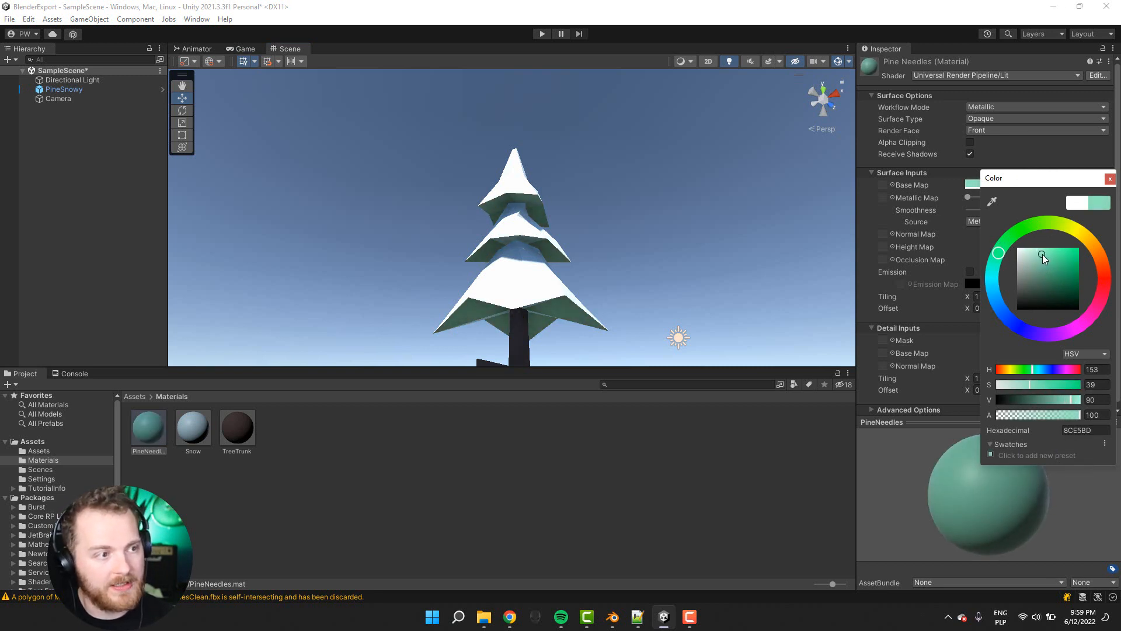
click(765, 508)
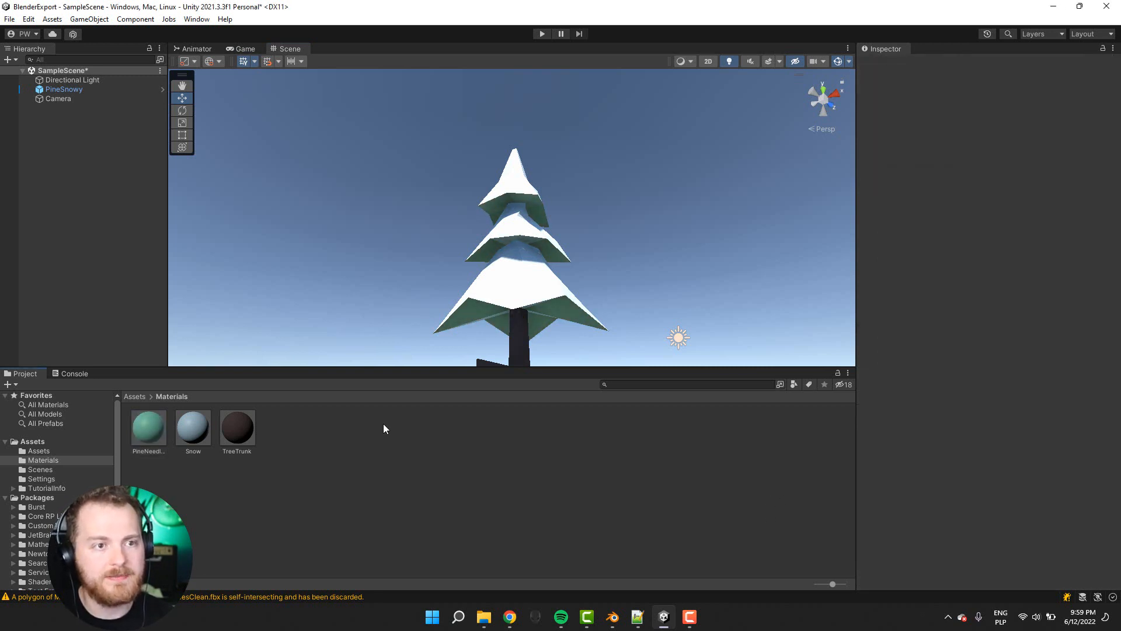
click(150, 425)
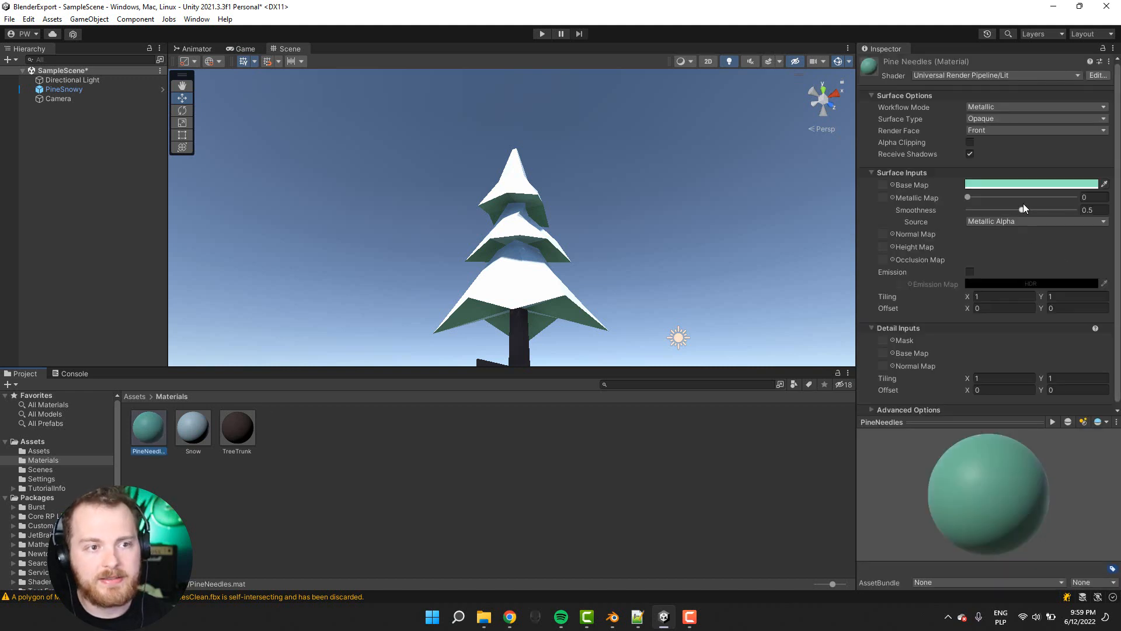
drag(1023, 210, 943, 209)
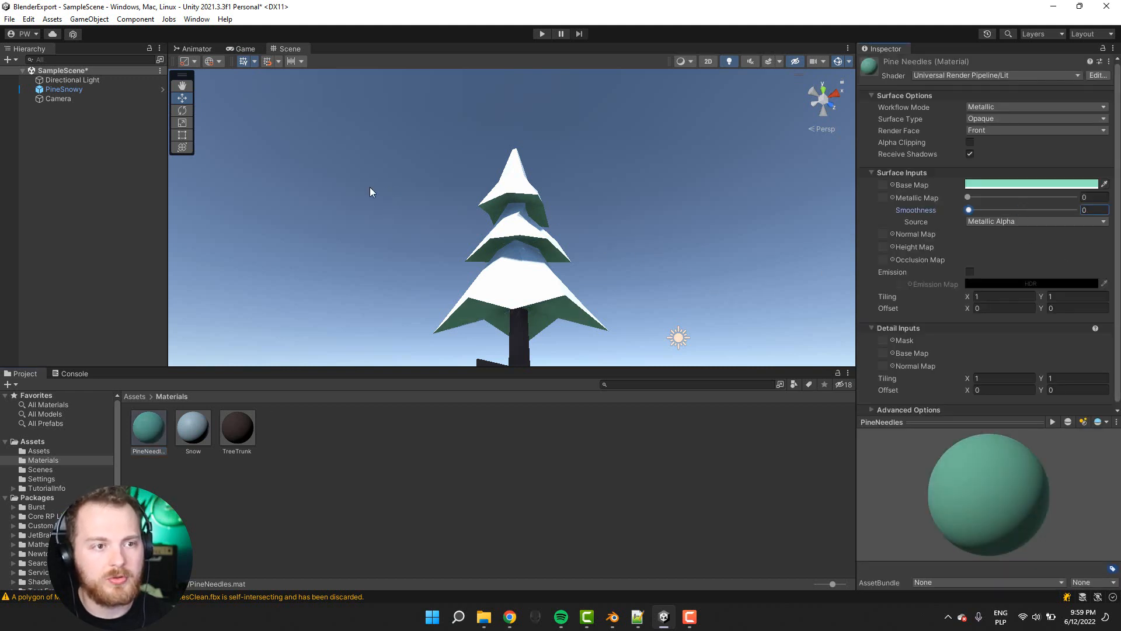
click(404, 188)
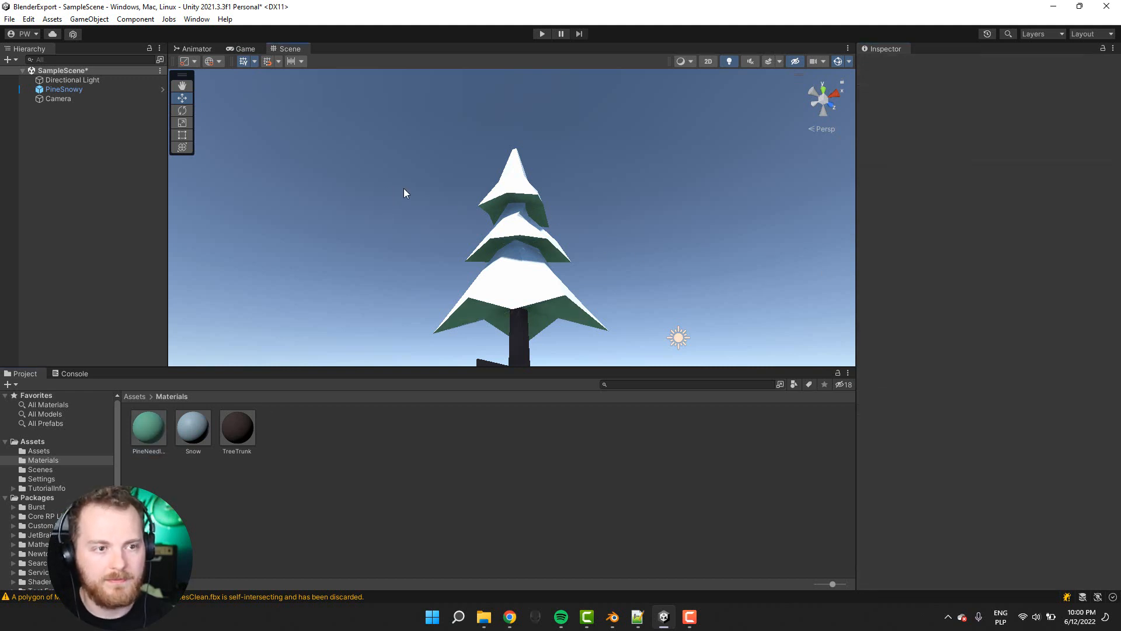
- Apply all overrides of the PineSnowy instance in the scene to its prefab
right_drag(405, 188, 409, 233)
click(70, 90)
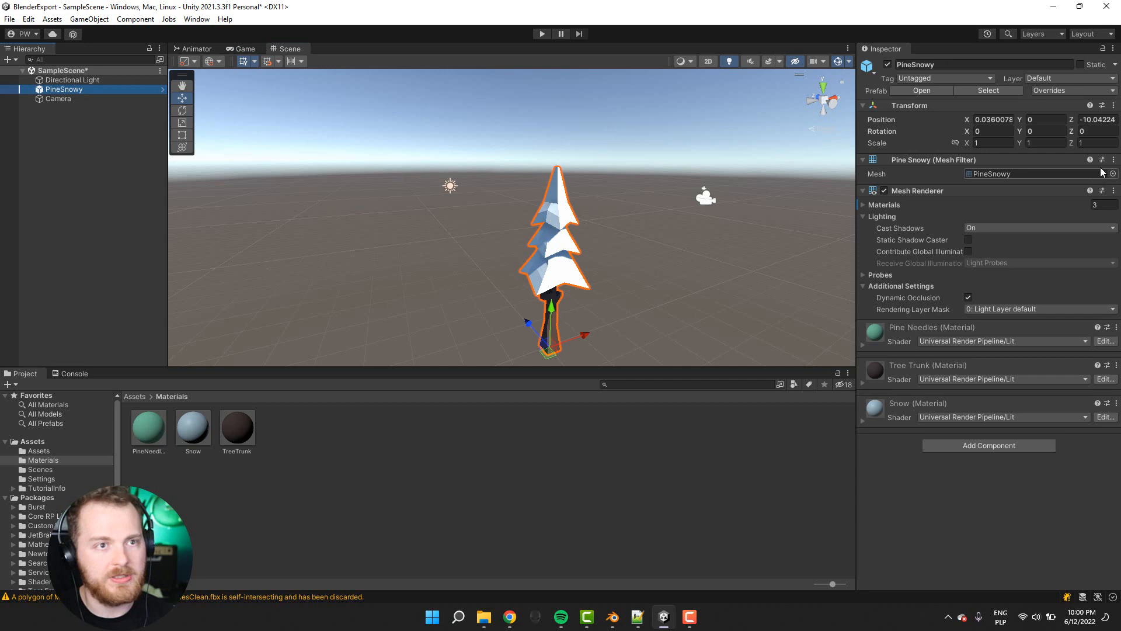
click(1080, 89)
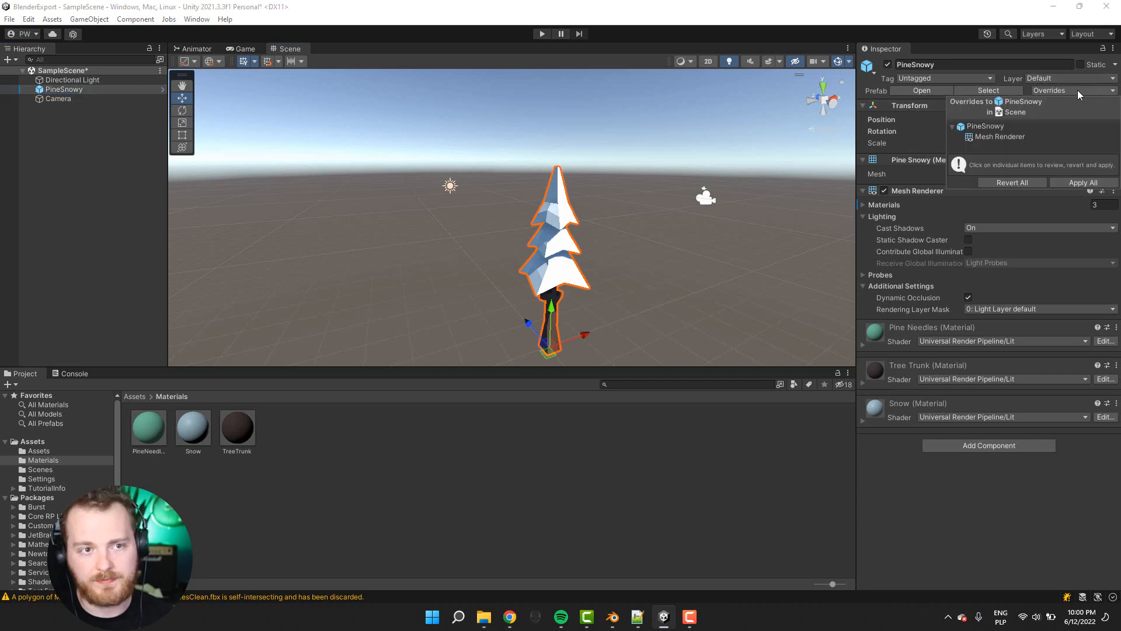
click(1084, 182)
- Look into the Materials folder, return to the top-level Assets folder and open the Assets subfolder inside it
click(140, 395)
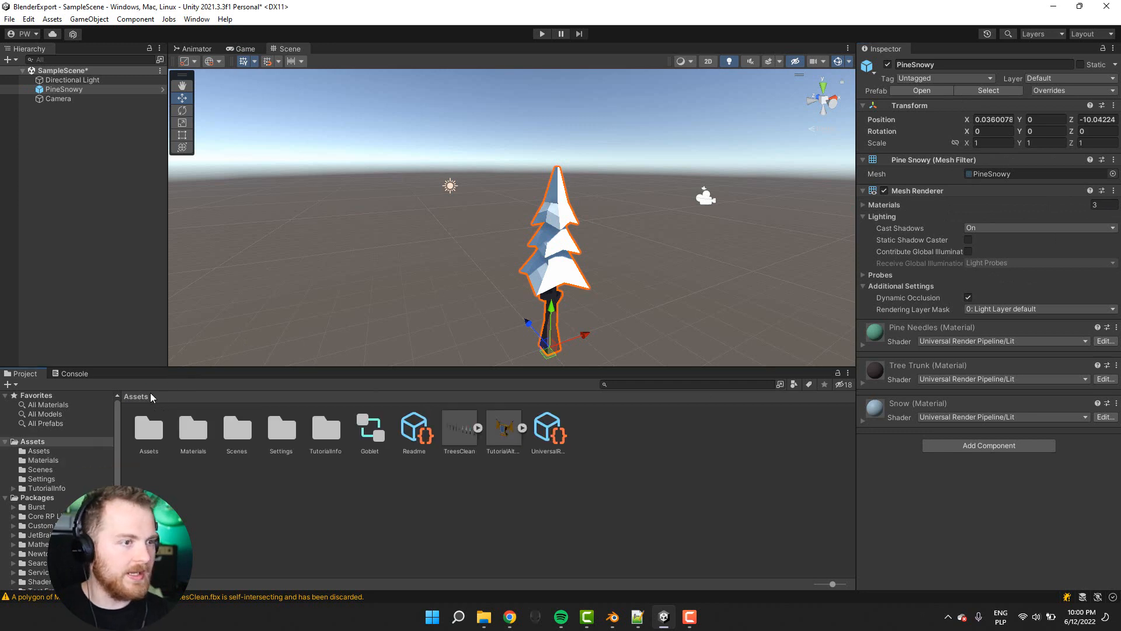
double_click(193, 431)
click(134, 398)
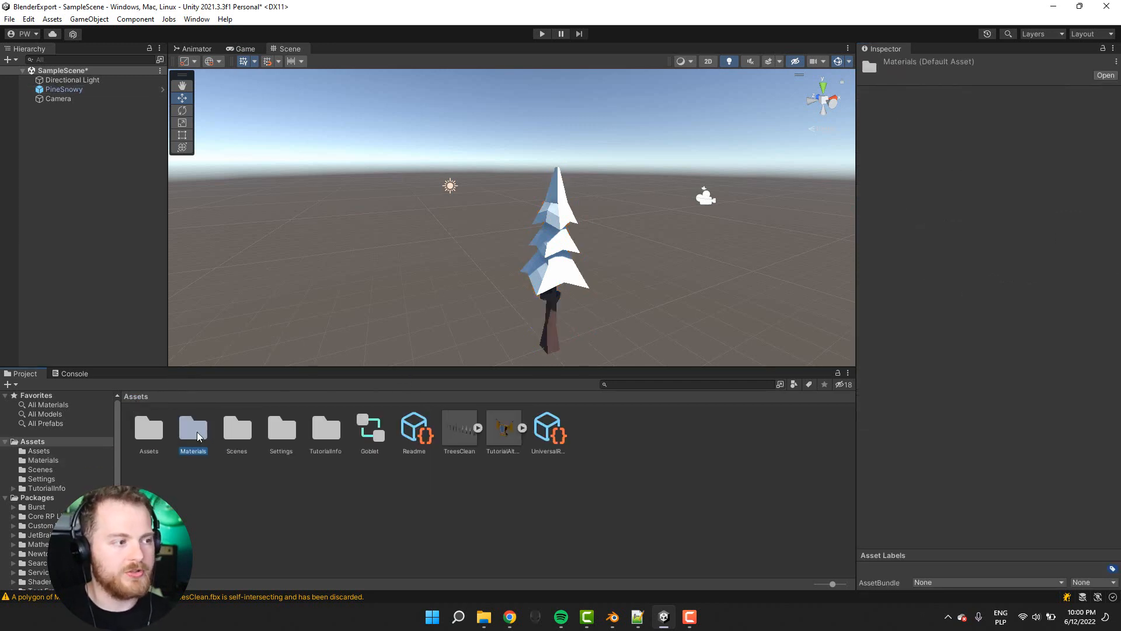
double_click(149, 429)
middle_drag(443, 327, 395, 283)
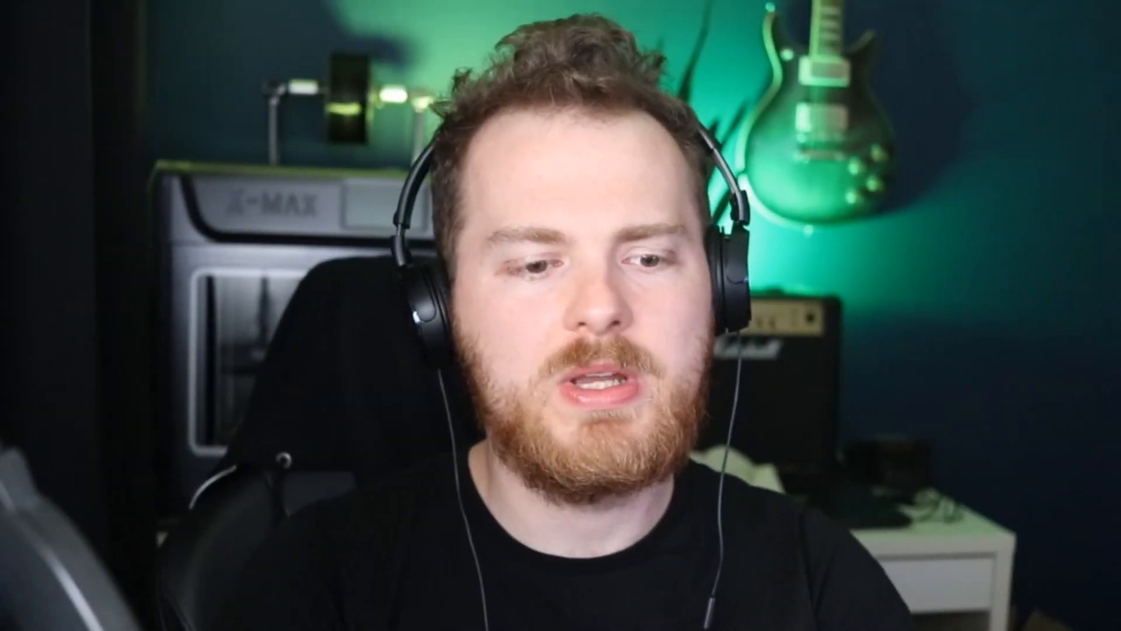